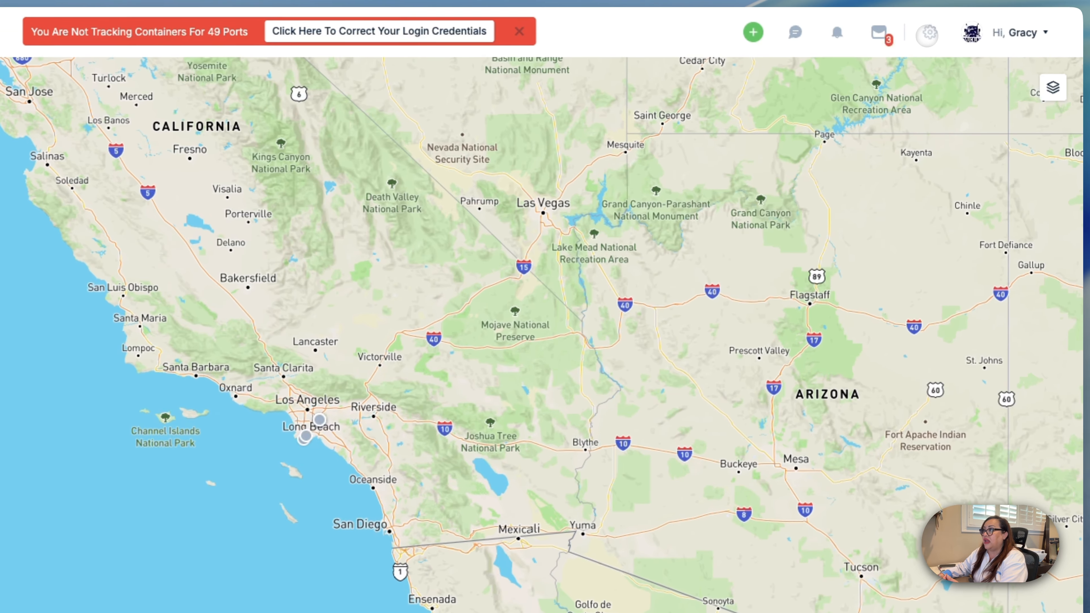
# Step: Open the charge code list in the accounting configuration settings
pyautogui.click(927, 36)
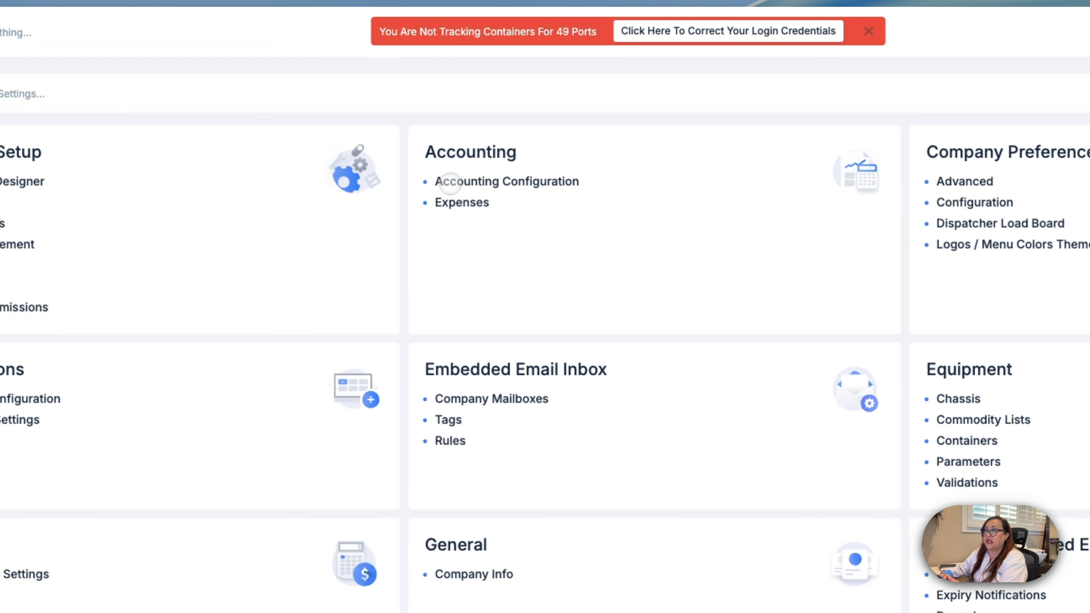
pyautogui.click(449, 182)
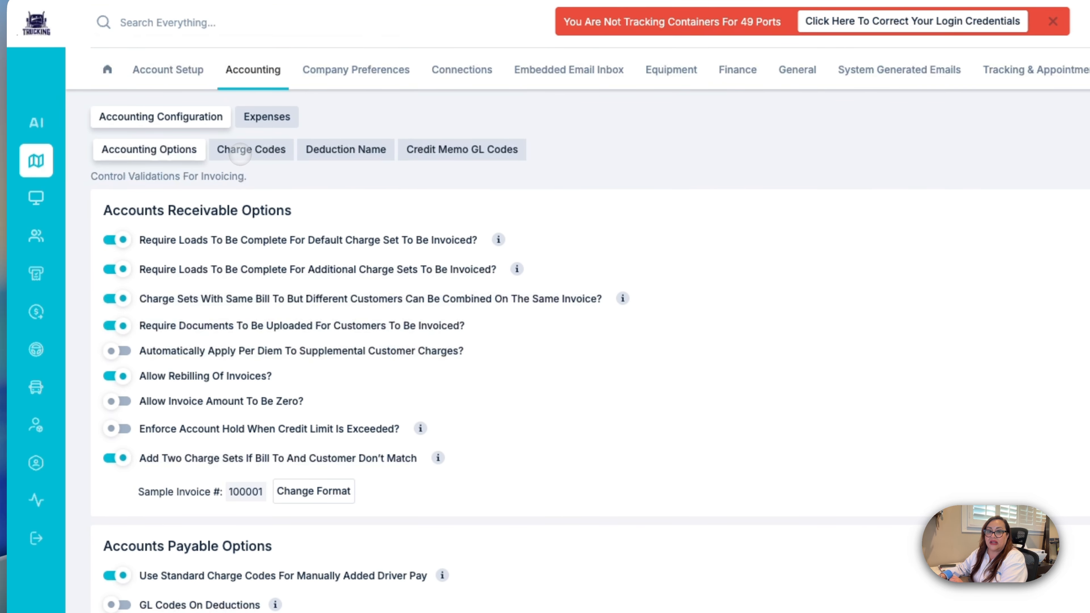
pyautogui.click(240, 152)
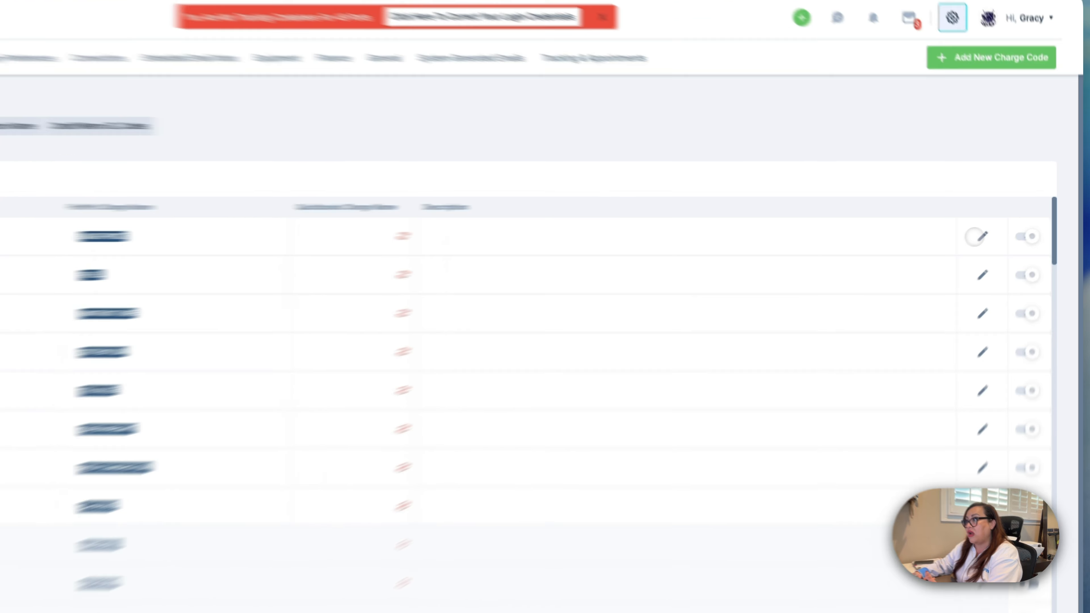
# Step: Rename the BASE PRICE charge code to DRAYAGE and save the change
pyautogui.click(1004, 226)
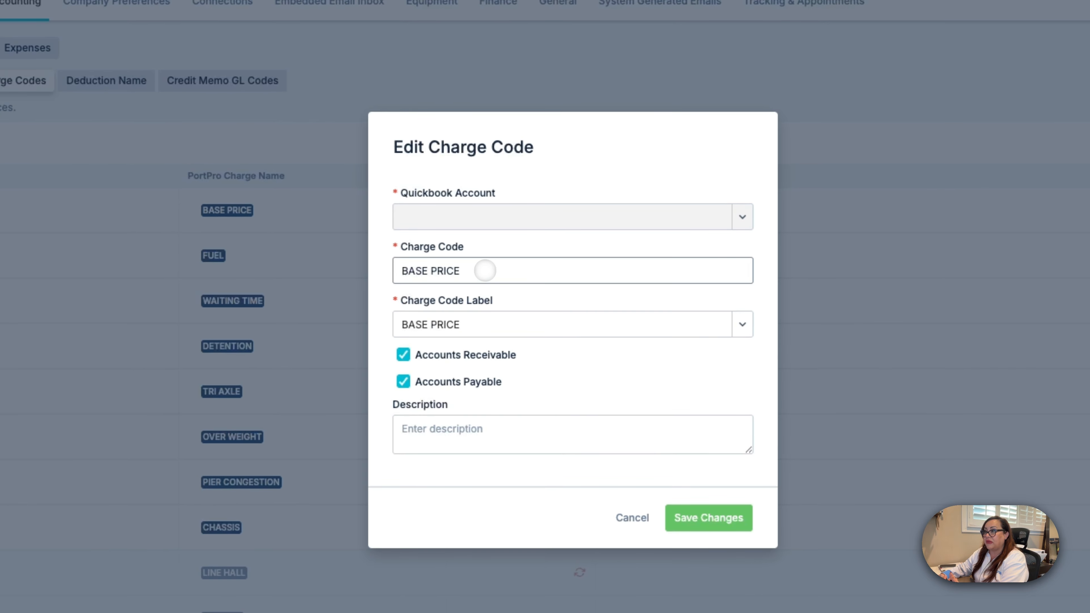
pyautogui.moveTo(188, 305); pyautogui.dragTo(42, 305)
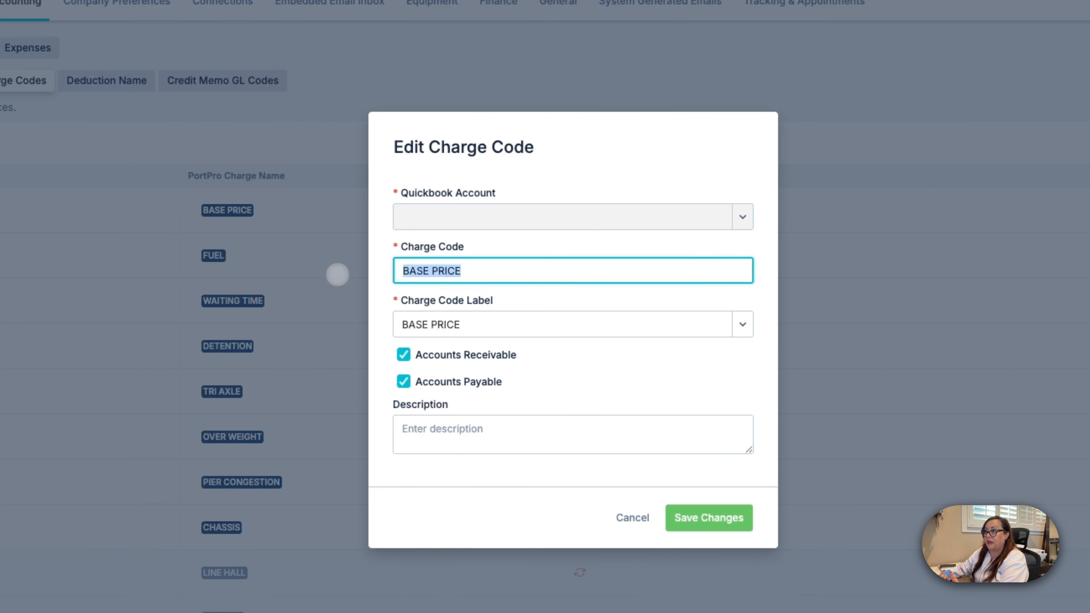
pyautogui.write('dra')
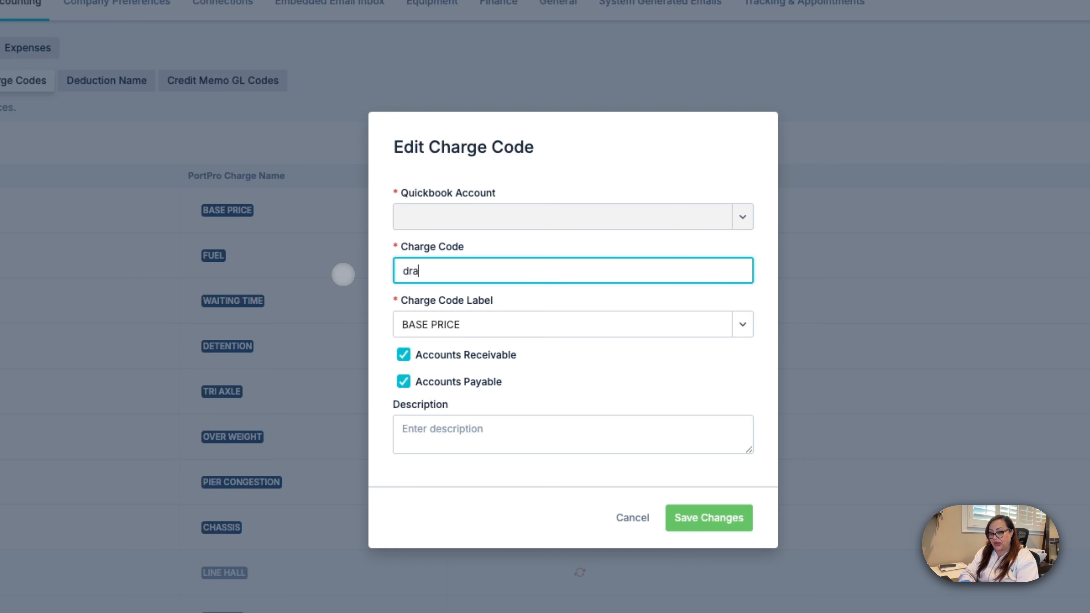
pyautogui.press('BackSpace')
pyautogui.press('BackSpace')
pyautogui.press('BackSpace')
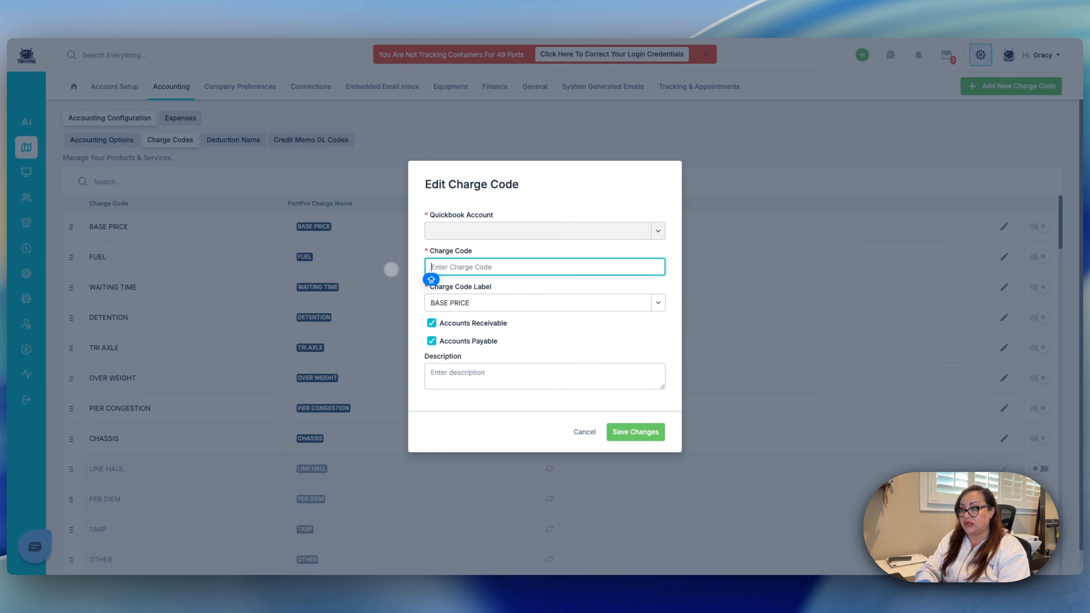
pyautogui.write('DRAYA')
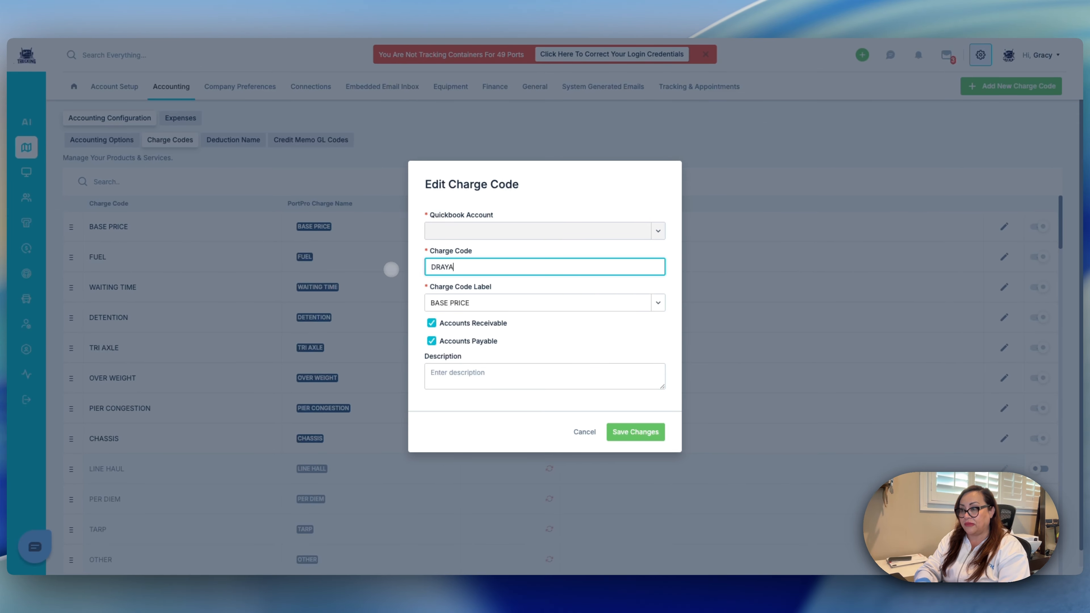
pyautogui.write('GE')
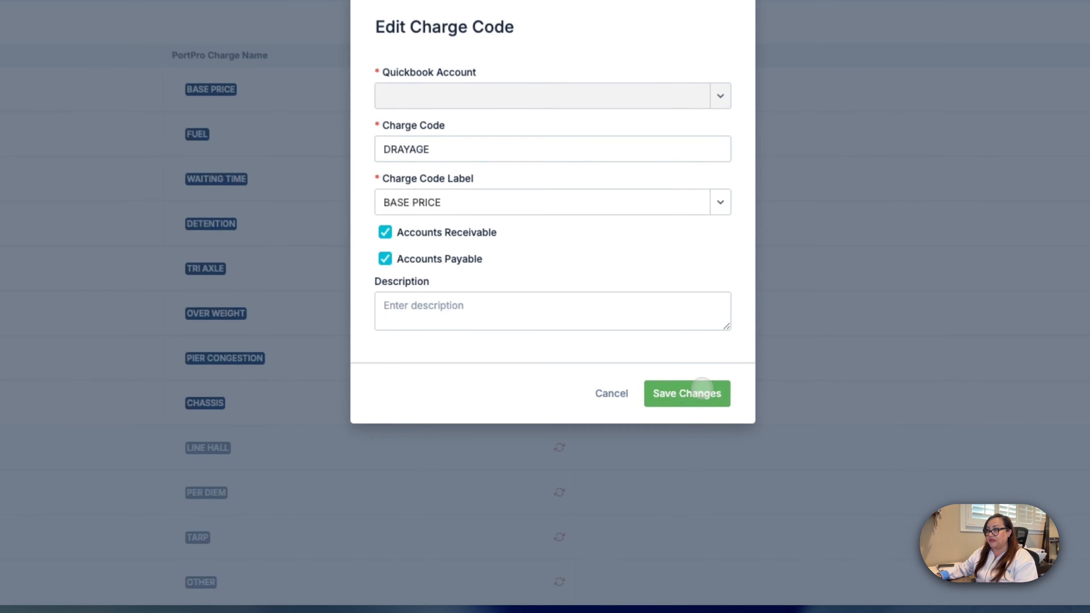
pyautogui.click(702, 391)
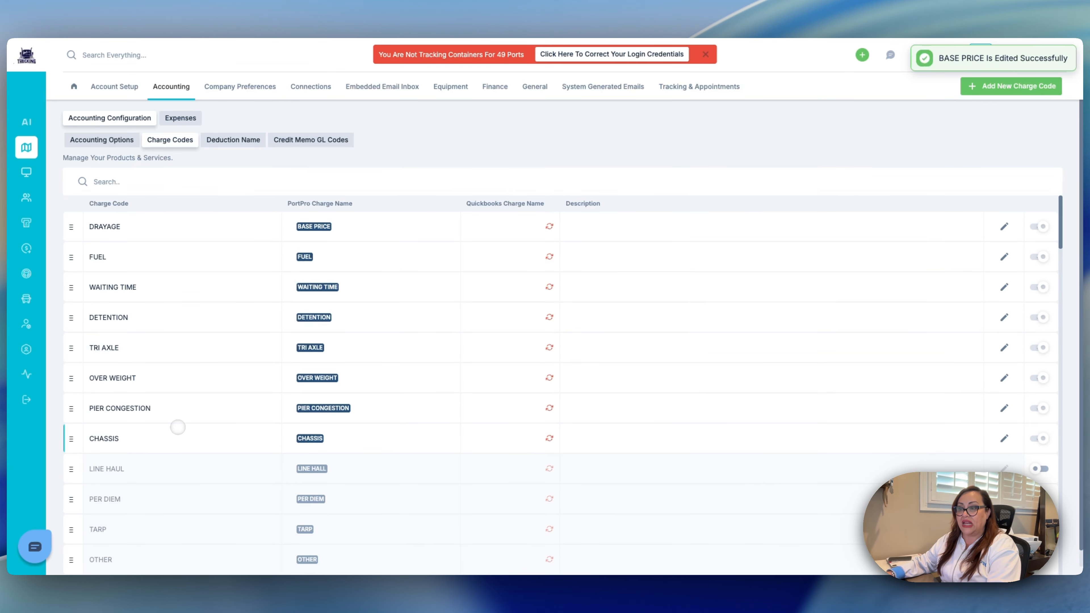
# Step: Activate the STORAGE charge code in the charge code list
pyautogui.scroll(-3, 177, 426)
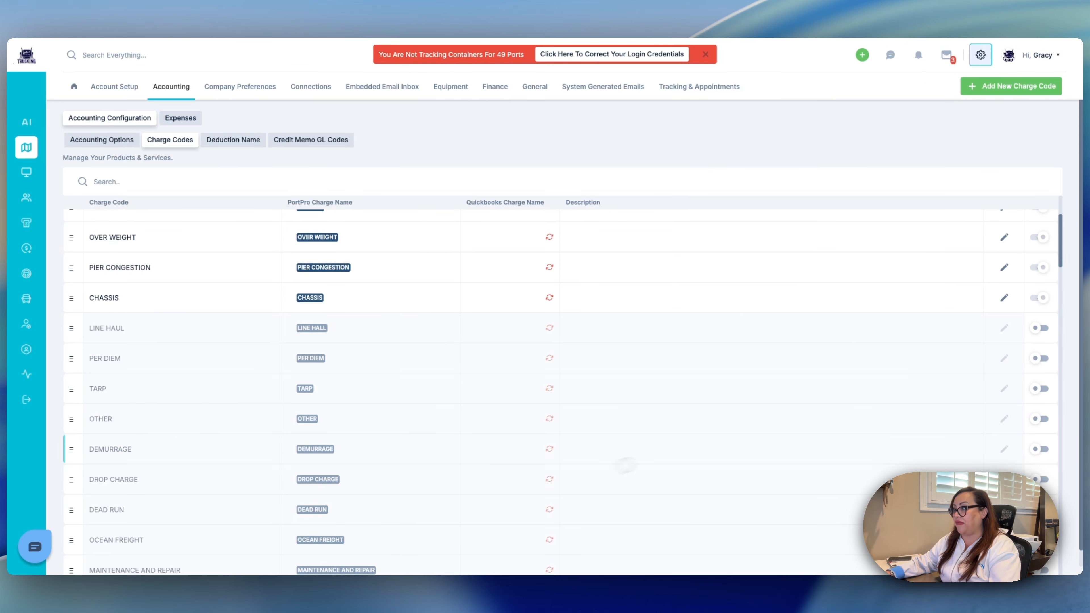
pyautogui.scroll(-5, 626, 465)
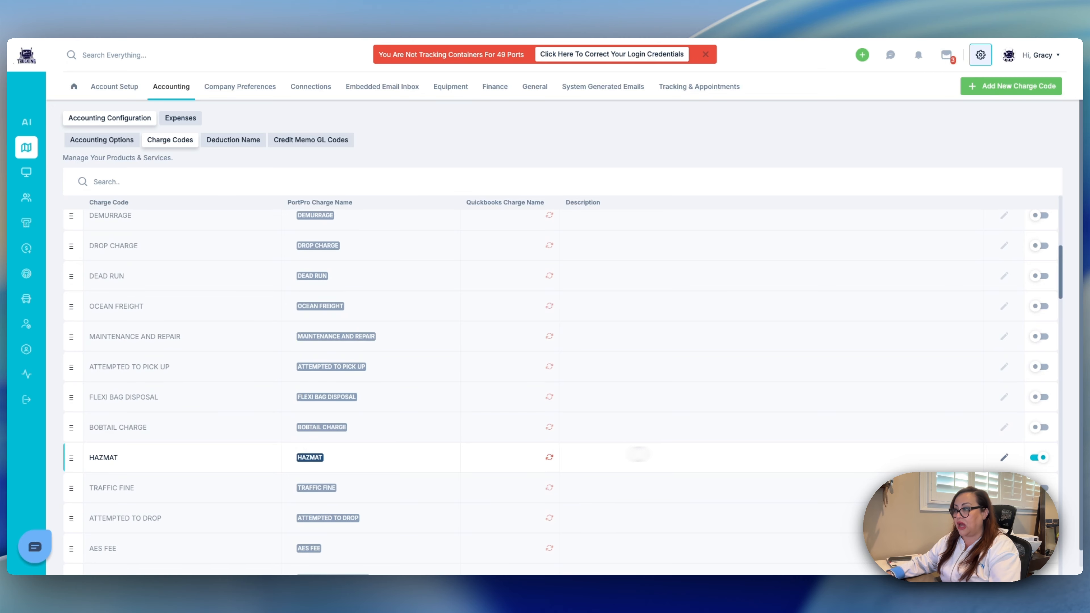
pyautogui.scroll(-2, 875, 464)
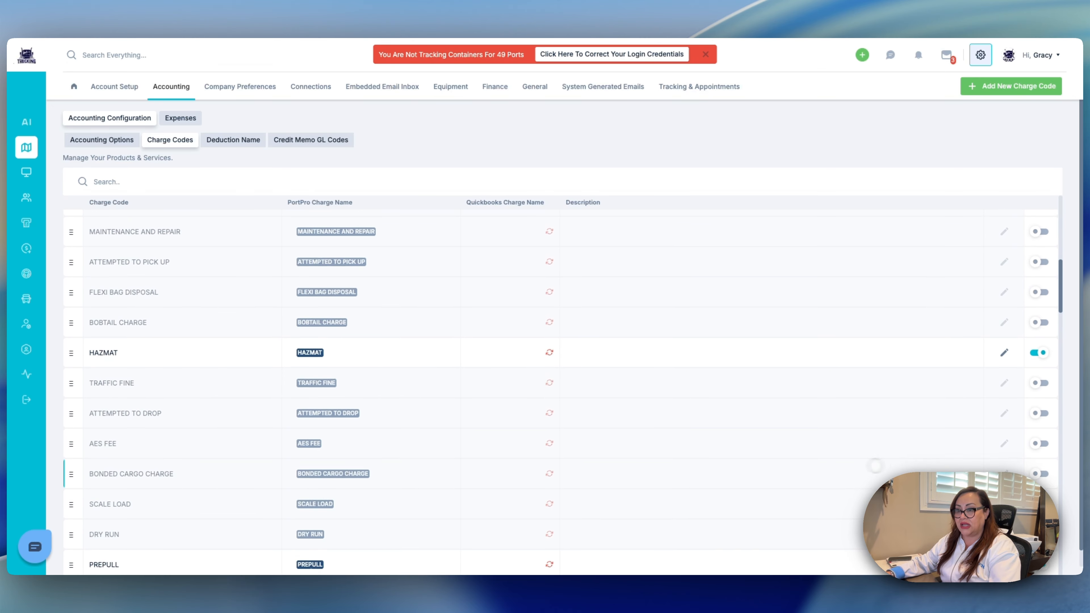
pyautogui.scroll(-2, 874, 465)
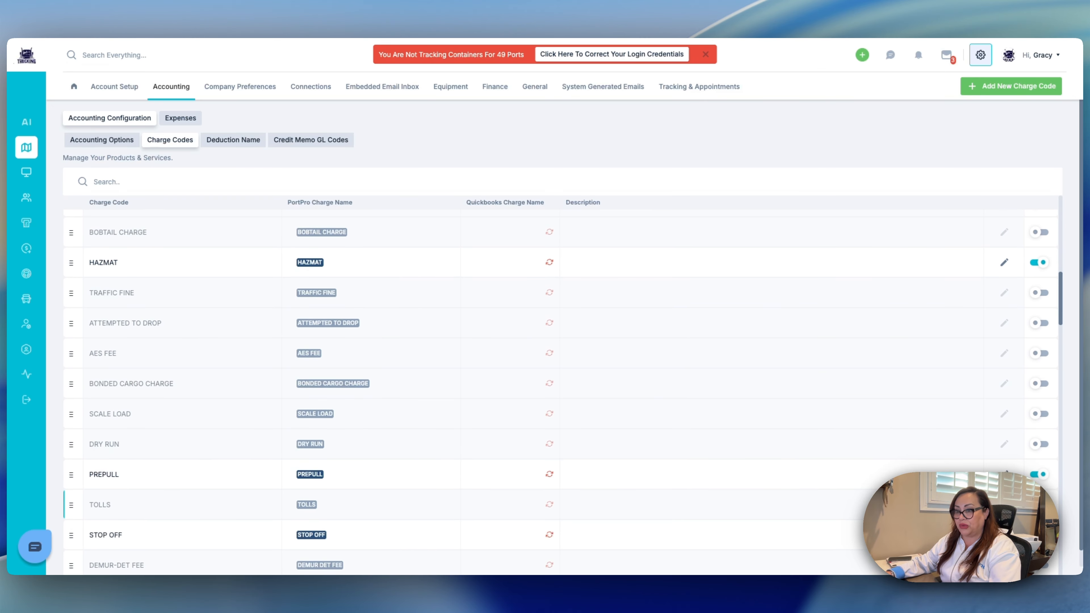
pyautogui.scroll(-3, 799, 492)
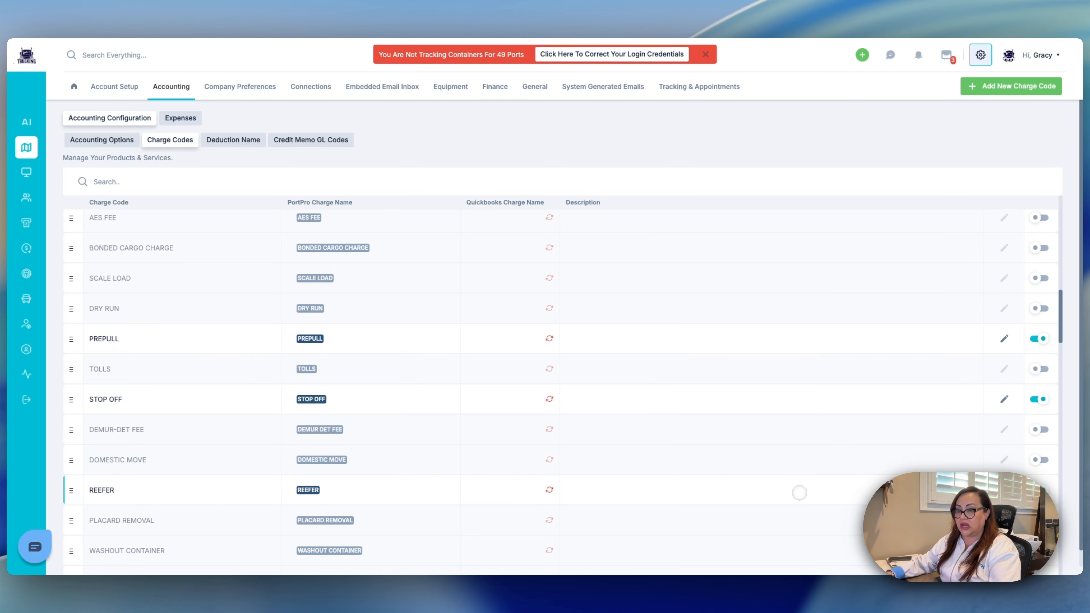
pyautogui.scroll(-8, 799, 492)
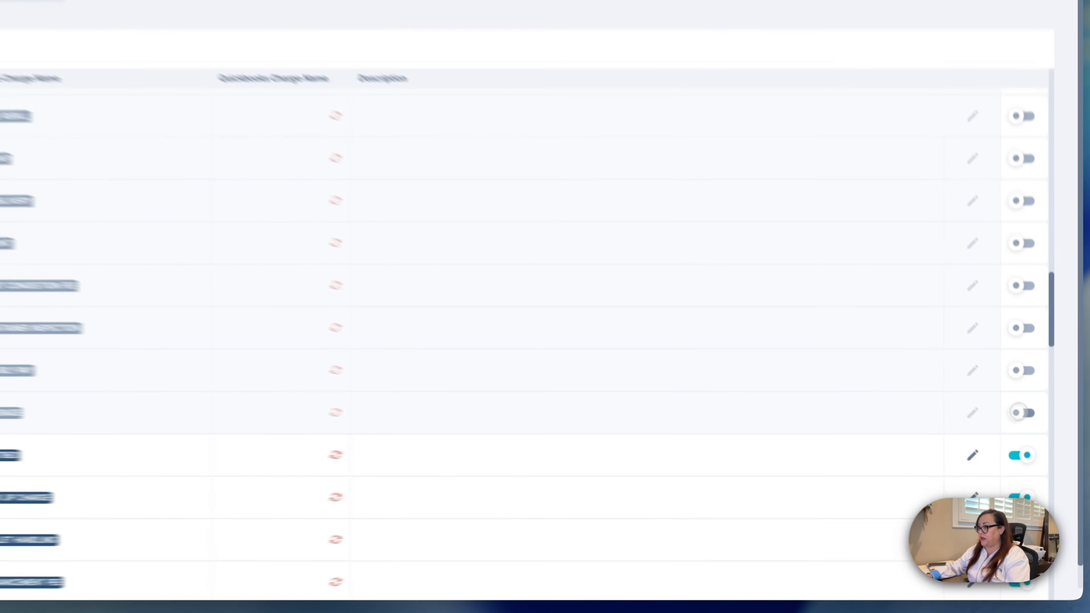
pyautogui.click(1022, 412)
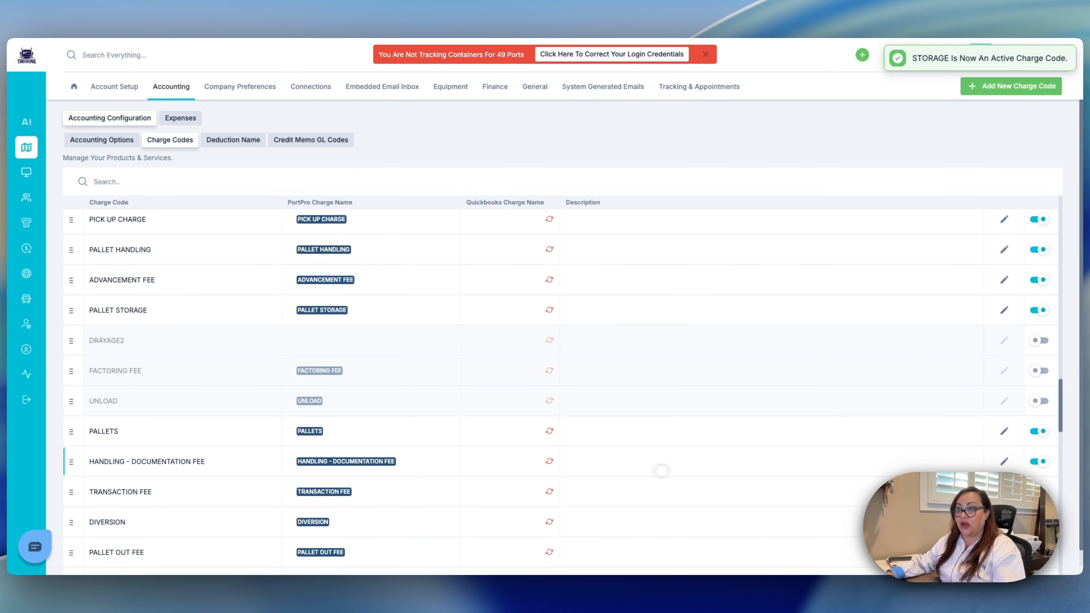
# Step: View the form for adding a new charge code and close it without adding one
pyautogui.scroll(-3, 489, 470)
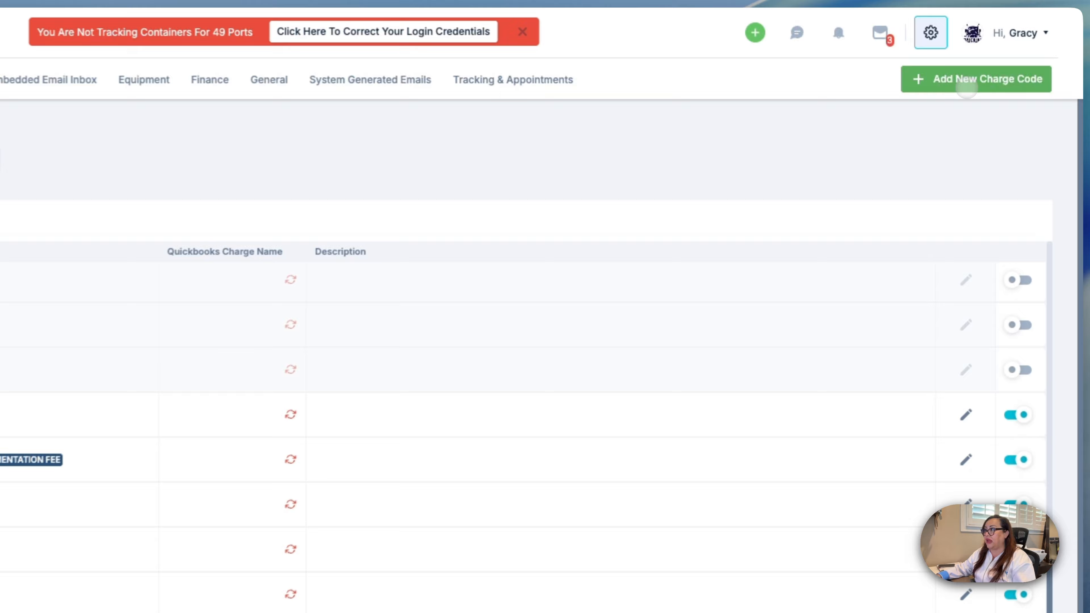
pyautogui.click(965, 87)
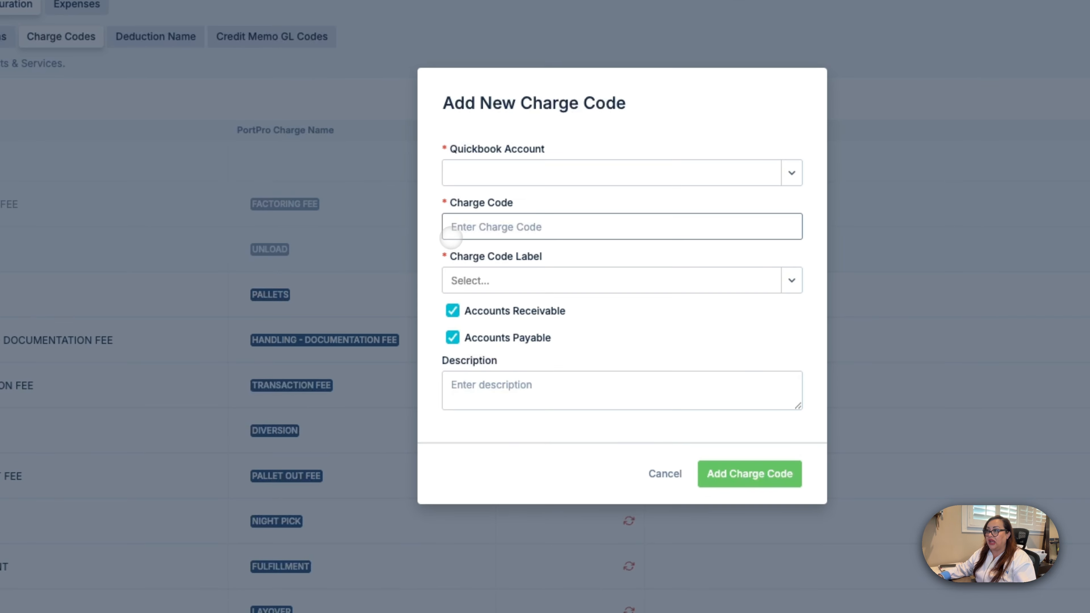
pyautogui.click(107, 357)
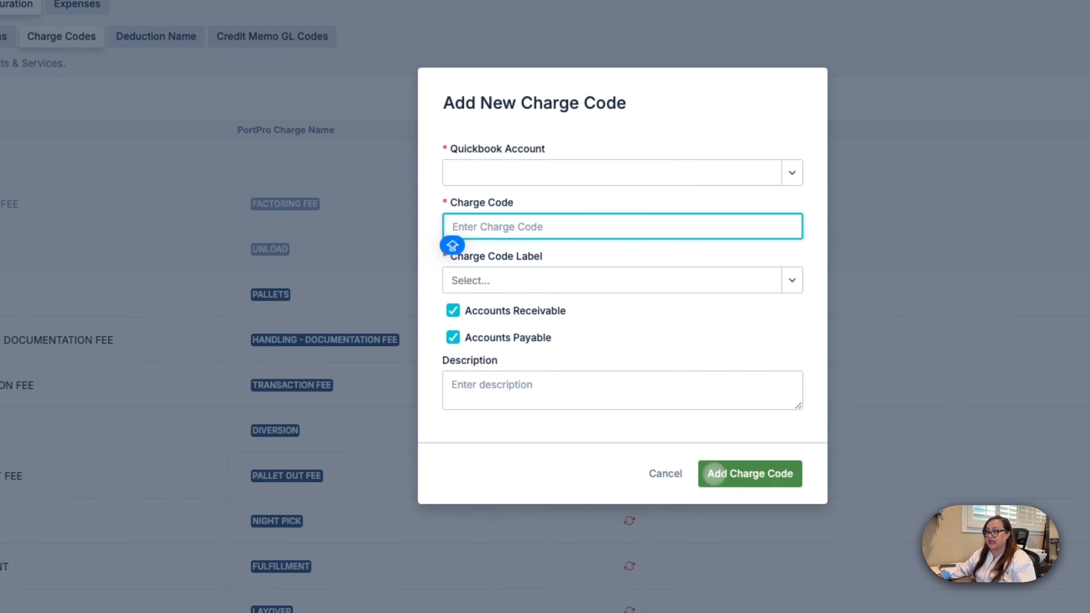
pyautogui.click(658, 475)
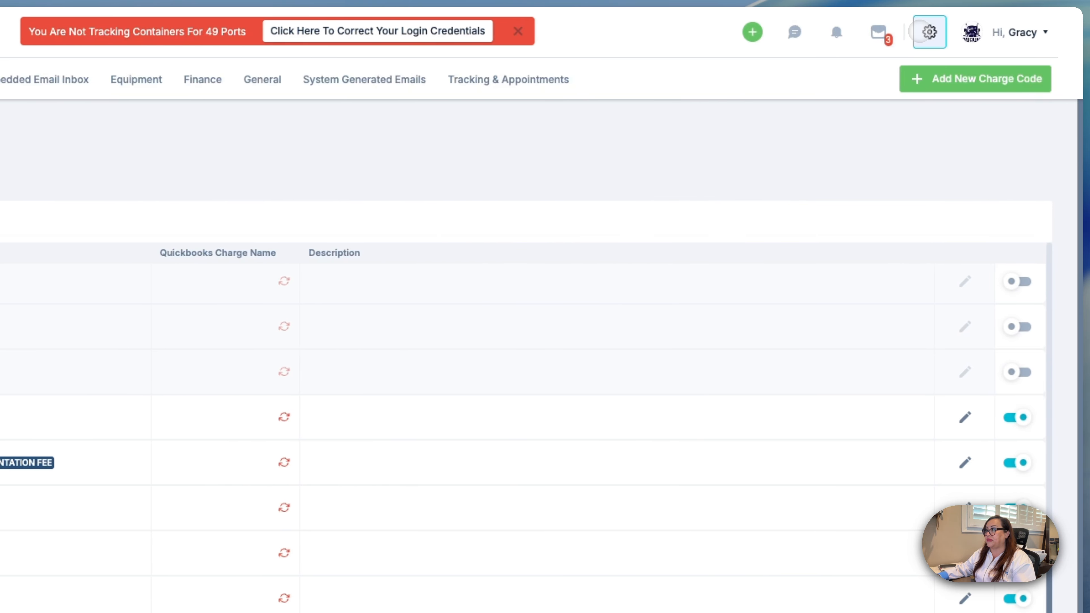
# Step: Open the account's Groups settings, review the customer and city groups, and show the postal / zip code groups
pyautogui.click(927, 32)
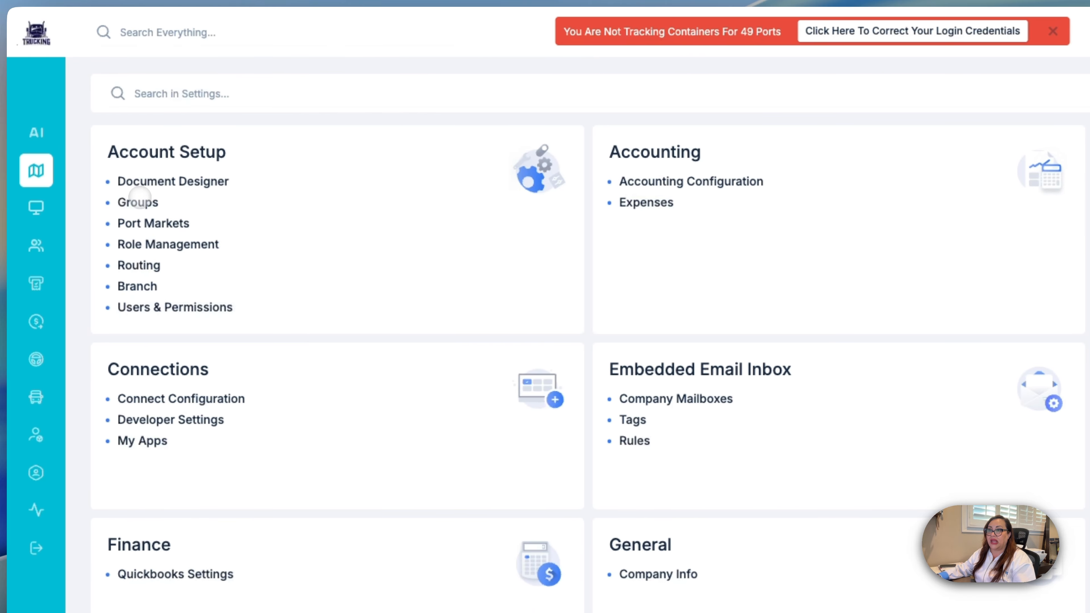
pyautogui.click(137, 202)
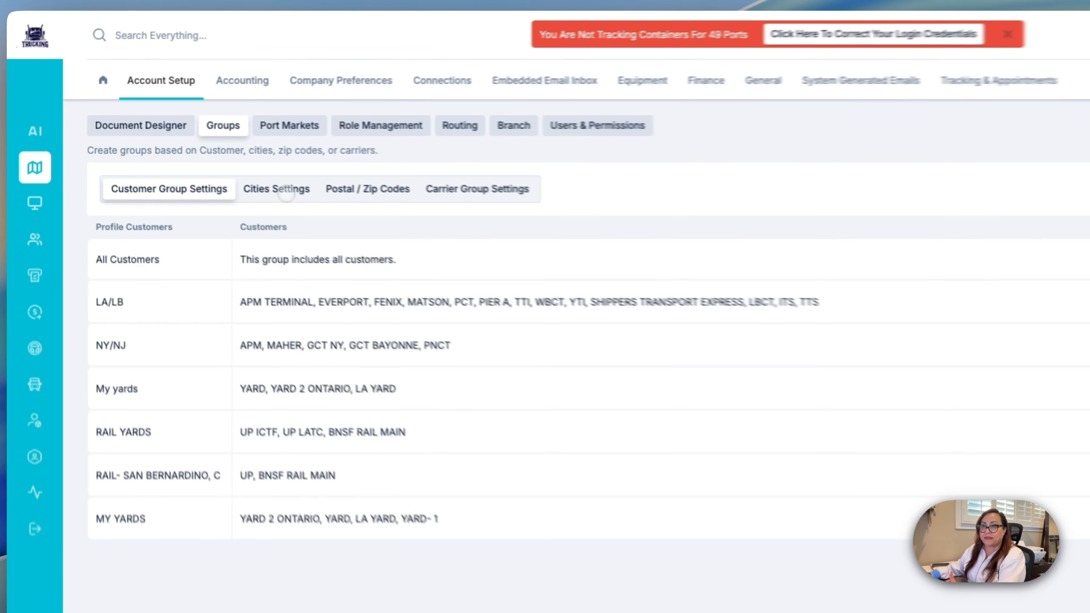
pyautogui.click(201, 165)
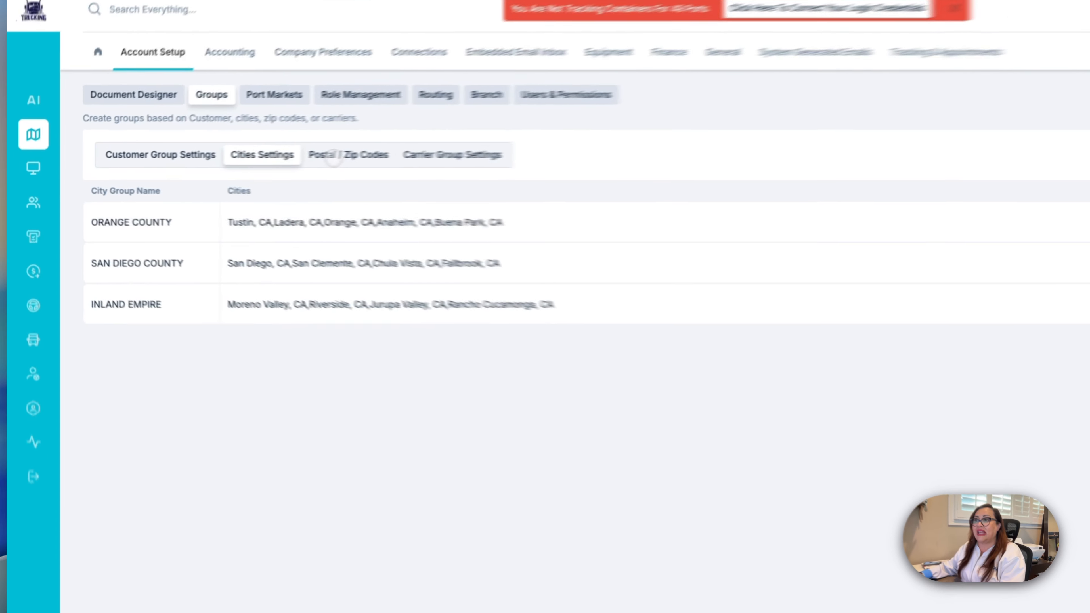
pyautogui.click(249, 164)
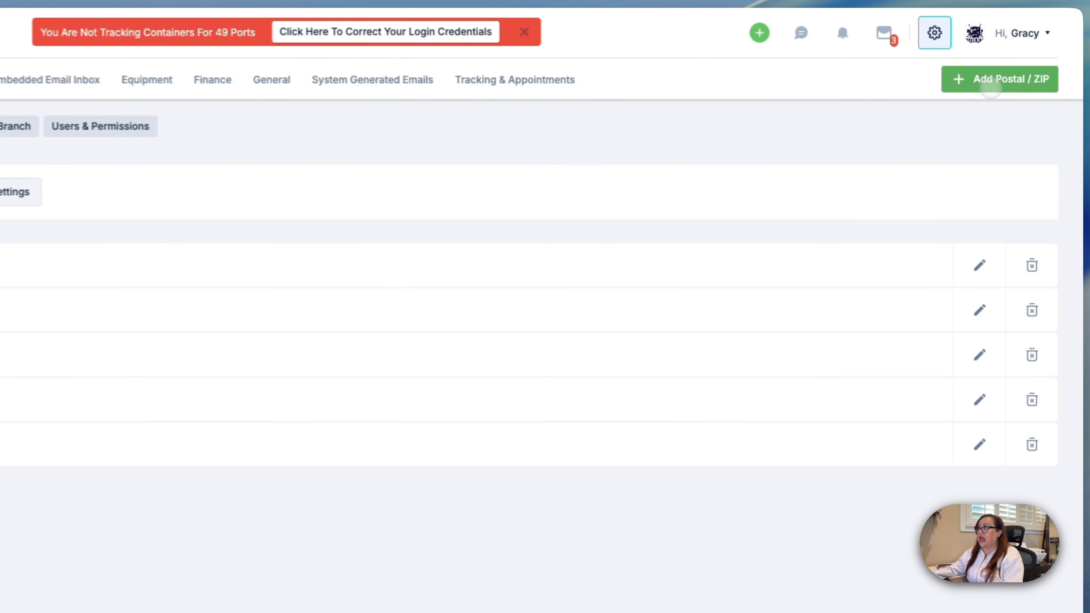
# Step: Start a new postal / zip code group and name it LA COUNTY - ZONE 3
pyautogui.click(1020, 91)
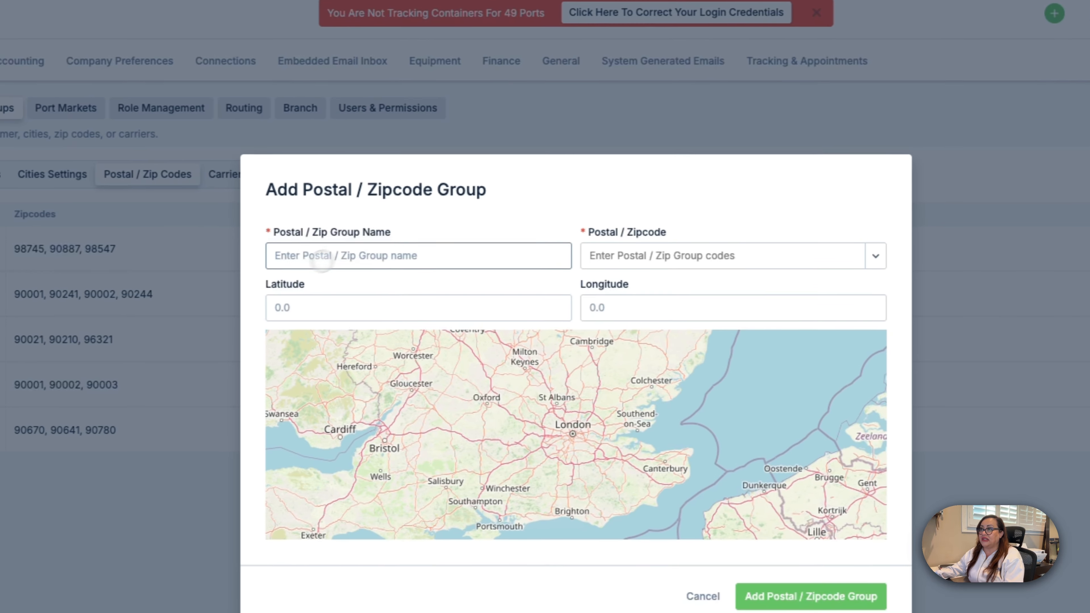
pyautogui.click(321, 258)
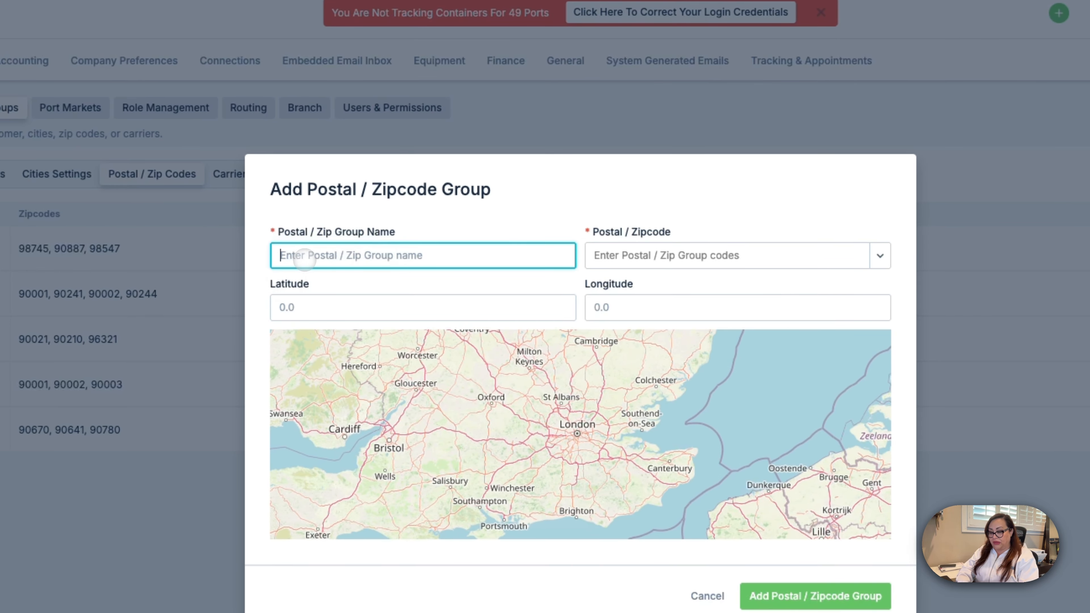
pyautogui.write('LA')
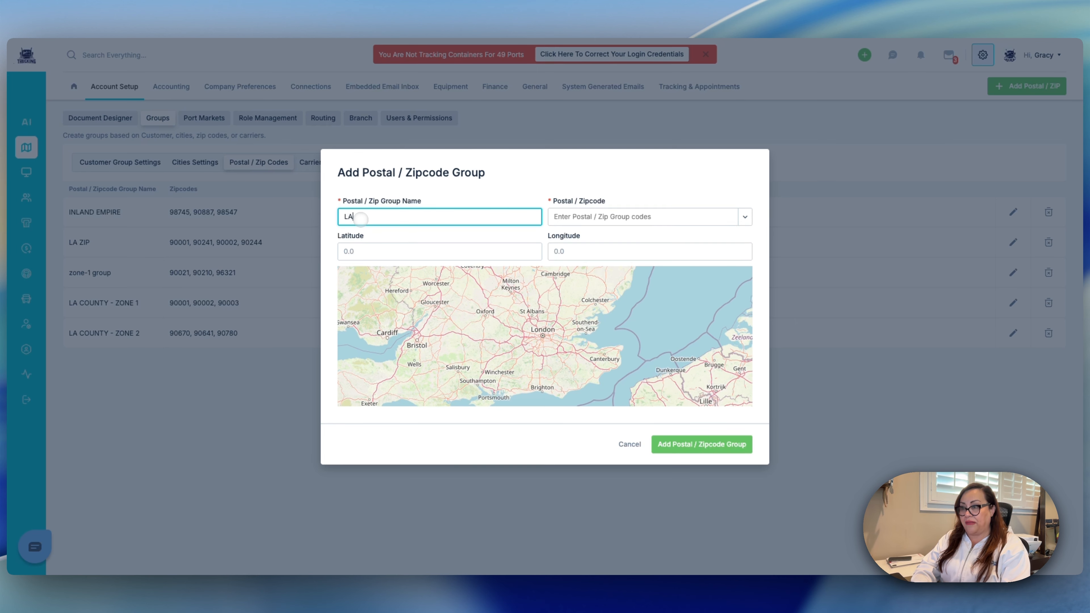
pyautogui.write(' COUN')
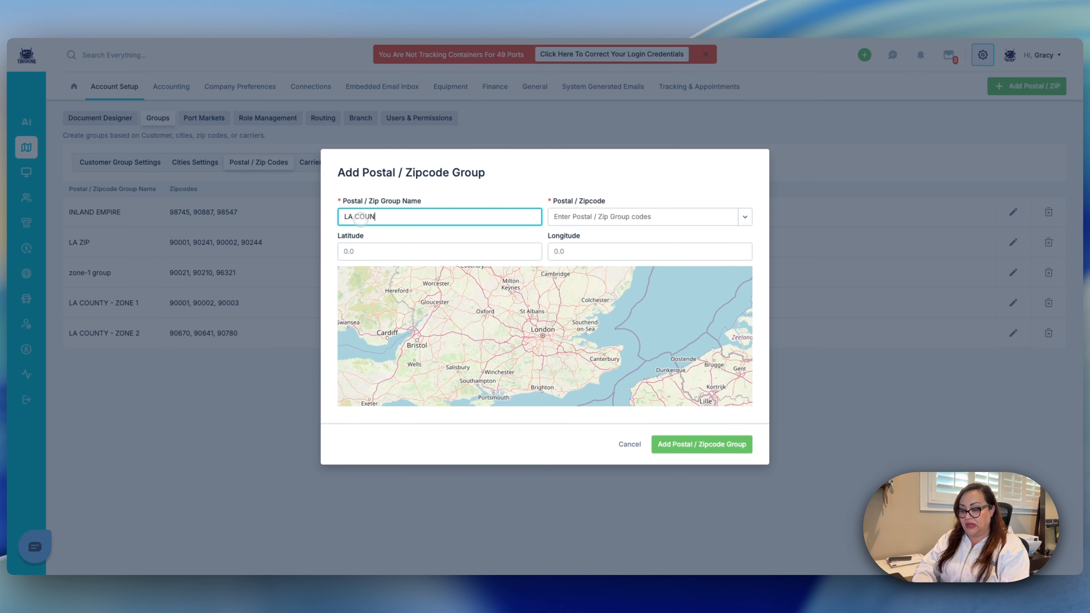
pyautogui.write('TY ')
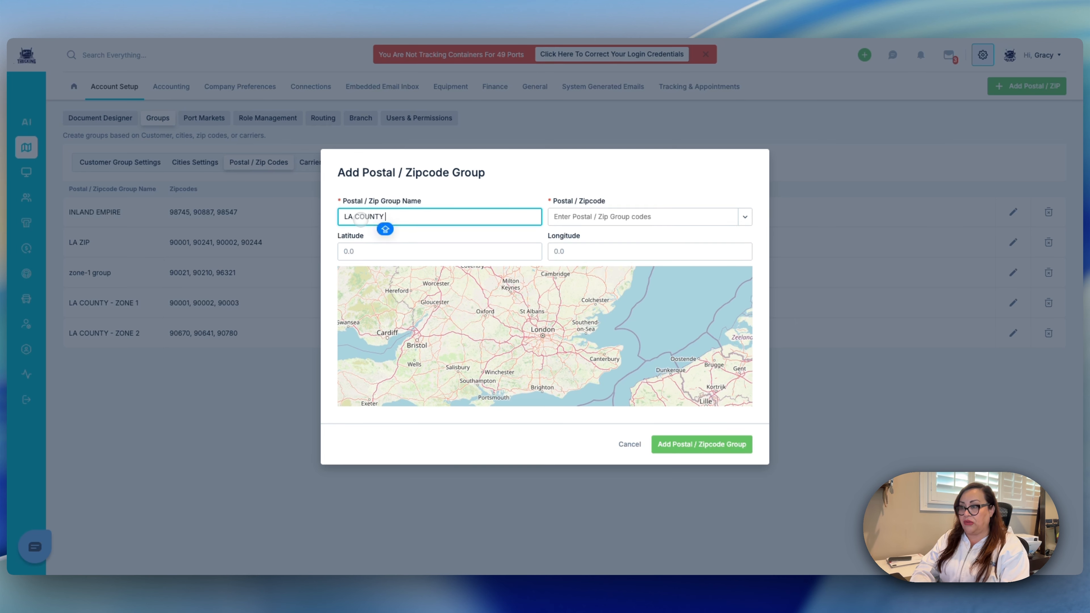
pyautogui.write('- ZO')
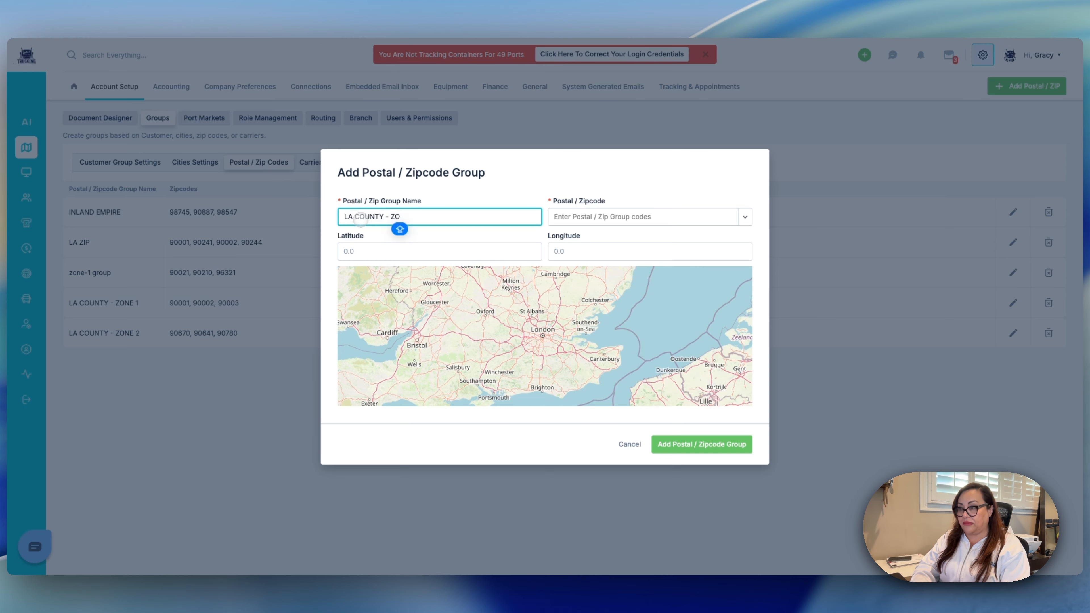
pyautogui.write('NE 3')
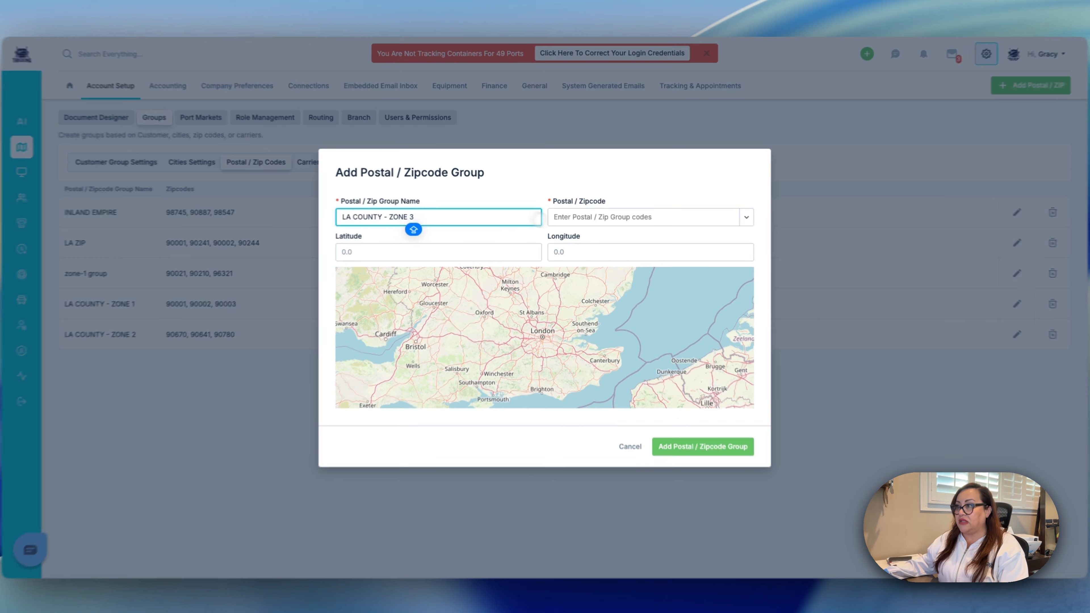
# Step: Add the zip codes 90214 and 98754 to the LA COUNTY - ZONE 3 group
pyautogui.press('Tab')
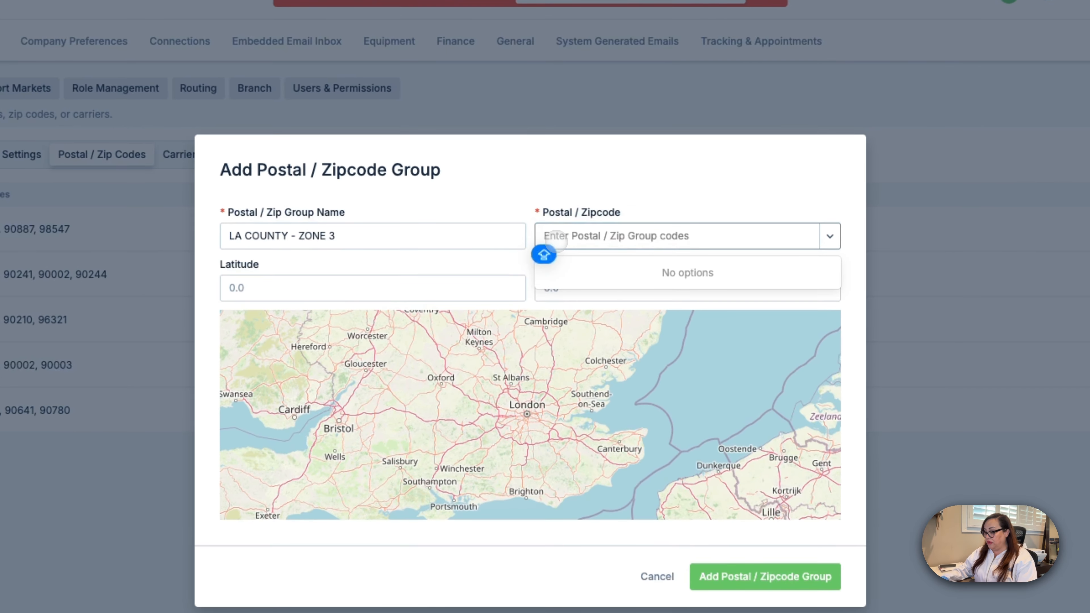
pyautogui.write('902145')
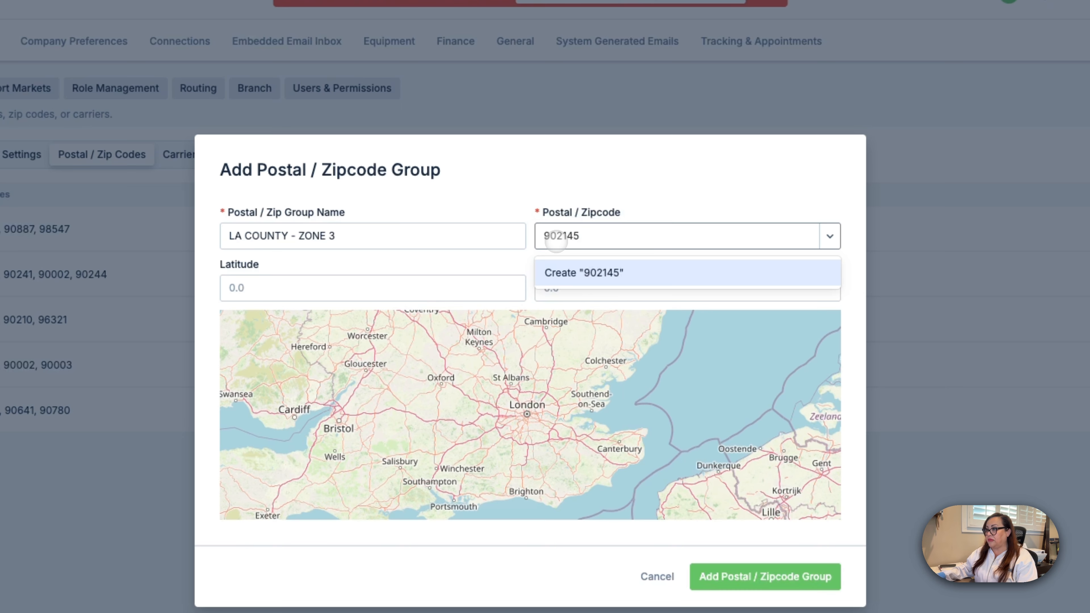
pyautogui.press('BackSpace')
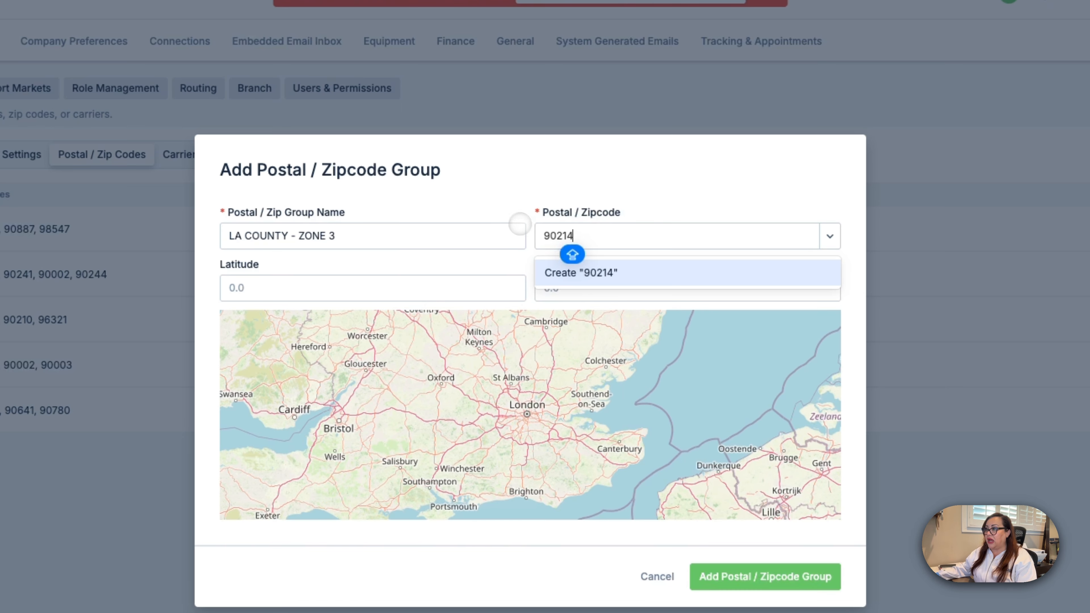
pyautogui.click(551, 271)
pyautogui.write('9875')
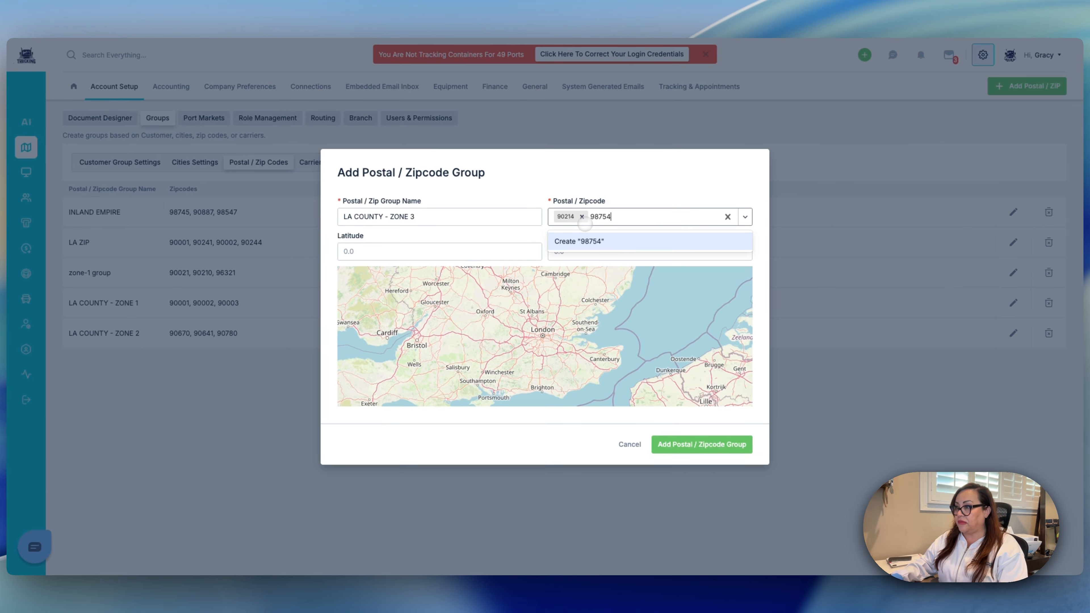
pyautogui.write('4')
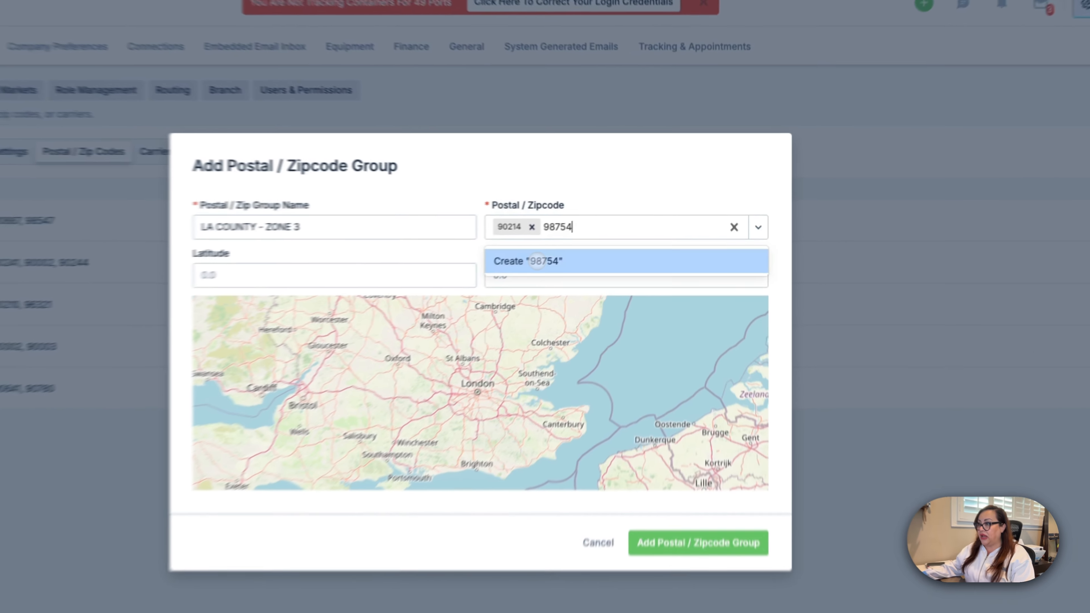
pyautogui.press('Return')
pyautogui.press('capslock')
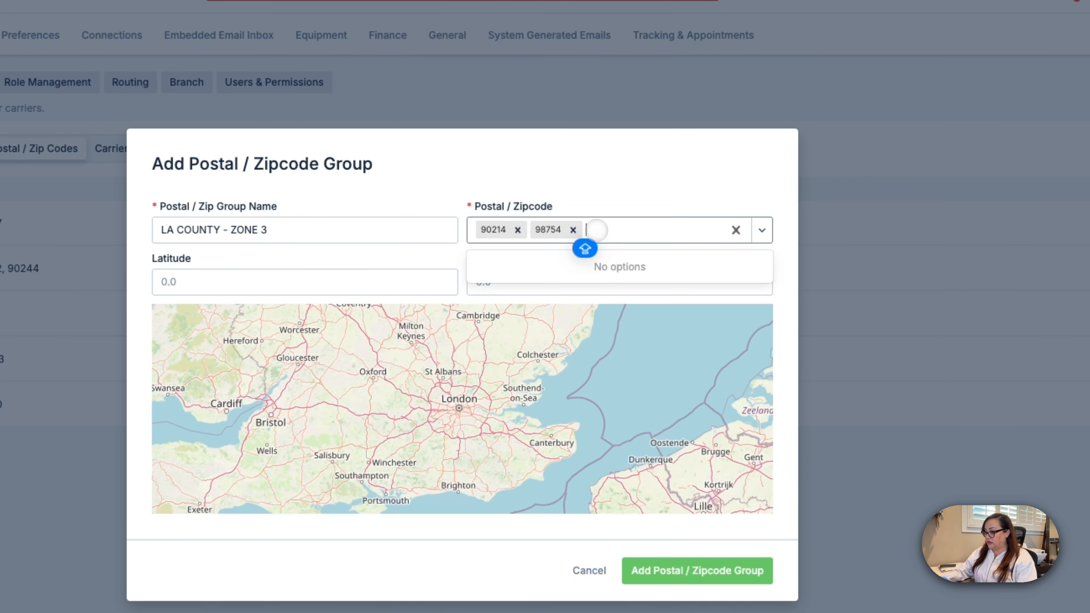
# Step: Add the zip codes 98755 and 98560 to the LA COUNTY - ZONE 3 group and save the new group
pyautogui.write('98755')
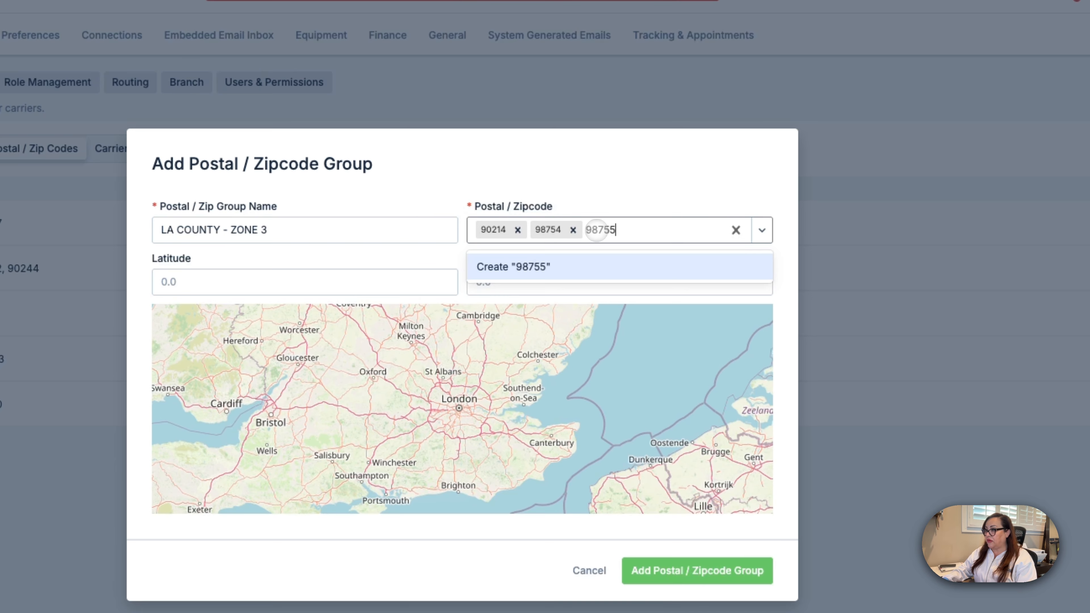
pyautogui.click(543, 262)
pyautogui.click(647, 230)
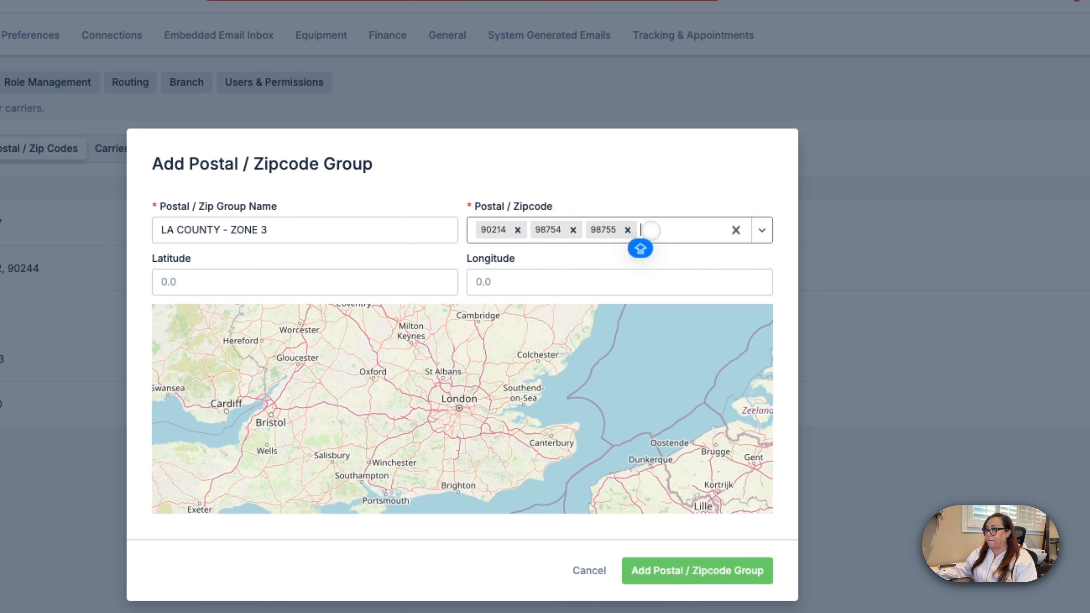
pyautogui.write('985')
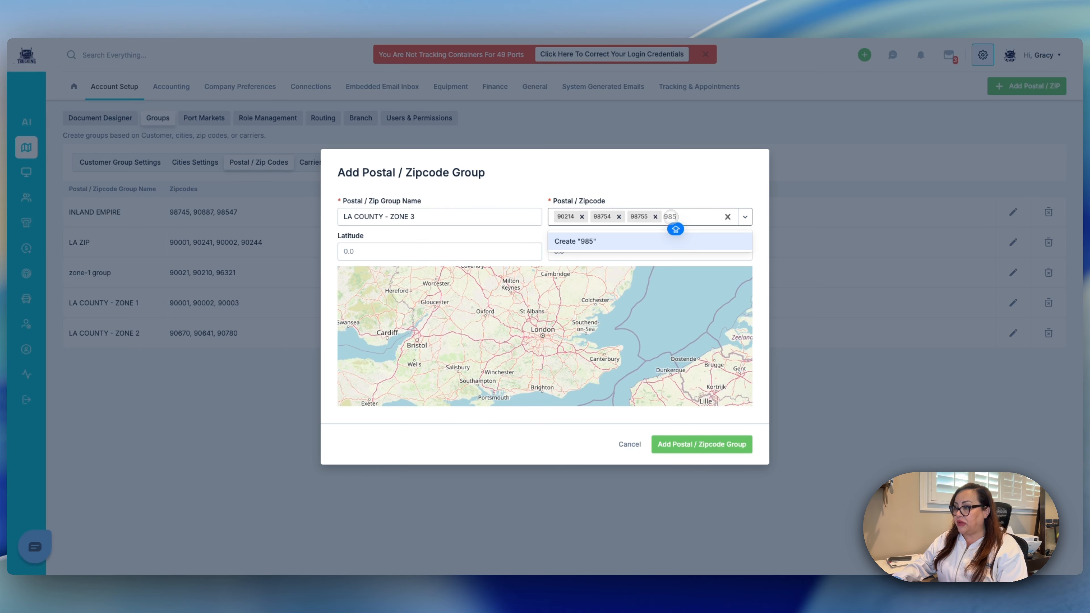
pyautogui.write('60')
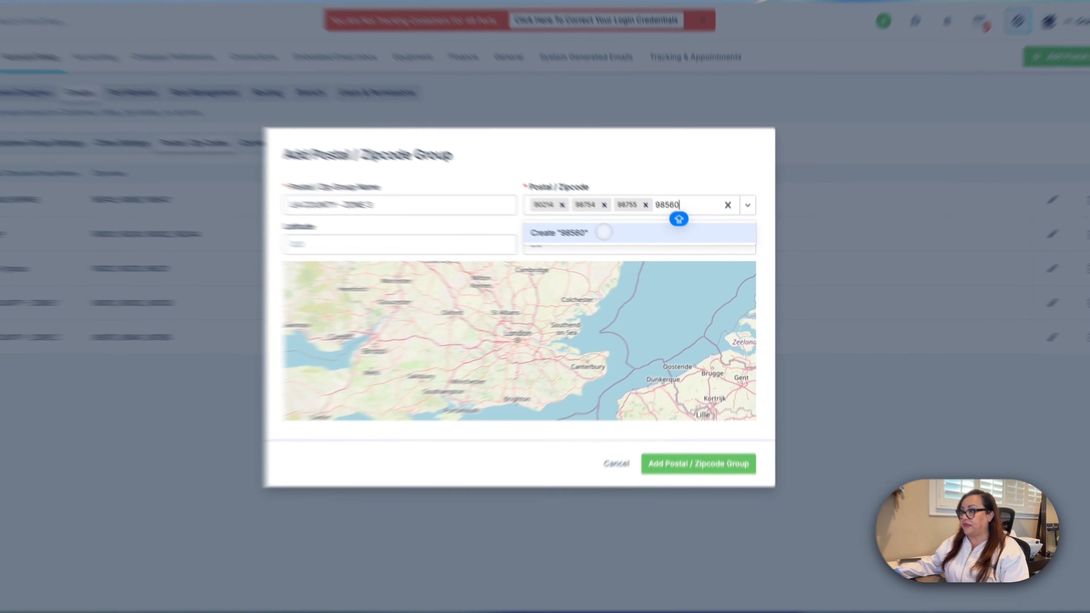
pyautogui.press('Return')
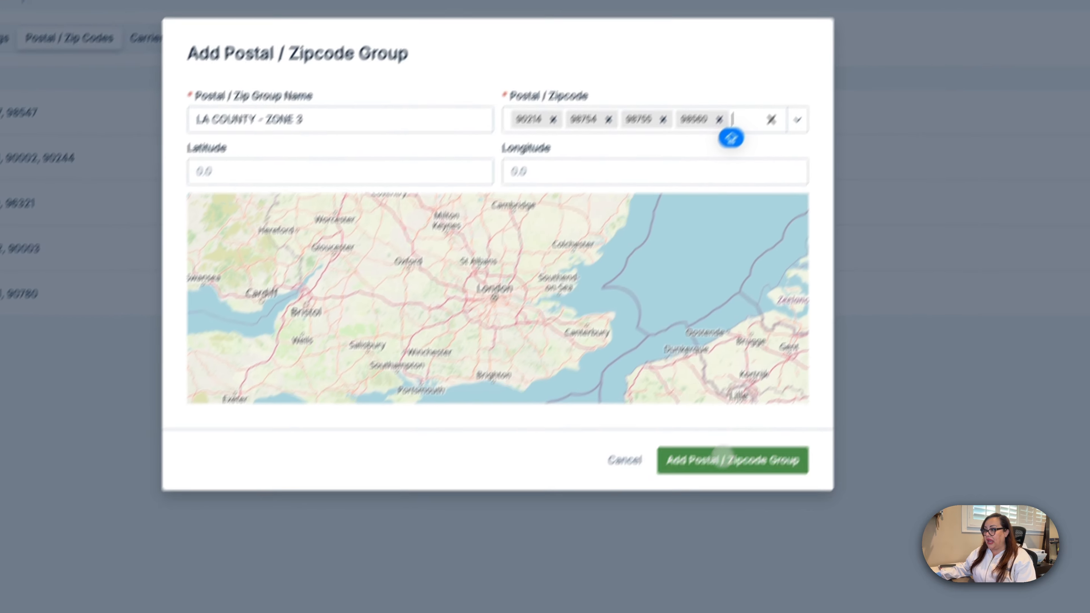
pyautogui.click(714, 430)
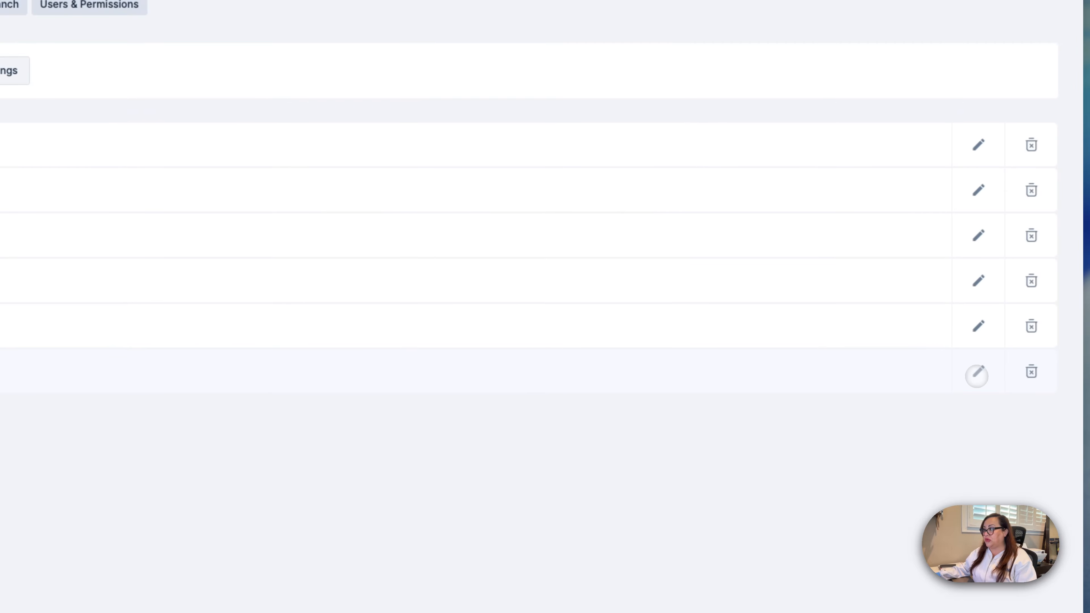
# Step: View the edit form of the LA COUNTY - ZONE 3 zip group and close it without changes
pyautogui.click(977, 373)
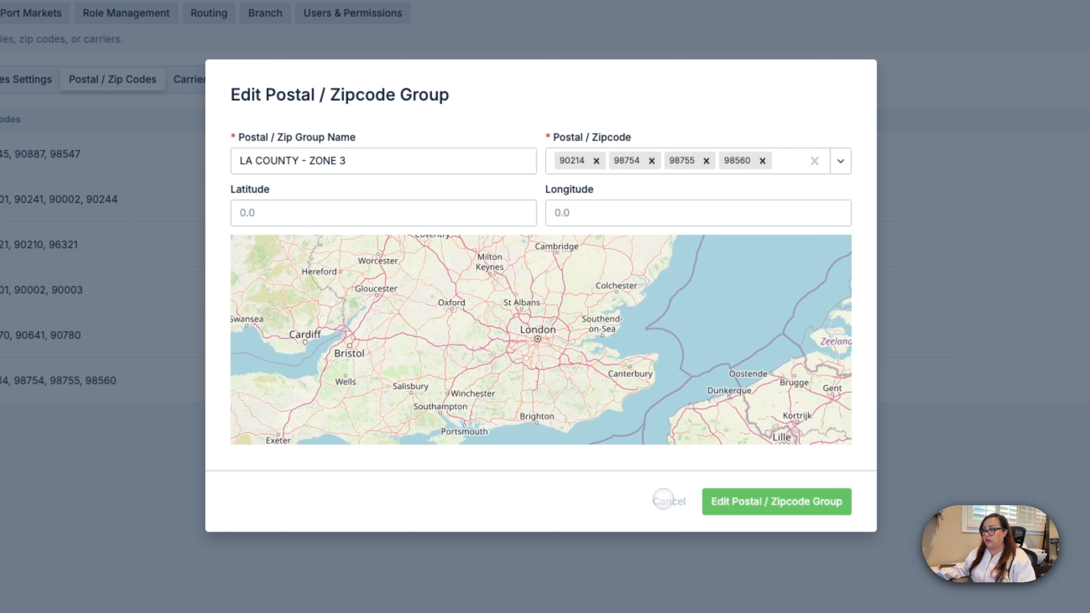
pyautogui.click(665, 500)
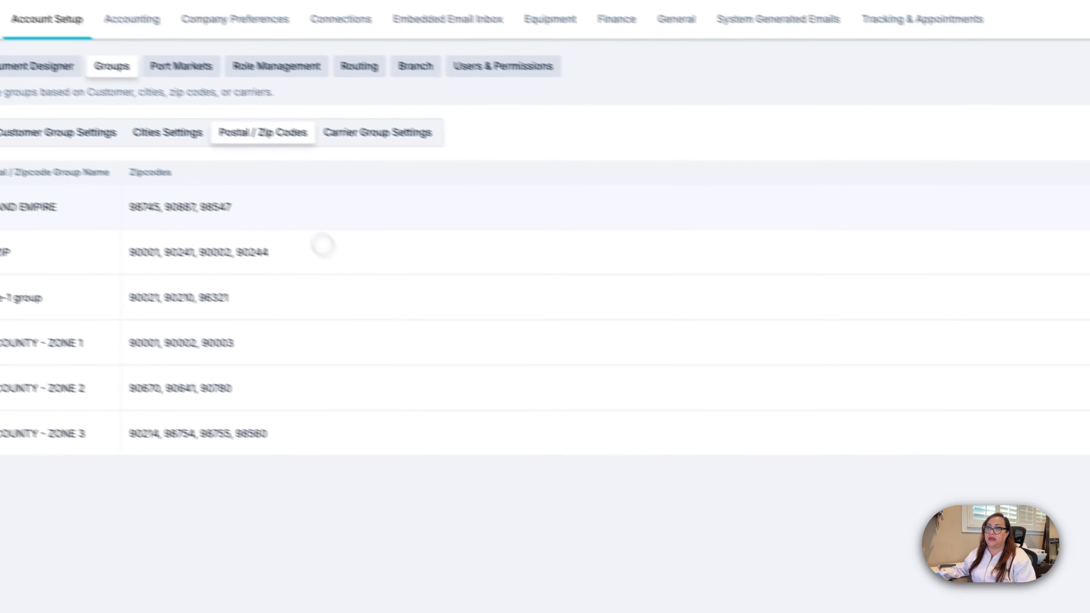
# Step: Add San Juan Capistrano, CA to the ORANGE COUNTY city group and save the group
pyautogui.click(223, 143)
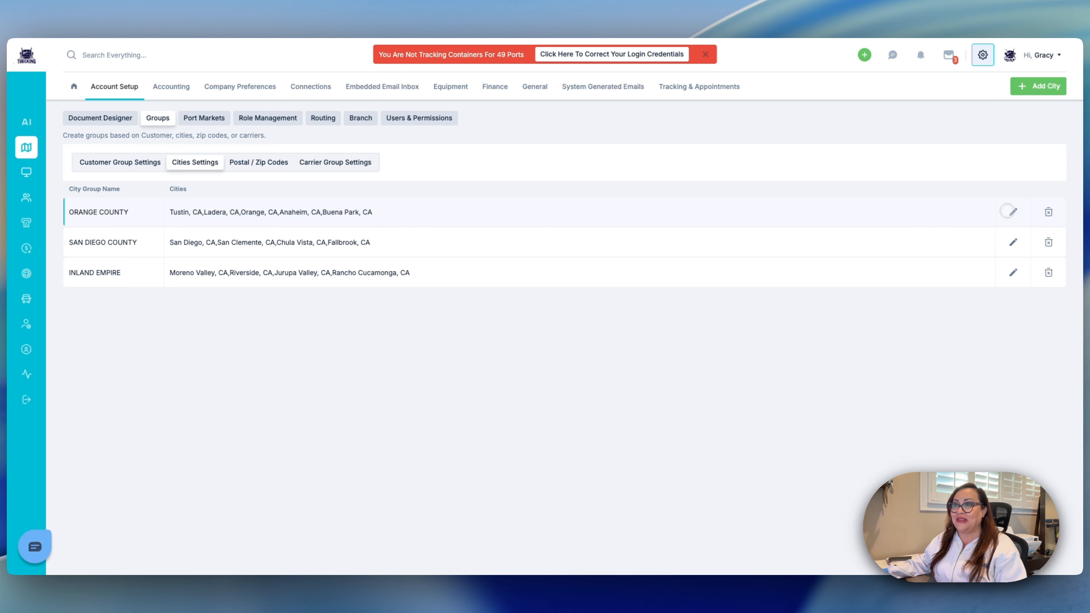
pyautogui.click(1009, 211)
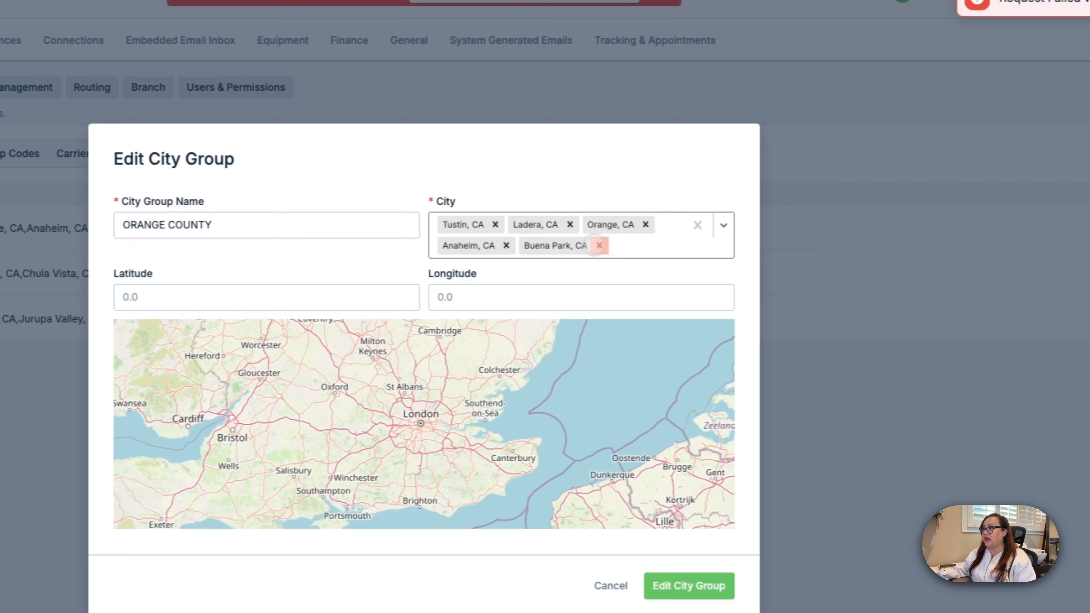
pyautogui.click(620, 245)
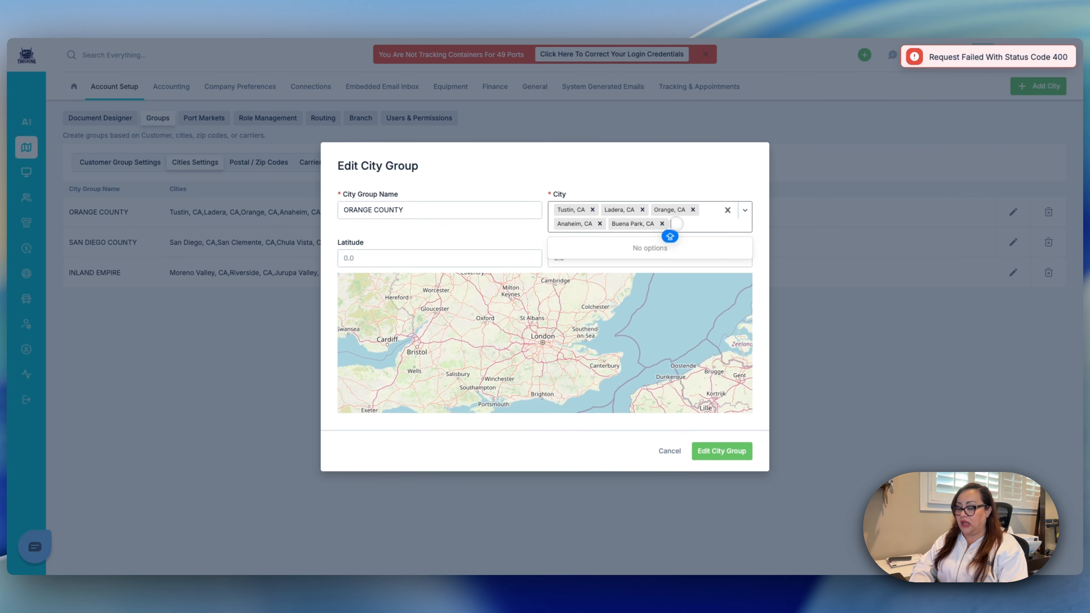
pyautogui.write('RANC')
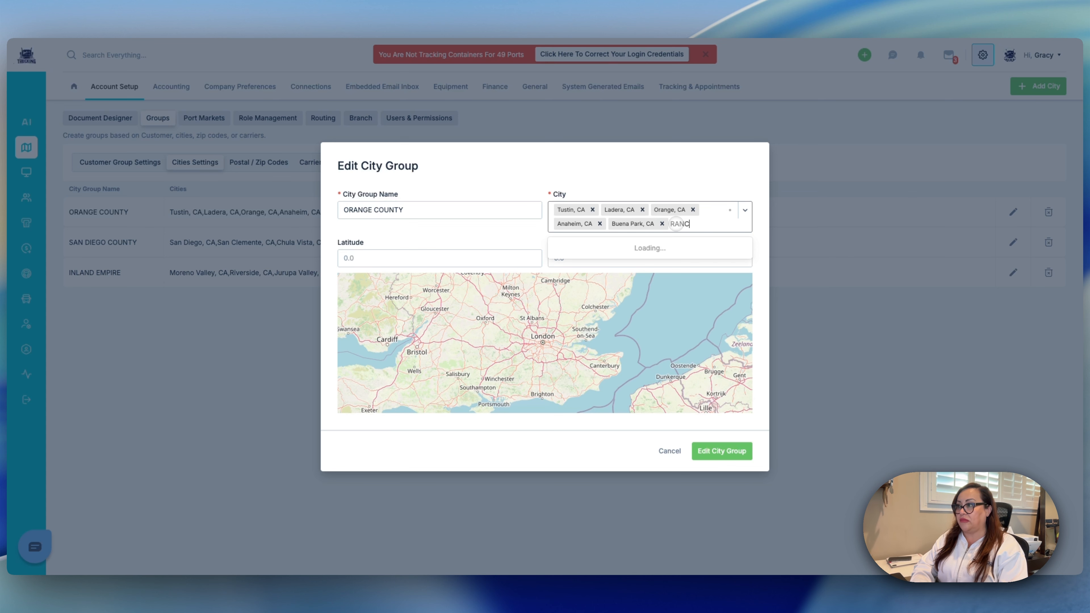
pyautogui.press('BackSpace')
pyautogui.write('CAPI')
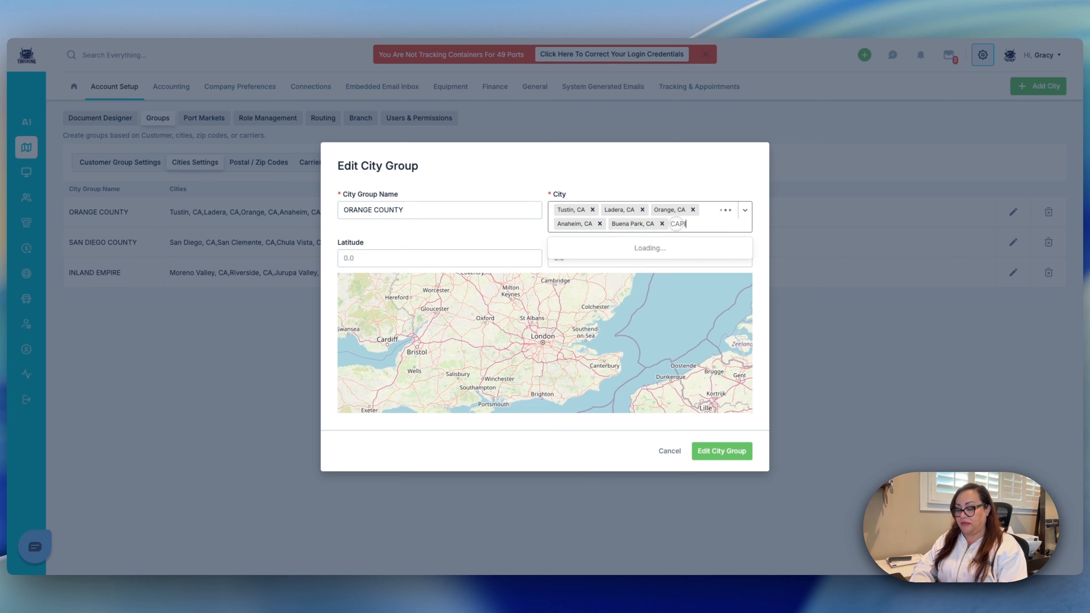
pyautogui.write('STRANO')
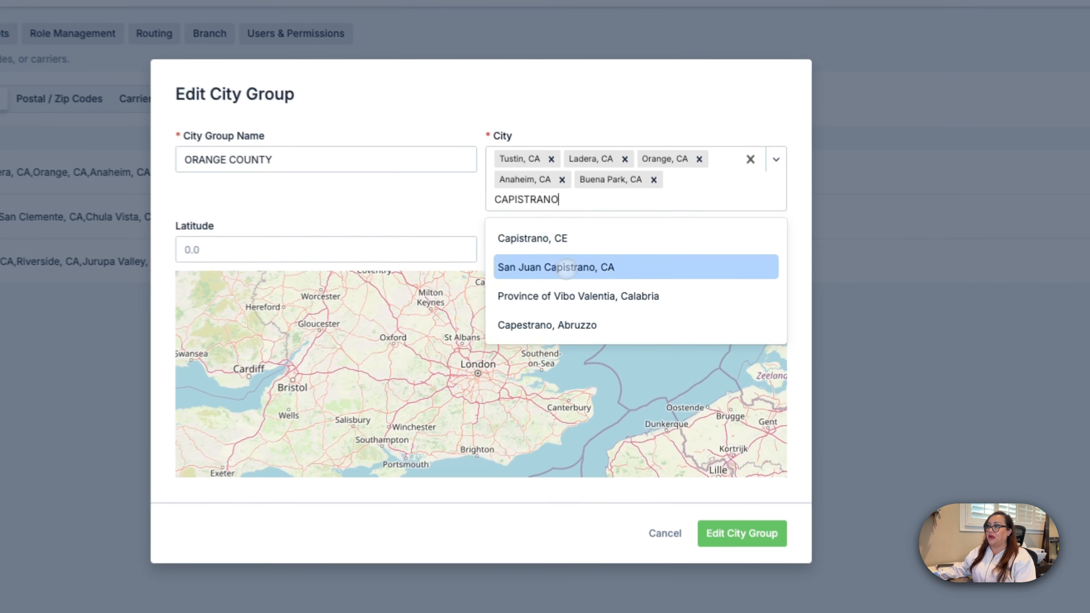
pyautogui.click(566, 267)
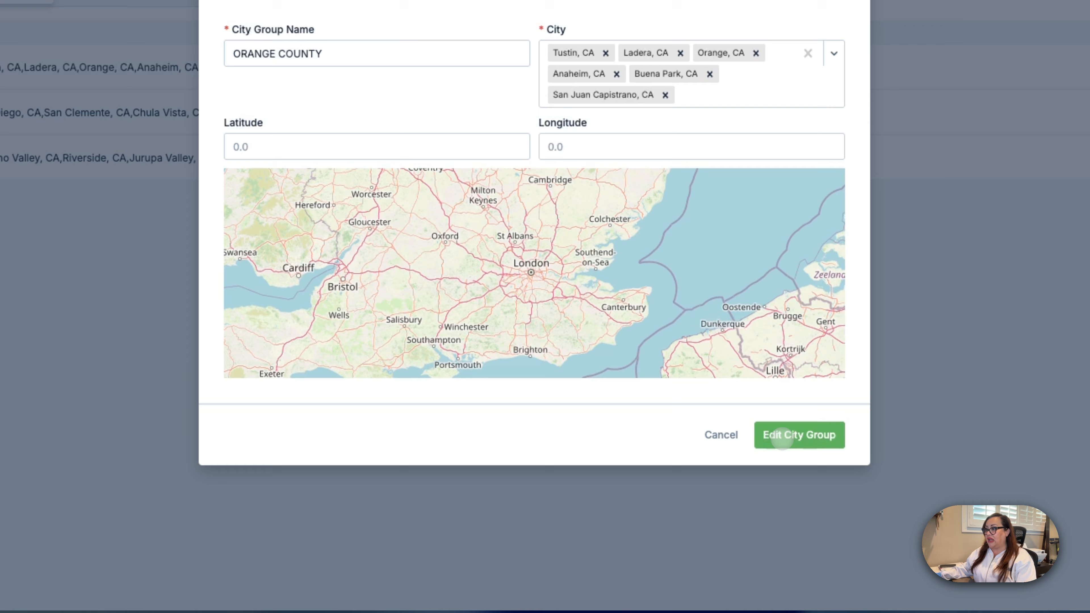
pyautogui.click(751, 495)
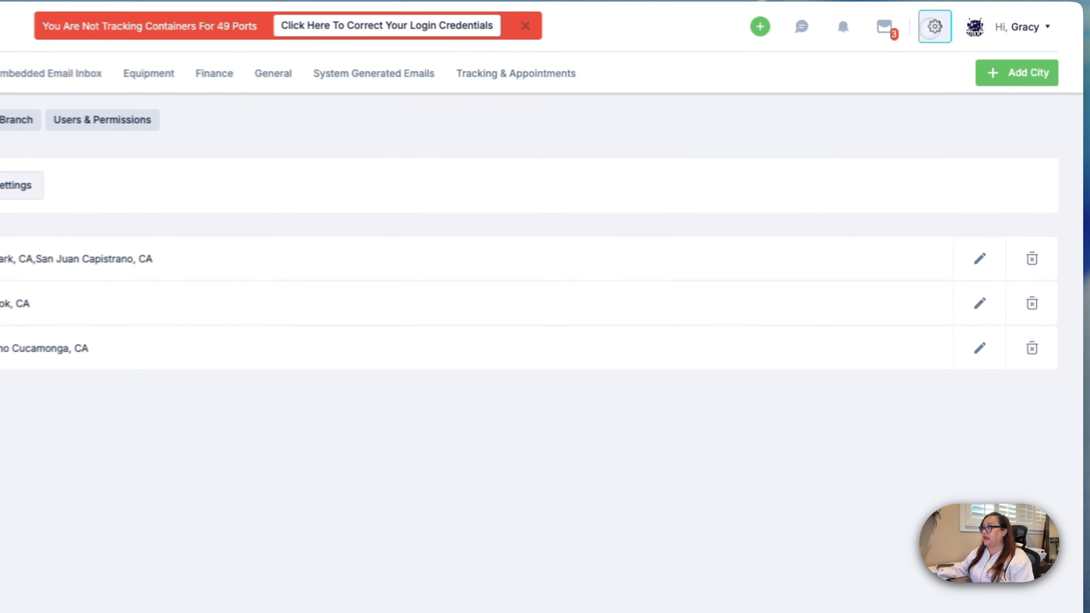
# Step: Open the equipment weight parameters and review the container type, field to change and condition options of the 20' ST Over Weight rule
pyautogui.click(983, 55)
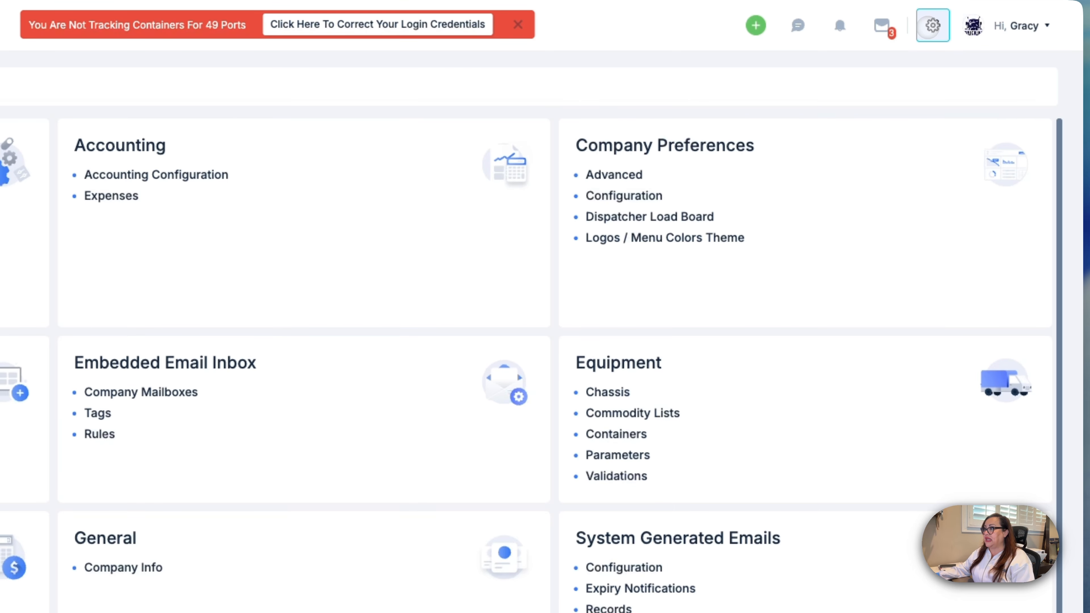
pyautogui.click(616, 454)
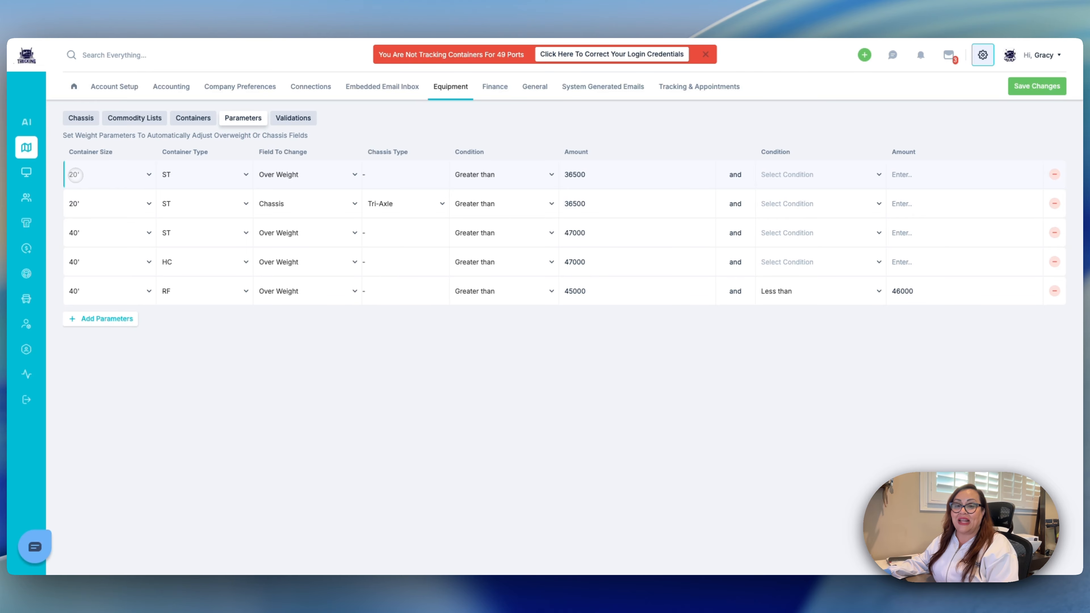
pyautogui.click(75, 175)
pyautogui.click(74, 202)
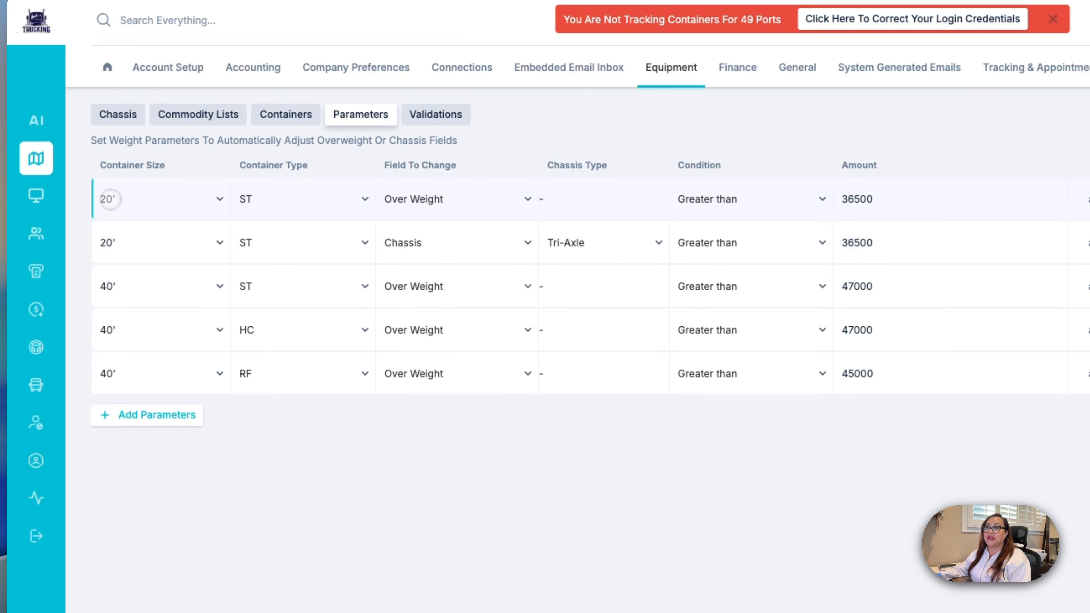
pyautogui.click(257, 197)
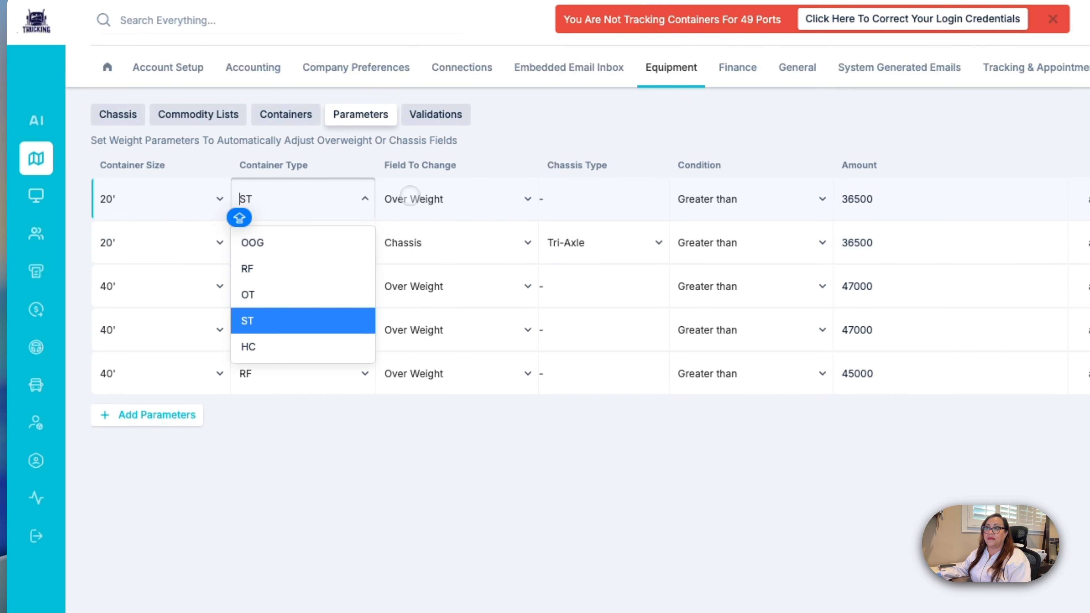
pyautogui.click(406, 199)
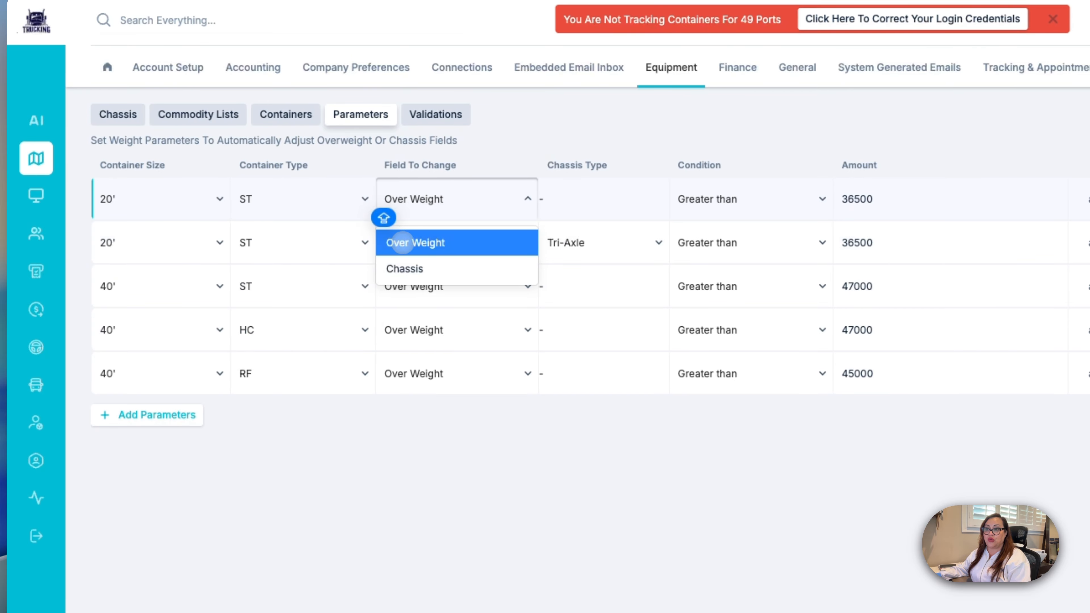
pyautogui.click(438, 243)
pyautogui.click(701, 204)
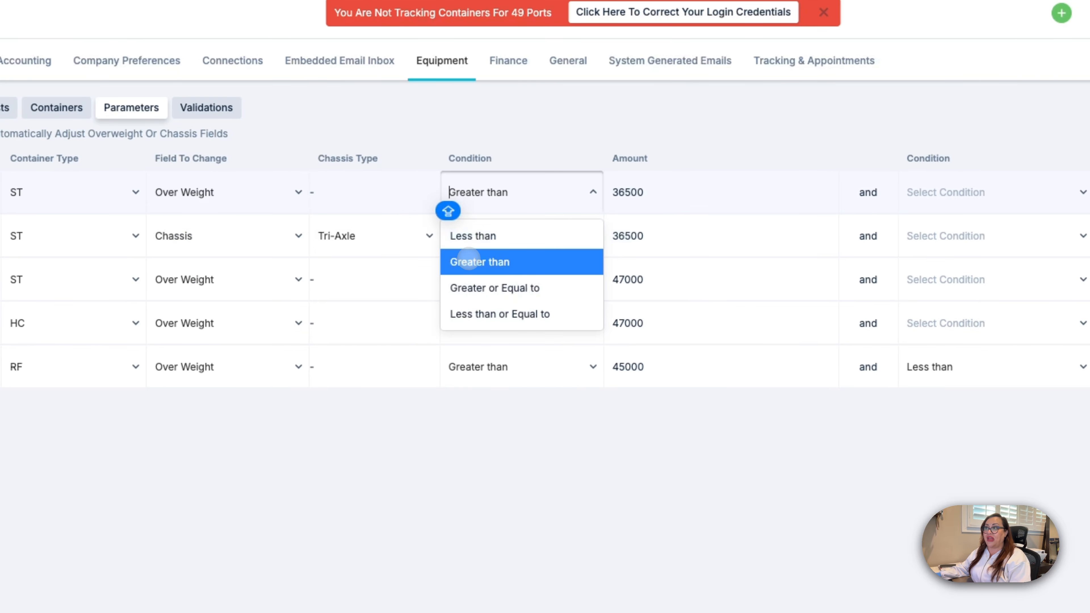
# Step: Set the amount of the 20' ST Over Weight rule to 37000 and save the parameter changes
pyautogui.click(621, 200)
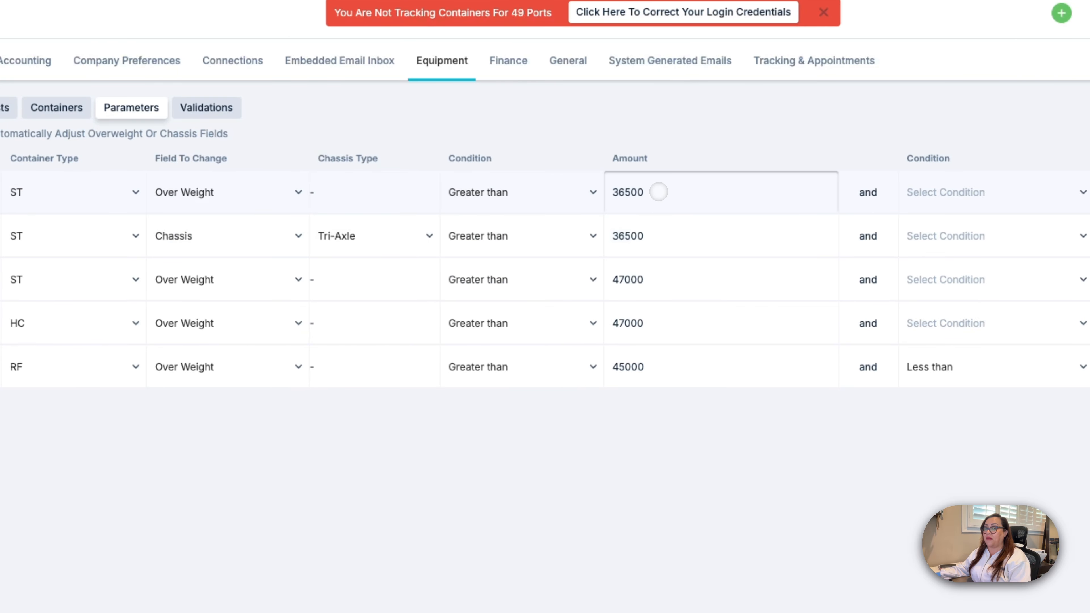
pyautogui.moveTo(656, 190); pyautogui.dragTo(614, 193)
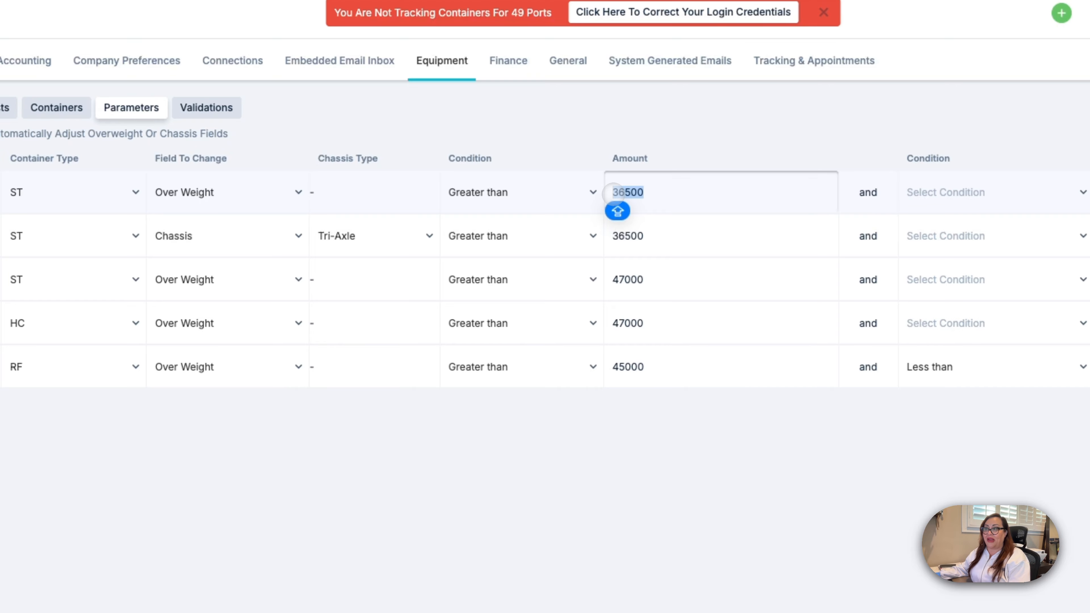
pyautogui.click(673, 196)
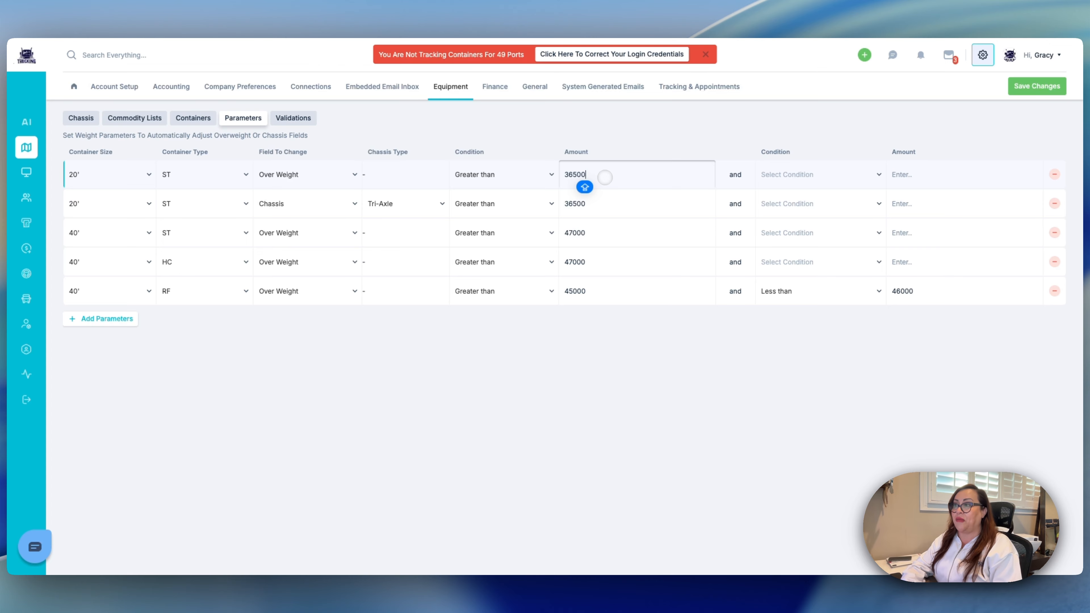
pyautogui.press('BackSpace')
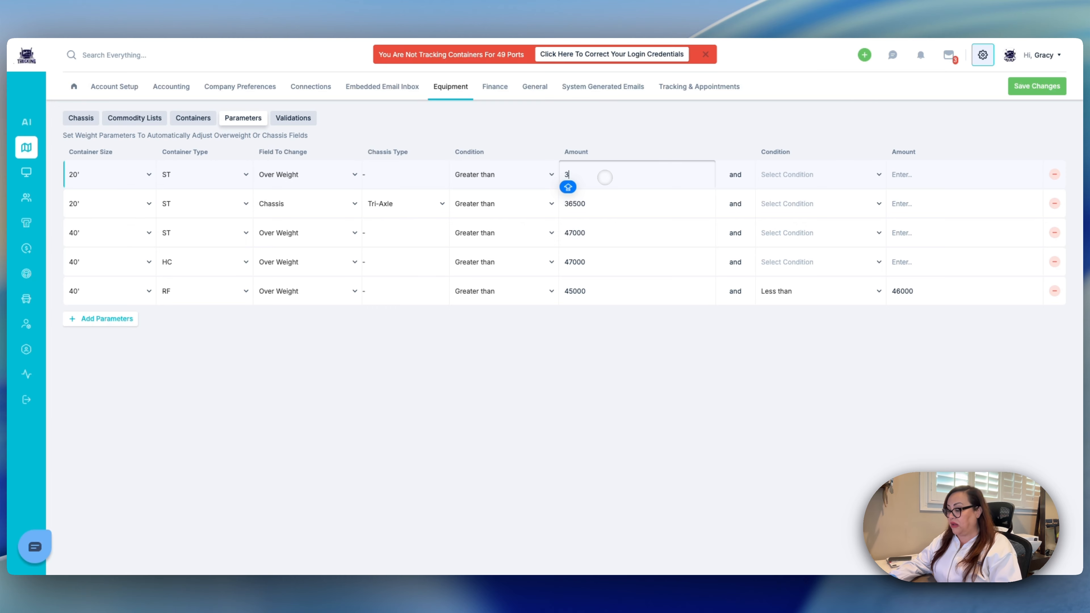
pyautogui.write('7')
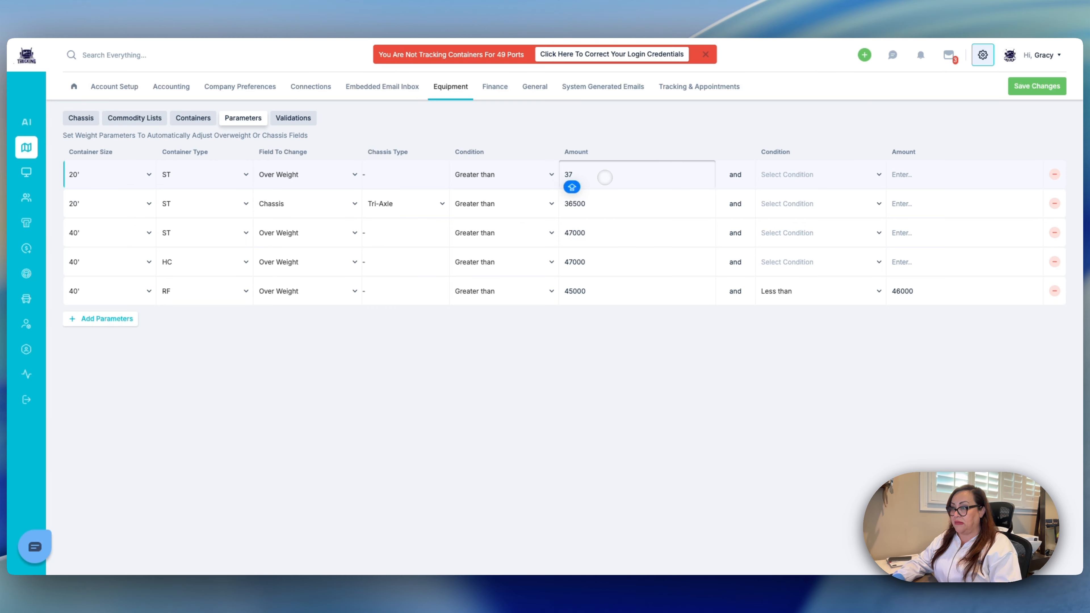
pyautogui.write('000')
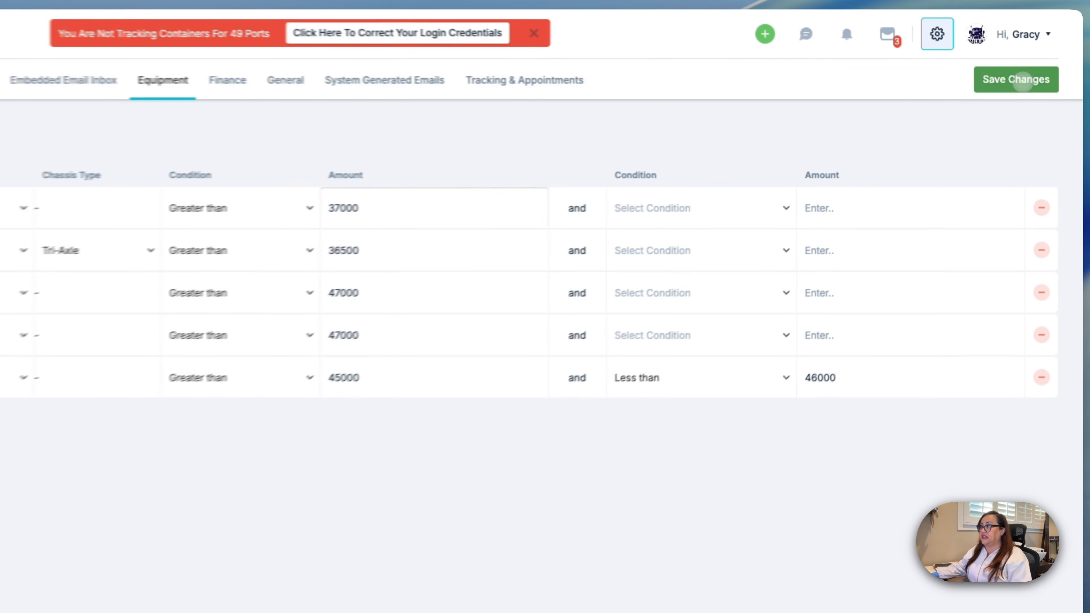
pyautogui.click(1042, 87)
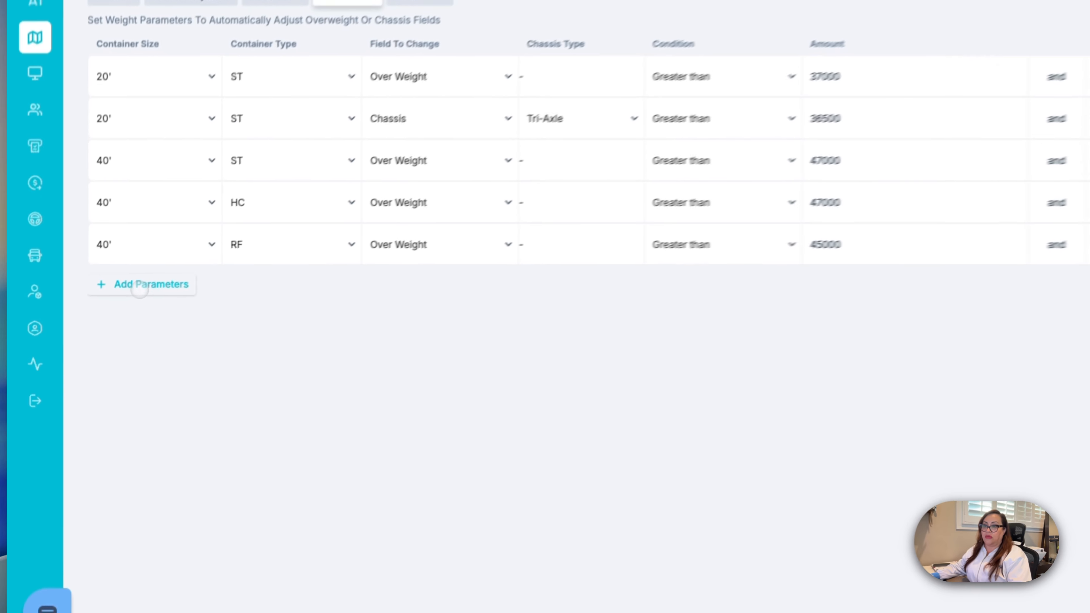
# Step: Add a weight parameter for 40' HC containers that changes the Chassis field to Spread Axle
pyautogui.click(139, 290)
pyautogui.click(105, 287)
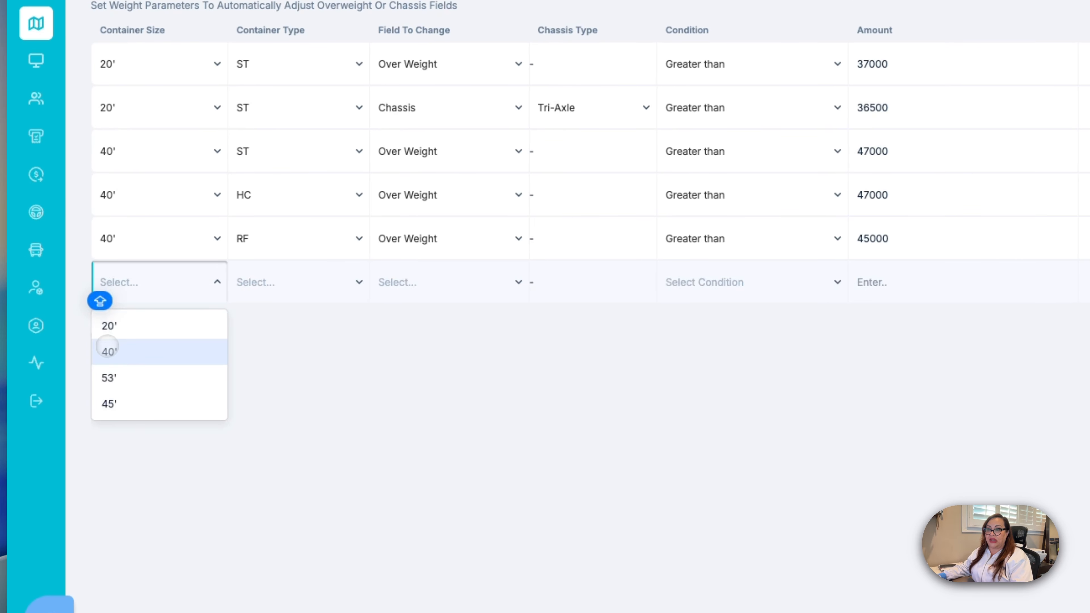
pyautogui.click(108, 349)
pyautogui.click(251, 283)
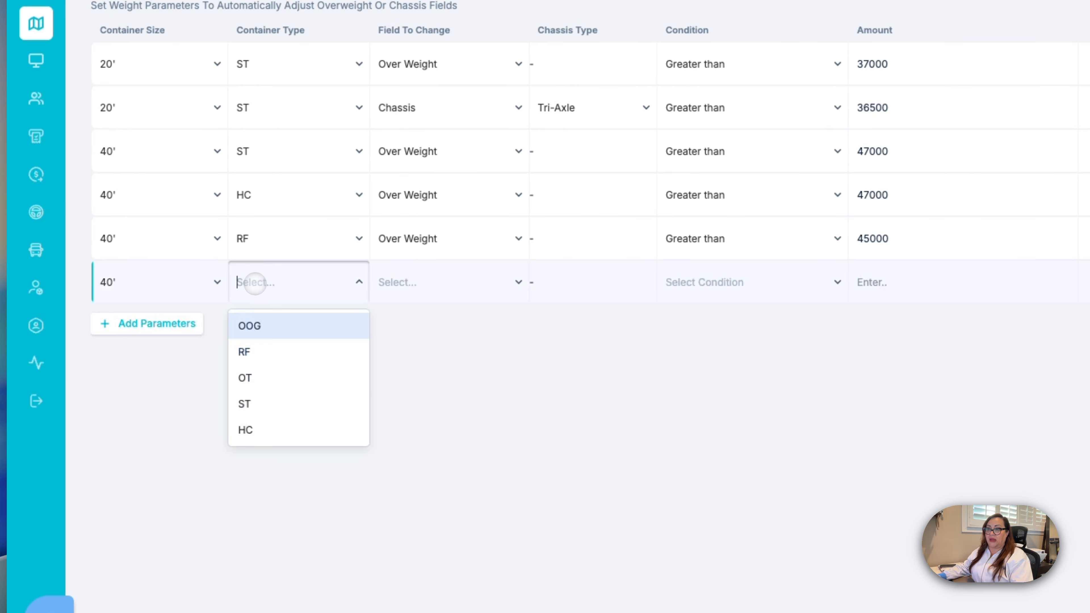
pyautogui.click(247, 429)
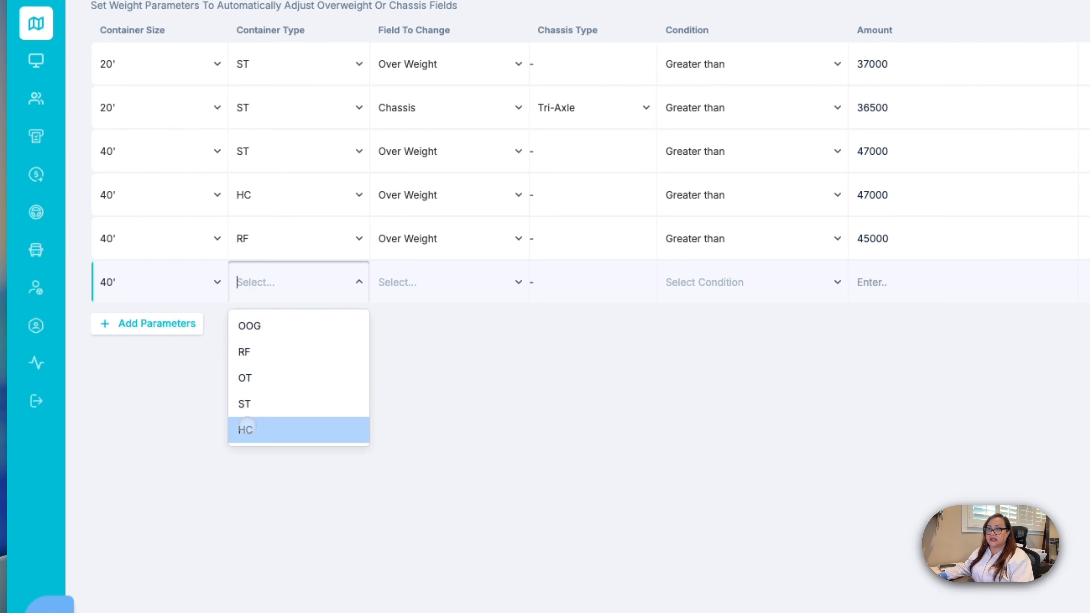
pyautogui.click(394, 296)
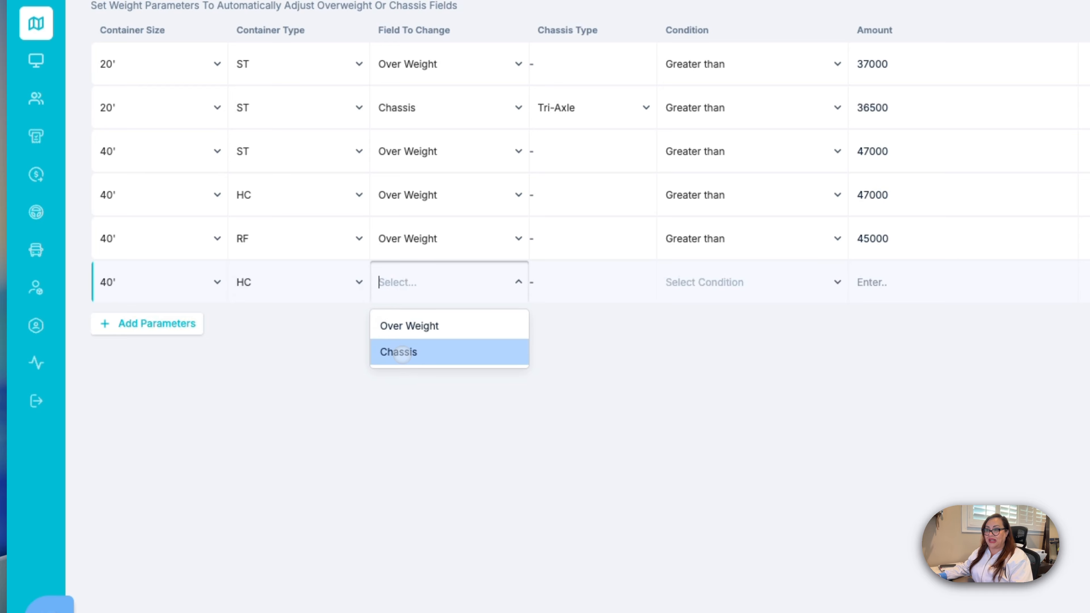
pyautogui.click(402, 352)
pyautogui.click(555, 287)
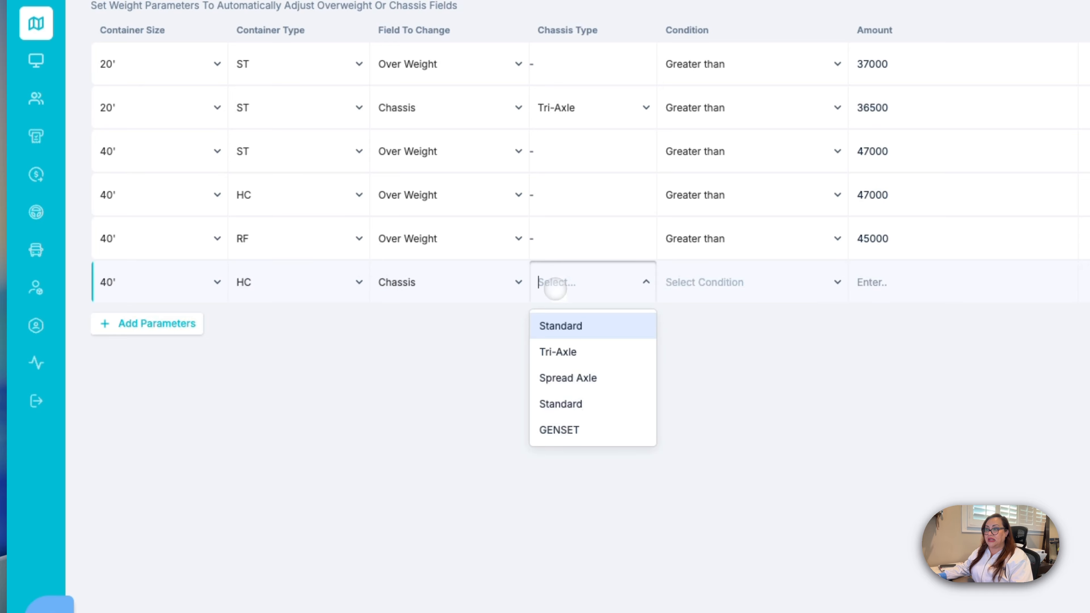
pyautogui.click(561, 377)
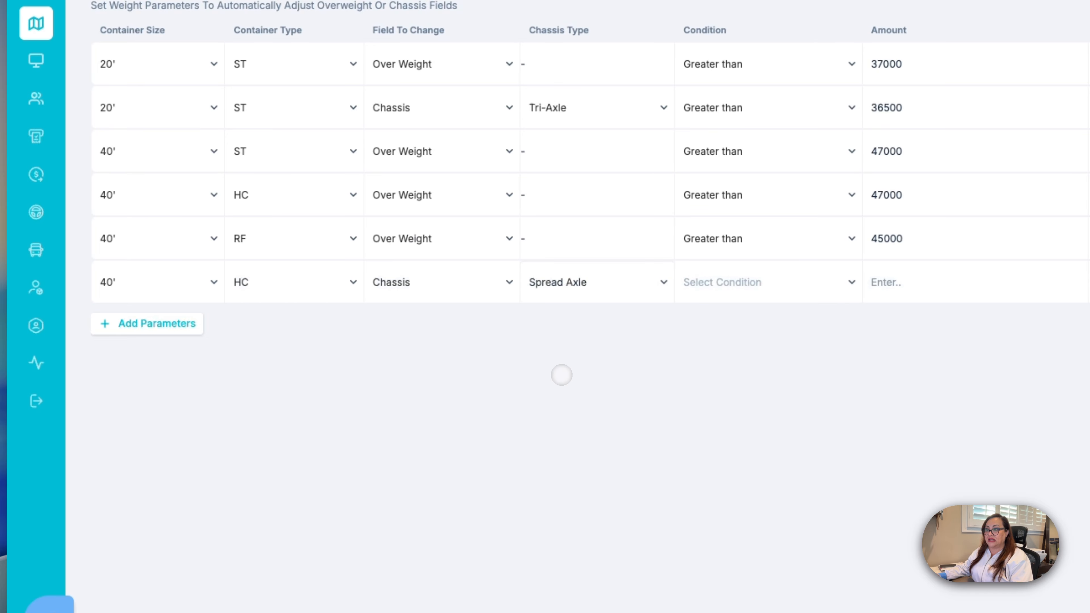
# Step: Set the 40' HC Spread Axle rule's condition to Greater than 47000 and save the parameter changes
pyautogui.click(697, 280)
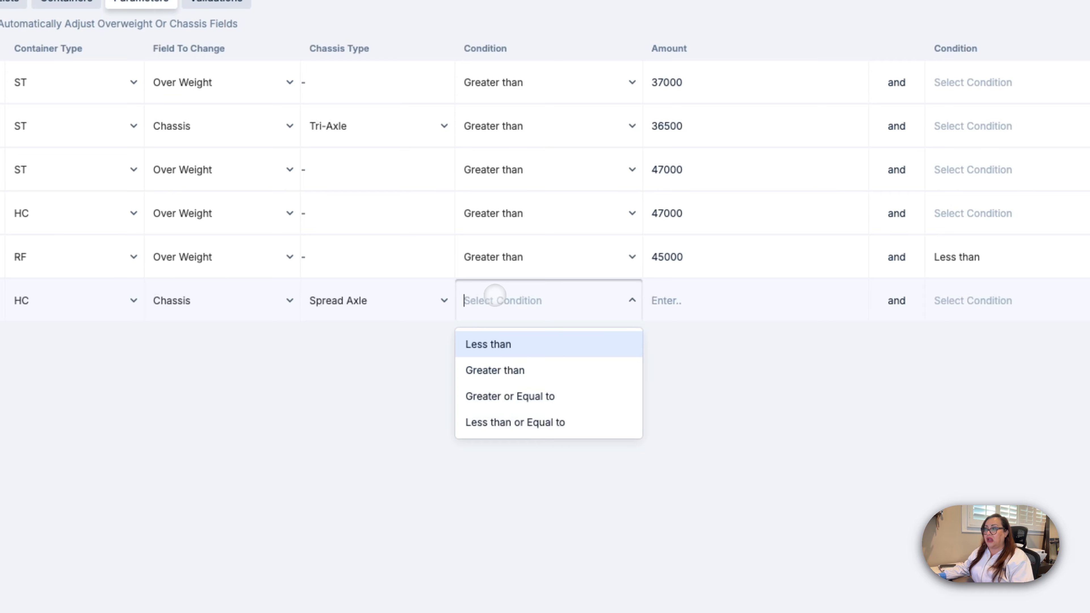
pyautogui.click(495, 370)
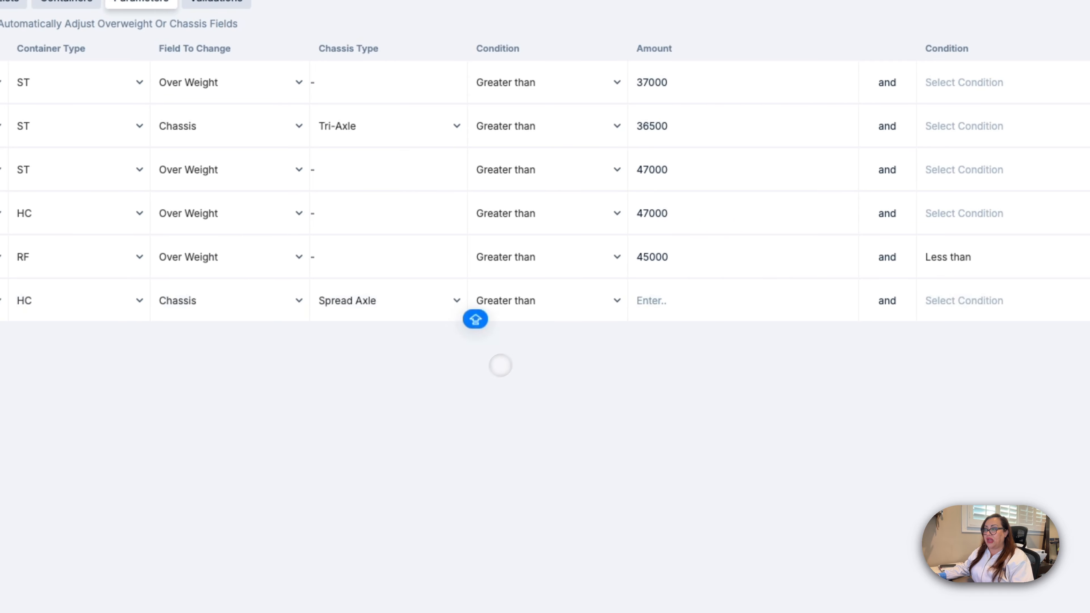
pyautogui.click(668, 298)
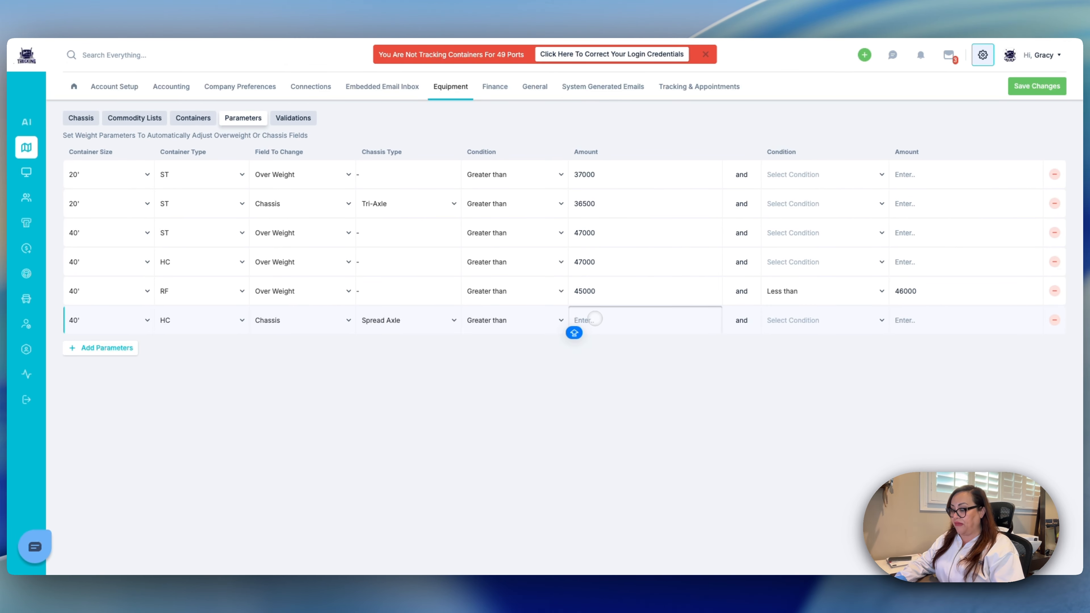
pyautogui.write('470')
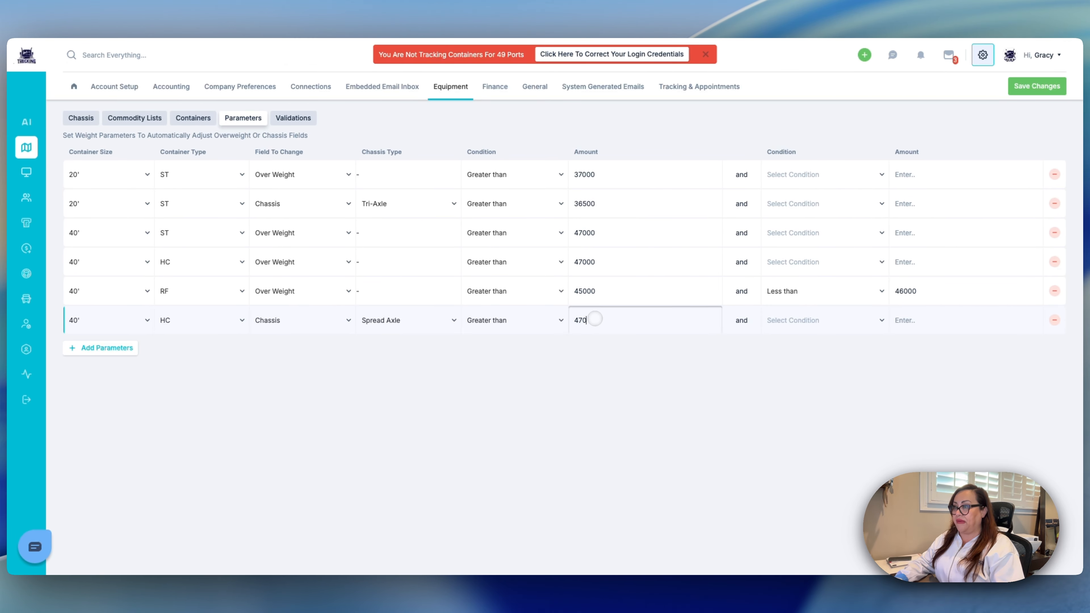
pyautogui.write('00')
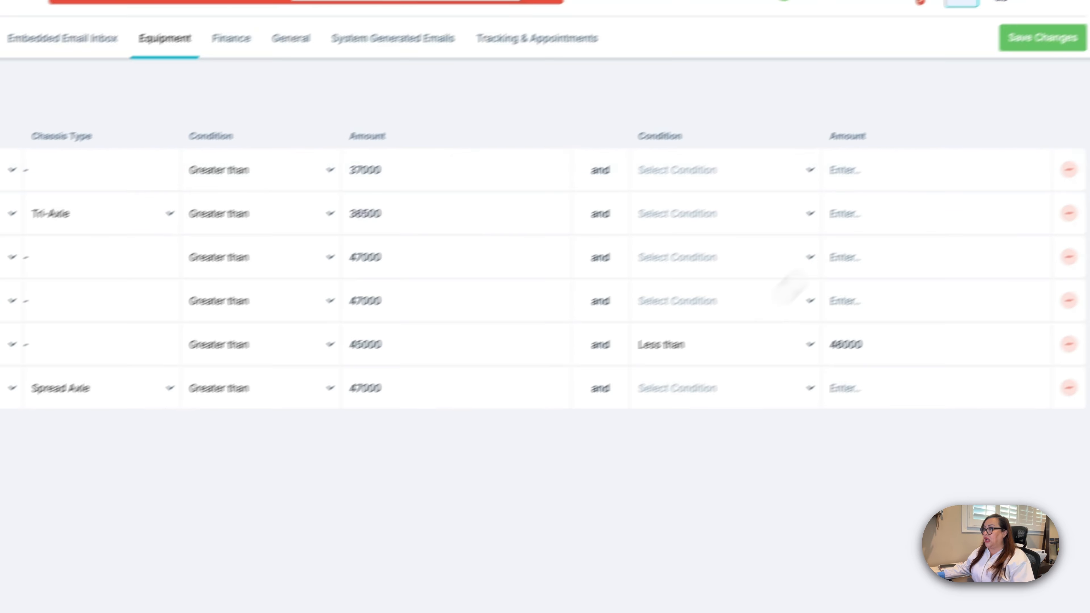
pyautogui.click(1025, 55)
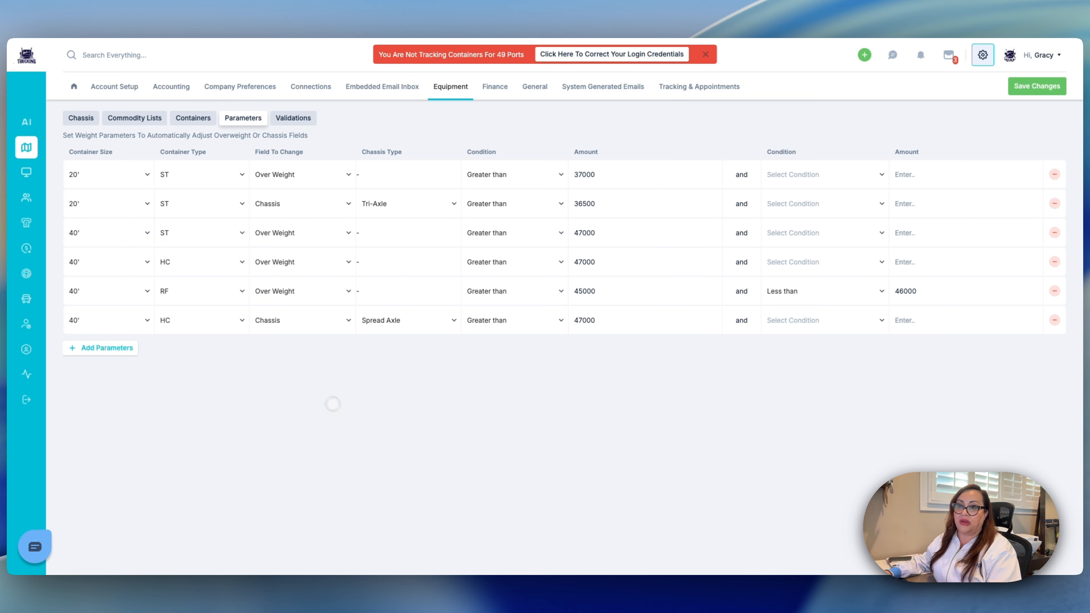
# Step: Open the organization tariffs, review the charge profiles and charge profile groups, and return to the charge profiles
pyautogui.moveTo(36, 324)
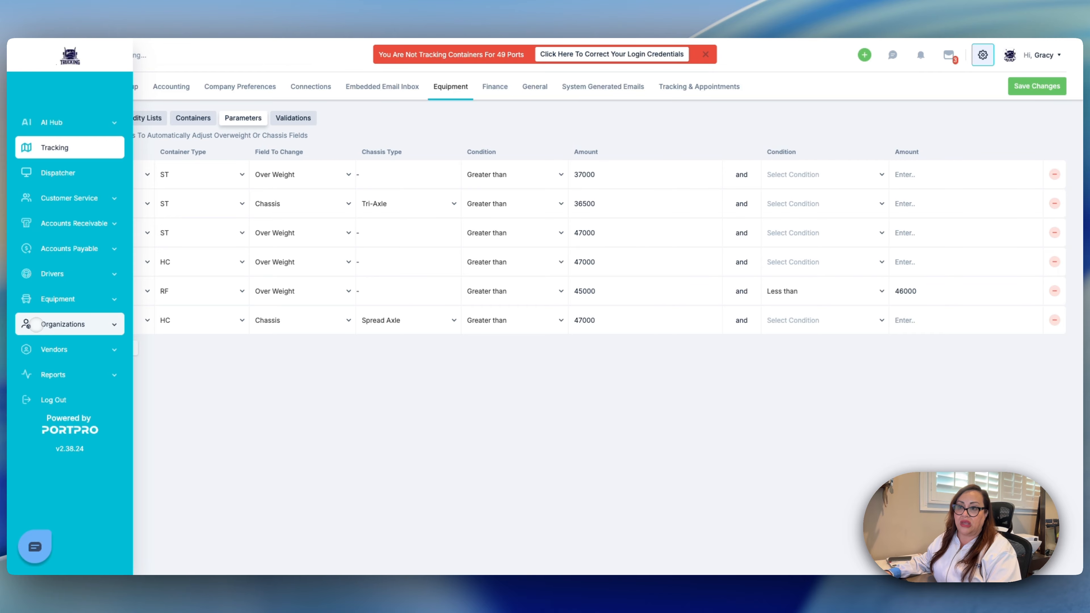
pyautogui.click(36, 324)
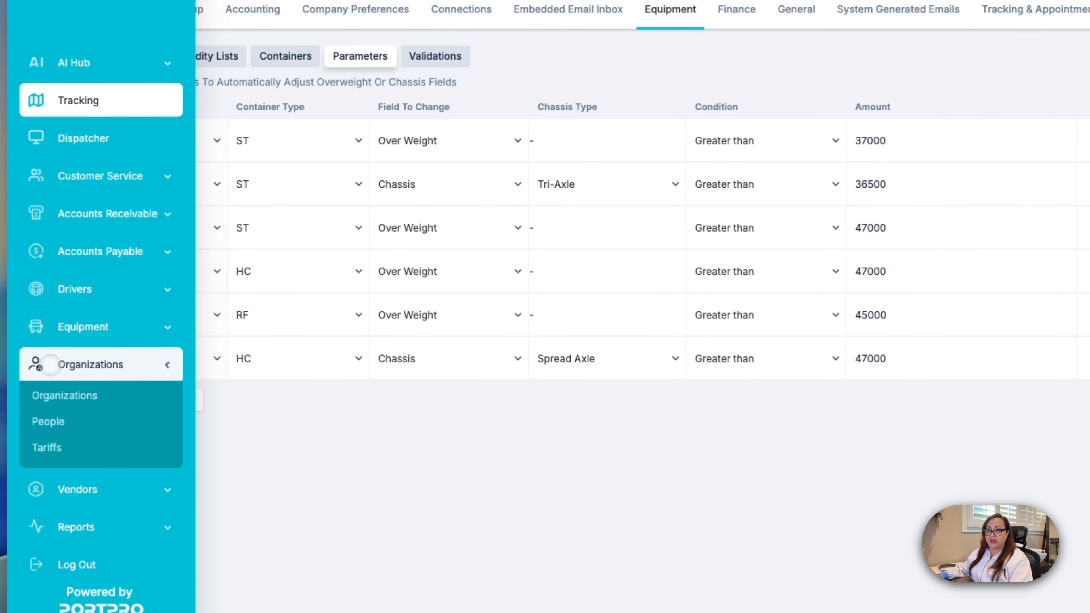
pyautogui.click(49, 448)
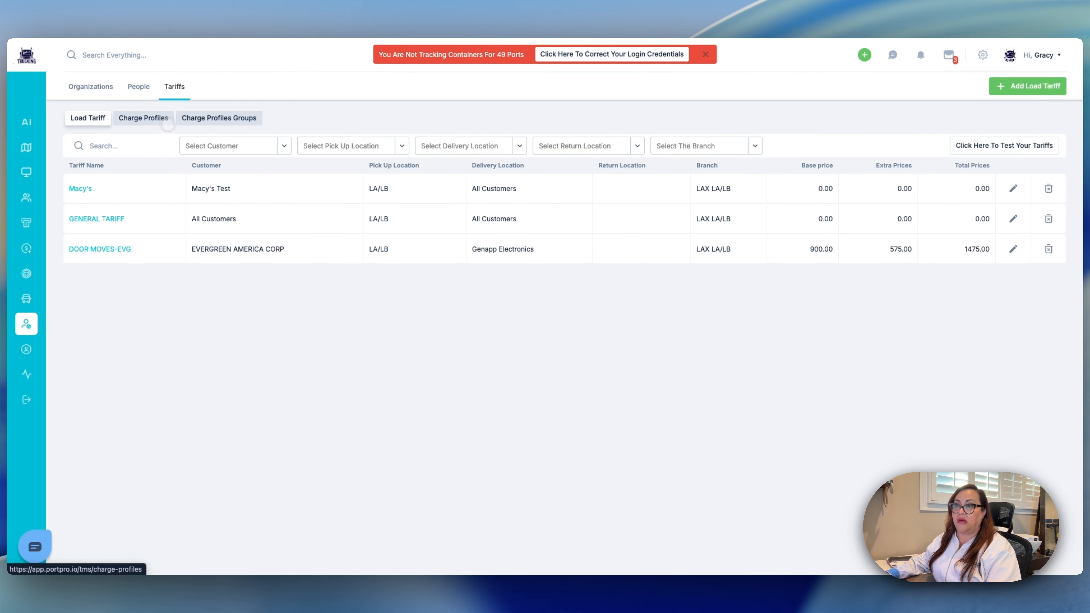
pyautogui.click(144, 121)
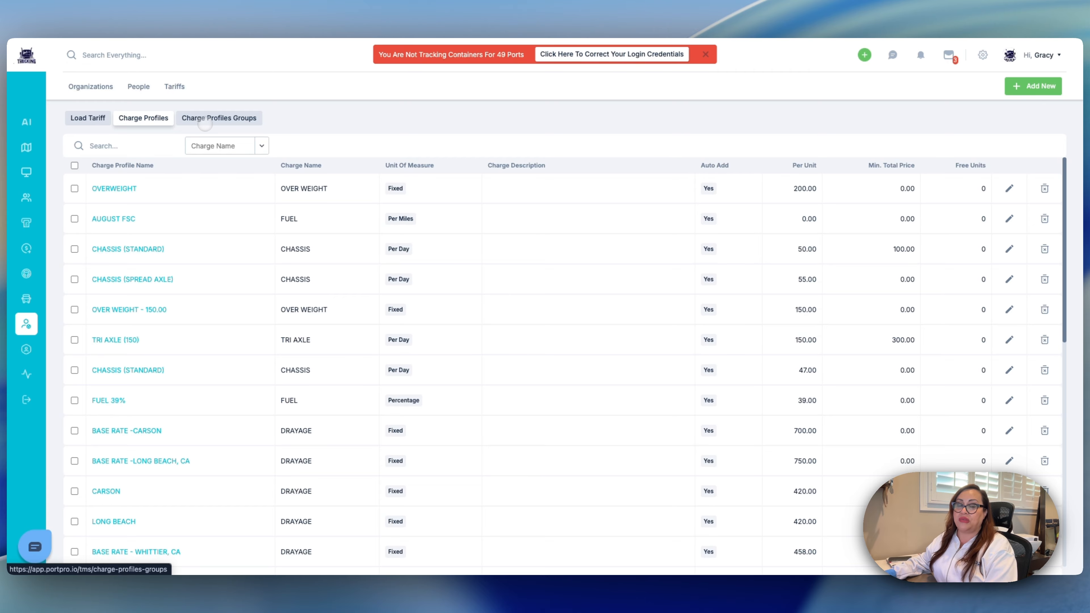
pyautogui.click(205, 124)
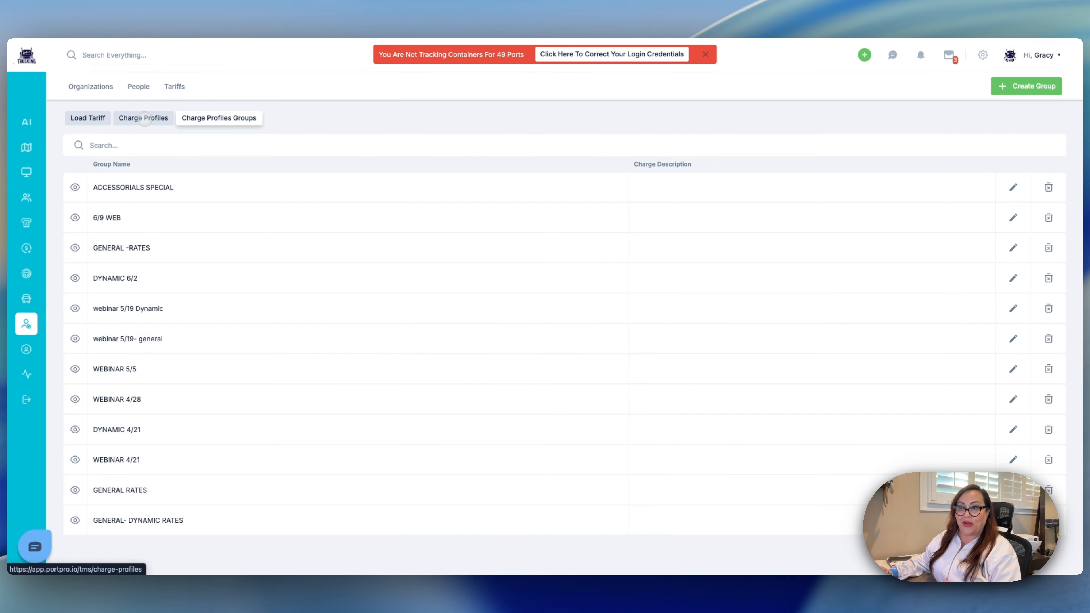
pyautogui.click(144, 118)
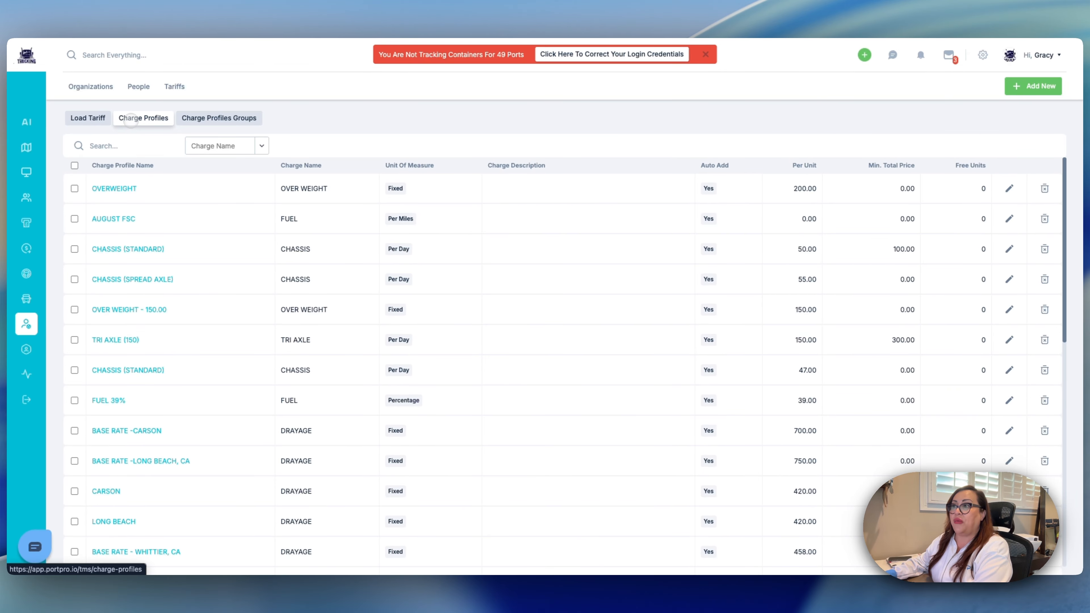
# Step: Start a new charge profile and name it BUENA PARK, CA
pyautogui.click(1034, 87)
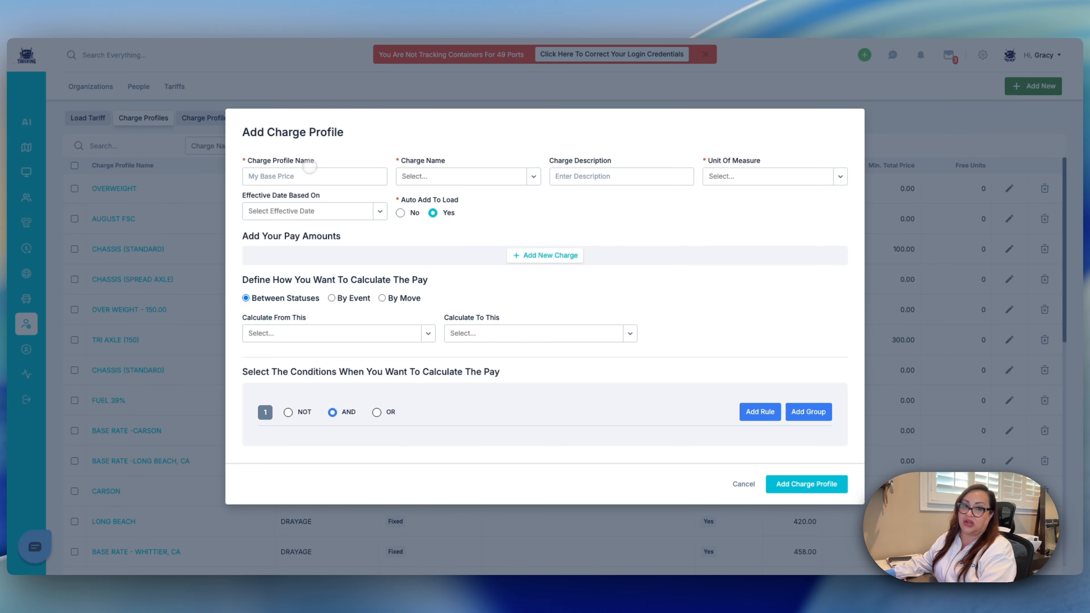
pyautogui.click(308, 174)
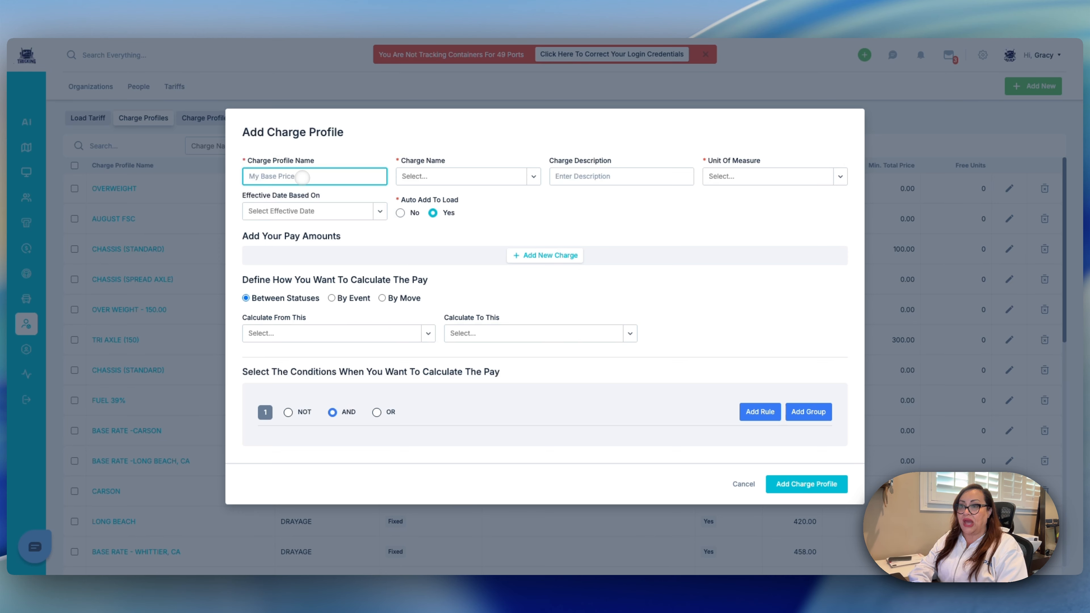
pyautogui.write('B')
pyautogui.press('BackSpace')
pyautogui.write('BU')
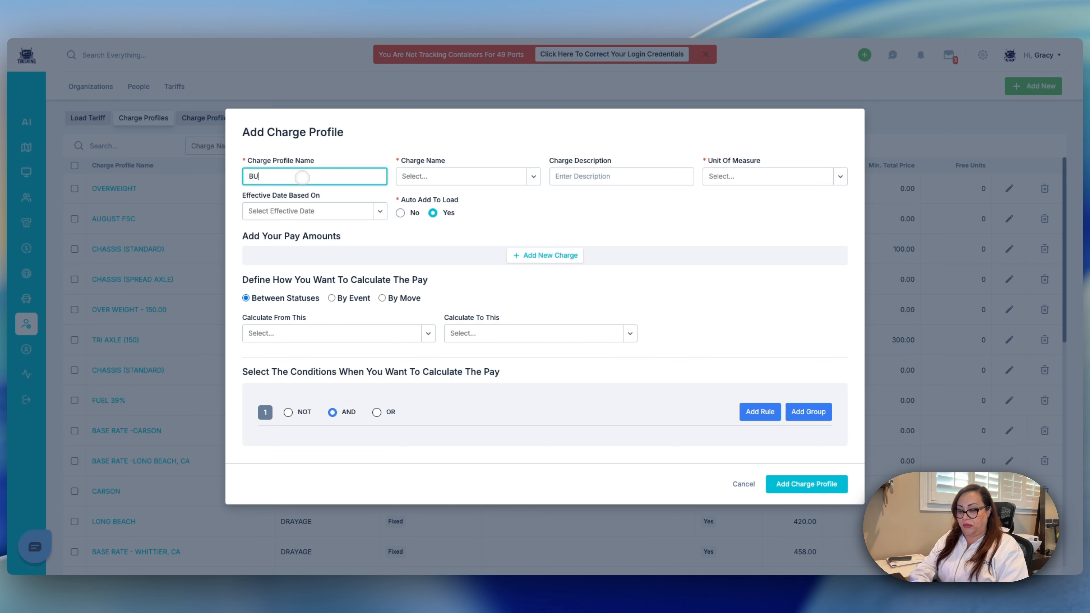
pyautogui.write('ENA P')
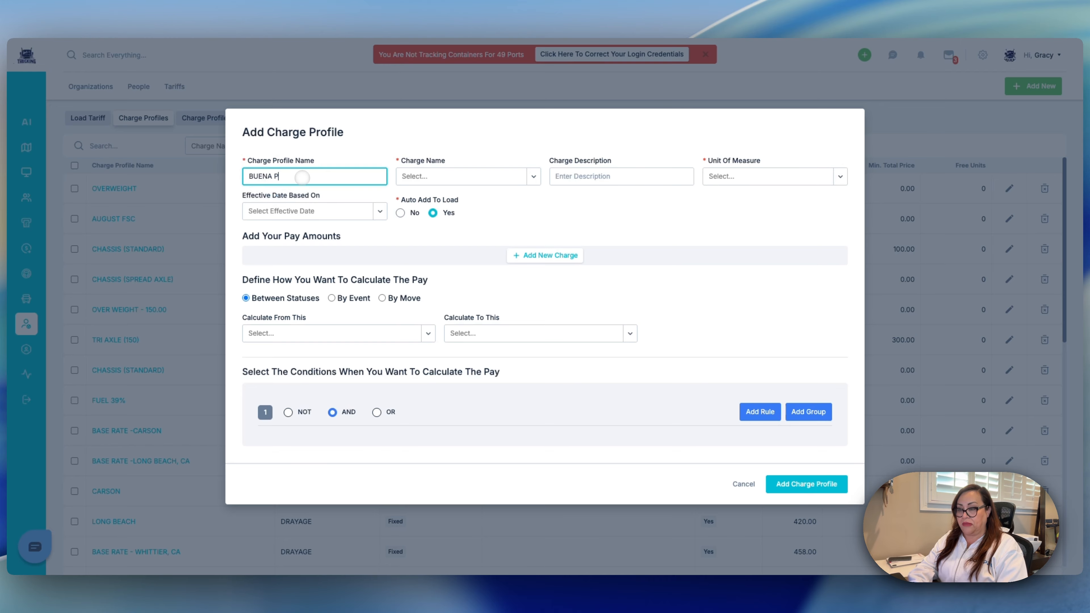
pyautogui.write('ARK')
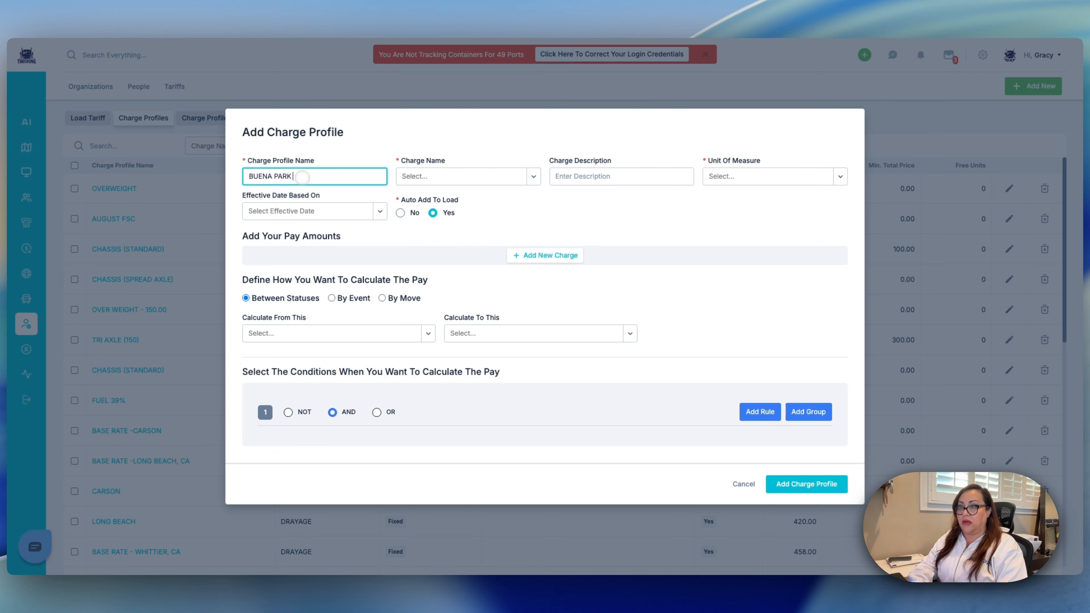
pyautogui.write(', CA')
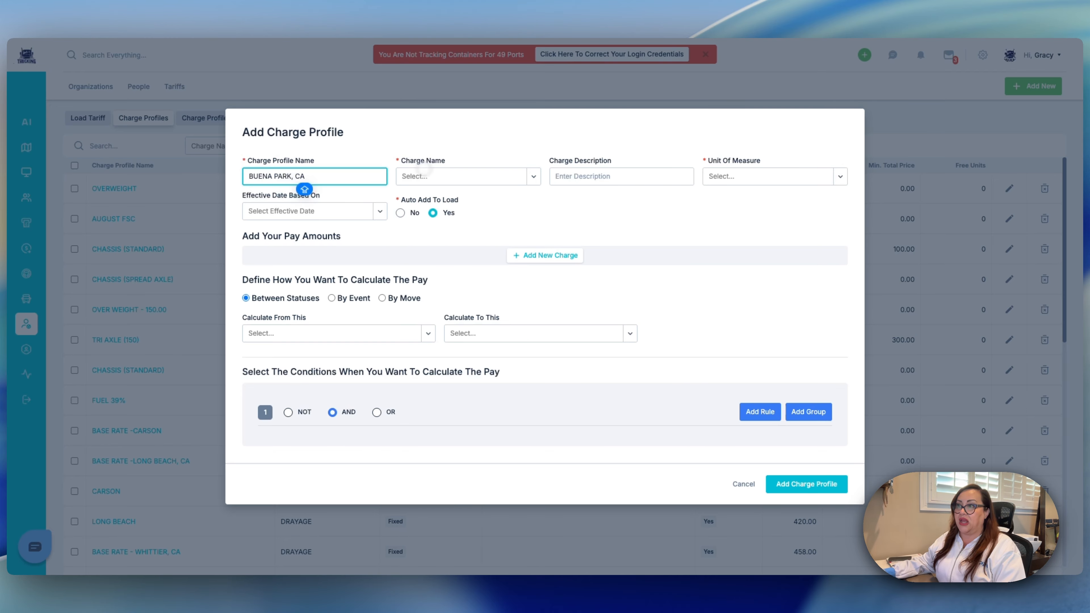
# Step: Set the new profile's charge name to DRAYAGE and its unit of measure to Fixed
pyautogui.click(445, 175)
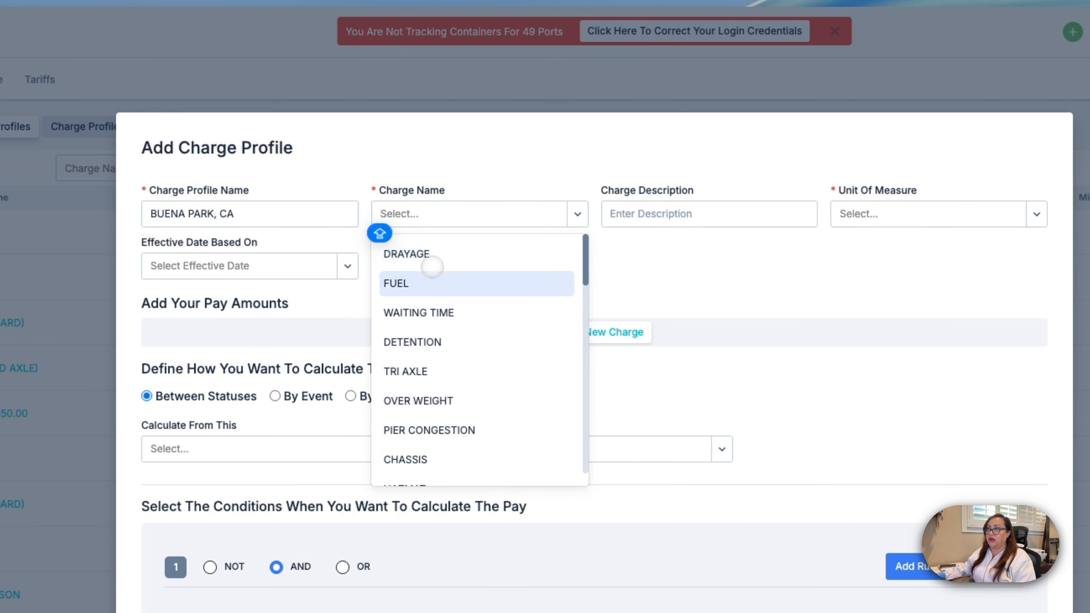
pyautogui.click(433, 260)
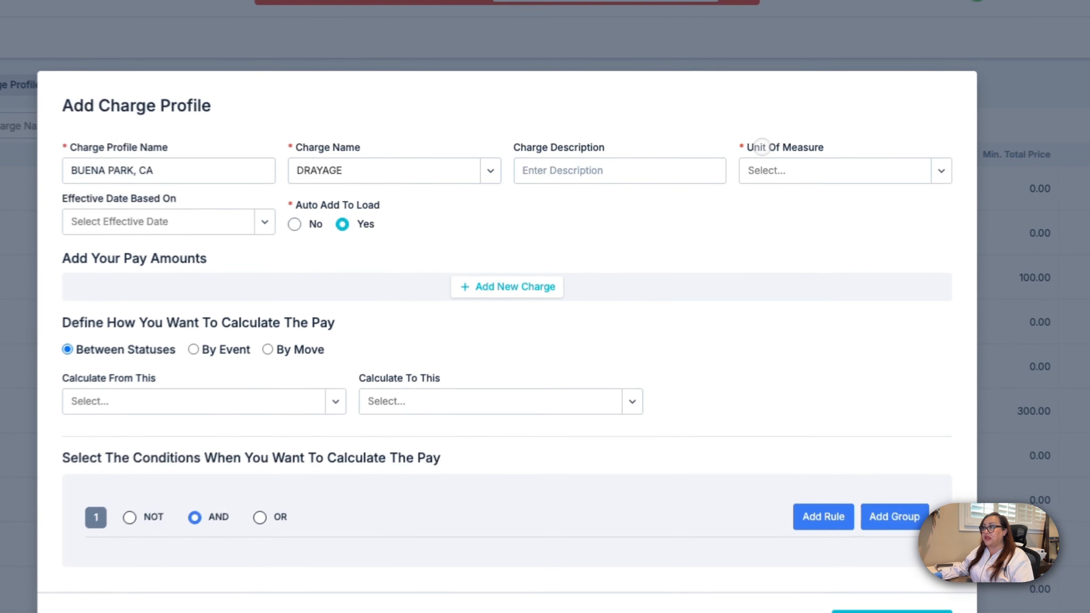
pyautogui.click(729, 176)
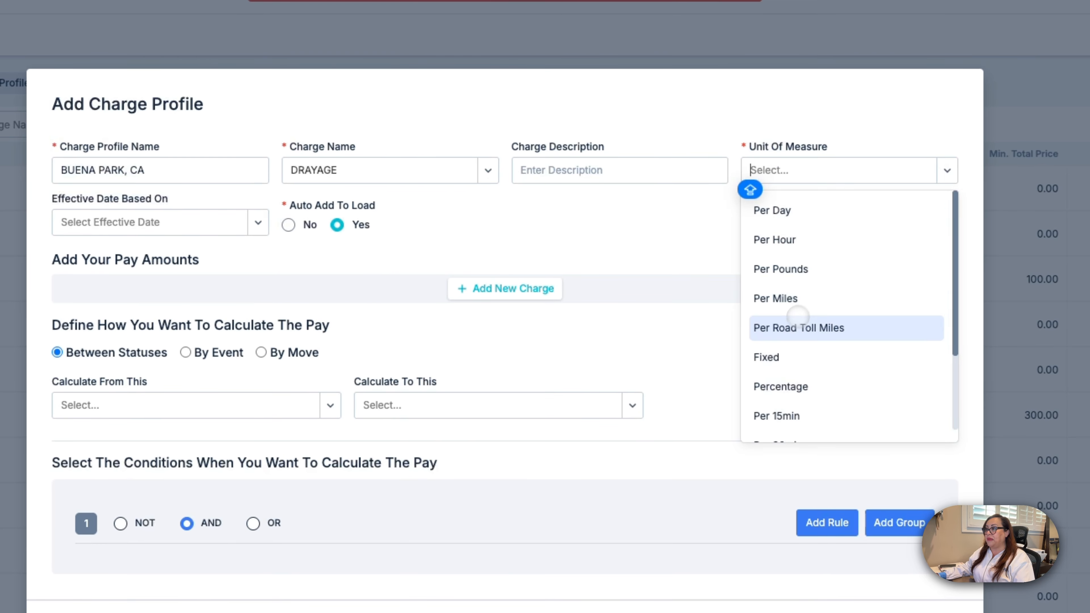
pyautogui.click(774, 354)
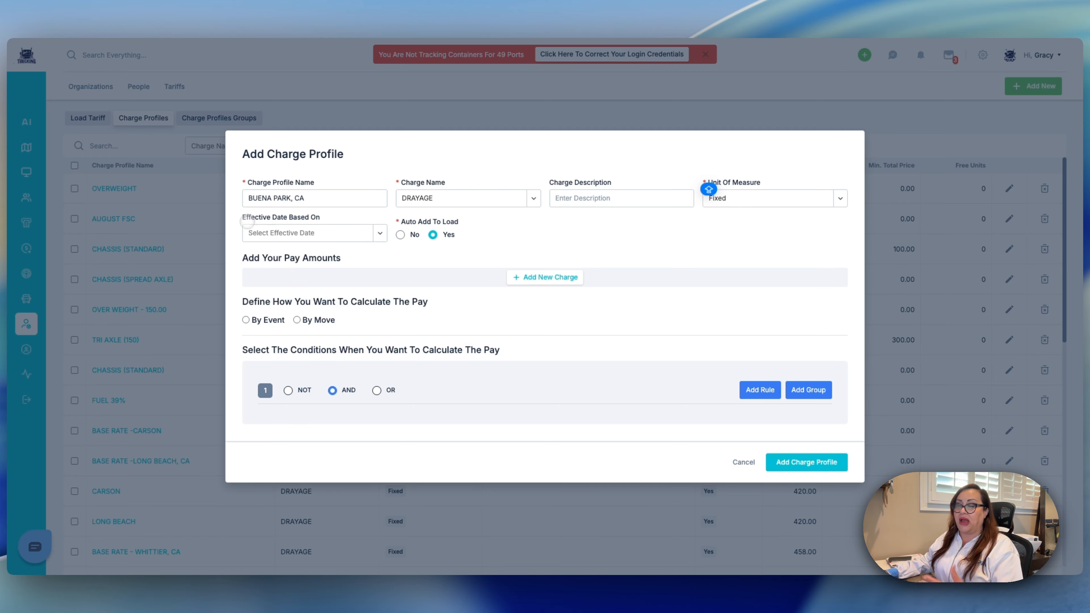
pyautogui.click(256, 231)
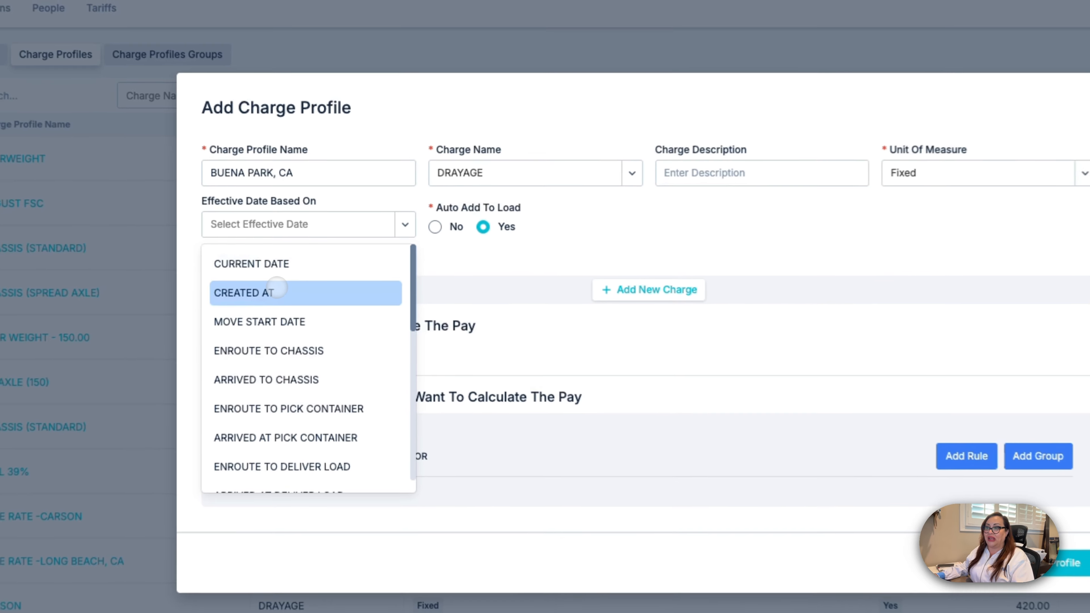
pyautogui.click(293, 277)
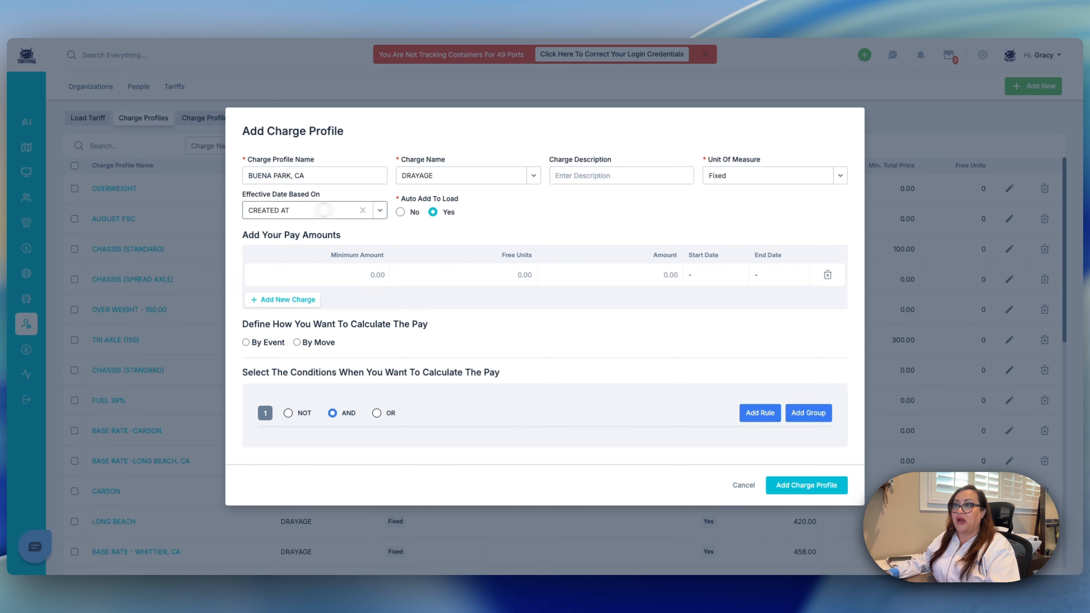
pyautogui.click(362, 210)
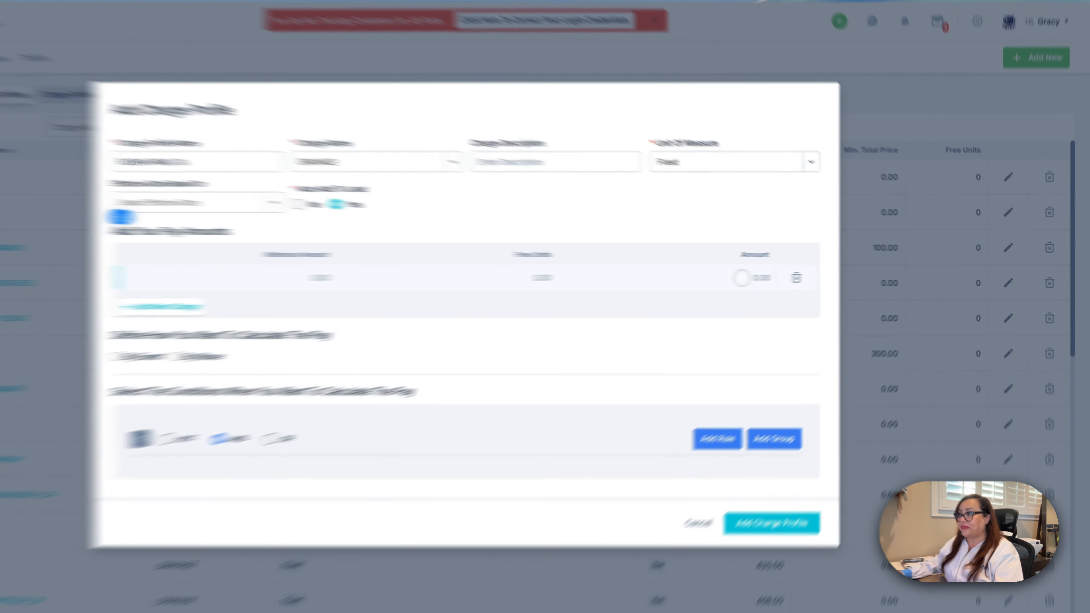
# Step: Set the amount of the profile's pay charge to 550
pyautogui.click(741, 278)
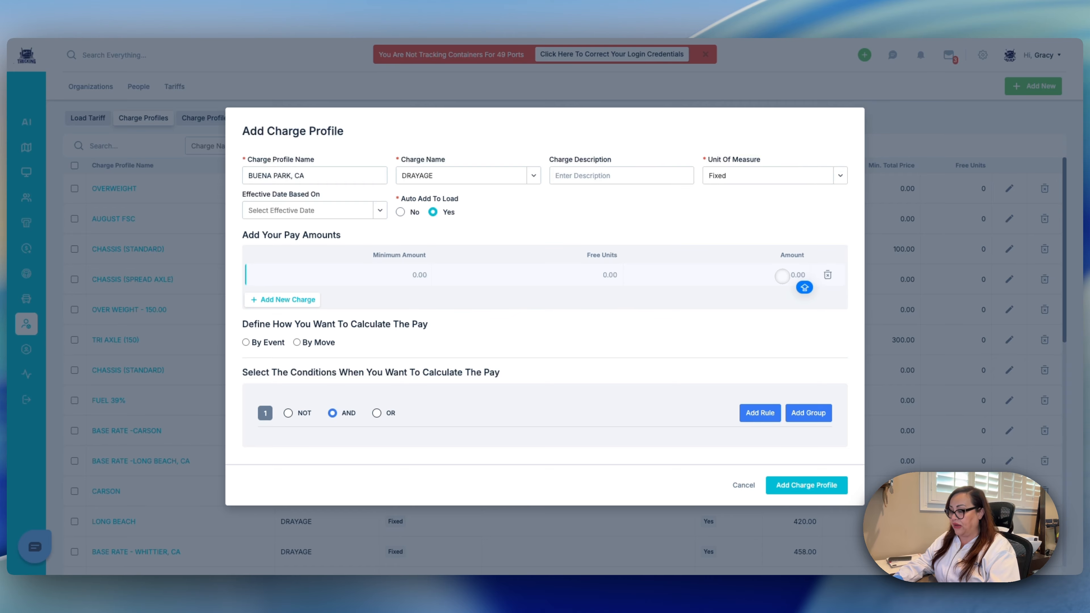
pyautogui.write('550.00')
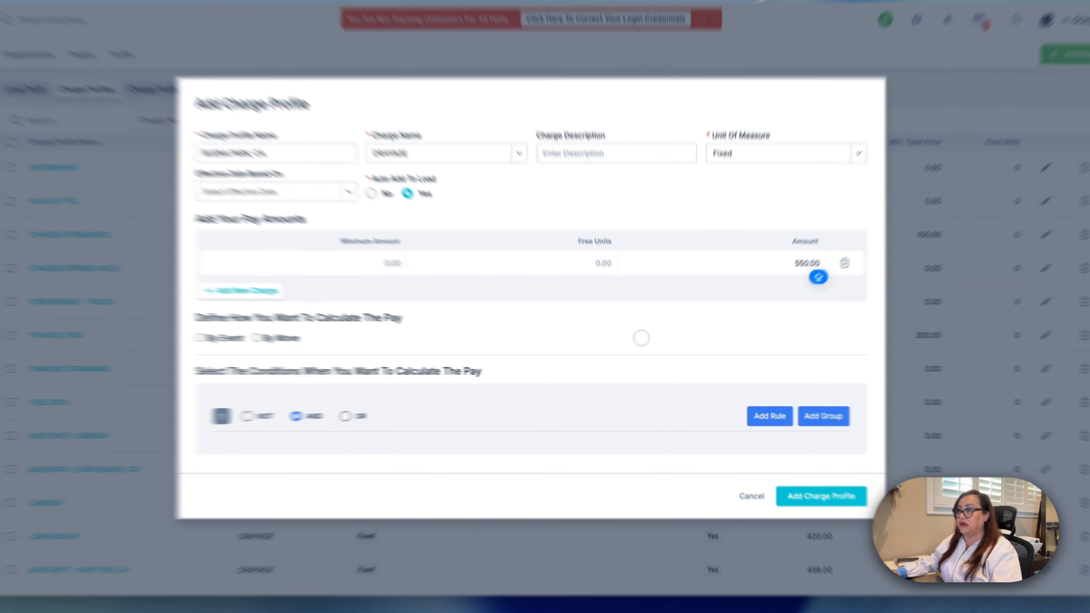
pyautogui.click(633, 344)
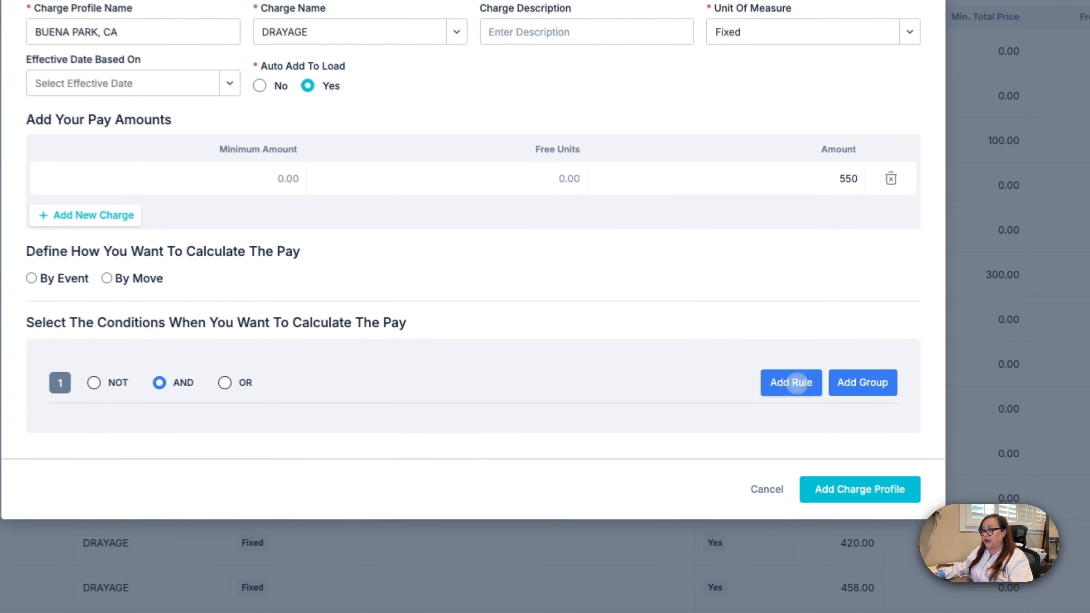
# Step: Add a condition rule to the BUENA PARK, CA charge profile that is based on CITY-STATE
pyautogui.click(759, 413)
pyautogui.click(158, 400)
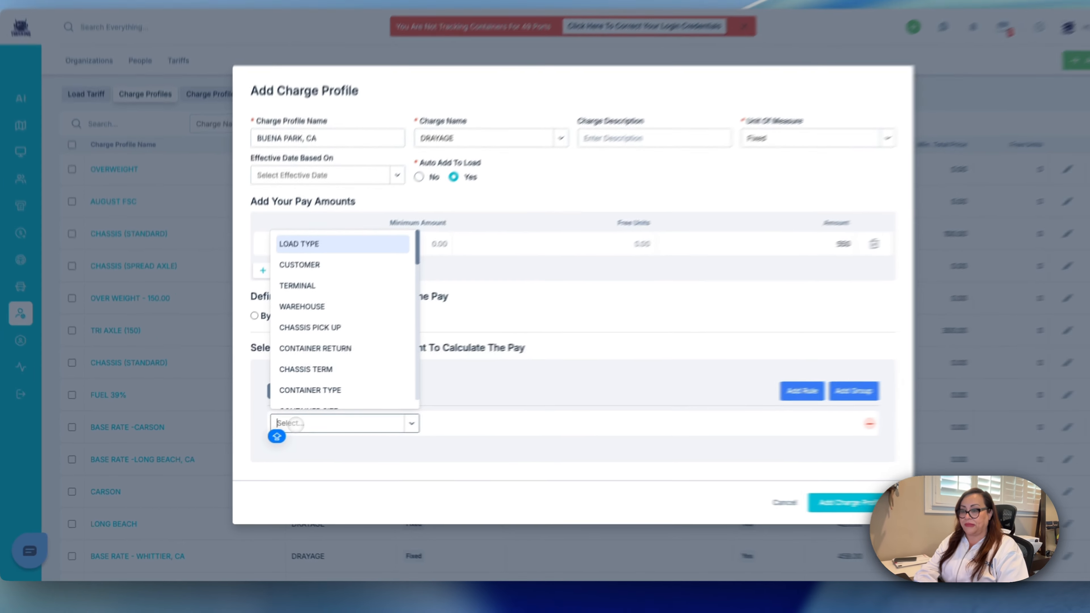
pyautogui.write('C')
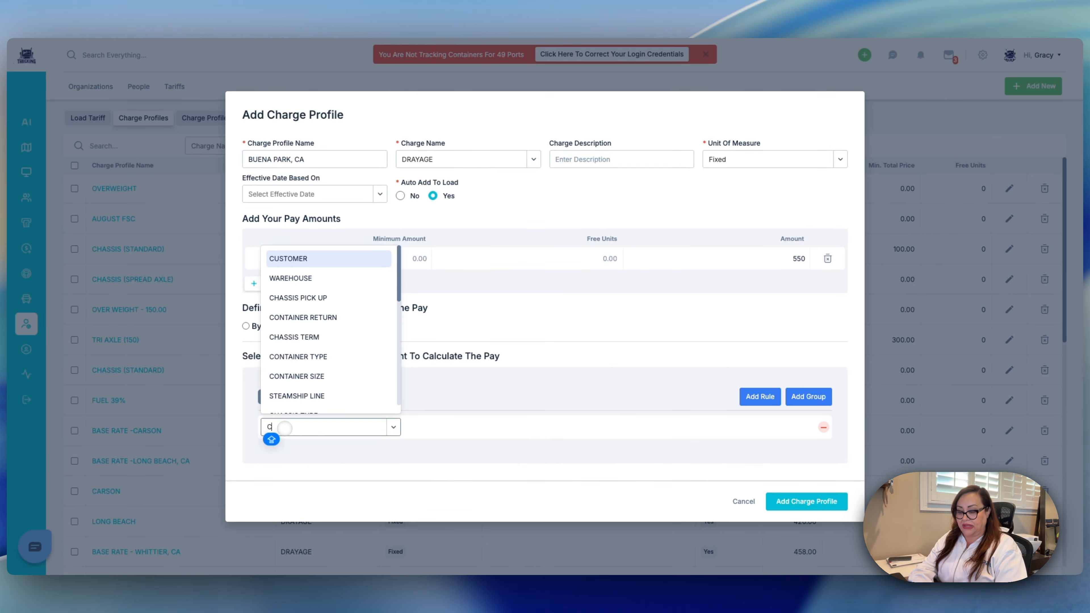
pyautogui.write('I')
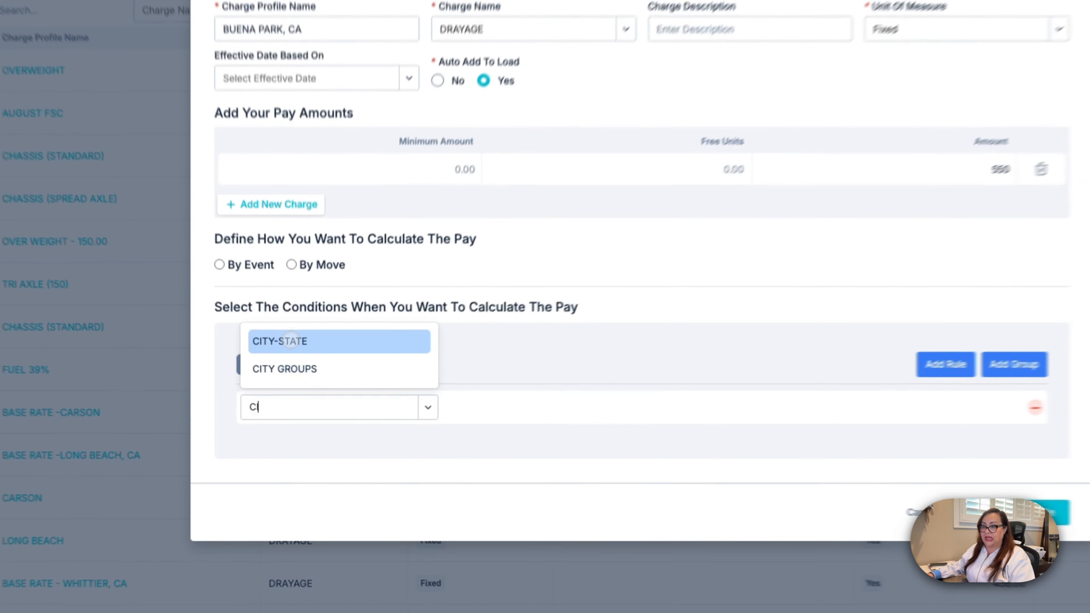
pyautogui.click(296, 380)
# Step: Set the CITY-STATE condition's value to Buena Park, CA and save the new charge profile
pyautogui.click(557, 427)
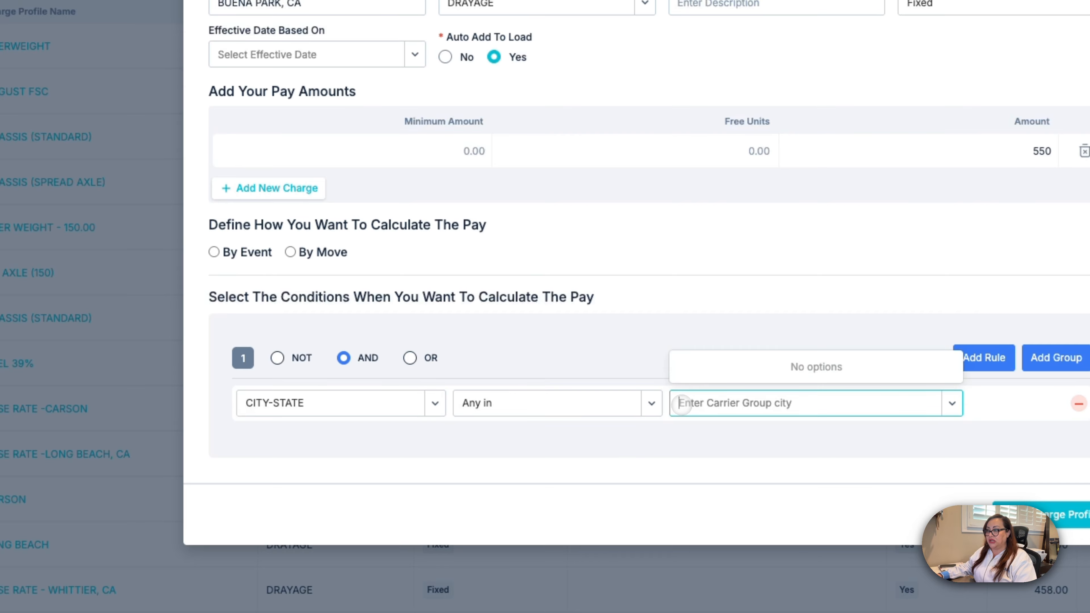
pyautogui.press('capslock')
pyautogui.write('BU')
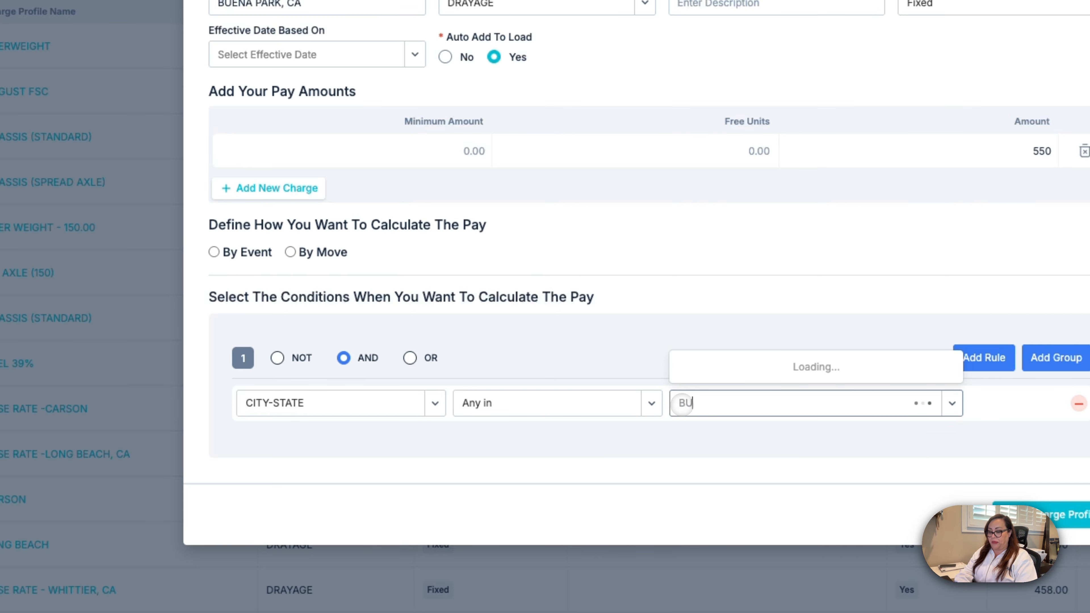
pyautogui.write('E')
pyautogui.write('NA PA')
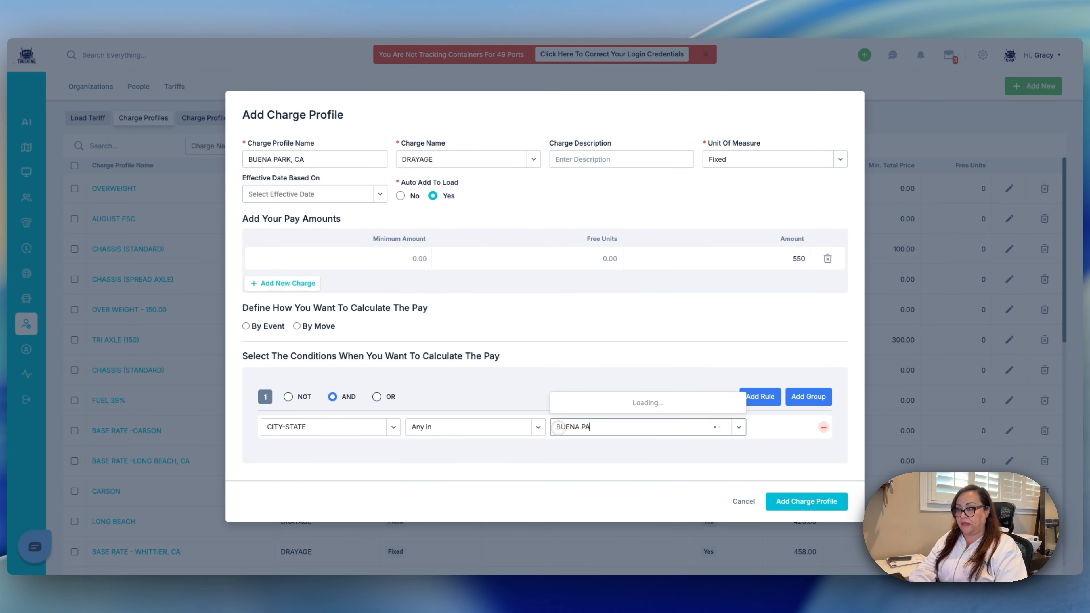
pyautogui.write('RK, ')
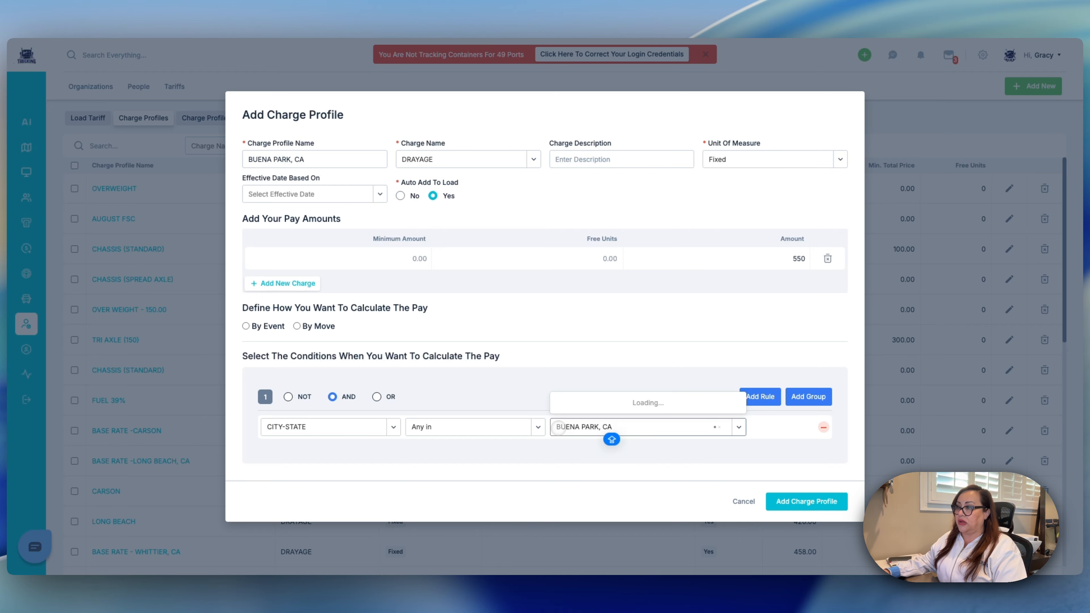
pyautogui.write('CA')
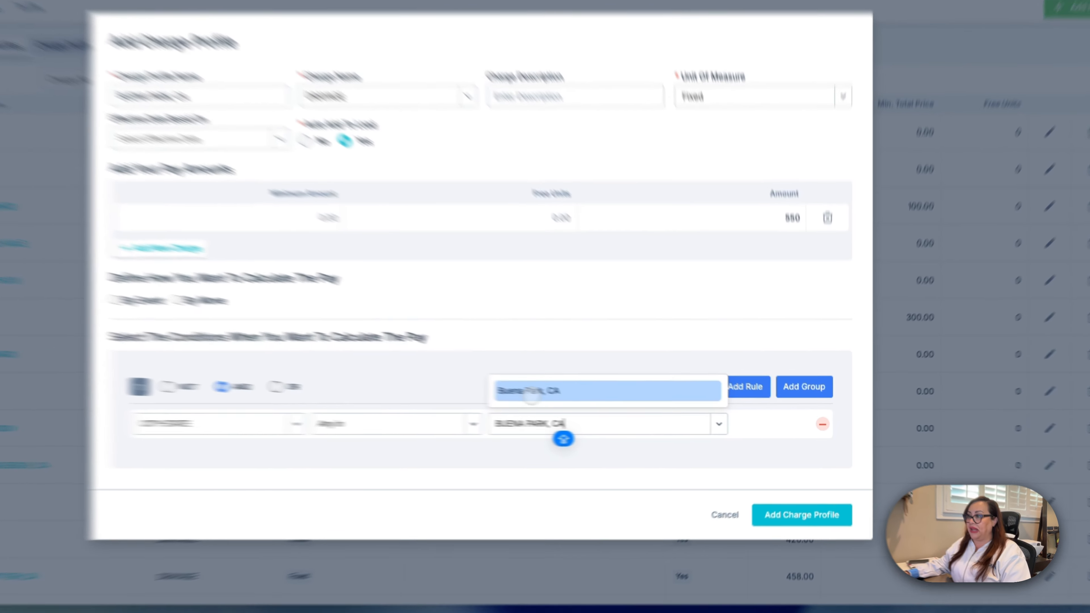
pyautogui.click(595, 403)
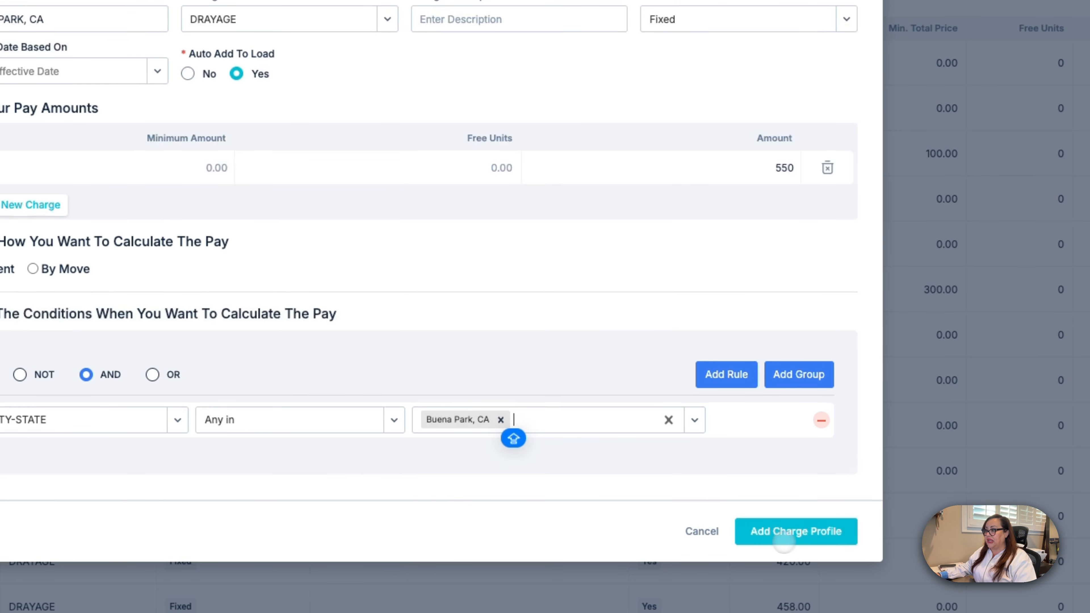
pyautogui.click(795, 532)
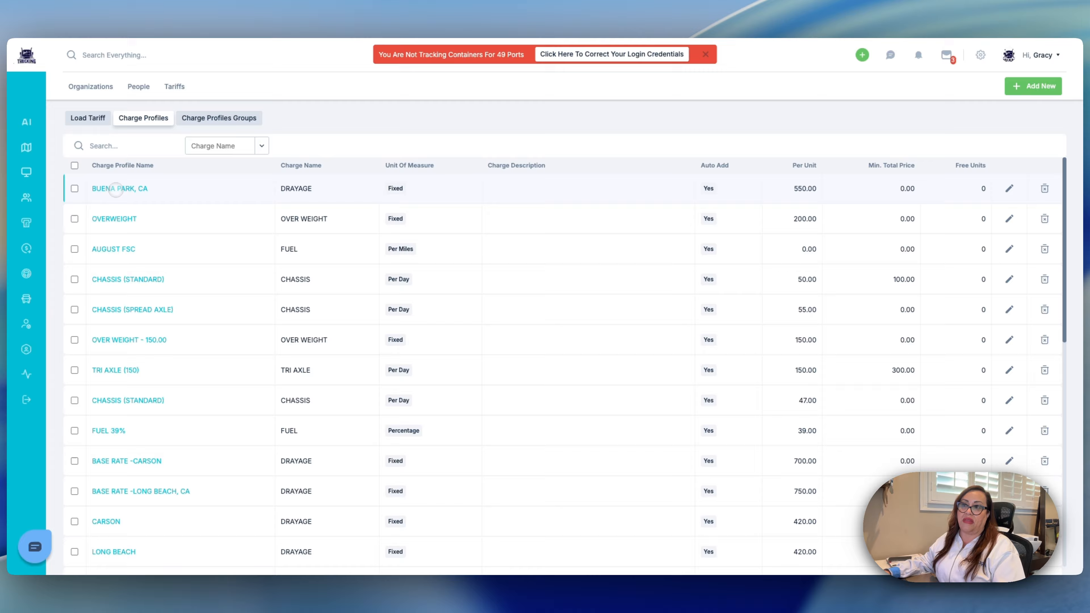
# Step: Clone the BUENA PARK, CA charge profile and remove the word Copy from the clone's name
pyautogui.click(116, 189)
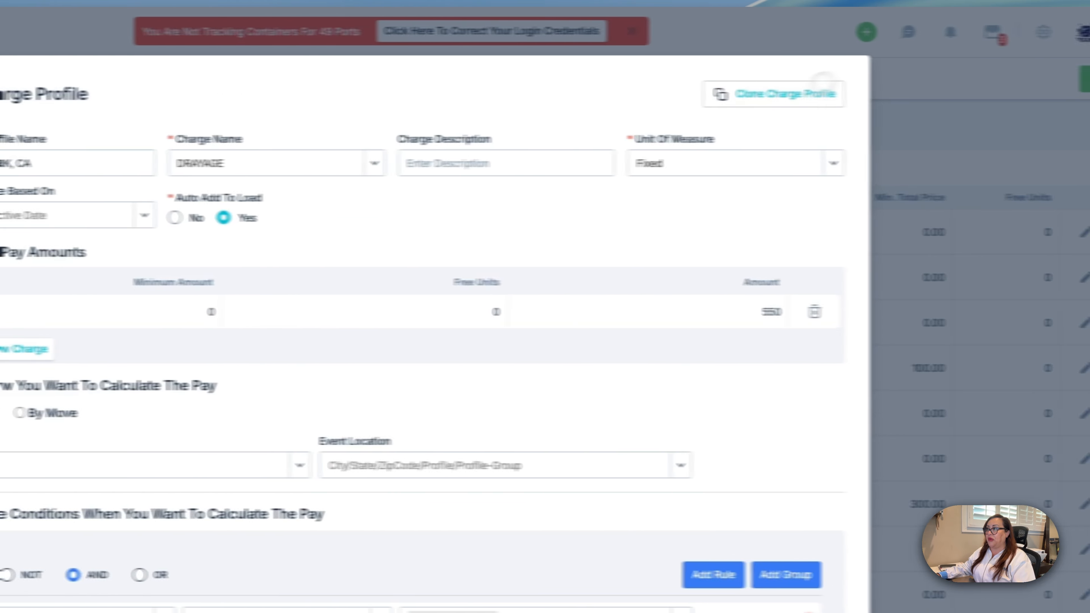
pyautogui.click(734, 102)
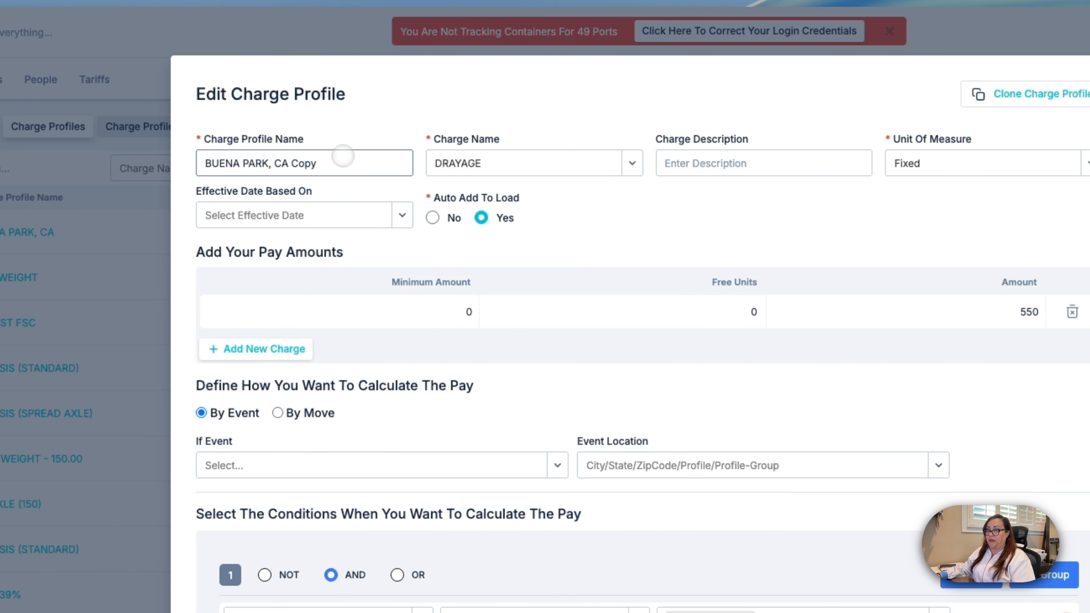
pyautogui.click(339, 159)
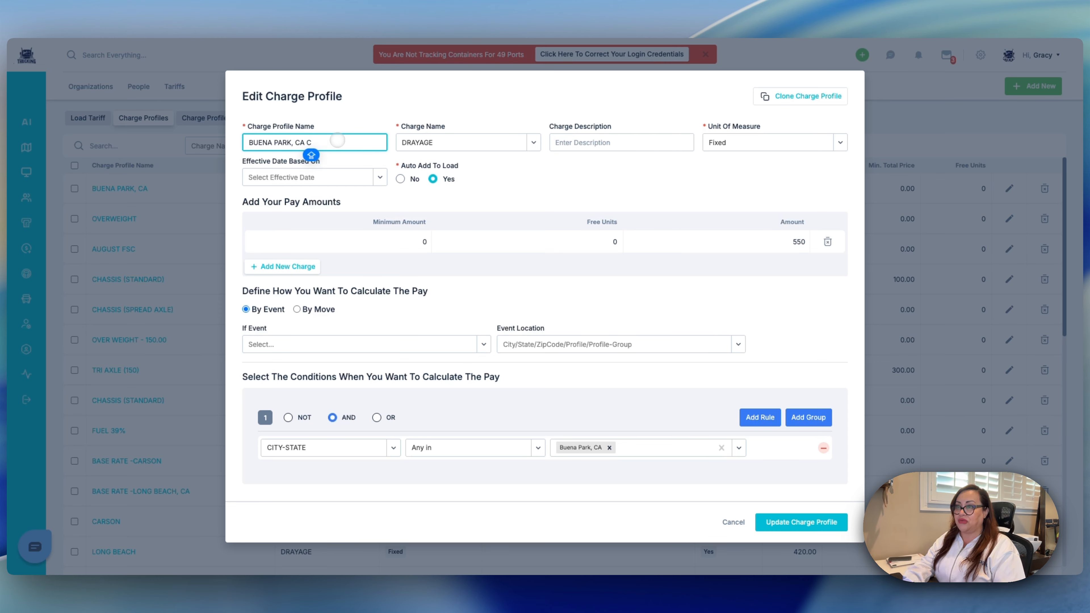
pyautogui.press('BackSpace')
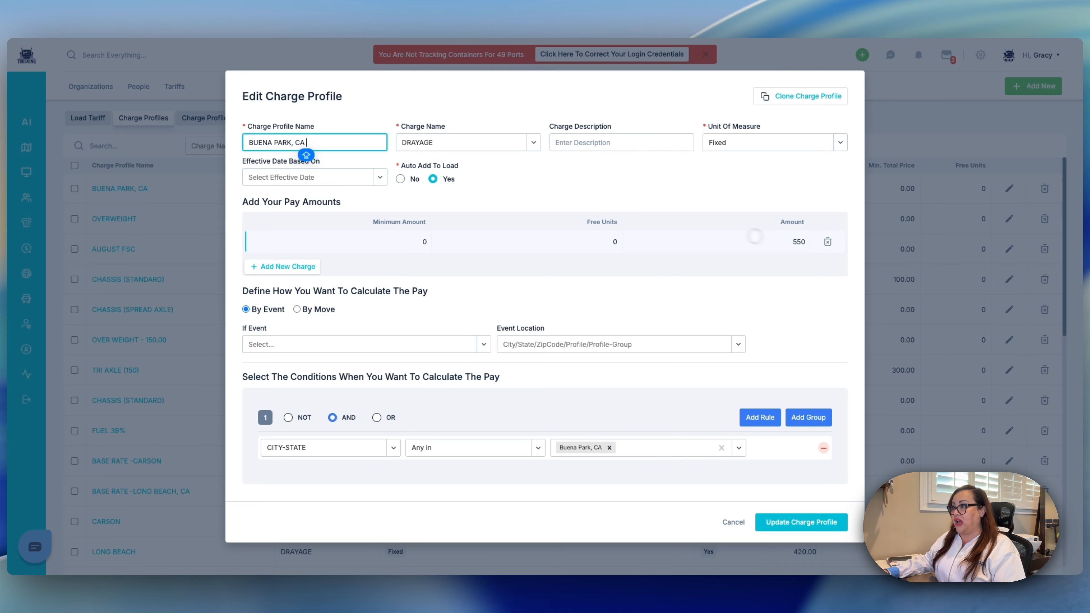
# Step: Set the pay amount of the cloned Buena Park profile to 600
pyautogui.doubleClick(782, 241)
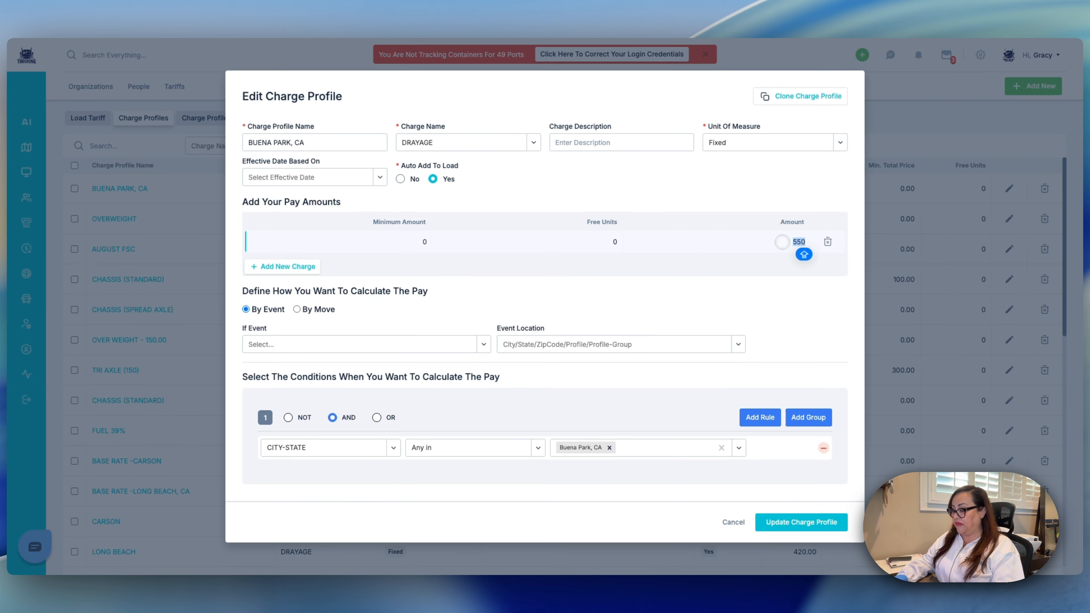
pyautogui.write('6')
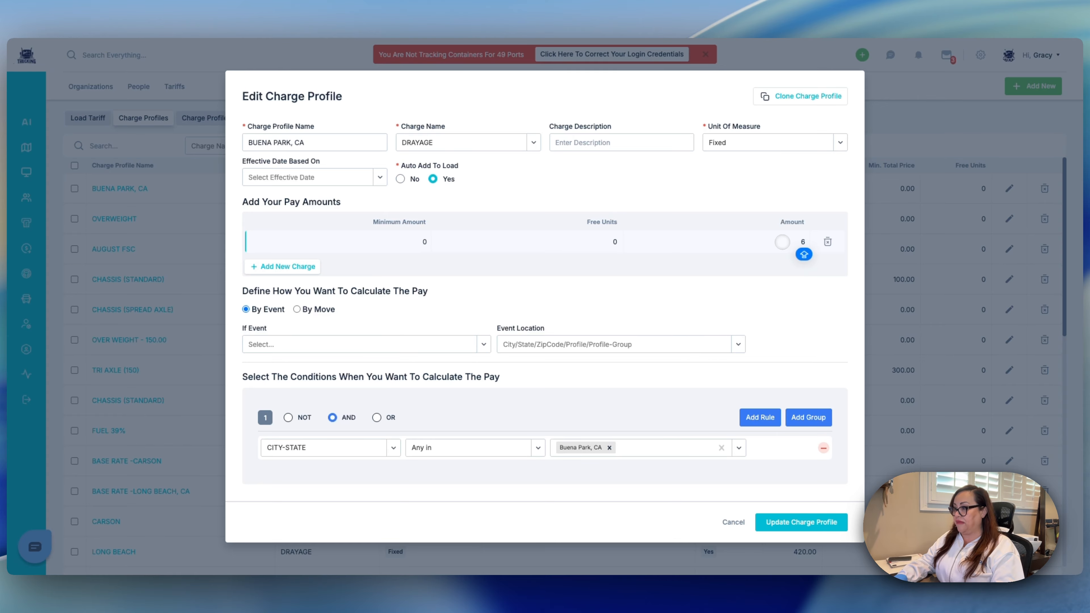
pyautogui.write('00')
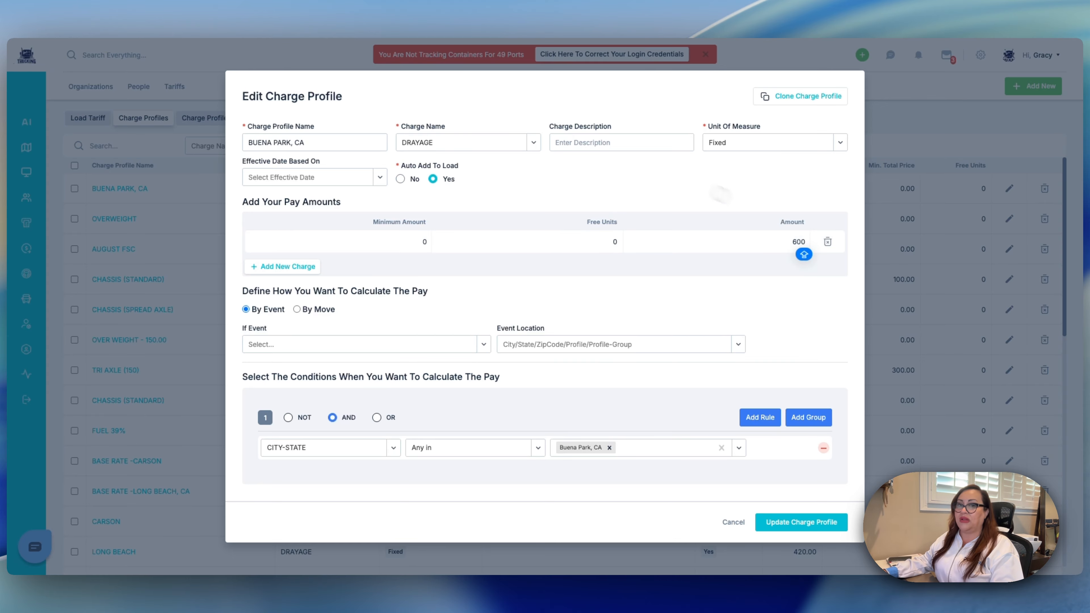
# Step: Rename the cloned profile as BUENA PARK, CA (NEW CUSTOMERS) and save the update
pyautogui.click(331, 142)
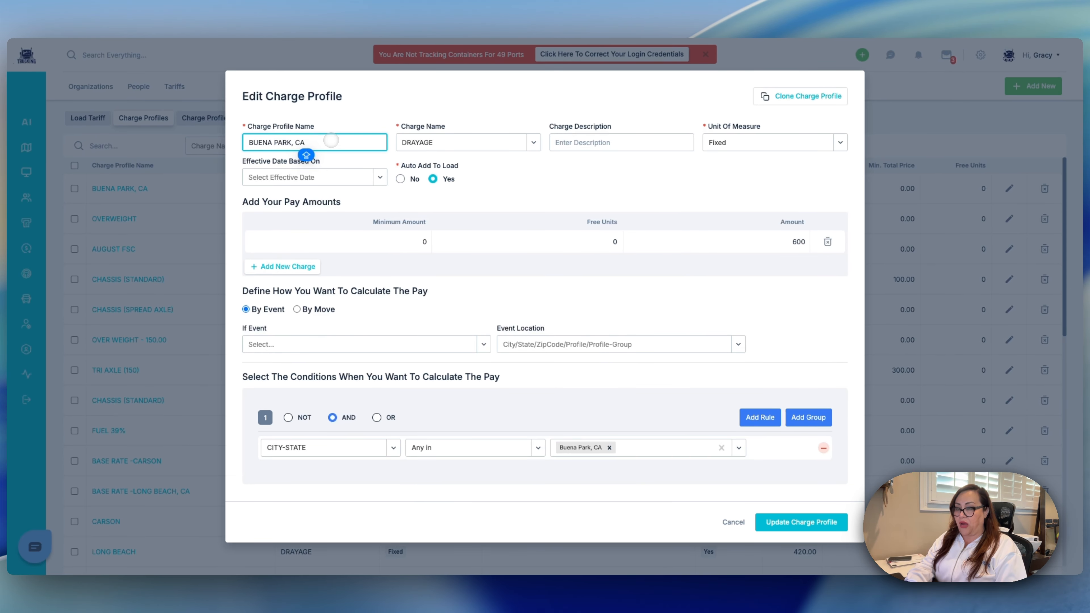
pyautogui.write('(')
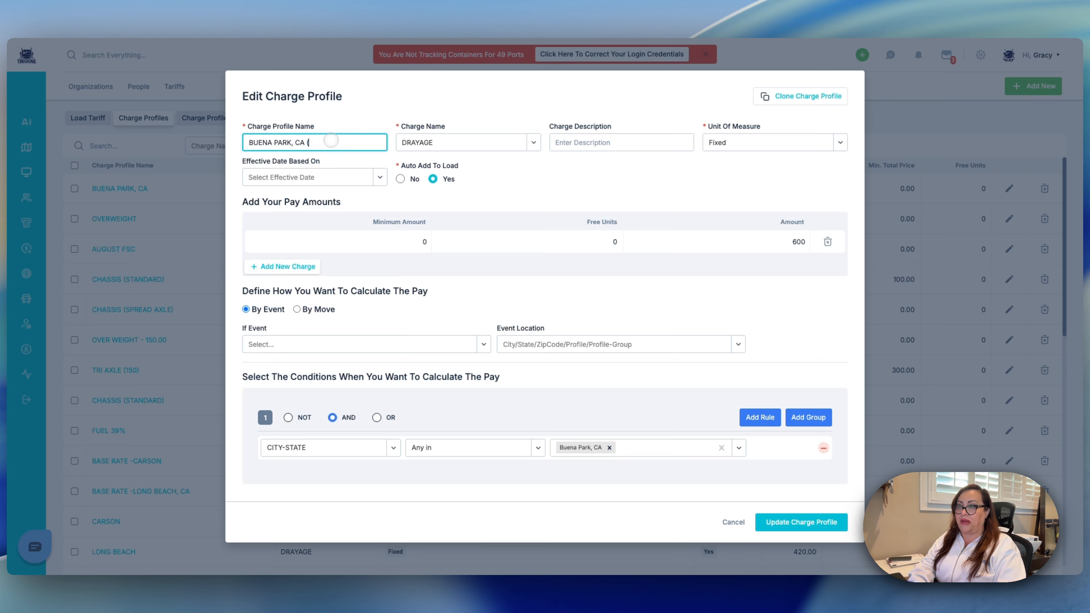
pyautogui.write('NEW ')
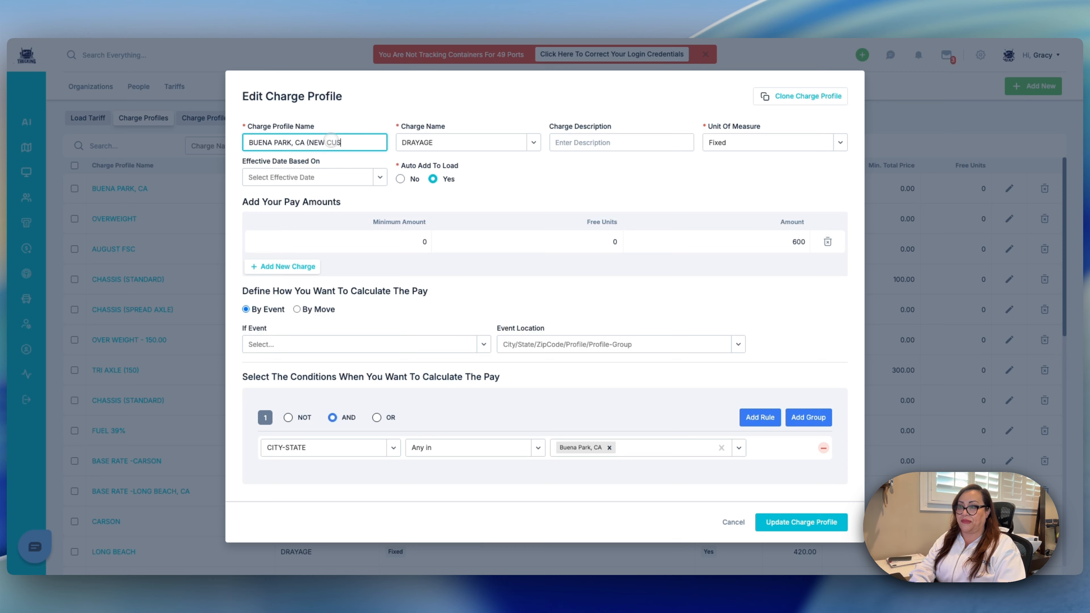
pyautogui.write('CUSTOMERS)')
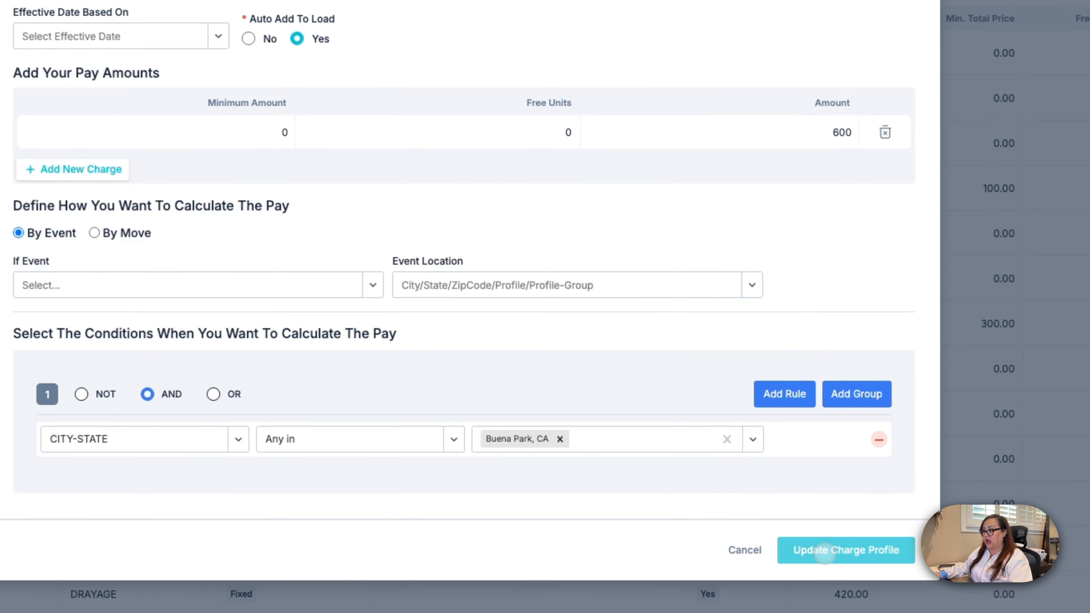
pyautogui.click(790, 522)
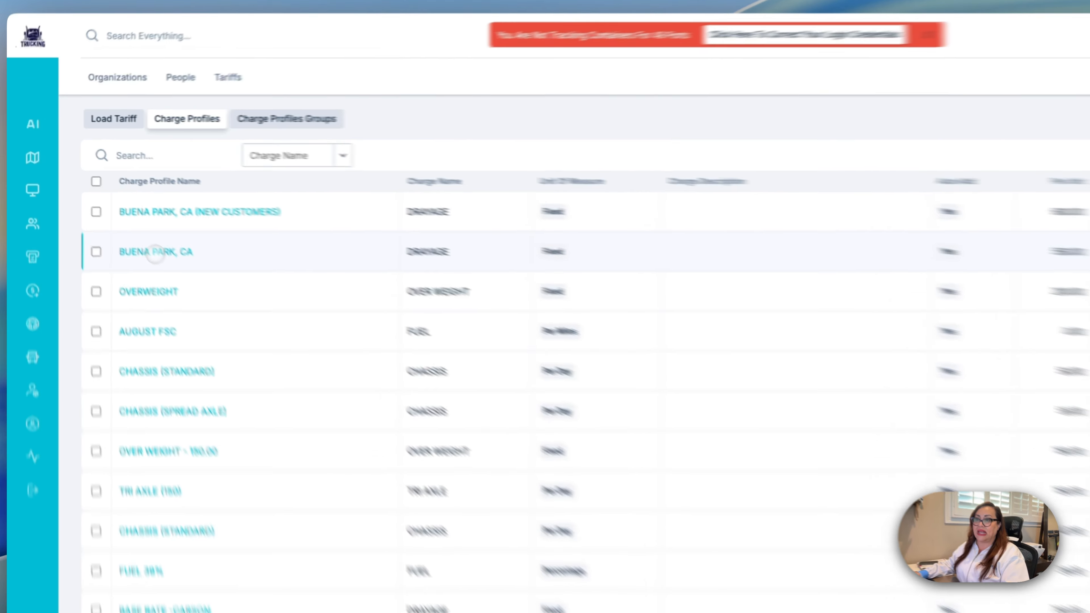
# Step: Clone the original BUENA PARK, CA charge profile again and name the clone JURUPA VALLLEY, CA
pyautogui.click(119, 219)
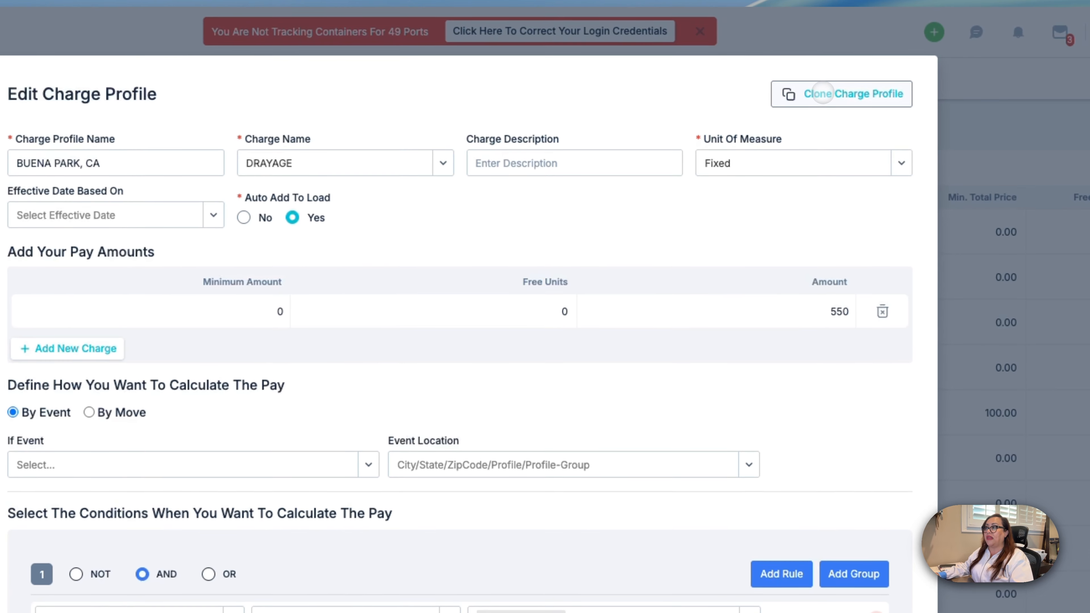
pyautogui.click(822, 94)
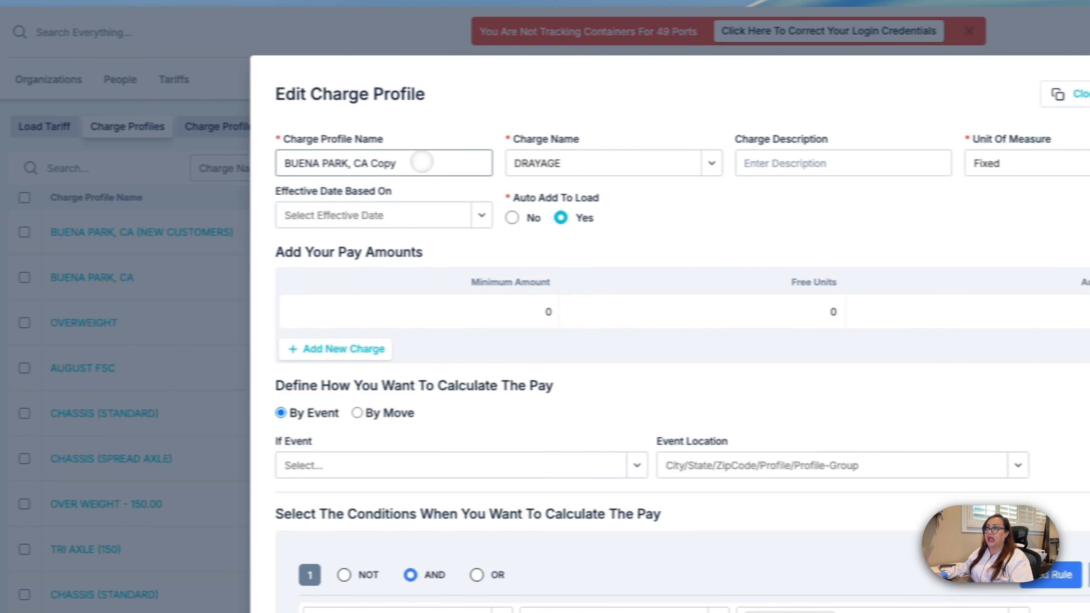
pyautogui.moveTo(127, 163); pyautogui.dragTo(84, 162)
pyautogui.moveTo(367, 162); pyautogui.dragTo(279, 159)
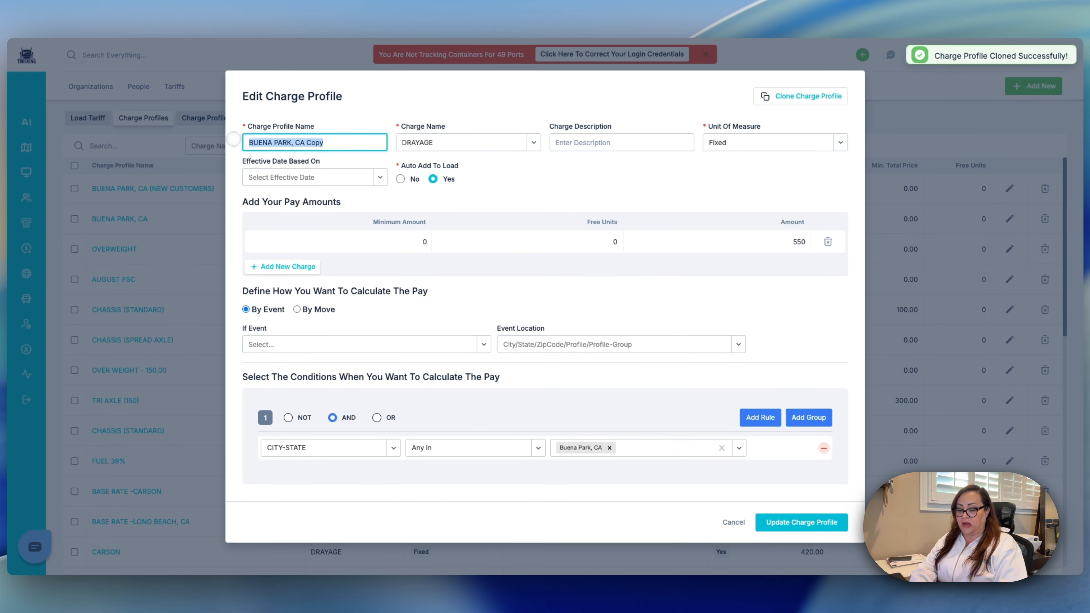
pyautogui.write('jur')
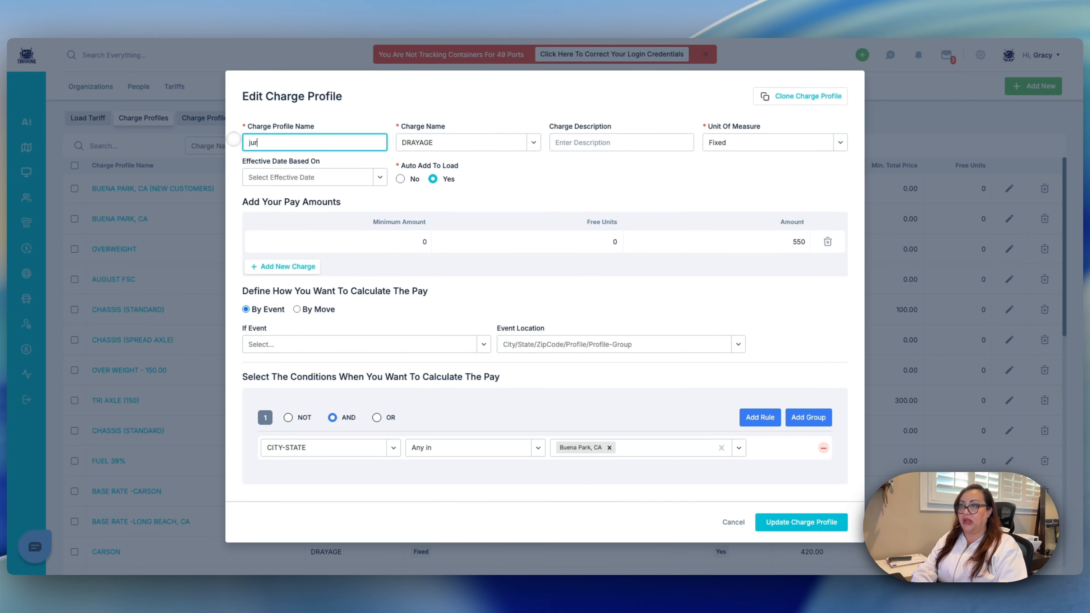
pyautogui.press('BackSpace')
pyautogui.press('BackSpace')
pyautogui.write('JUR')
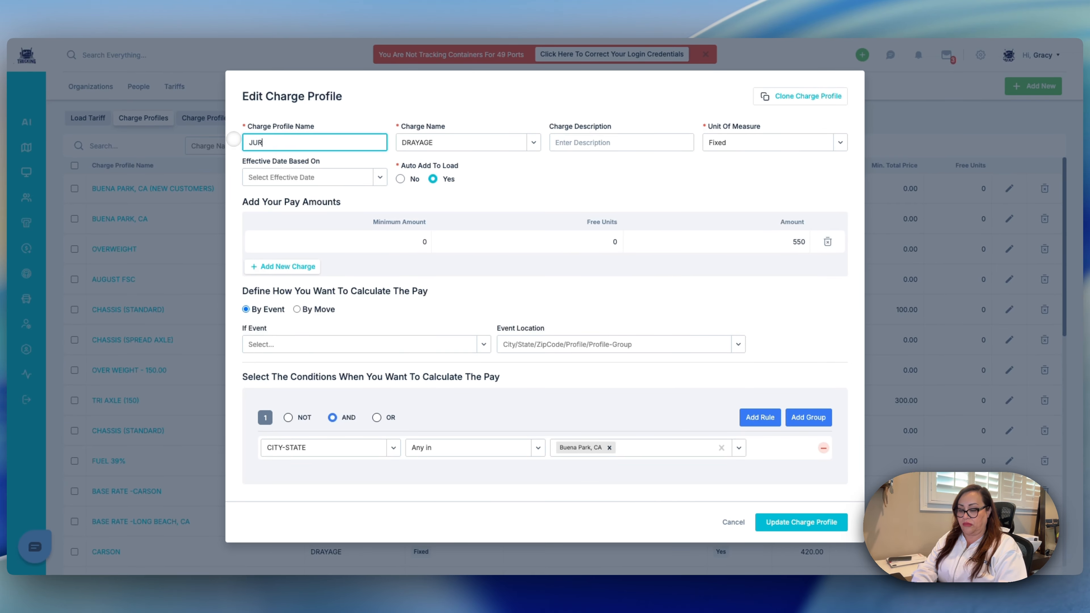
pyautogui.write('UPA')
pyautogui.write(' VA')
pyautogui.write('LLLEY')
pyautogui.write(', CA')
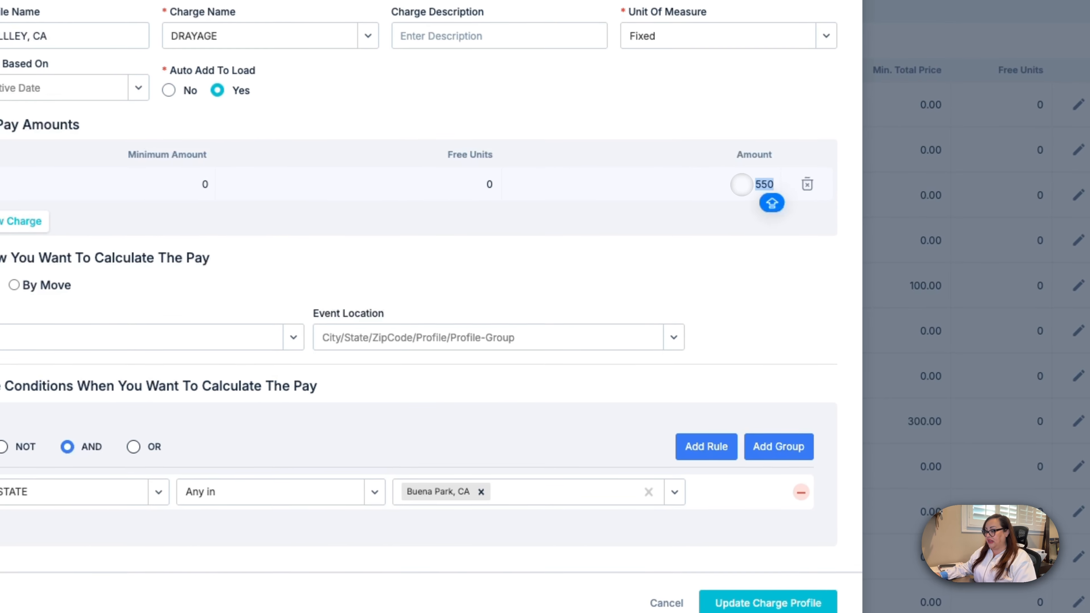
# Step: Set the Jurupa clone's amount to 800.00, replace its CITY-STATE condition value with Jurupa Valley, CA, and save it
pyautogui.doubleClick(798, 244)
pyautogui.write('800.00')
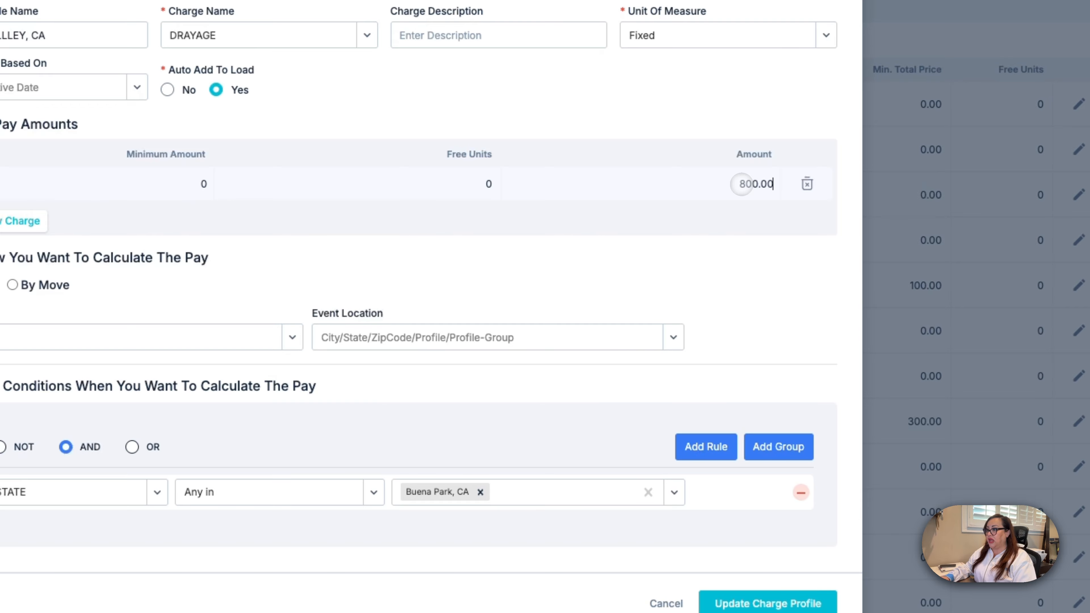
pyautogui.click(480, 491)
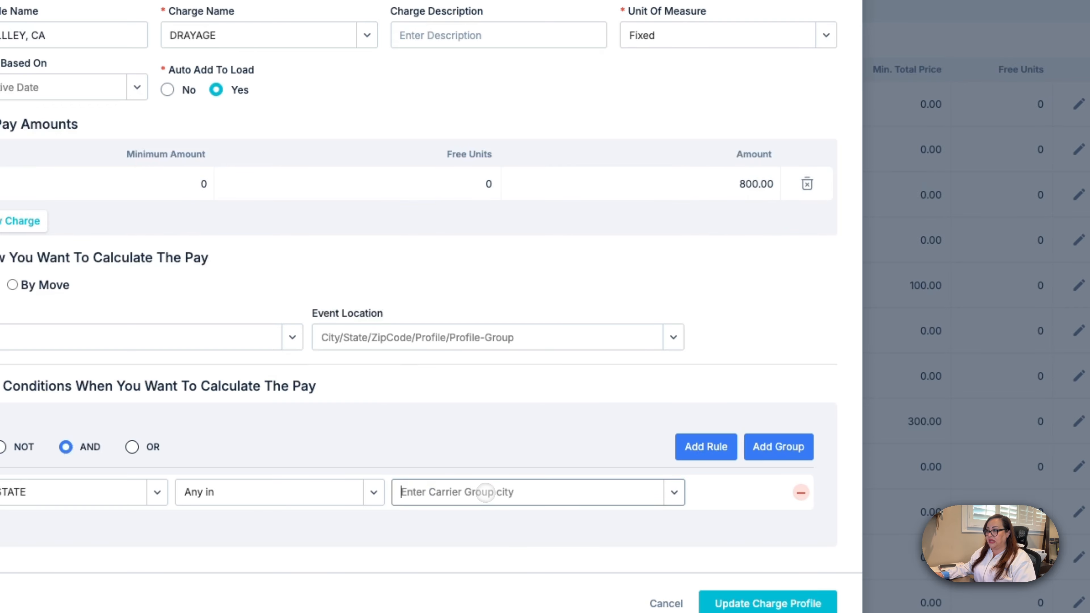
pyautogui.write('JUR')
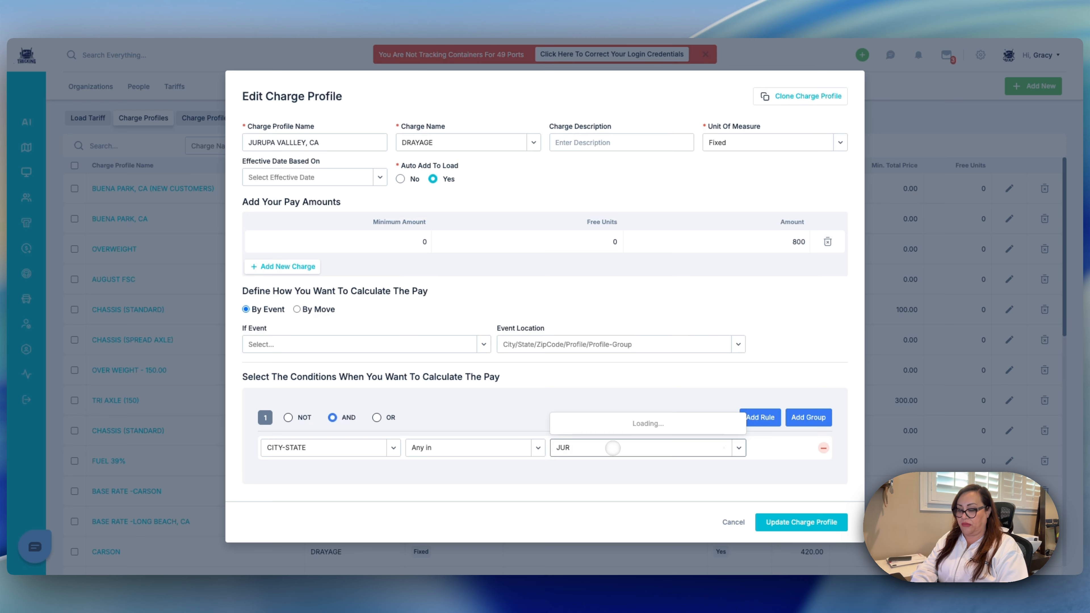
pyautogui.write('YPA VALLEY')
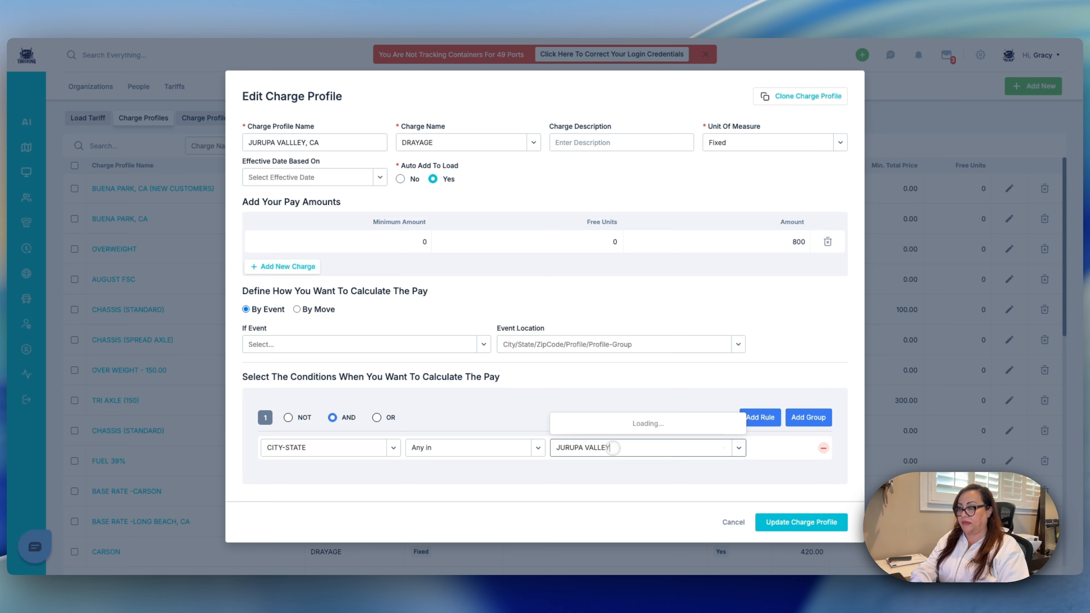
pyautogui.press('Return')
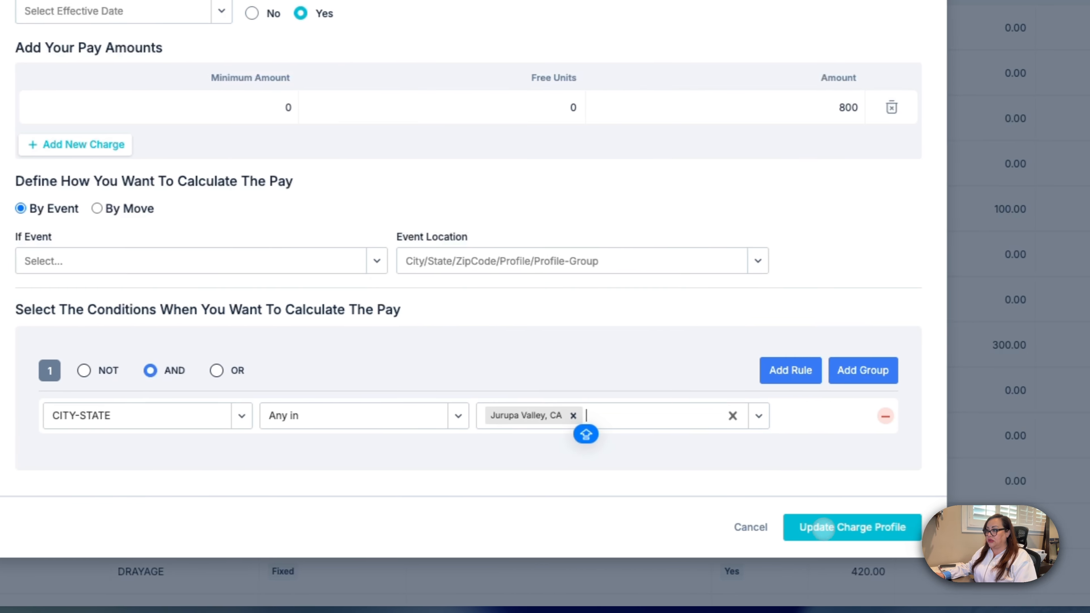
pyautogui.click(936, 535)
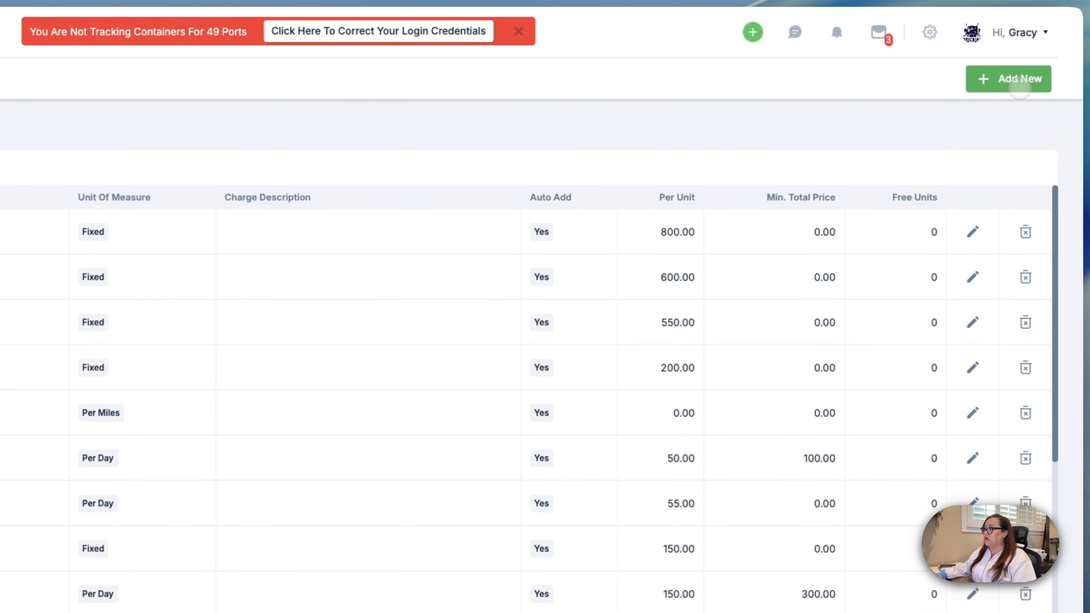
# Step: Start a new charge profile and name it ORANGE COUNTY CITY RATES
pyautogui.click(1039, 88)
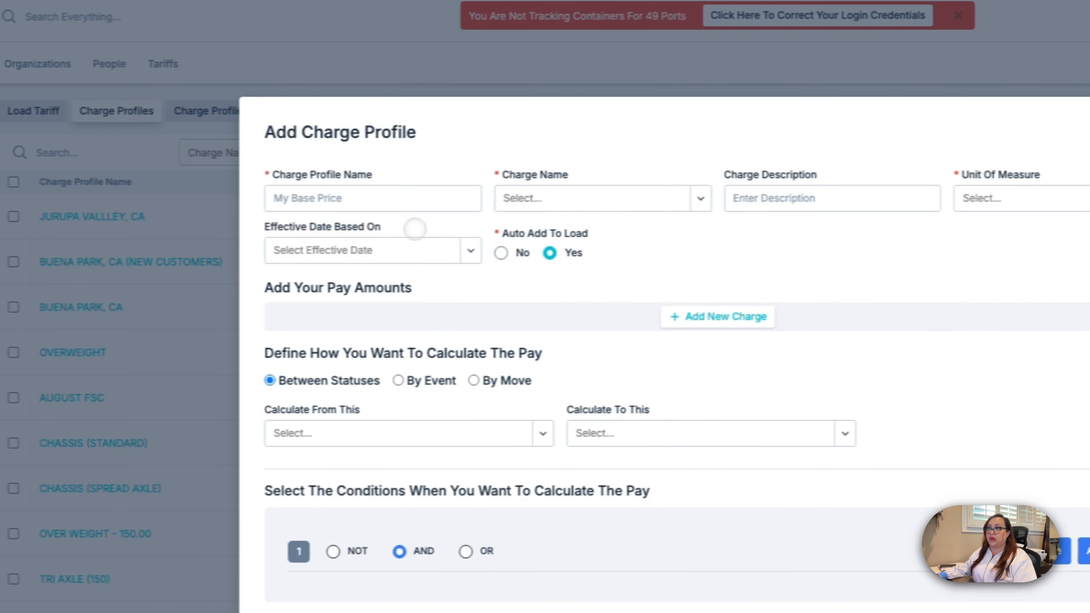
pyautogui.click(414, 205)
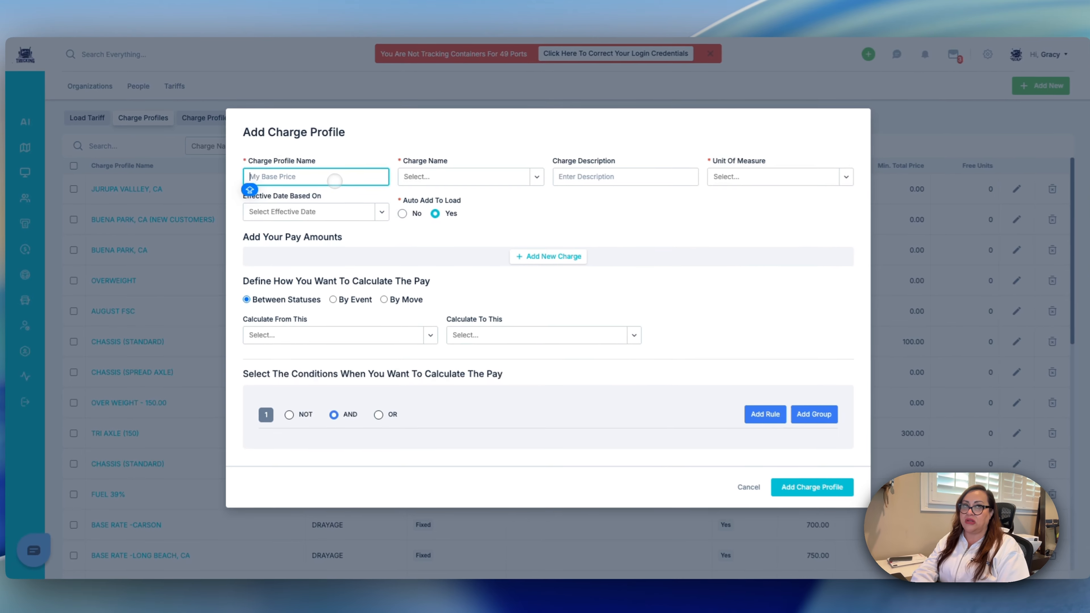
pyautogui.write('O')
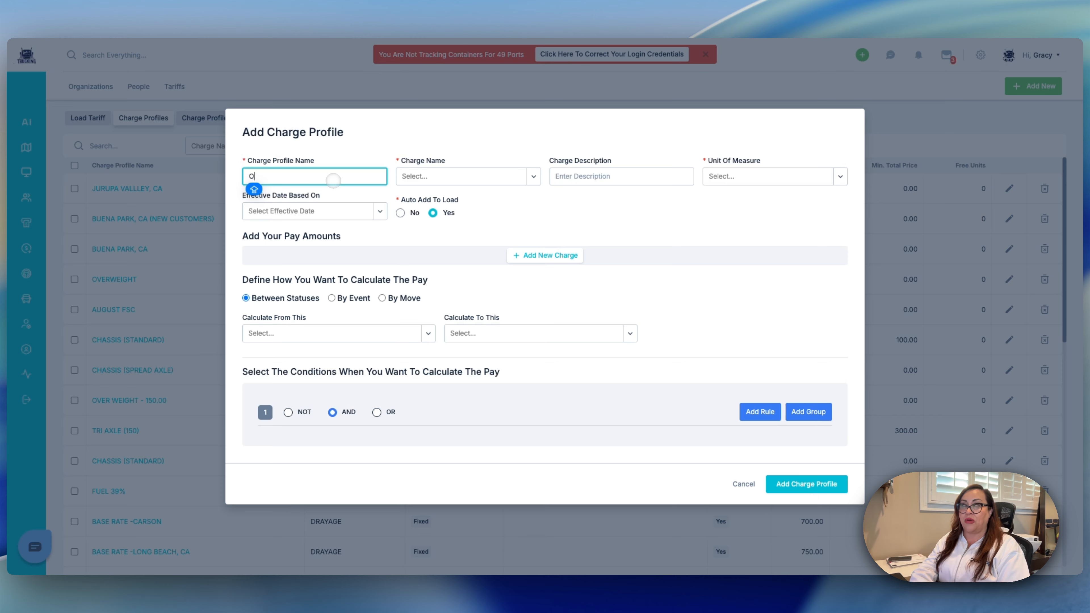
pyautogui.write('RANG')
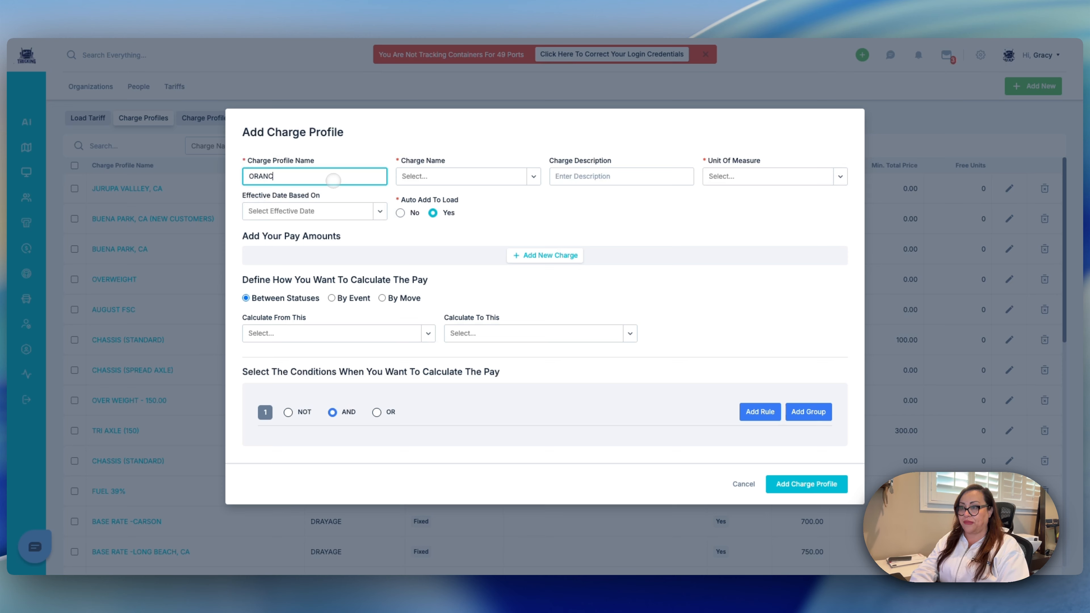
pyautogui.write('E COU')
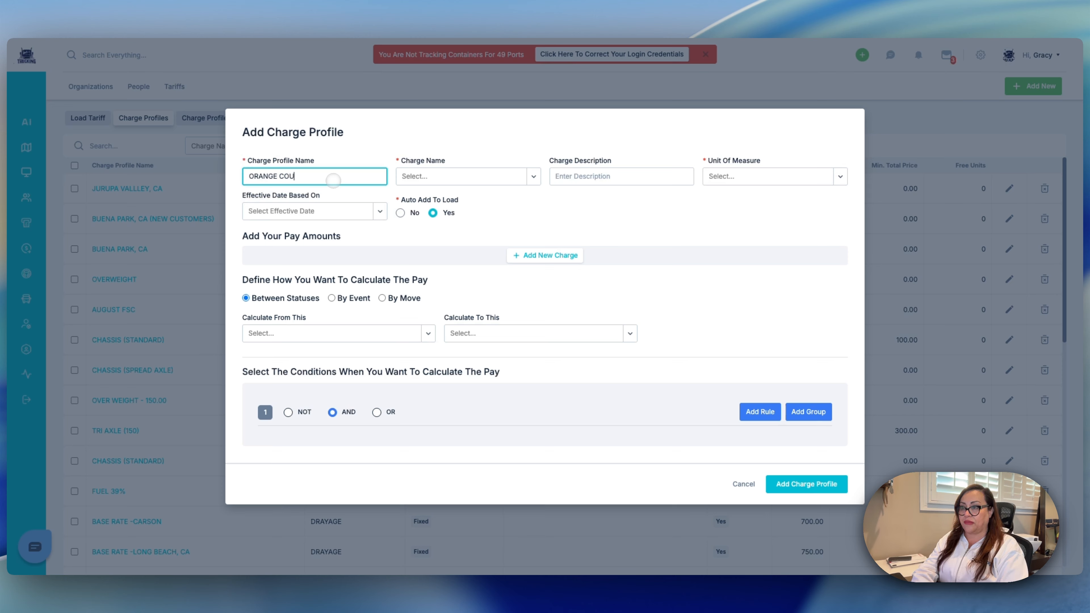
pyautogui.write('NTY CITY')
pyautogui.press('capslock')
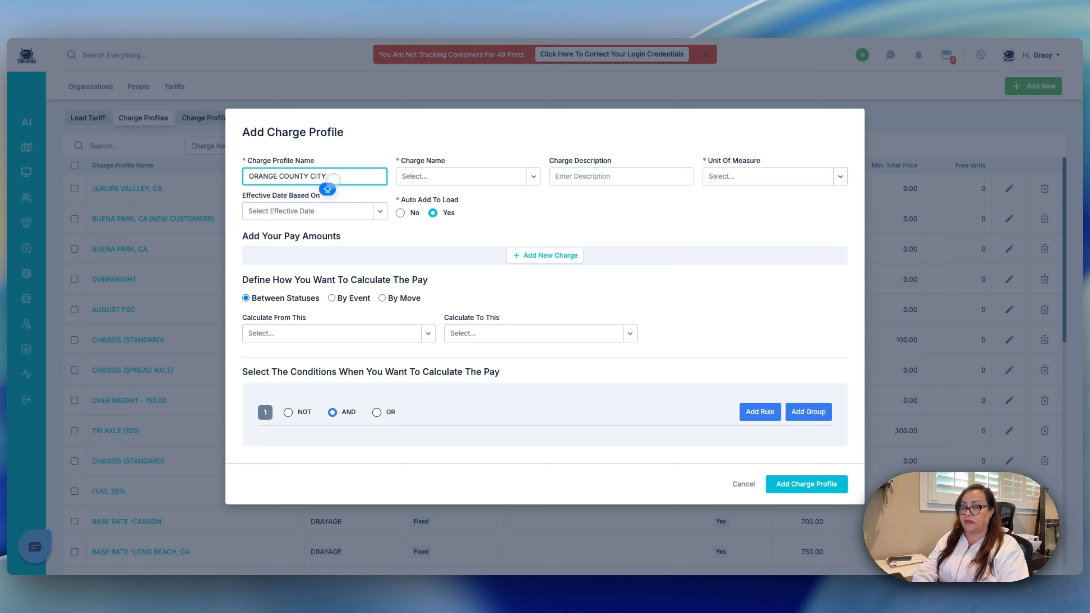
pyautogui.write('TY RA')
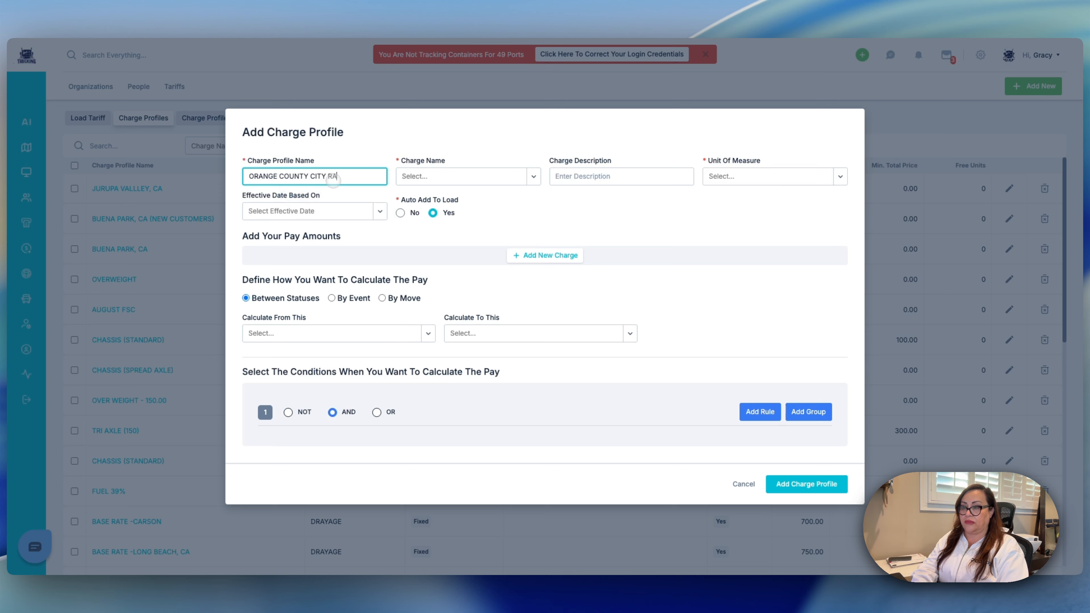
pyautogui.write('TES')
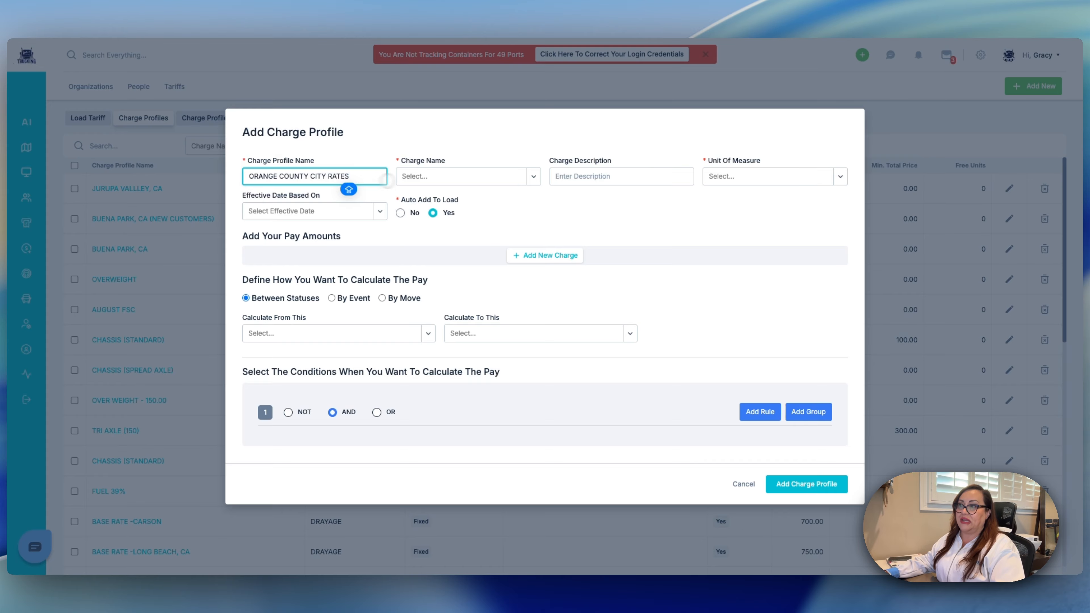
# Step: Set the Orange County profile's charge name to DRAYAGE and unit of measure to Fixed, with a pay amount of 825.00
pyautogui.click(415, 178)
pyautogui.click(335, 173)
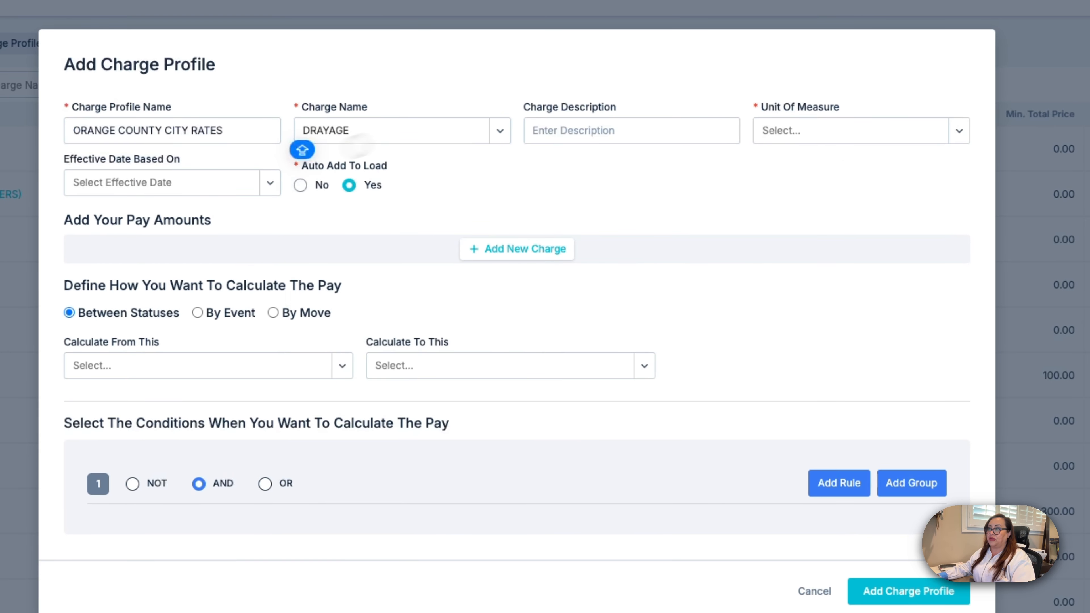
pyautogui.click(757, 130)
pyautogui.click(779, 316)
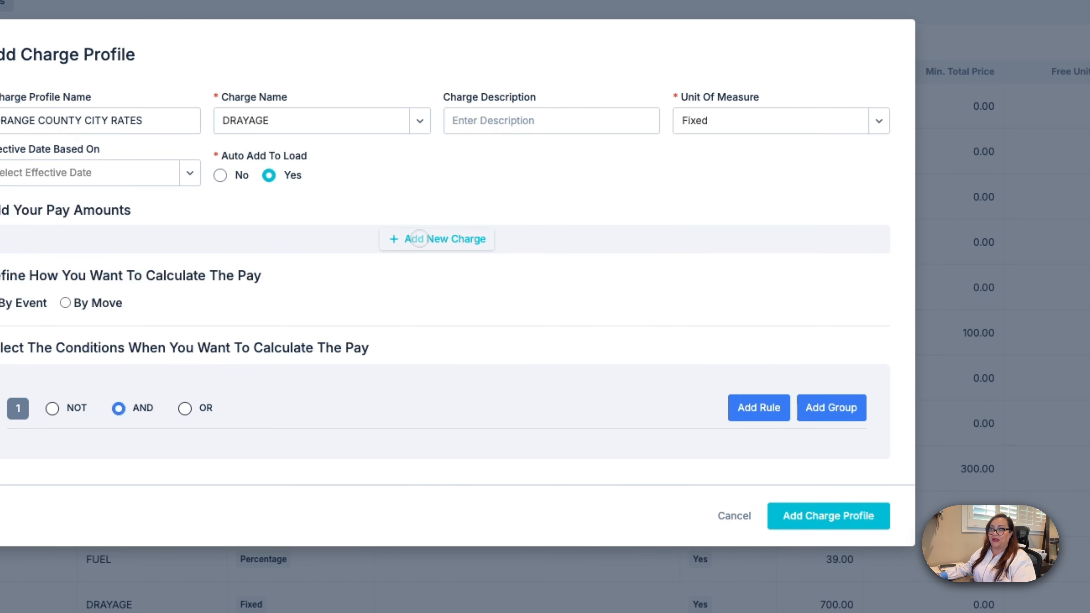
pyautogui.click(423, 239)
pyautogui.click(774, 233)
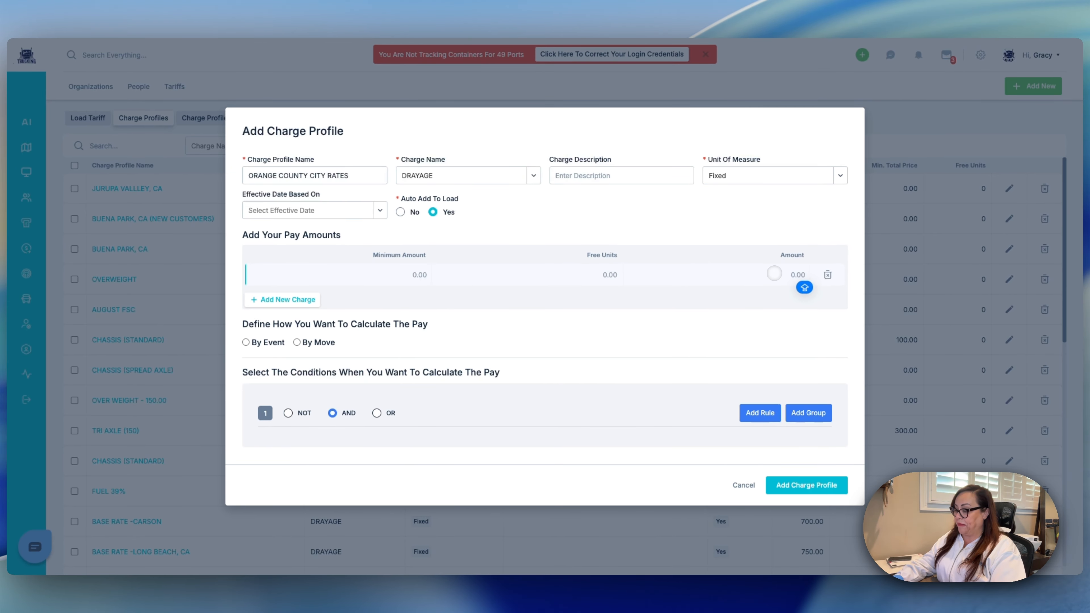
pyautogui.write('8')
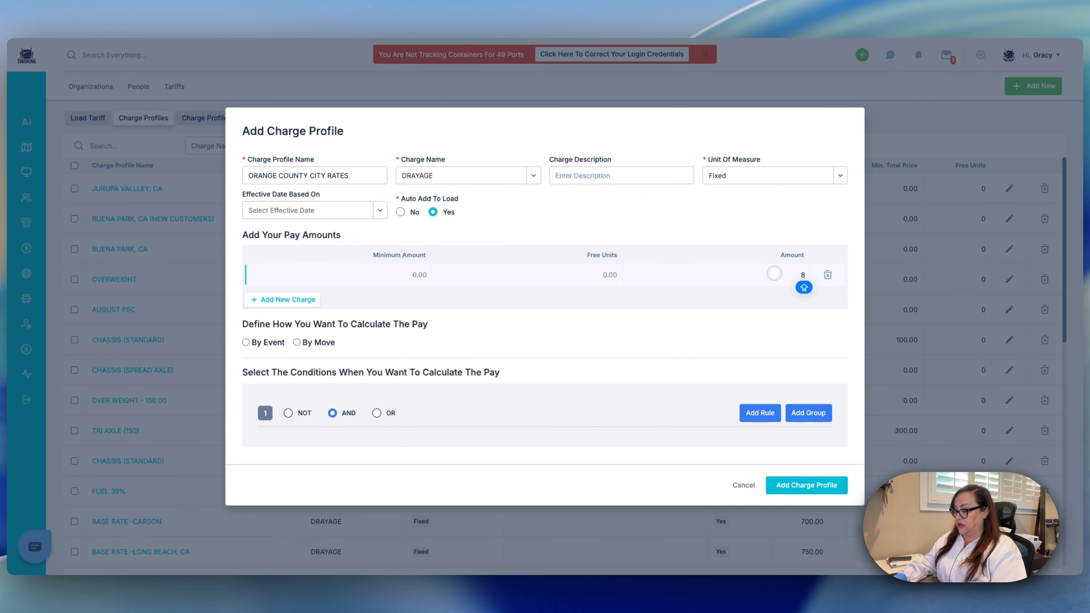
pyautogui.write('25.00')
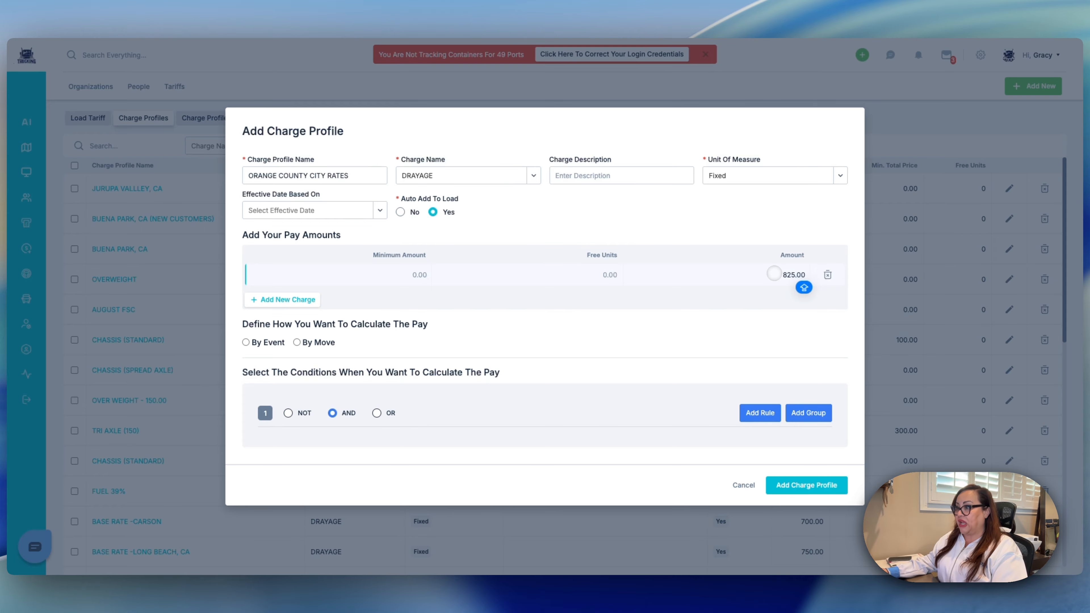
# Step: Add a CITY GROUPS condition matching any in ORANGE COUNTY and submit the new charge profile
pyautogui.click(760, 410)
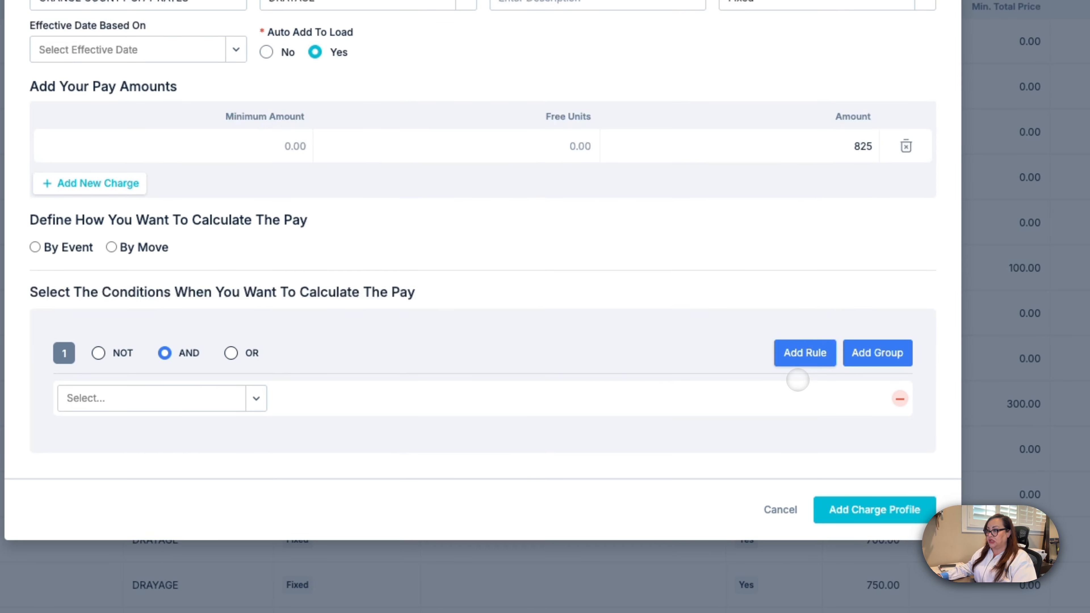
pyautogui.click(341, 447)
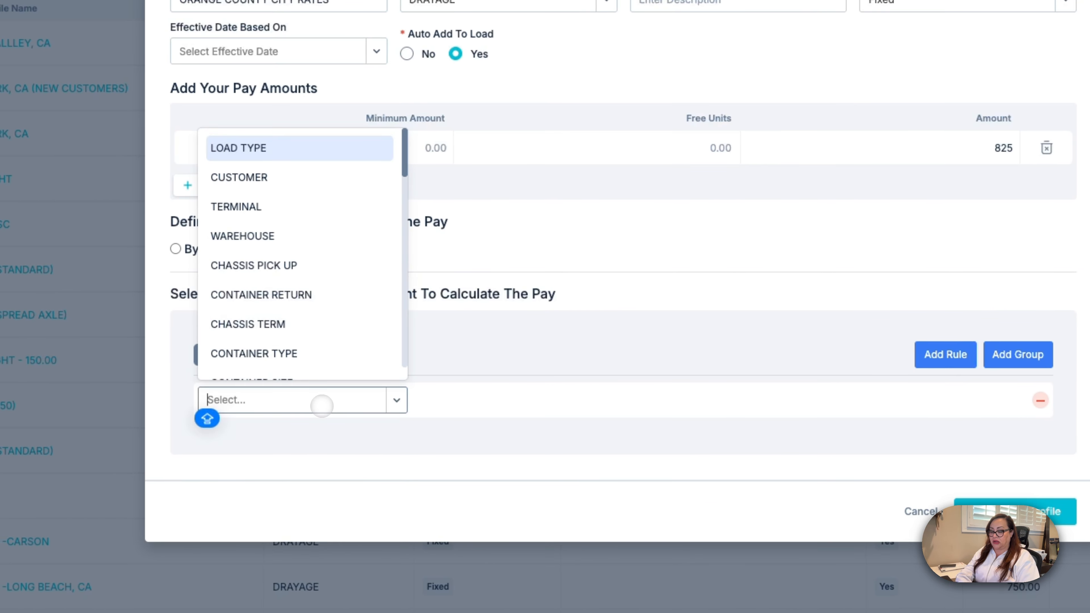
pyautogui.write('CI')
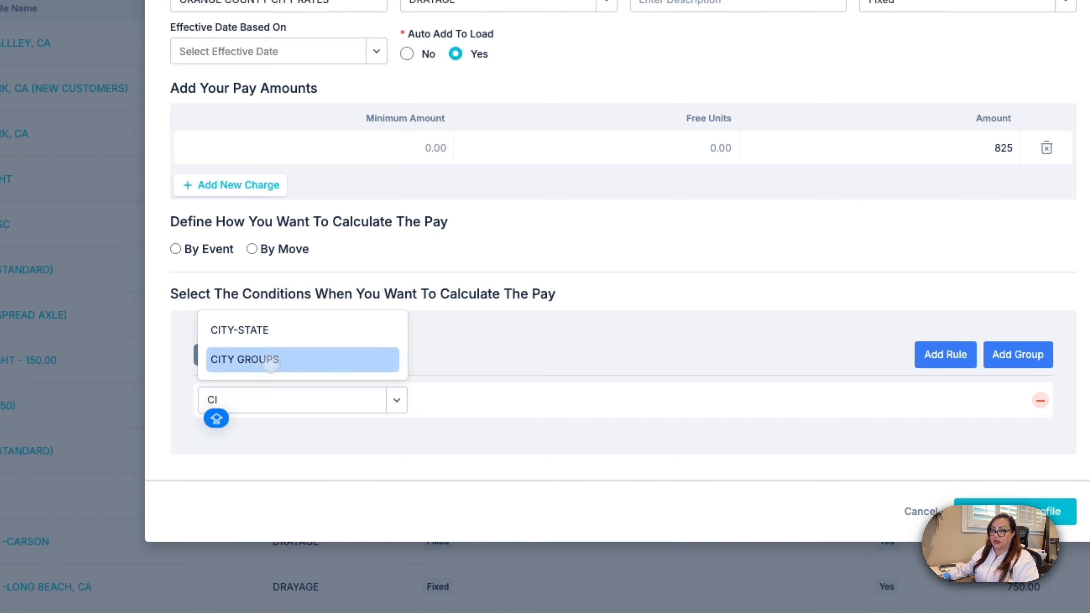
pyautogui.click(265, 360)
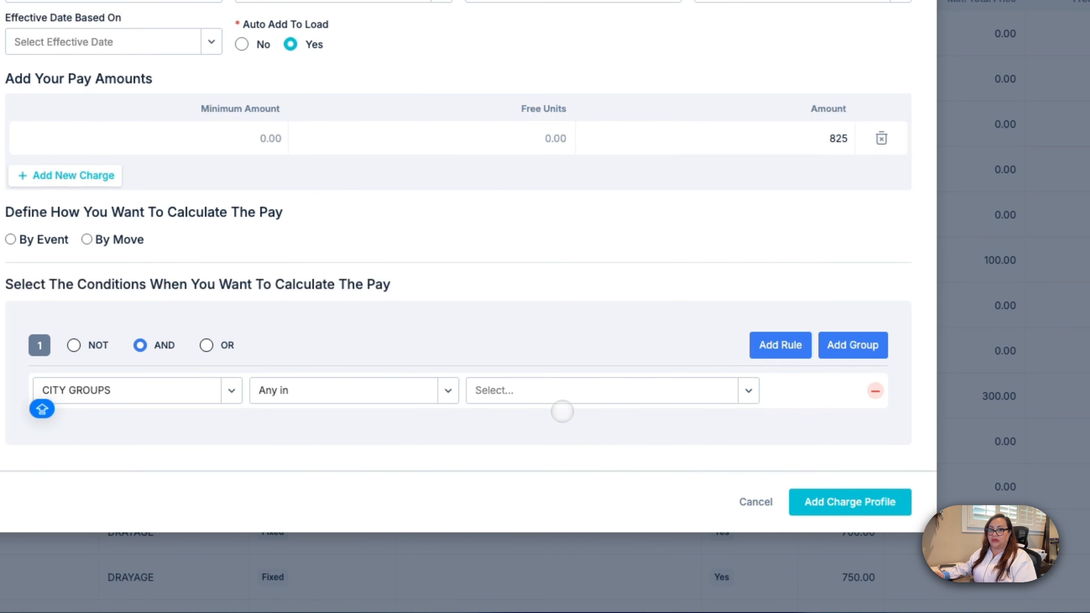
pyautogui.click(564, 391)
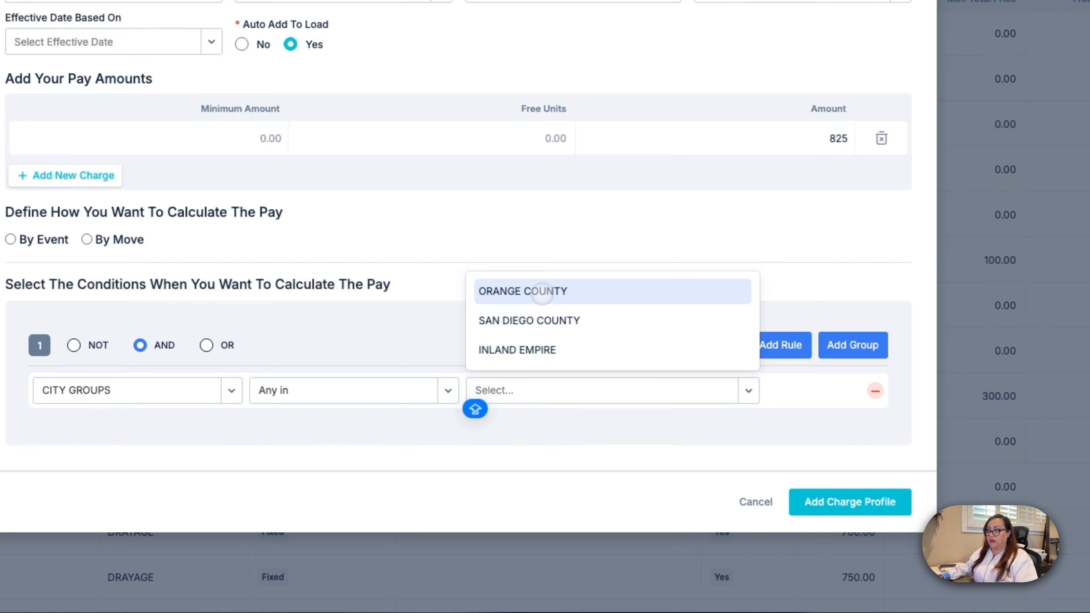
pyautogui.click(543, 292)
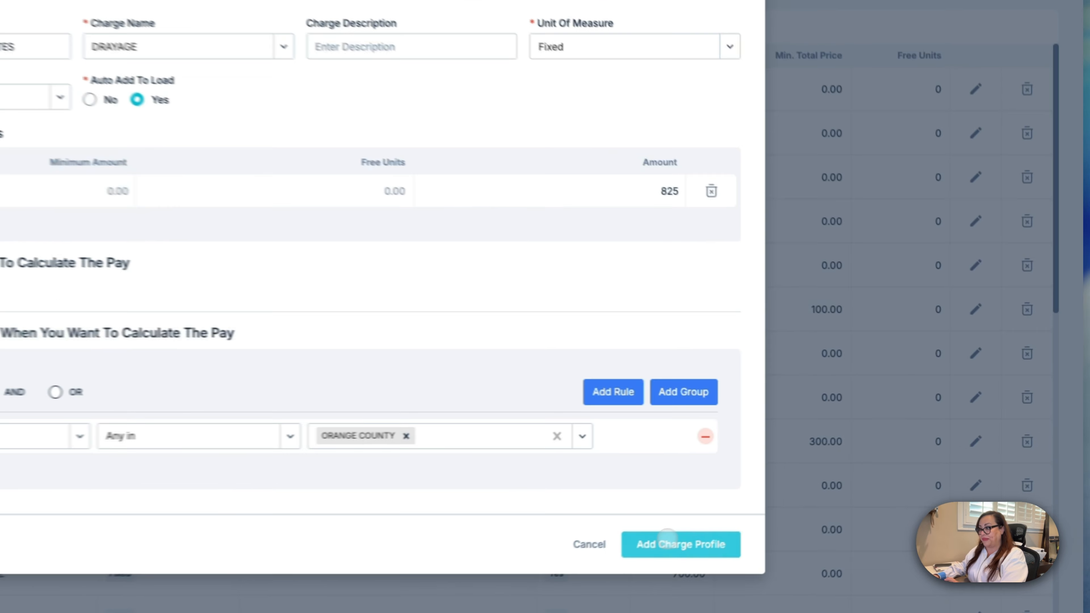
pyautogui.click(793, 501)
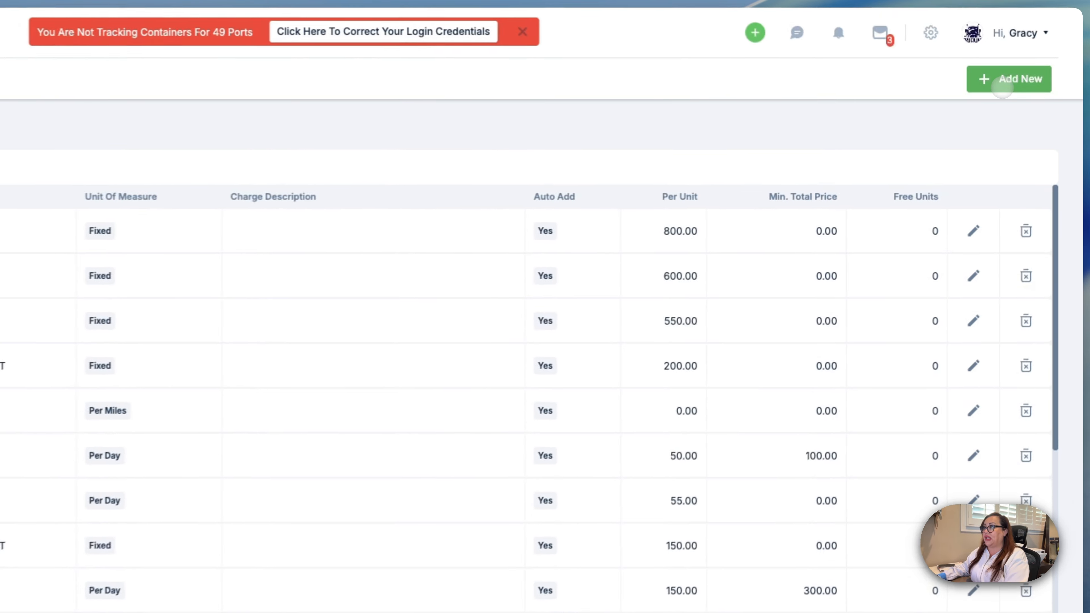
# Step: Start another new charge profile and name it ZIP CODE - ZONE 1
pyautogui.click(1030, 88)
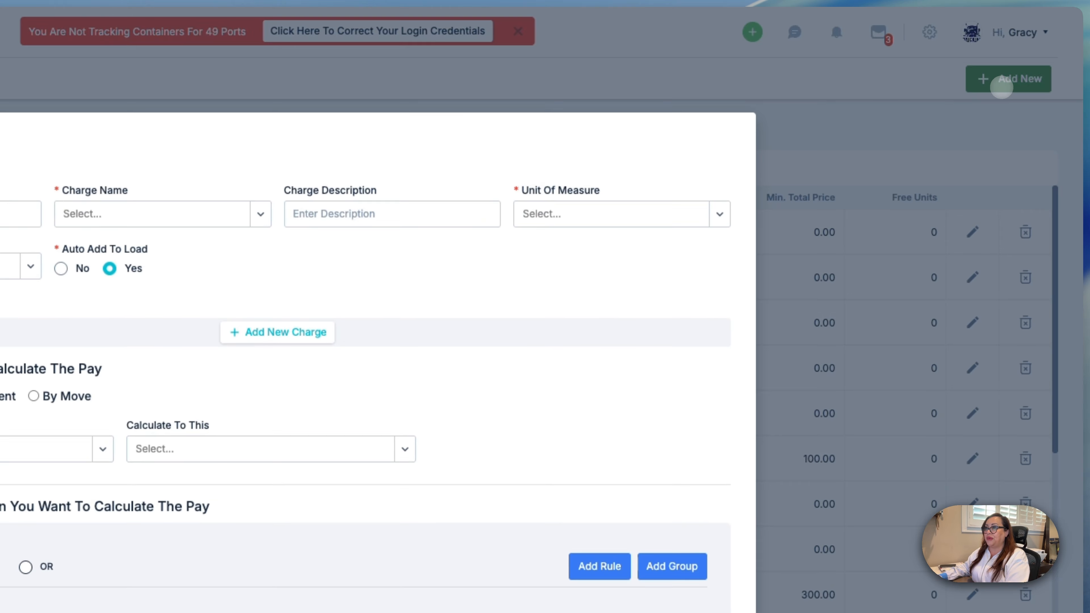
pyautogui.click(281, 205)
pyautogui.write('ZI')
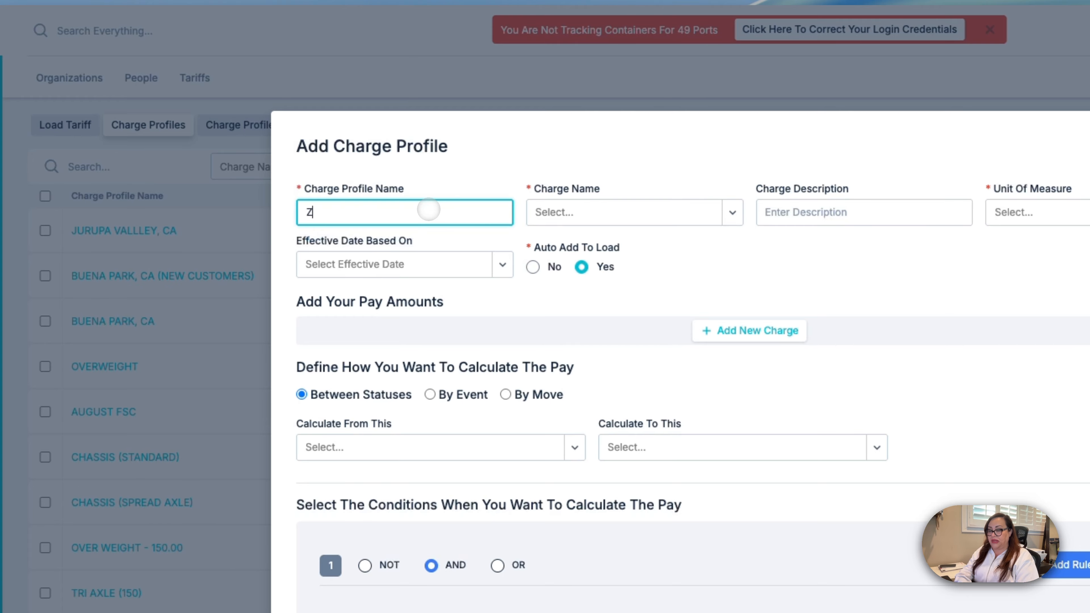
pyautogui.write('P COD')
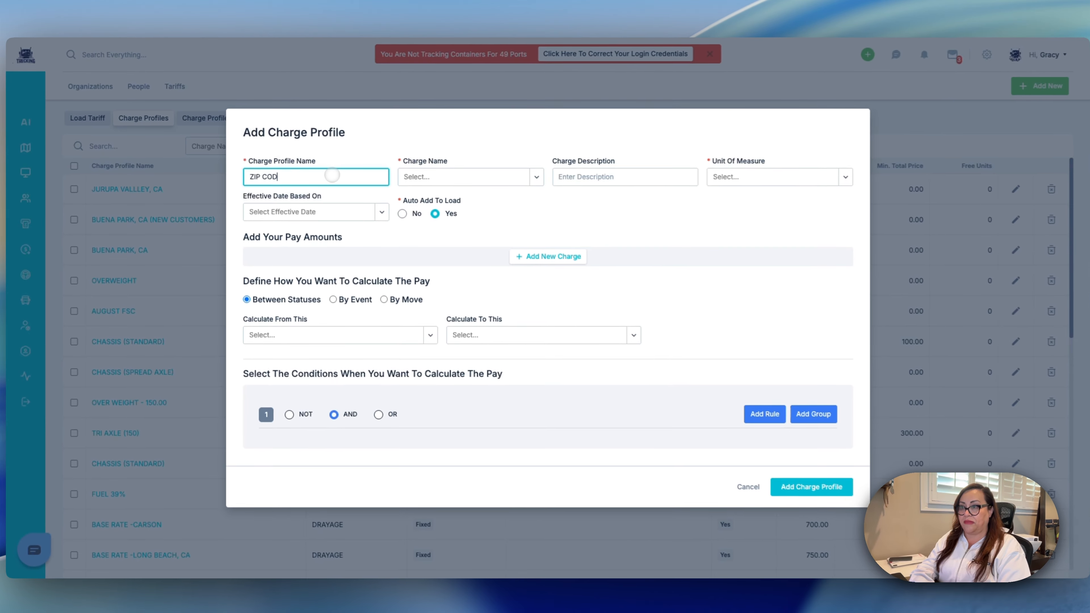
pyautogui.write('E')
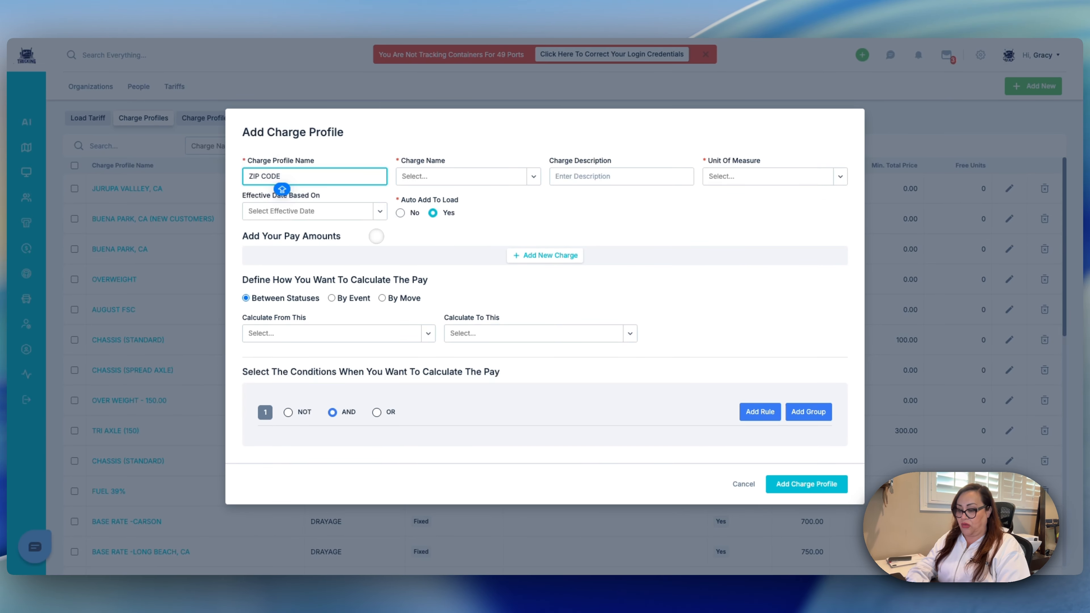
pyautogui.write(' - ZONE 1')
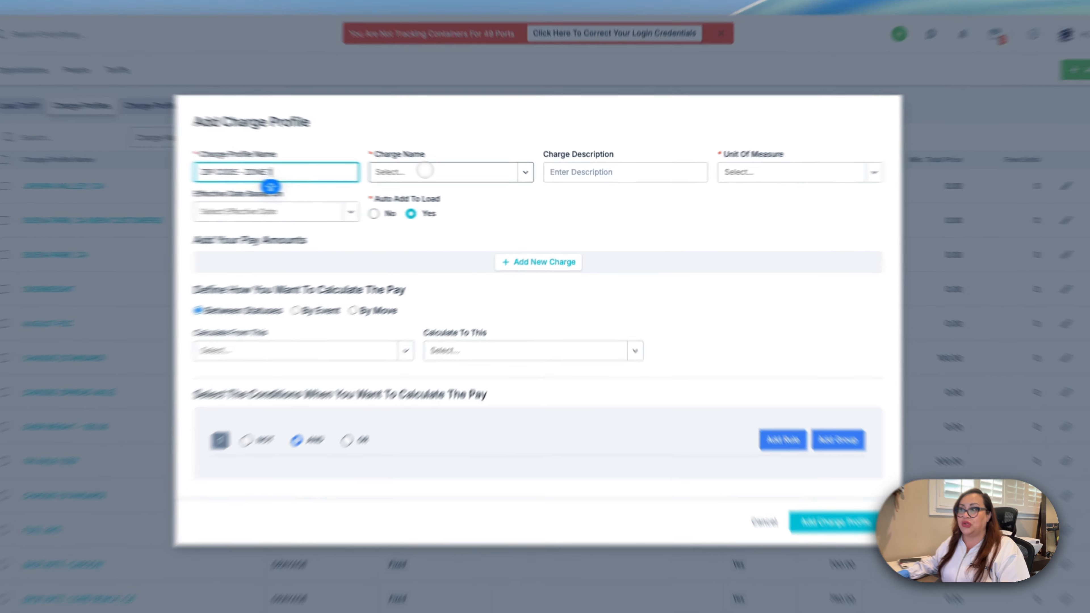
# Step: Set the zip code profile's charge name to DRAYAGE and unit of measure to Fixed, with a pay amount of 425.00
pyautogui.click(445, 175)
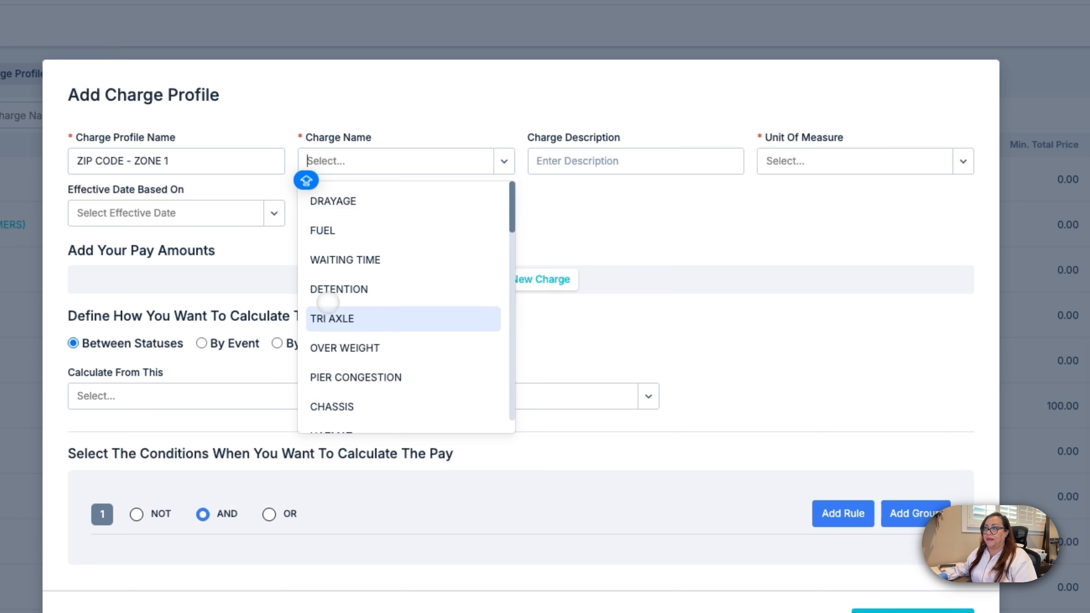
pyautogui.click(353, 205)
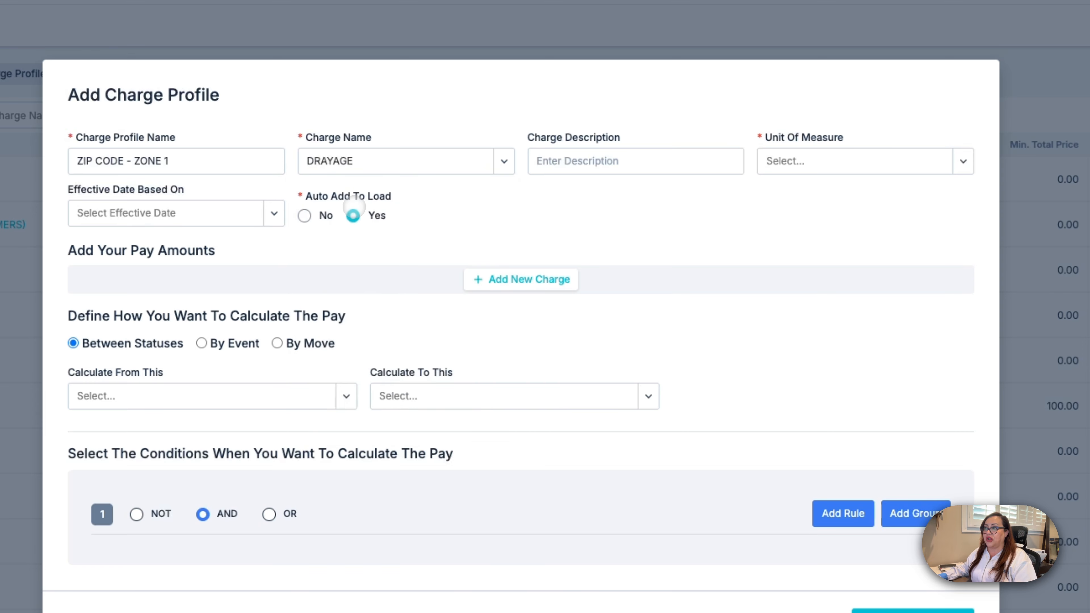
pyautogui.click(768, 164)
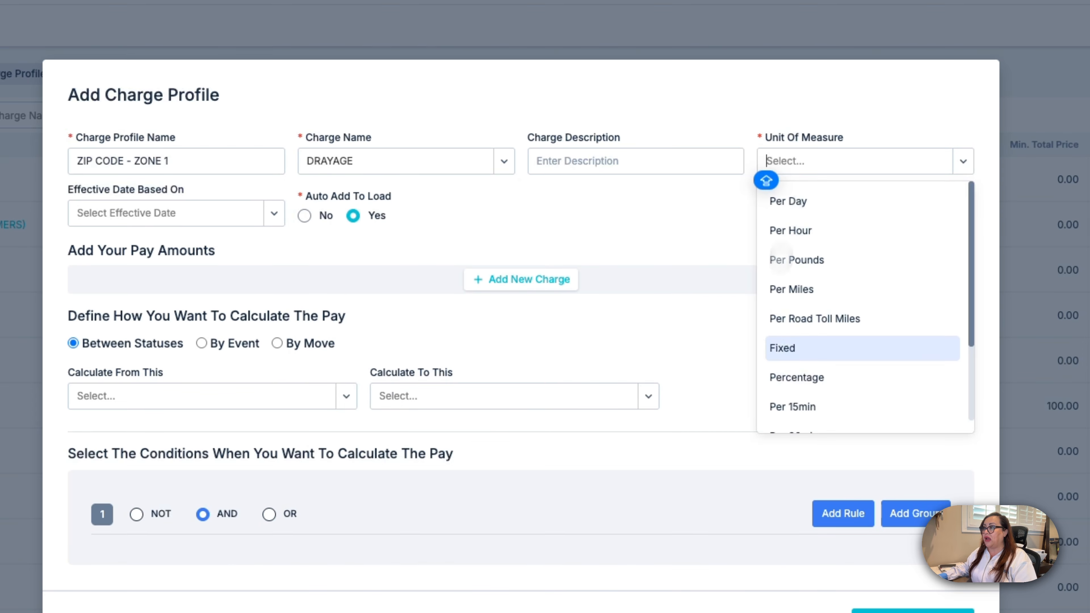
pyautogui.click(776, 346)
pyautogui.click(552, 280)
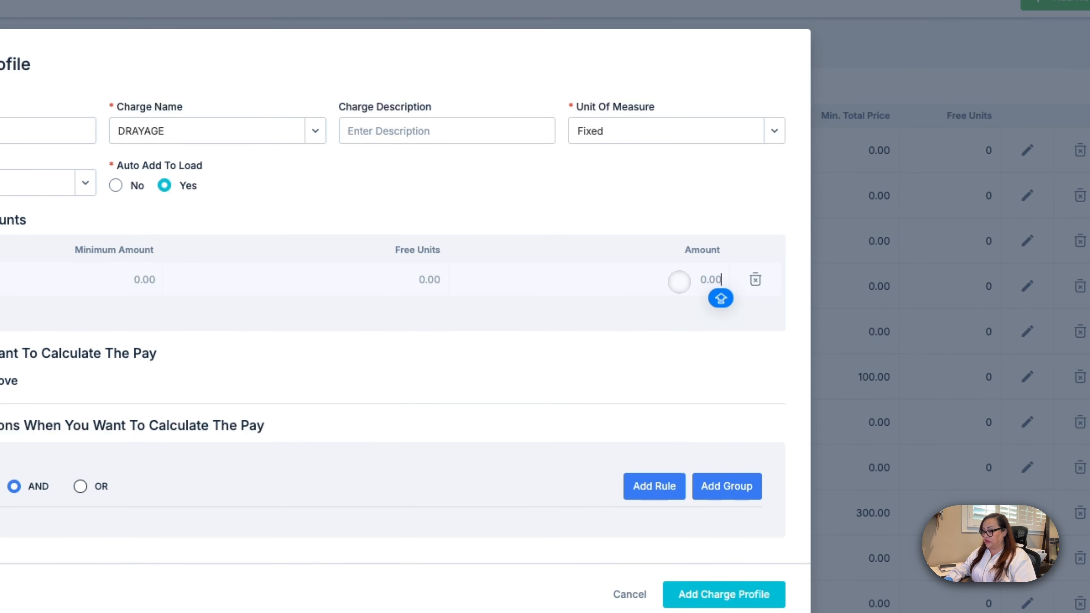
pyautogui.click(717, 284)
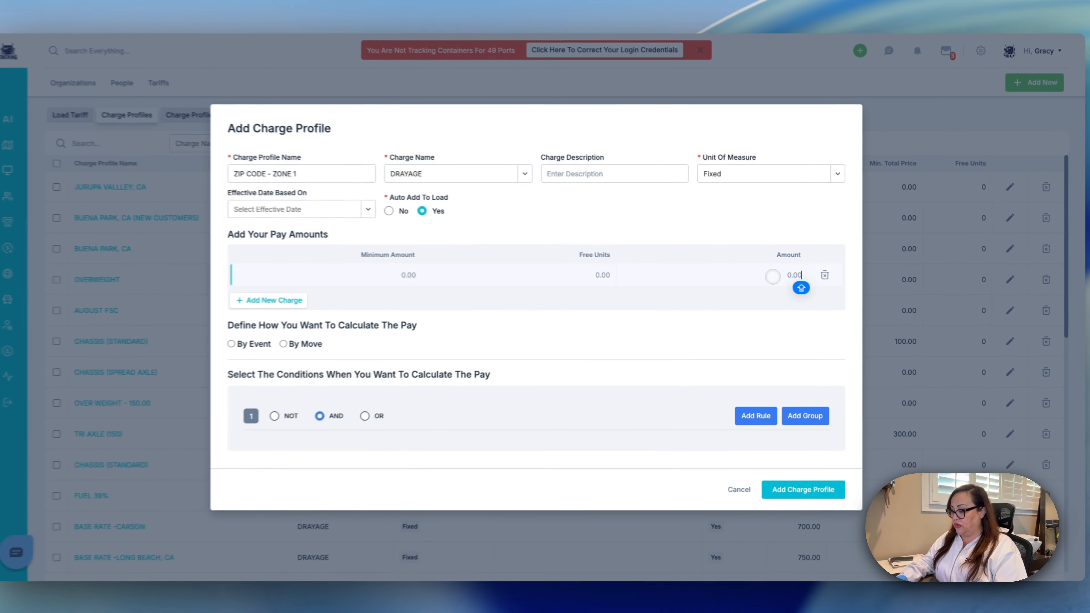
pyautogui.write('425.00')
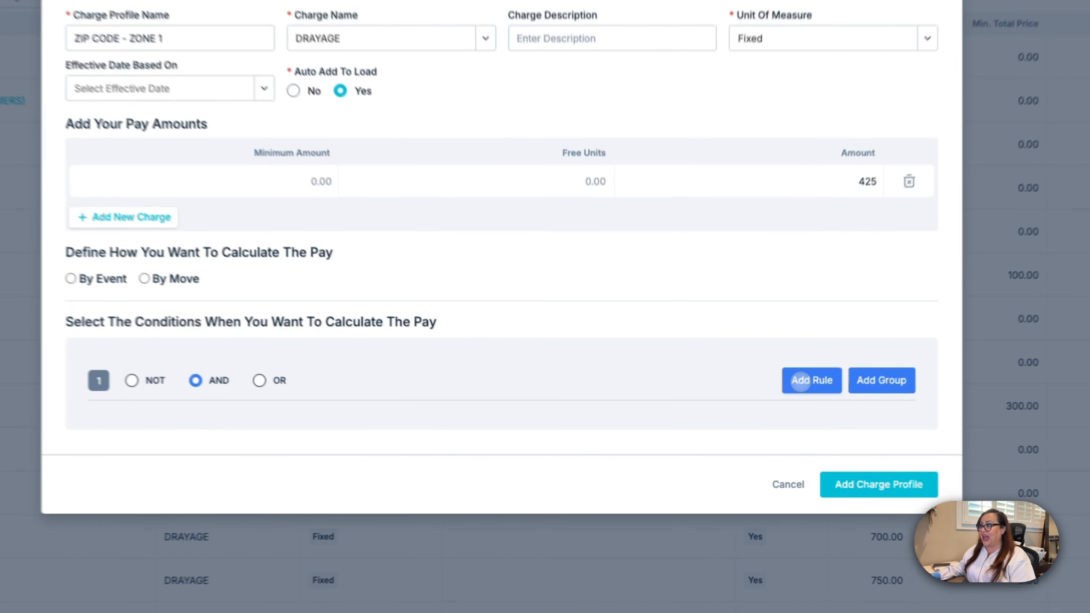
# Step: Add a POSTAL/ZIP CODE GROUPS condition matching any in LA COUNTY - ZONE 1 and submit the zip code charge profile
pyautogui.click(752, 414)
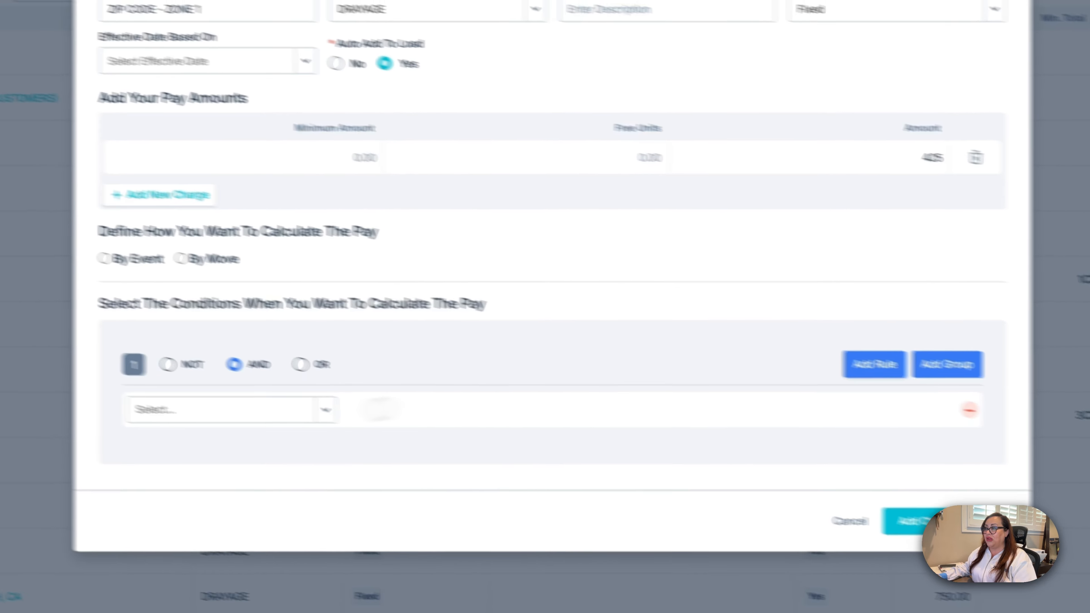
pyautogui.click(329, 445)
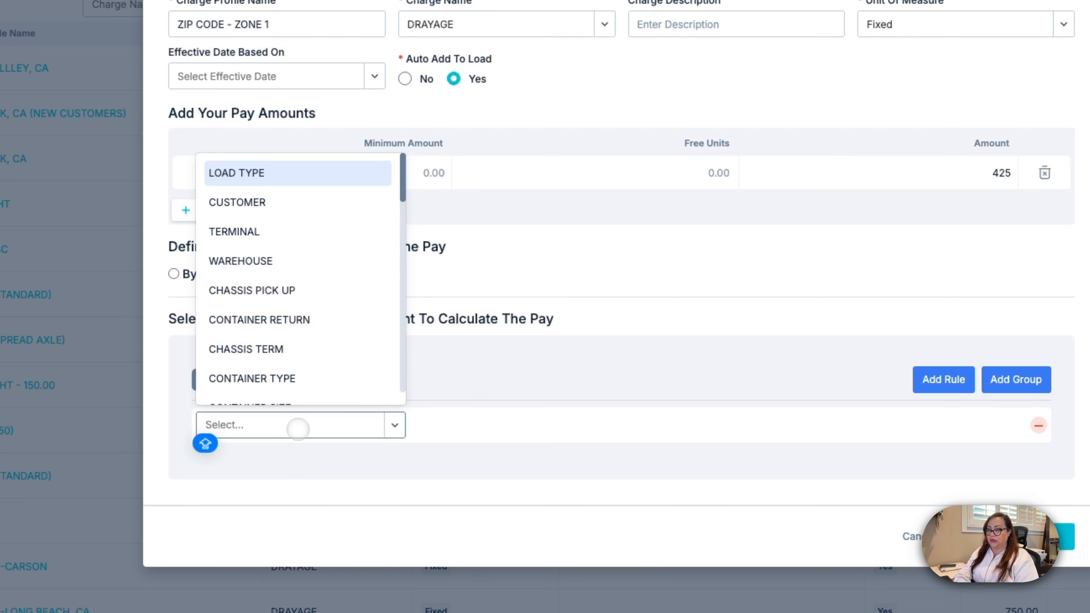
pyautogui.write('ZI')
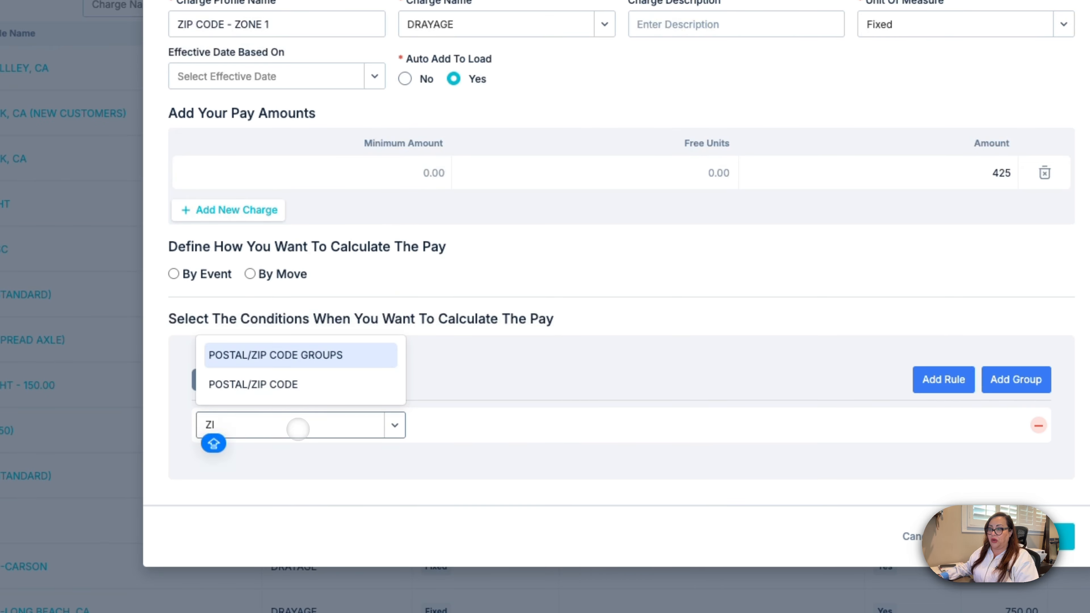
pyautogui.click(329, 356)
pyautogui.click(675, 429)
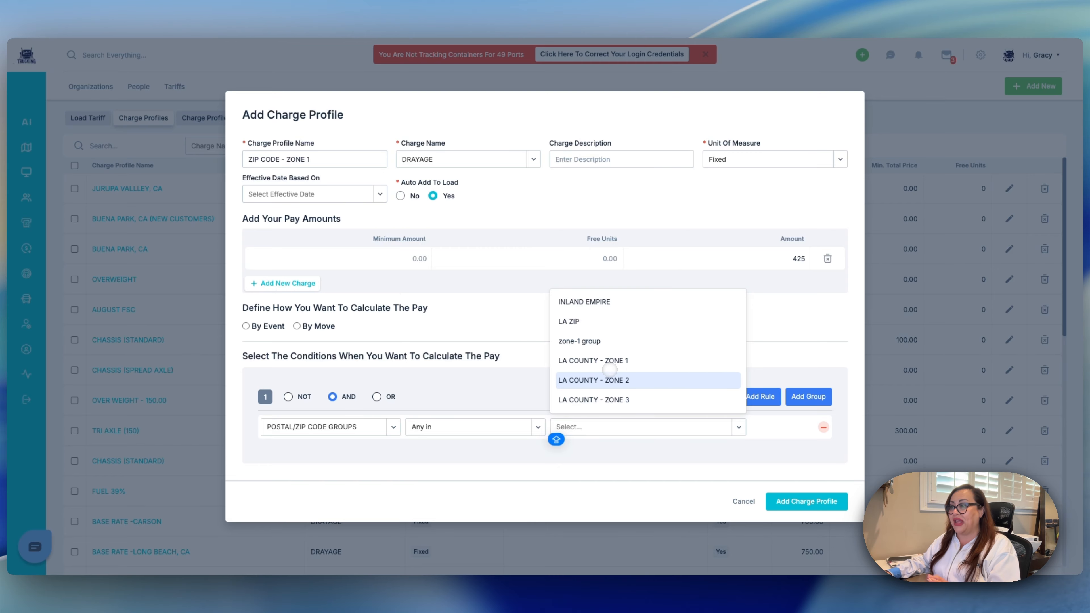
pyautogui.click(609, 363)
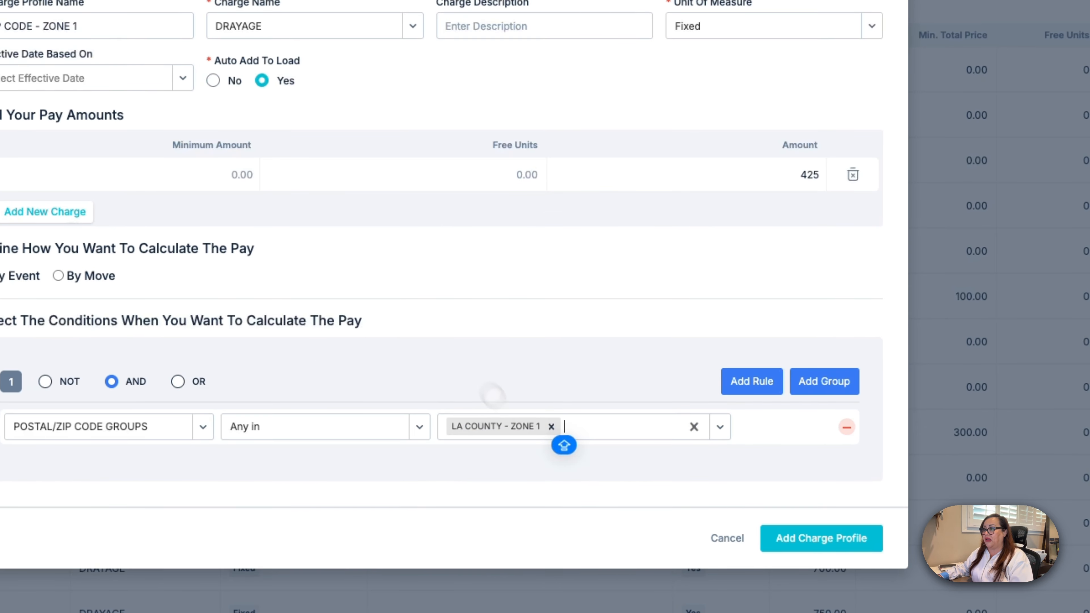
pyautogui.click(788, 534)
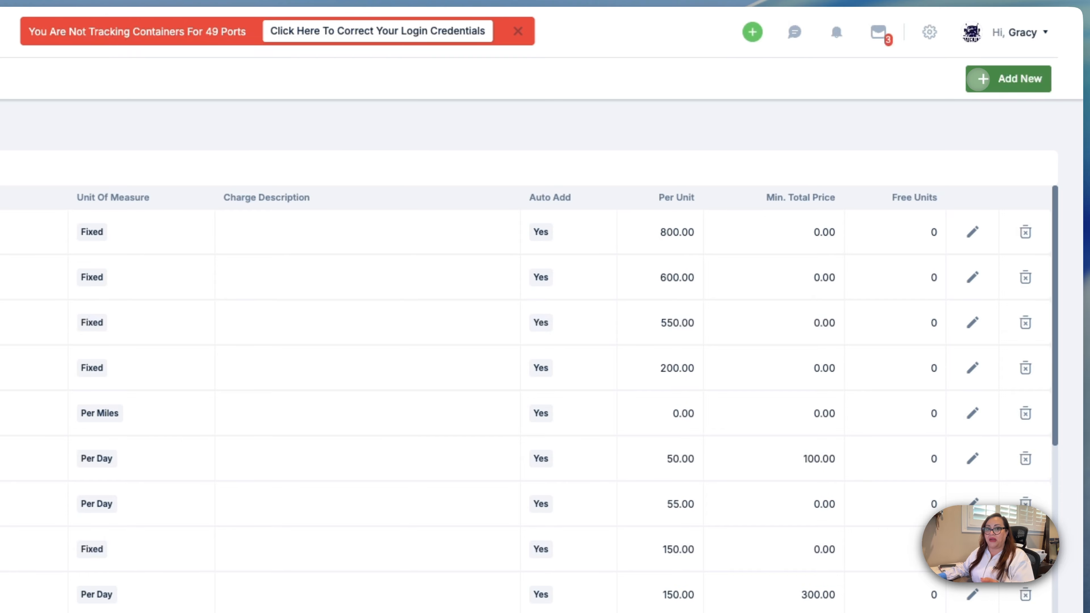
# Step: Start another new charge profile and name it CHASSIS (STD)
pyautogui.click(1008, 78)
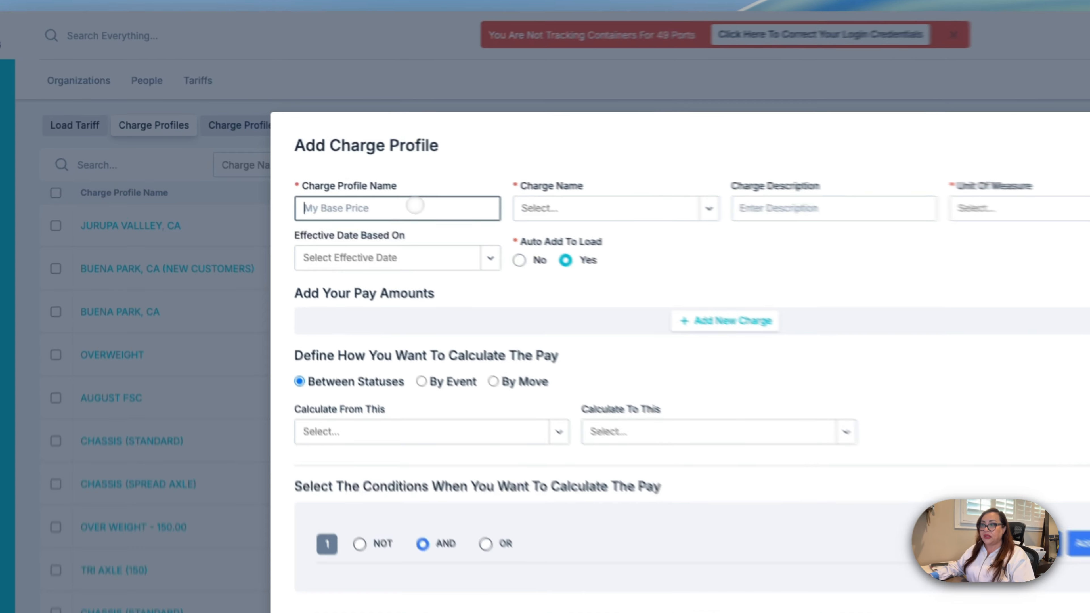
pyautogui.click(327, 175)
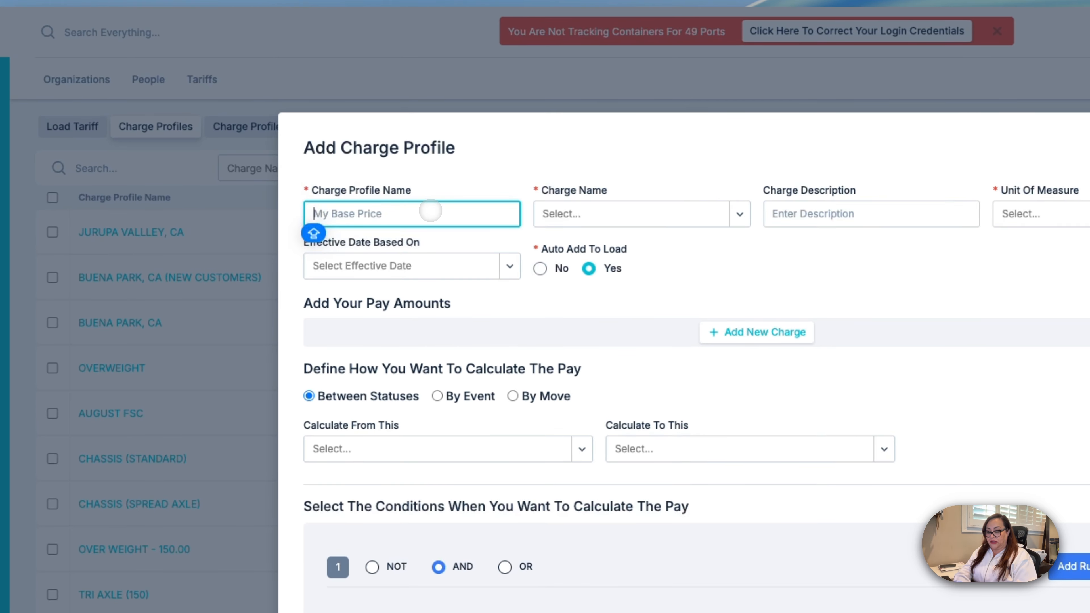
pyautogui.write('ch')
pyautogui.press('BackSpace')
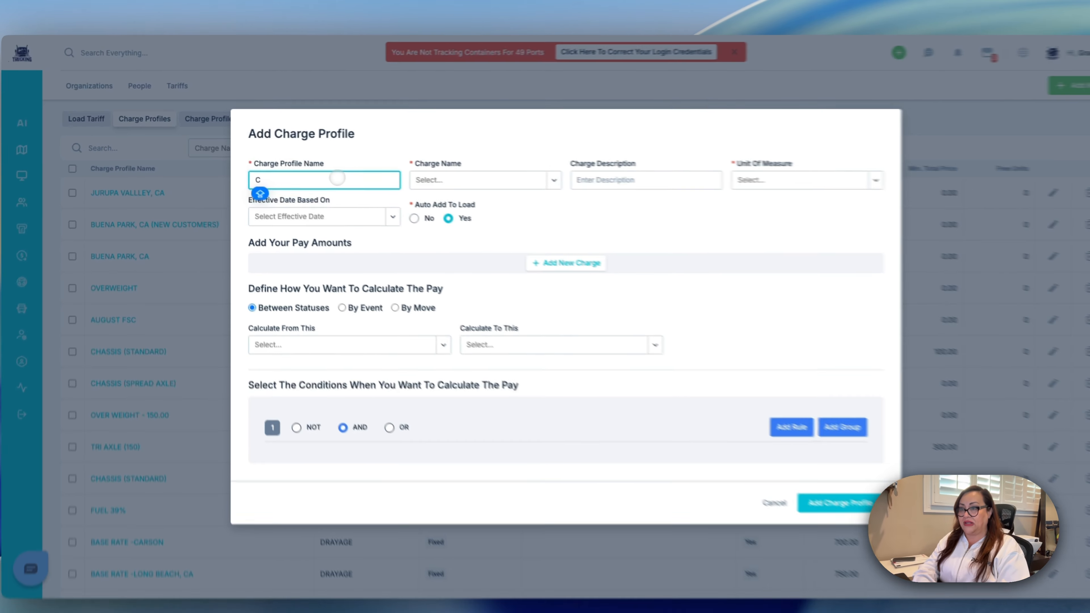
pyautogui.write('S')
pyautogui.press('BackSpace')
pyautogui.write('CVHA')
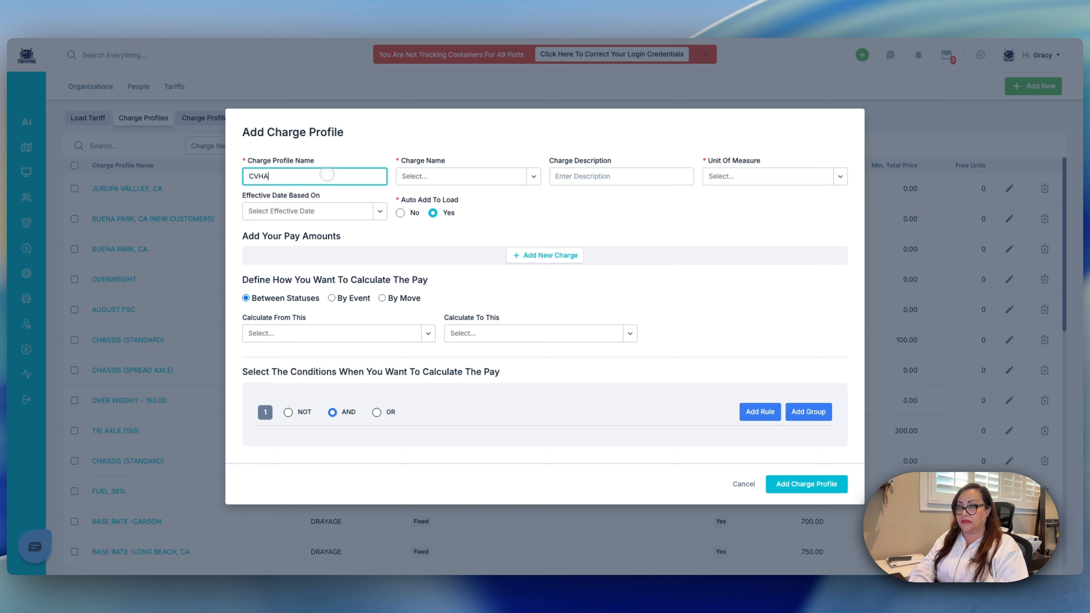
pyautogui.press('BackSpace')
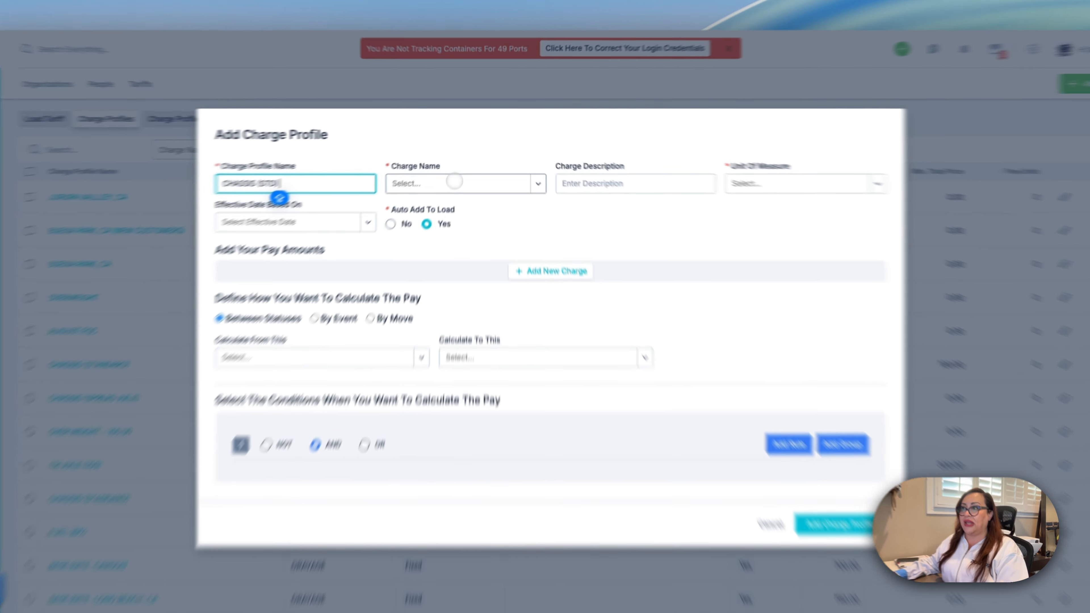
# Step: Set the chassis profile's charge name to CHASSIS and its unit of measure to Per Day
pyautogui.click(453, 182)
pyautogui.write('CHA')
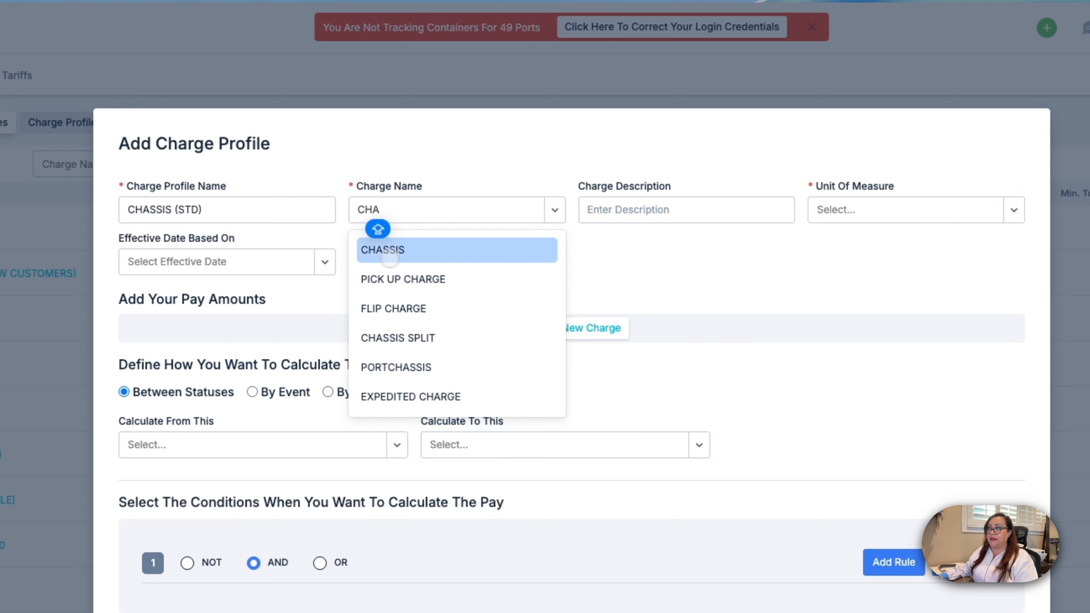
pyautogui.click(390, 259)
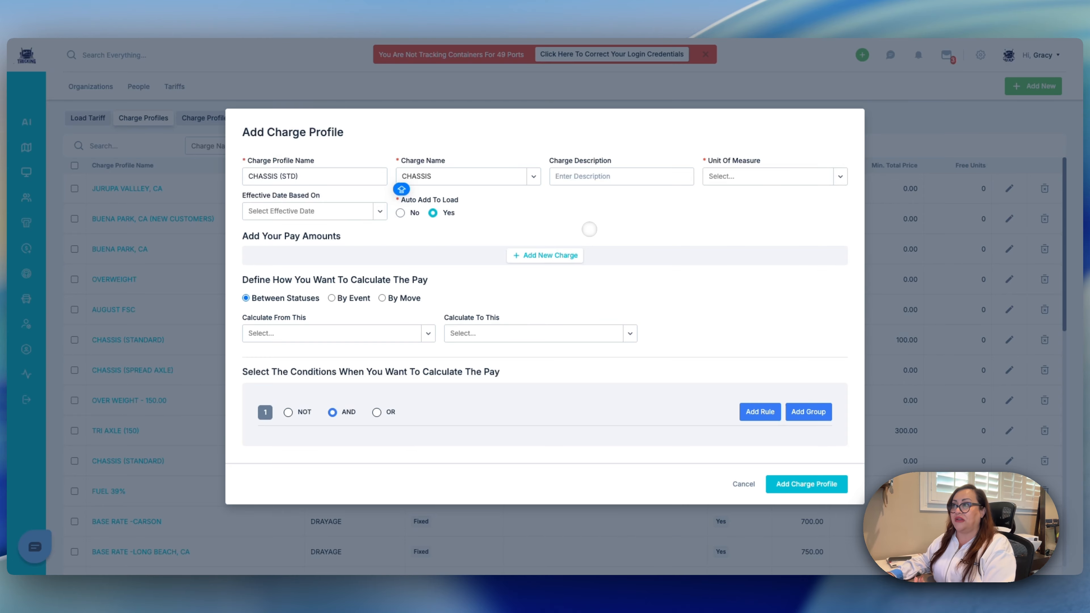
pyautogui.click(759, 177)
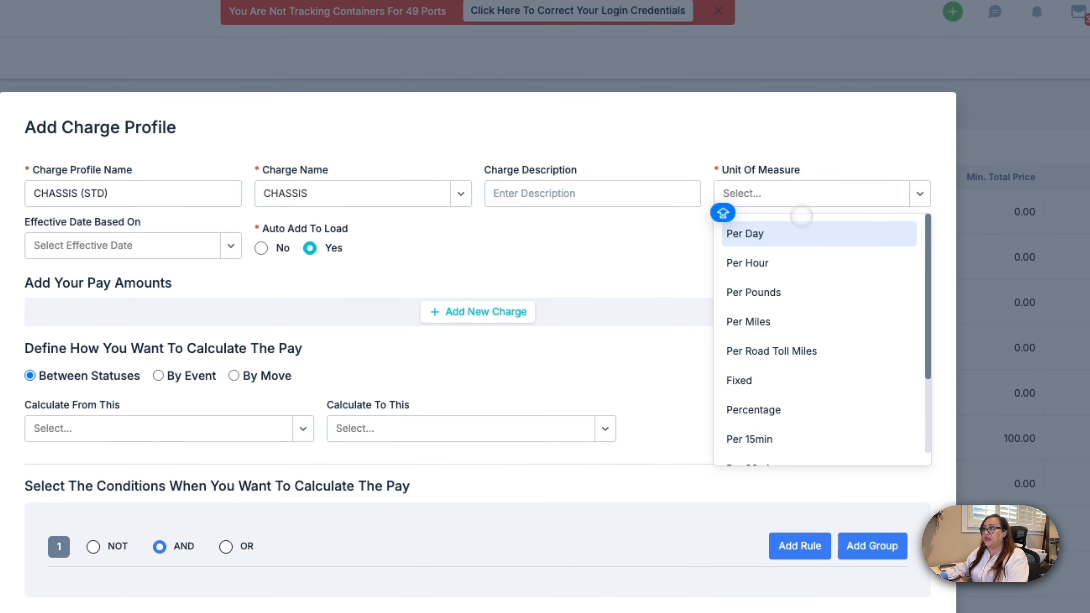
pyautogui.click(785, 234)
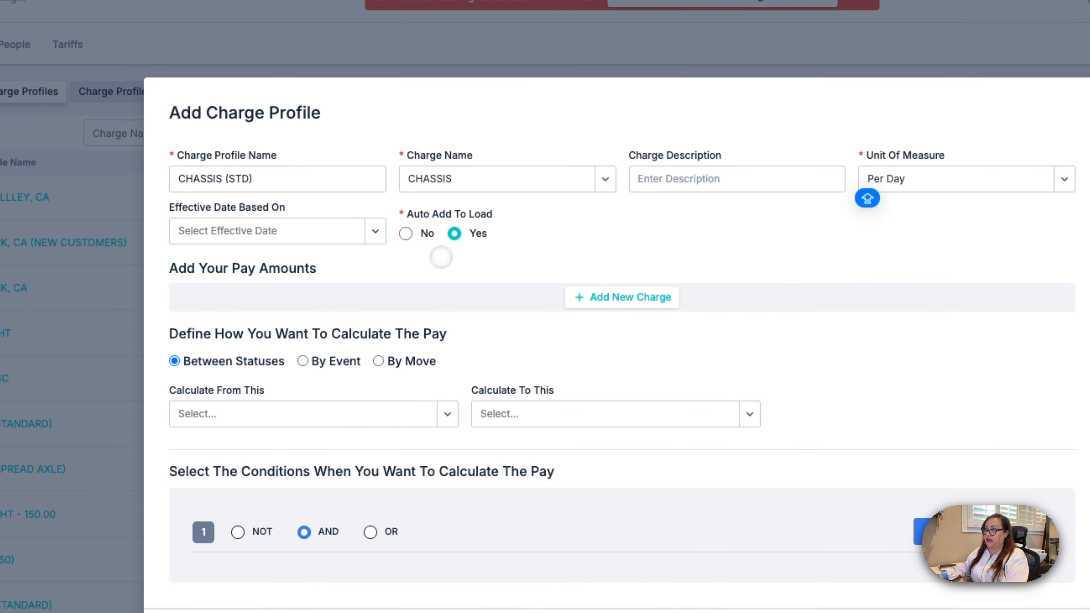
# Step: Add a pay amount row to the chassis profile with an amount of 45.00
pyautogui.click(592, 297)
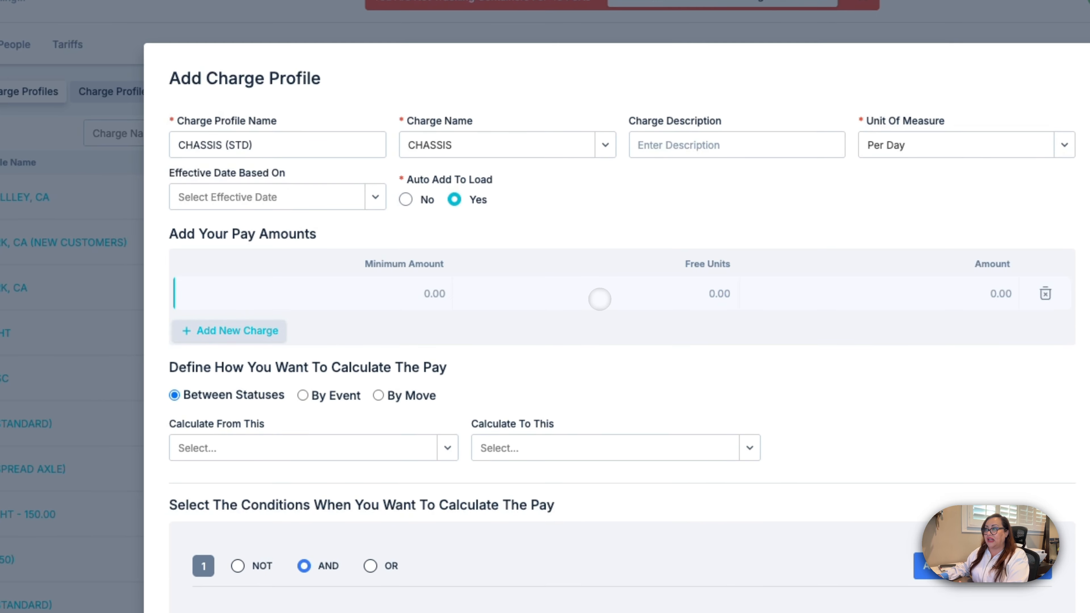
pyautogui.click(409, 293)
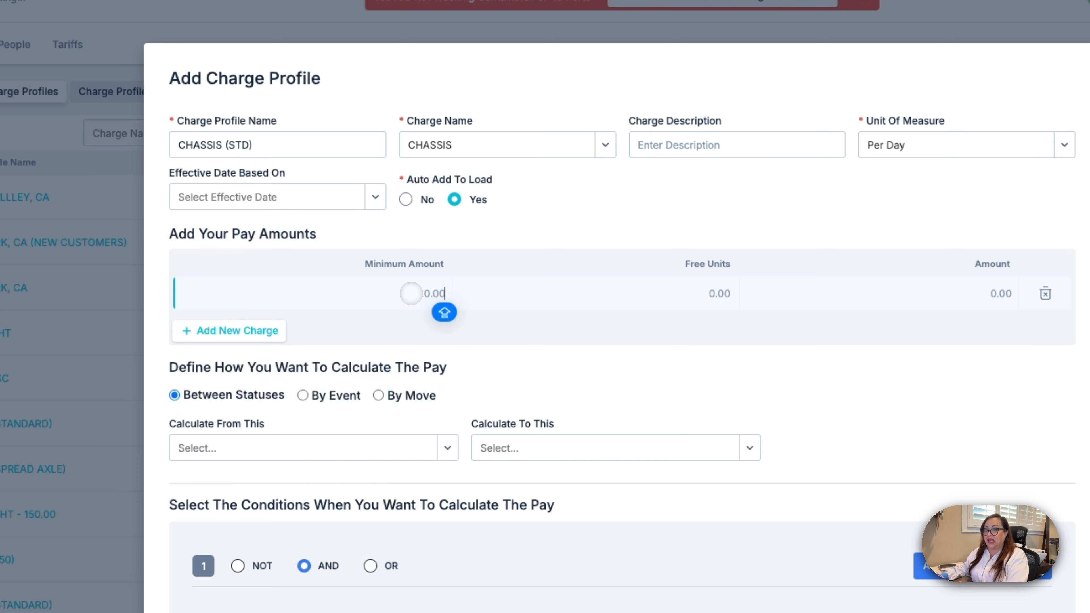
pyautogui.click(410, 294)
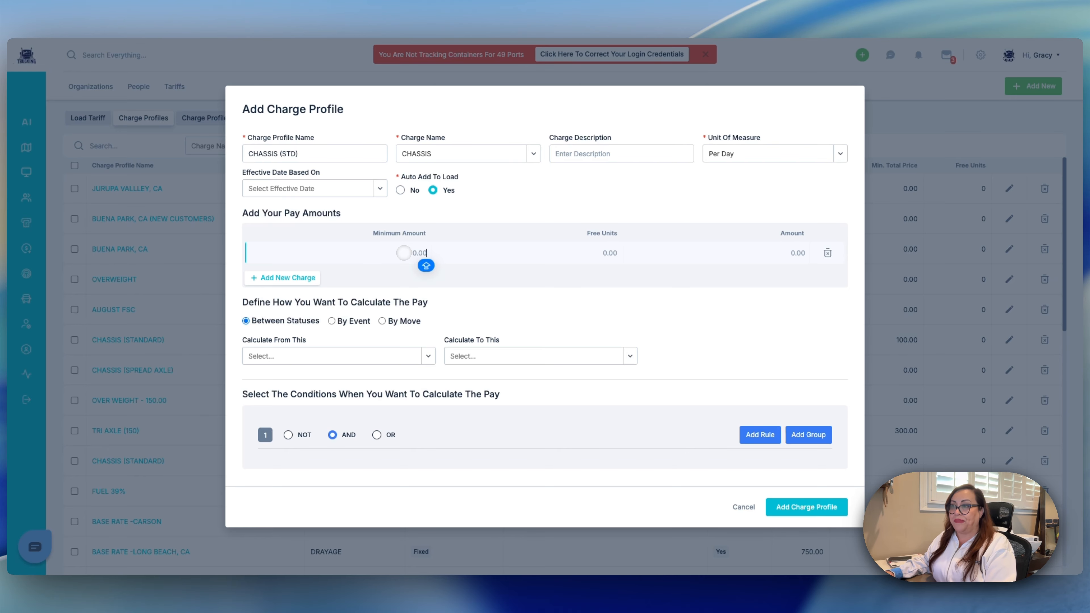
pyautogui.click(798, 257)
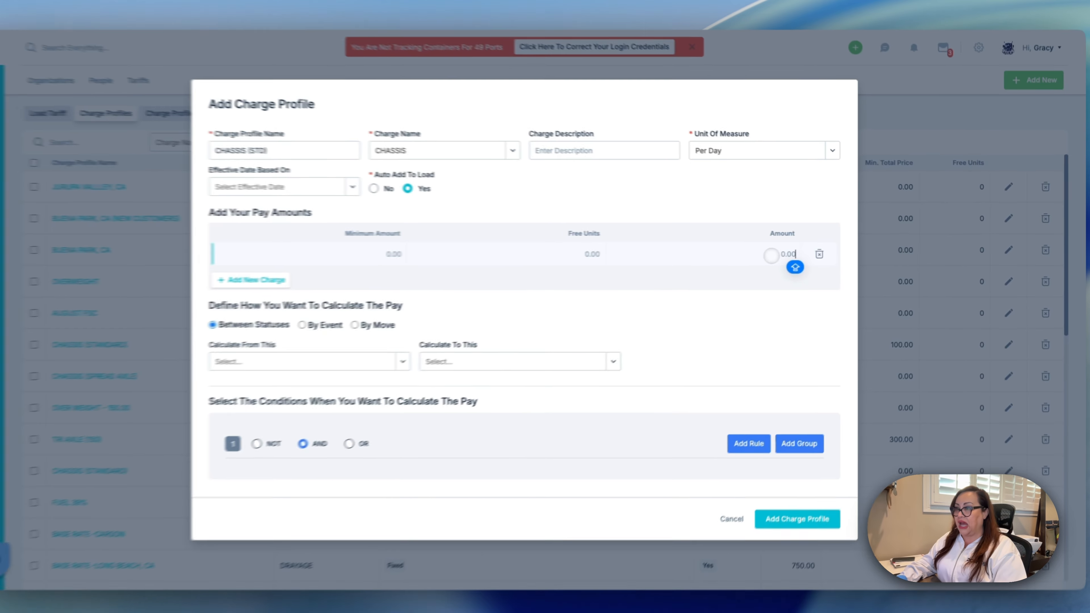
pyautogui.write('45')
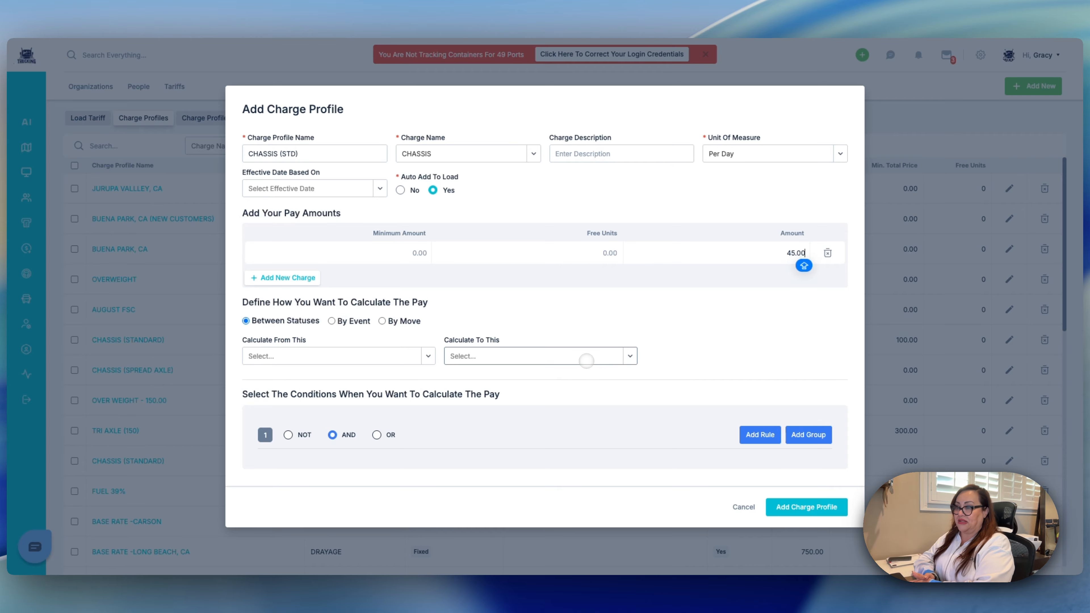
# Step: Set the between-statuses pay calculation to start from ARRIVED AT PICK CONTAINER
pyautogui.click(378, 356)
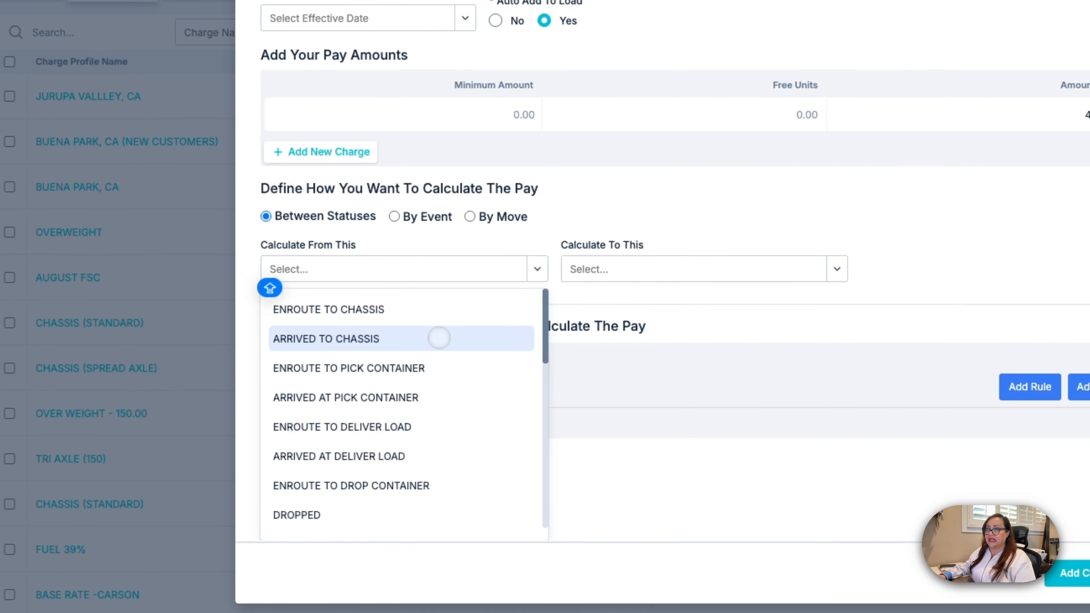
pyautogui.write('ARRIVED AT')
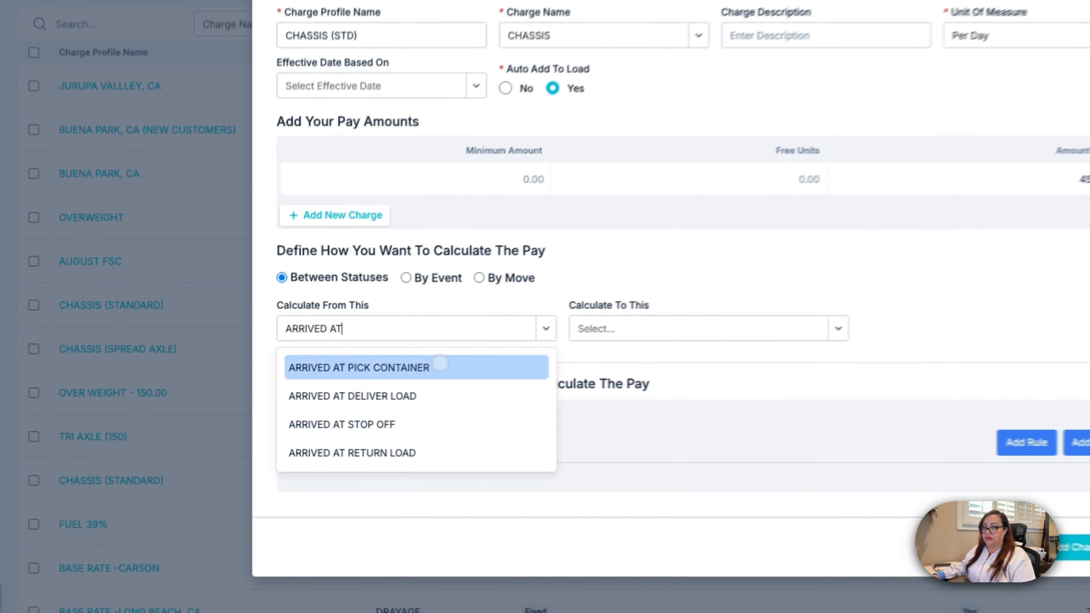
pyautogui.click(440, 363)
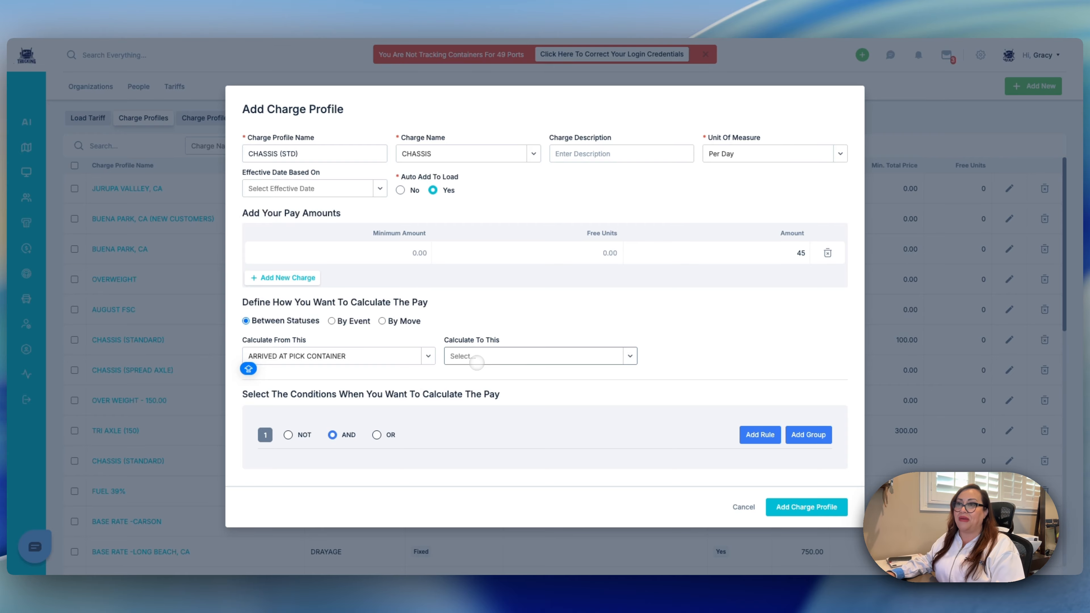
# Step: Set ARRIVED AT RETURN LOAD and COMPLETED as the statuses the chassis pay is calculated to
pyautogui.click(476, 362)
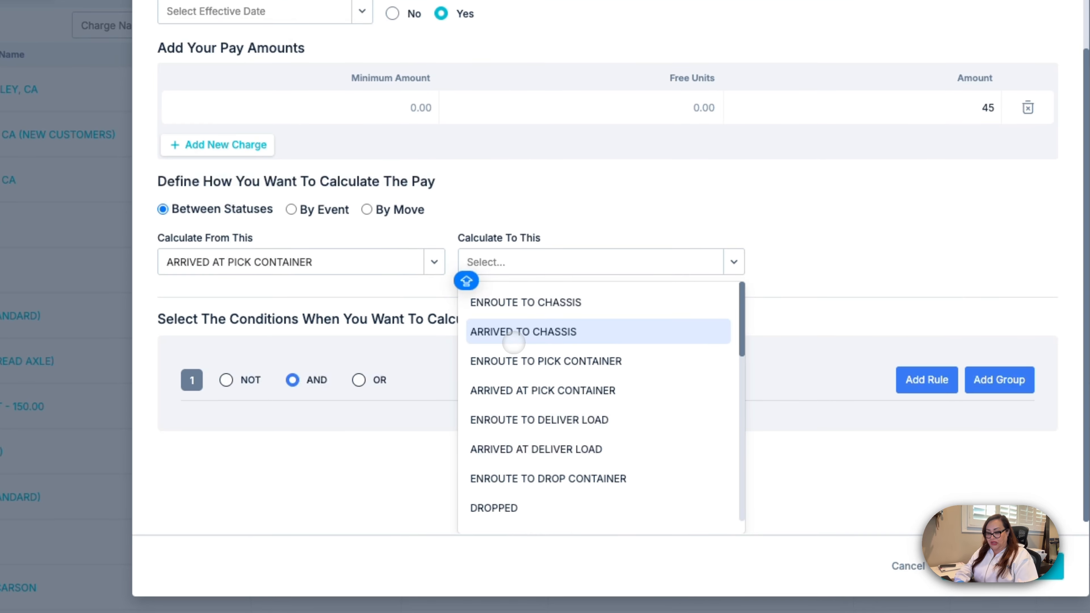
pyautogui.write('ARRIVE4D')
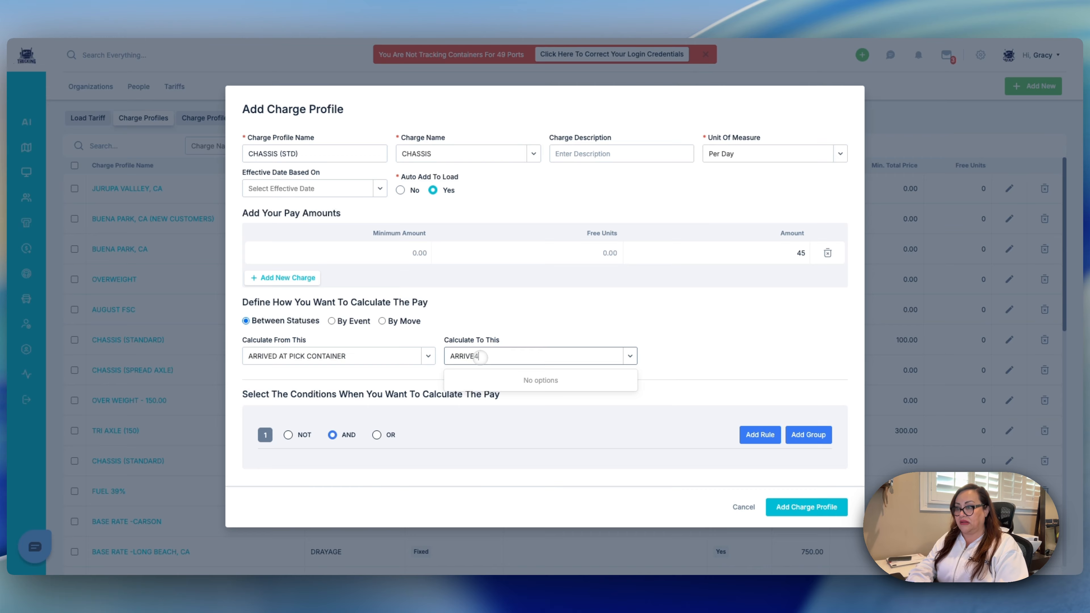
pyautogui.press('BackSpace')
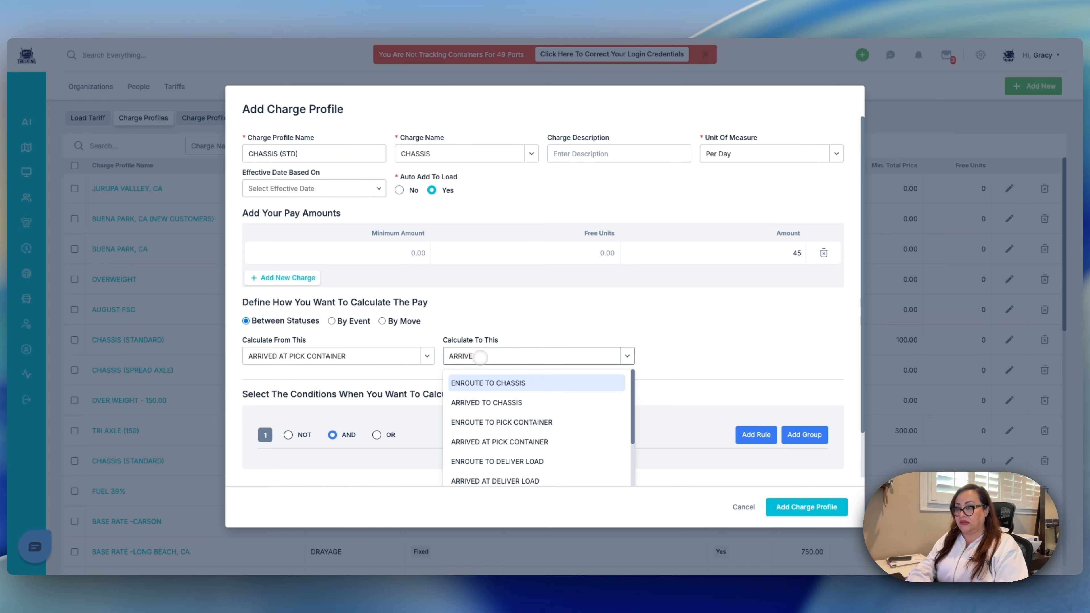
pyautogui.write('AT RE')
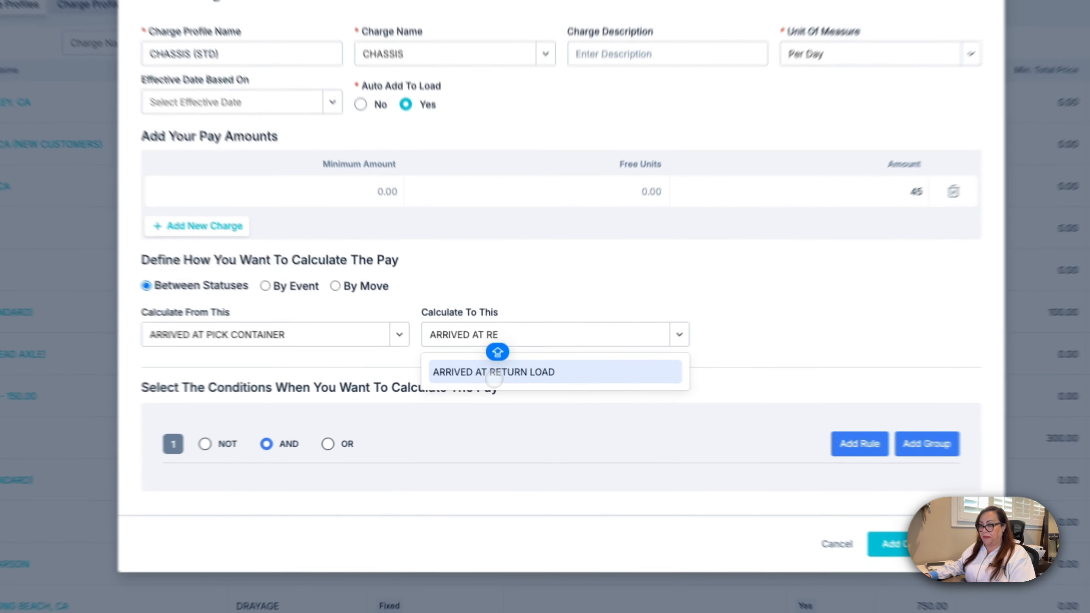
pyautogui.click(494, 372)
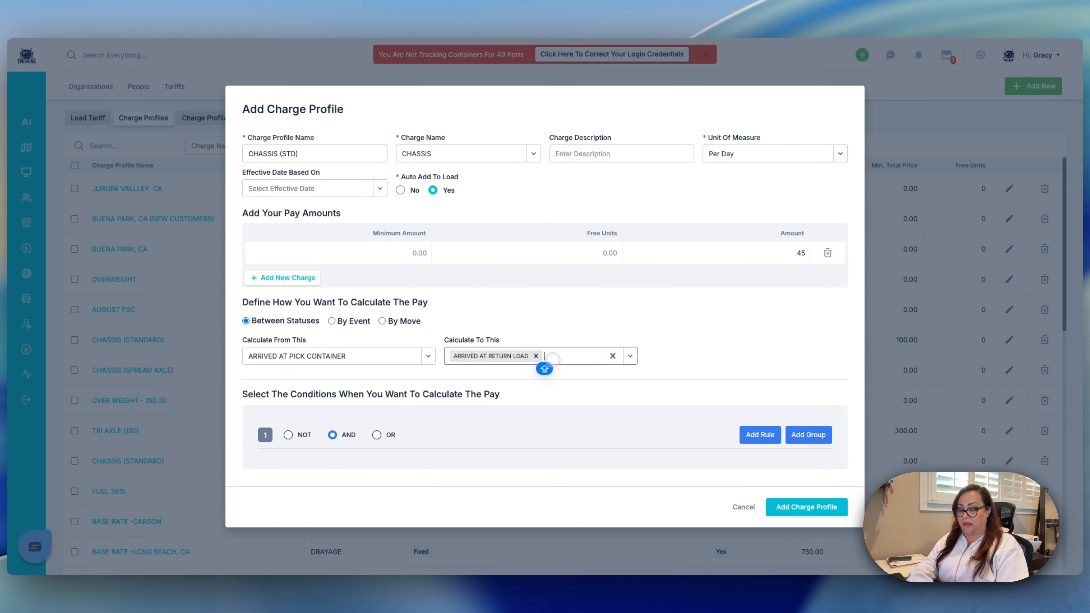
pyautogui.click(554, 359)
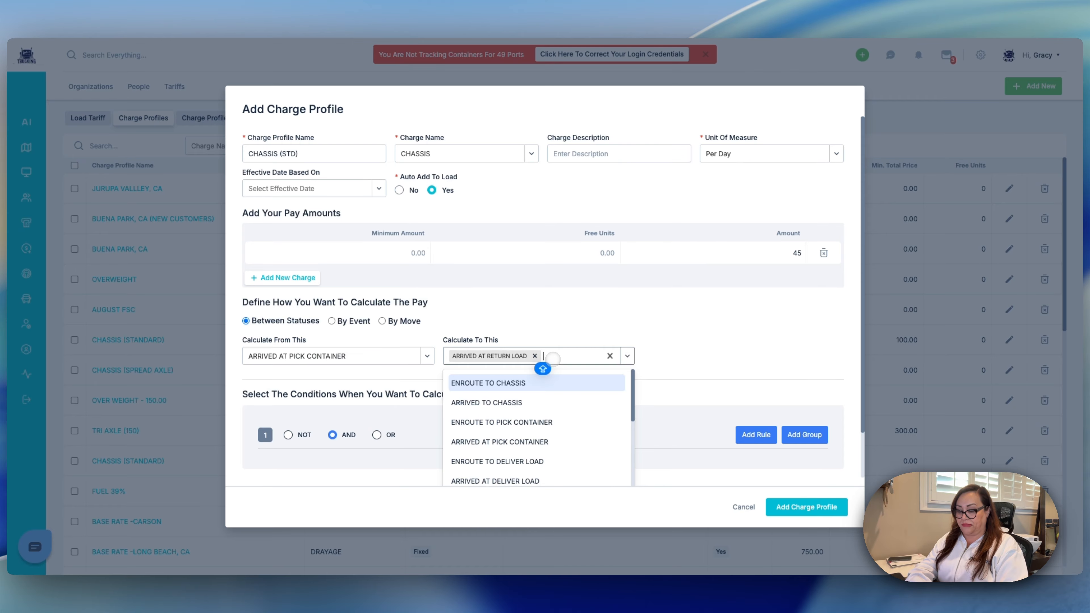
pyautogui.write('COMP')
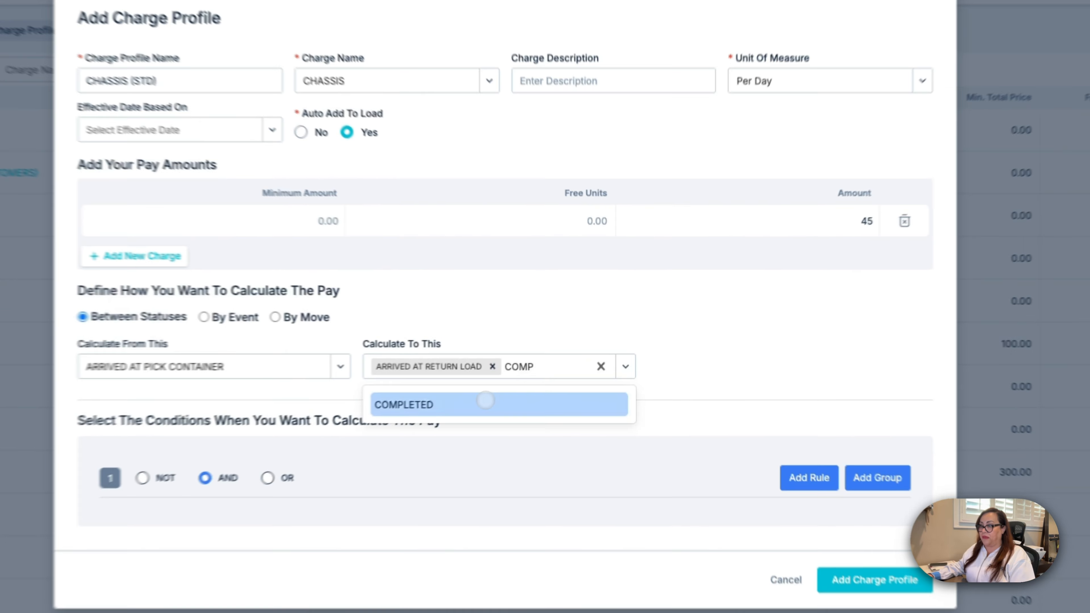
pyautogui.press('Return')
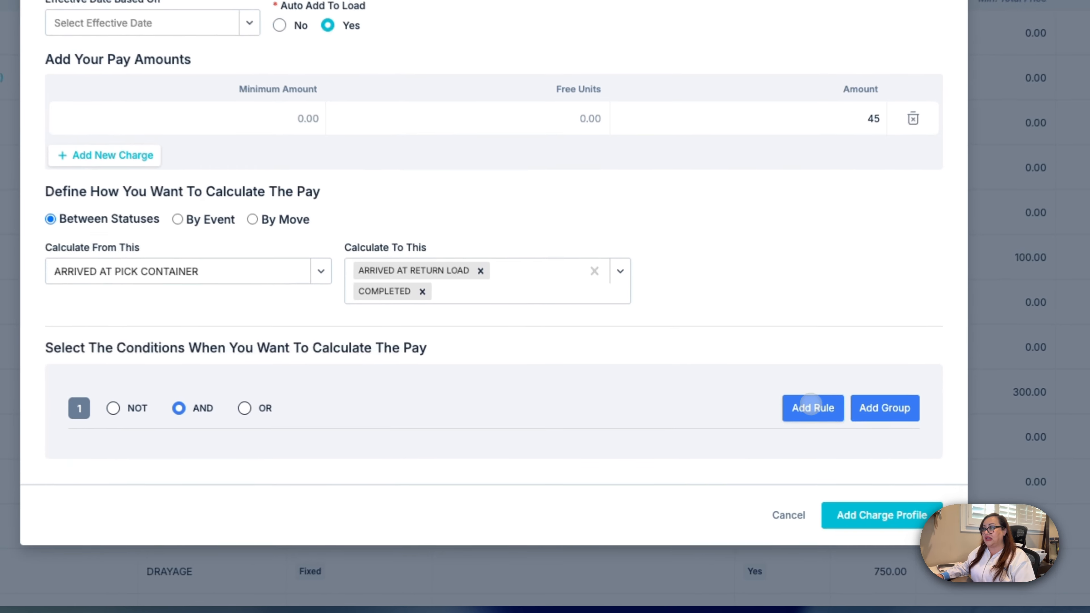
# Step: Add a condition to the chassis profile requiring CHASSIS TYPE to be any in Standard
pyautogui.click(759, 441)
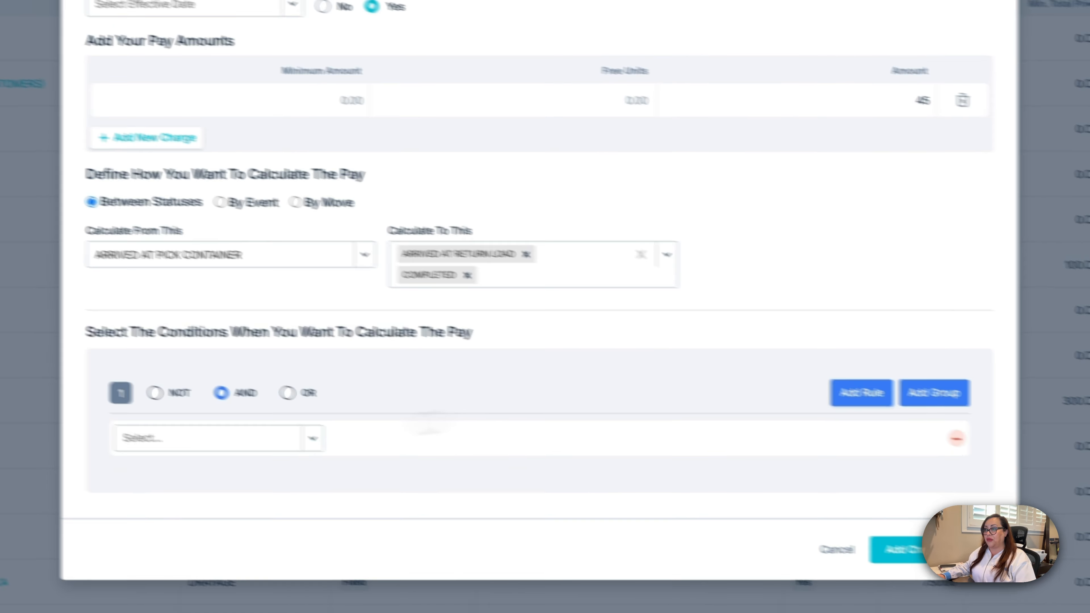
pyautogui.click(348, 468)
pyautogui.write('CHA')
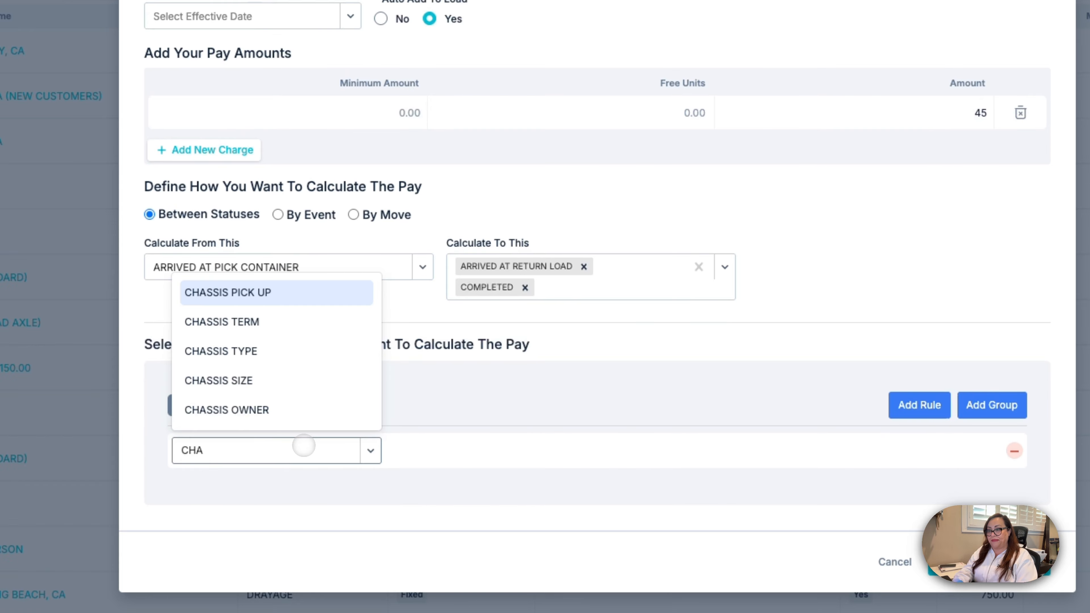
pyautogui.click(296, 353)
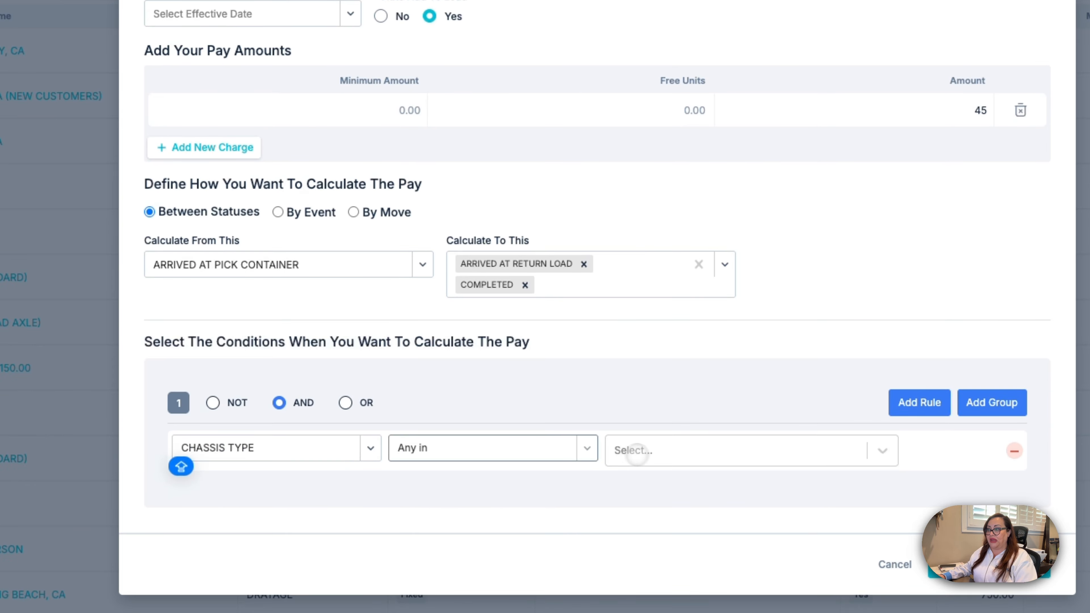
pyautogui.click(637, 453)
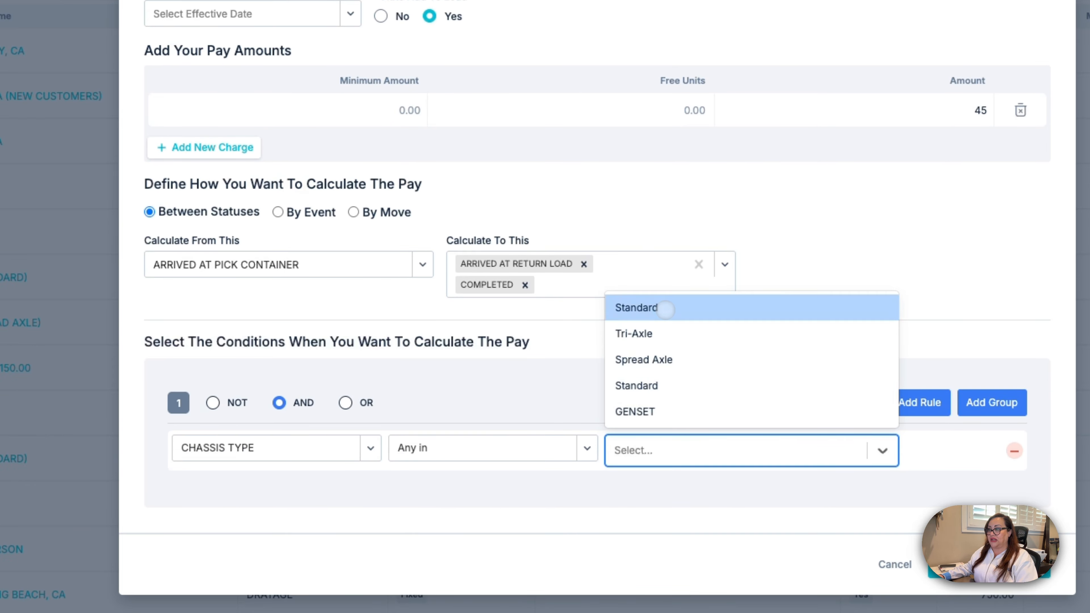
pyautogui.click(665, 309)
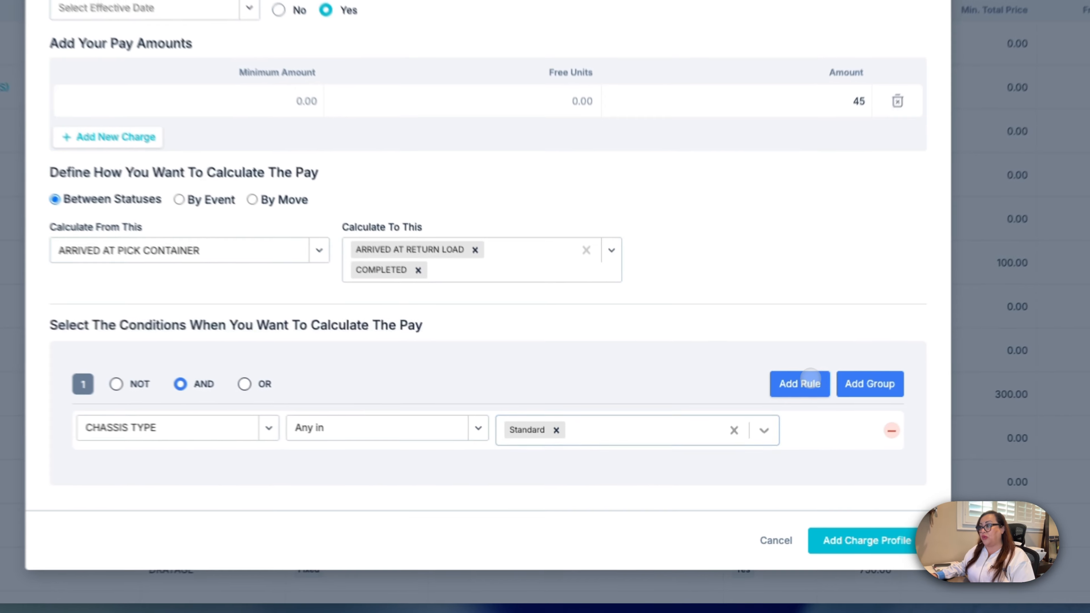
# Step: Add a second condition requiring CHASSIS OWNER to be any in GLR CHASSIS, and save the new charge profile
pyautogui.click(759, 423)
pyautogui.click(340, 486)
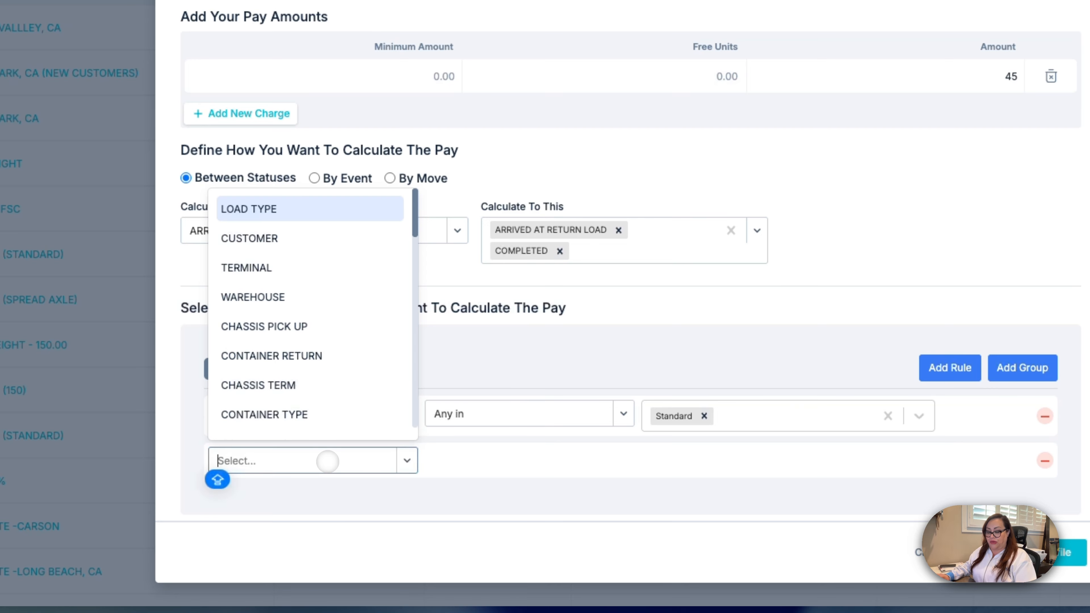
pyautogui.write('CHA')
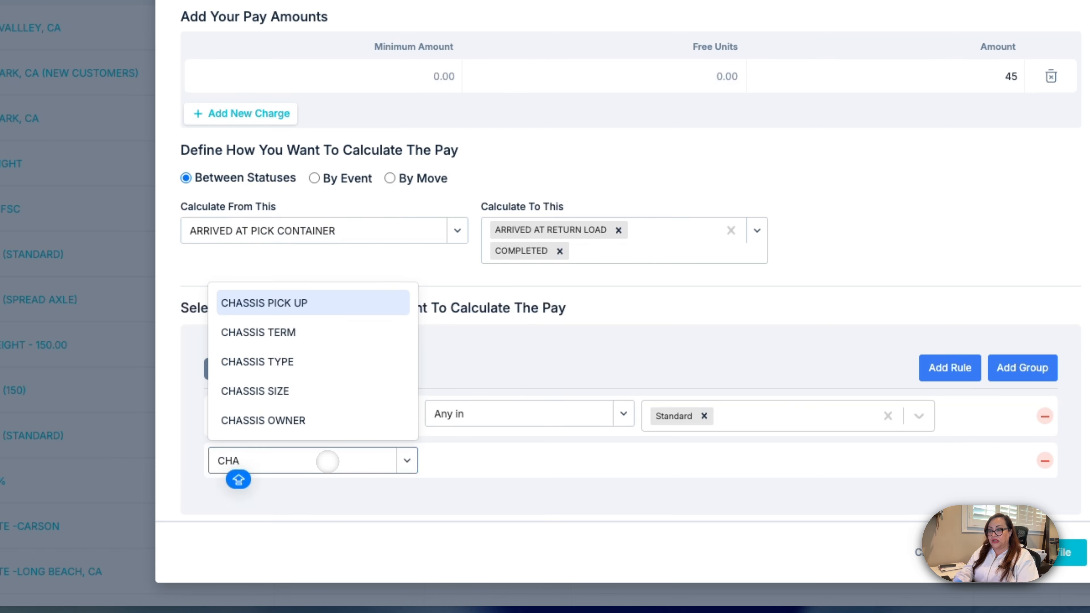
pyautogui.click(310, 421)
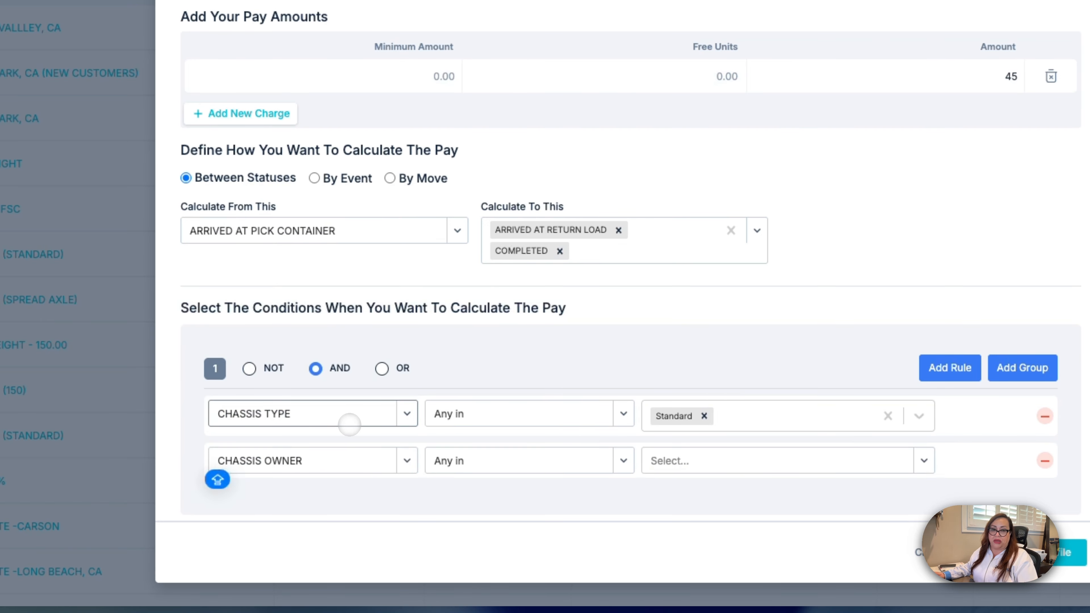
pyautogui.click(656, 461)
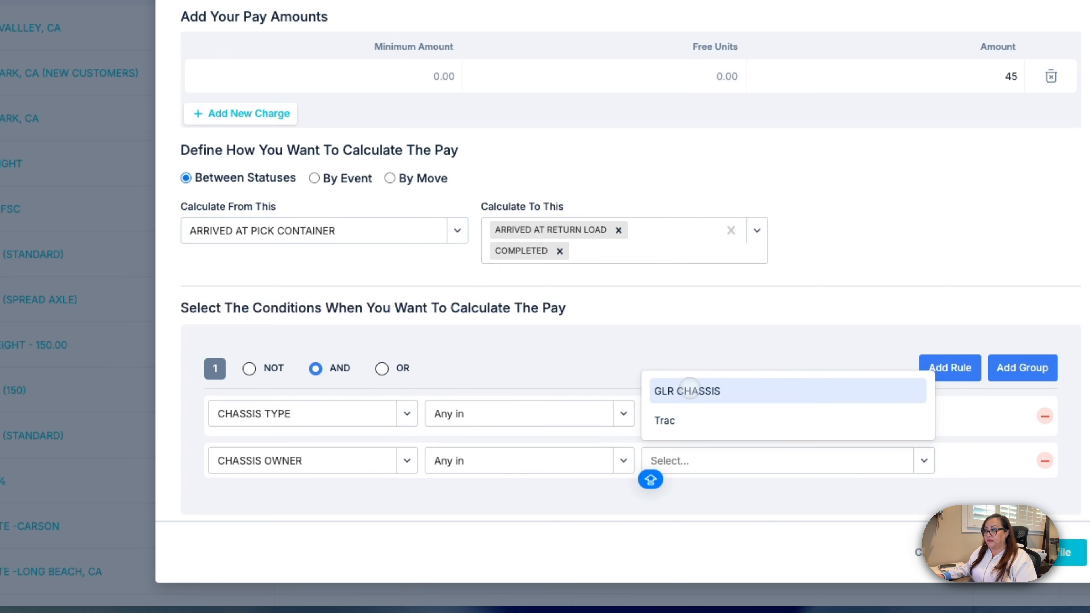
pyautogui.click(686, 391)
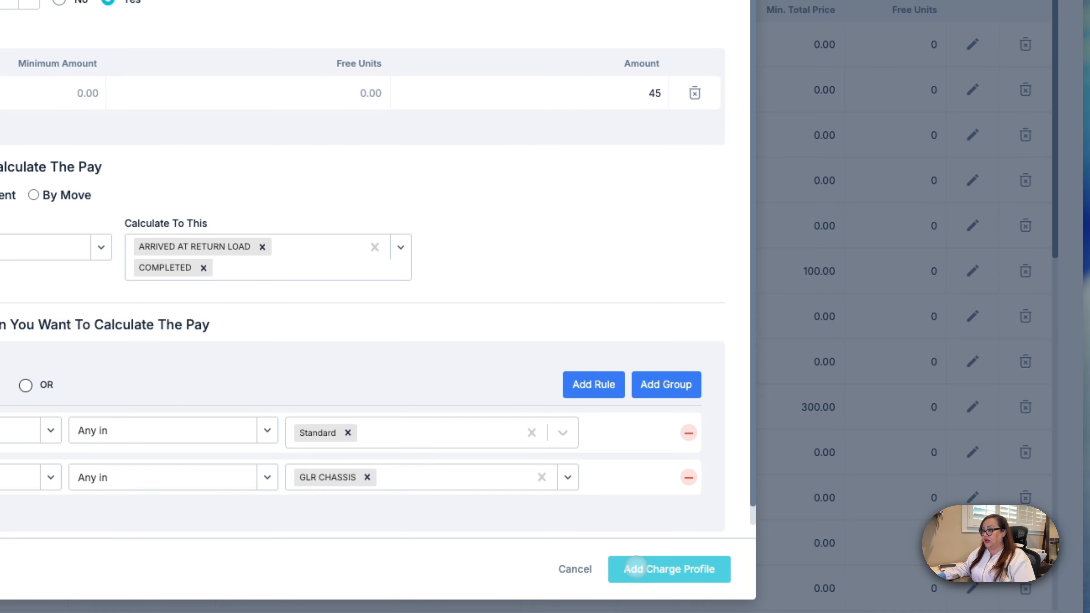
pyautogui.click(635, 569)
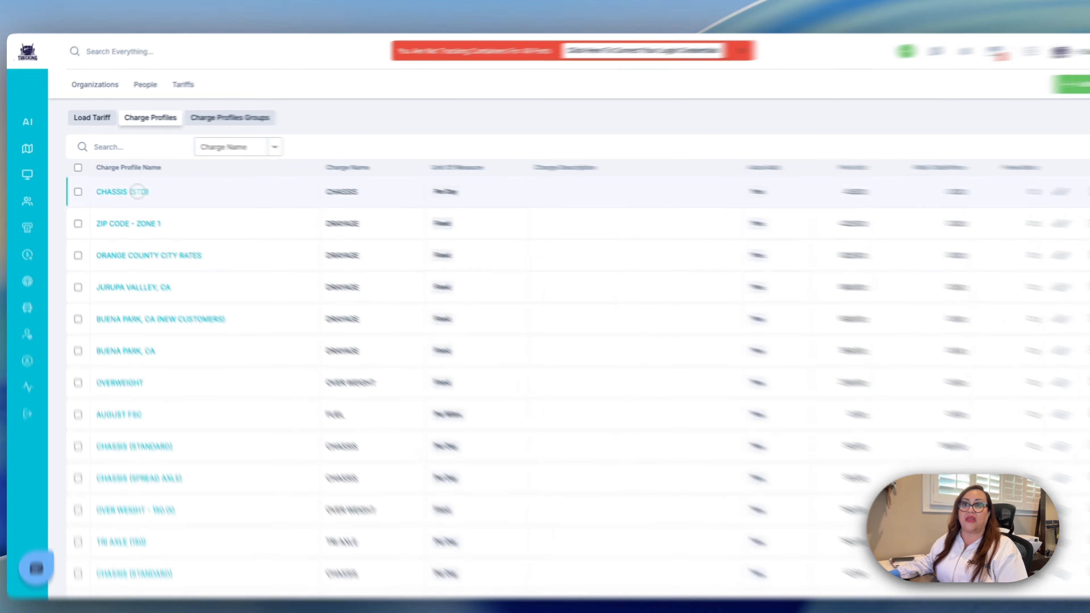
# Step: Clone the CHASSIS (STD) charge profile and name the copy CHASSIS (STD) TRAC
pyautogui.click(131, 188)
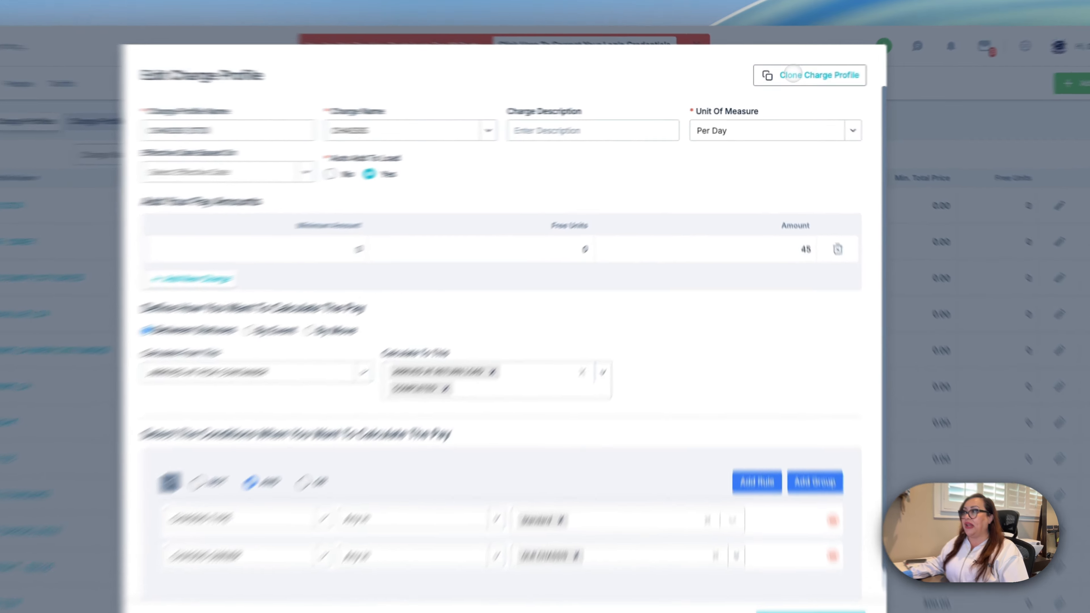
pyautogui.click(787, 79)
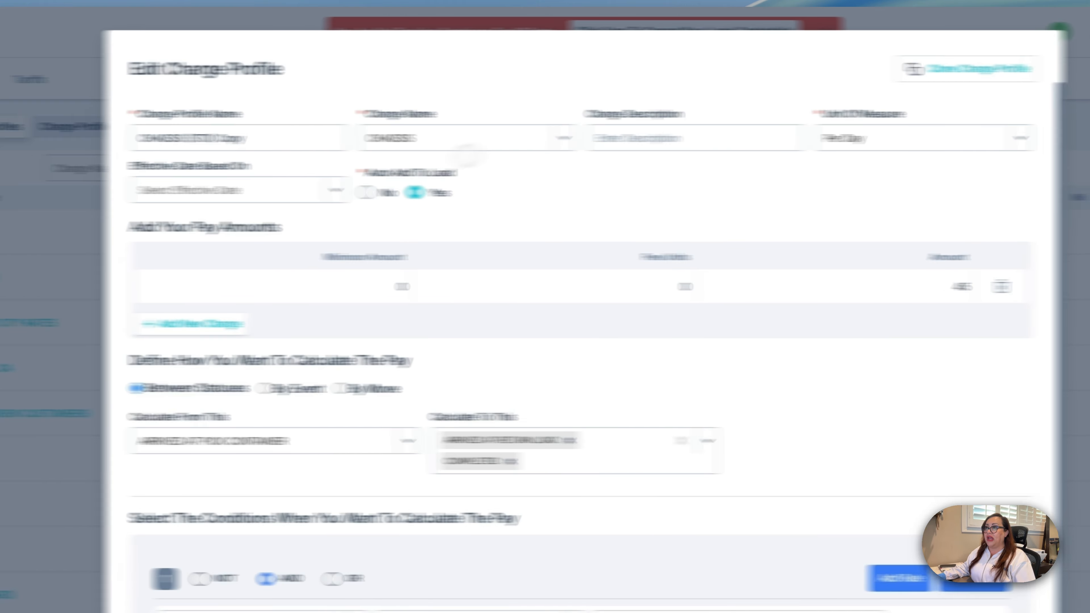
pyautogui.click(122, 135)
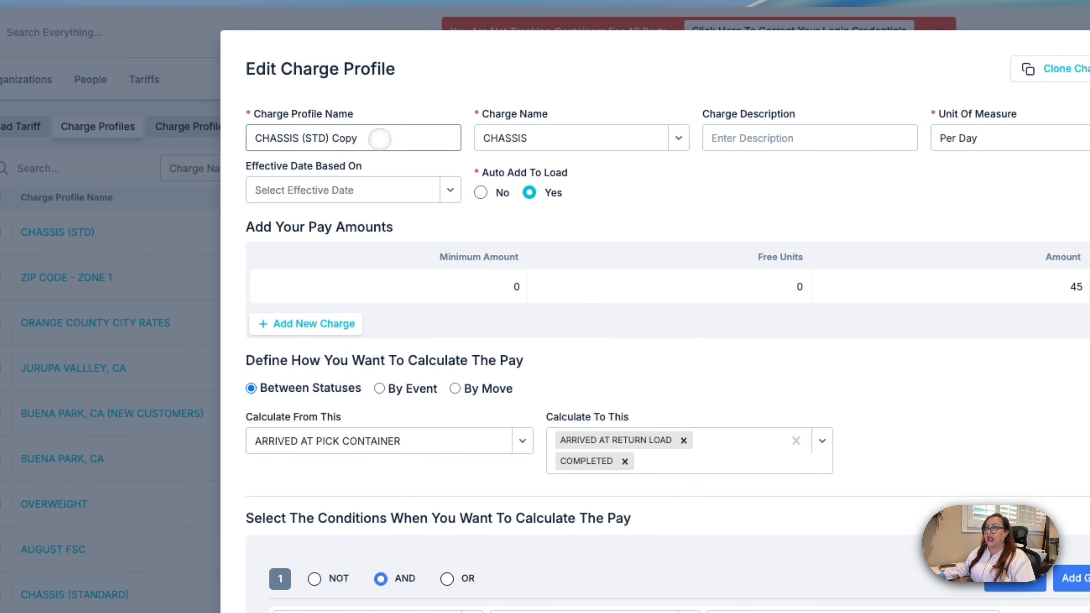
pyautogui.press('BackSpace')
pyautogui.press('BackSpace')
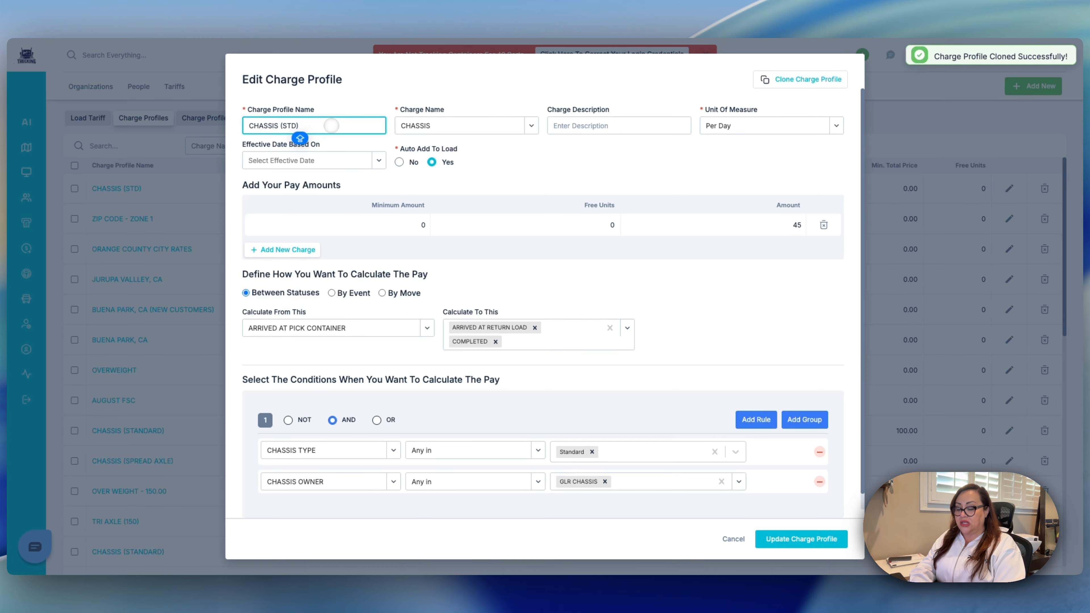
pyautogui.write('TRAD')
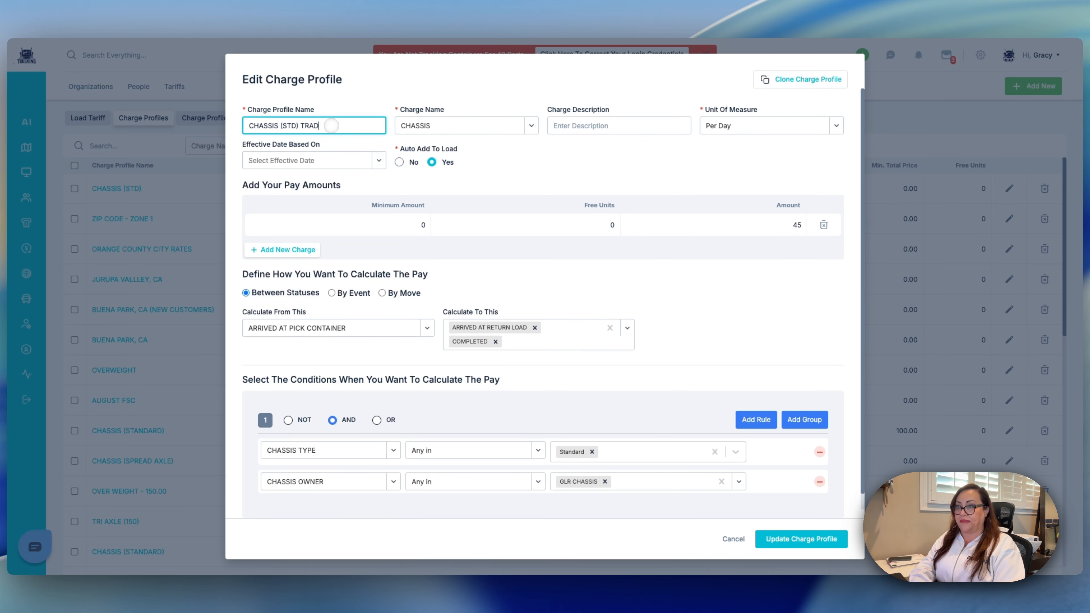
pyautogui.press('BackSpace')
pyautogui.write('C')
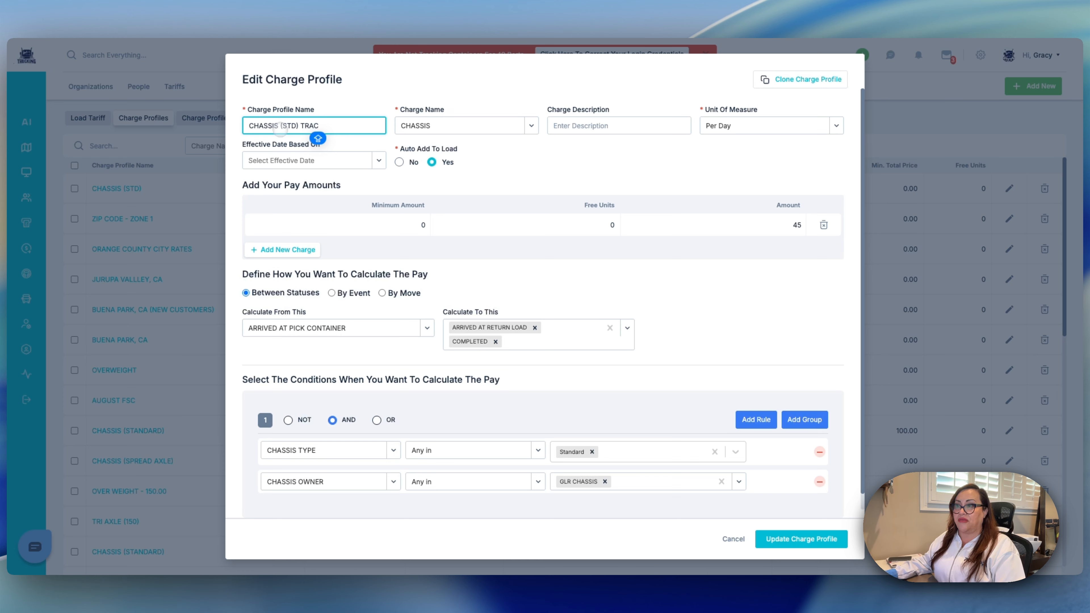
# Step: Set the cloned profile's amount to 47.50 and replace its CHASSIS OWNER condition value with Trac
pyautogui.doubleClick(779, 224)
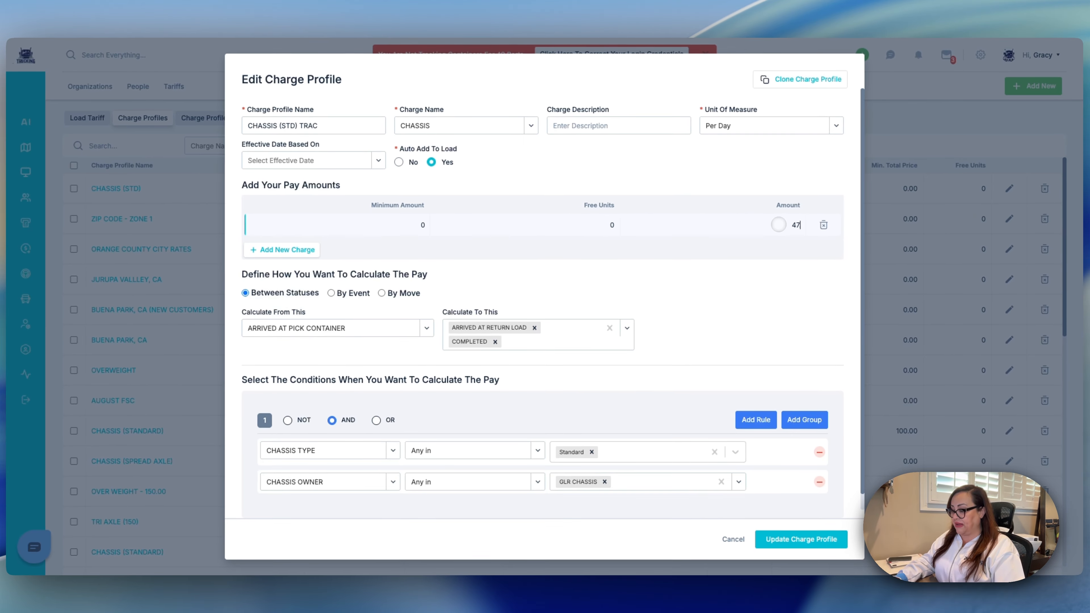
pyautogui.write('47.50')
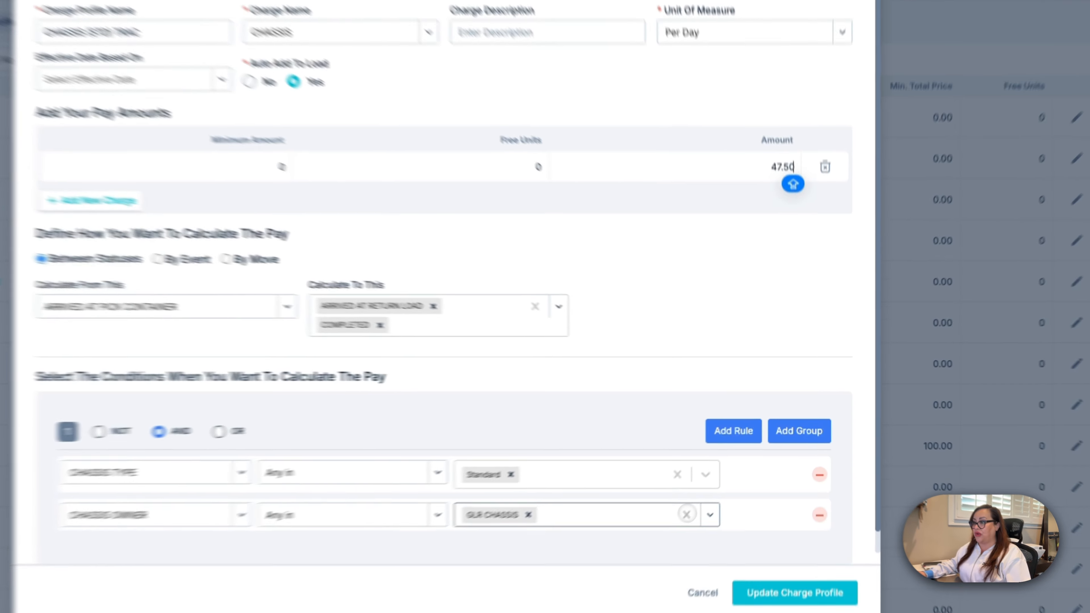
pyautogui.click(721, 481)
pyautogui.click(678, 480)
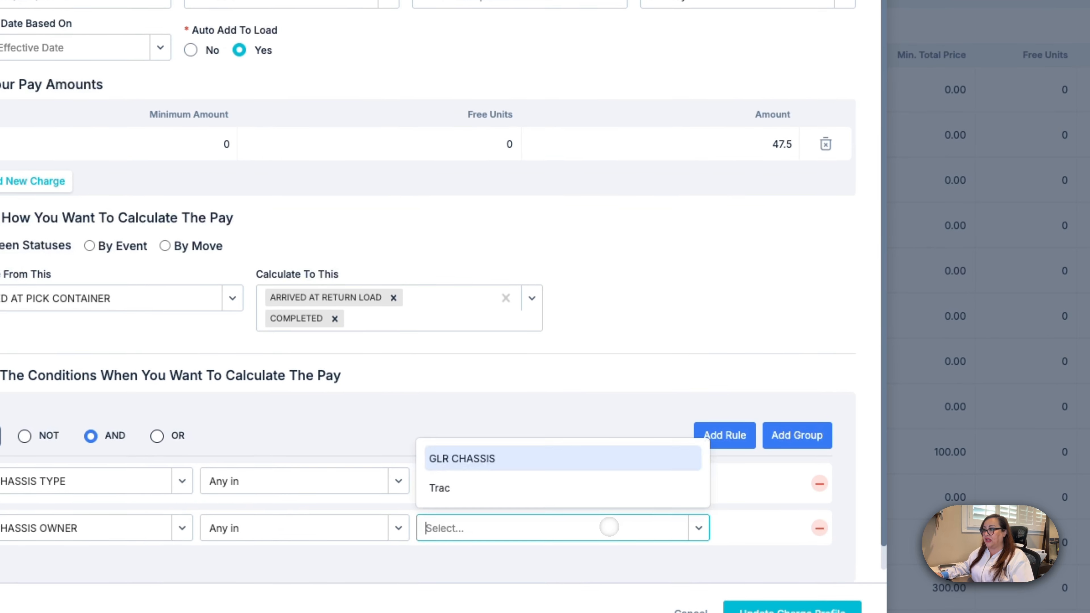
pyautogui.click(489, 489)
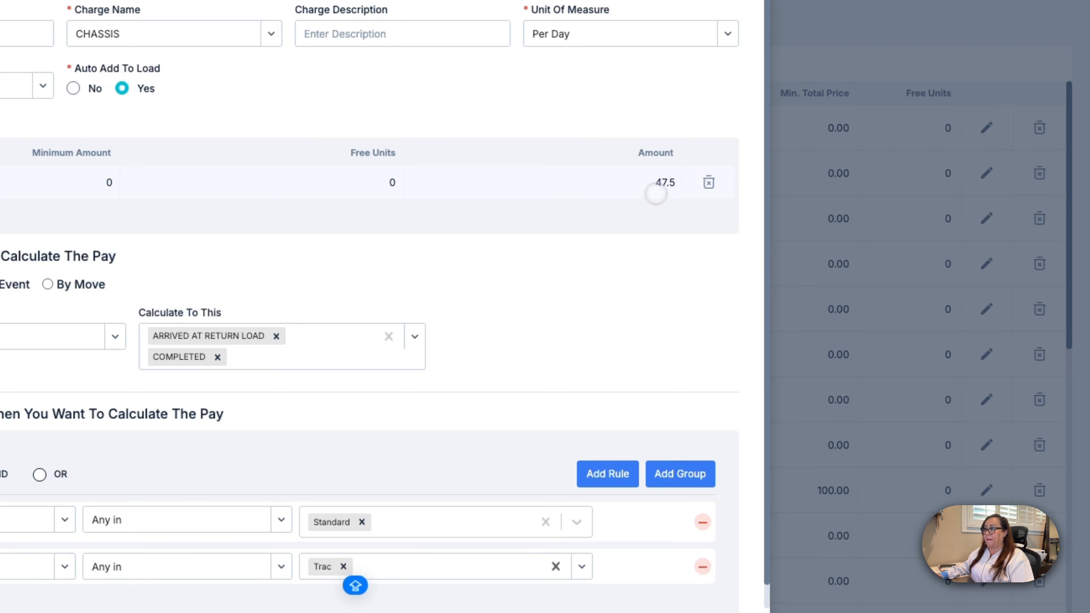
# Step: Save the updated CHASSIS (STD) TRAC profile and reload the charge profiles list
pyautogui.doubleClick(665, 193)
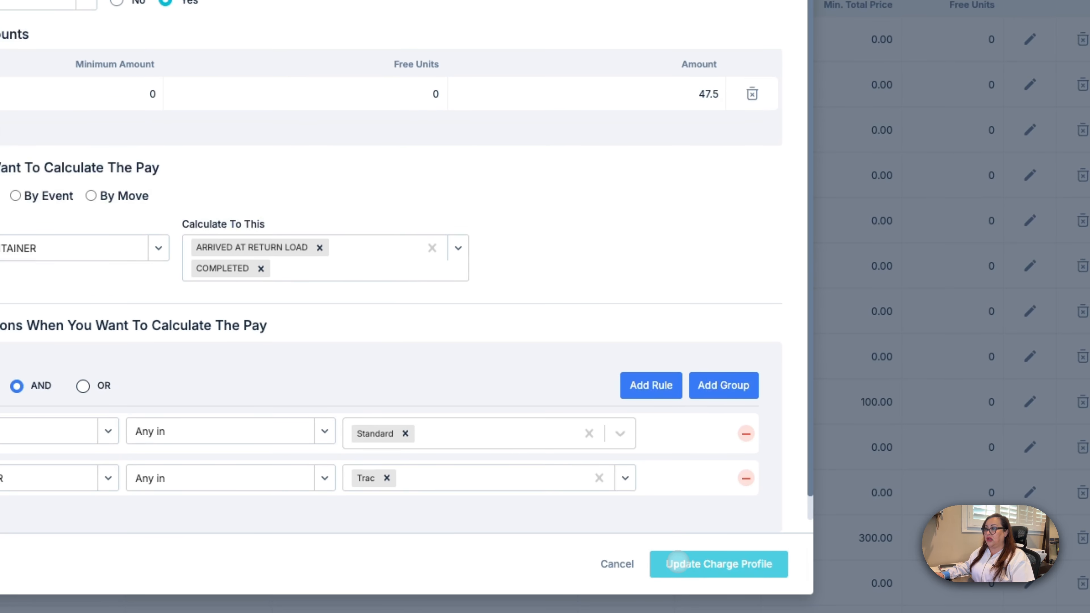
pyautogui.click(682, 563)
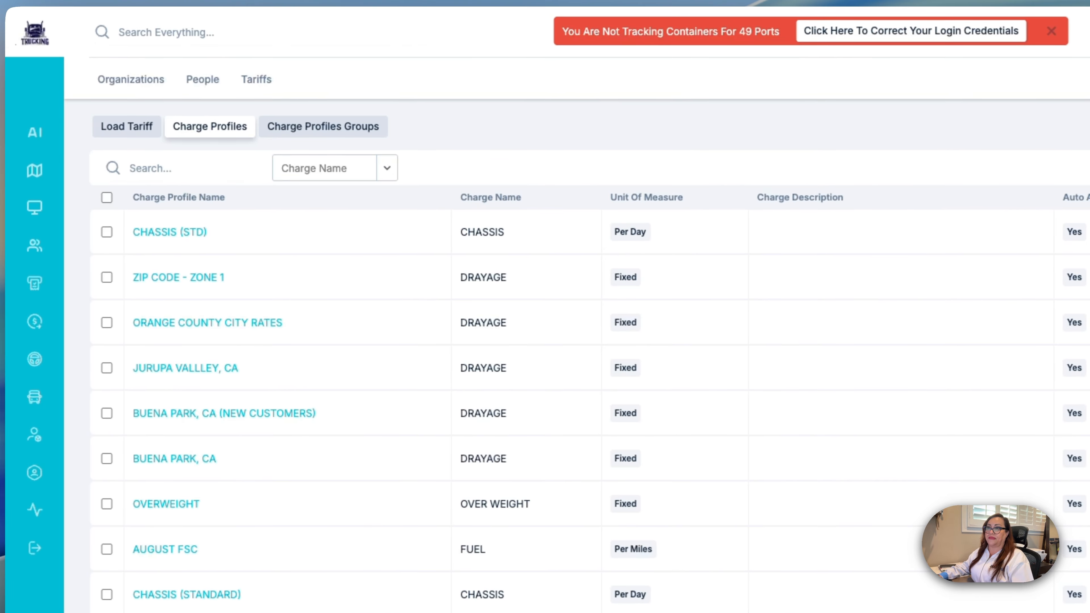
pyautogui.press('super+r')
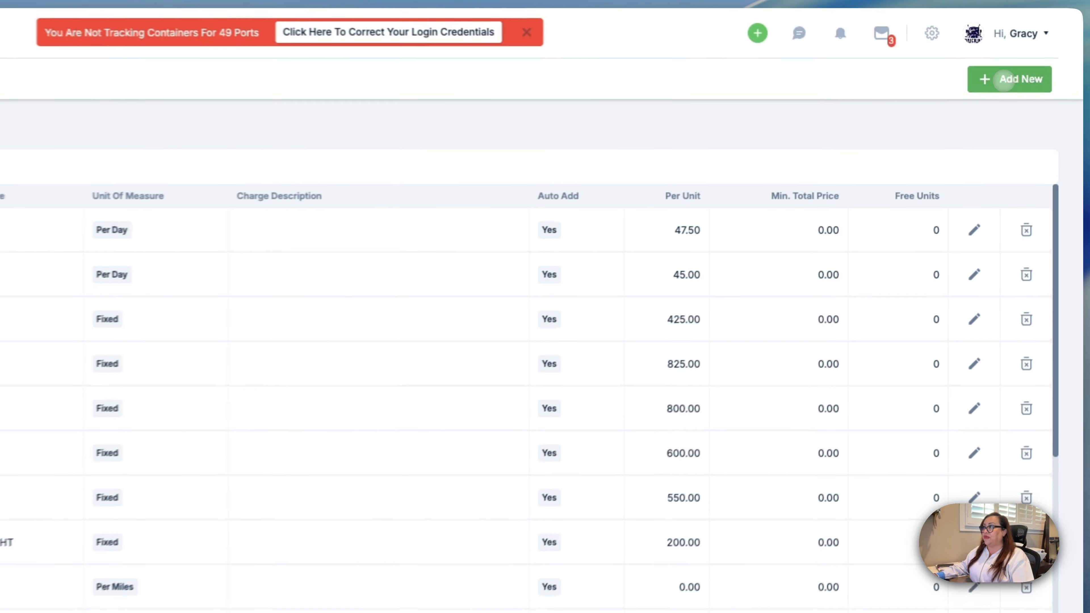
# Step: Start a new charge profile named FUEL 37%
pyautogui.click(1033, 86)
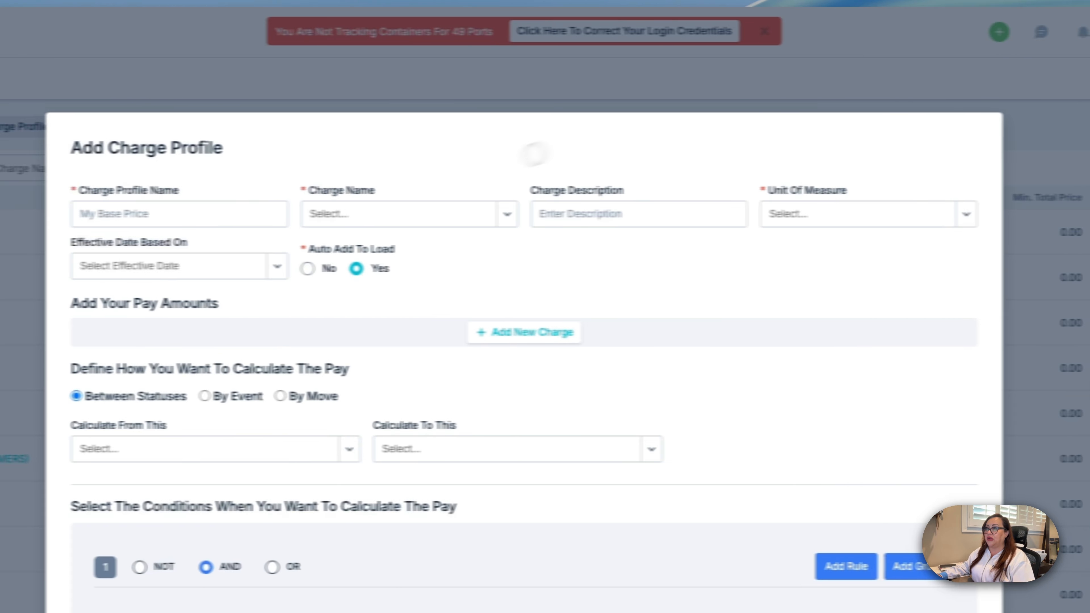
pyautogui.click(3, 208)
pyautogui.write('F')
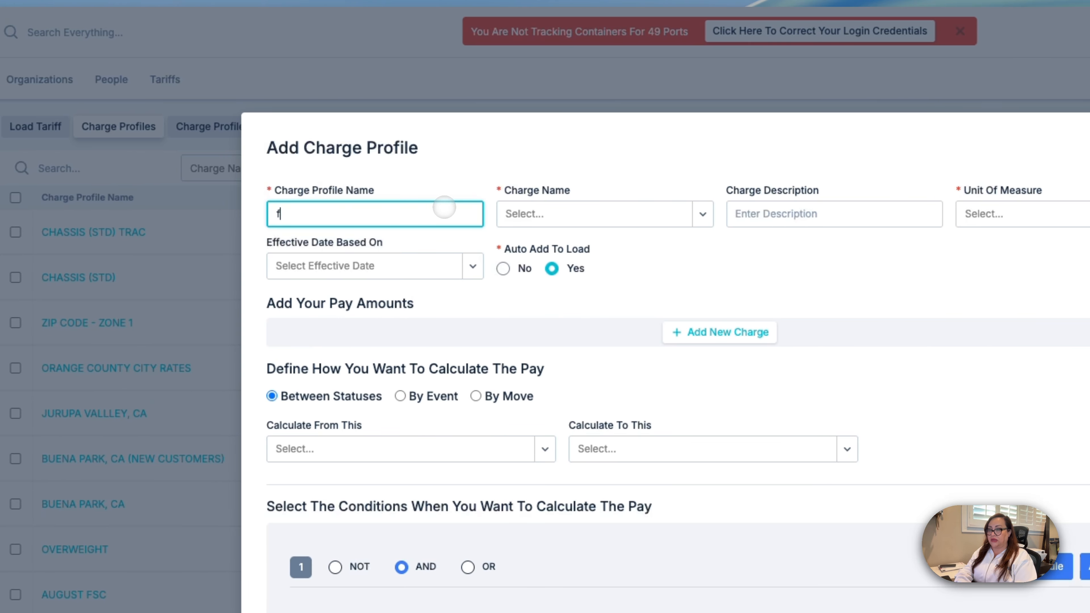
pyautogui.press('BackSpace')
pyautogui.write('FU')
pyautogui.write('EL  ')
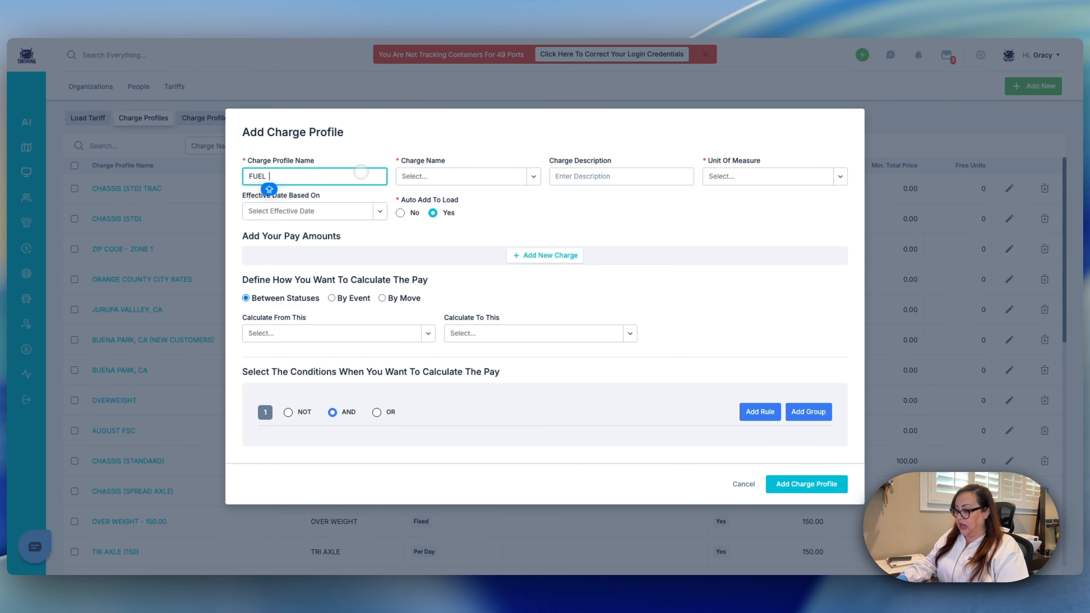
pyautogui.write('37')
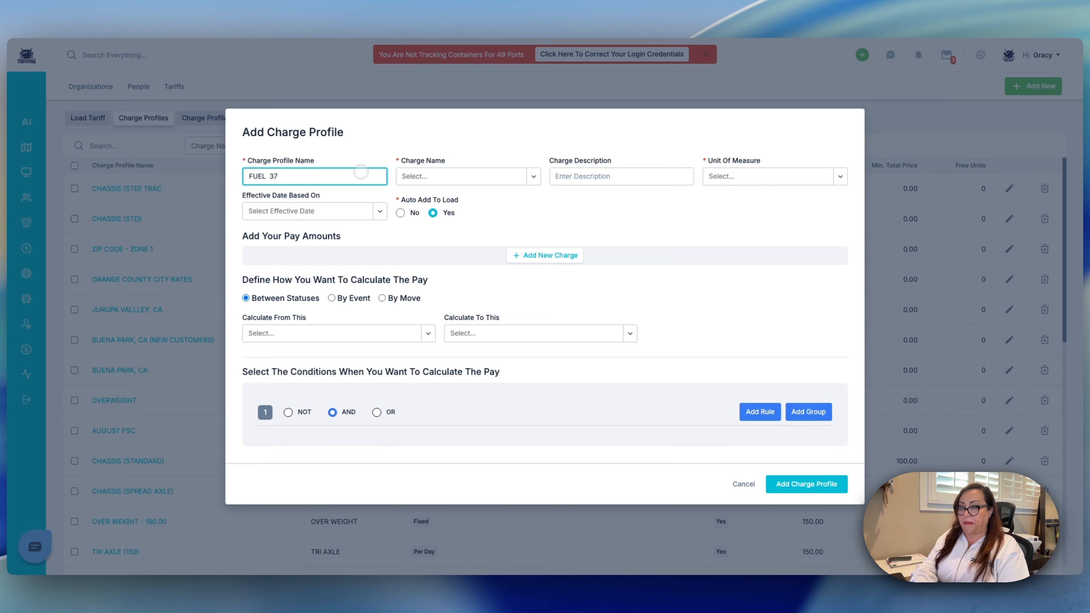
pyautogui.write('%')
# Step: Set the fuel profile's charge name to FUEL and its unit of measure to Percentage
pyautogui.click(427, 176)
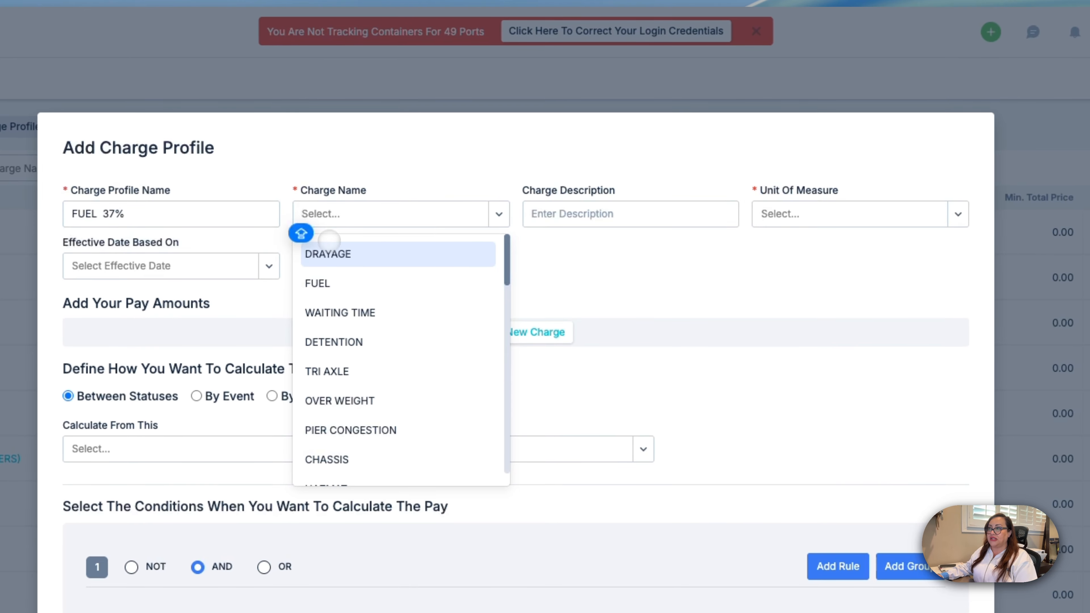
pyautogui.click(320, 282)
pyautogui.click(534, 206)
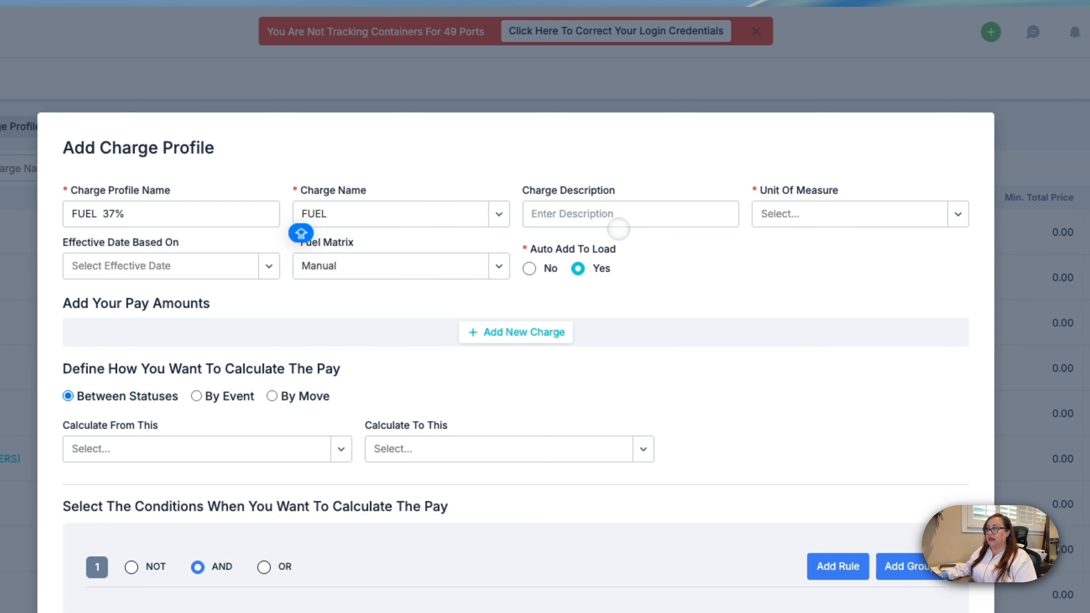
pyautogui.click(810, 213)
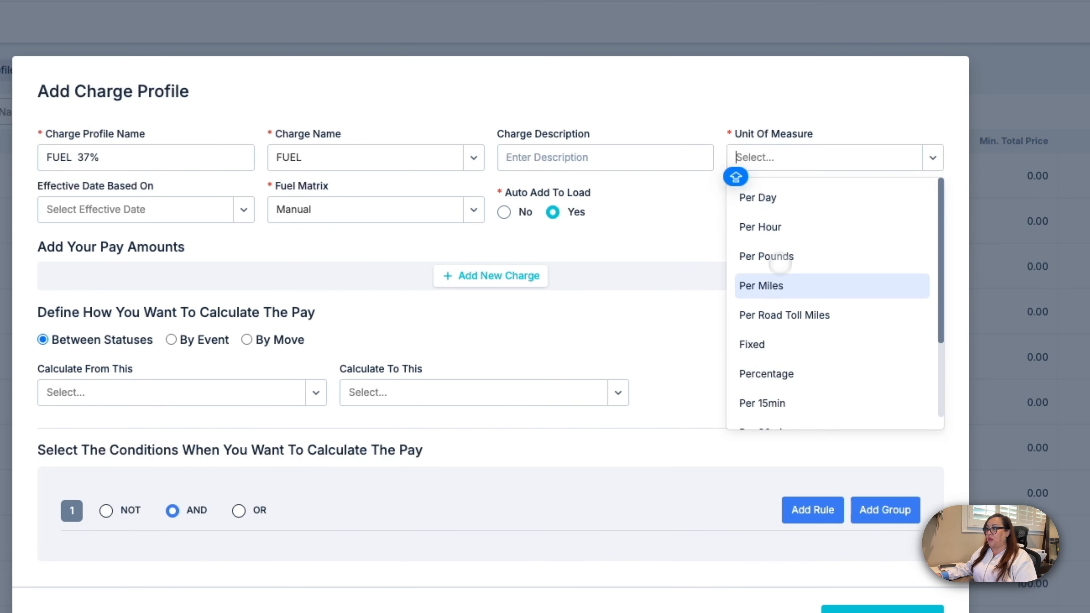
pyautogui.click(772, 373)
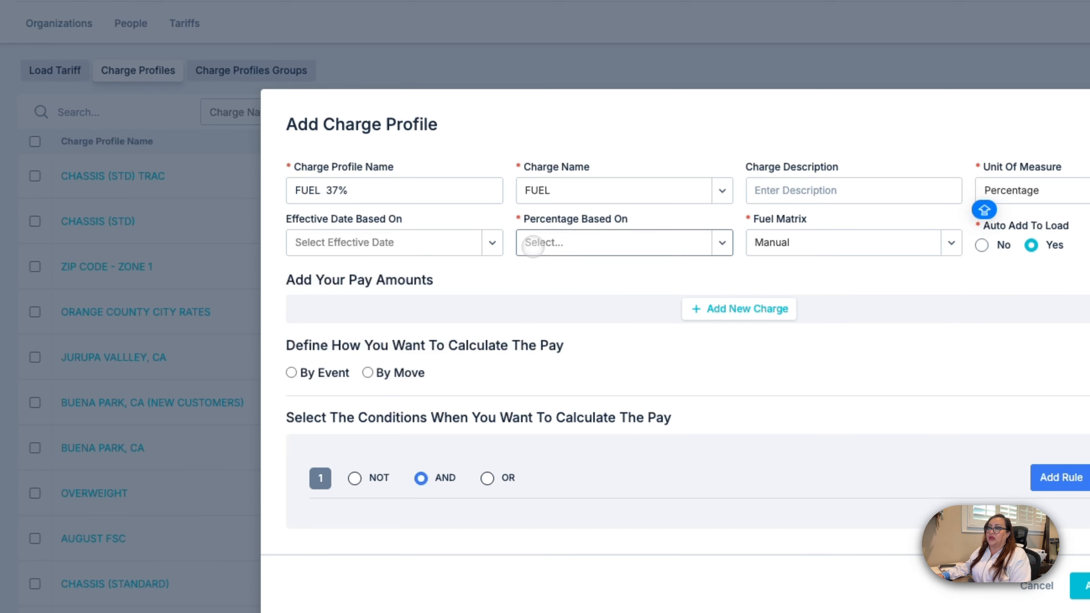
# Step: Base the fuel profile's effective date on CURRENT DATE
pyautogui.click(322, 241)
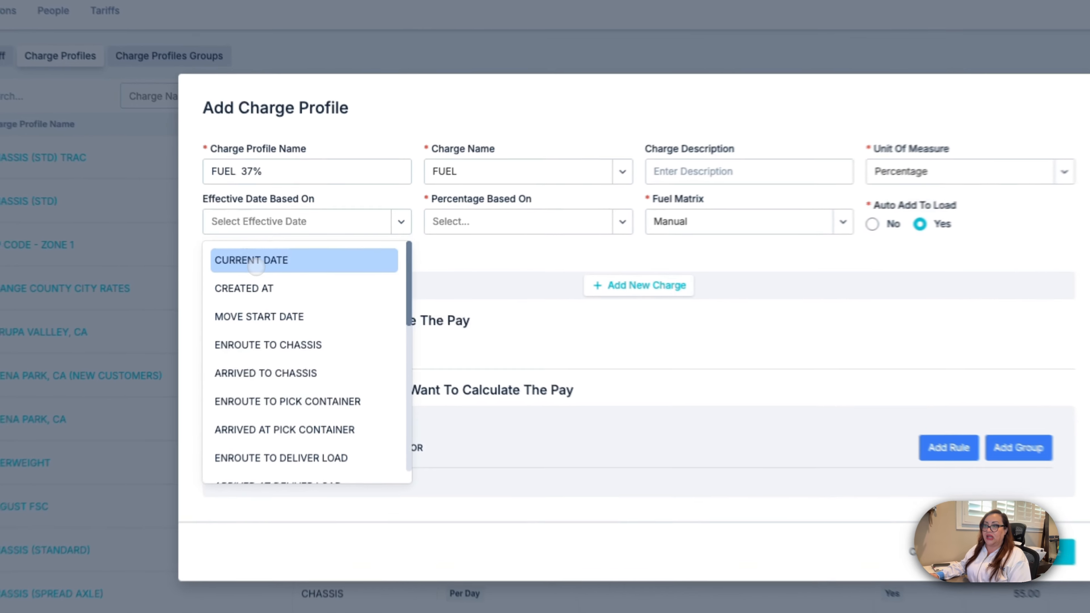
pyautogui.click(279, 262)
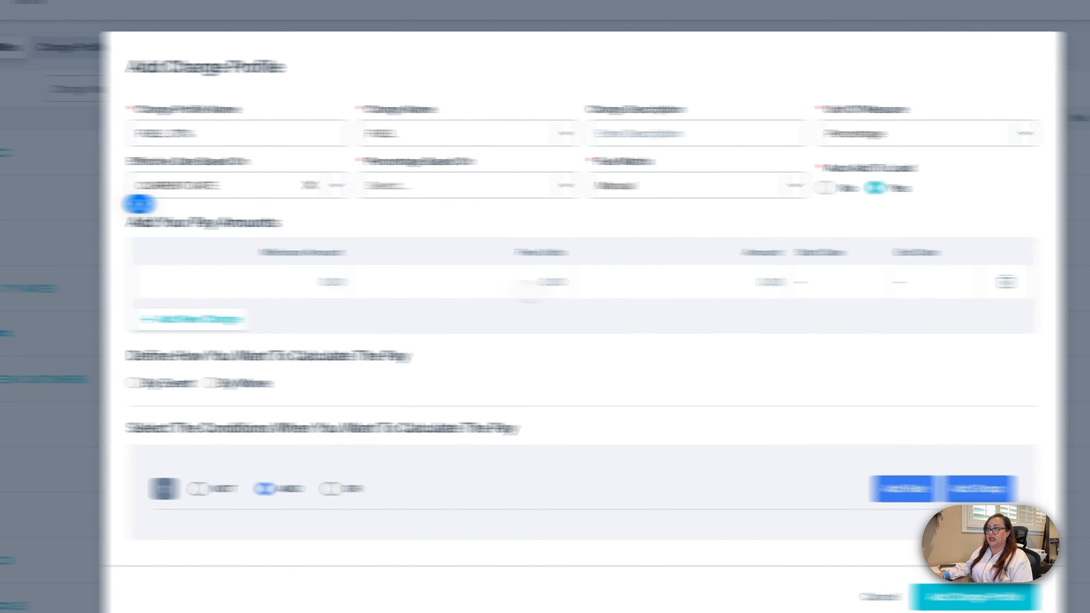
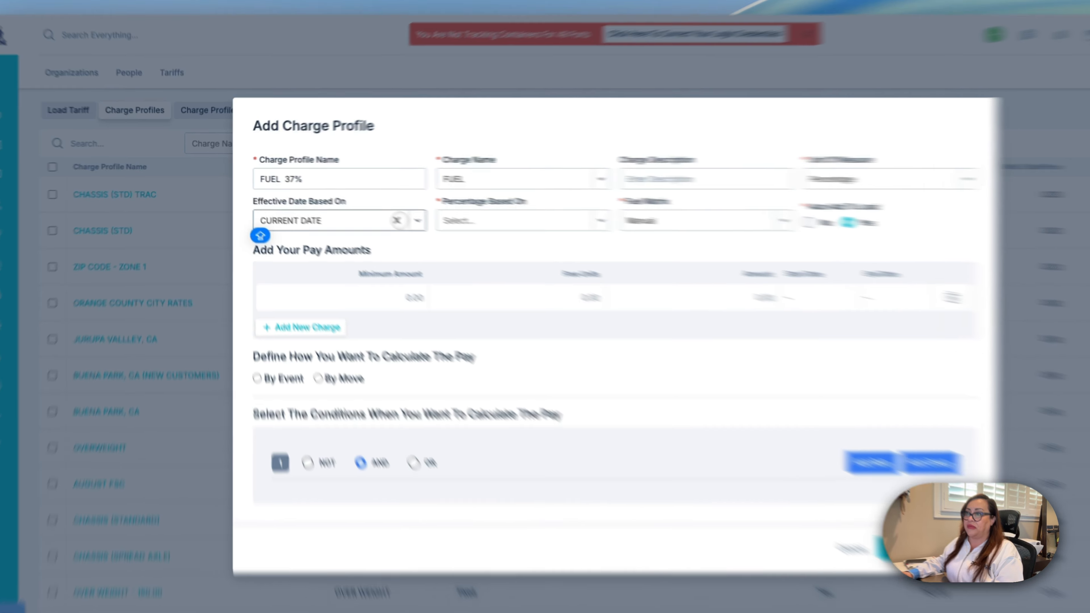
# Step: Clear the fuel profile's effective date basis and base its percentage on DRAYAGE
pyautogui.click(363, 210)
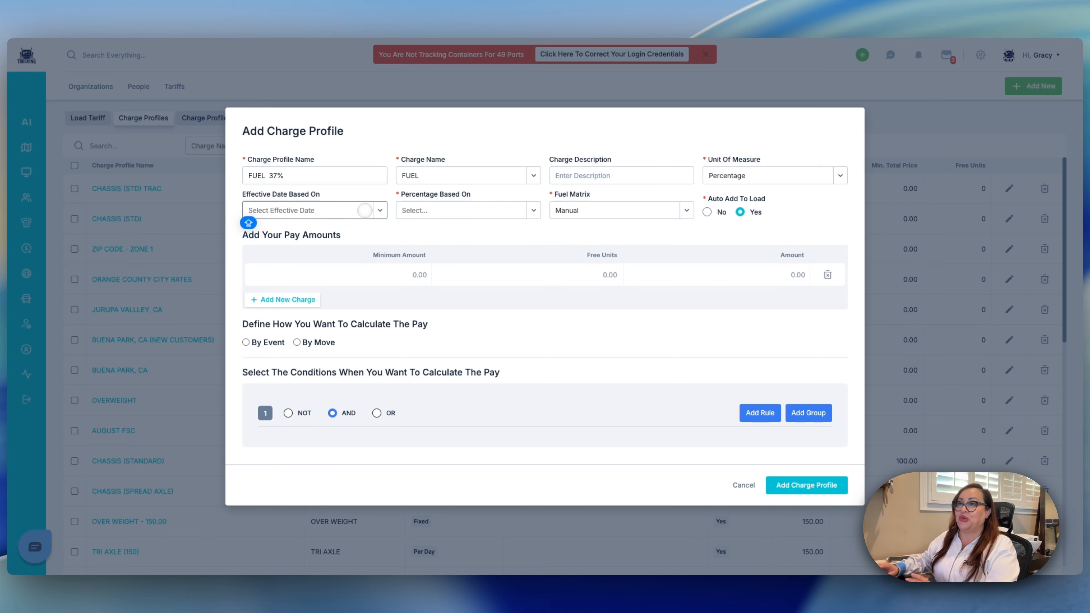
pyautogui.click(422, 214)
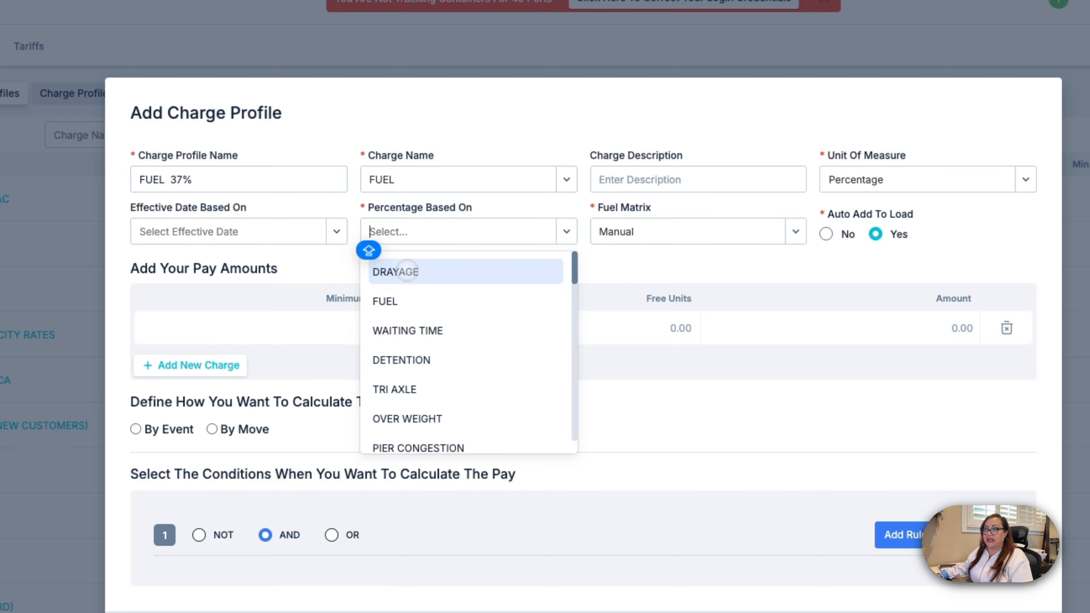
pyautogui.click(406, 271)
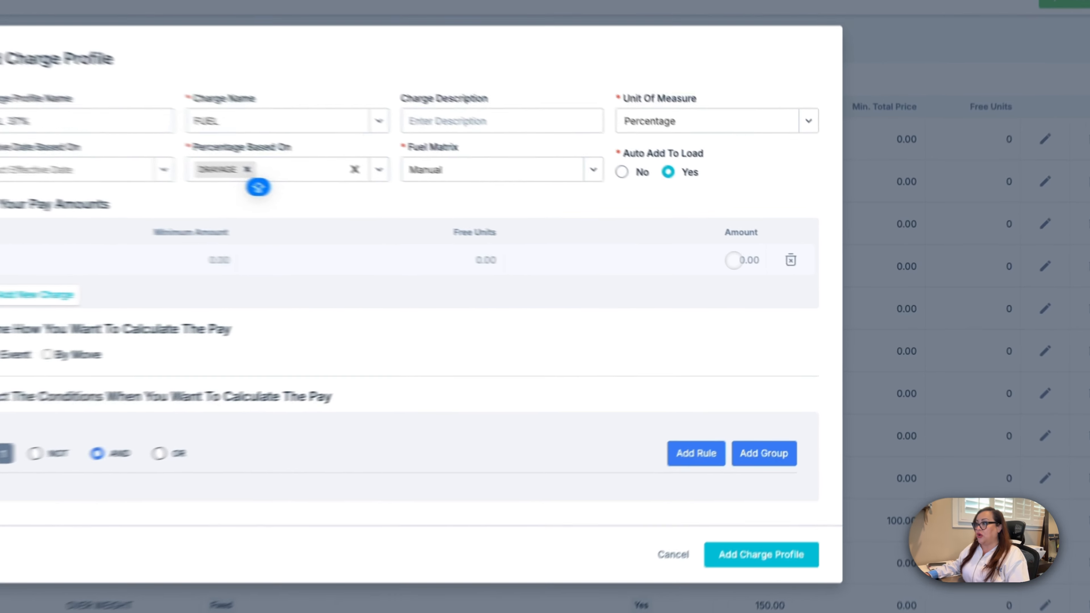
# Step: Set the fuel profile's pay amount to 37
pyautogui.click(787, 274)
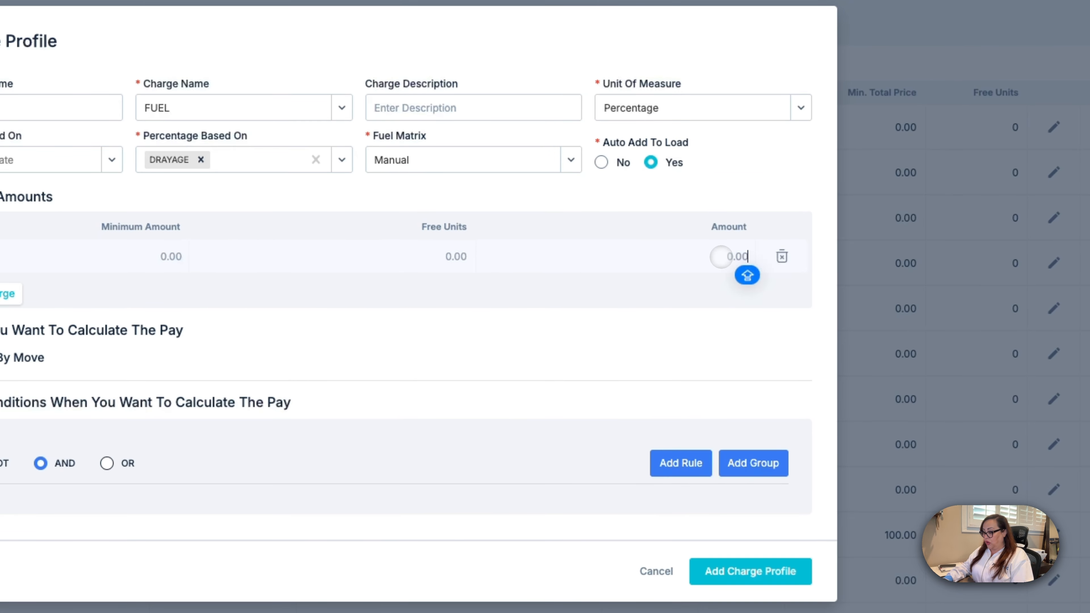
pyautogui.write('37')
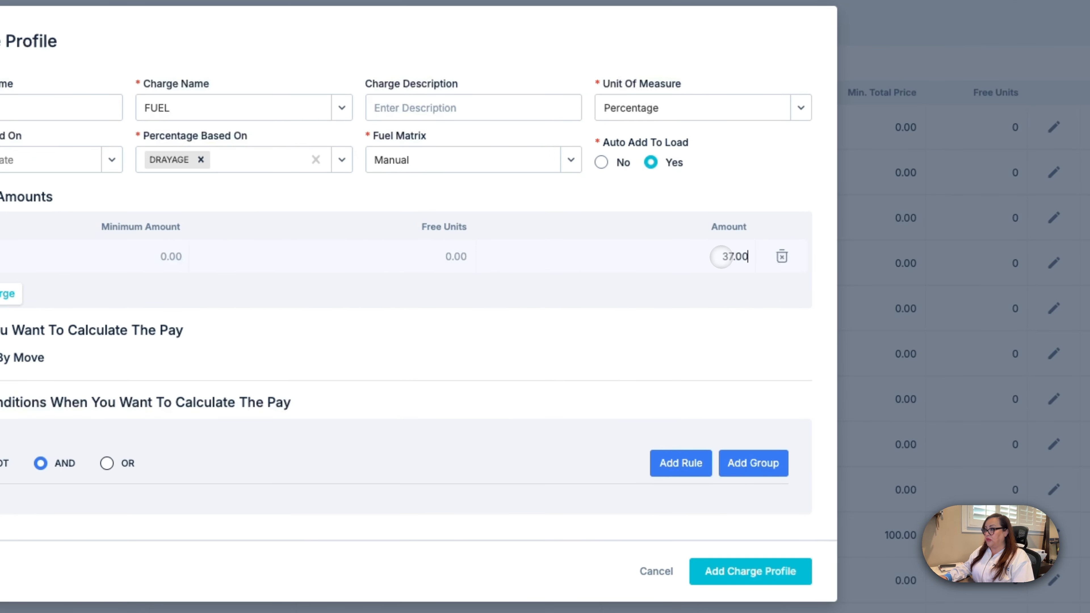
pyautogui.click(589, 344)
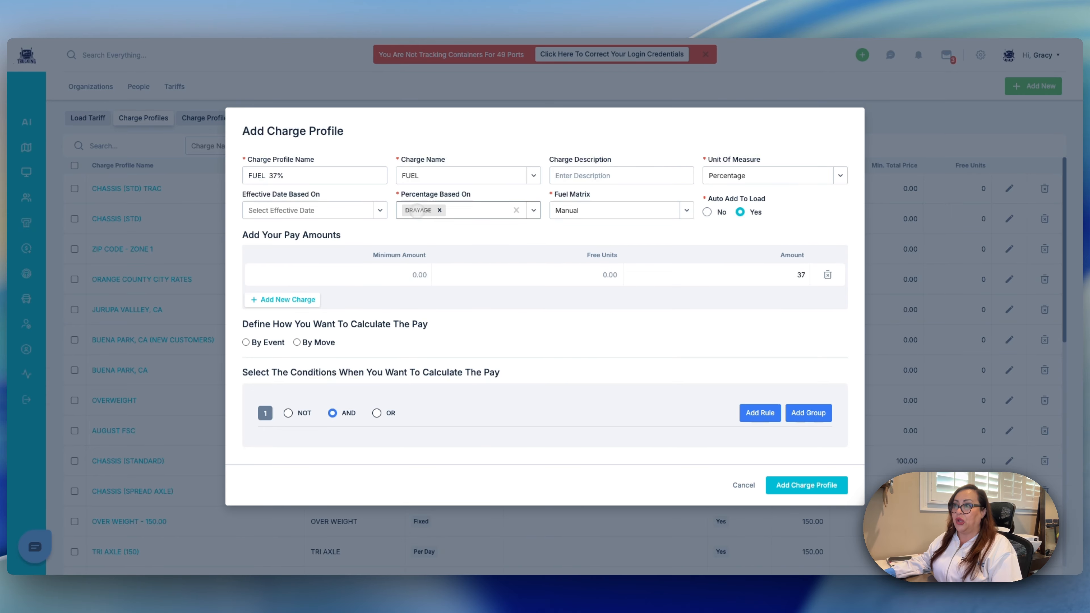
# Step: Add PREPULL to the charges the fuel percentage is based on, and remove it again
pyautogui.click(454, 208)
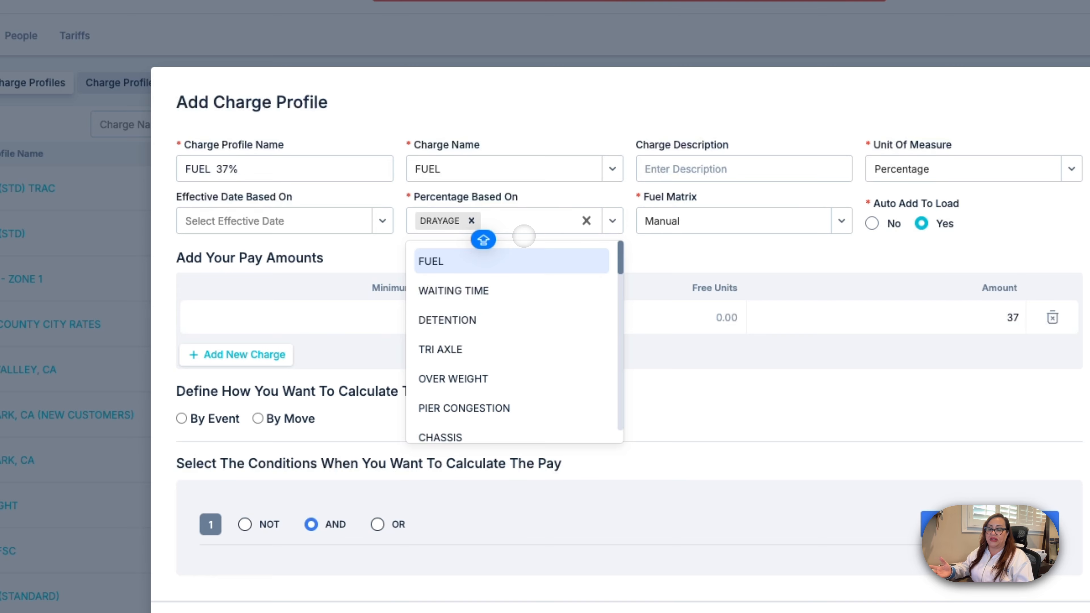
pyautogui.write('PRE')
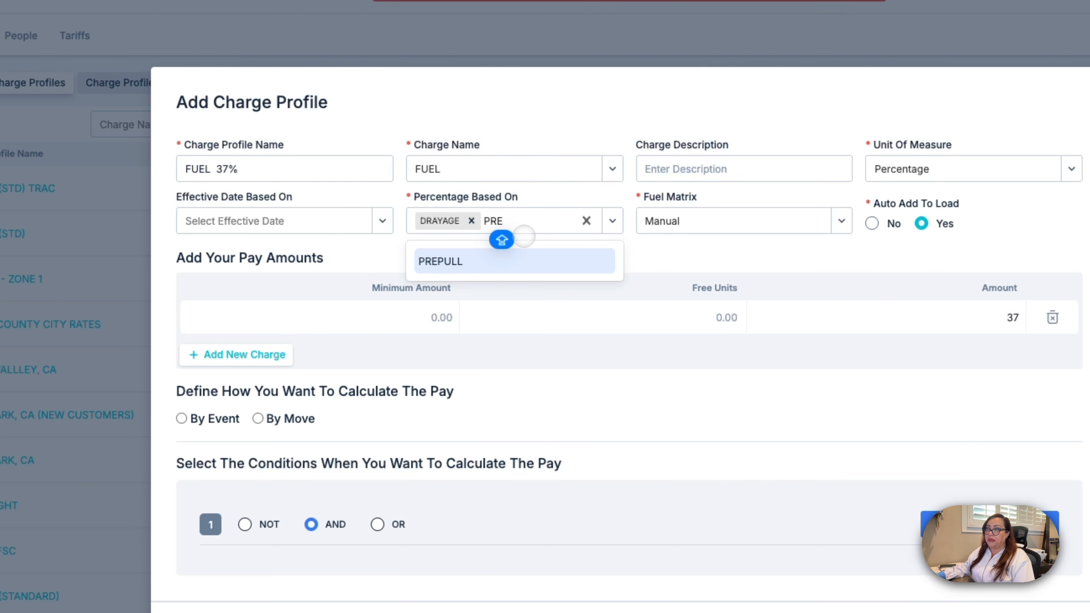
pyautogui.click(484, 265)
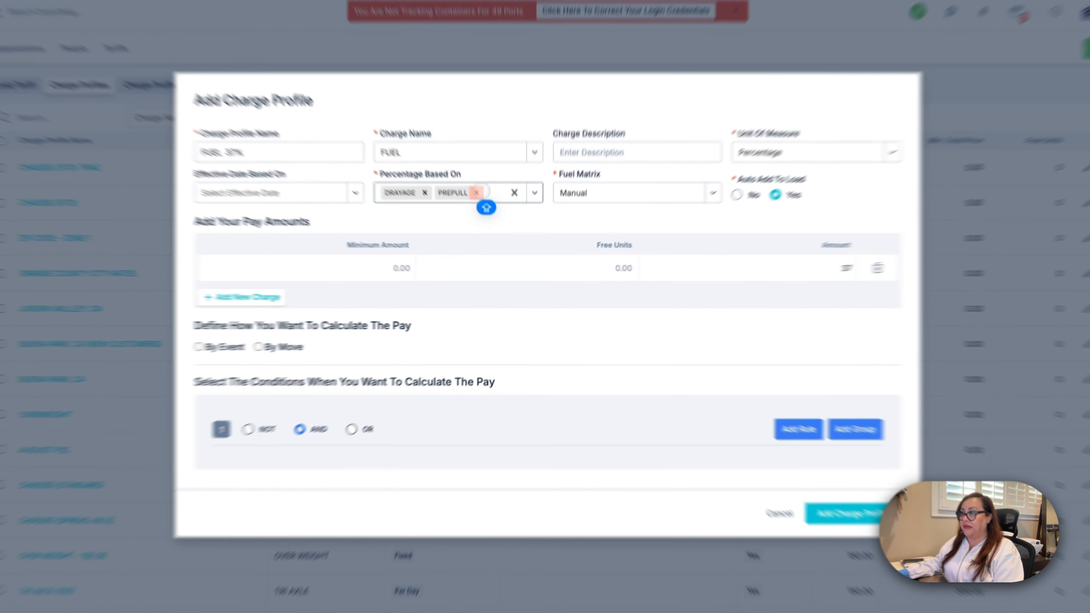
pyautogui.click(483, 210)
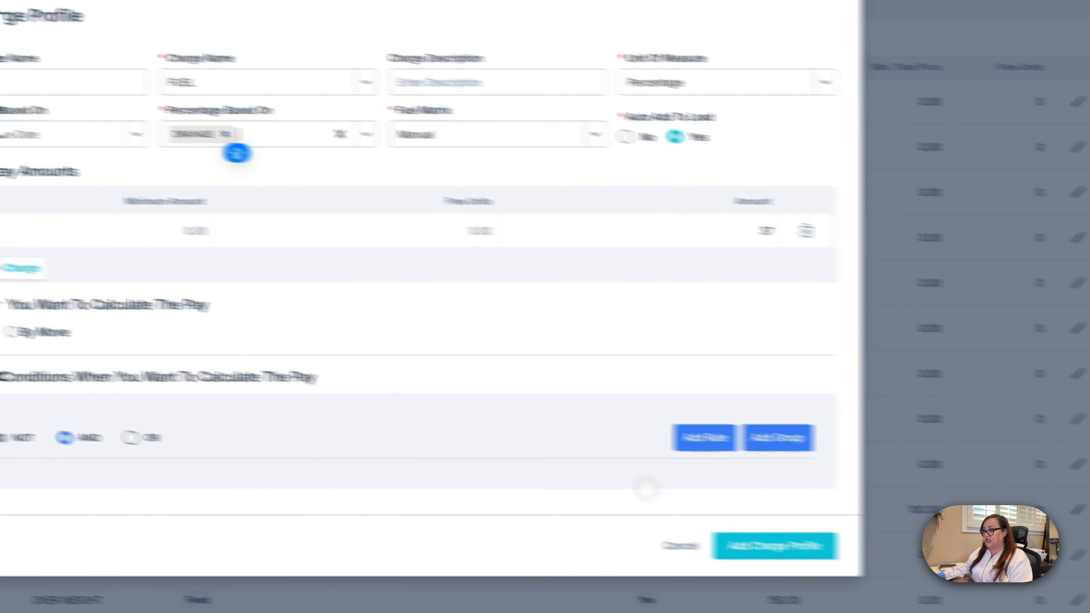
# Step: Save the FUEL 37% profile and start a new charge profile named OVERWEIGHT
pyautogui.click(918, 567)
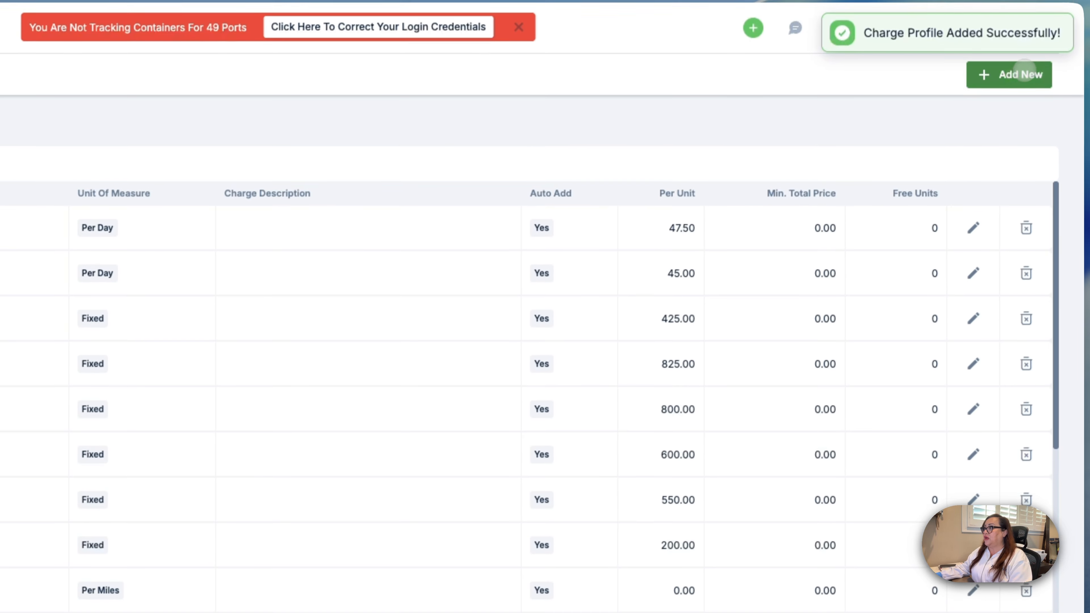
pyautogui.click(1020, 81)
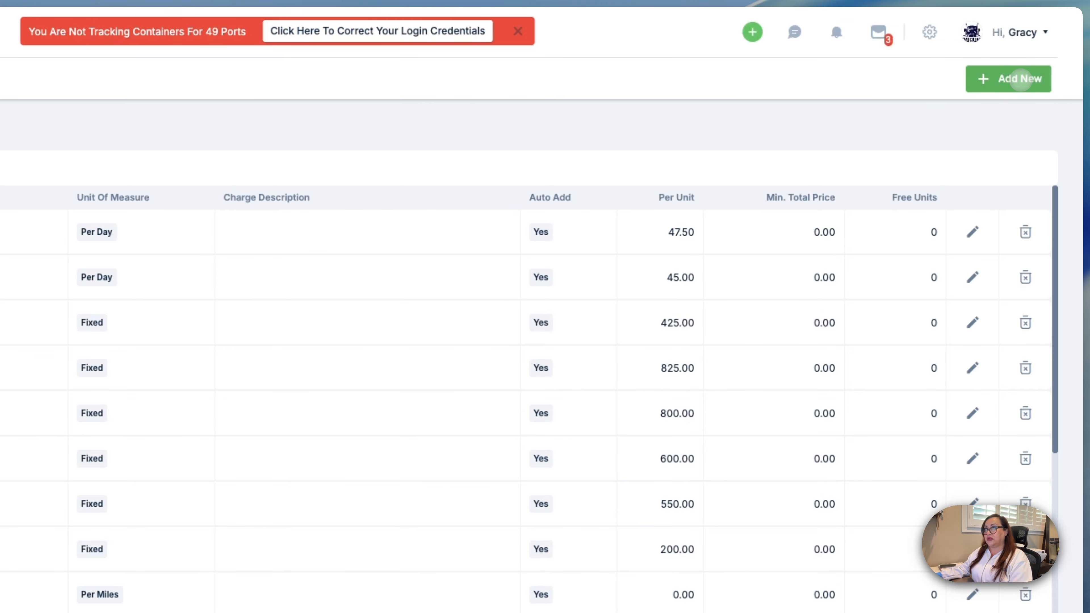
pyautogui.click(1020, 79)
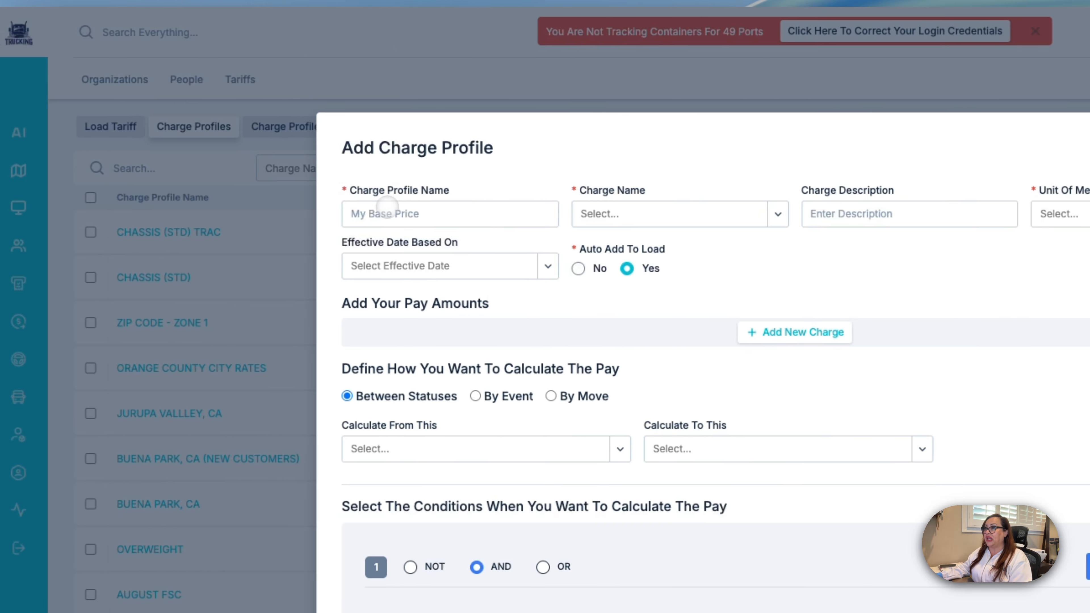
pyautogui.click(390, 210)
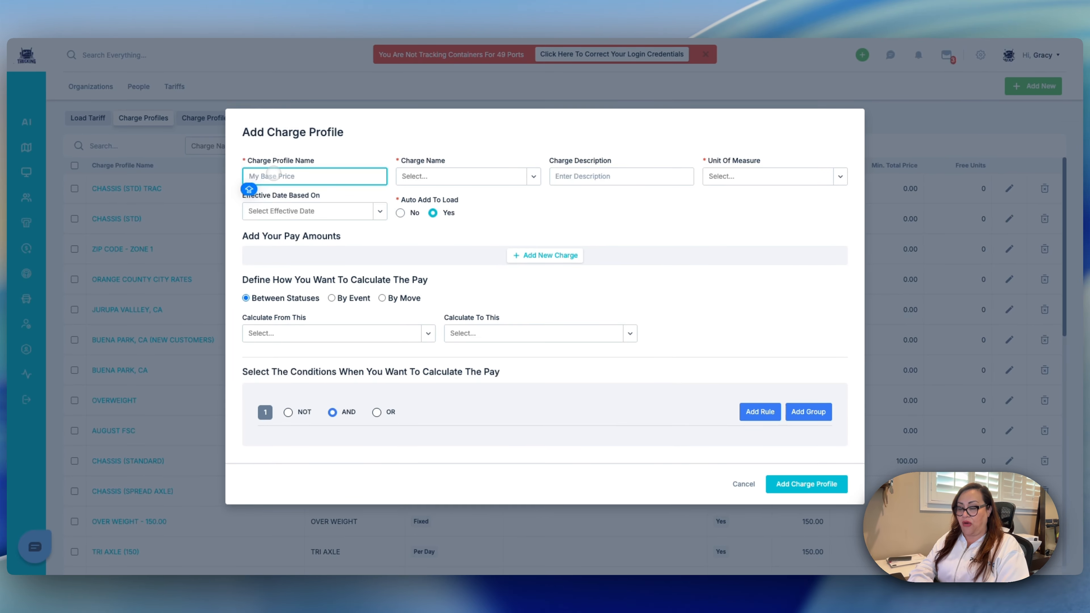
pyautogui.write('OVE')
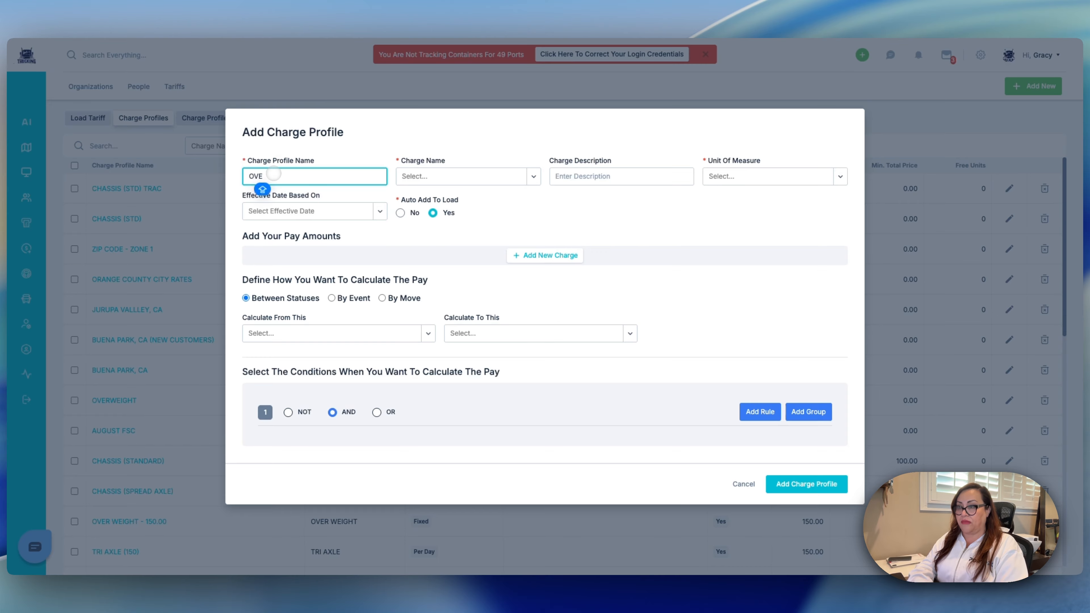
pyautogui.write('RWEIGHT')
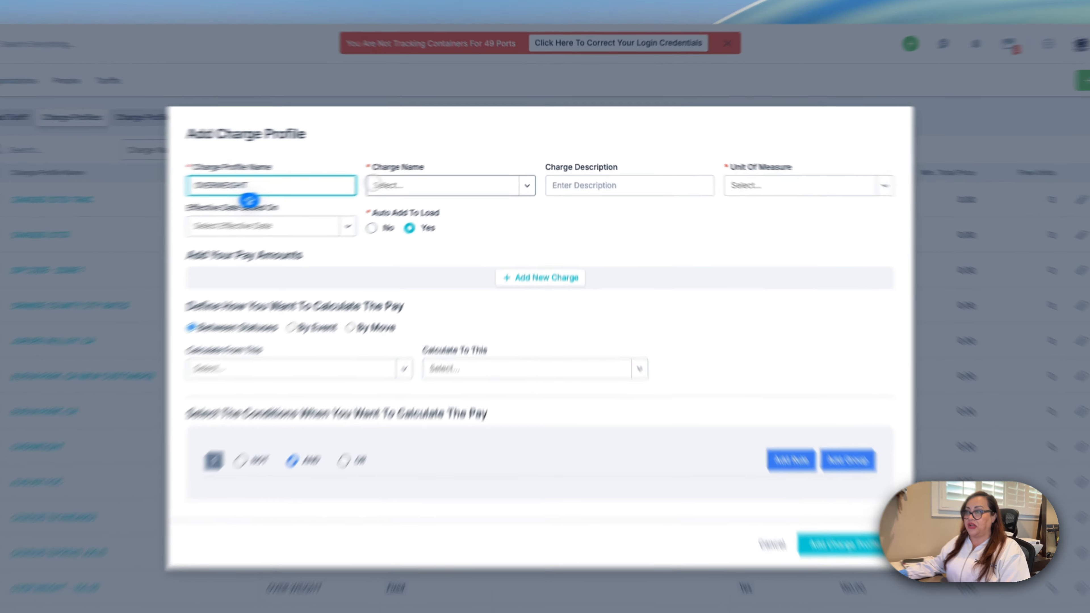
# Step: Set the overweight profile's charge name to OVER WEIGHT and its unit of measure to Fixed
pyautogui.click(373, 185)
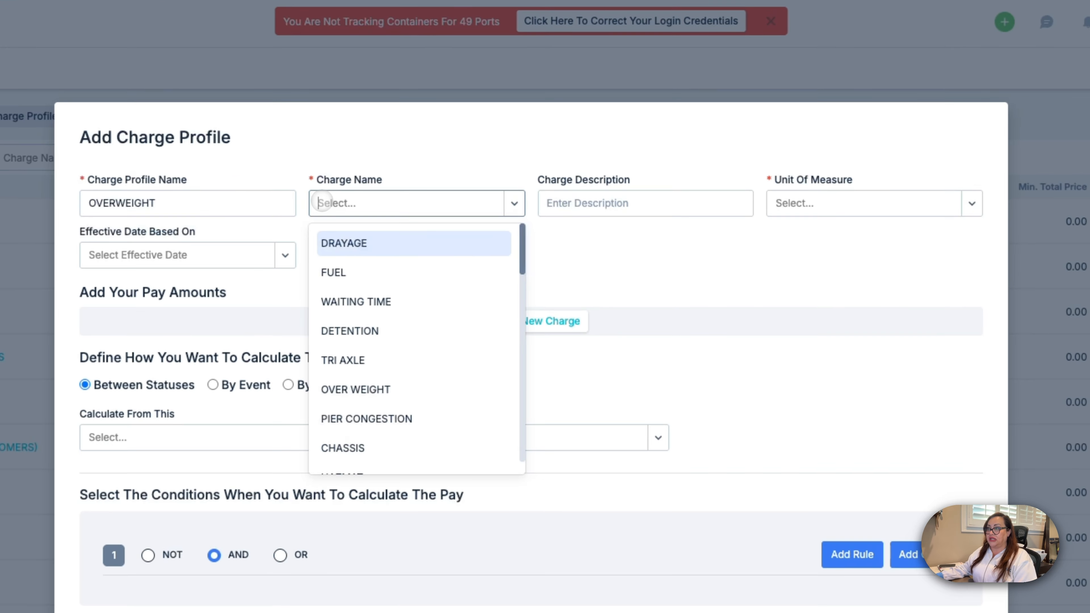
pyautogui.write('OVE')
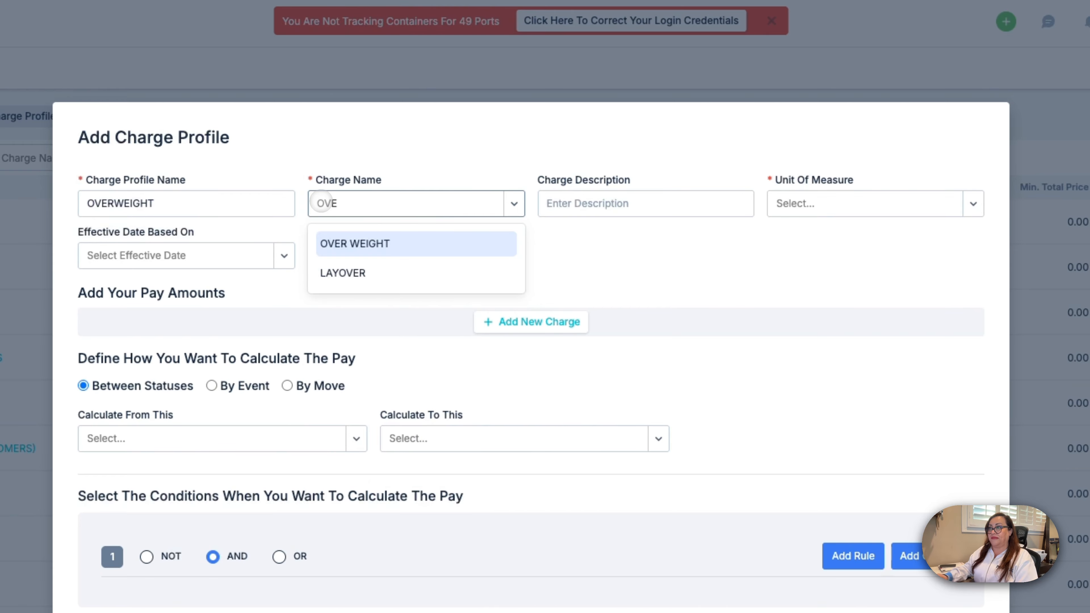
pyautogui.click(337, 243)
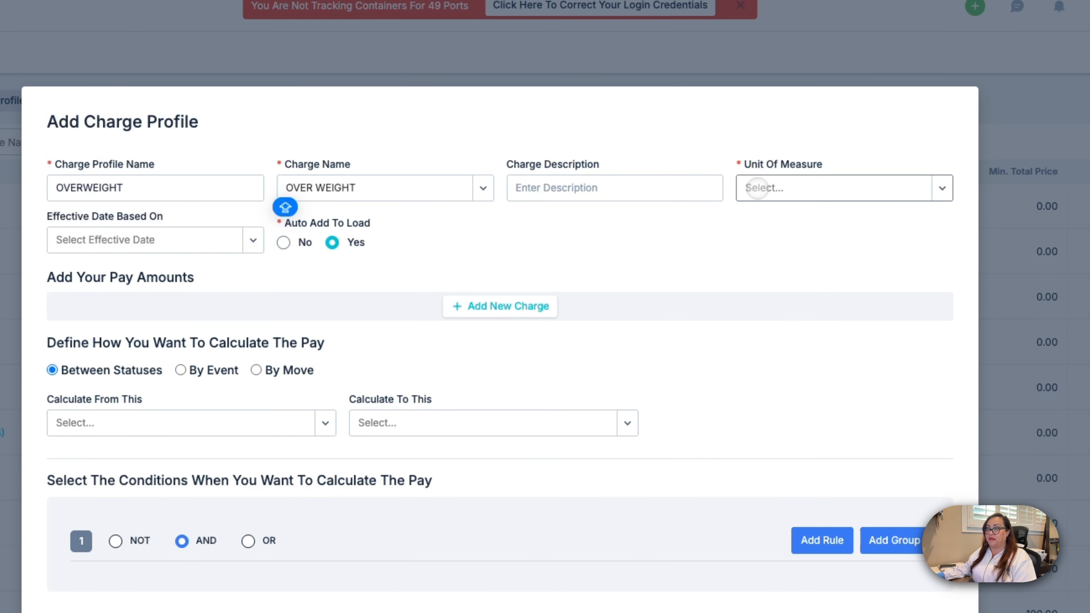
pyautogui.click(757, 189)
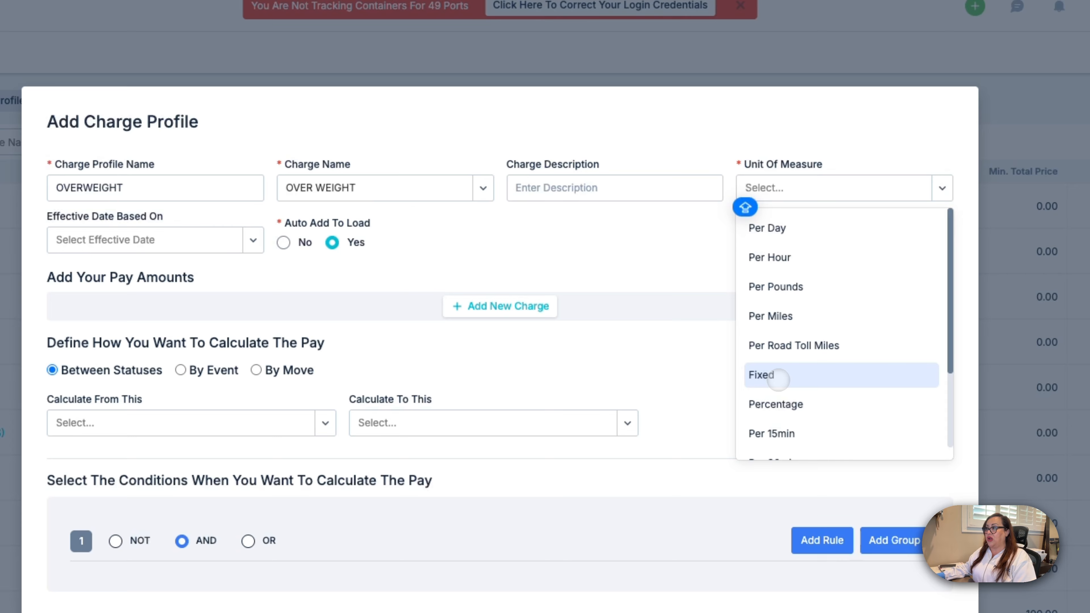
pyautogui.click(778, 380)
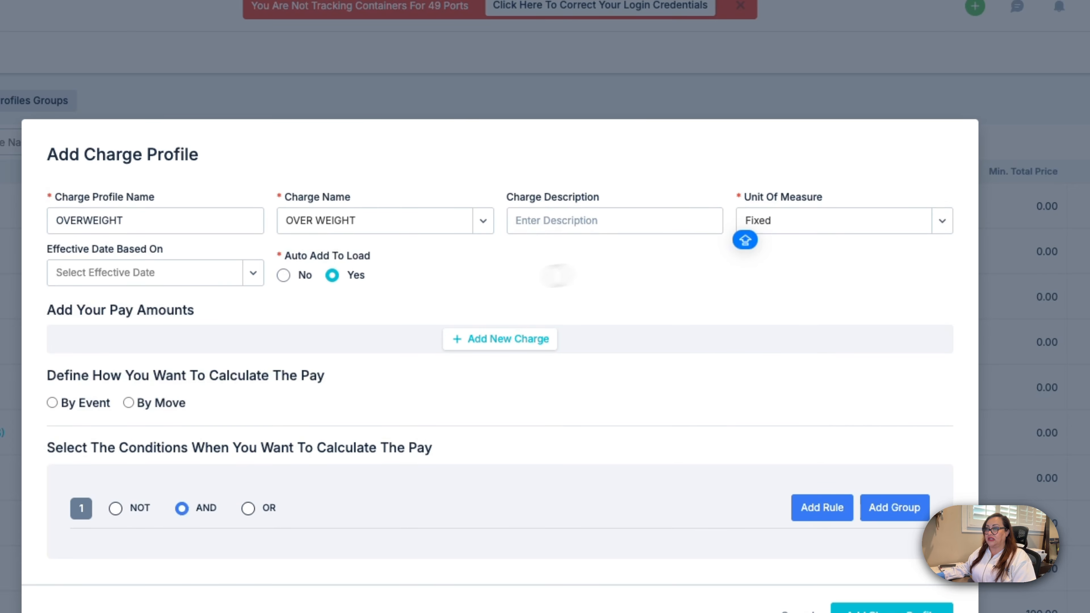
# Step: Add a pay amount line of 200 to the overweight profile
pyautogui.click(468, 338)
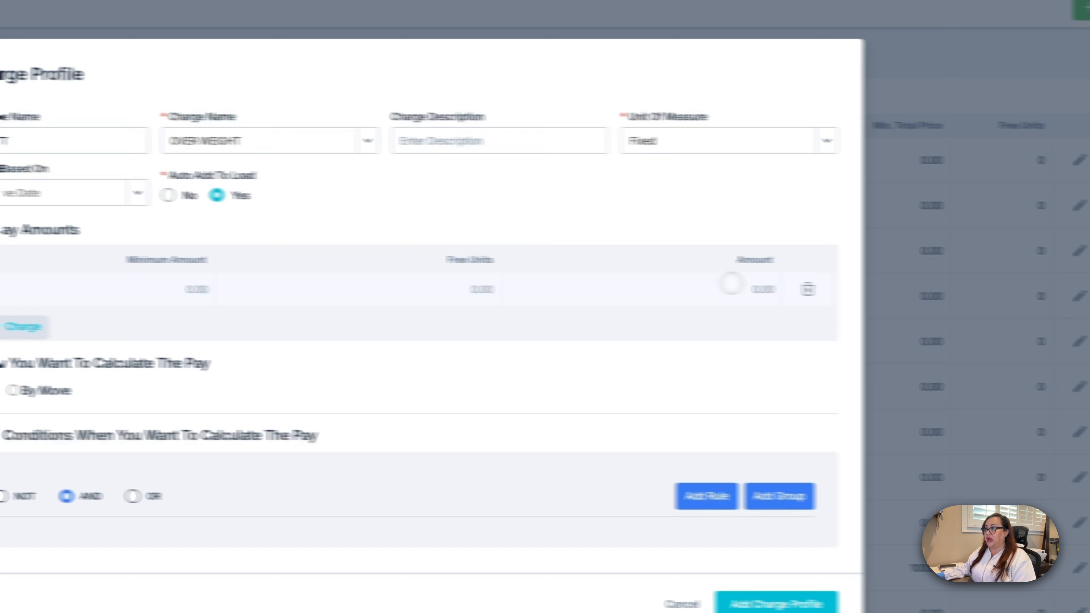
pyautogui.click(732, 285)
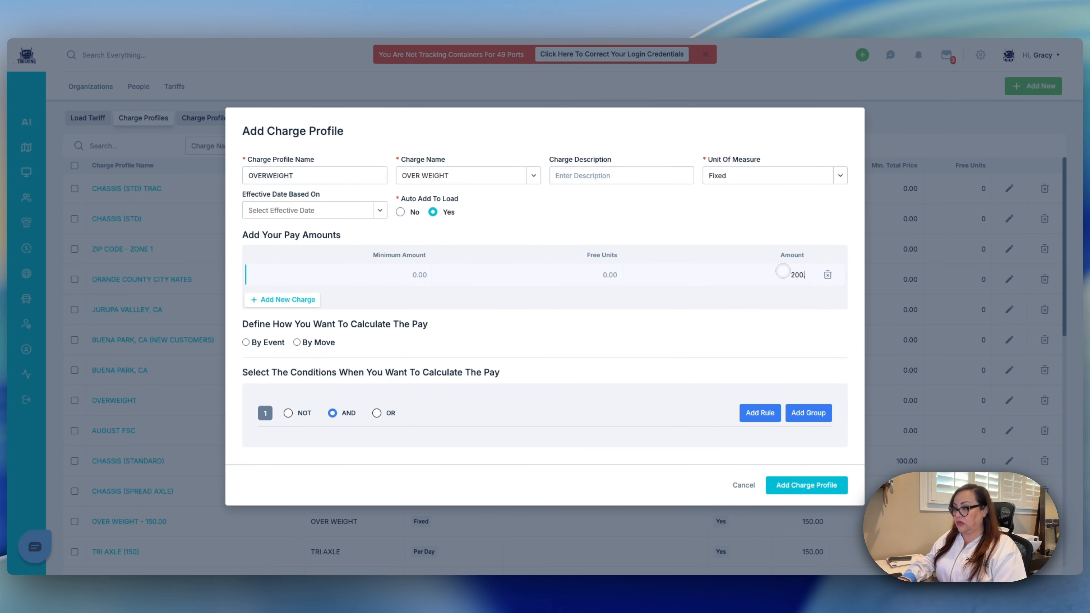
pyautogui.click(804, 287)
# Step: Add a condition rule to the overweight profile requiring OVERWEIGHT to be any in YES
pyautogui.click(747, 413)
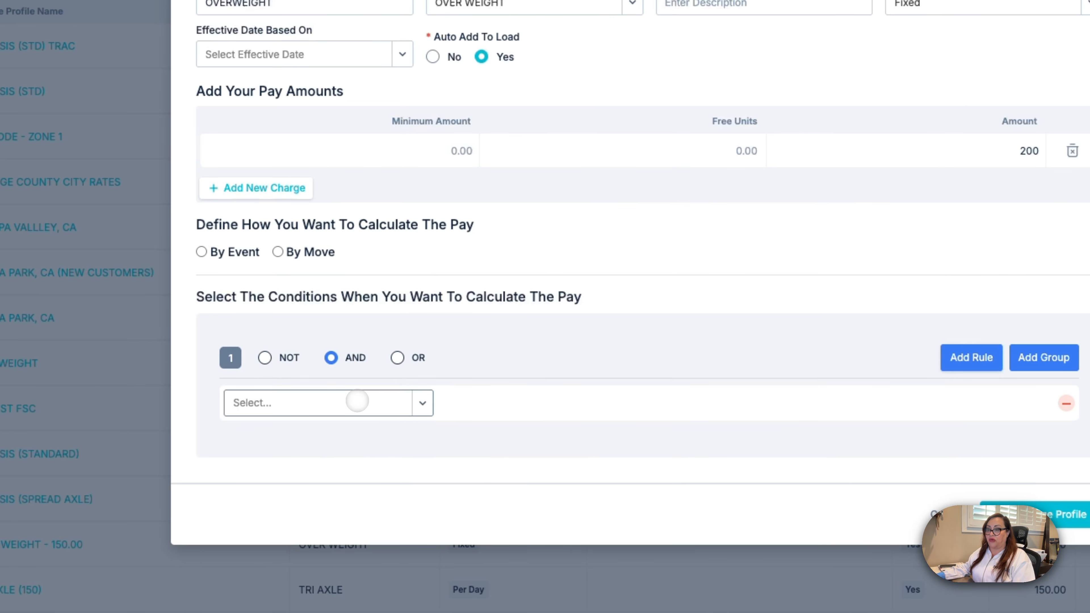
pyautogui.click(357, 401)
pyautogui.write('OVE')
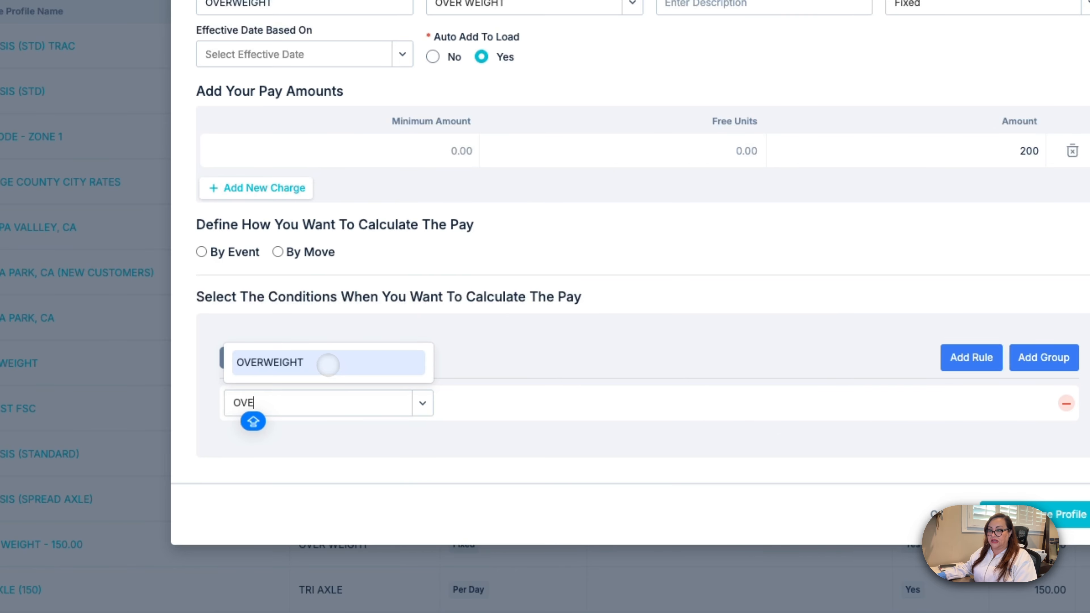
pyautogui.click(329, 363)
pyautogui.click(711, 402)
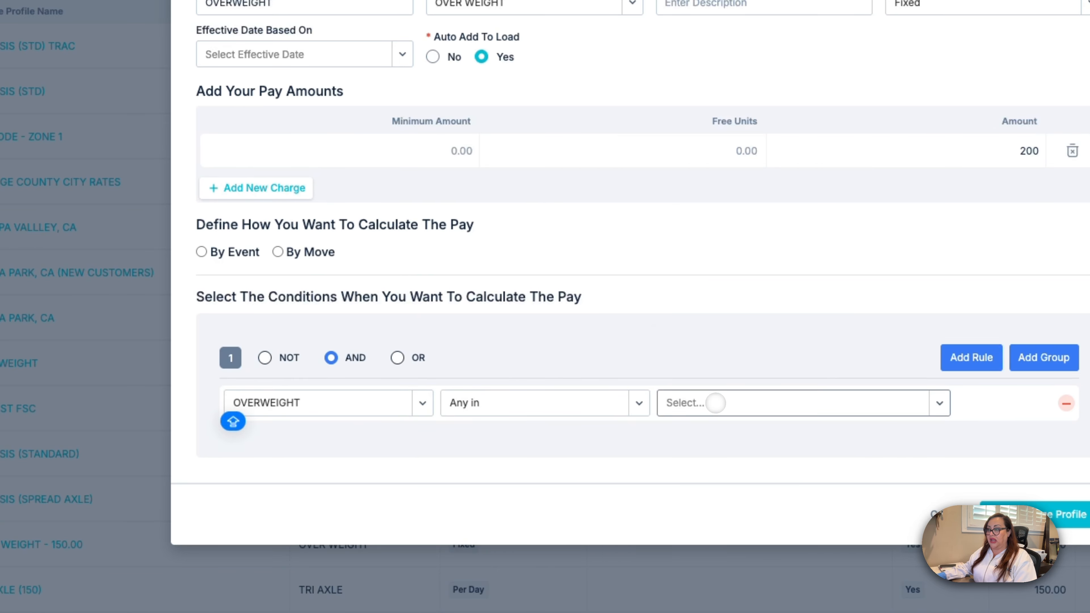
pyautogui.click(700, 340)
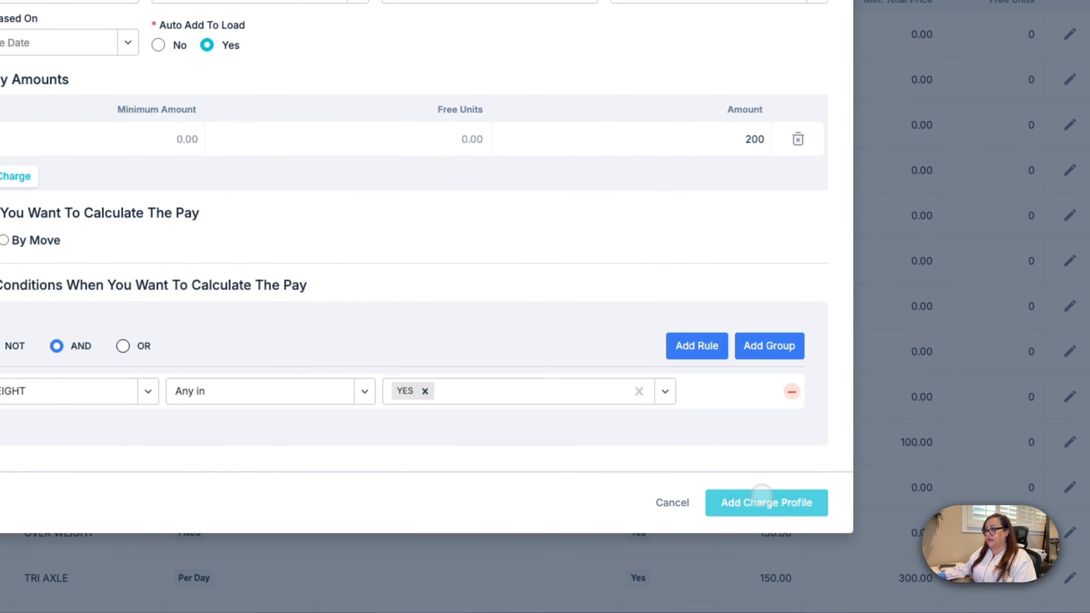
# Step: Rename the overweight profile to OVERWEIGHT (2) and save it
pyautogui.click(777, 501)
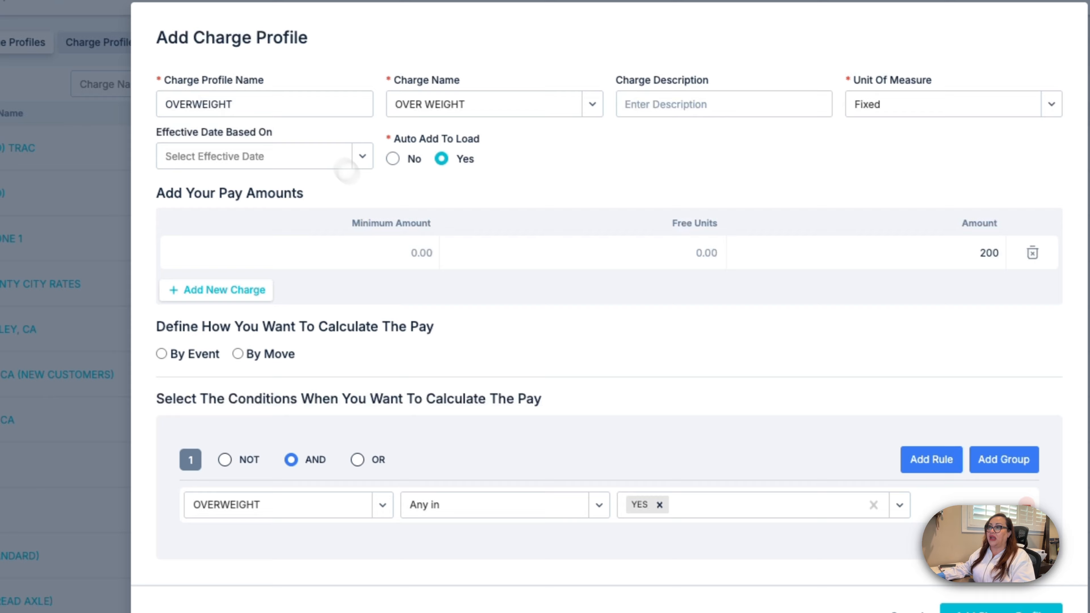
pyautogui.click(277, 111)
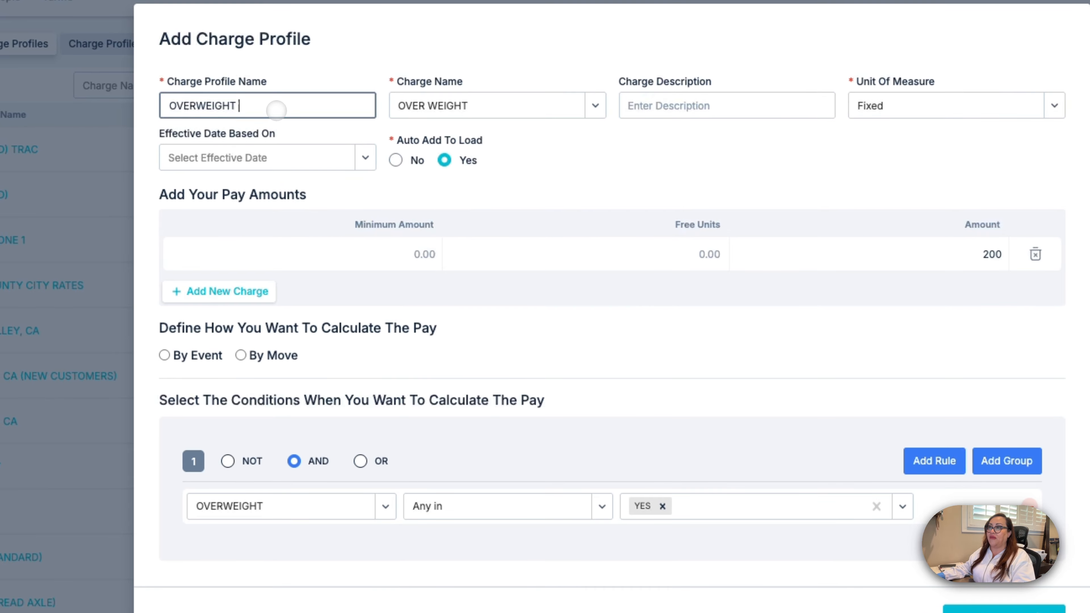
pyautogui.write('(2)')
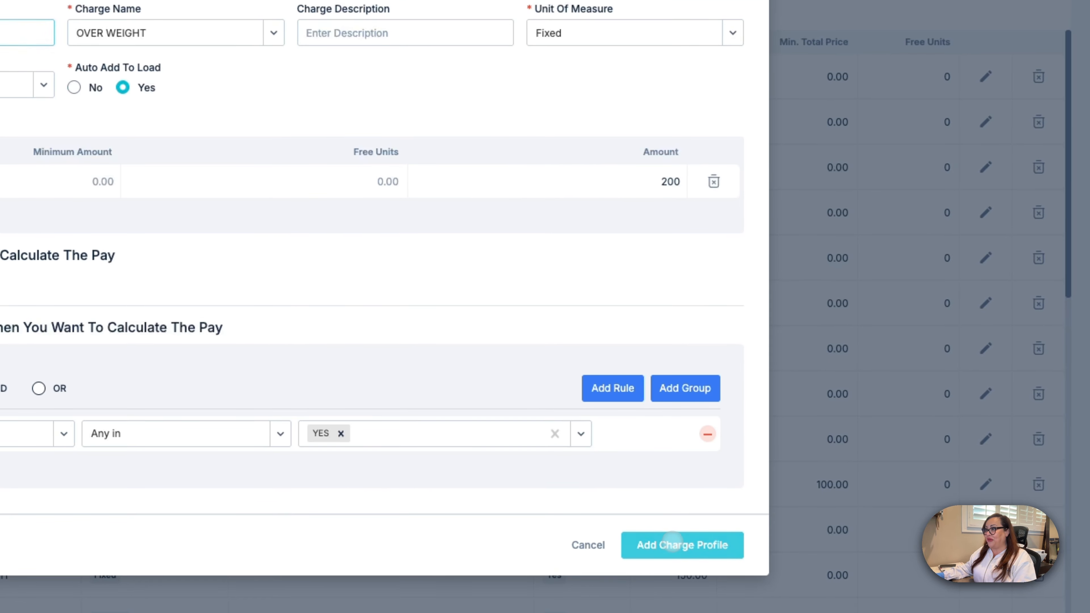
pyautogui.click(672, 541)
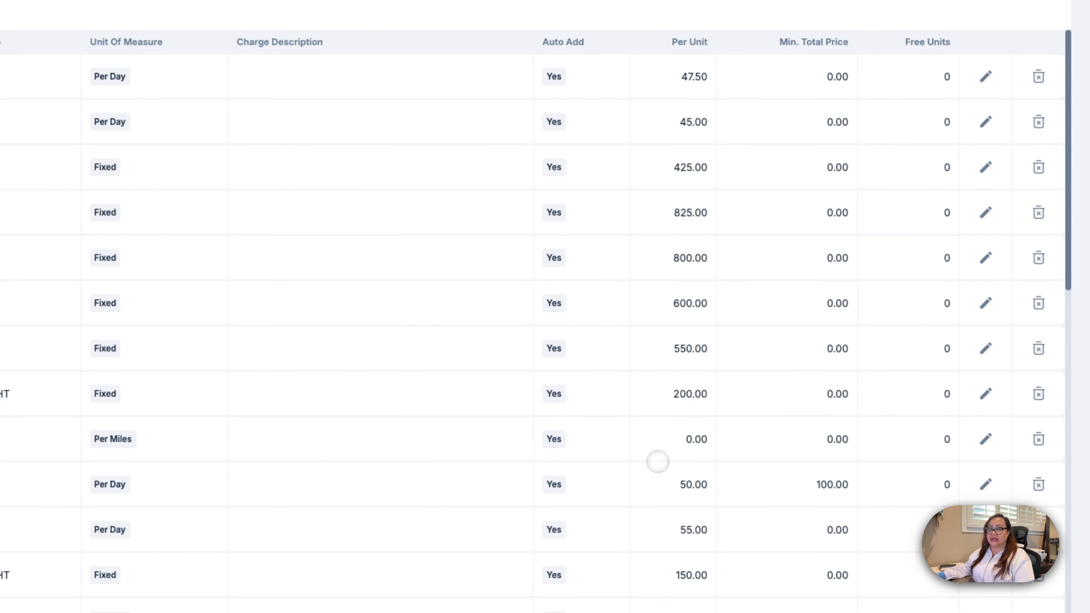
# Step: Start a new charge profile named HAZ MAT (2)
pyautogui.click(1010, 77)
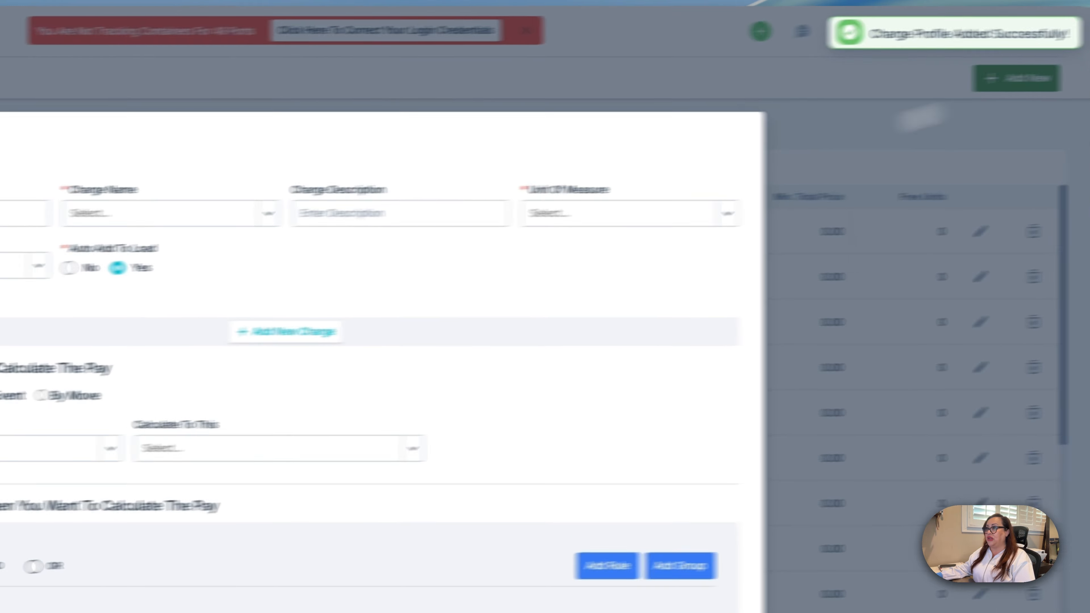
pyautogui.click(402, 194)
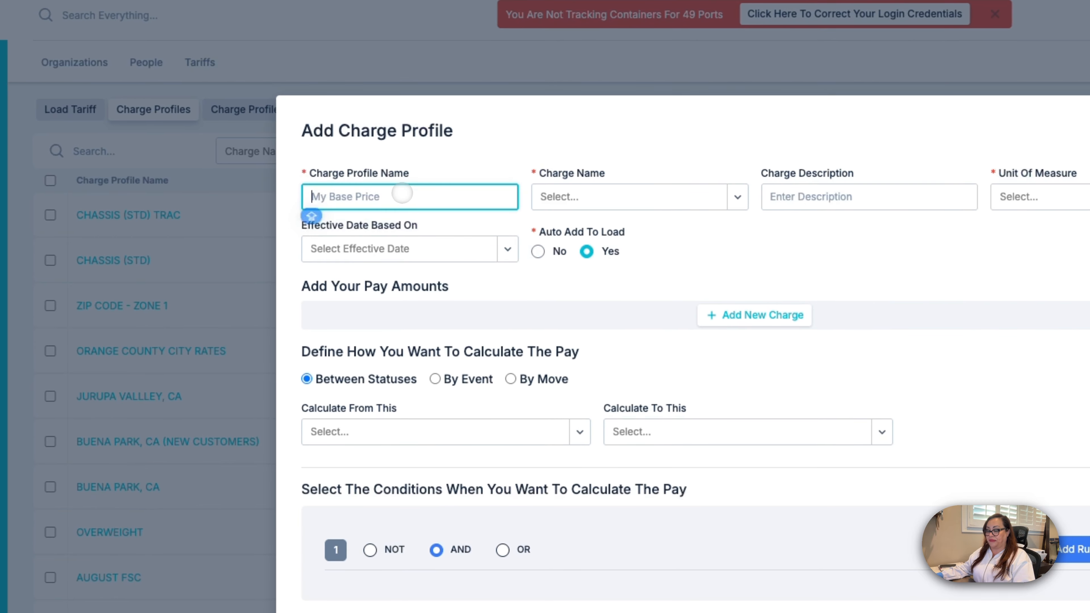
pyautogui.write('HAZ MAT (')
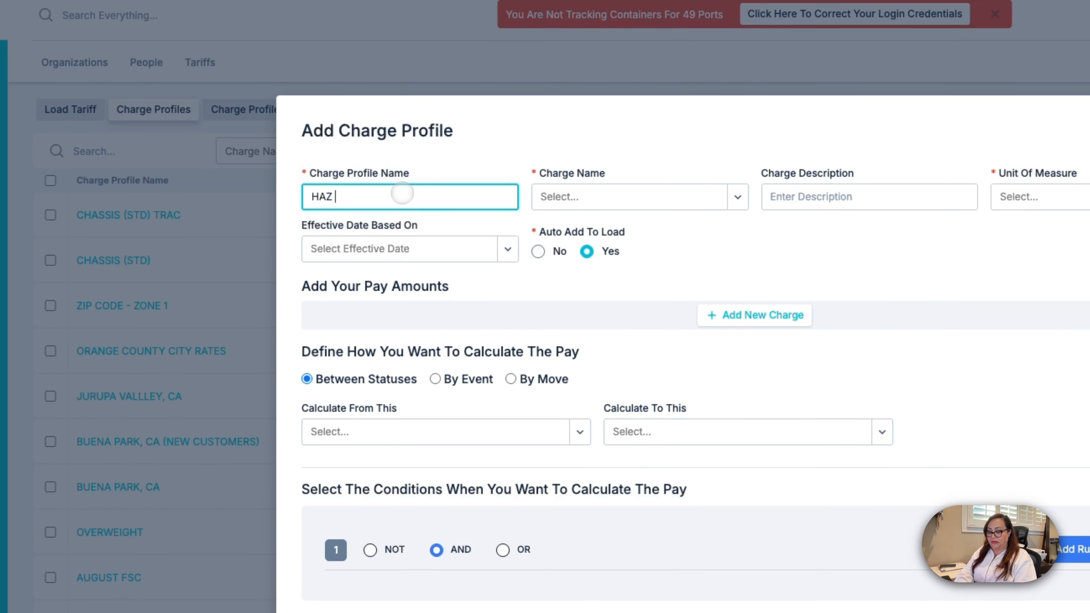
pyautogui.write('2')
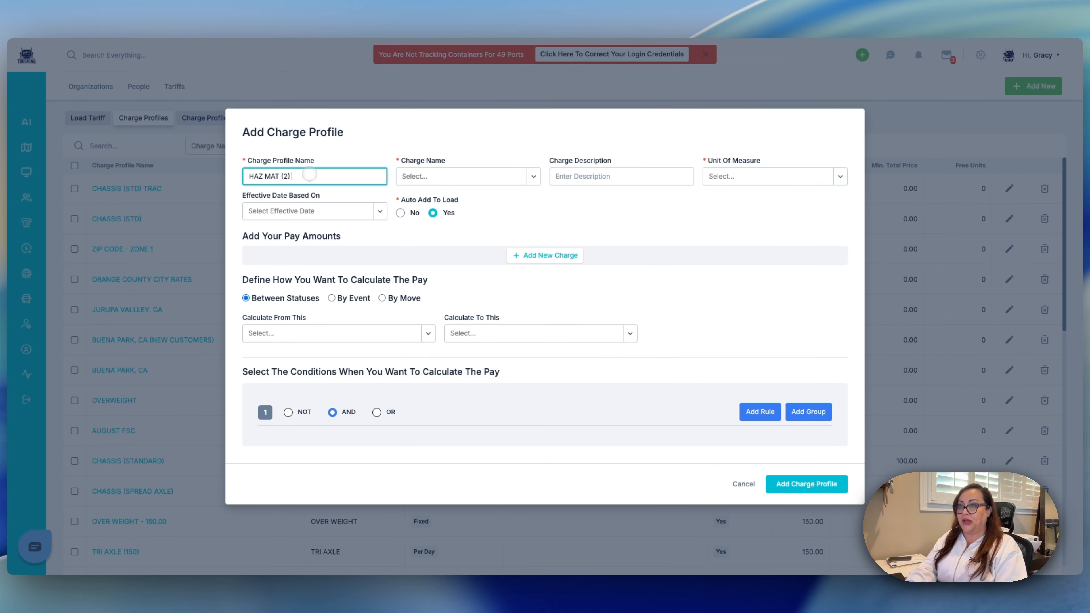
# Step: Complete the profile name HAZ MAT (2) and choose HAZMAT as the charge name
pyautogui.write(')')
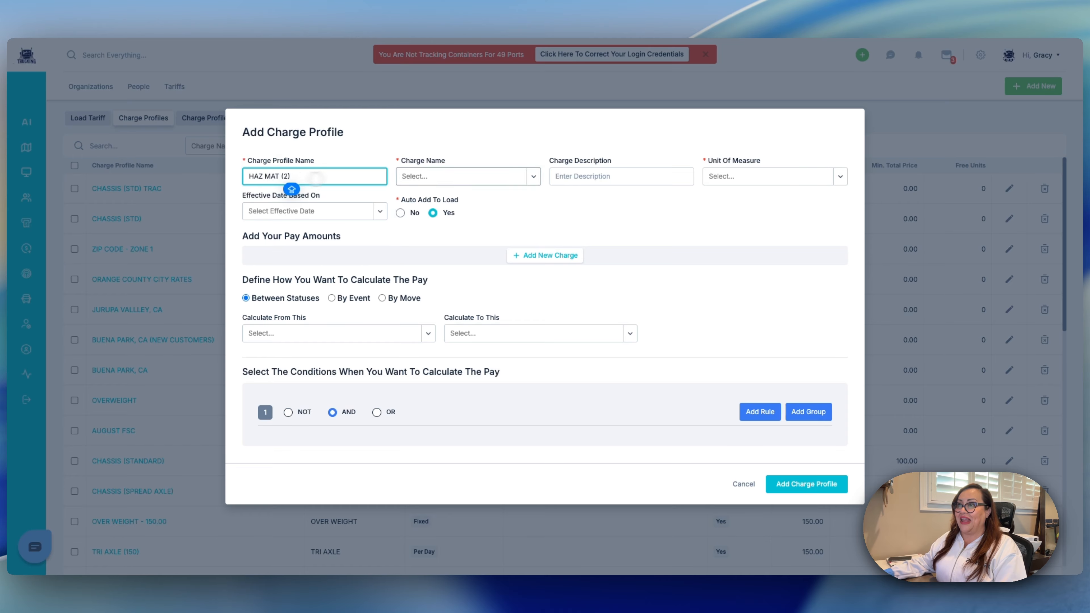
pyautogui.click(410, 177)
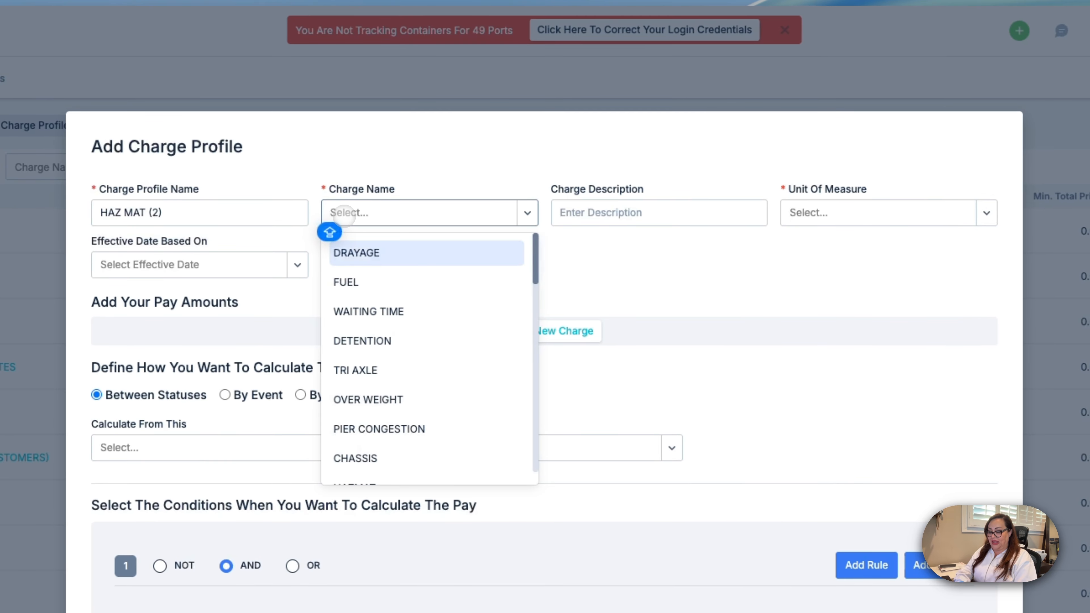
pyautogui.write('HAZ')
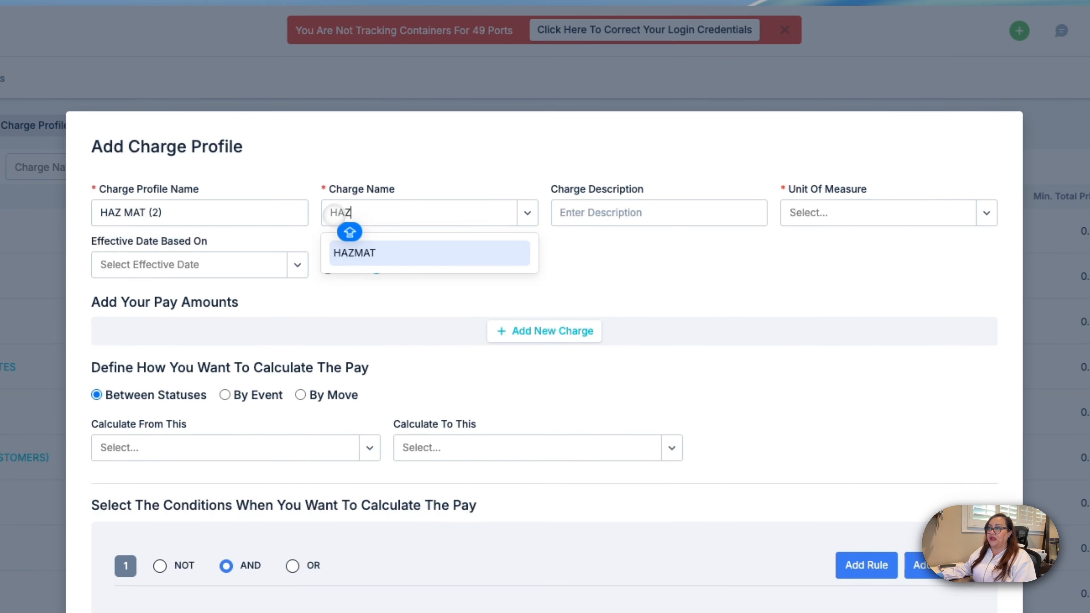
pyautogui.click(356, 256)
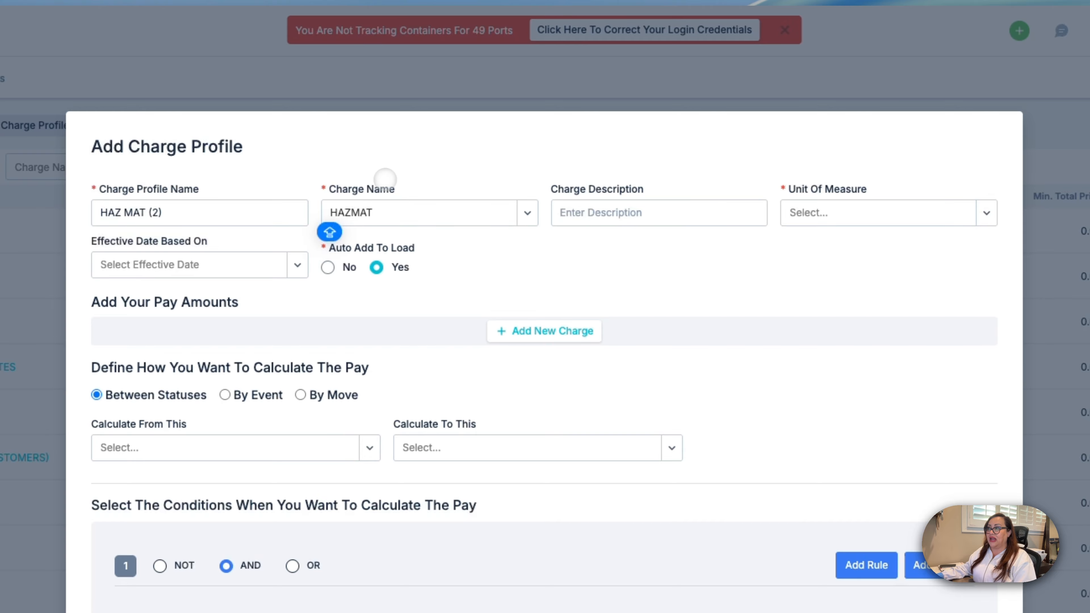
# Step: Set the hazmat profile's unit of measure to Fixed
pyautogui.click(833, 215)
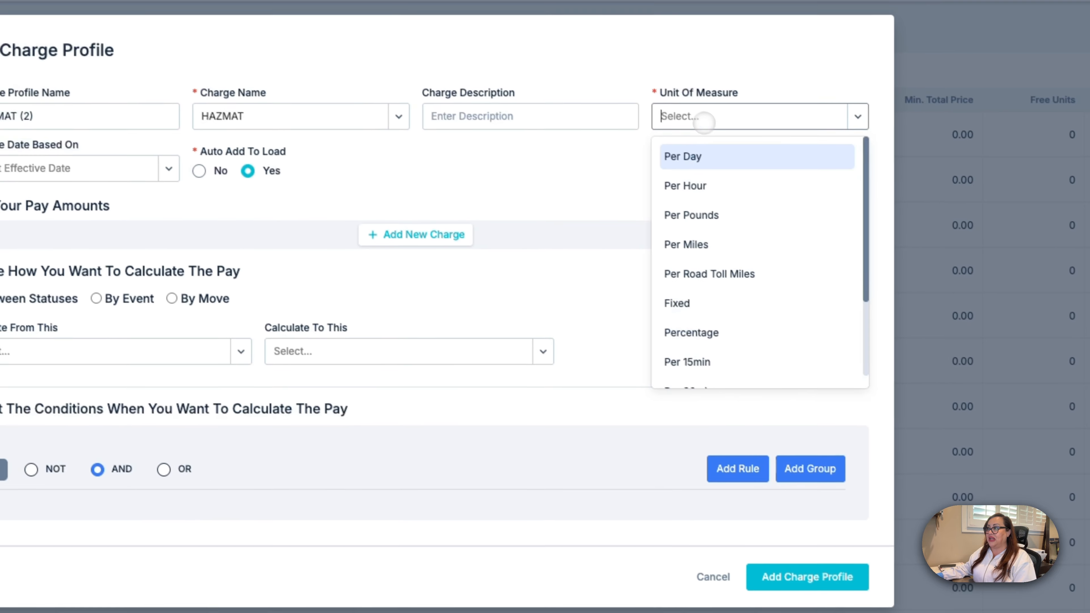
pyautogui.press('Down')
pyautogui.press('Down')
pyautogui.press('Down')
pyautogui.press('Down')
pyautogui.press('Down')
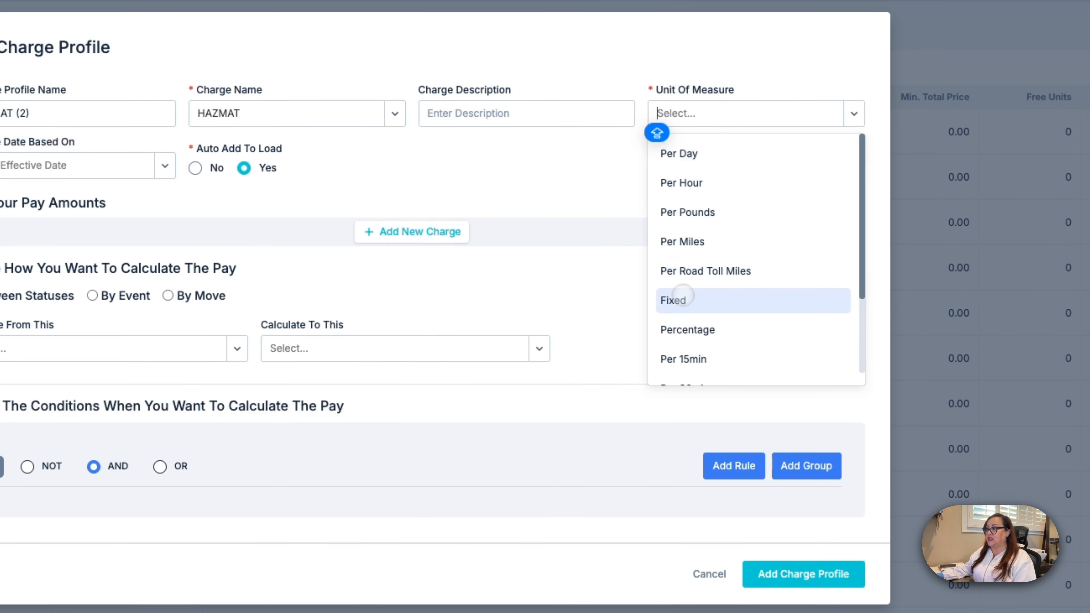
pyautogui.press('Return')
# Step: Add a pay amount line of 350 to the hazmat profile
pyautogui.click(461, 265)
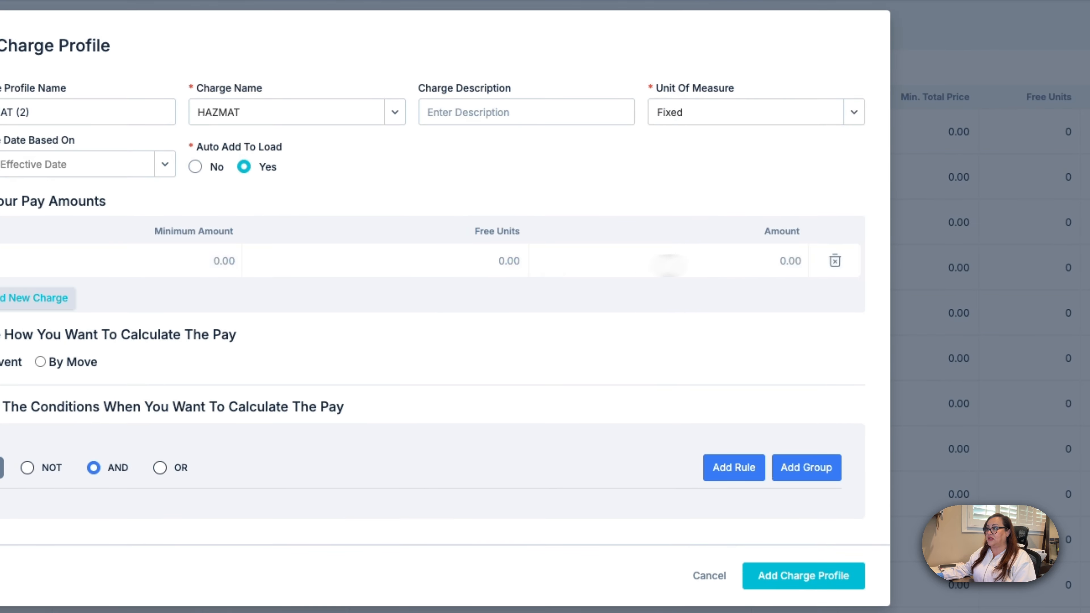
pyautogui.click(798, 262)
pyautogui.write('350')
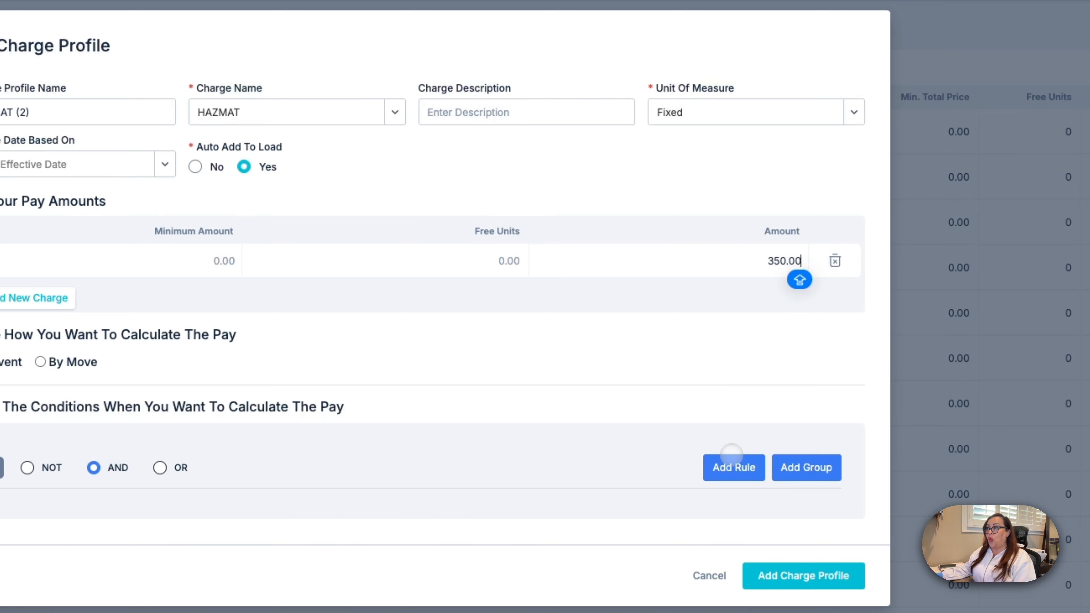
# Step: Add a condition rule requiring HAZMAT to be any in YES, and save the hazmat charge profile
pyautogui.click(732, 463)
pyautogui.click(94, 487)
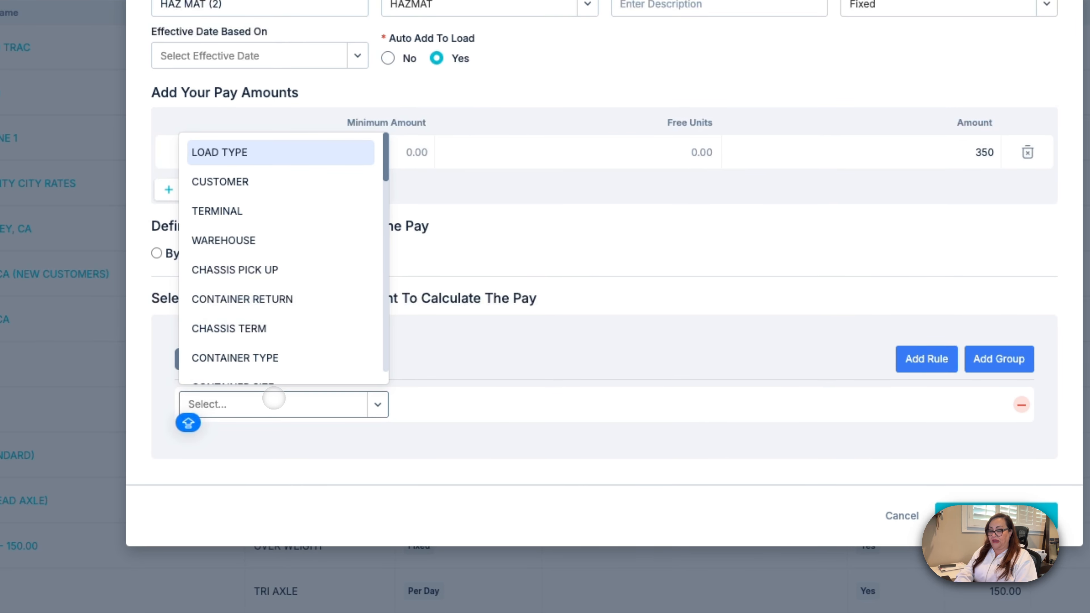
pyautogui.write('HAZ')
pyautogui.click(274, 370)
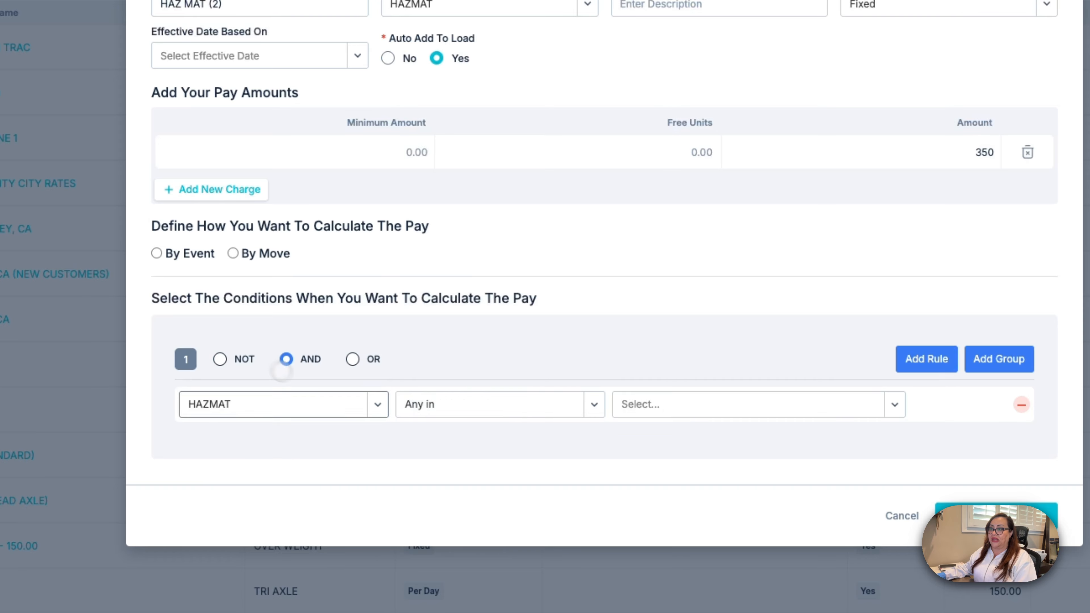
pyautogui.click(641, 410)
pyautogui.click(644, 335)
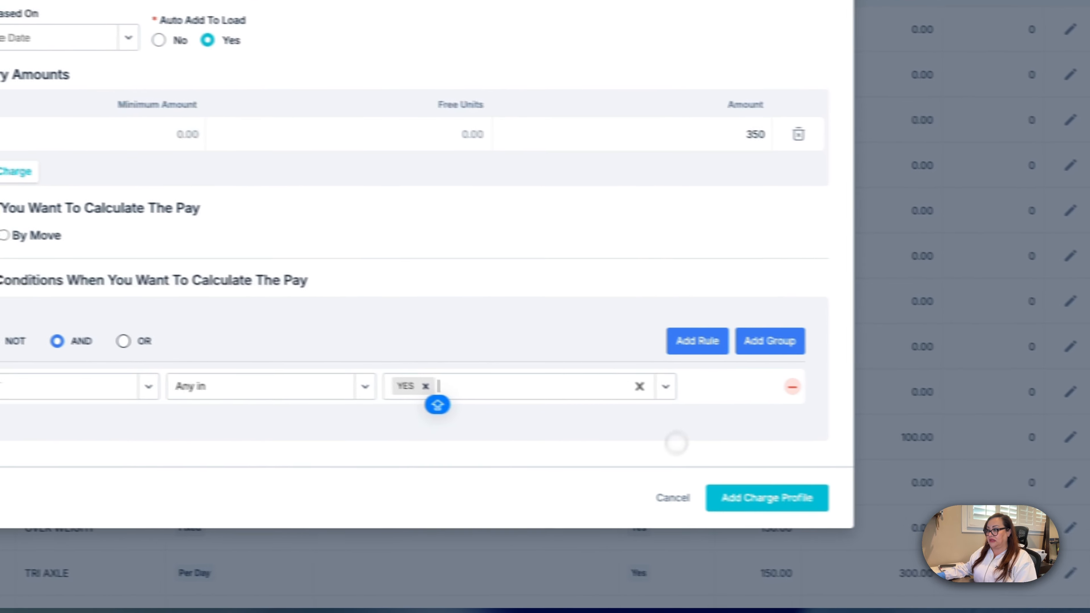
pyautogui.click(736, 503)
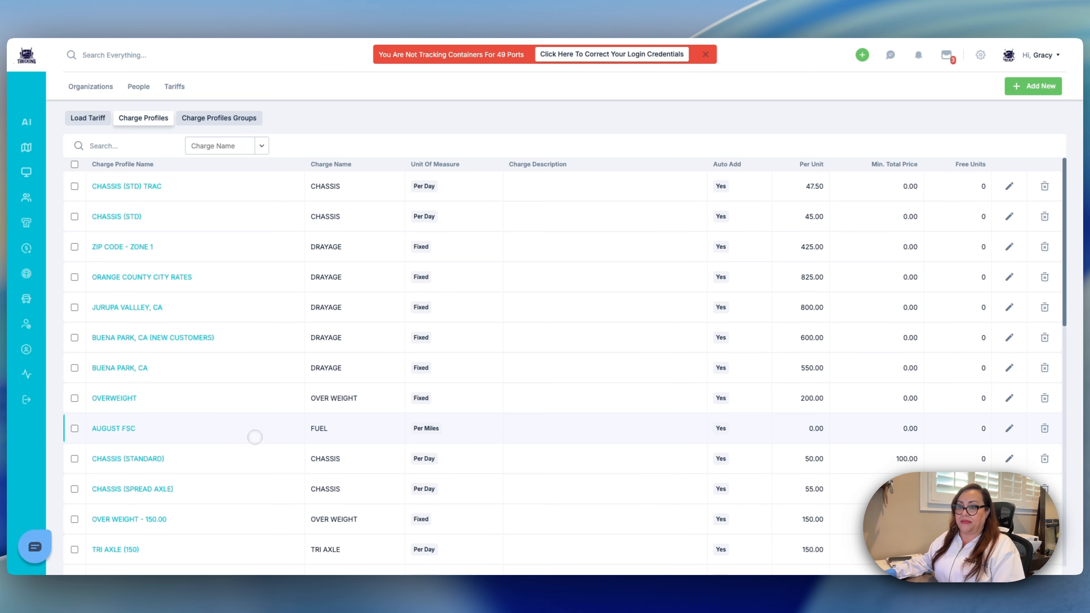
# Step: Look over the existing charge profiles and start a new one named DETENTION AT PORT/RAIL
pyautogui.scroll(-3, 254, 437)
pyautogui.scroll(-3, 254, 438)
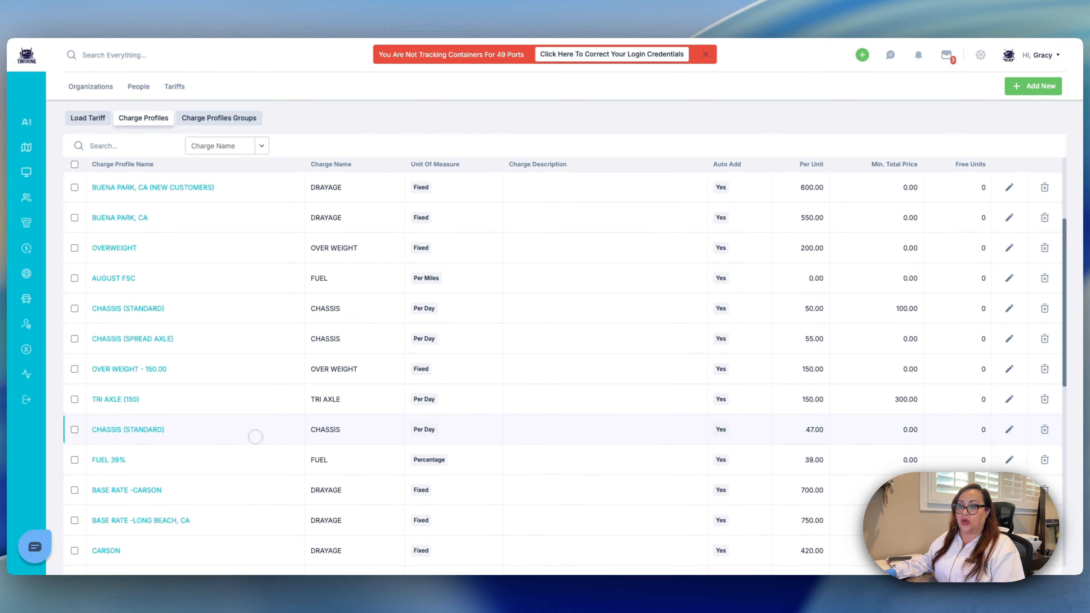
pyautogui.scroll(-2, 295, 438)
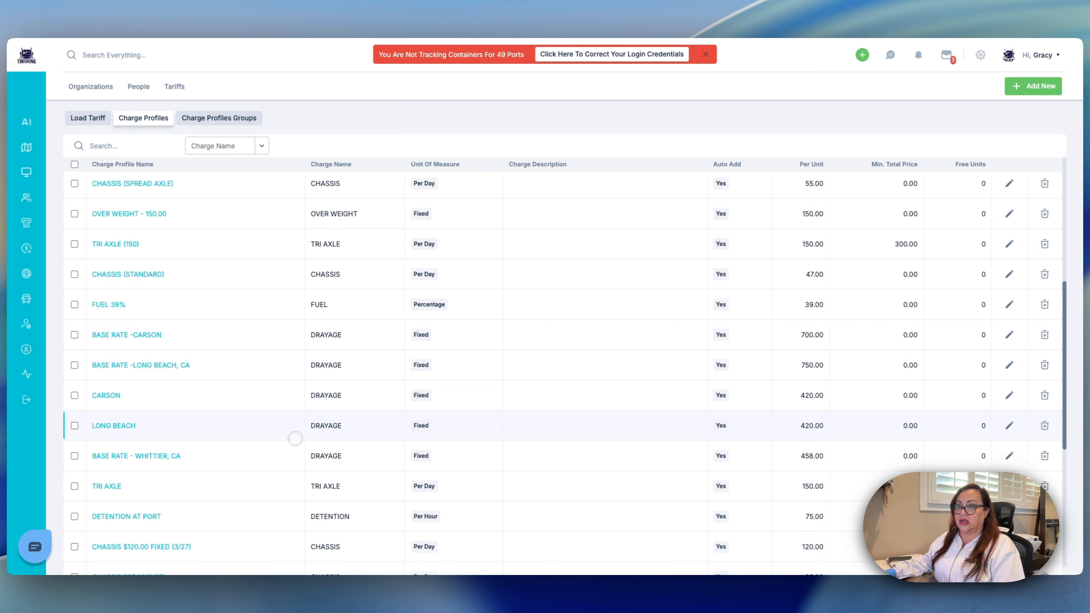
pyautogui.scroll(8, 295, 439)
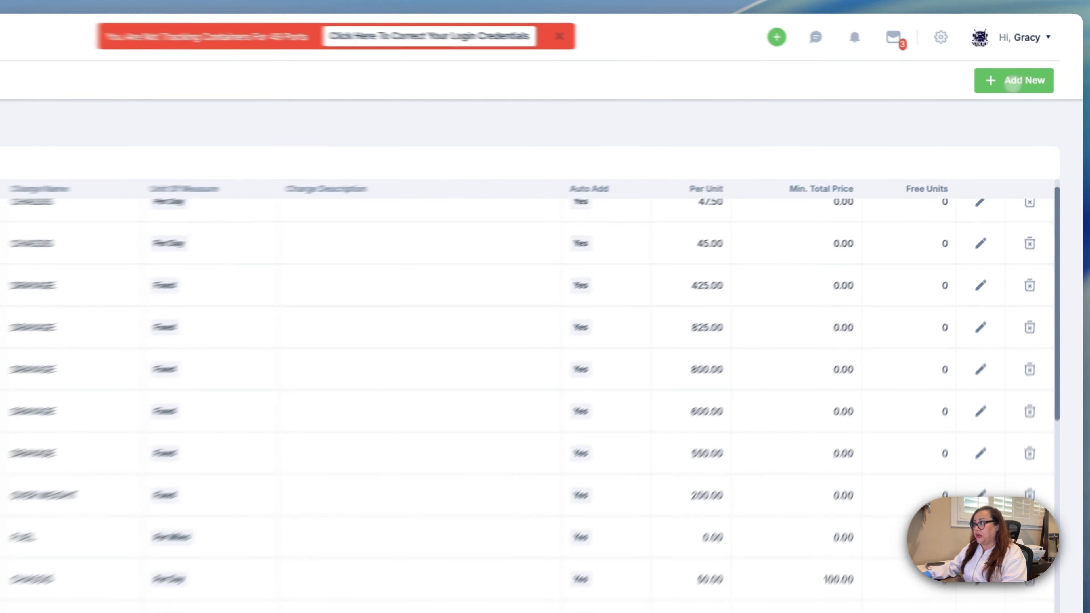
pyautogui.click(1007, 82)
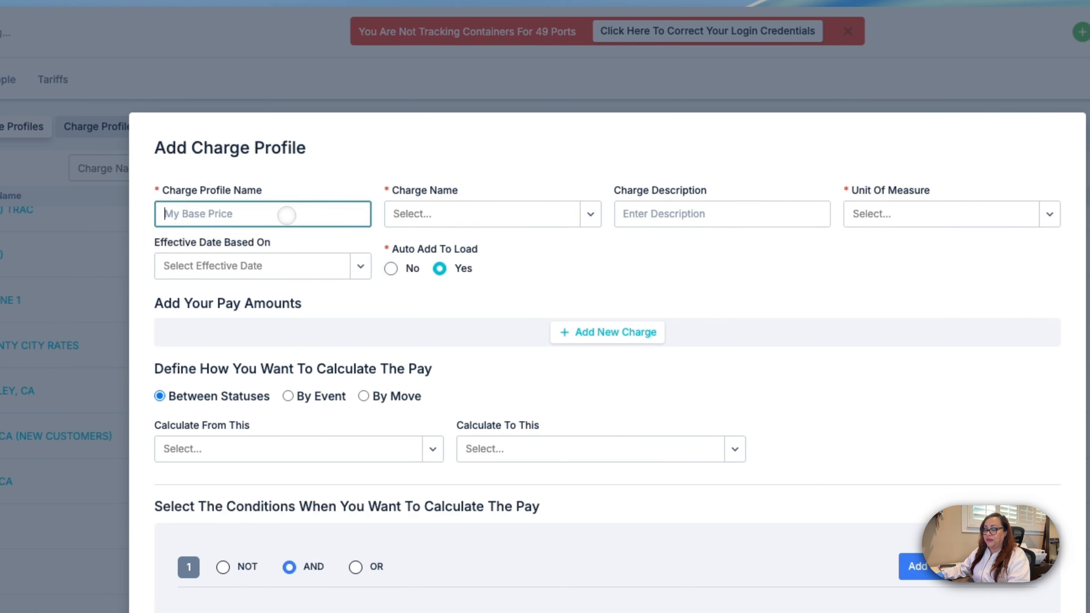
pyautogui.click(287, 214)
pyautogui.write('DE')
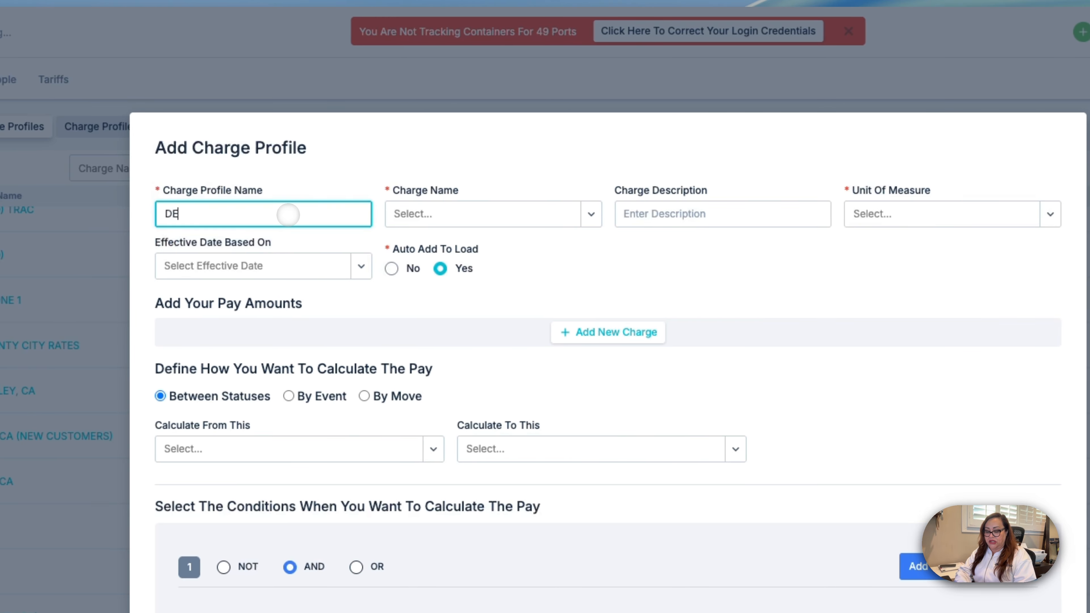
pyautogui.write('TENTIO')
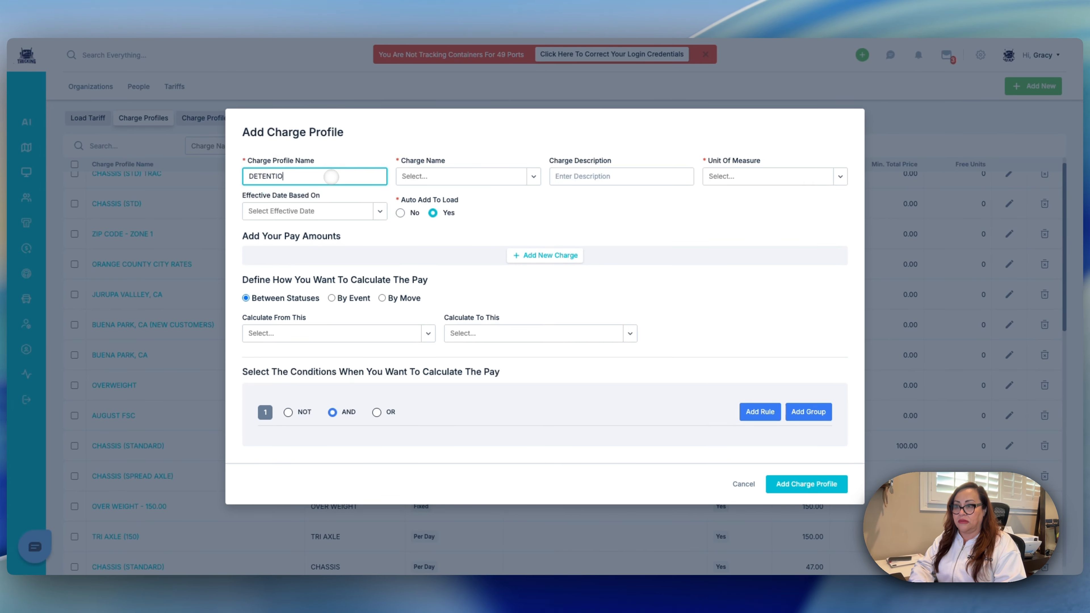
pyautogui.write('N AT PORT ')
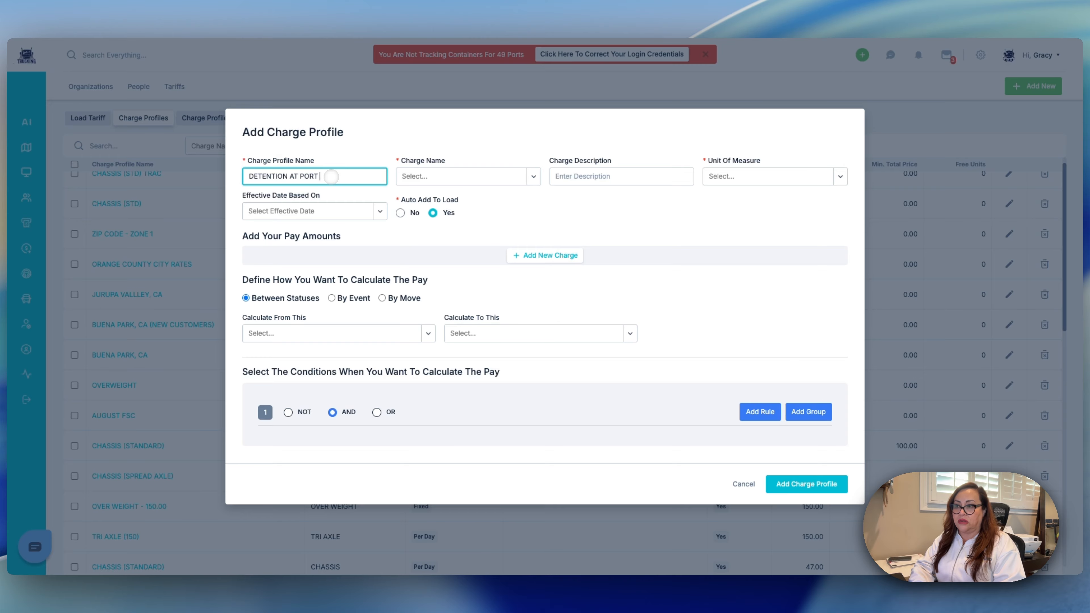
pyautogui.write('RAI')
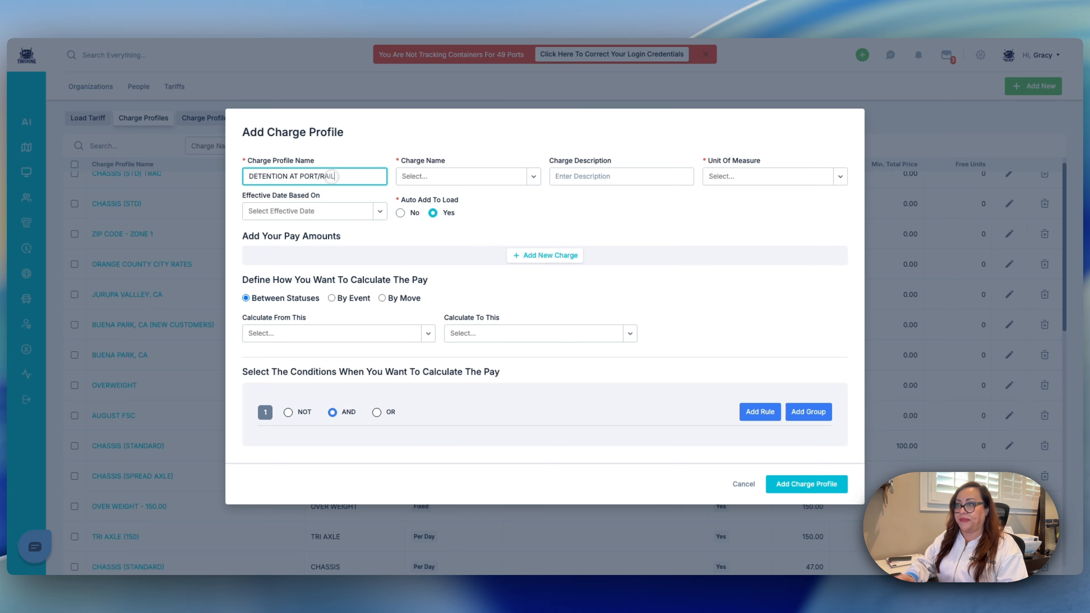
pyautogui.write('L')
# Step: Choose DETENTION as the charge name and Per Hour as the unit of measure for the port/rail detention profile
pyautogui.click(456, 176)
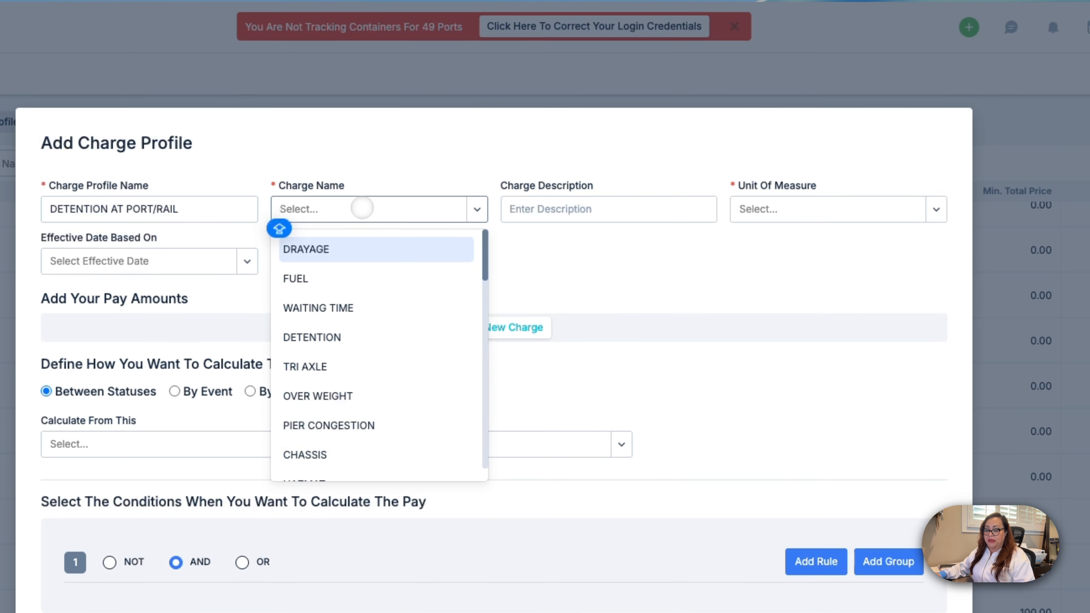
pyautogui.write('DET')
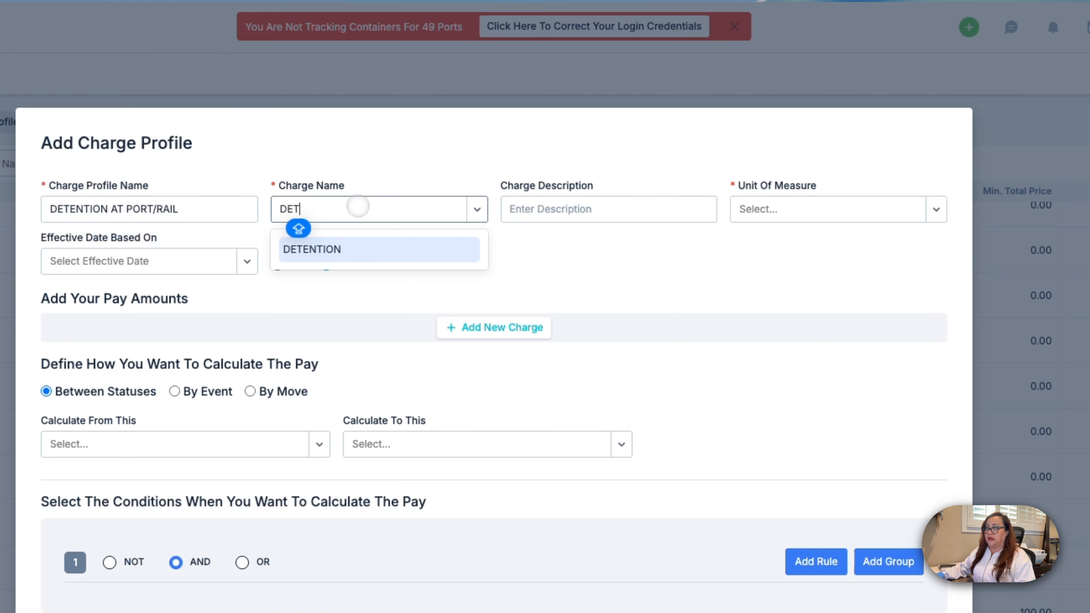
pyautogui.click(339, 249)
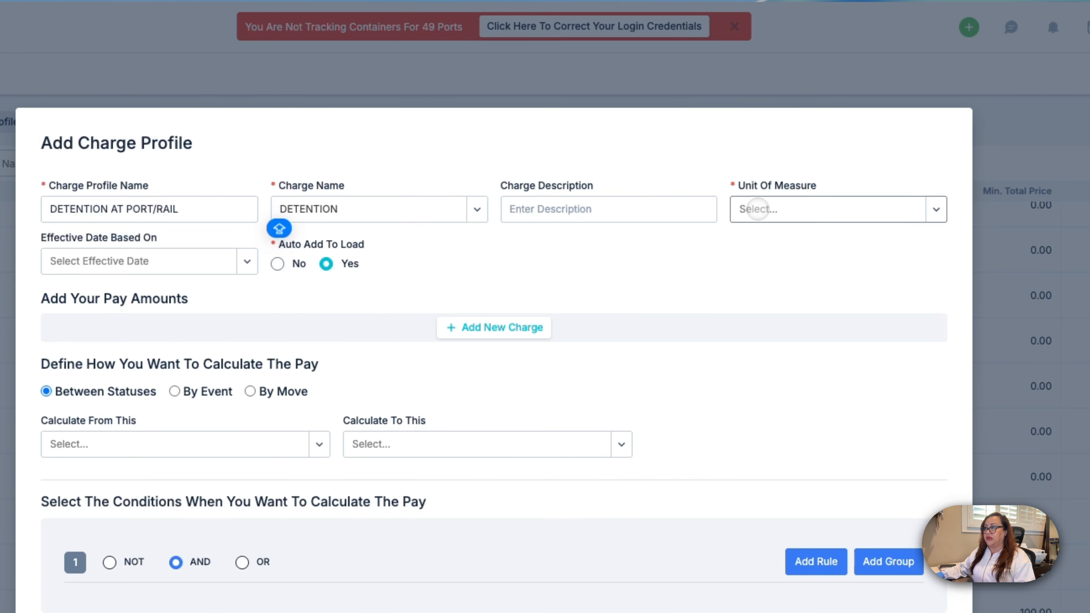
pyautogui.click(758, 210)
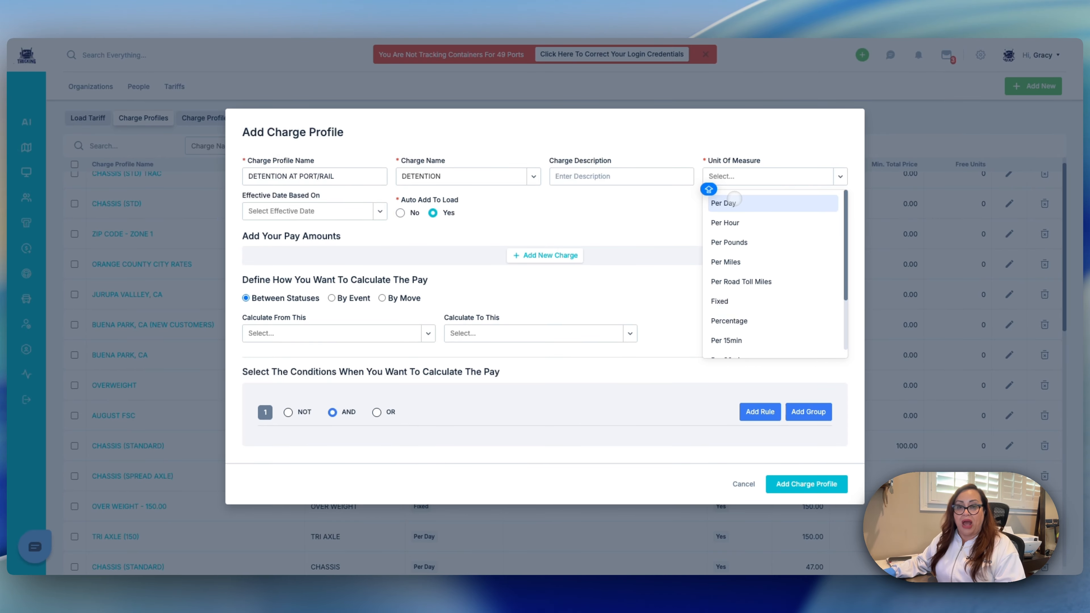
pyautogui.scroll(-1, 738, 326)
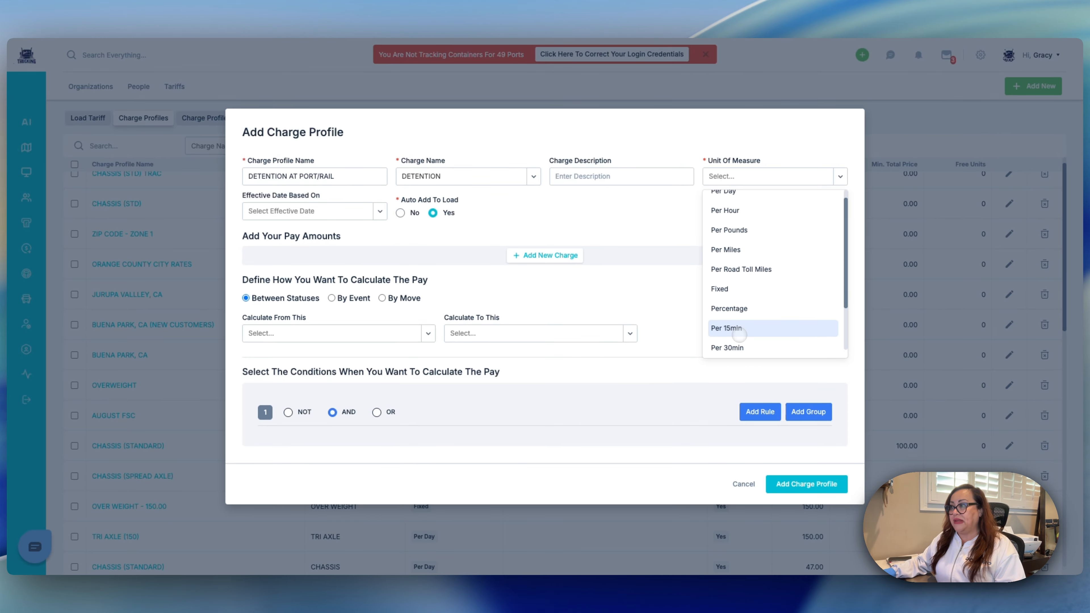
pyautogui.scroll(-1, 741, 341)
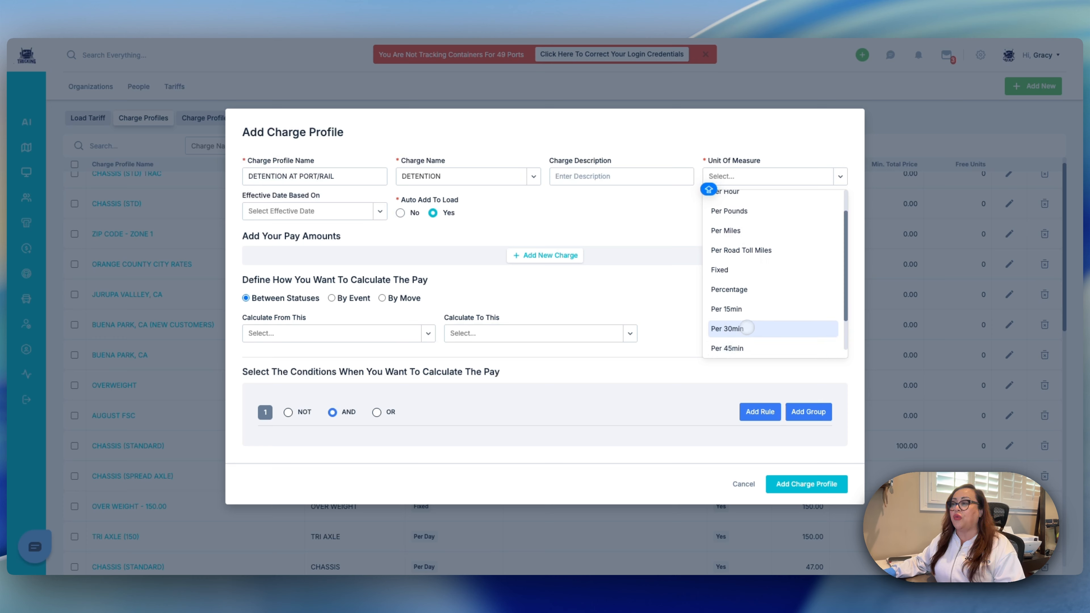
pyautogui.scroll(2, 742, 274)
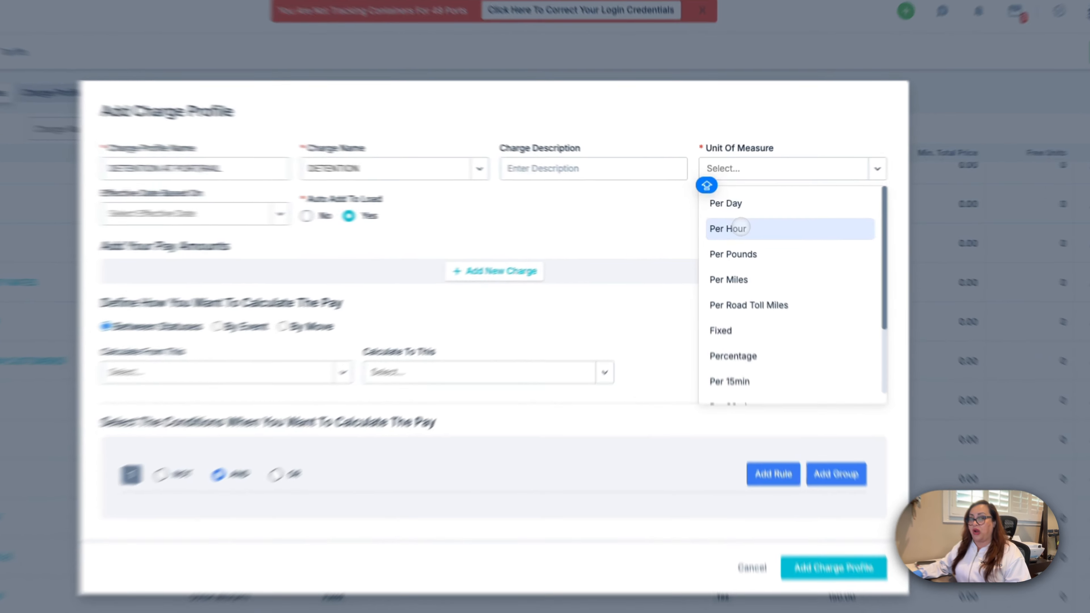
pyautogui.click(737, 224)
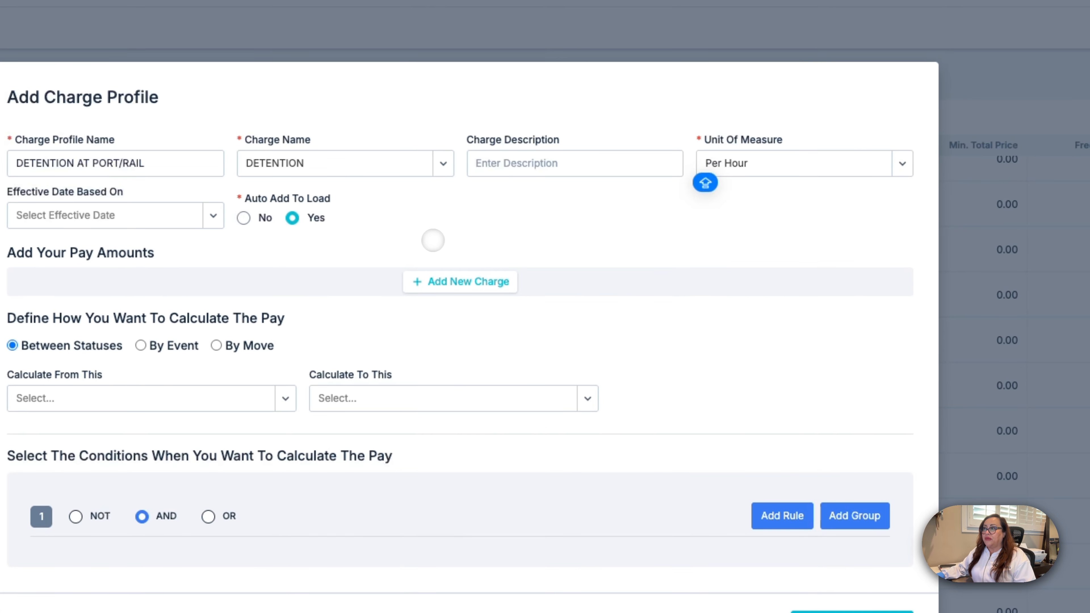
# Step: Add a pay amount line of 100 to the port/rail detention profile
pyautogui.click(458, 282)
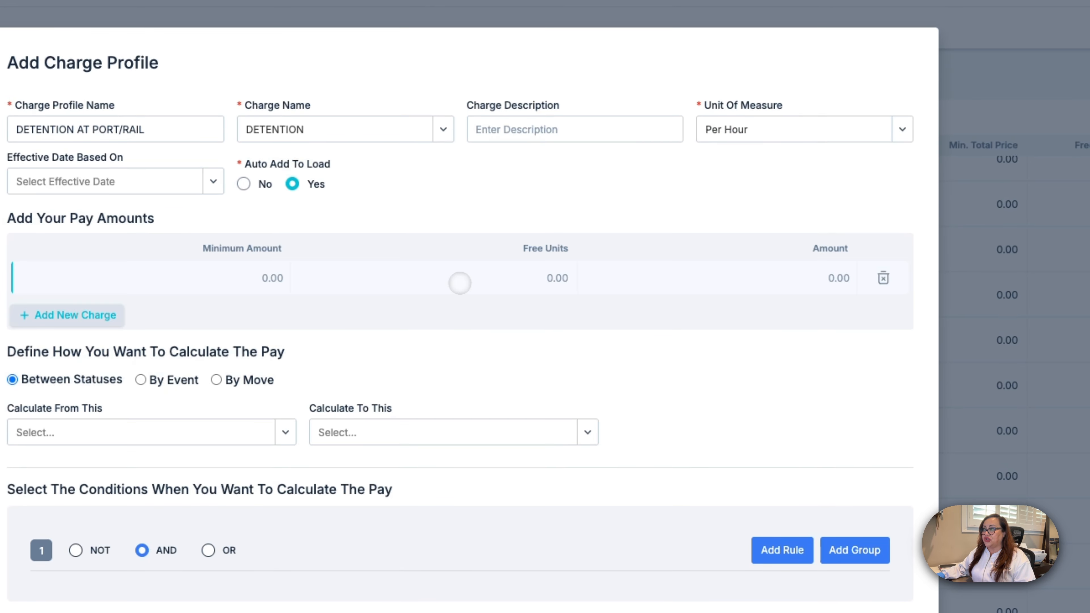
pyautogui.click(809, 272)
pyautogui.write('10.0')
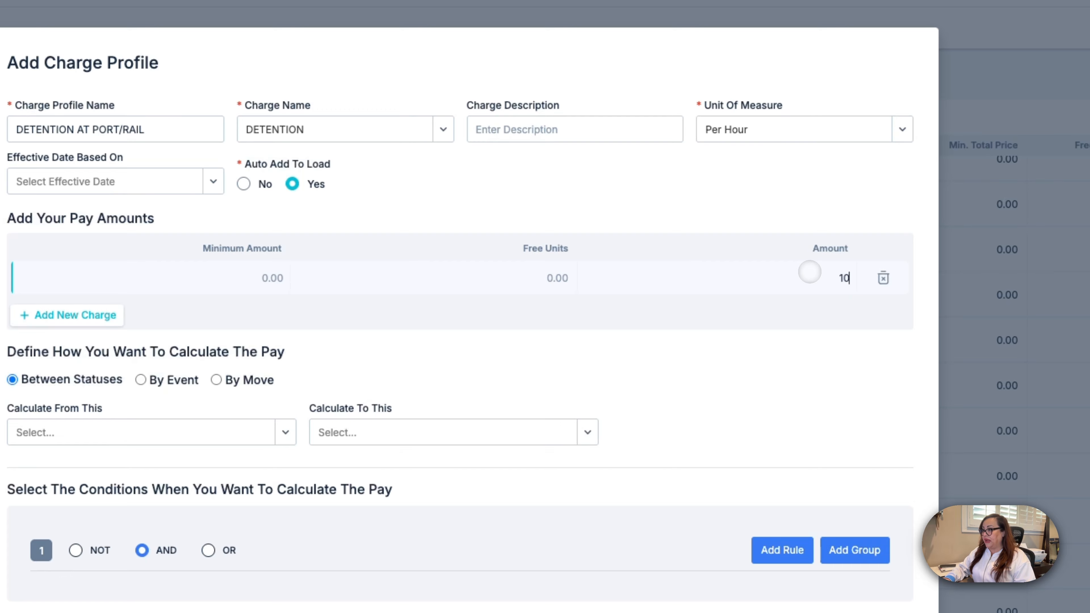
pyautogui.press('BackSpace')
pyautogui.press('BackSpace')
pyautogui.write('0.00')
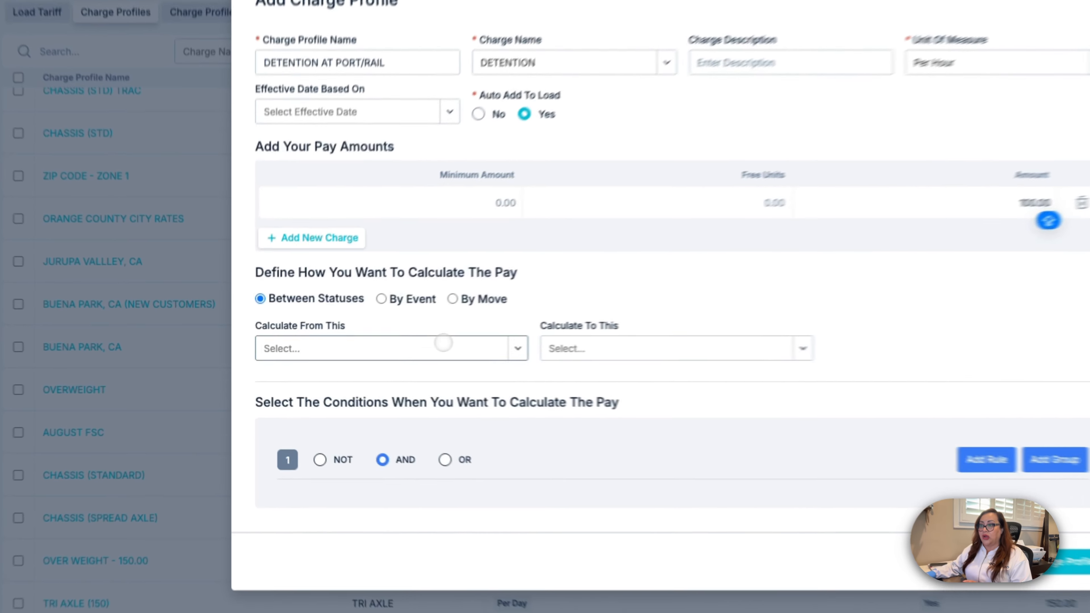
# Step: Set the port/rail detention pay to calculate between statuses starting from ARRIVED AT PICK CONTAINER
pyautogui.click(377, 355)
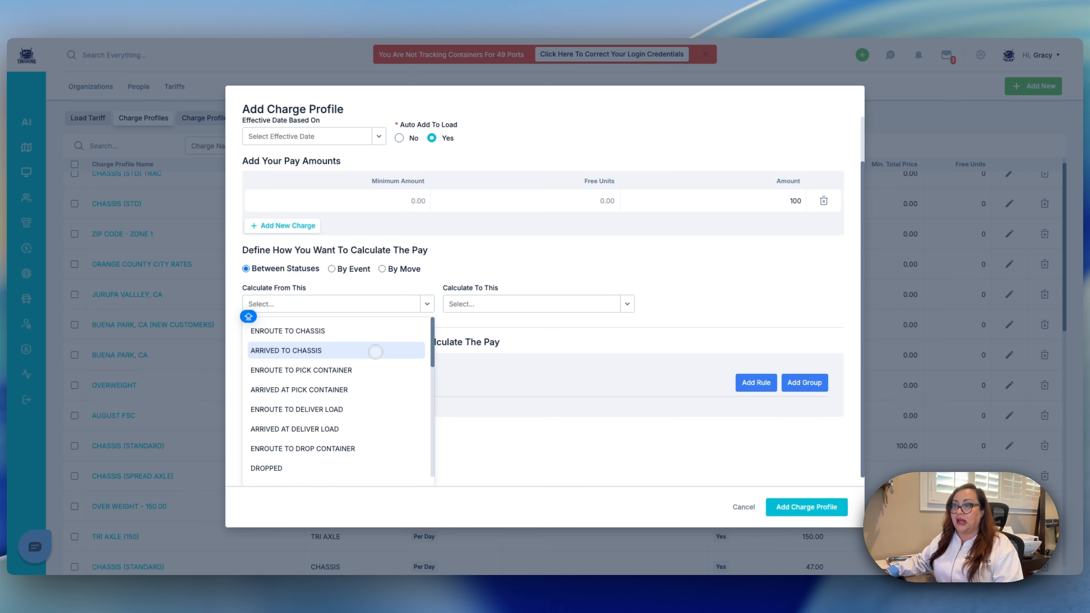
pyautogui.scroll(-1, 375, 351)
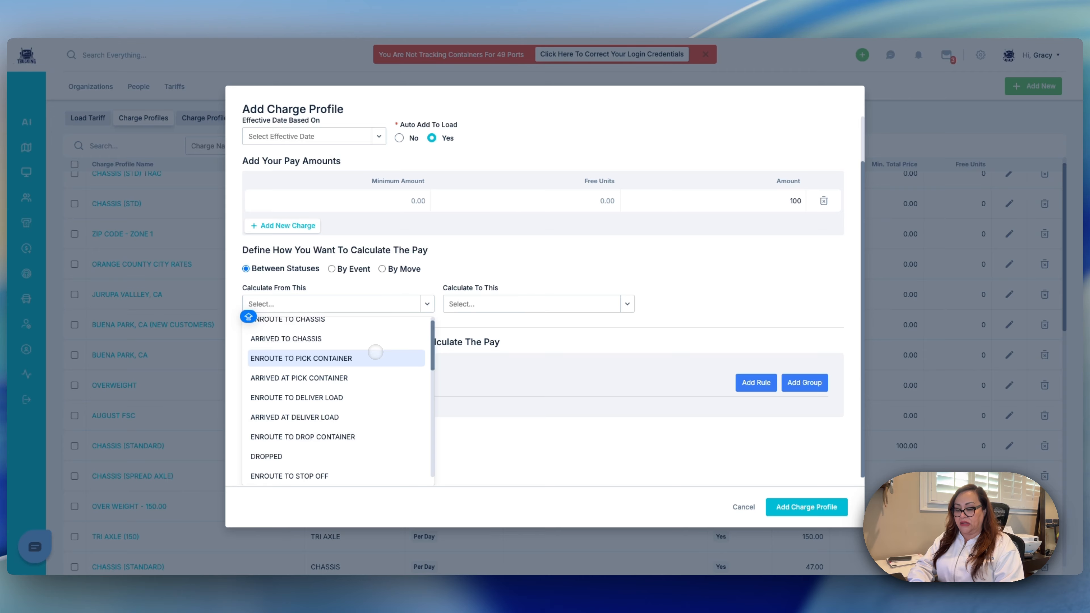
pyautogui.write('ARRIV')
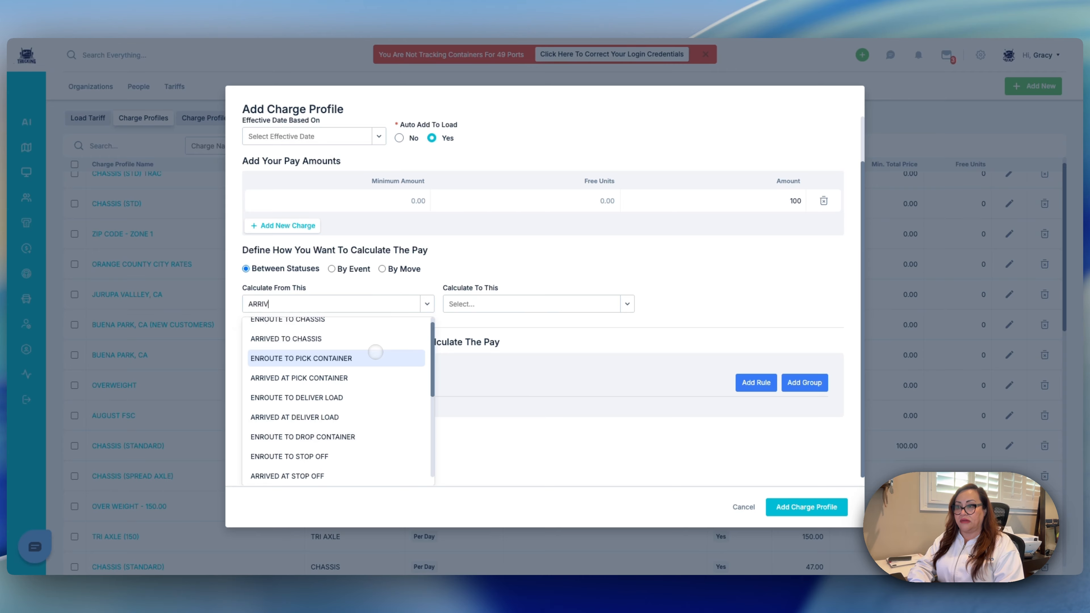
pyautogui.write('ED AT')
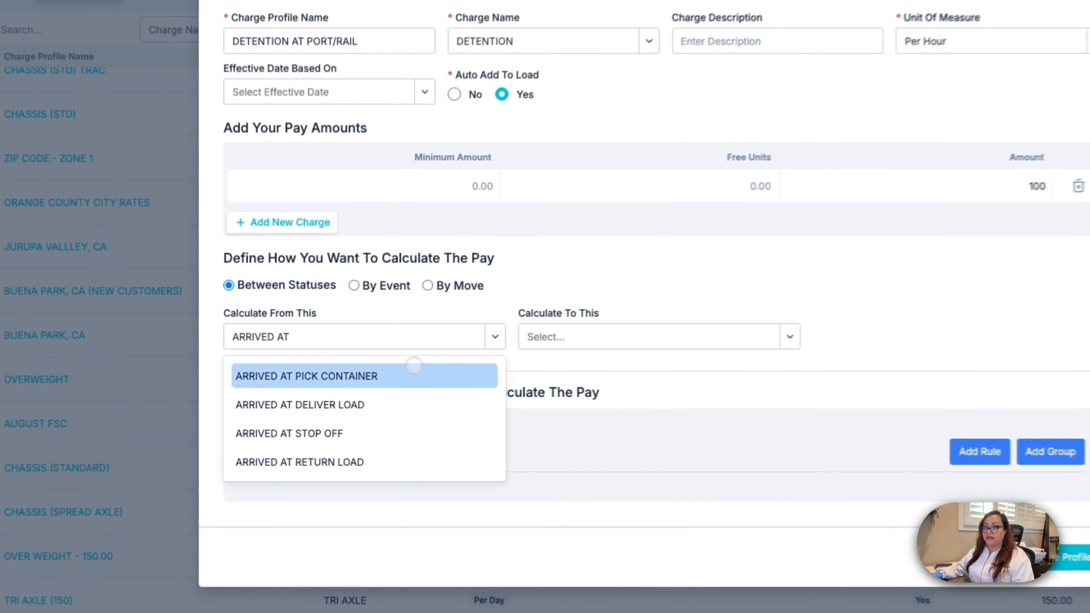
pyautogui.click(373, 377)
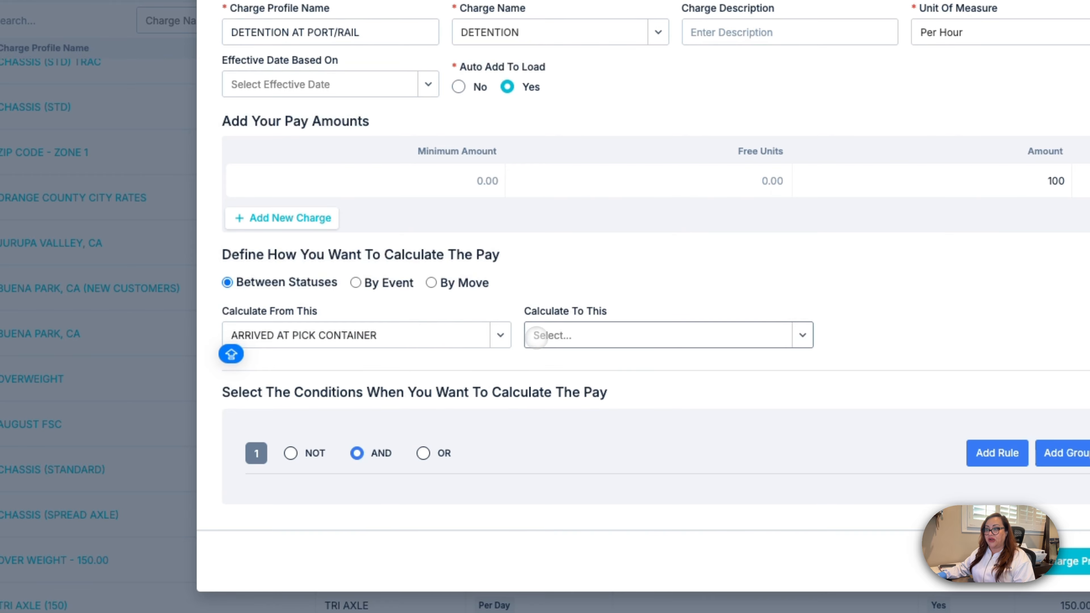
# Step: Choose ENROUTE TO DELIVER LOAD and ENROUTE TO DROP CONTAINER as the end statuses, and save the port/rail detention profile
pyautogui.click(537, 337)
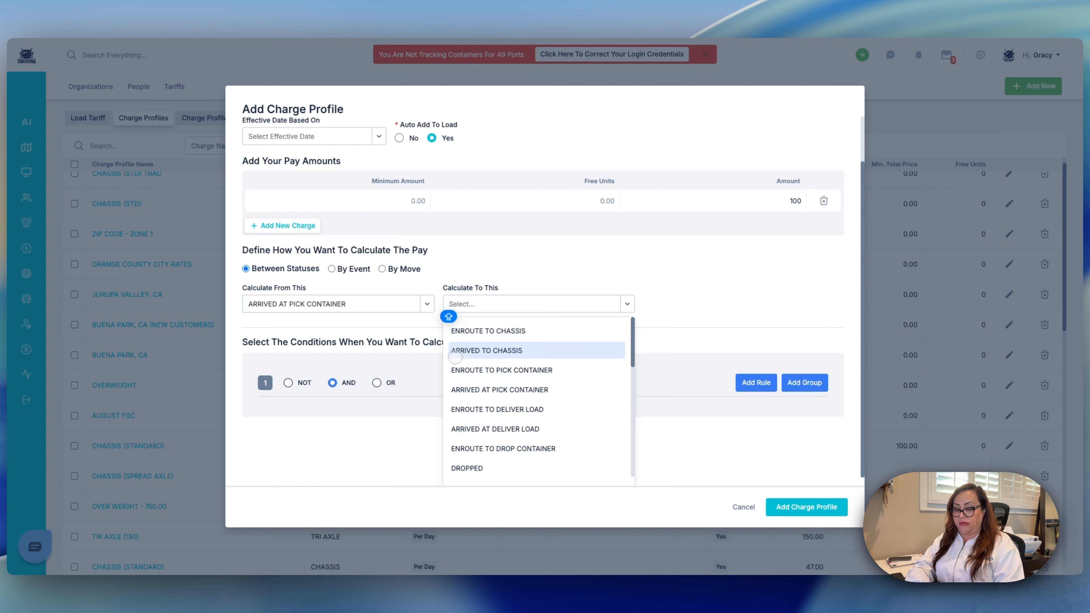
pyautogui.write('ENROUT')
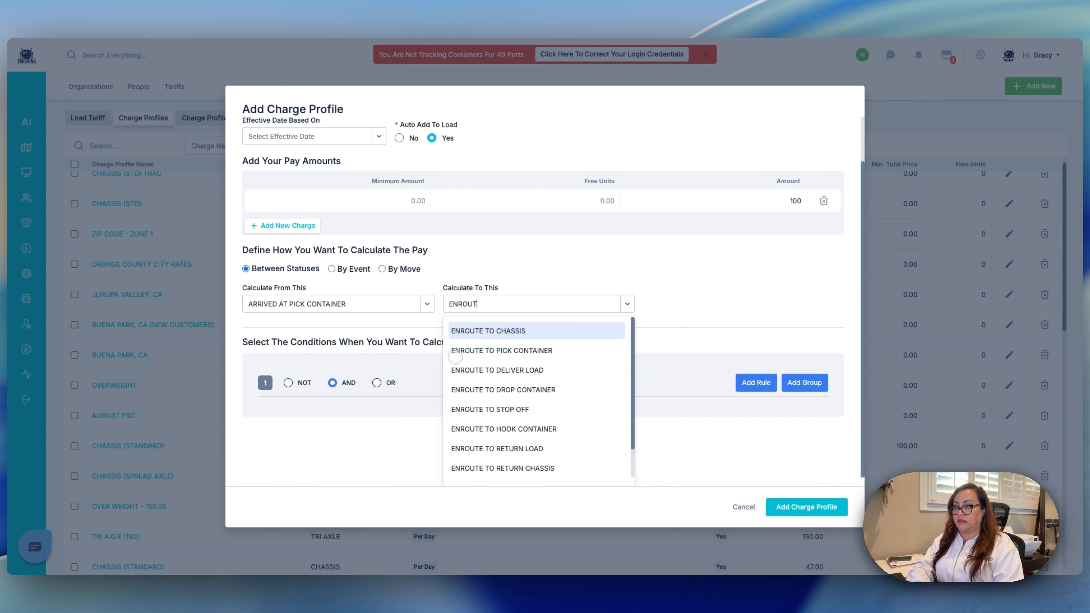
pyautogui.write('E TO DE')
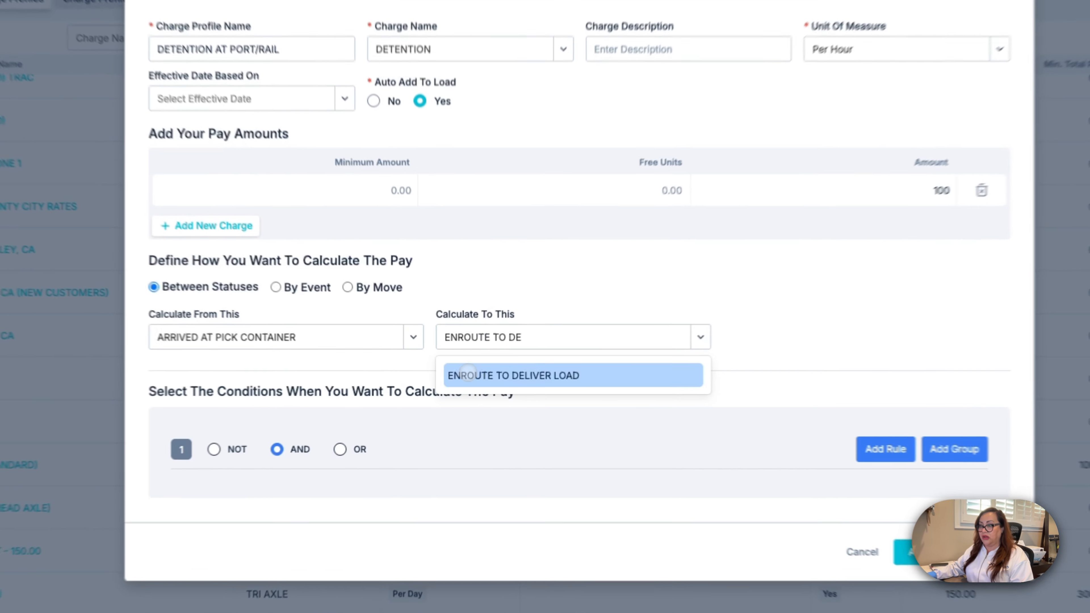
pyautogui.click(472, 382)
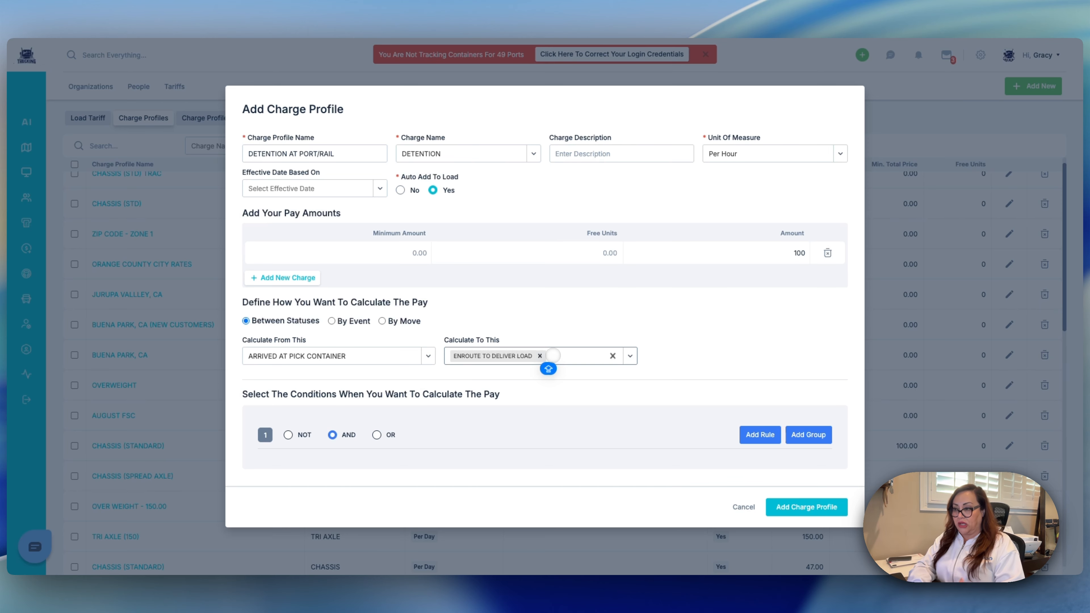
pyautogui.write('E')
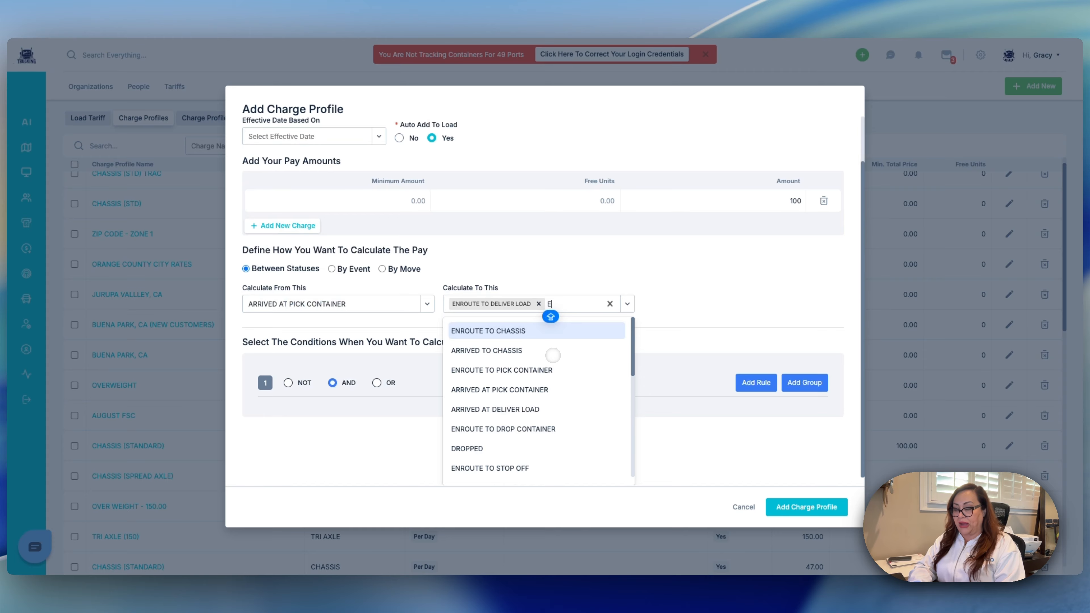
pyautogui.write('NROUTE ')
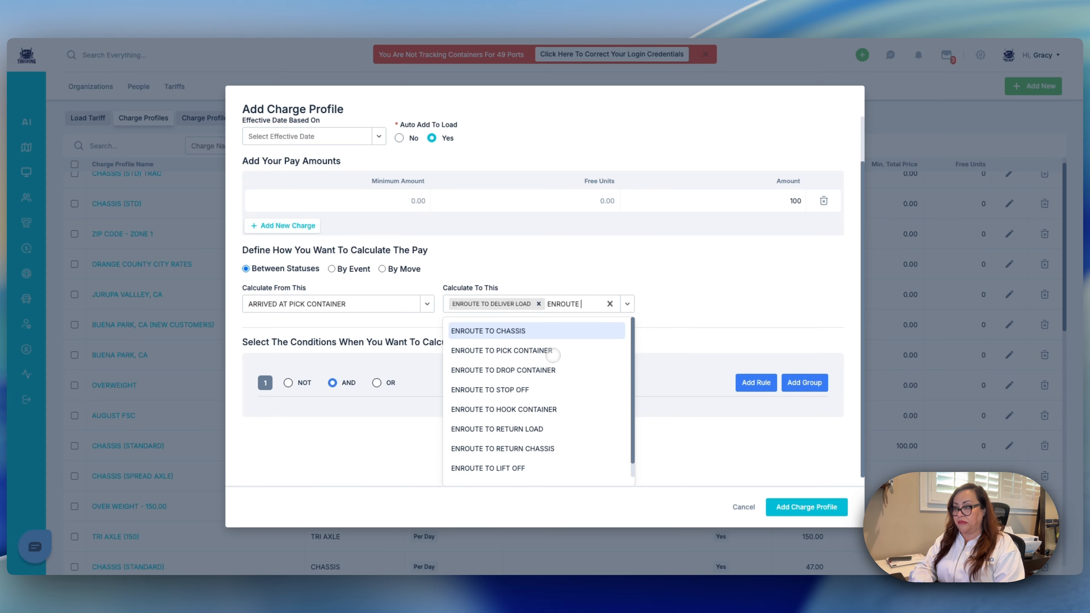
pyautogui.write('TO DRO')
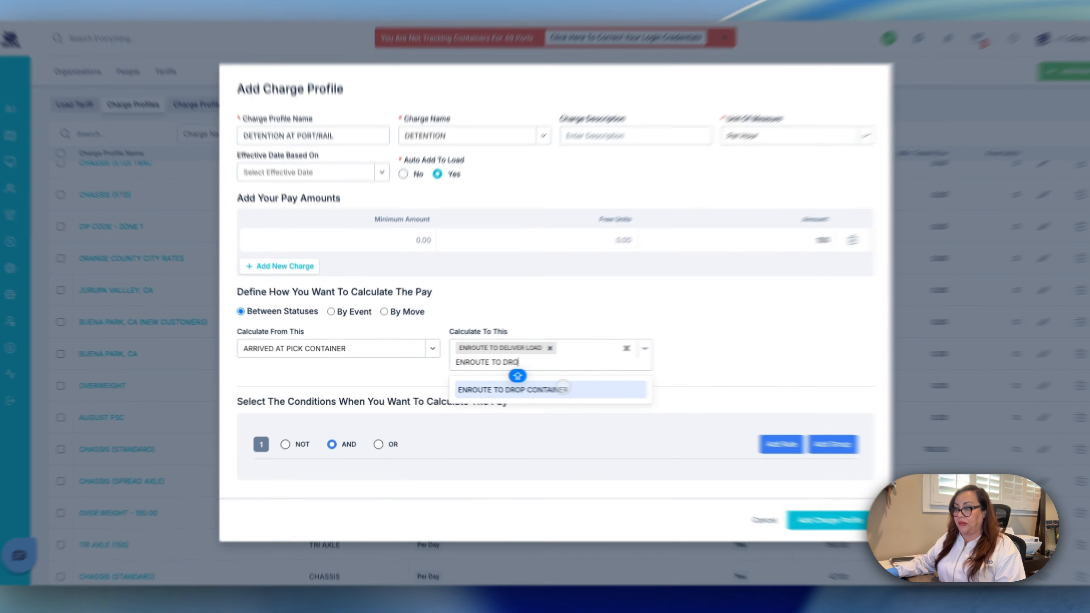
pyautogui.click(548, 389)
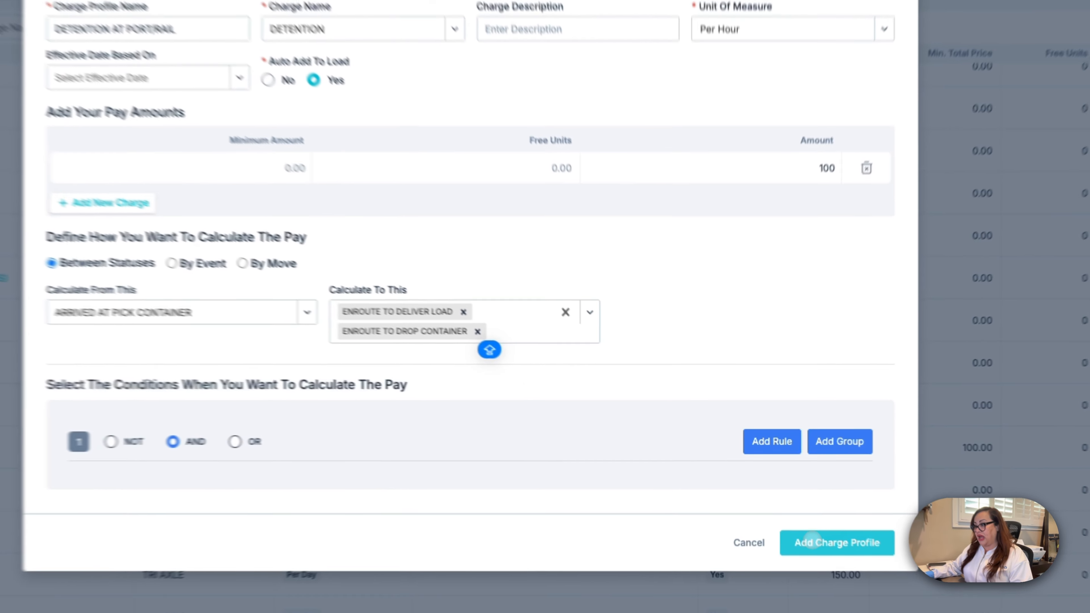
pyautogui.click(812, 537)
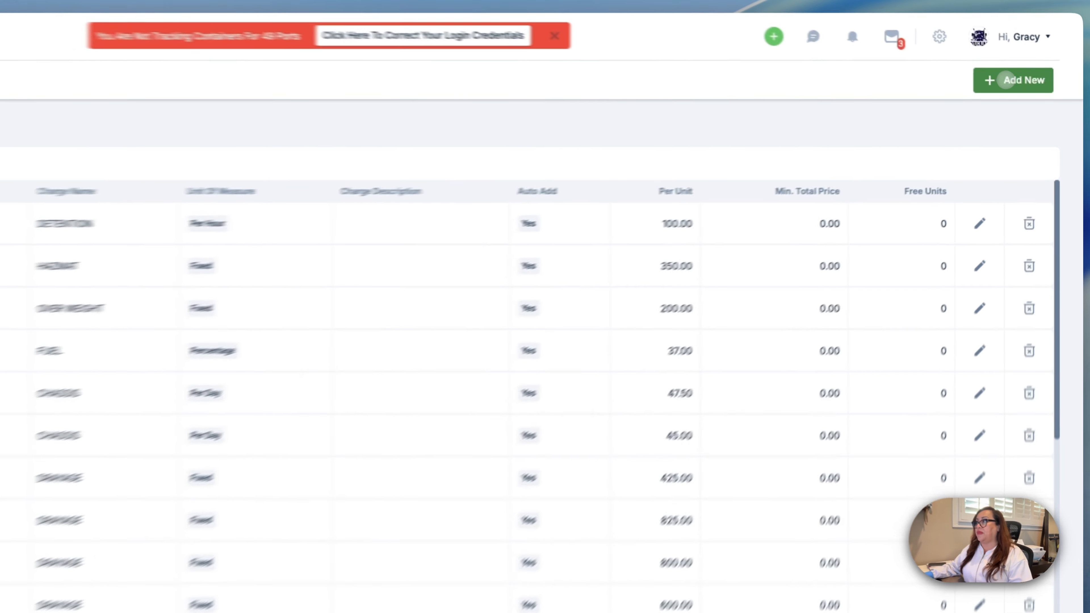
# Step: Start a new charge profile named WAITING TIME AT CUSTOMER
pyautogui.click(1030, 85)
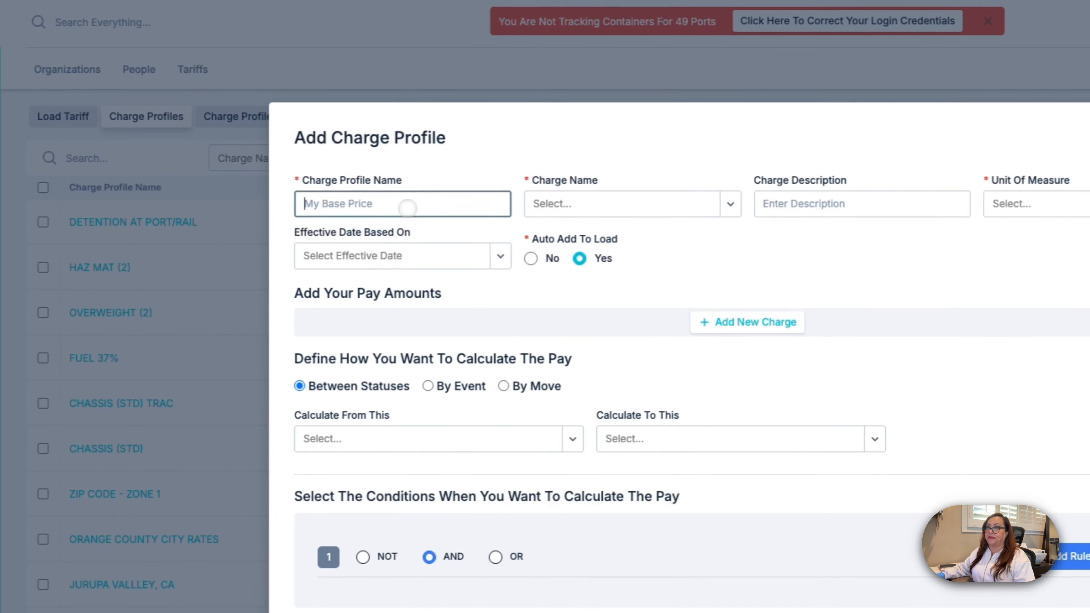
pyautogui.click(184, 215)
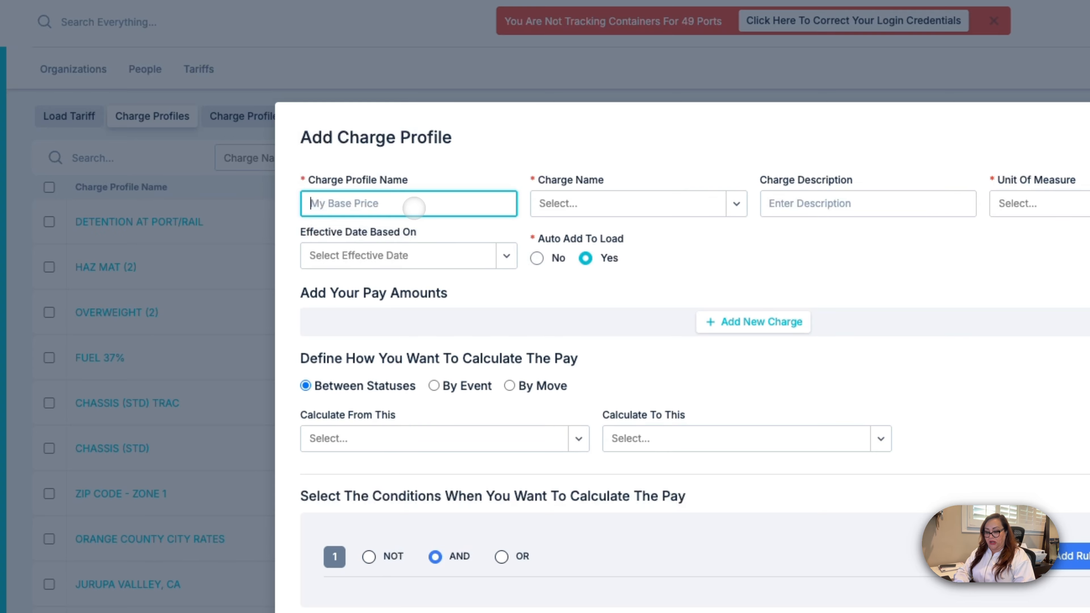
pyautogui.write('wa')
pyautogui.press('BackSpace')
pyautogui.press('BackSpace')
pyautogui.write('WA')
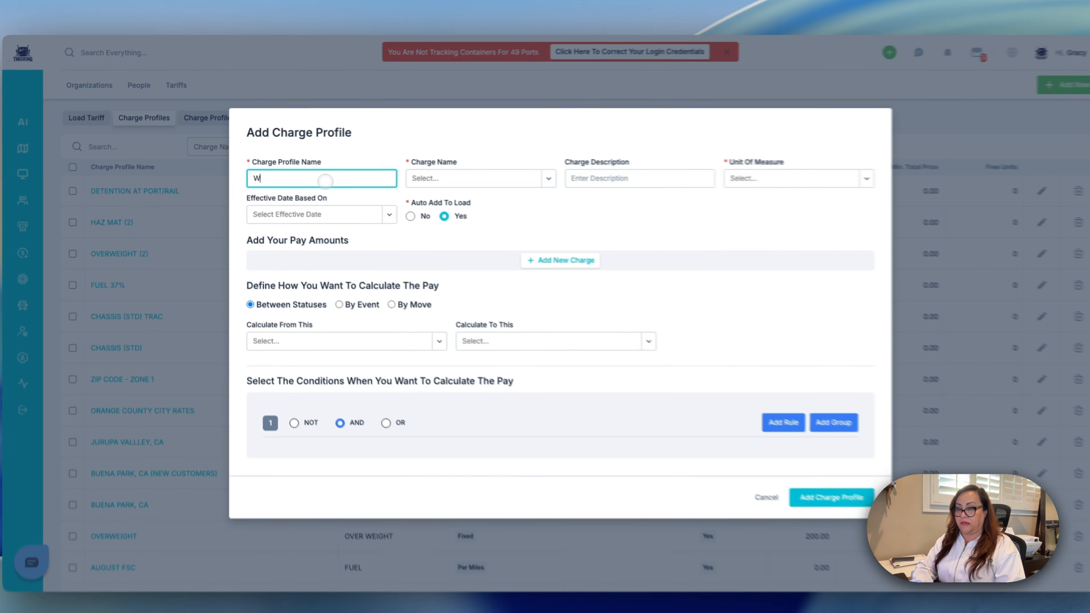
pyautogui.write('TI')
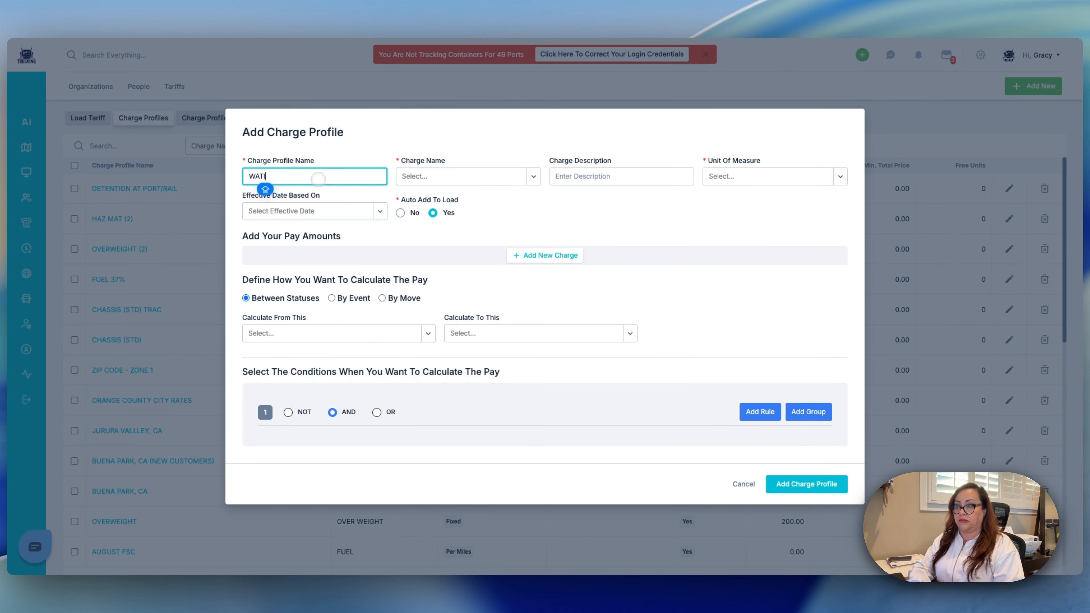
pyautogui.press('BackSpace')
pyautogui.press('BackSpace')
pyautogui.write('IKTI')
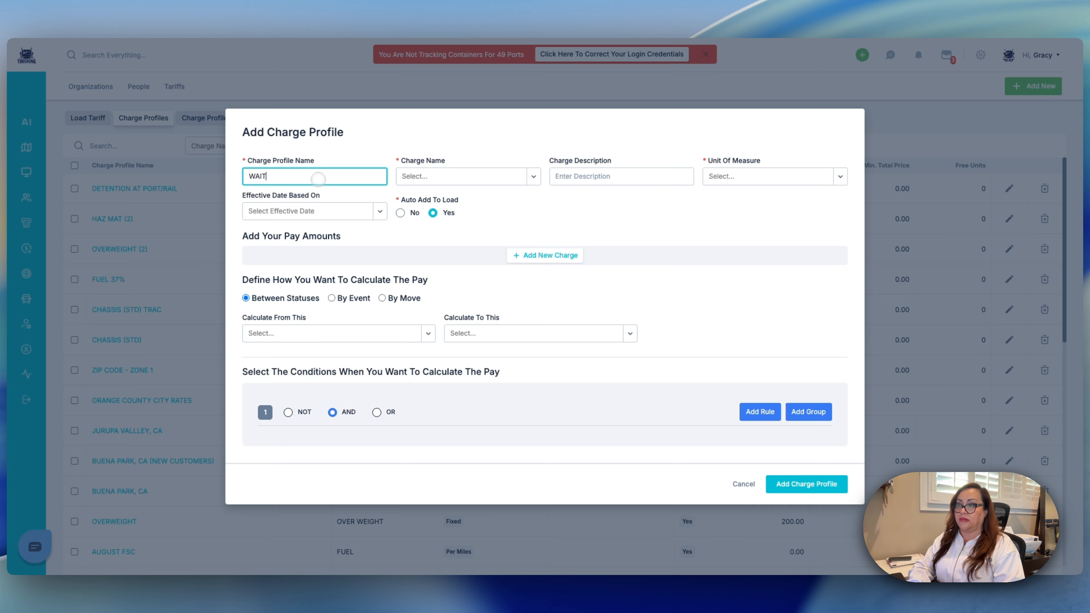
pyautogui.write('G TIME A')
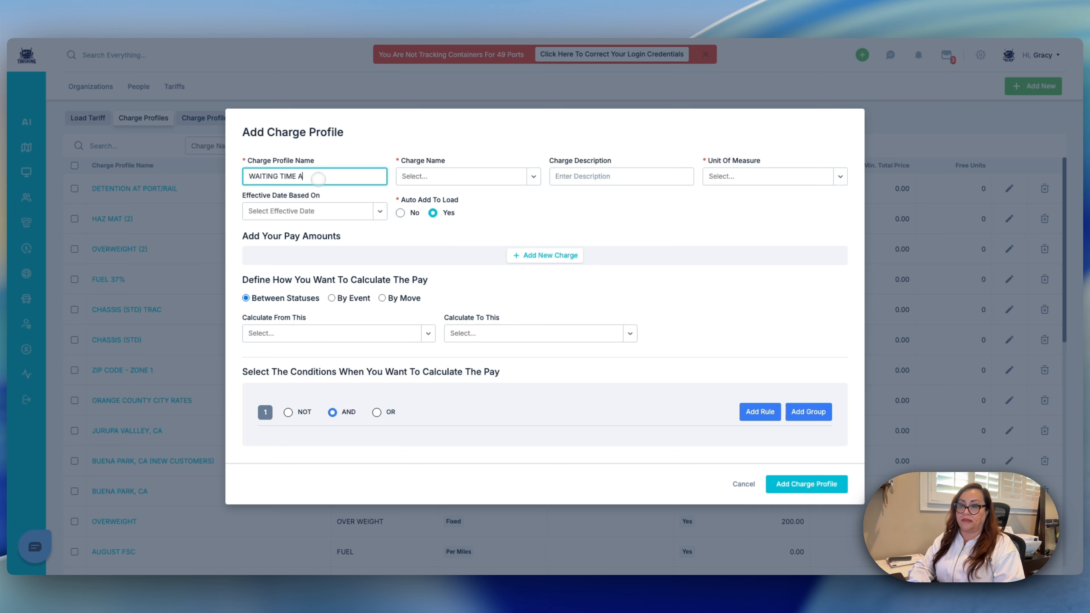
pyautogui.write('T CS')
pyautogui.write('USTOMER')
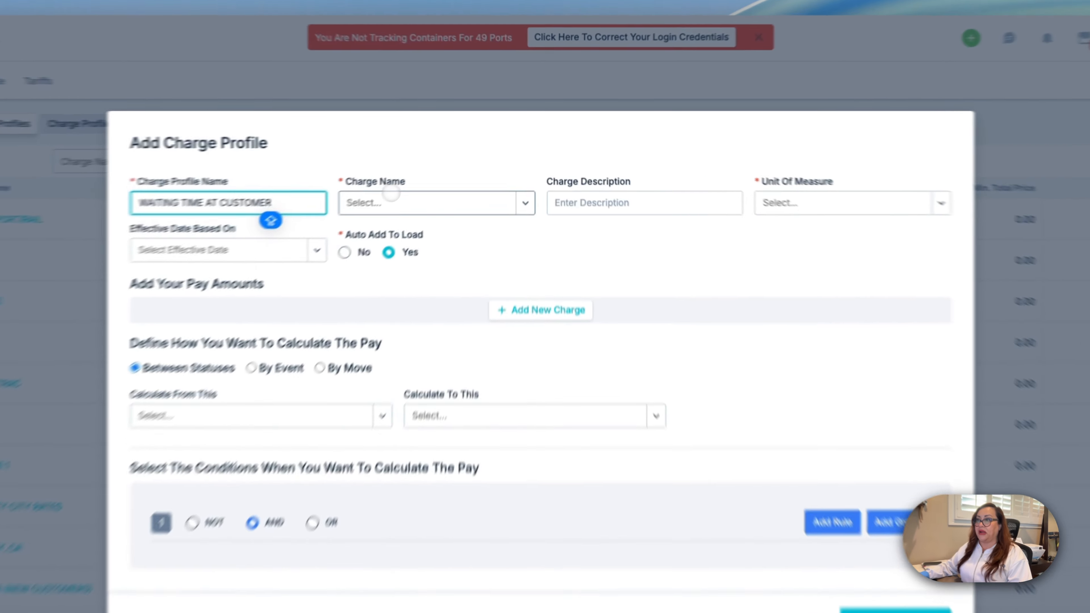
# Step: Choose WAITING TIME as the charge name and Per 15min as the unit of measure for the customer waiting time profile
pyautogui.click(430, 175)
pyautogui.write('WA')
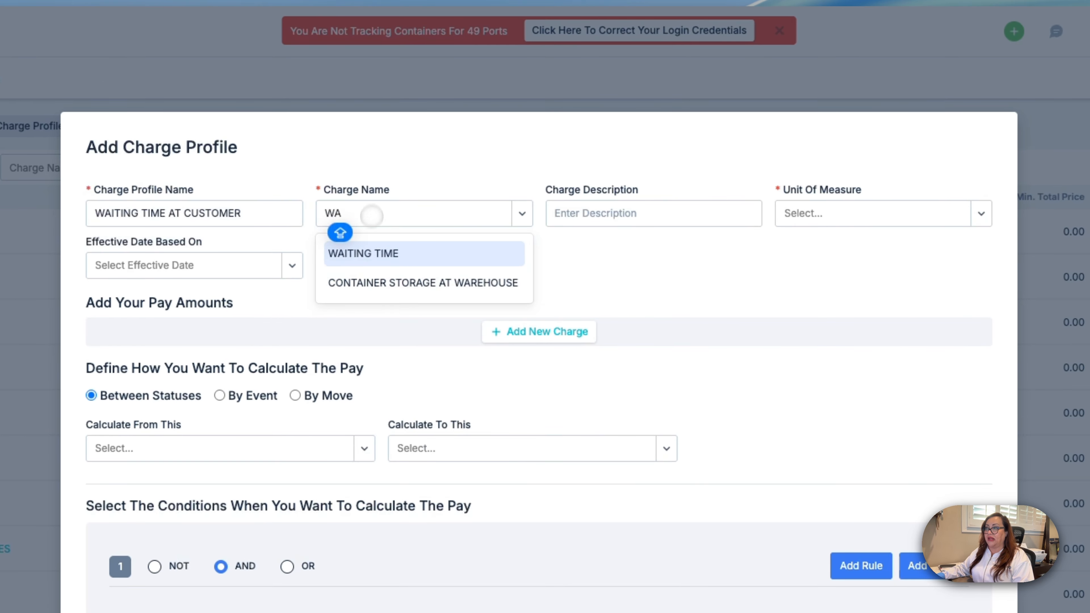
pyautogui.click(372, 253)
pyautogui.click(807, 214)
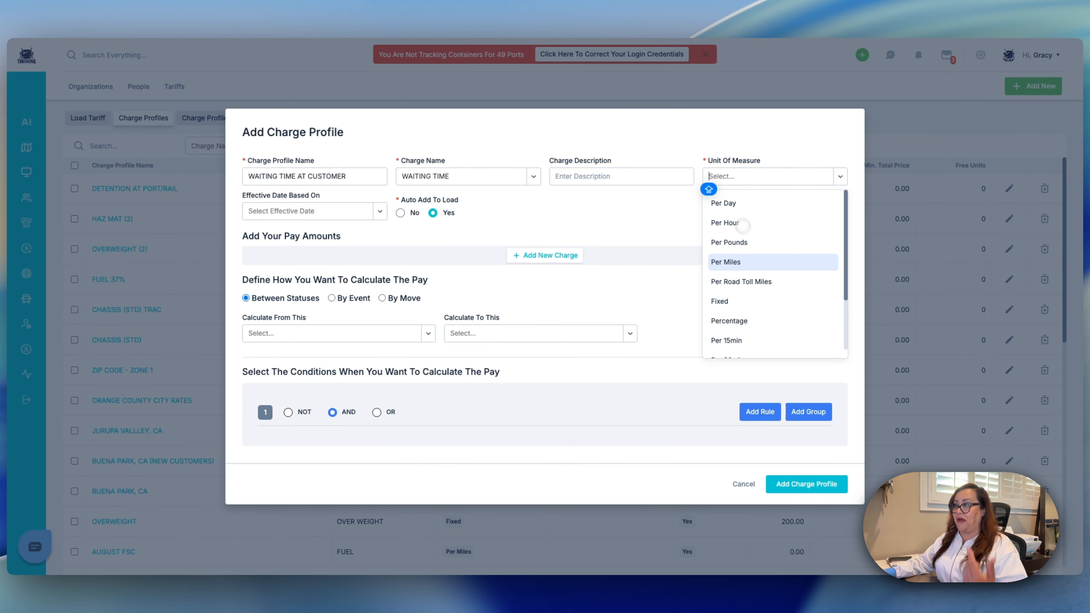
pyautogui.scroll(-1, 749, 338)
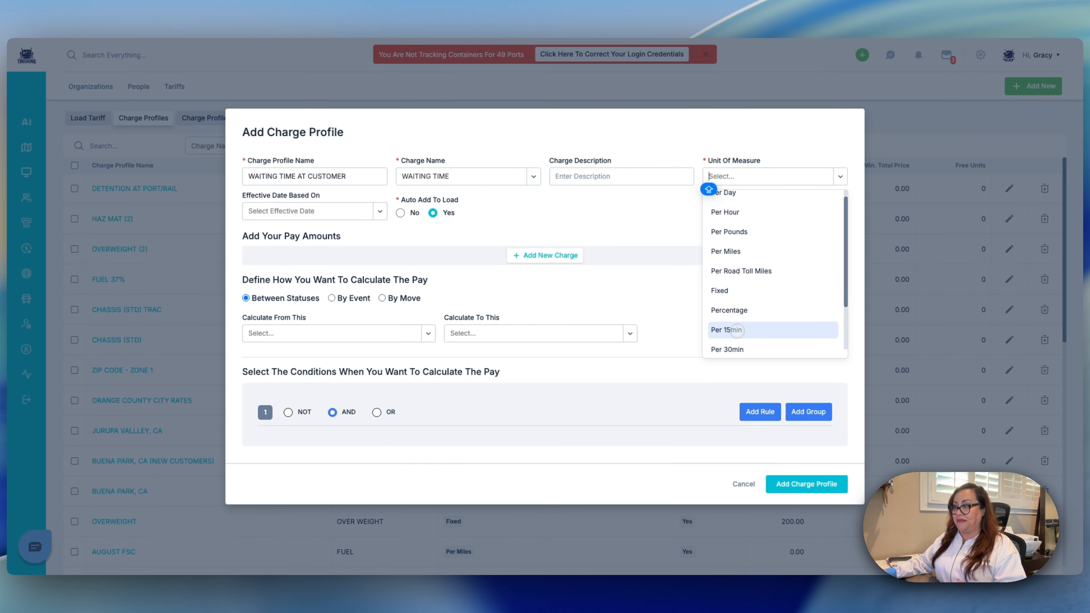
pyautogui.scroll(-2, 737, 333)
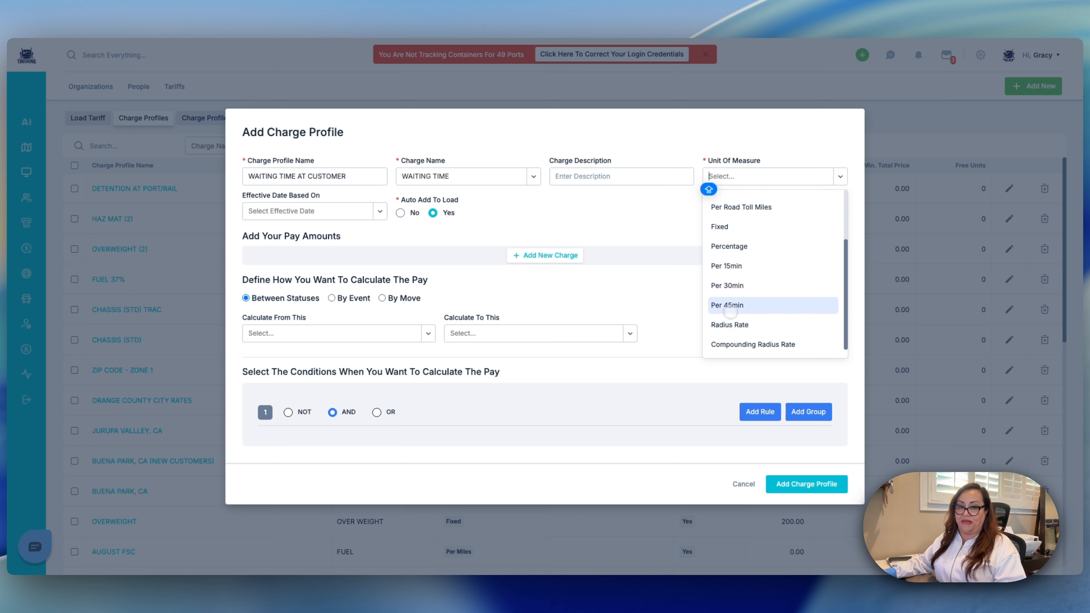
pyautogui.scroll(1, 728, 296)
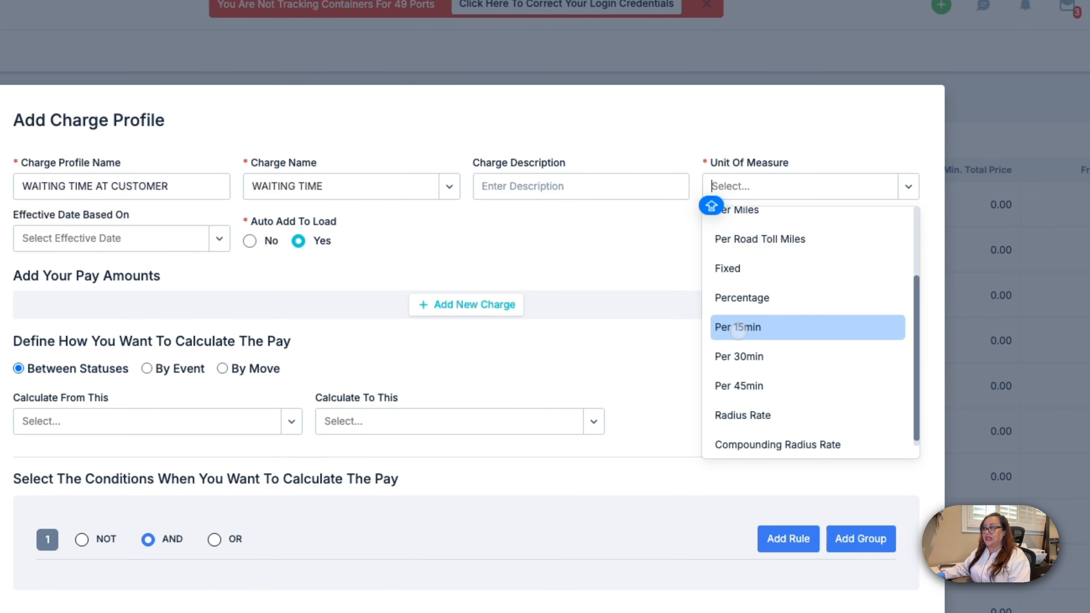
pyautogui.click(738, 329)
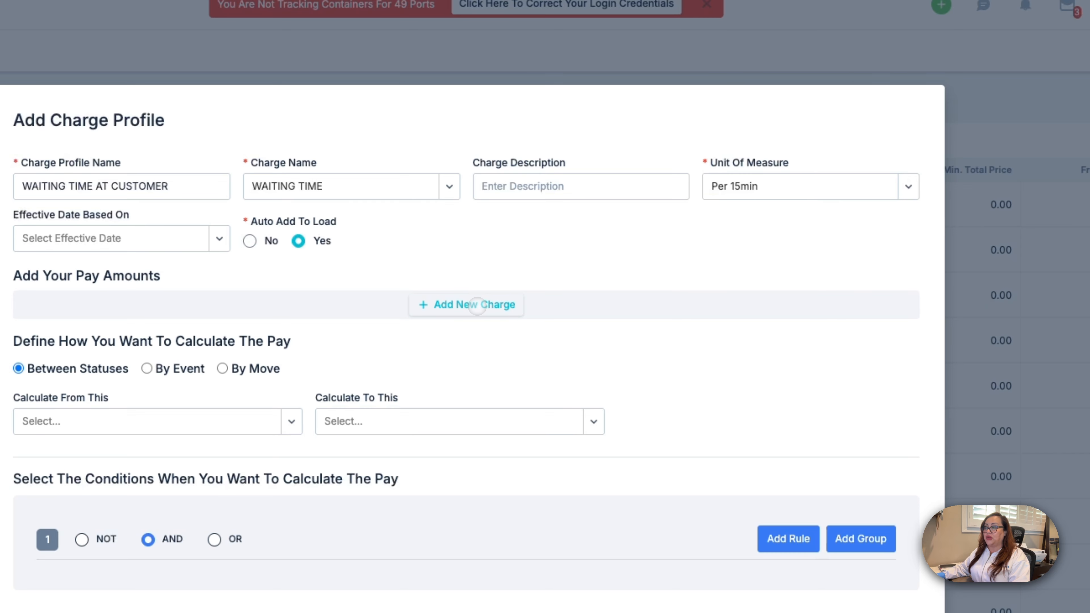
# Step: Add a pay amount line with 4 free units and an amount of 25 to the customer waiting time profile
pyautogui.click(476, 306)
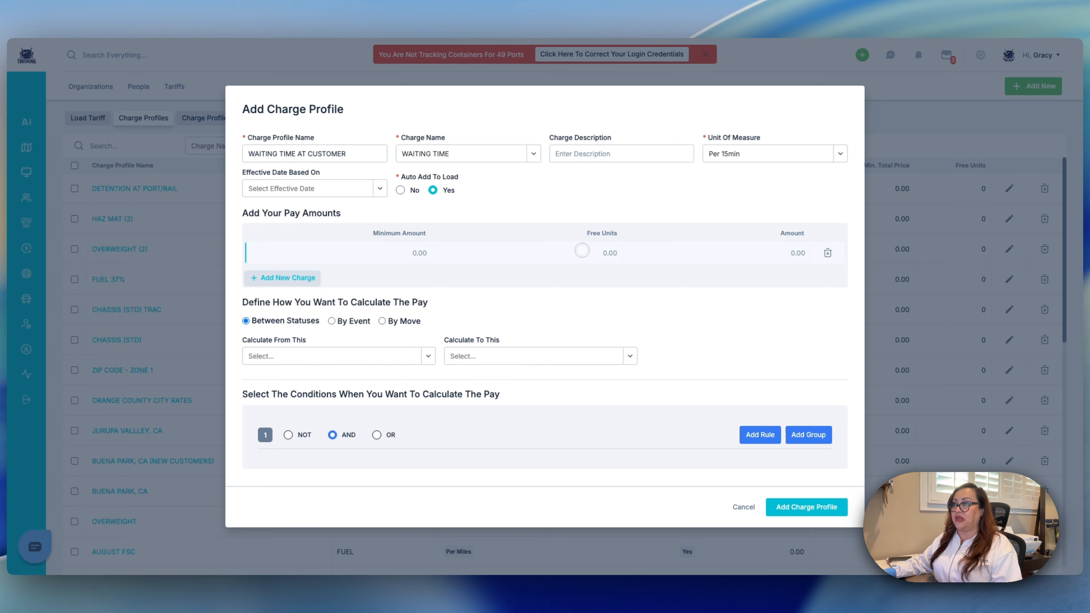
pyautogui.click(582, 250)
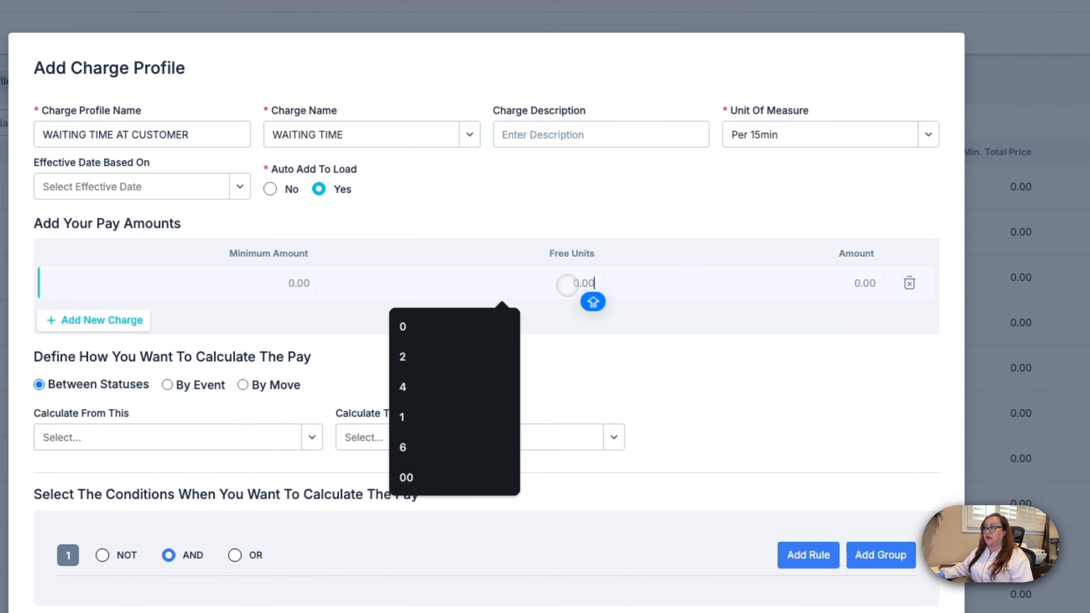
pyautogui.click(594, 203)
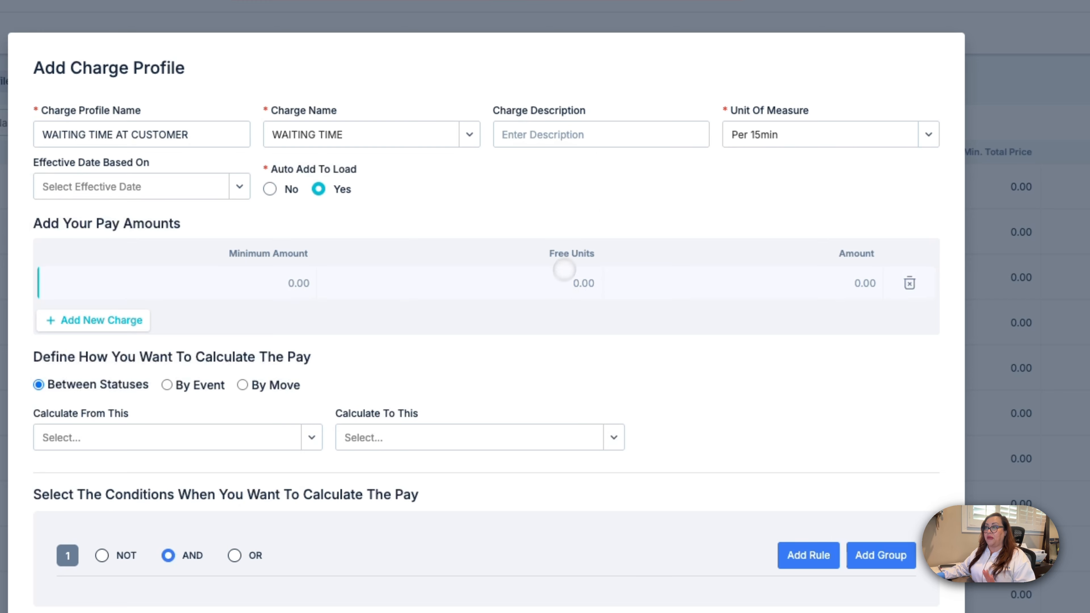
pyautogui.click(557, 285)
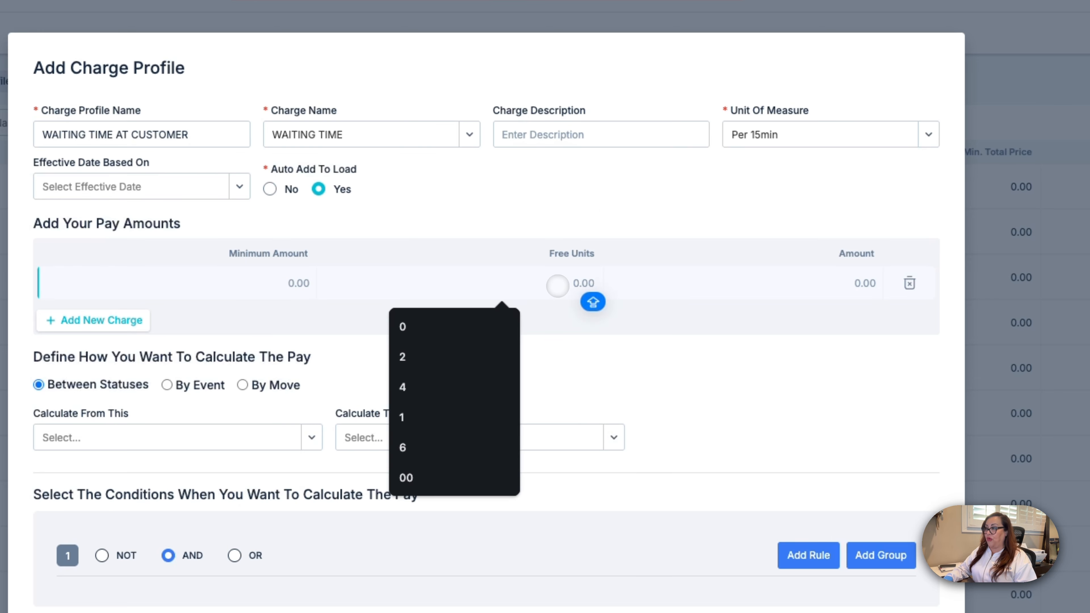
pyautogui.write('4')
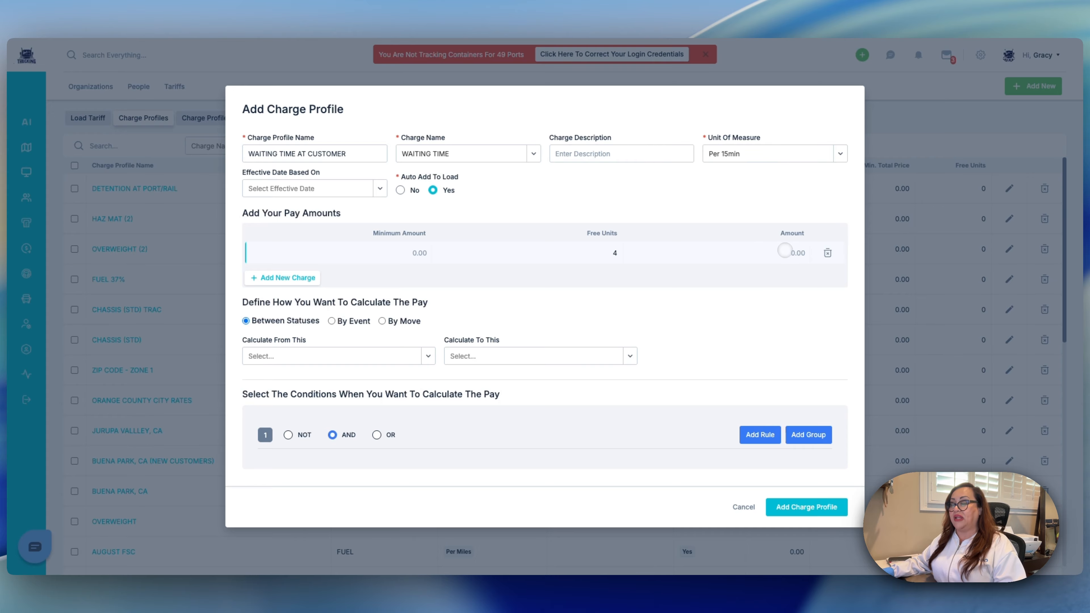
pyautogui.click(787, 251)
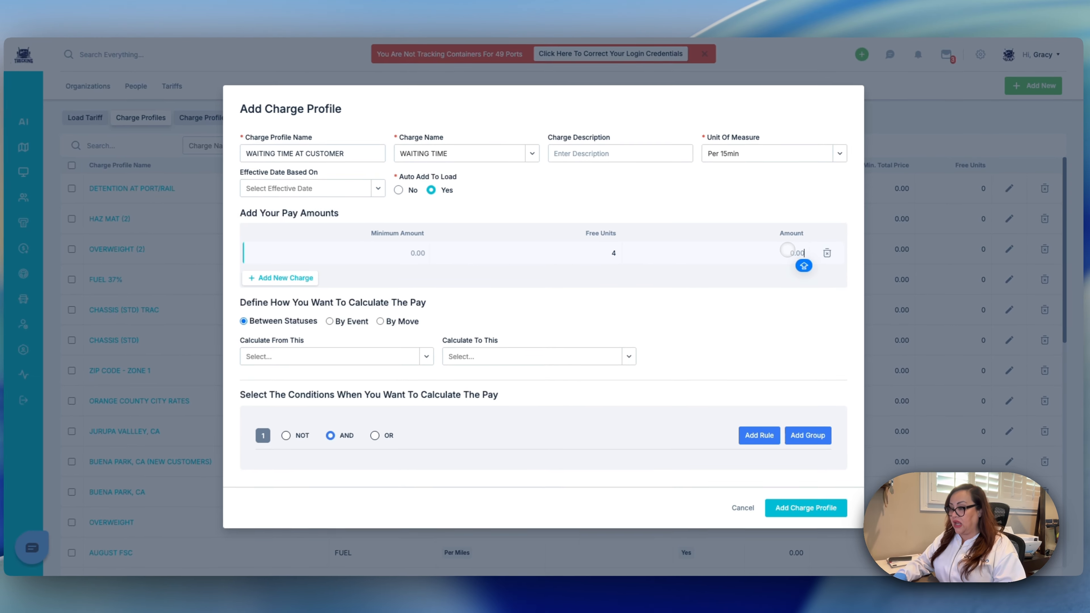
pyautogui.write('25.00')
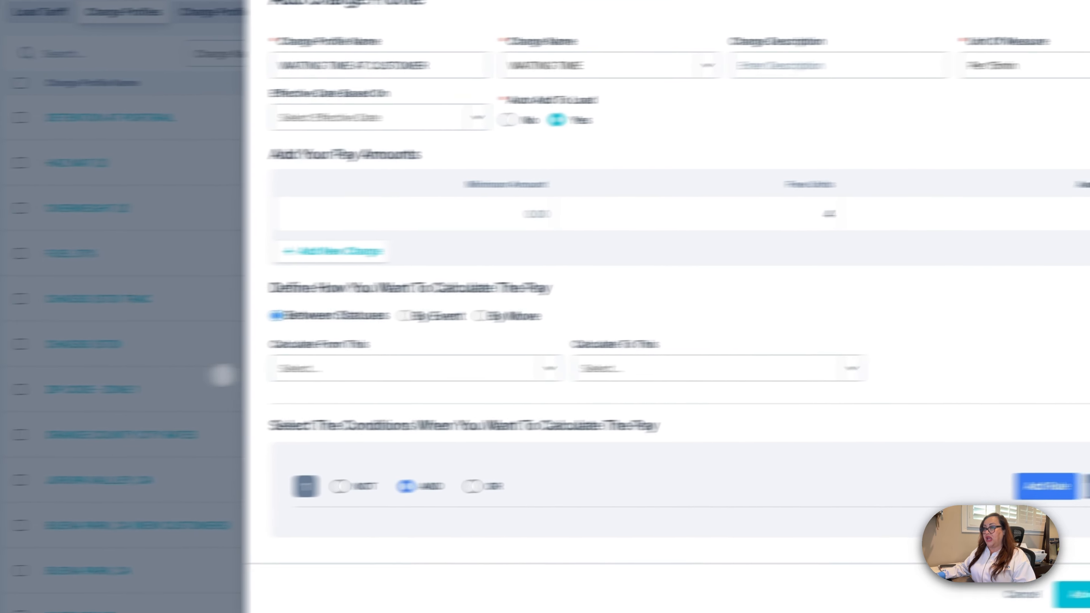
# Step: Set the customer waiting time pay to calculate starting from the DELIVERY APT status
pyautogui.click(251, 359)
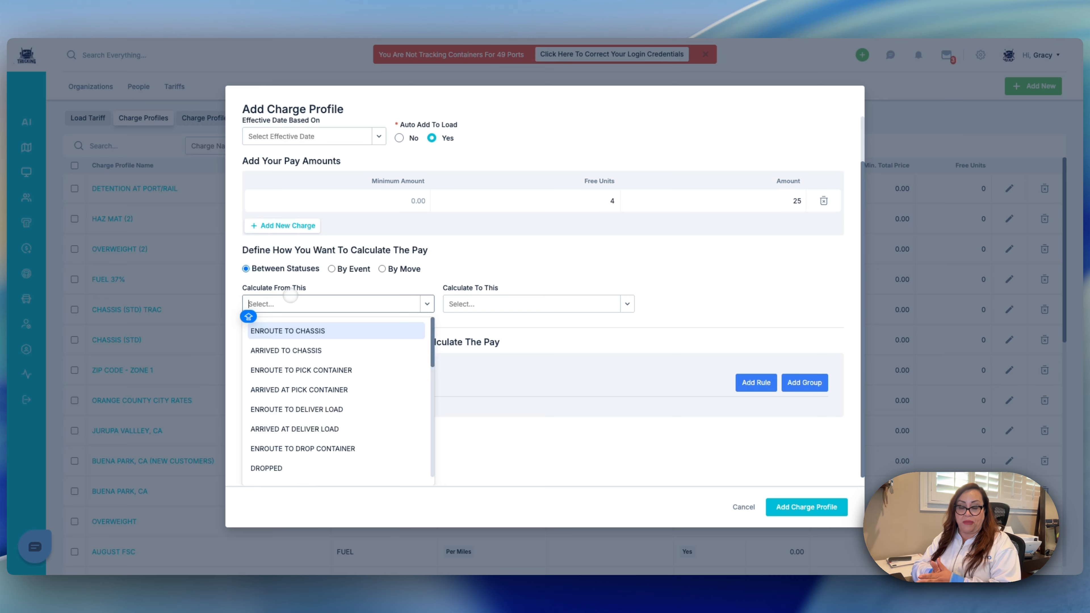
pyautogui.write('APP')
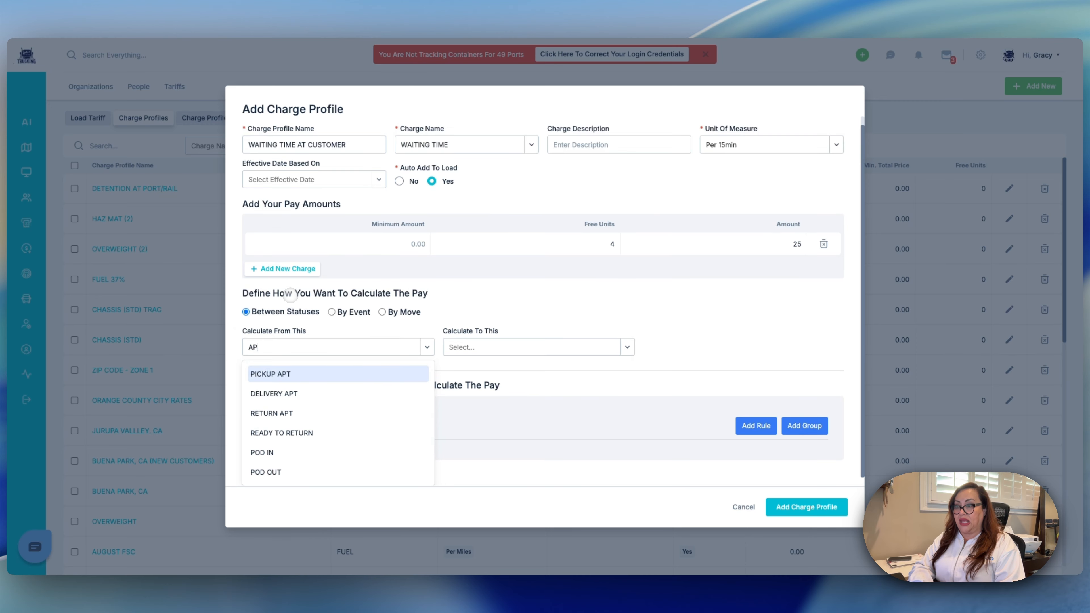
pyautogui.press('BackSpace')
pyautogui.press('BackSpace')
pyautogui.press('BackSpace')
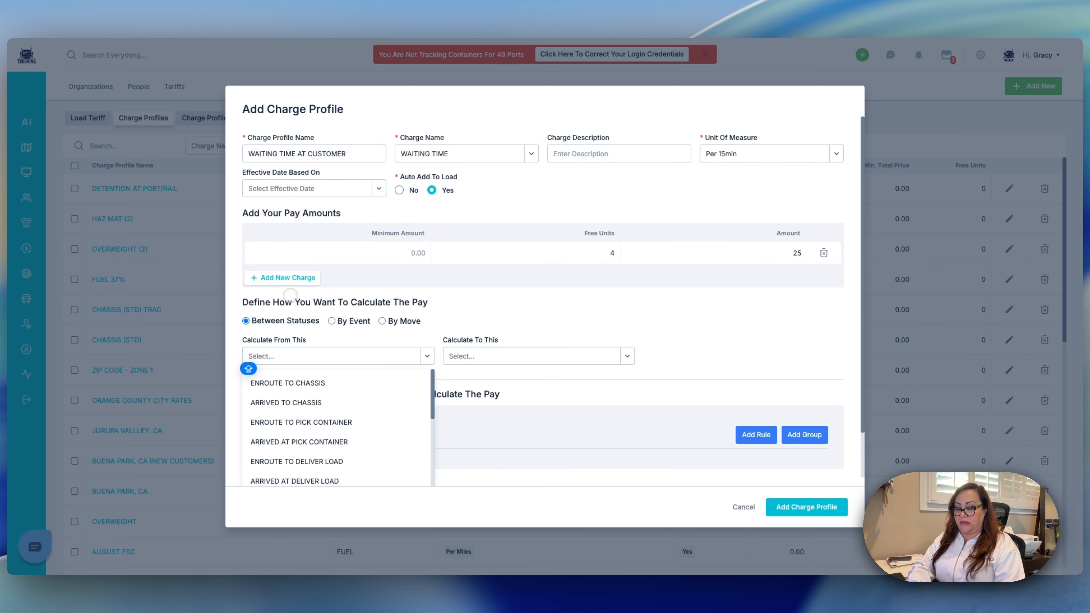
pyautogui.write('AP')
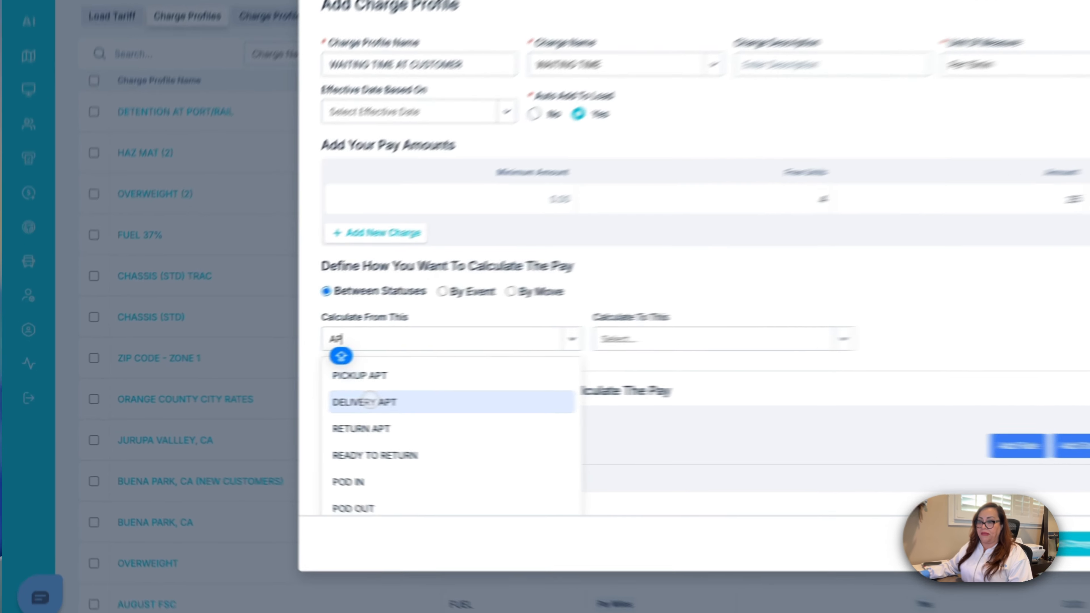
pyautogui.click(278, 400)
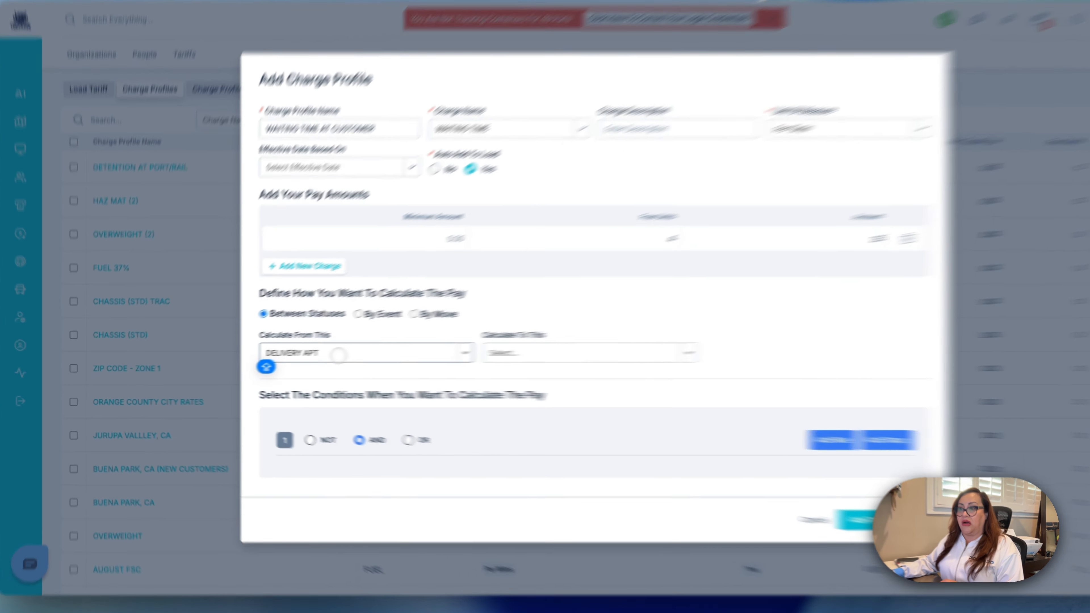
# Step: Reopen the choice of start status for the customer waiting time calculation
pyautogui.click(312, 360)
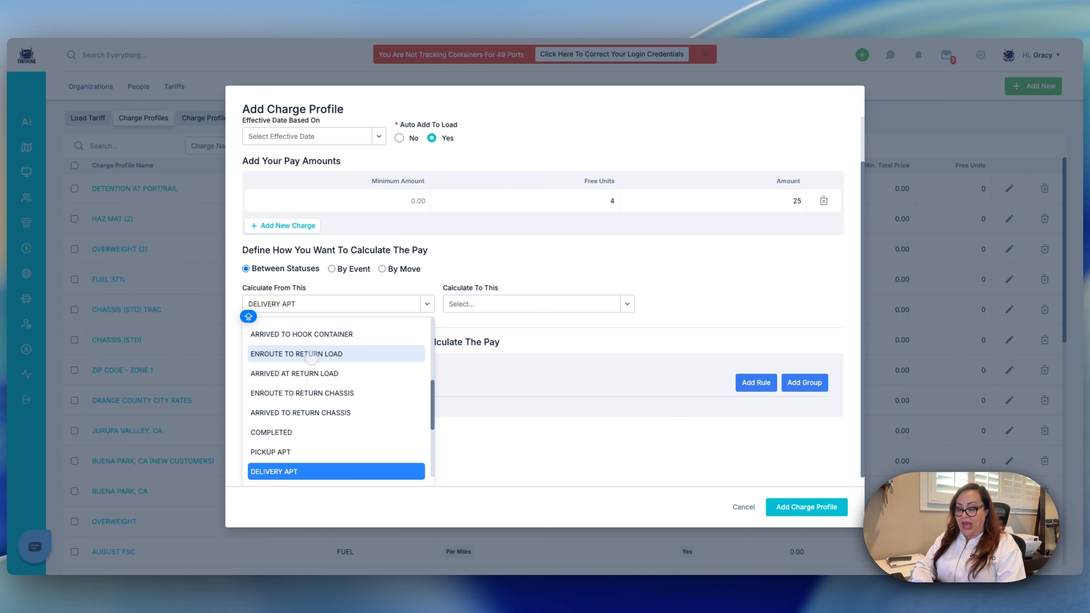
# Step: Set the pay calculation's start status to ARRIVED AT DELIVER LOAD
pyautogui.write('ARRIVE')
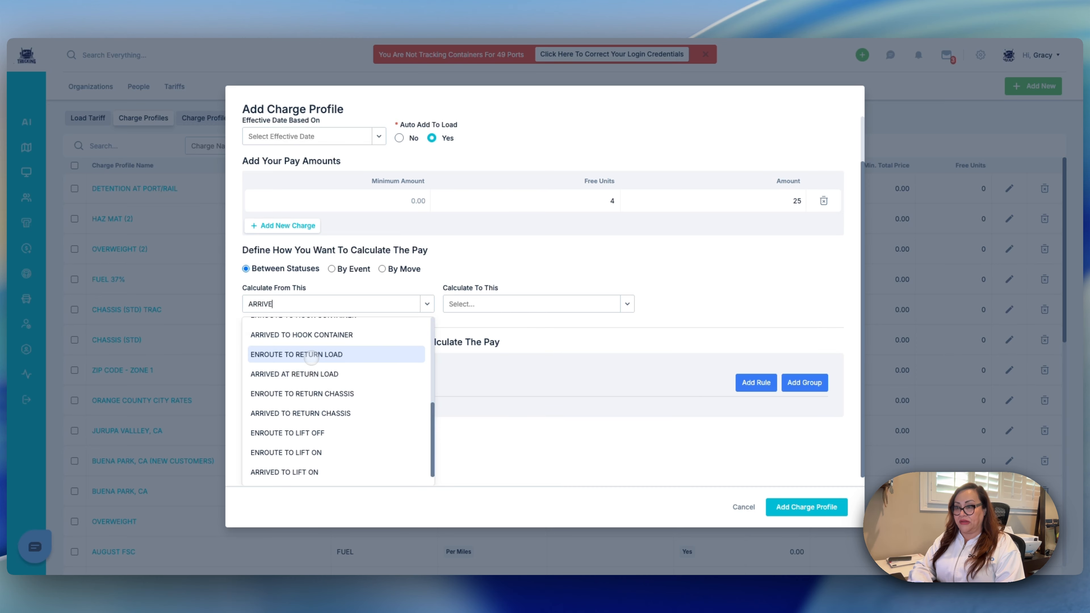
pyautogui.write('D AT')
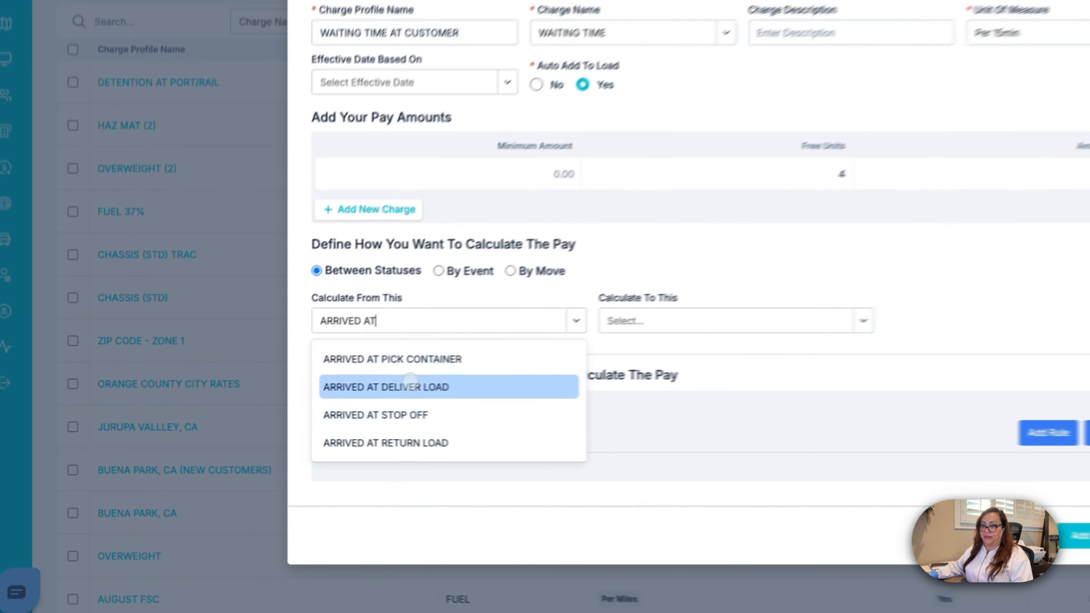
pyautogui.click(312, 402)
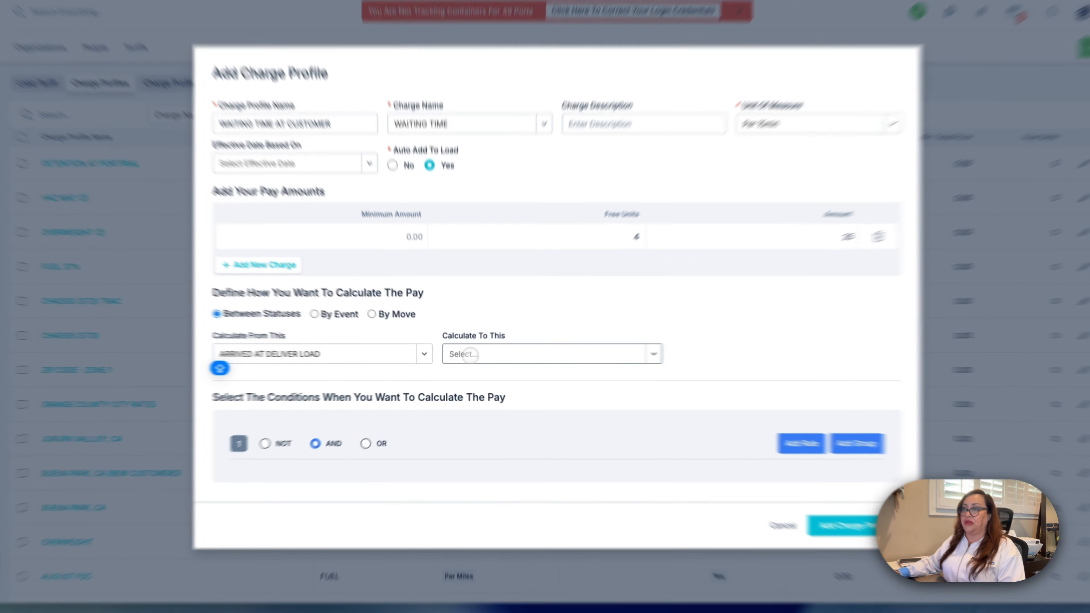
# Step: Set the pay calculation's end statuses to ENROUTE TO RETURN LOAD and ENROUTE TO DROP CONTAINER
pyautogui.click(469, 357)
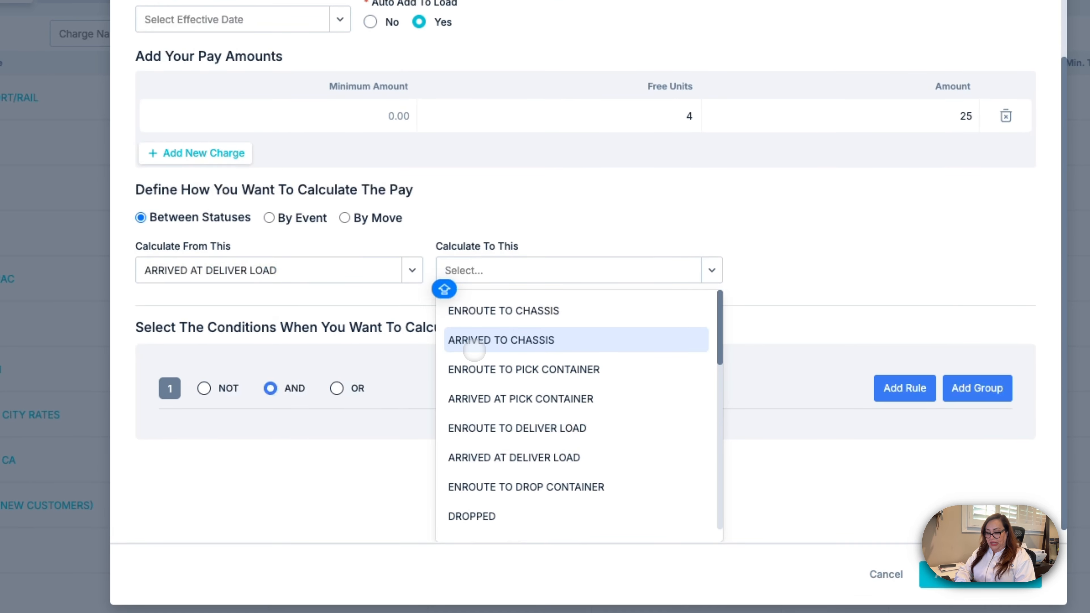
pyautogui.write('ENROUTE TO RE')
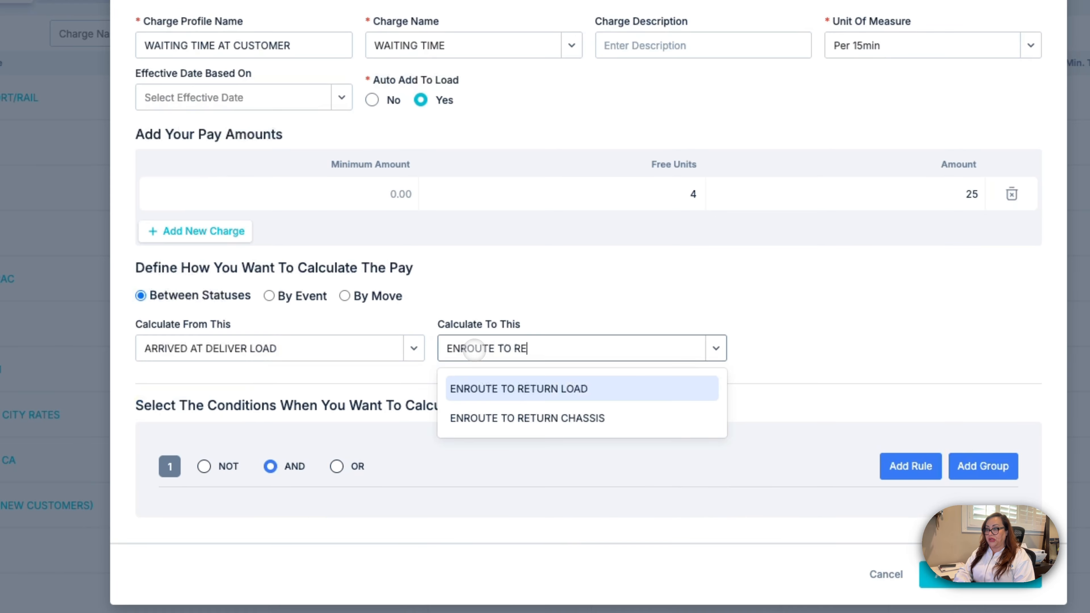
pyautogui.click(485, 384)
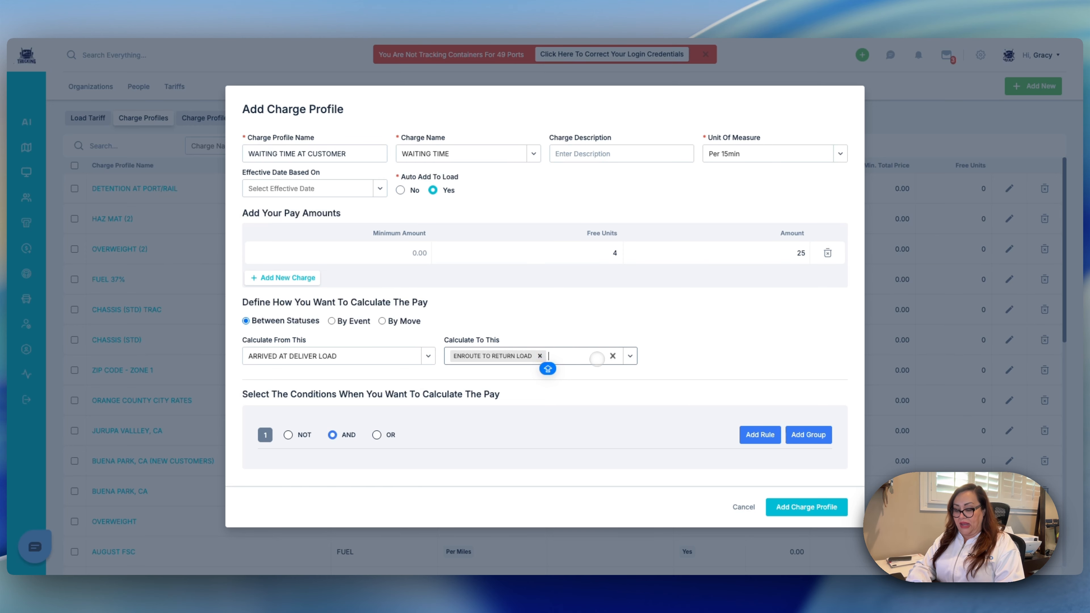
pyautogui.write('ENROUTE')
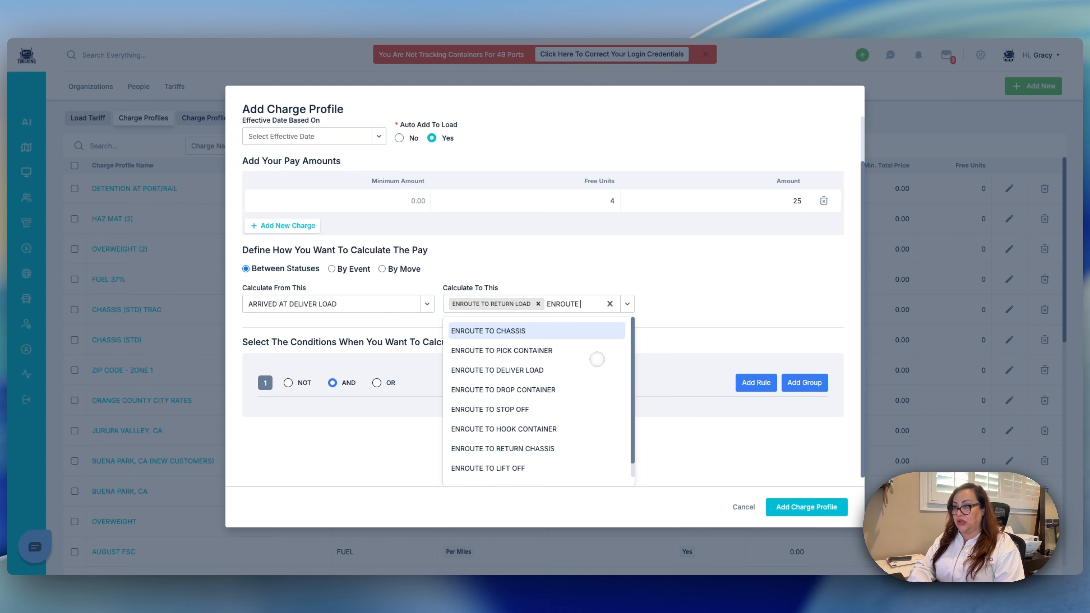
pyautogui.write(' D')
pyautogui.press('BackSpace')
pyautogui.press('BackSpace')
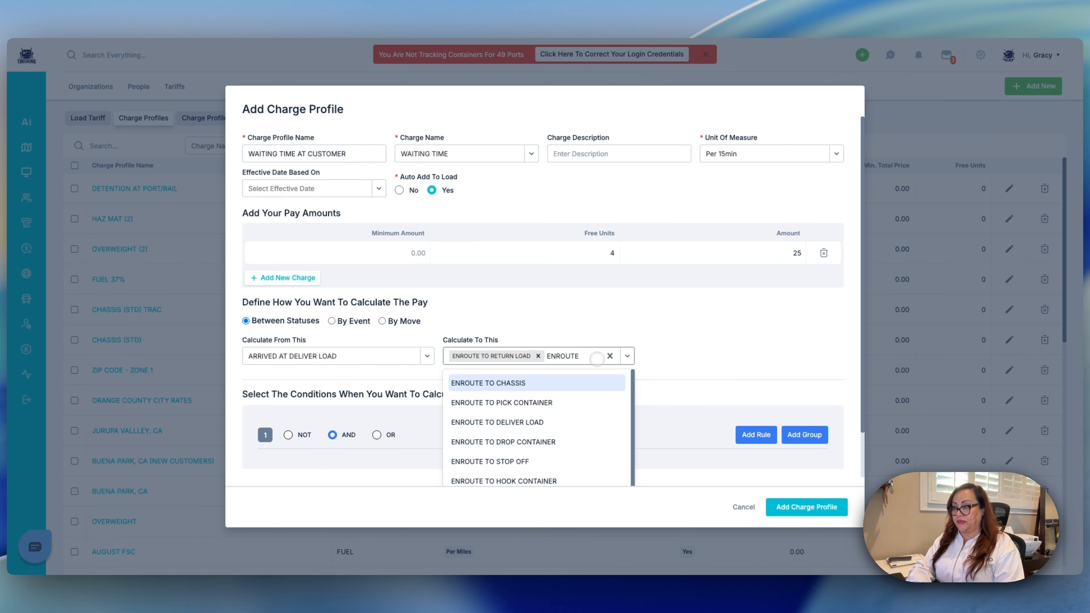
pyautogui.write('TO DR')
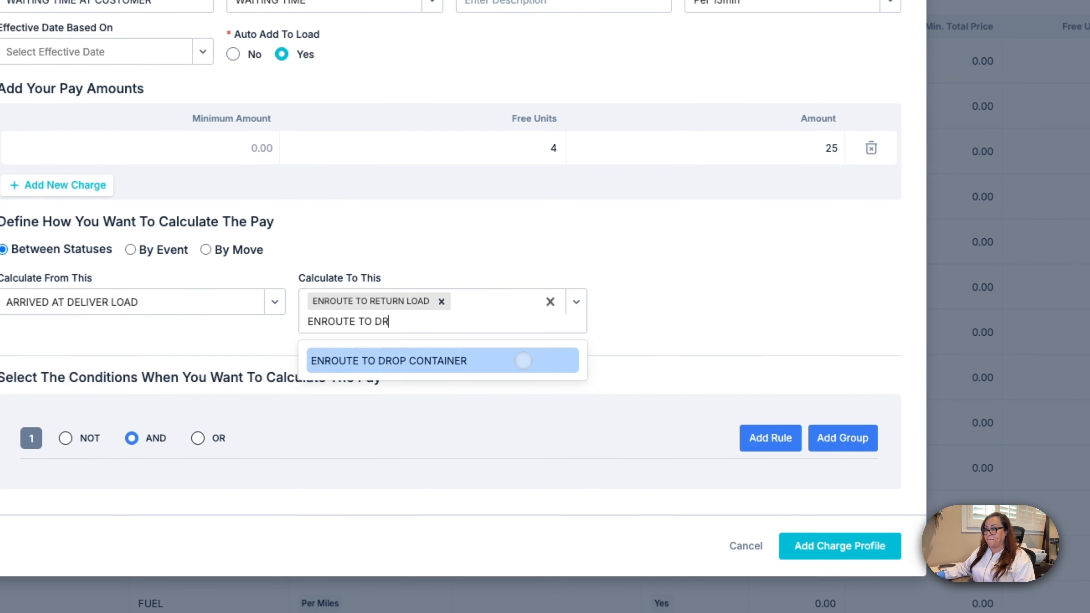
pyautogui.click(522, 360)
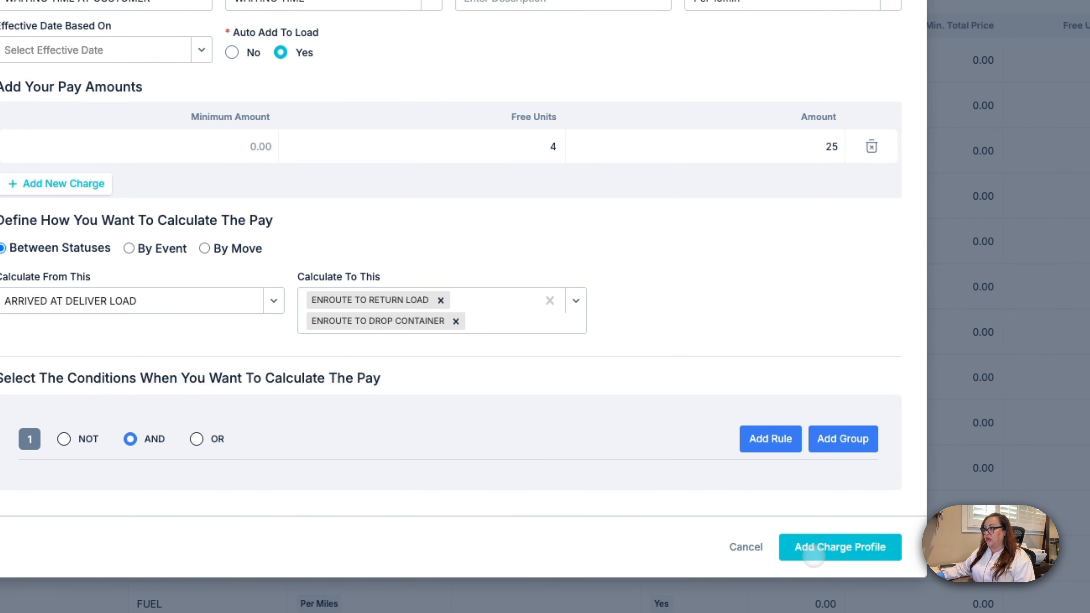
# Step: Rename the charge profile as WAITING TIME AT CUSTOMER (2) and save it
pyautogui.click(817, 551)
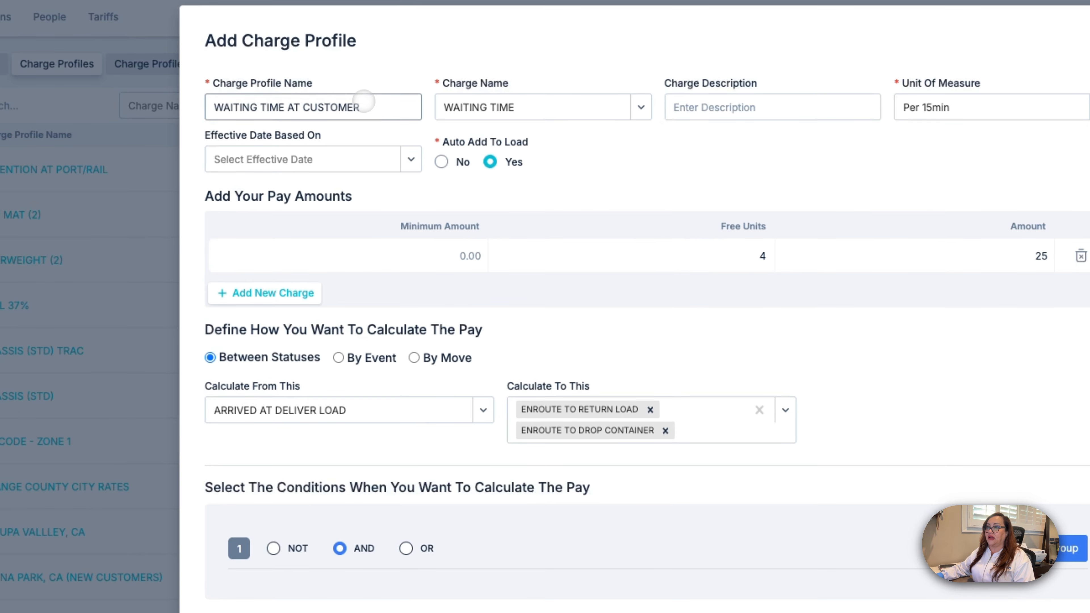
pyautogui.click(367, 103)
pyautogui.write('(2)')
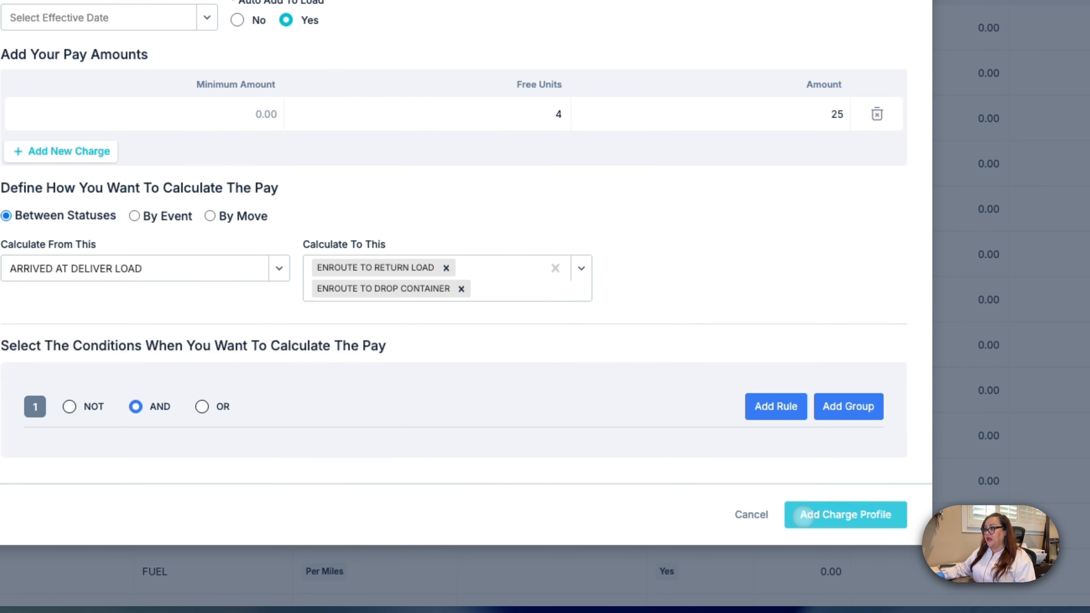
pyautogui.click(803, 515)
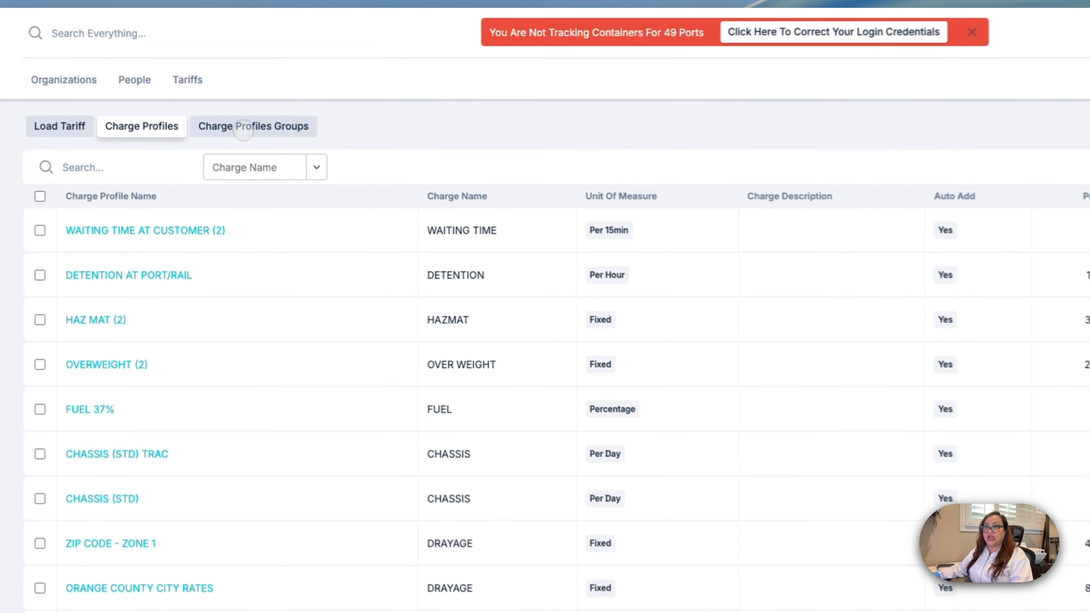
# Step: Start a new charge profile group named GENERAL DRAYAGE (2)
pyautogui.click(243, 131)
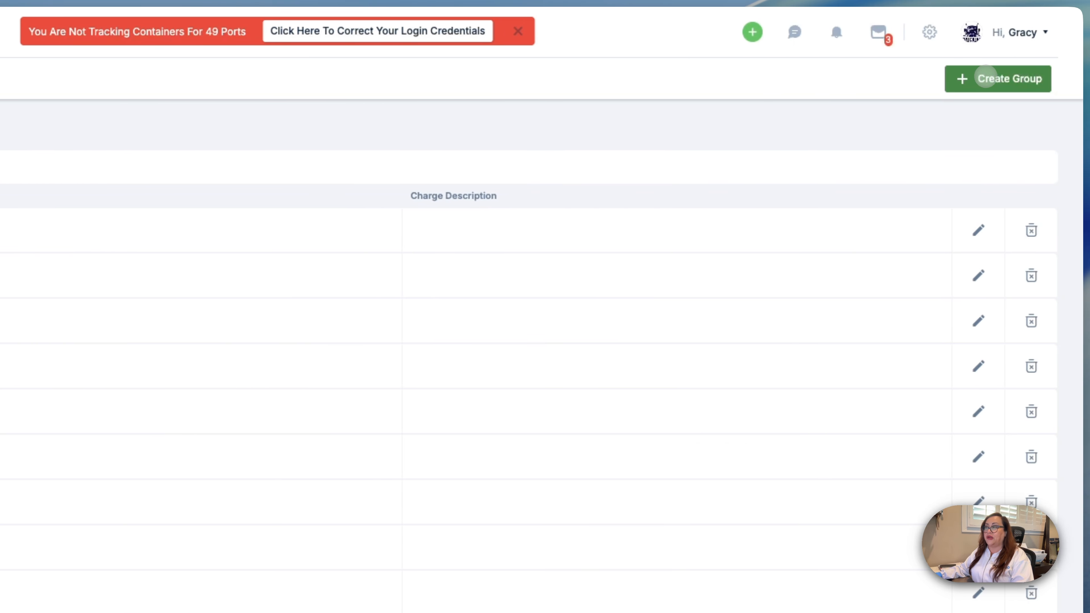
pyautogui.click(986, 76)
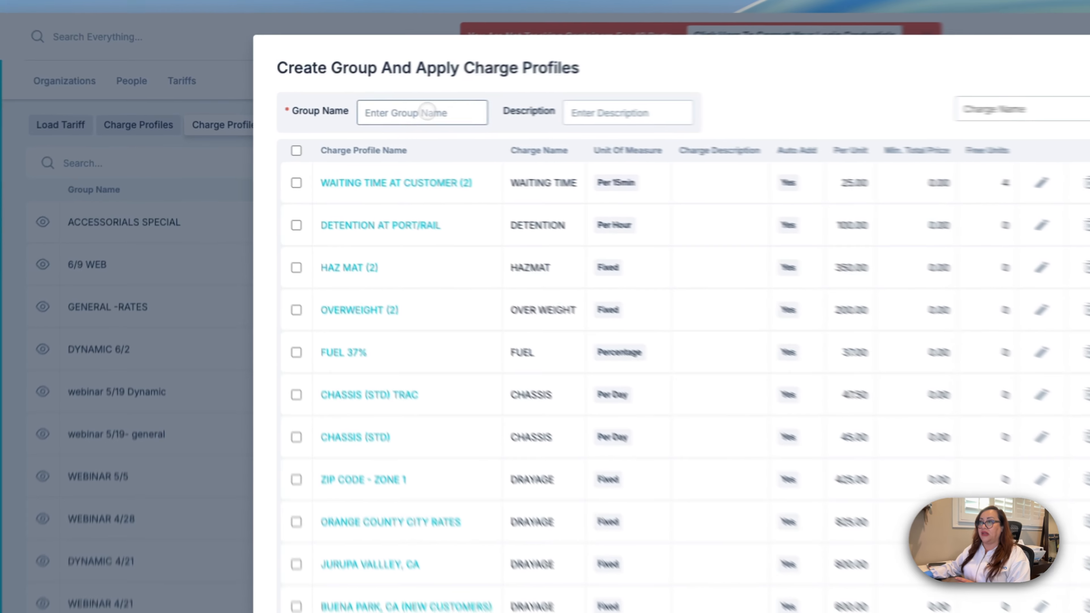
pyautogui.click(351, 107)
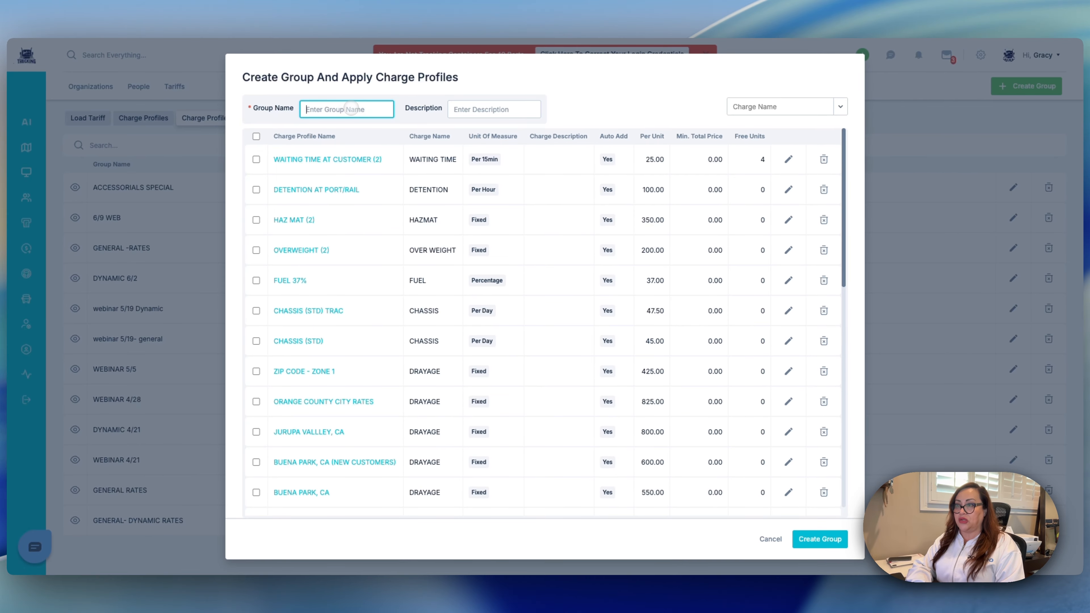
pyautogui.write('g')
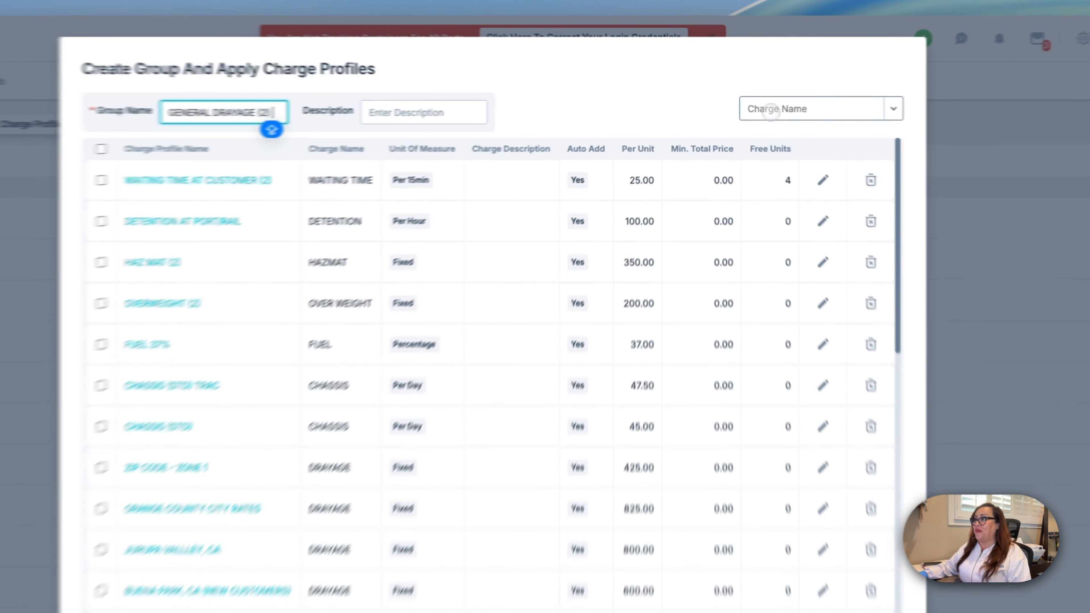
# Step: Filter the charge profiles by DRAYAGE and select BUENA PARK, CA, BASE RATE -CARSON and BASE RATE -LONG BEACH, CA
pyautogui.click(734, 111)
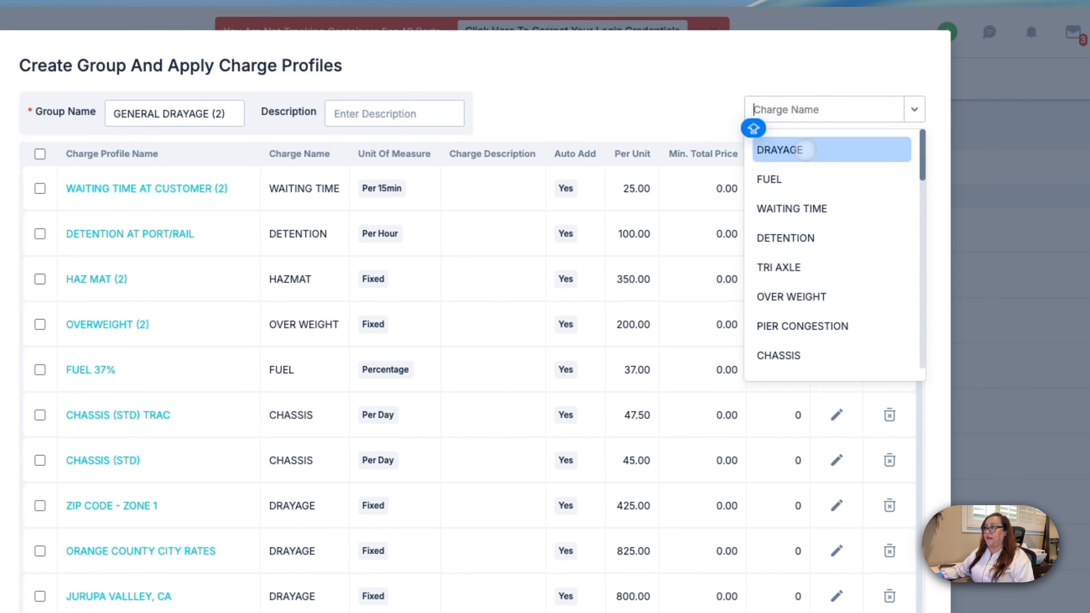
pyautogui.click(805, 150)
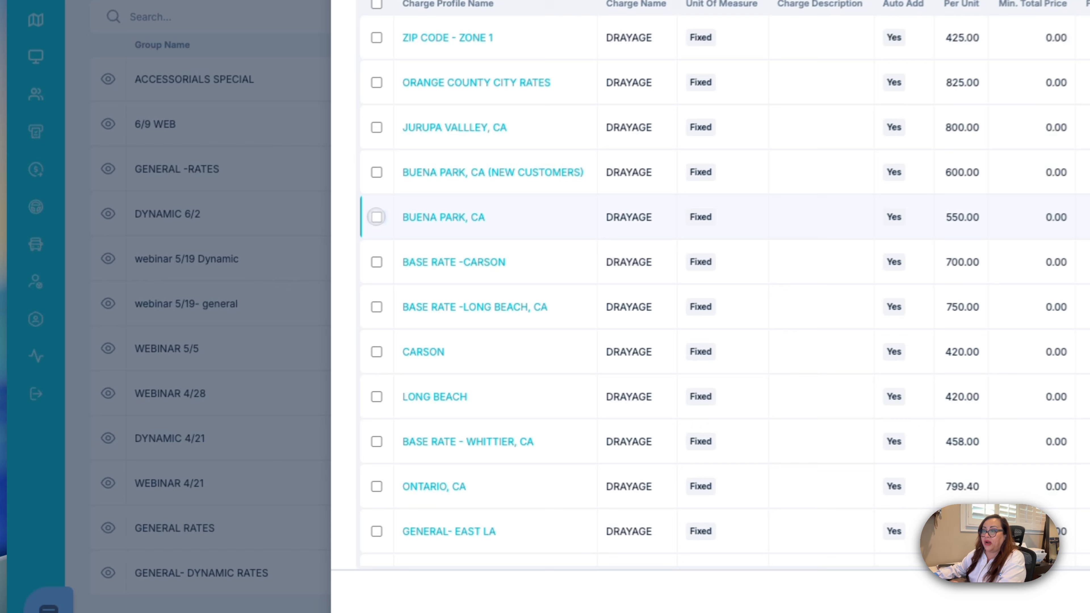
pyautogui.click(256, 280)
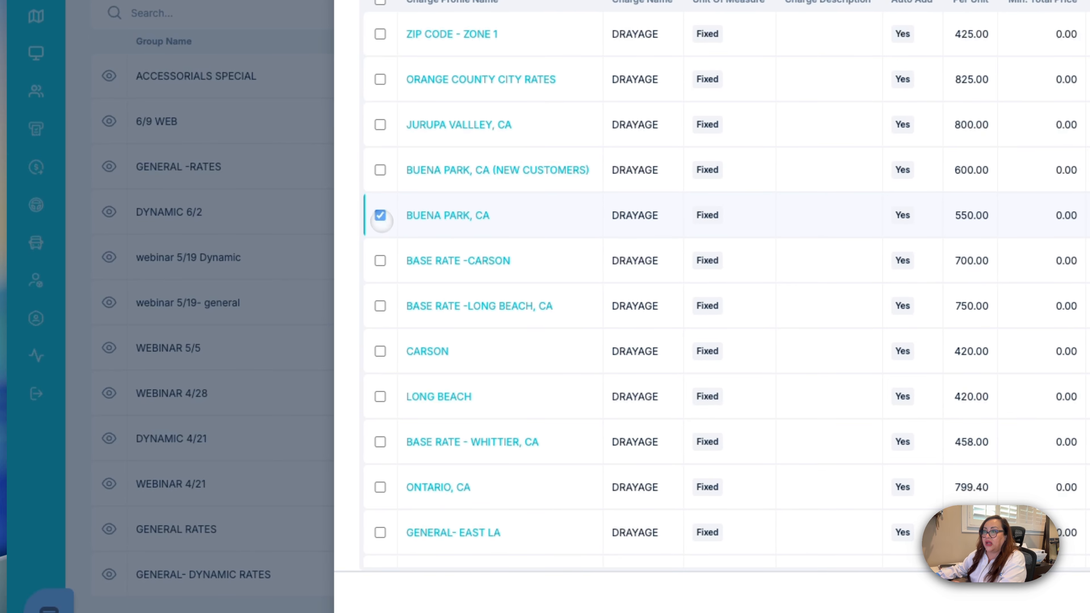
pyautogui.click(380, 259)
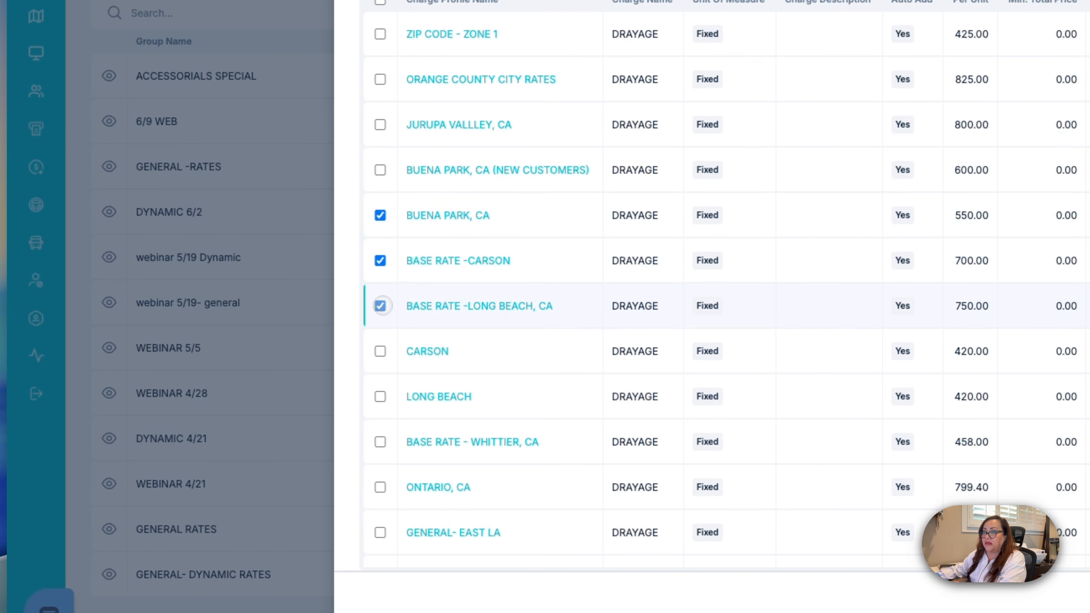
# Step: Also select GENERAL-- LA HABRA, CA, the GENERAL profiles for Norwalk, Temecula, Cerritos and Oxnard, and JURUPA VALLLEY, CA, and create the group
pyautogui.scroll(-3, 382, 350)
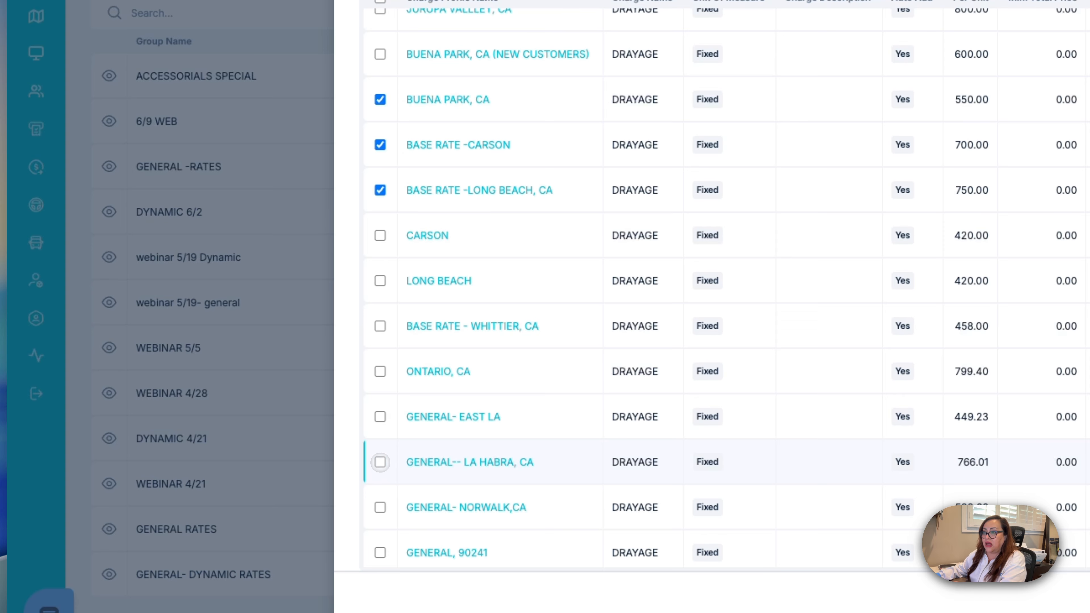
pyautogui.scroll(-5, 382, 494)
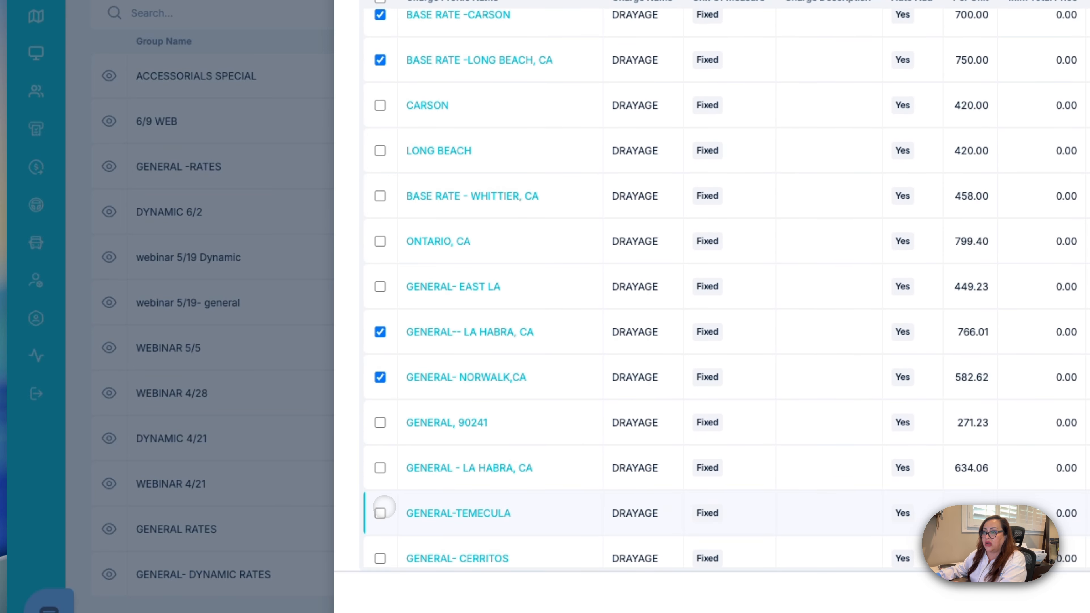
pyautogui.click(379, 411)
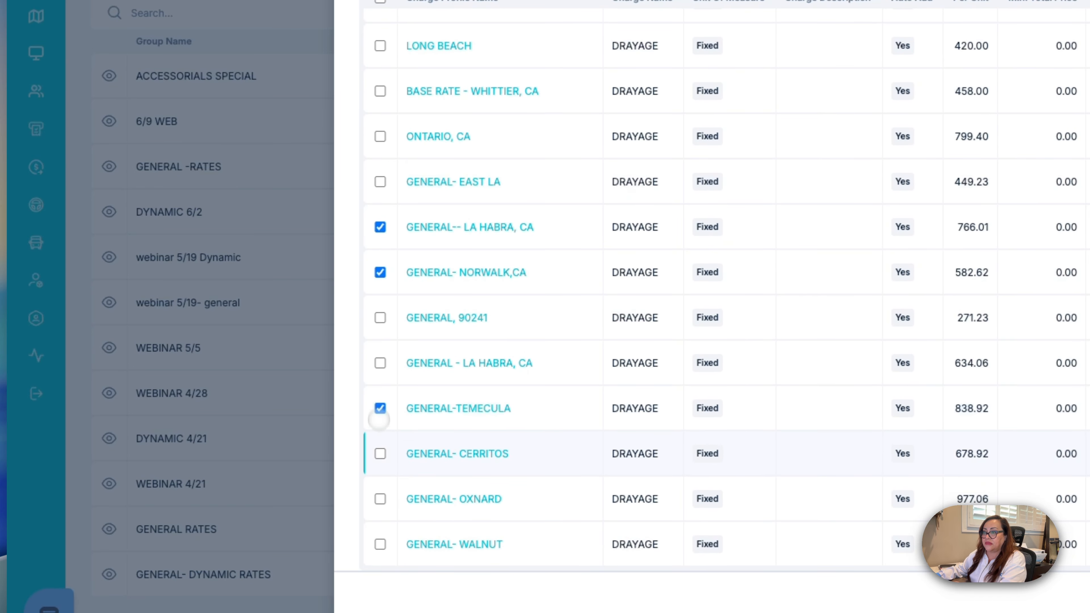
pyautogui.click(380, 453)
pyautogui.click(380, 498)
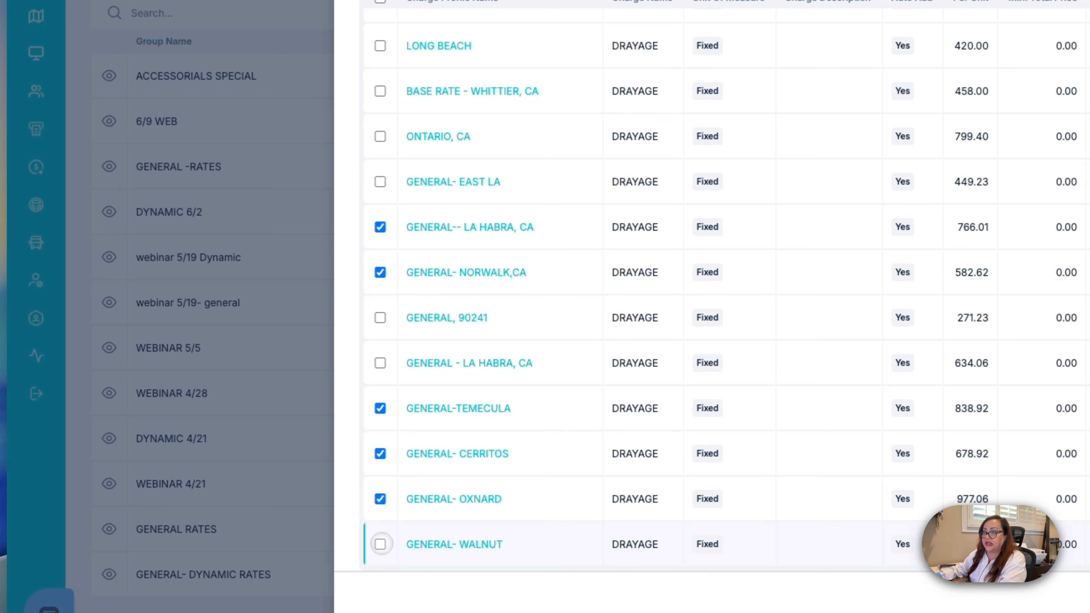
pyautogui.scroll(8, 387, 528)
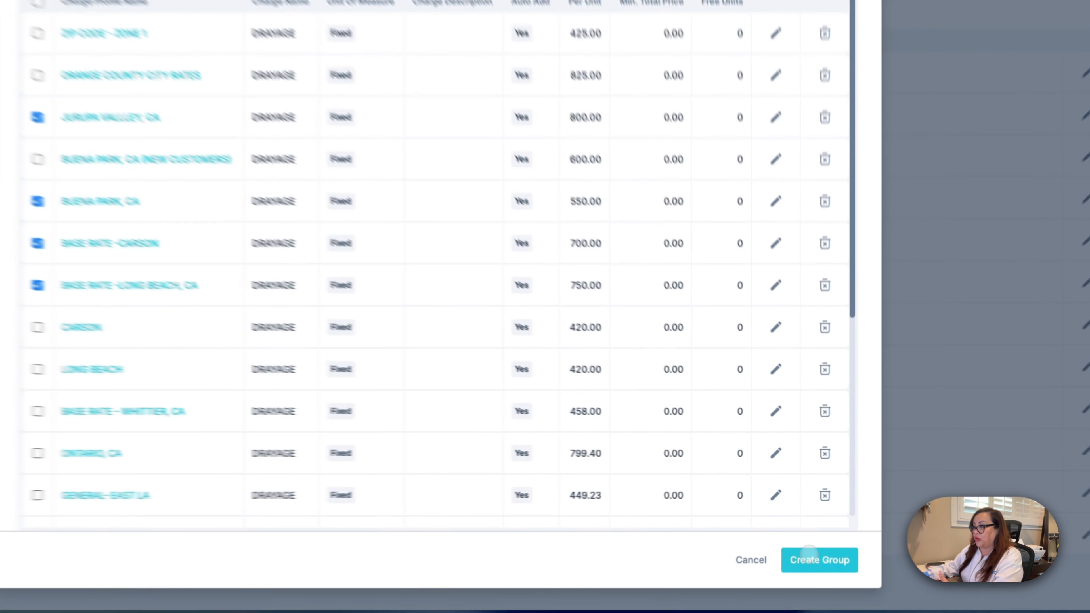
pyautogui.click(808, 536)
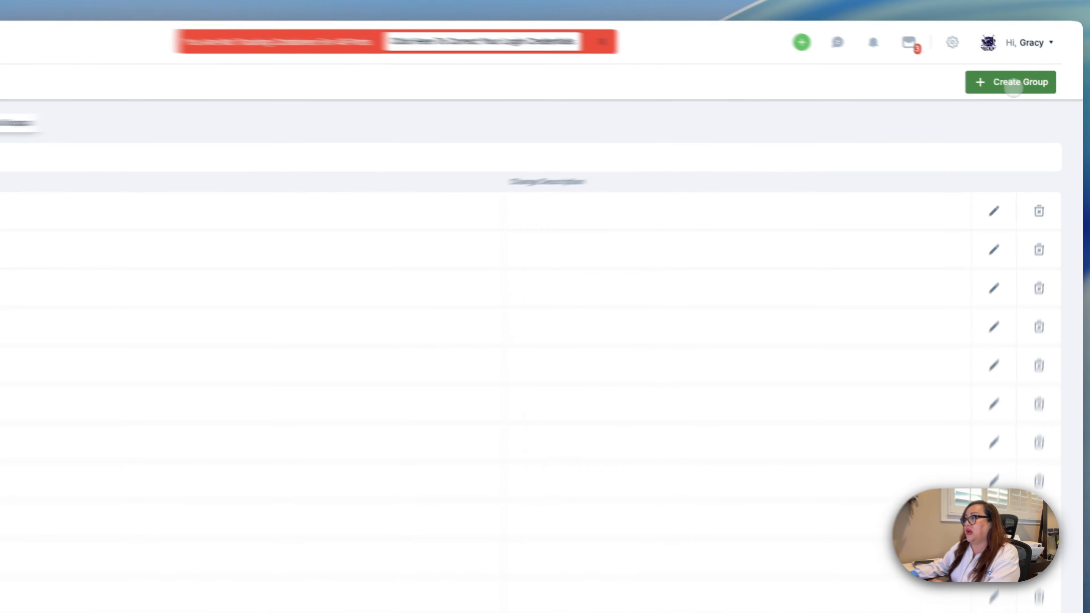
# Step: Start another charge profile group named ACCESSORIALS 2025
pyautogui.click(1027, 87)
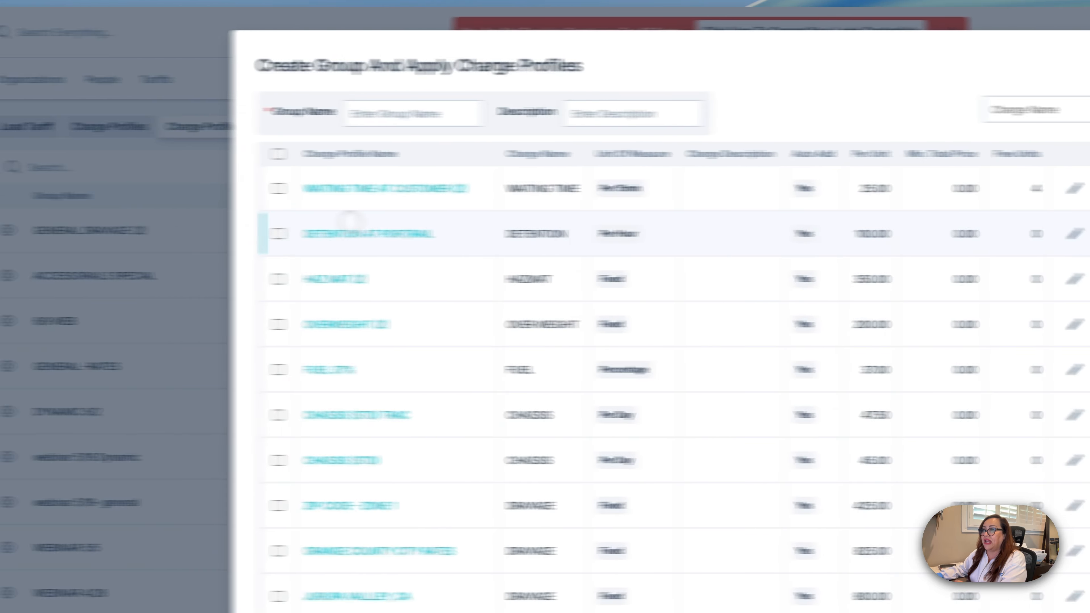
pyautogui.click(468, 121)
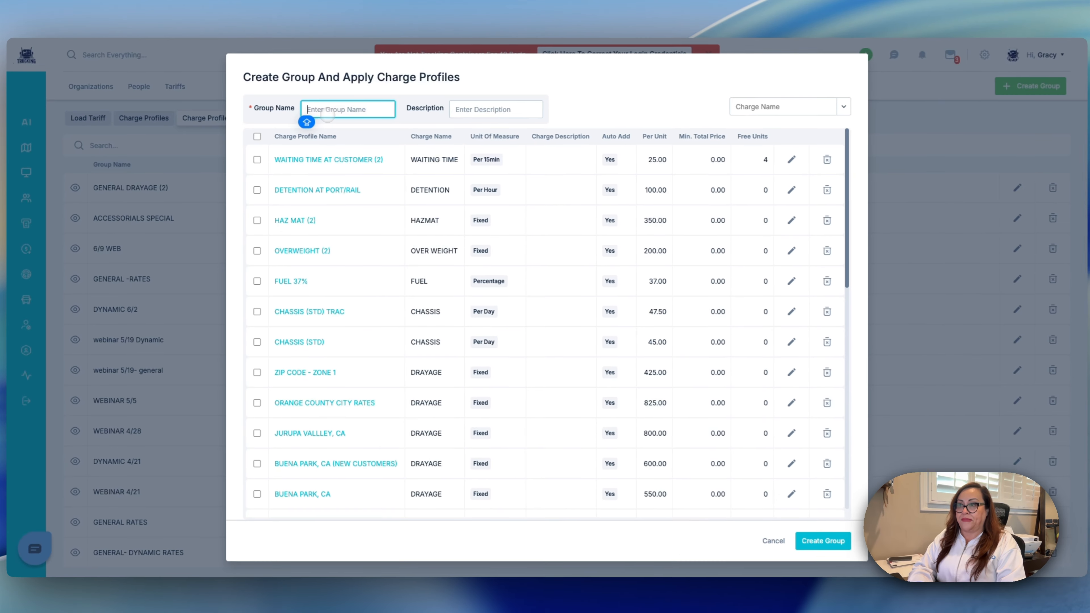
pyautogui.write('ACCESSORIALS 2025')
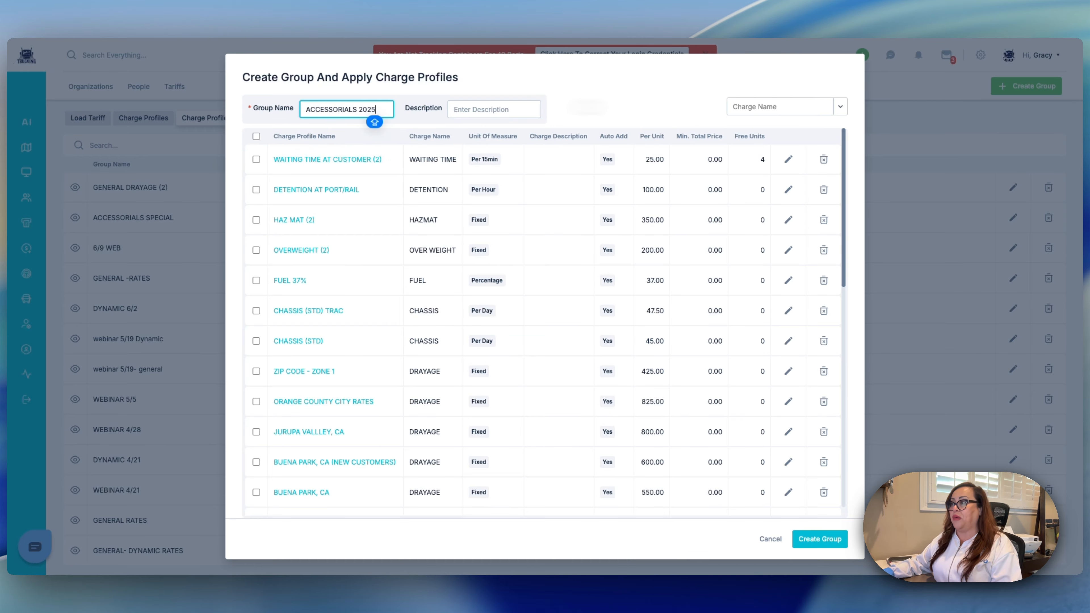
# Step: Filter the charge profiles by FUEL, select FUEL 37% for the group, and clear the filter
pyautogui.click(768, 107)
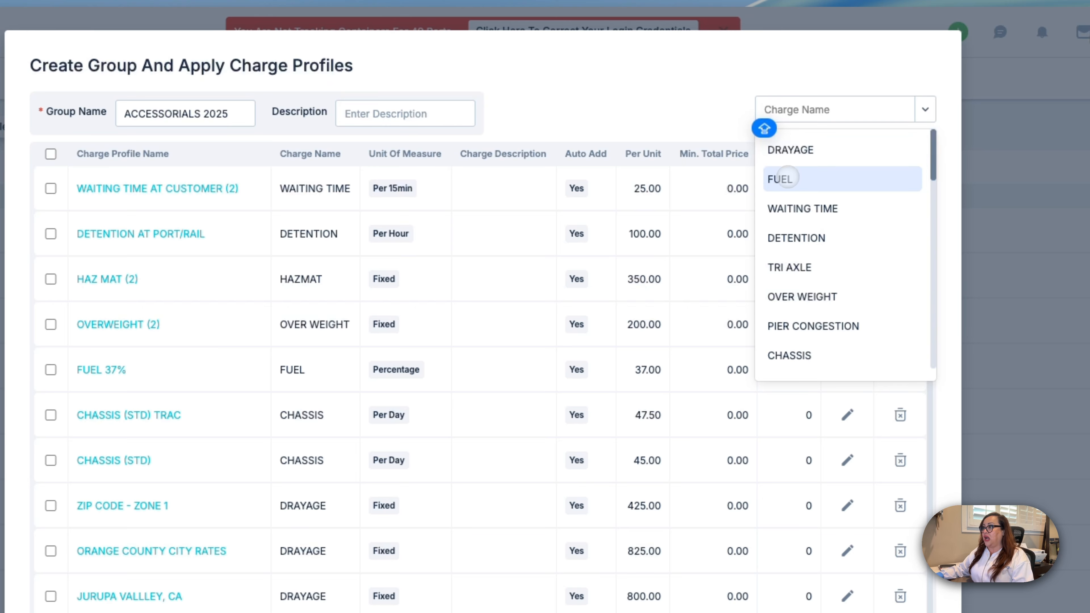
pyautogui.click(788, 177)
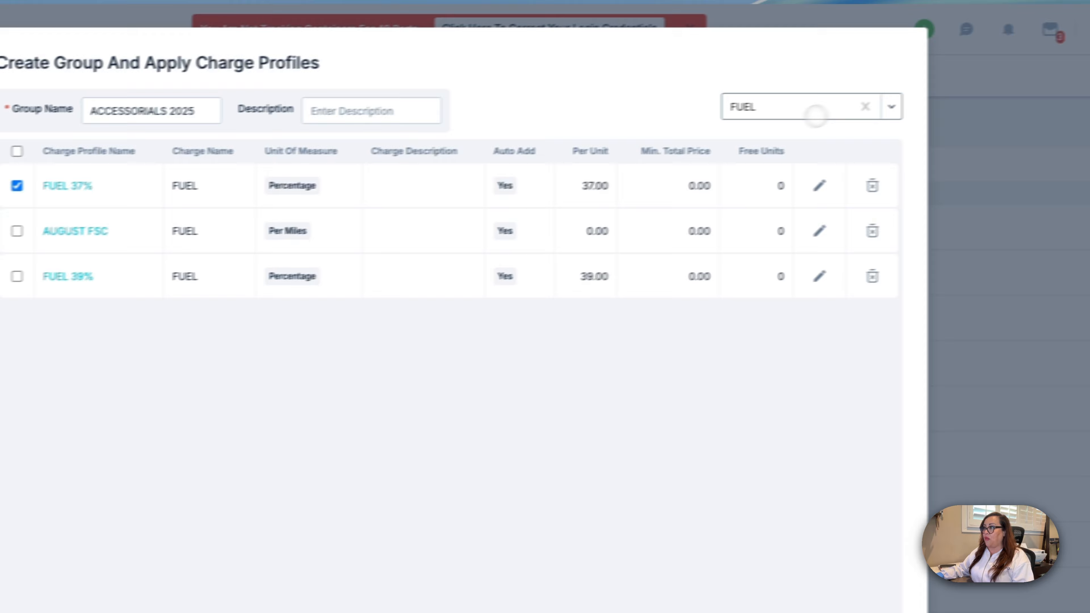
pyautogui.click(862, 106)
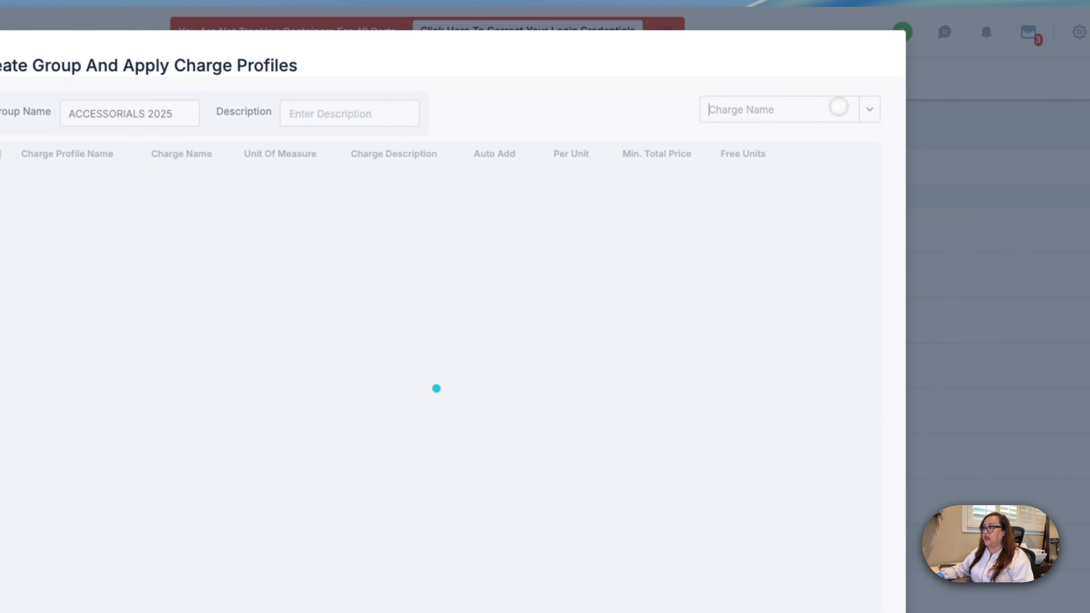
# Step: Filter the charge profiles by WAITING TIME and select WAITING TIME AT CUSTOMER (2) for the group
pyautogui.click(807, 108)
pyautogui.click(730, 208)
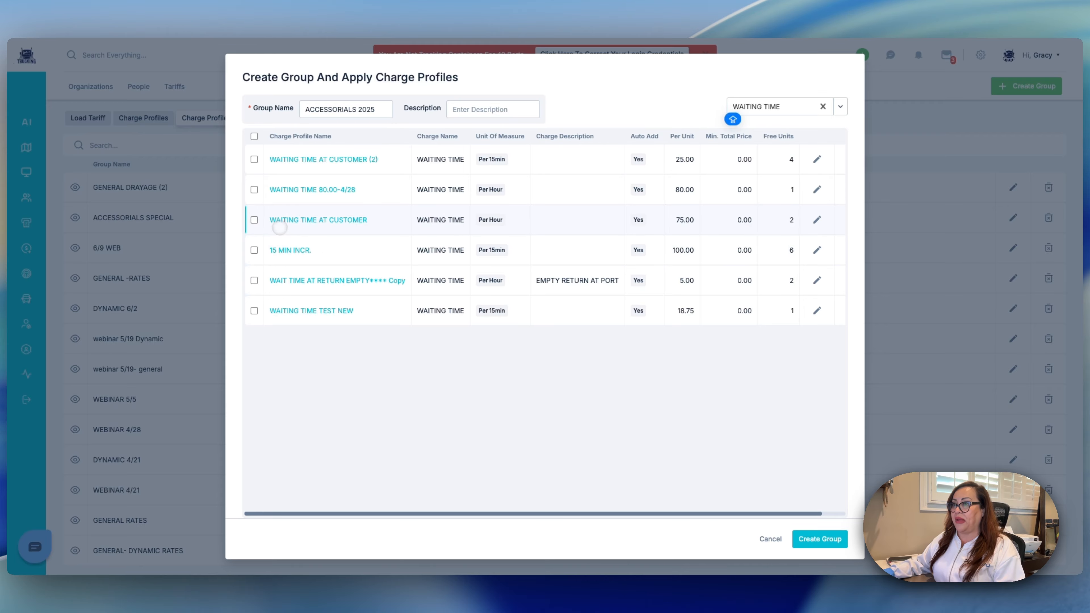
pyautogui.click(254, 219)
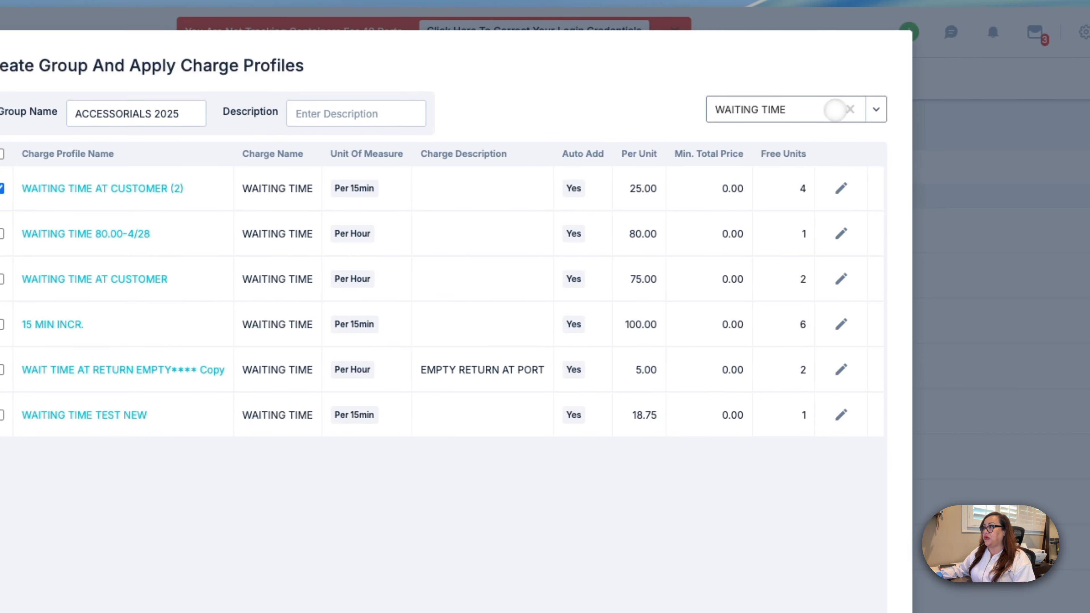
# Step: Filter the charge profiles by DETENTION and by TRI AXLE, selecting DETENTION AT PORT/RAIL and TRI AXLE (150) for the group
pyautogui.click(1089, 95)
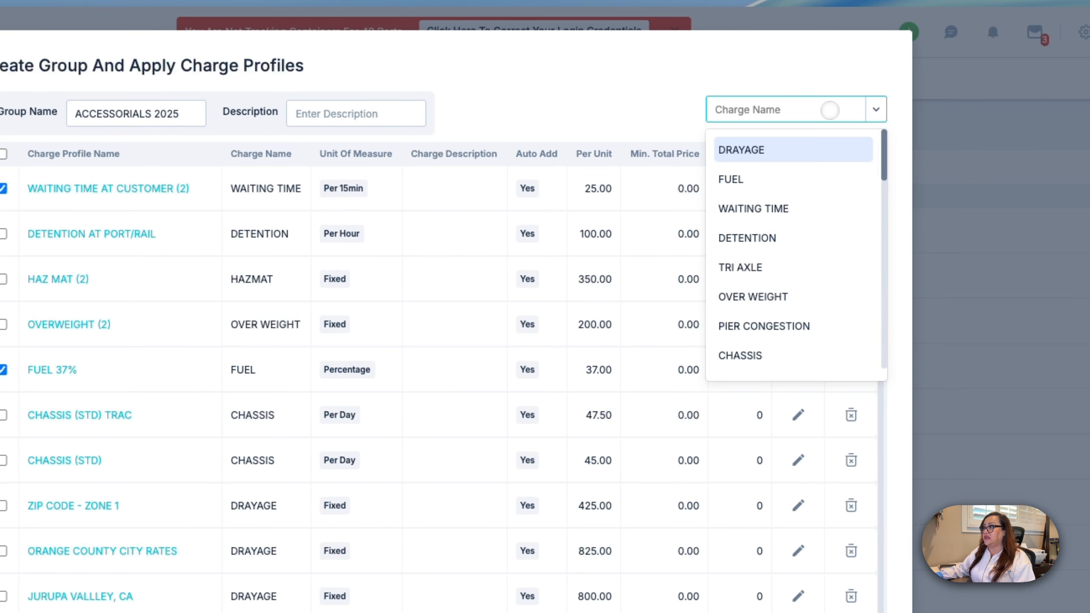
pyautogui.click(750, 238)
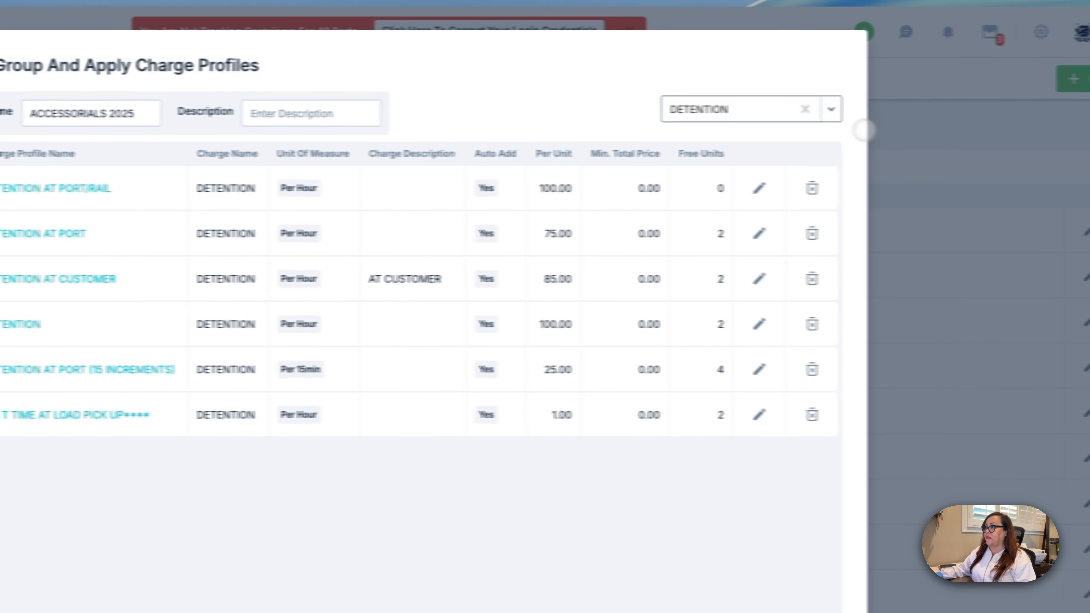
pyautogui.click(1089, 107)
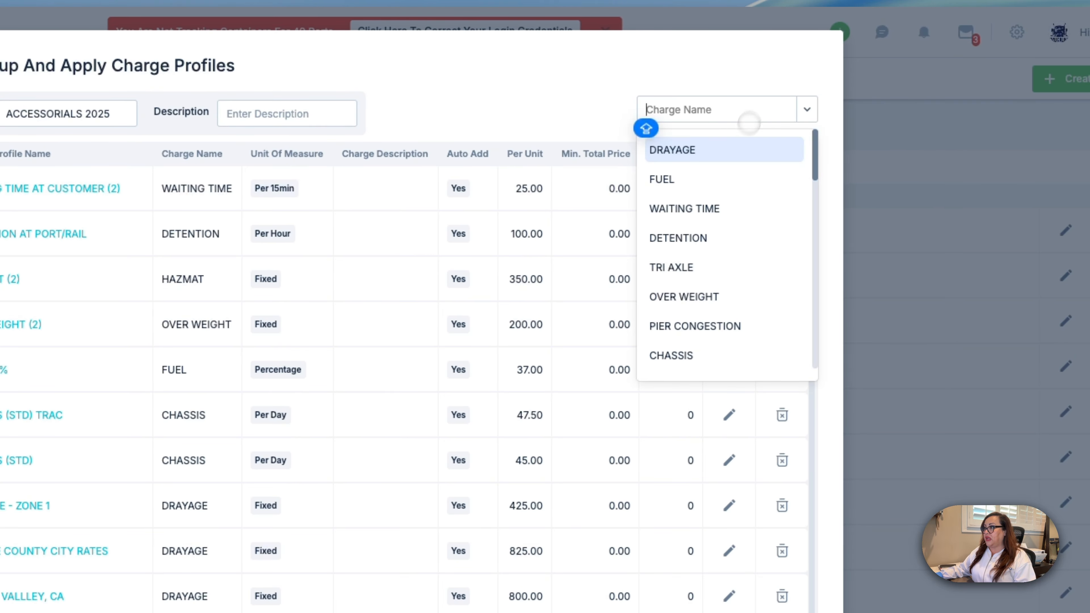
pyautogui.click(705, 266)
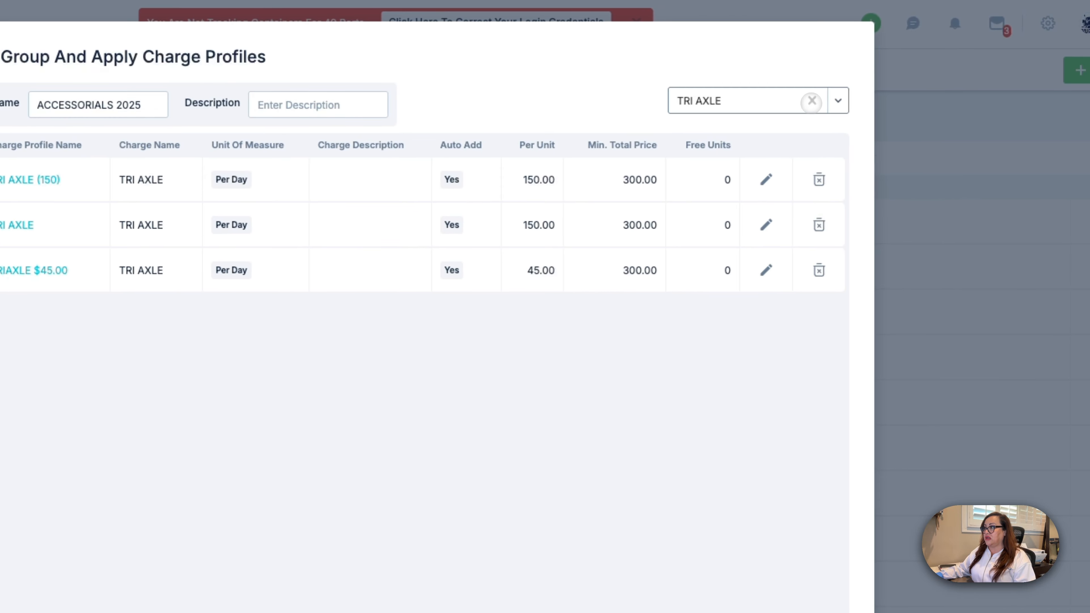
pyautogui.click(1089, 96)
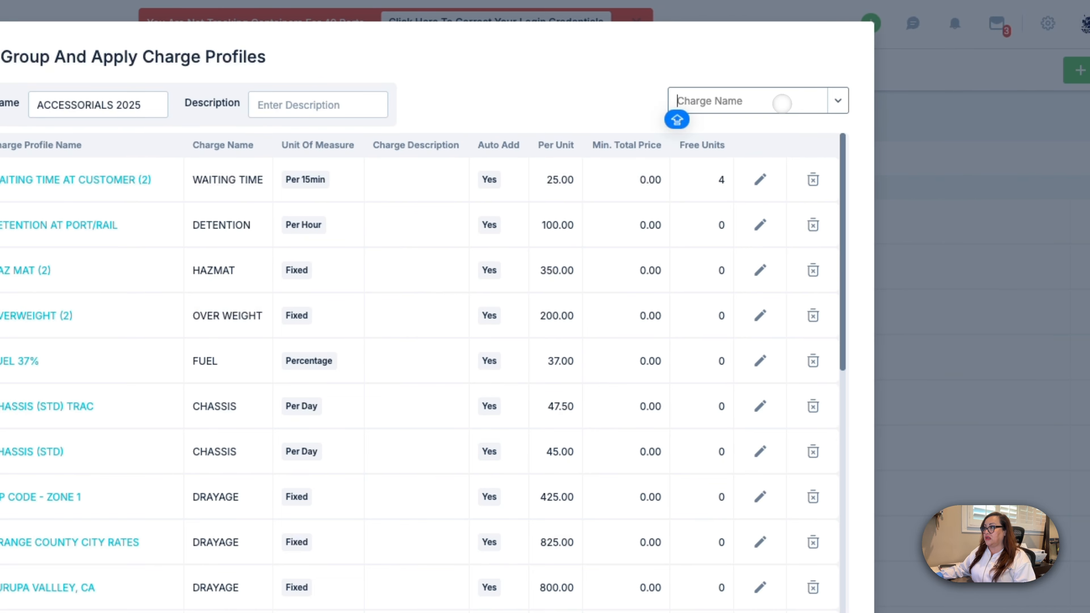
# Step: Filter by OVER WEIGHT and by PIER CONGESTION to select OVERWEIGHT (2) and CONGESTION for the group, and clear the filter
pyautogui.click(715, 288)
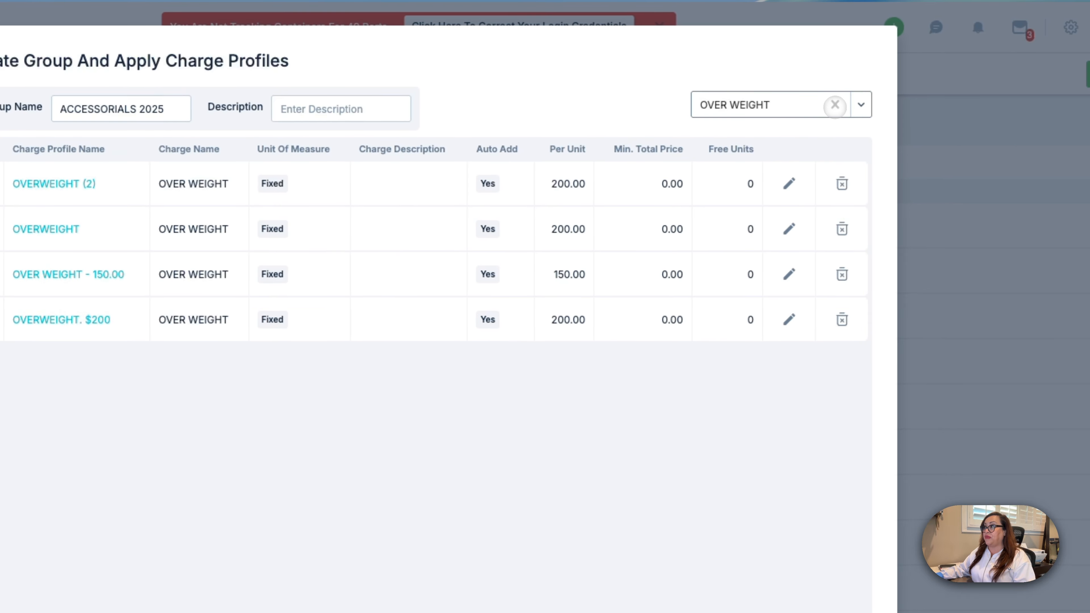
pyautogui.click(1089, 83)
pyautogui.click(1074, 86)
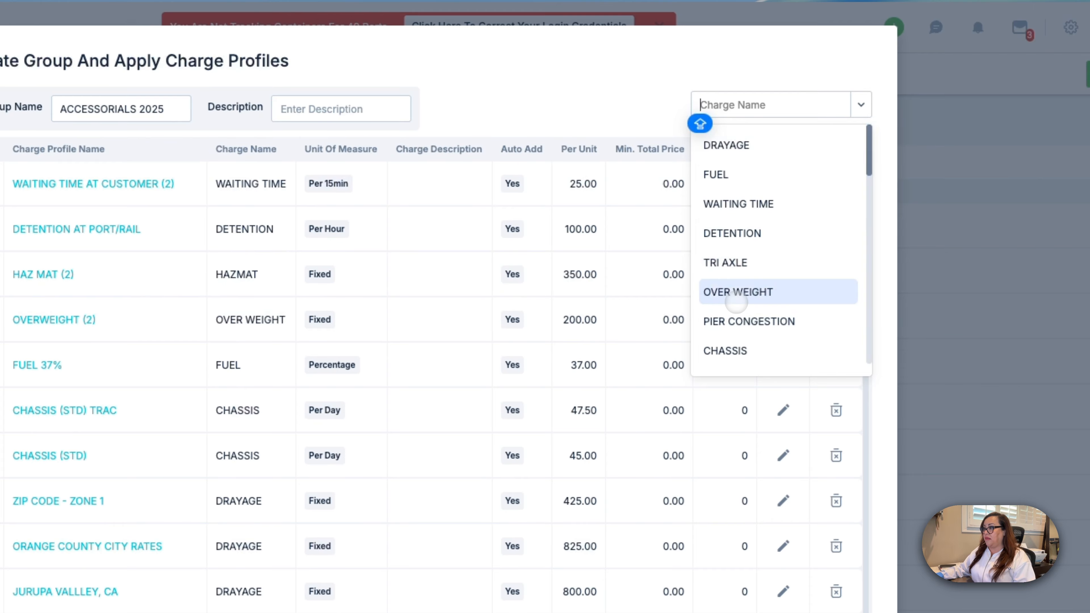
pyautogui.click(725, 321)
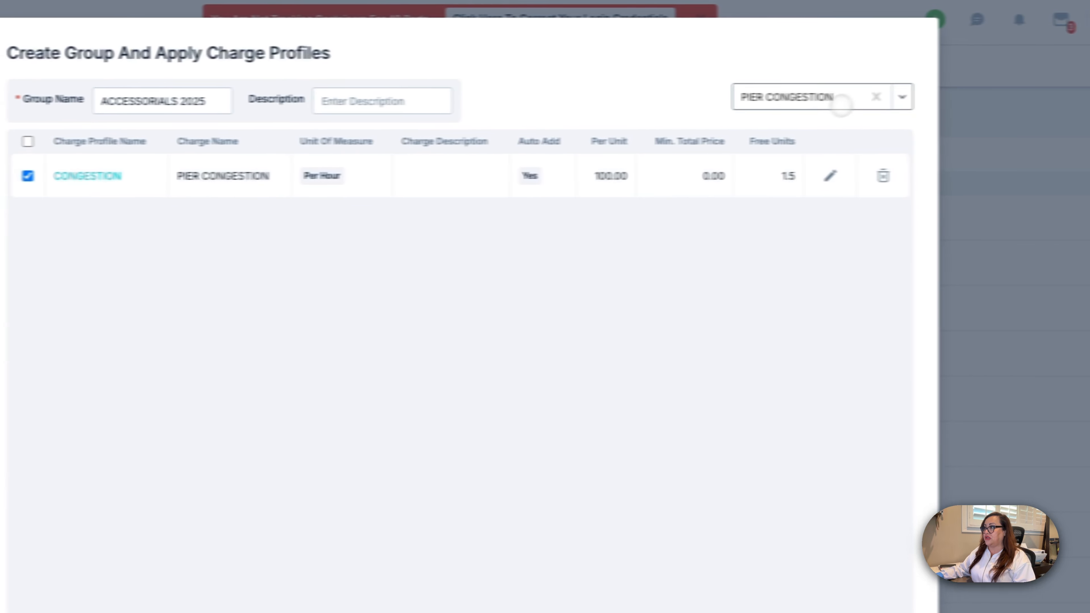
pyautogui.click(1086, 94)
pyautogui.click(1084, 94)
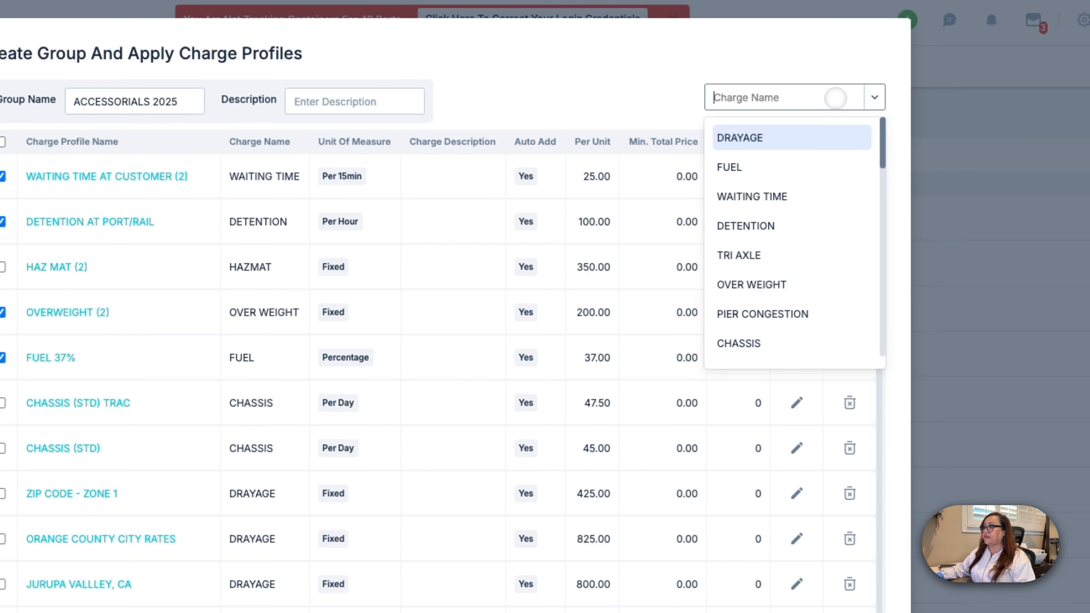
# Step: Filter the charge profiles by CHASSIS, select CHASSIS (STD) TRAC and CHASSIS (STD) for the group, and clear the filter
pyautogui.click(746, 343)
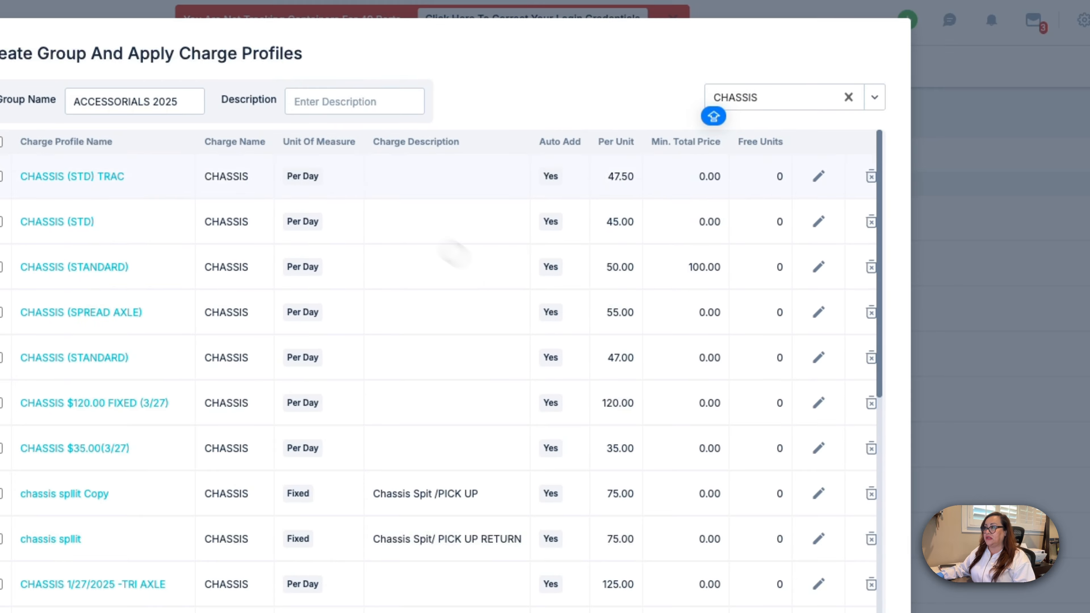
pyautogui.scroll(-5, 446, 417)
pyautogui.scroll(10, 408, 309)
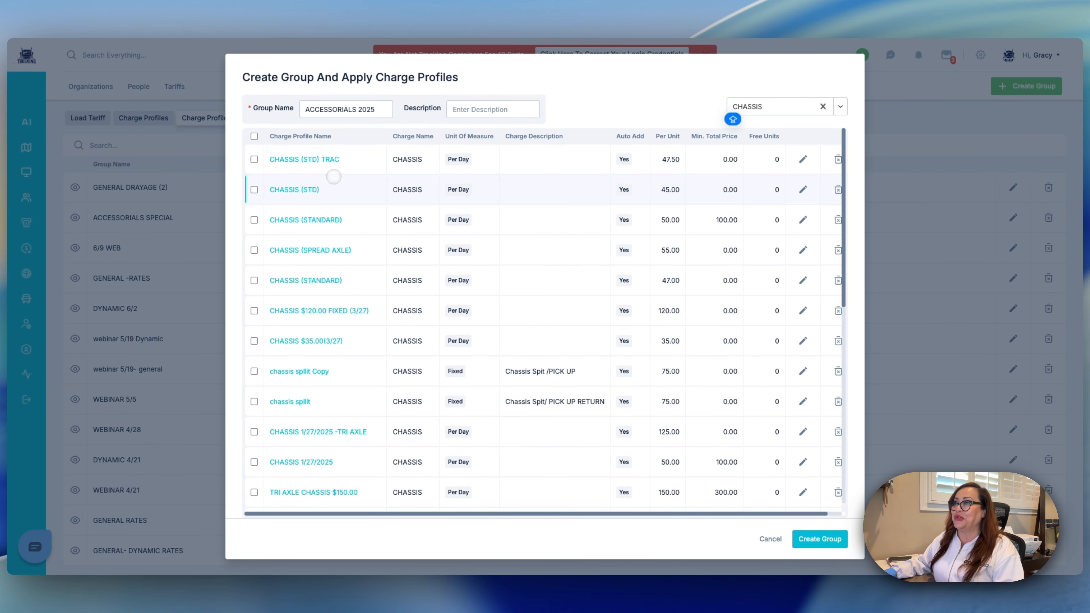
pyautogui.click(254, 159)
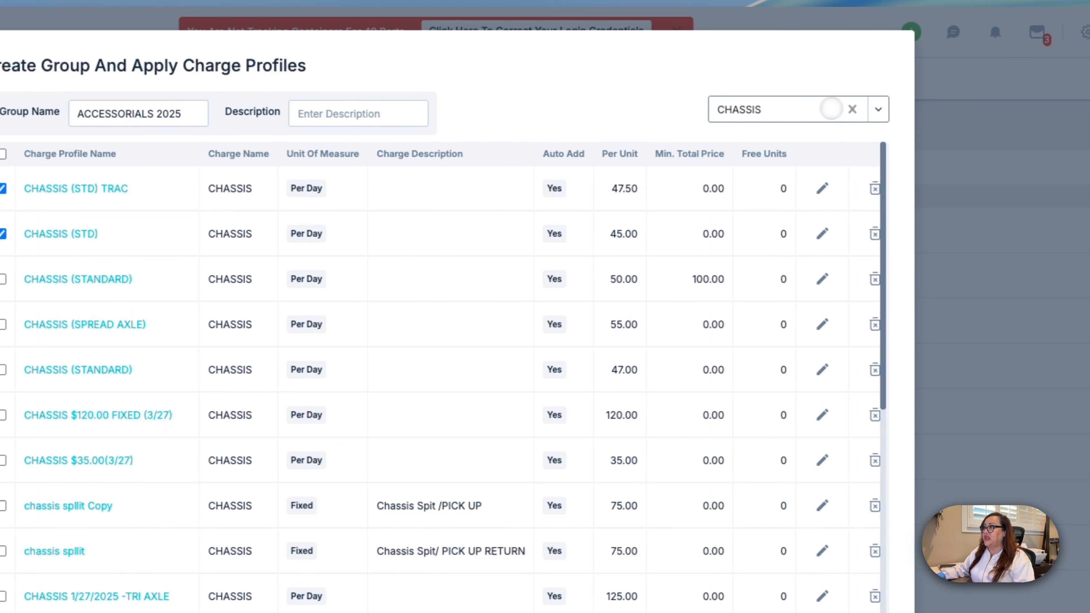
pyautogui.click(849, 109)
# Step: Filter by HAZMAT and by PREPULL to select HAZ MAT (2) and the PREPULL profile for the group, and clear the filter
pyautogui.click(1085, 109)
pyautogui.scroll(-3, 791, 302)
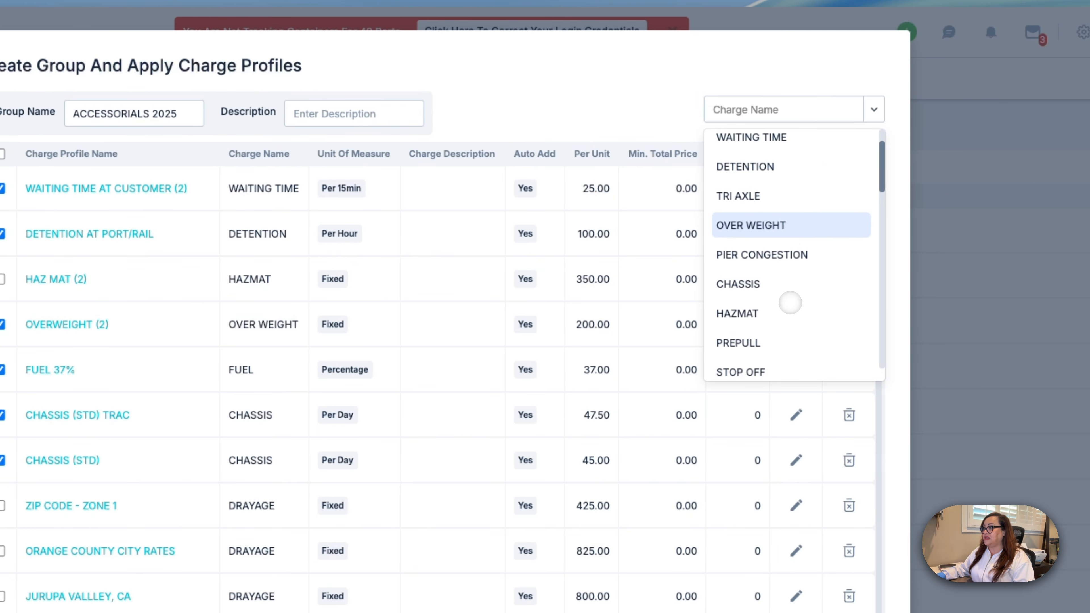
pyautogui.click(756, 290)
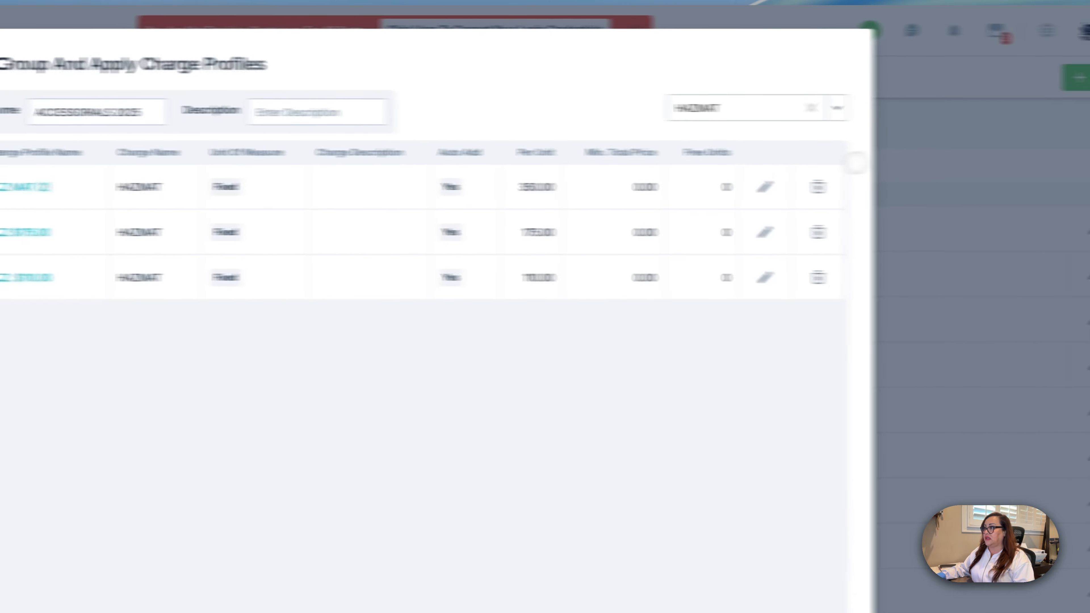
pyautogui.click(1069, 109)
pyautogui.scroll(-3, 680, 215)
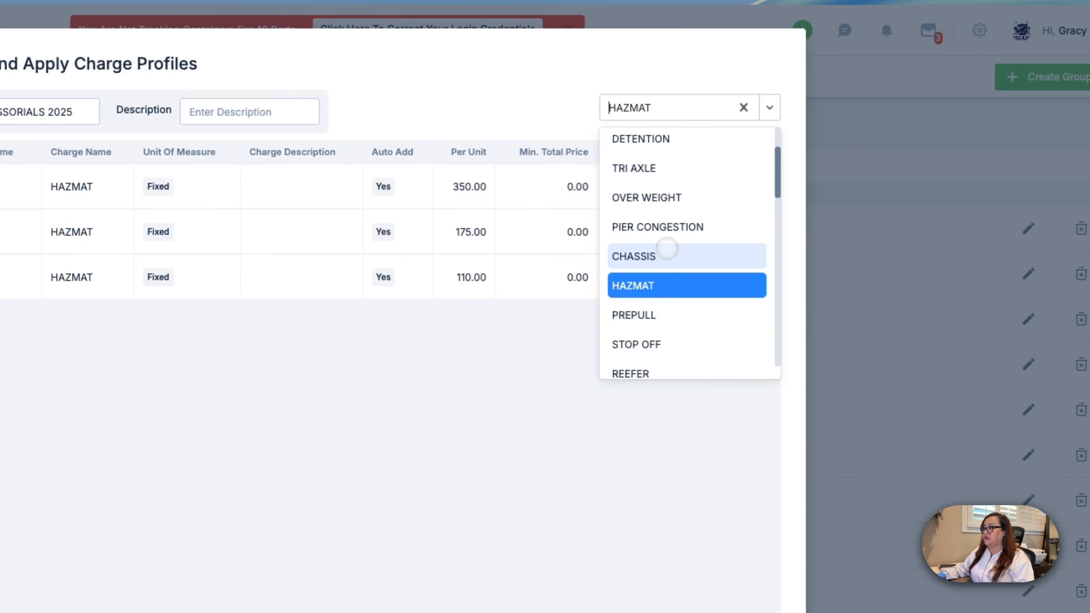
pyautogui.click(652, 311)
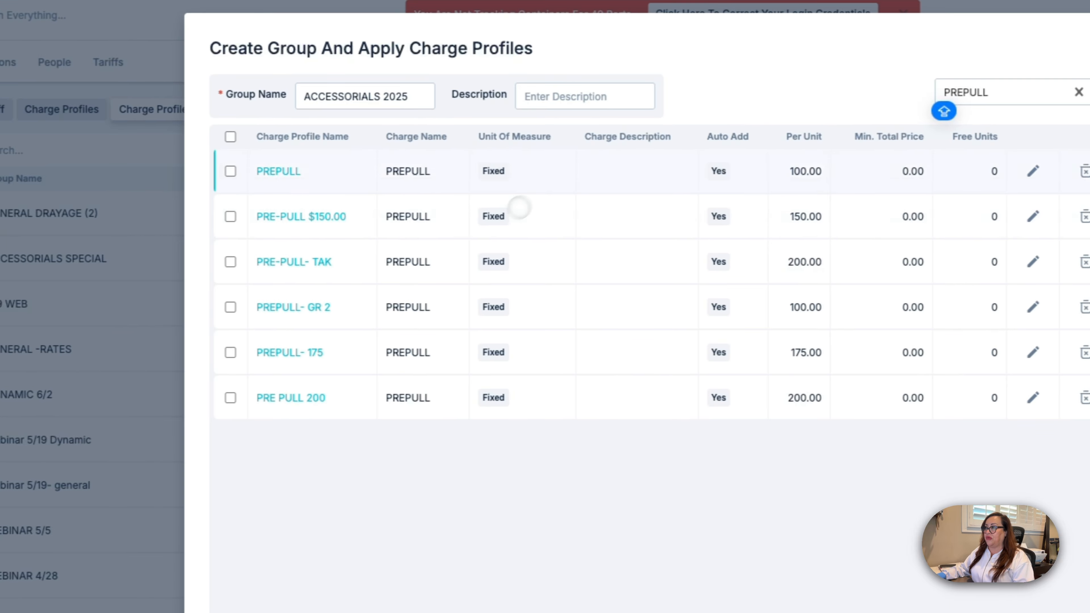
pyautogui.click(228, 171)
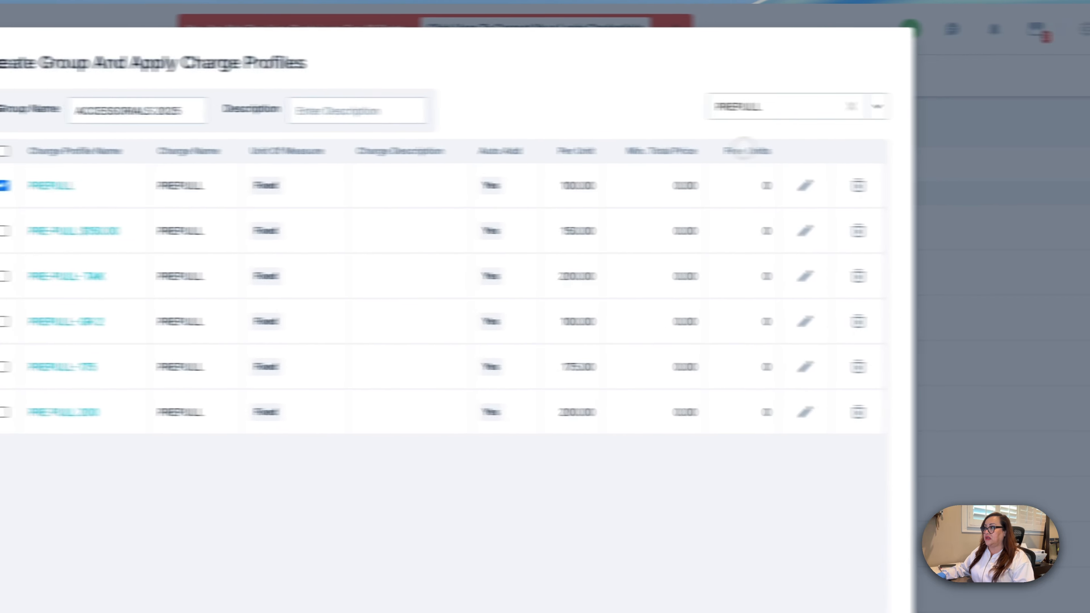
pyautogui.click(1083, 108)
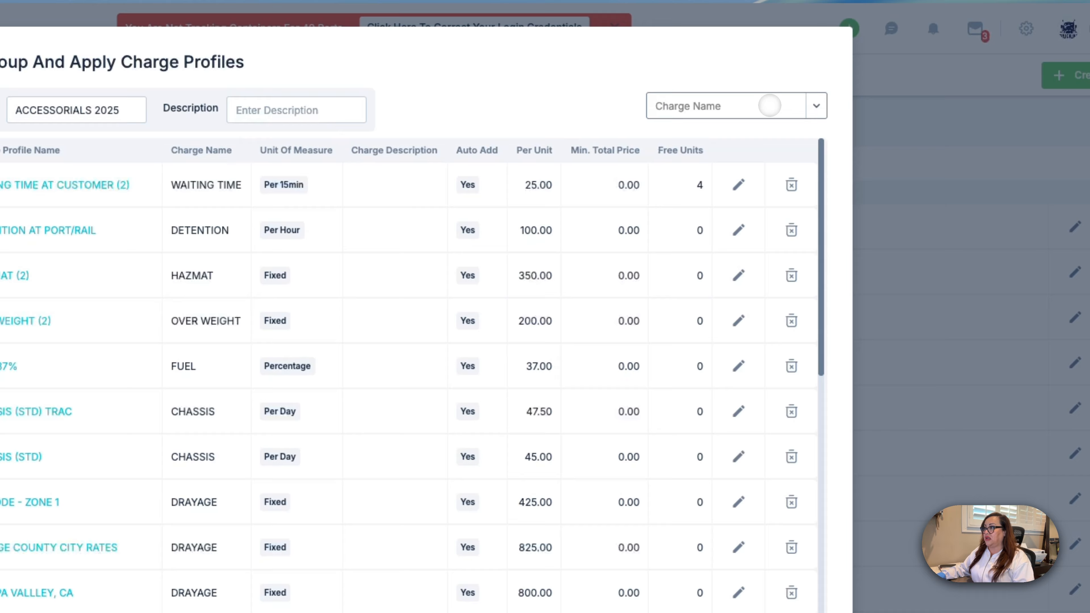
# Step: Filter the charge profiles by STORAGE, select STORAGE- $57.50, and create the ACCESSORIALS 2025 group
pyautogui.click(769, 105)
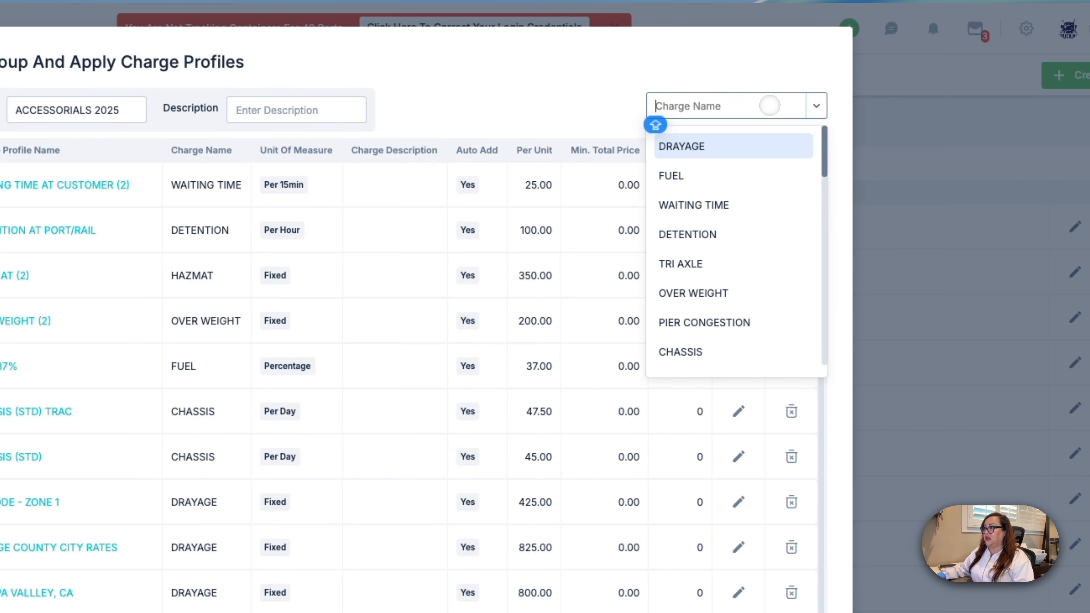
pyautogui.scroll(-3, 705, 206)
pyautogui.scroll(-3, 694, 315)
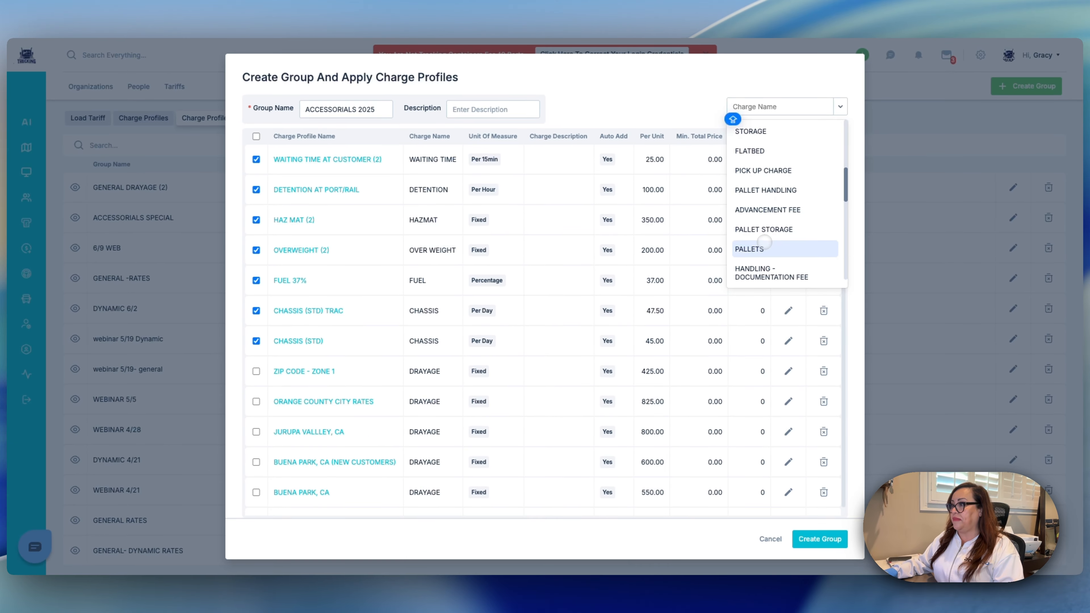
pyautogui.scroll(5, 764, 242)
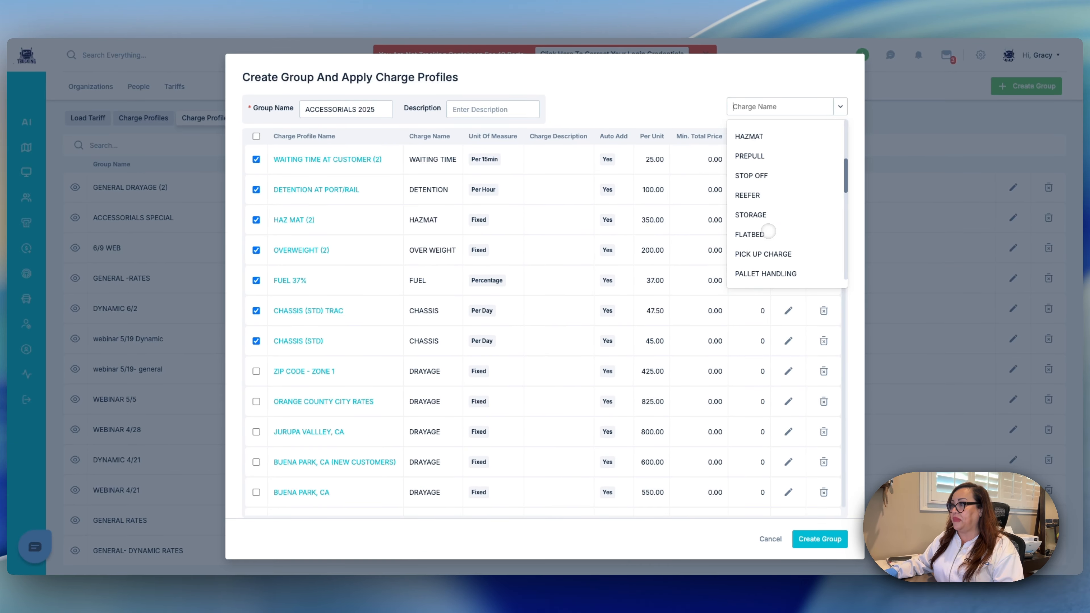
pyautogui.scroll(-3, 762, 237)
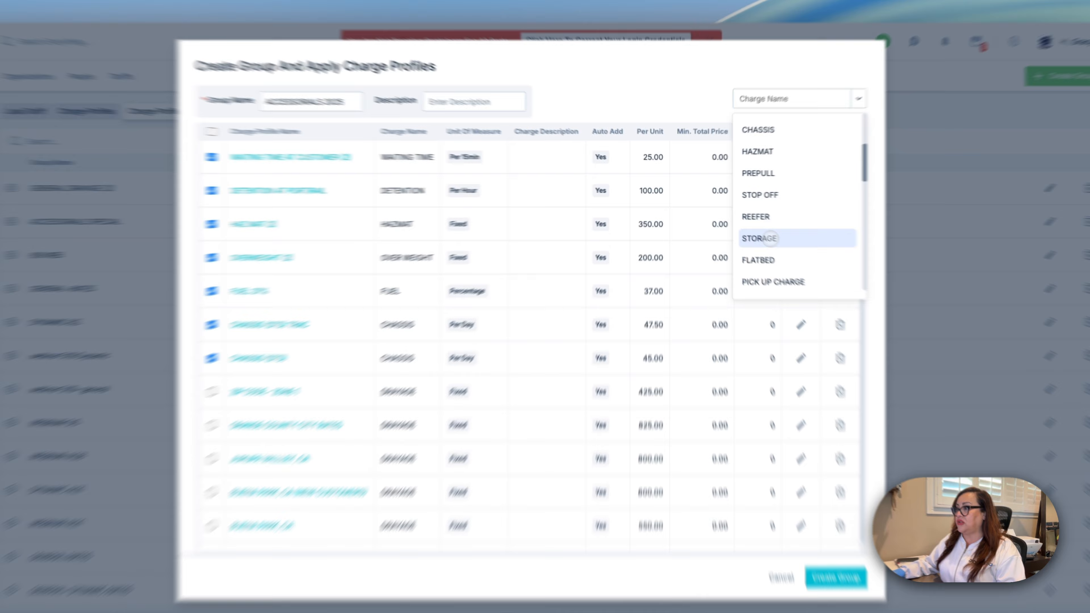
pyautogui.click(770, 238)
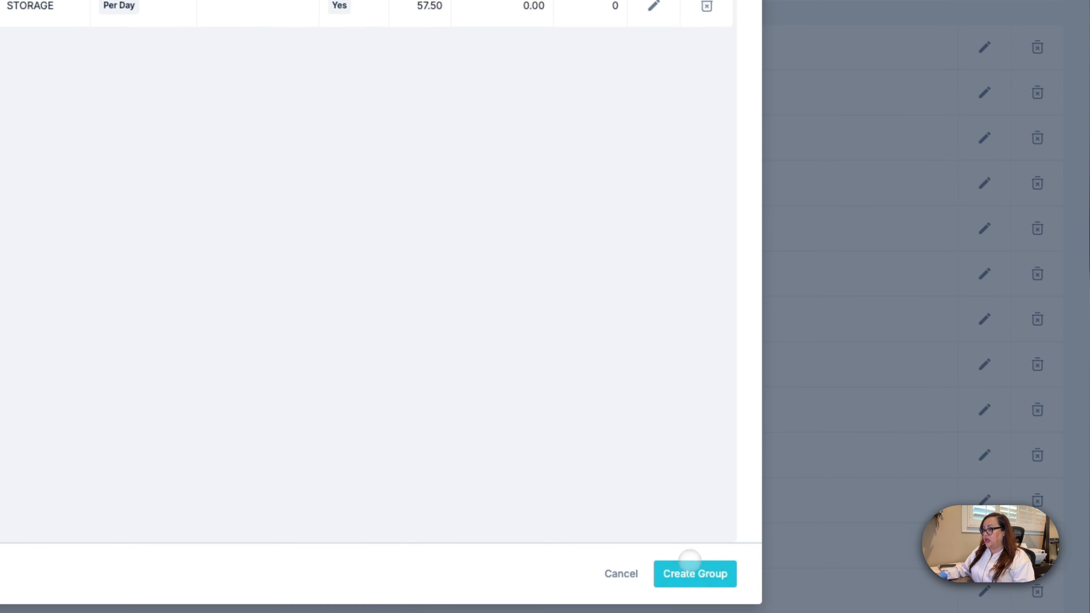
pyautogui.click(689, 573)
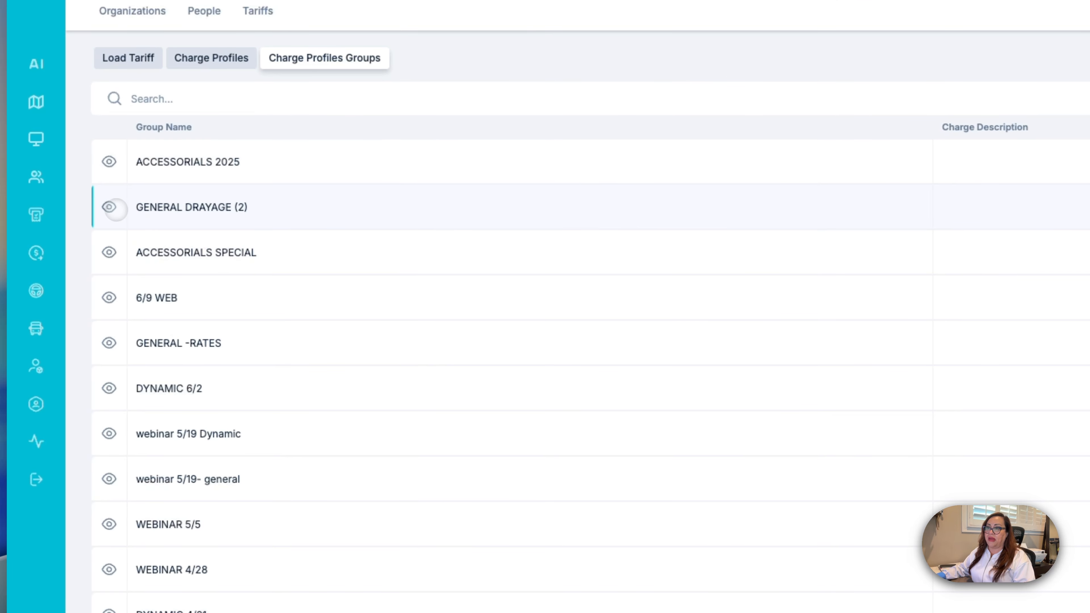
# Step: Review the charge profiles in the GENERAL DRAYAGE (2) and ACCESSORIALS 2025 groups, and resave one group from its edit form
pyautogui.click(108, 206)
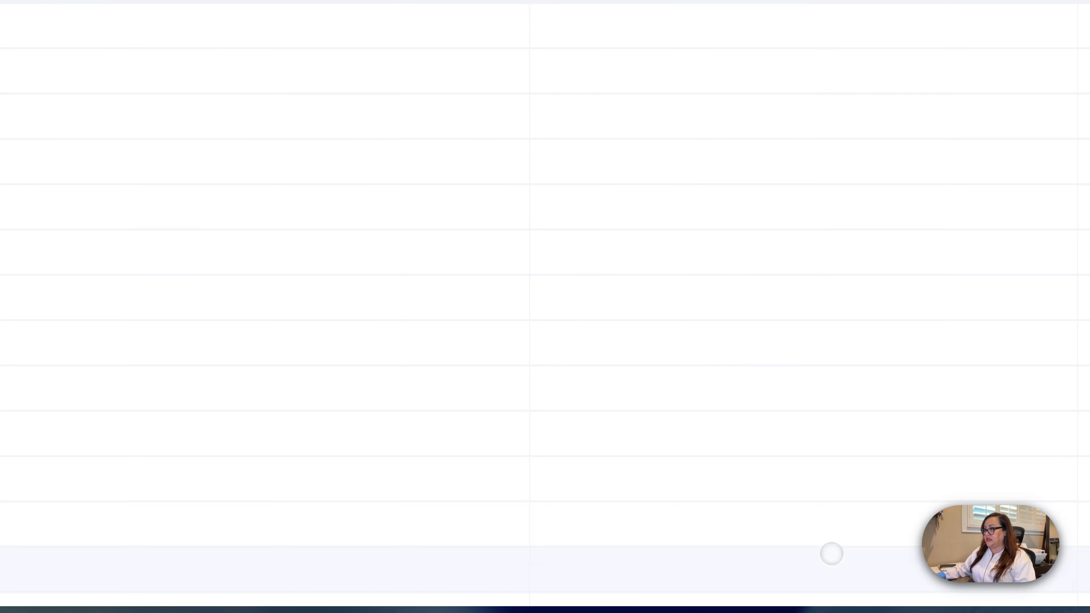
pyautogui.click(110, 177)
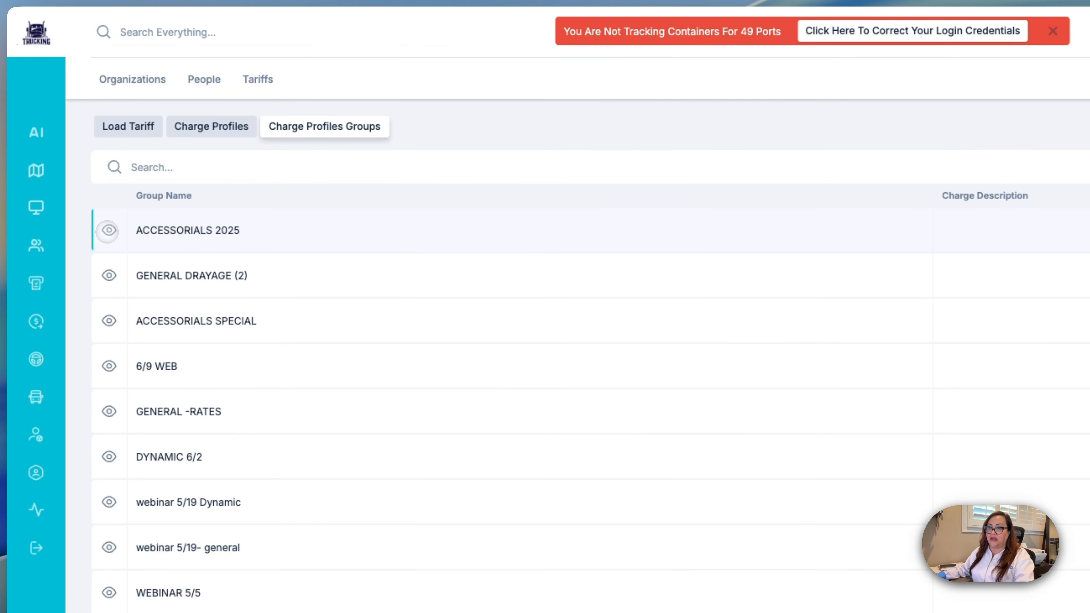
pyautogui.click(108, 231)
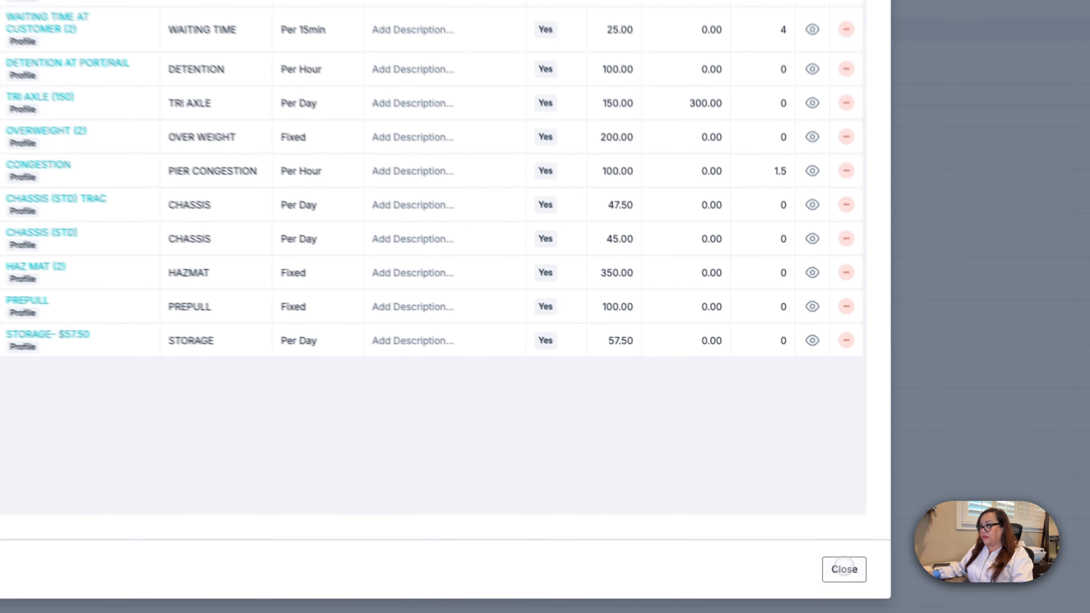
pyautogui.click(831, 537)
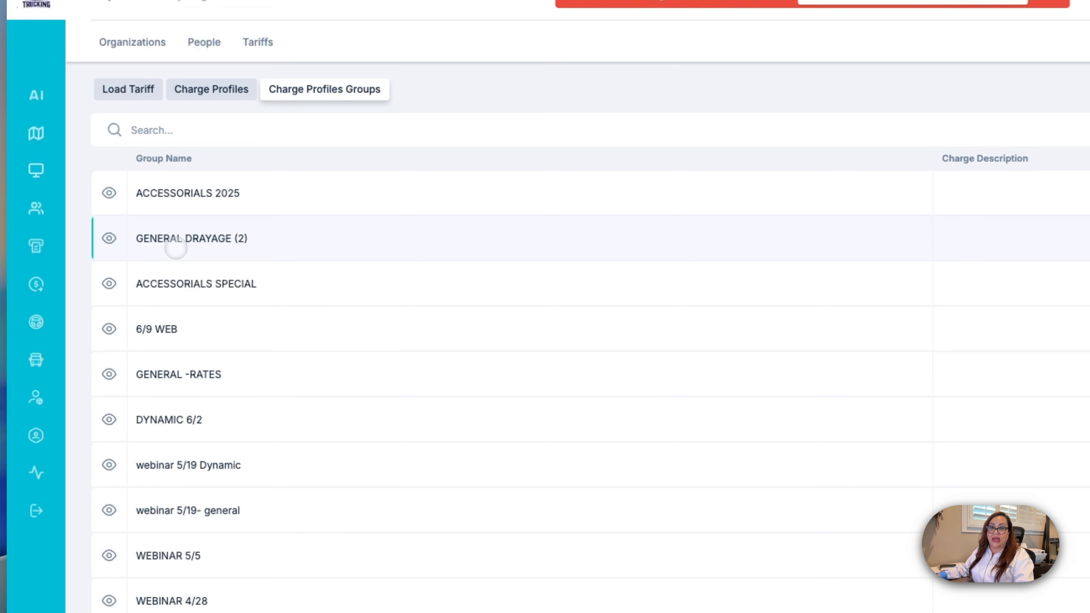
pyautogui.click(972, 215)
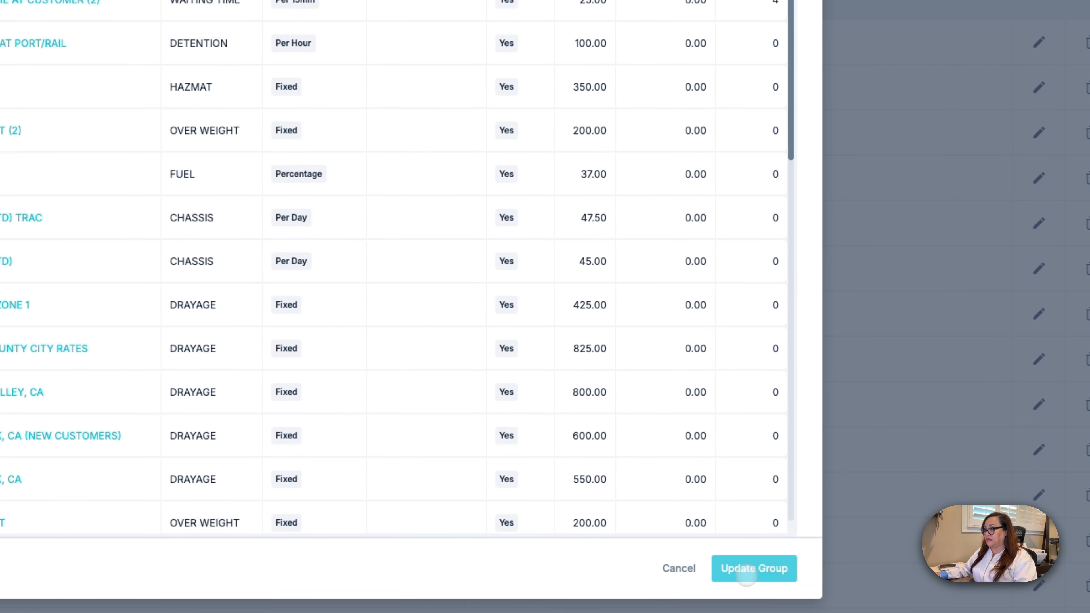
pyautogui.click(816, 542)
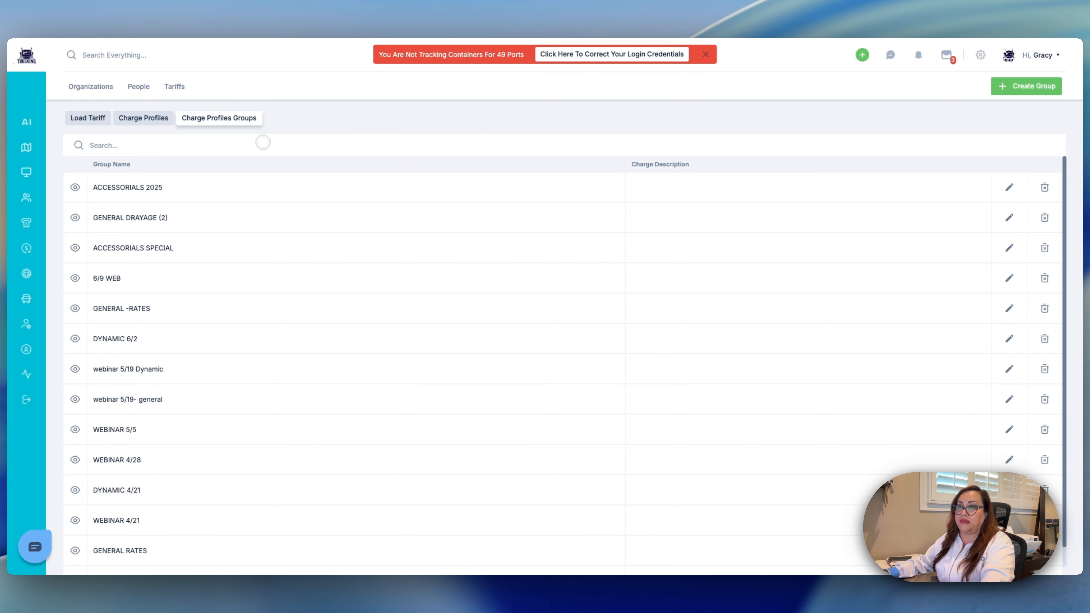
# Step: Start a new load tariff and name it GENERAL (ALL CUSTOMERS )
pyautogui.click(91, 119)
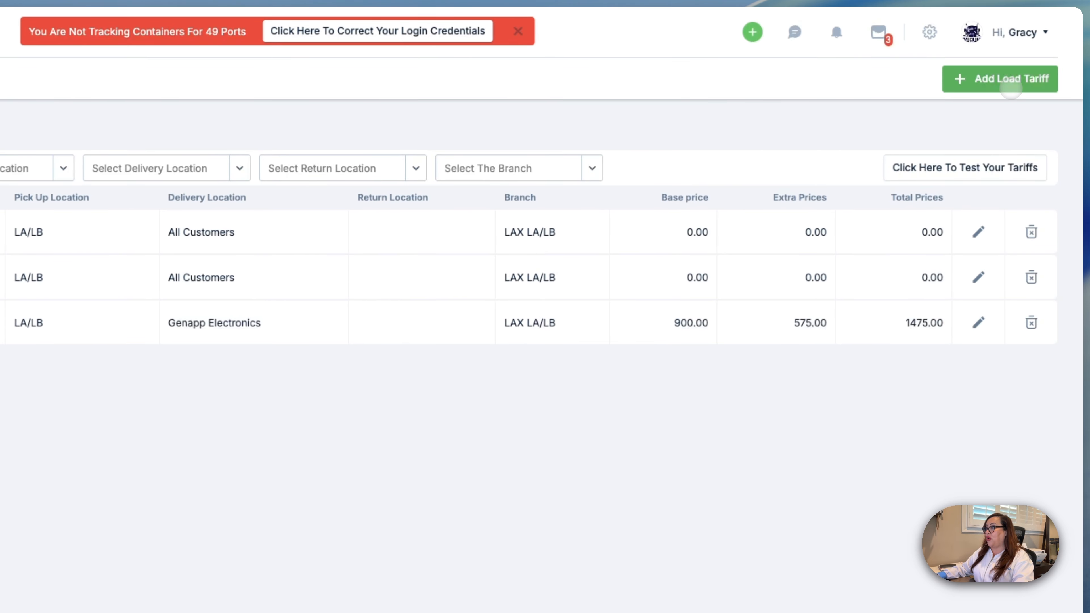
pyautogui.click(1034, 88)
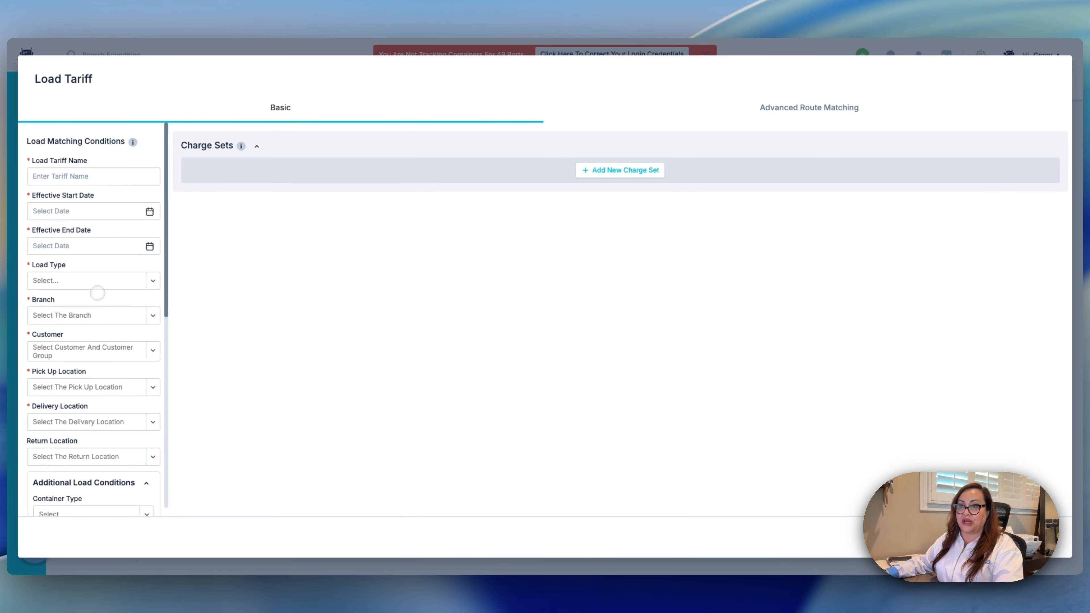
pyautogui.click(83, 176)
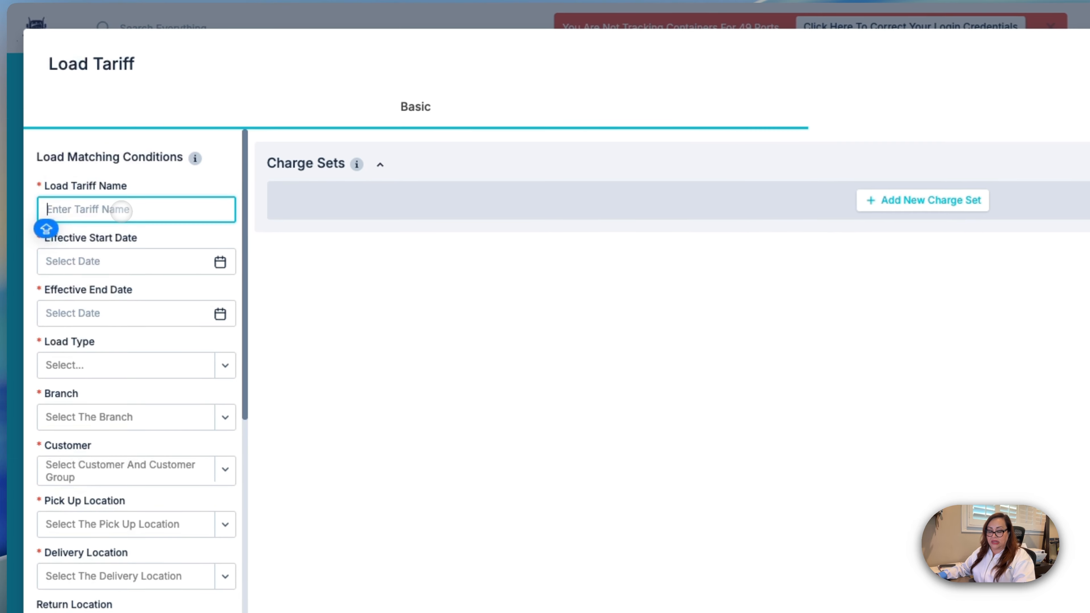
pyautogui.write('G')
pyautogui.press('BackSpace')
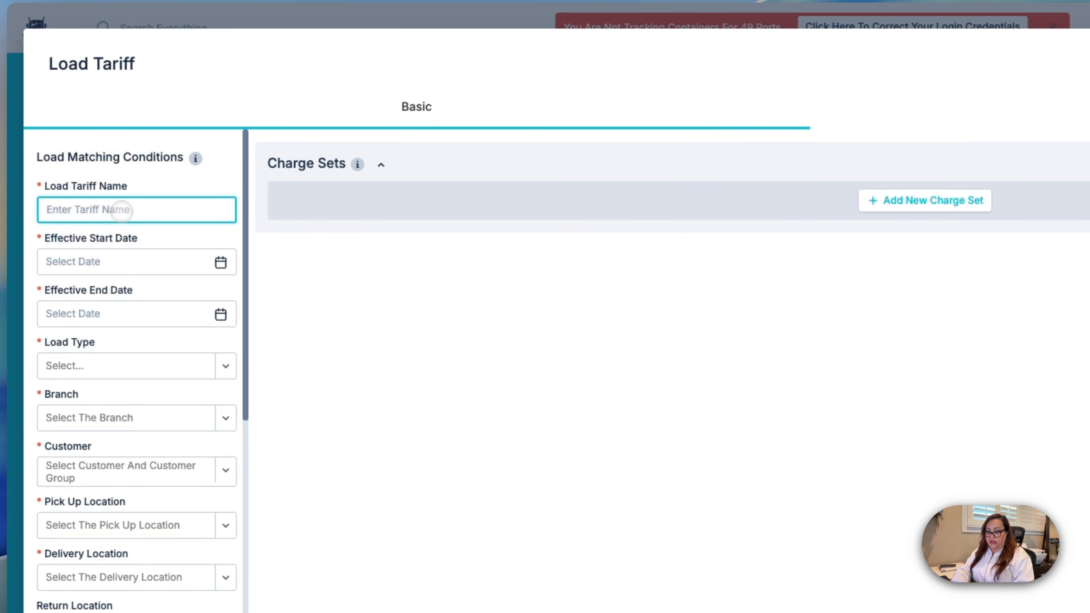
pyautogui.write('G')
pyautogui.write('ENE')
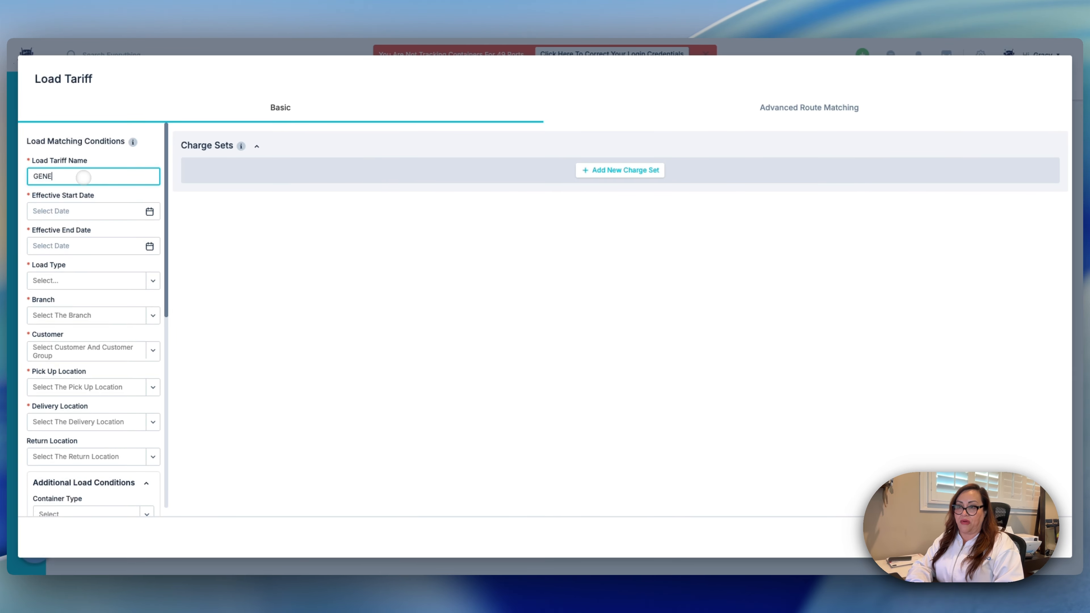
pyautogui.write('RA')
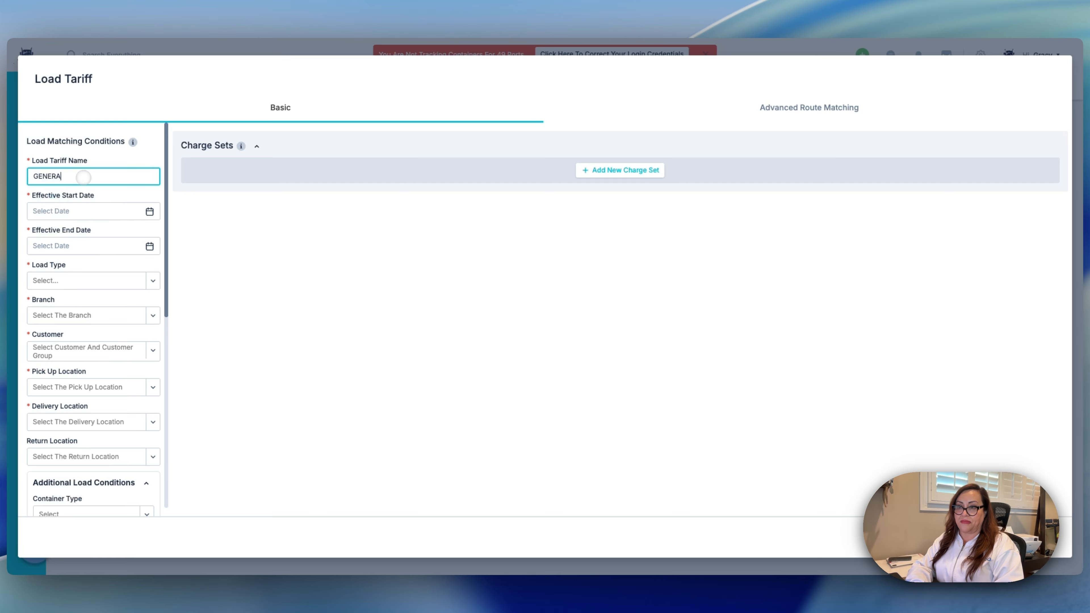
pyautogui.write('L (A')
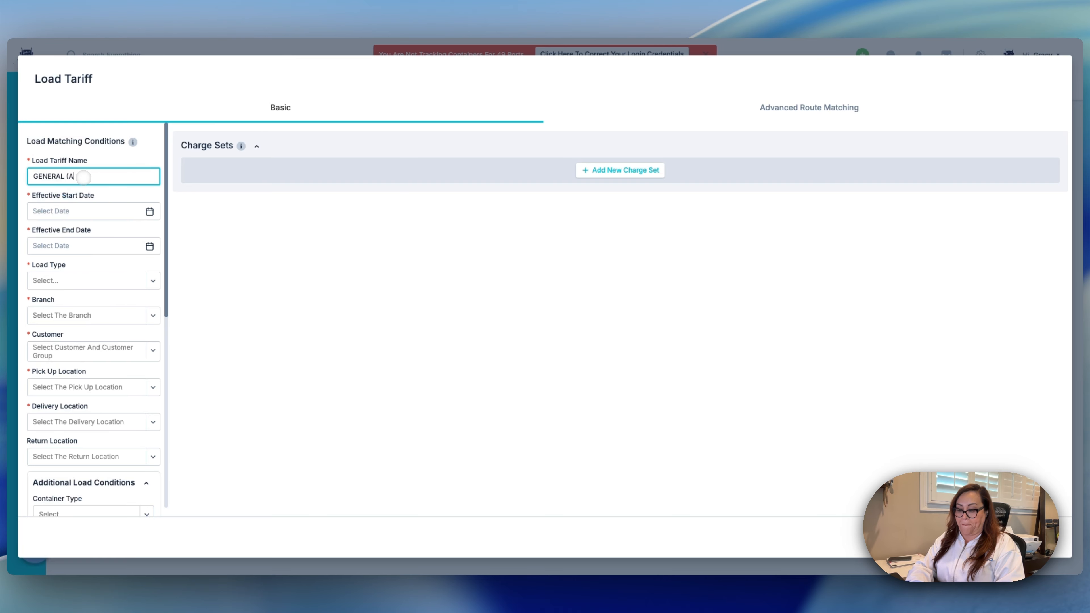
pyautogui.write('LL CUSTOMERS')
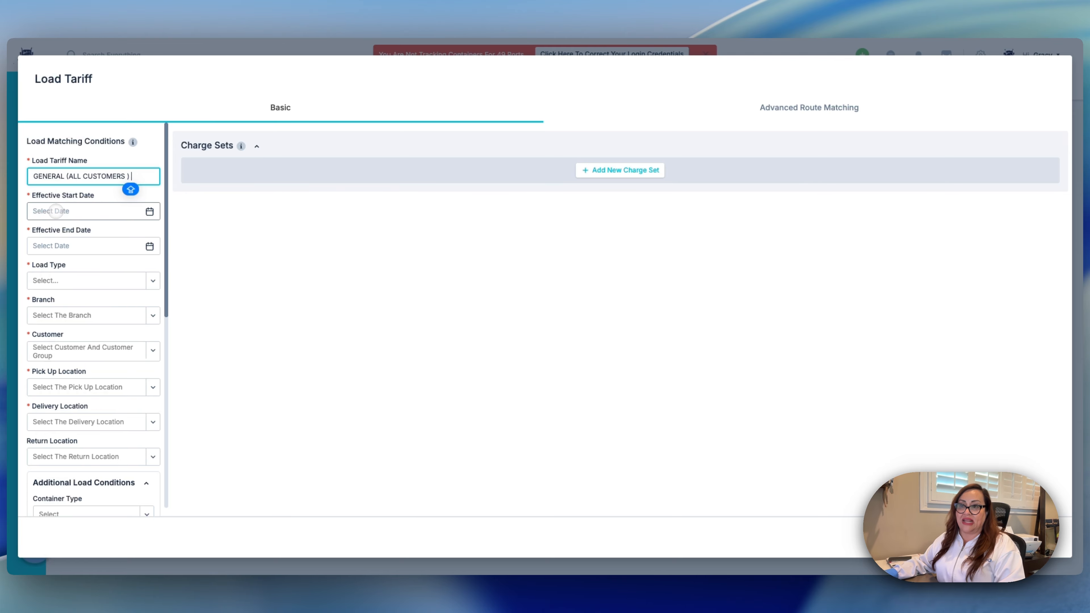
# Step: Set the tariff's effective start date to 08/01/25 and its effective end date to 08/31/26
pyautogui.click(55, 211)
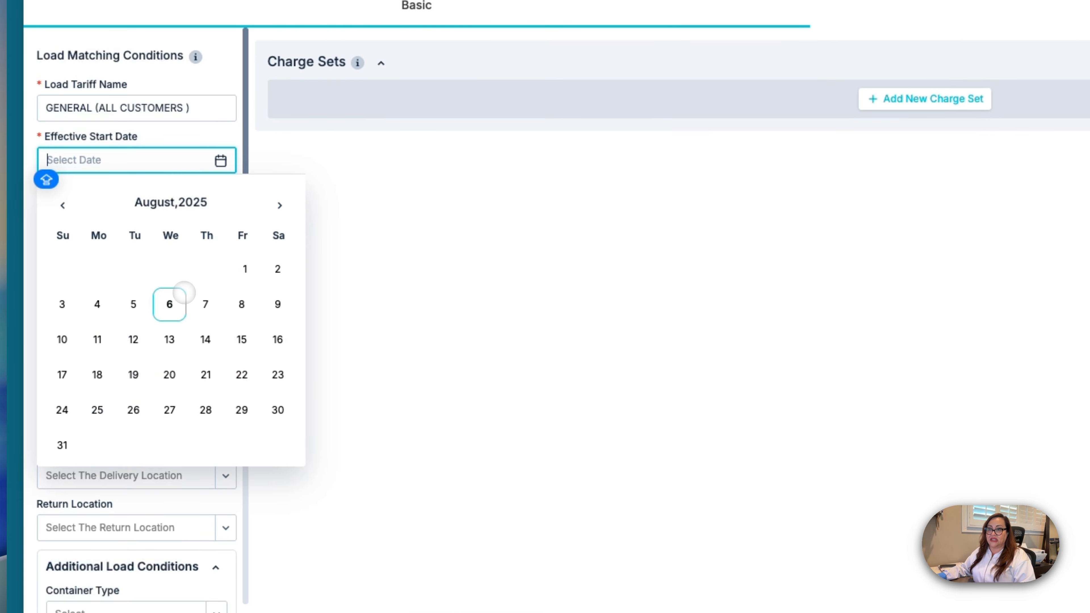
pyautogui.click(245, 269)
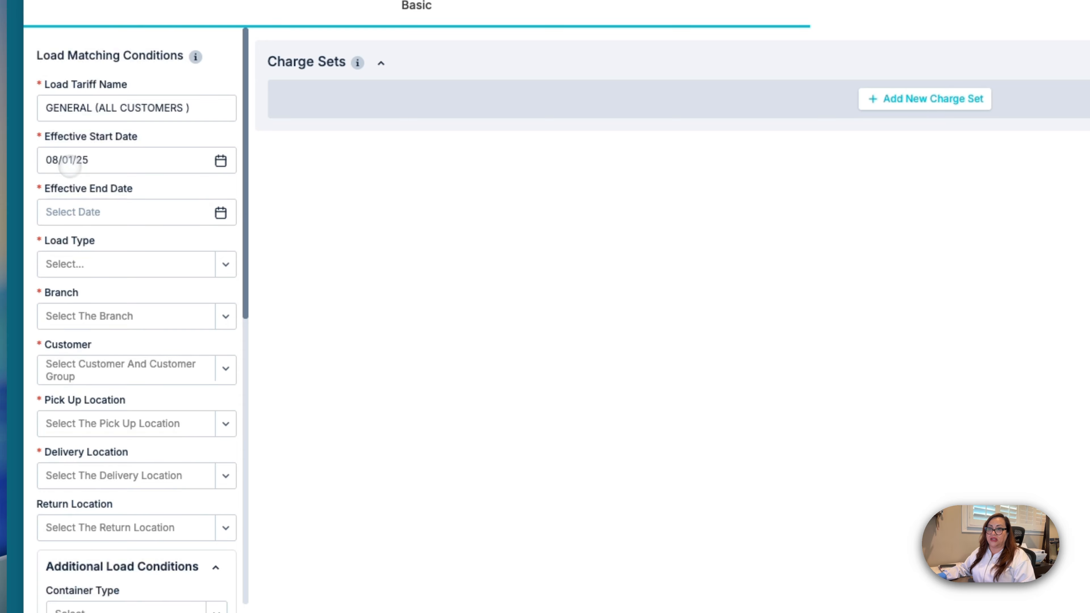
pyautogui.click(64, 211)
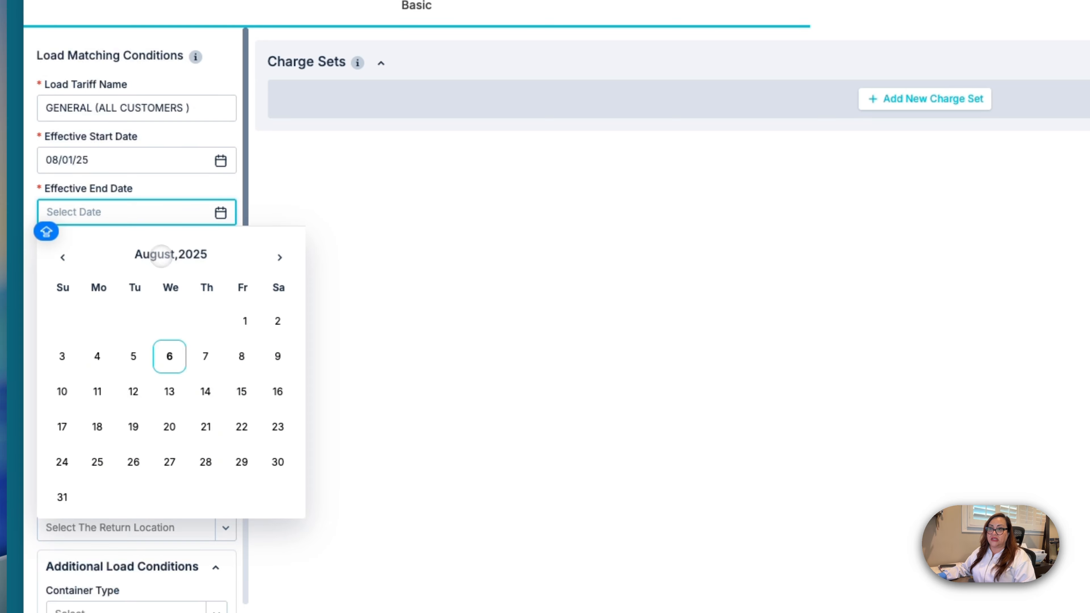
pyautogui.click(190, 258)
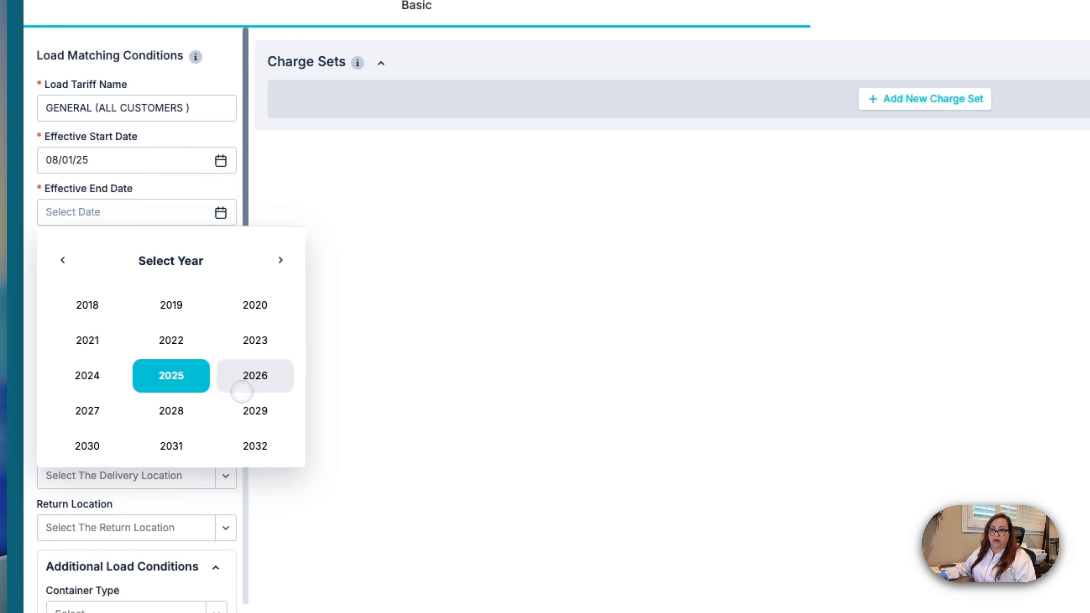
pyautogui.click(256, 378)
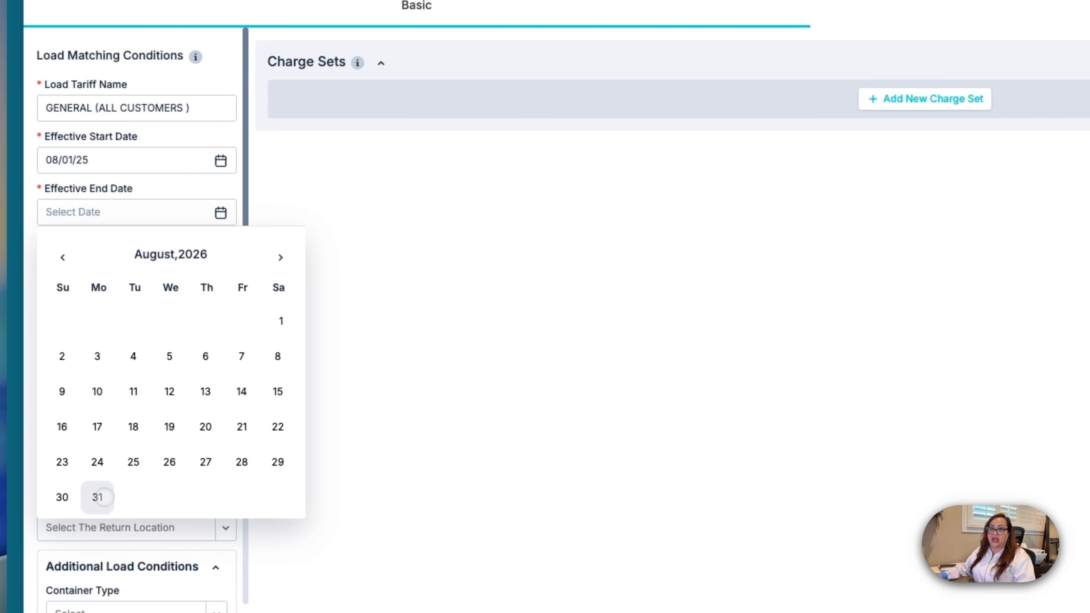
pyautogui.click(103, 496)
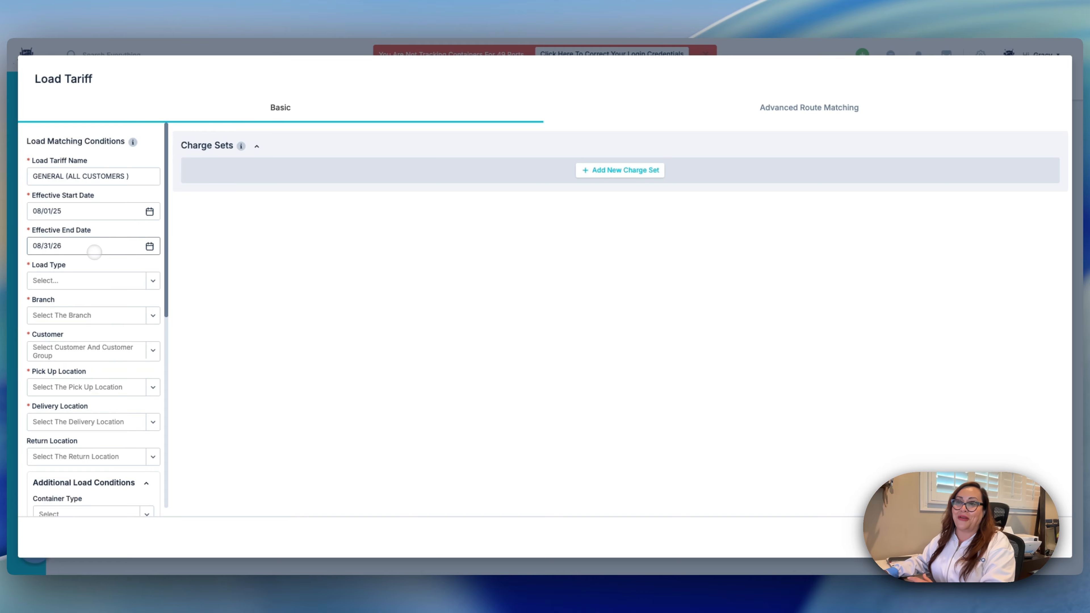
# Step: Set the tariff's load types to IMPORT, EXPORT and ROAD, and its branch to LAX LA/LB
pyautogui.click(89, 274)
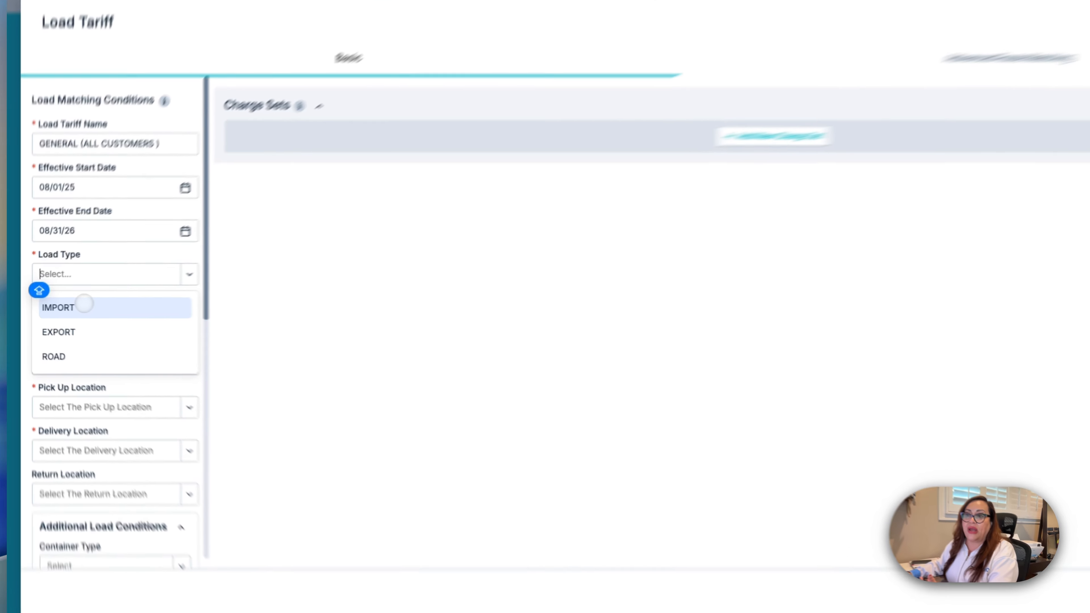
pyautogui.click(90, 308)
pyautogui.click(92, 281)
pyautogui.click(121, 306)
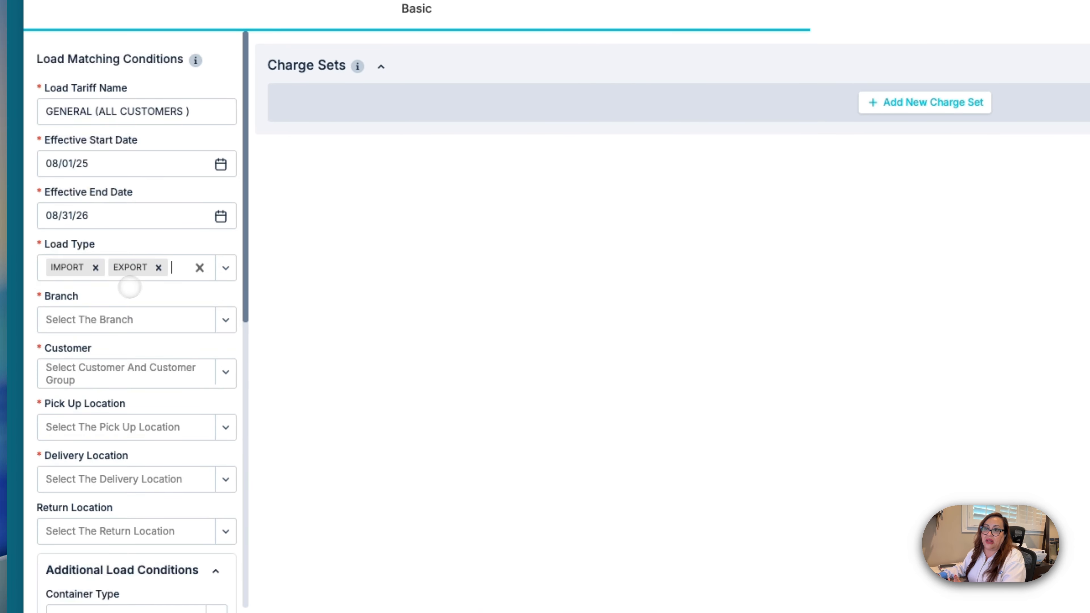
pyautogui.click(174, 271)
pyautogui.click(131, 310)
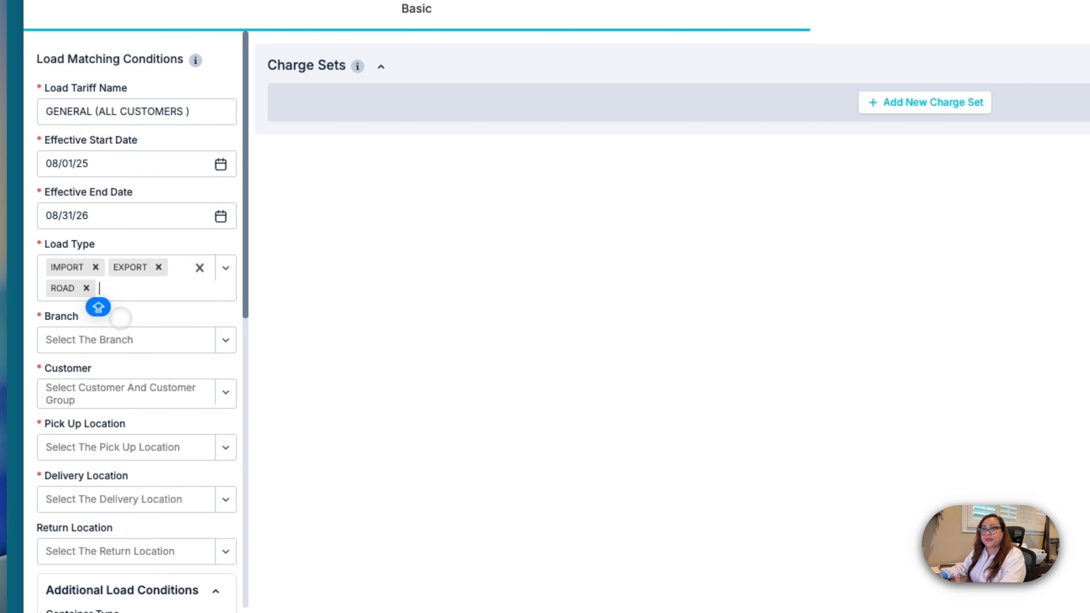
pyautogui.click(102, 340)
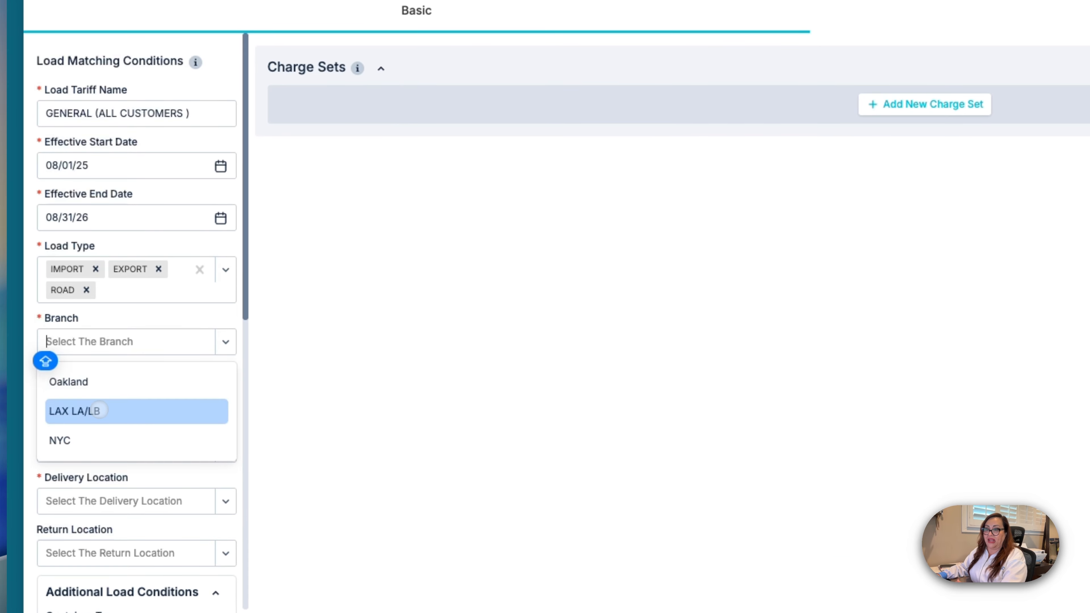
pyautogui.click(99, 411)
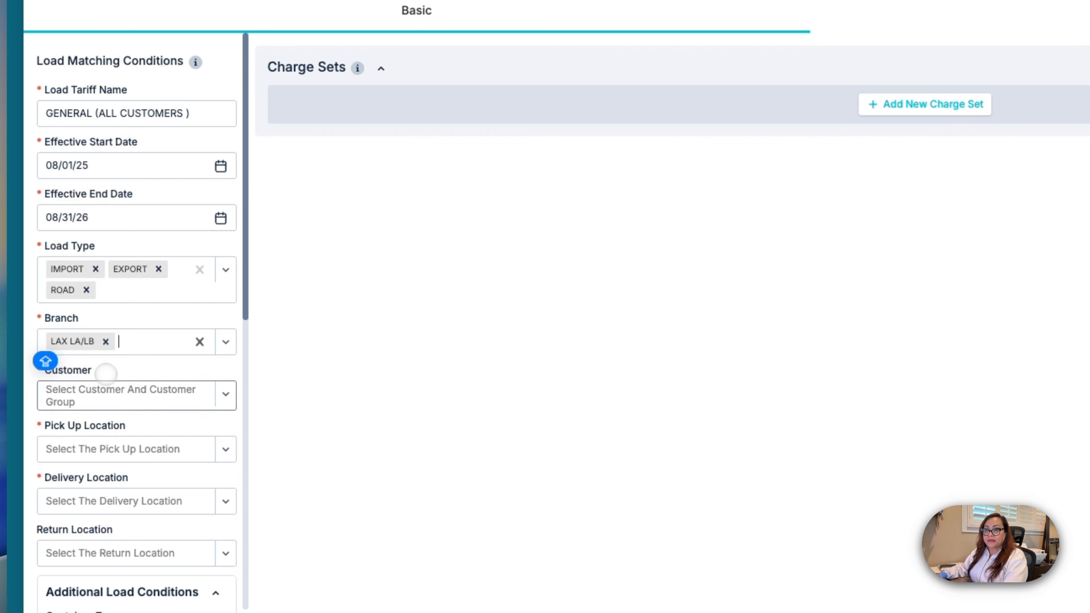
pyautogui.scroll(-1, 138, 370)
pyautogui.click(90, 363)
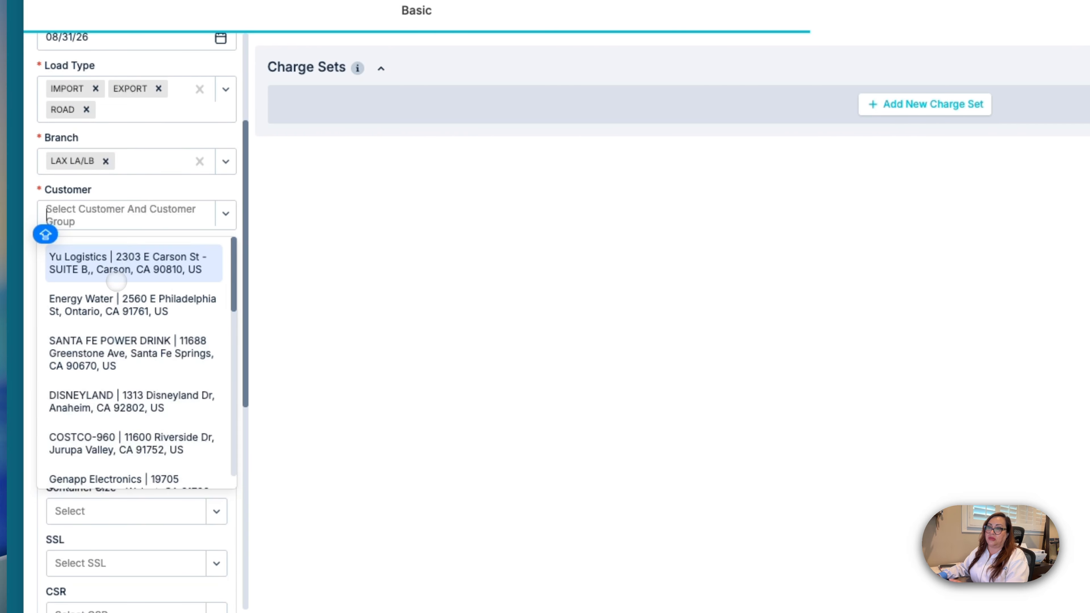
pyautogui.click(112, 263)
pyautogui.click(127, 236)
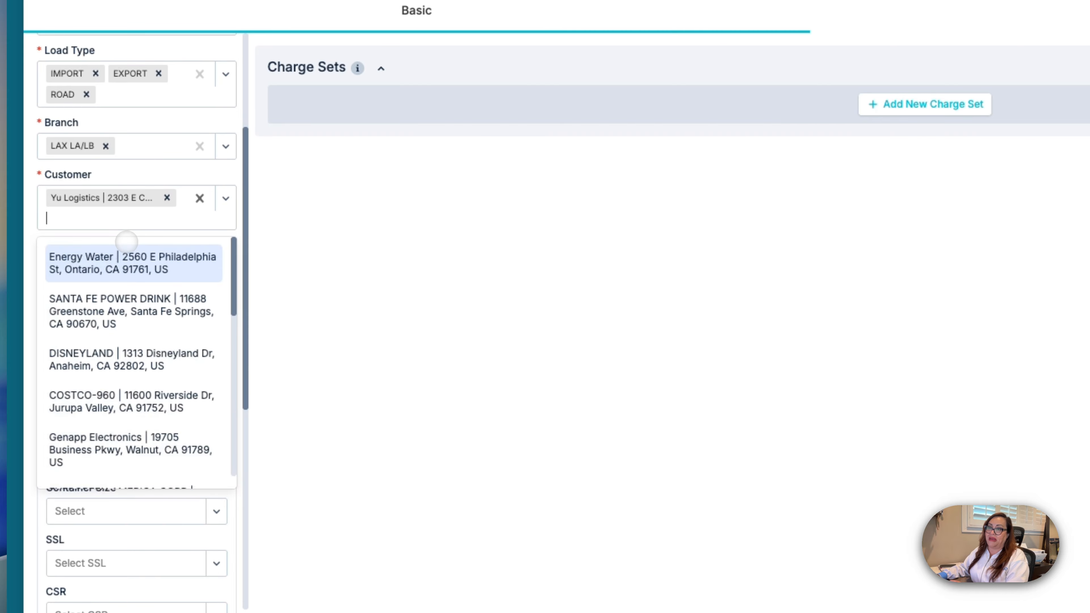
pyautogui.click(142, 269)
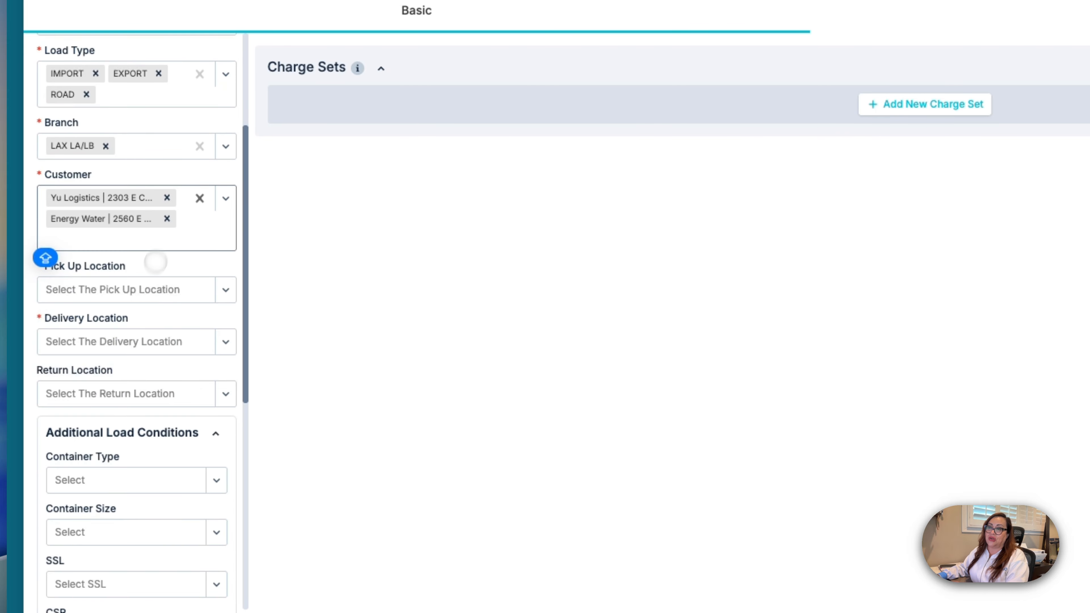
pyautogui.click(200, 198)
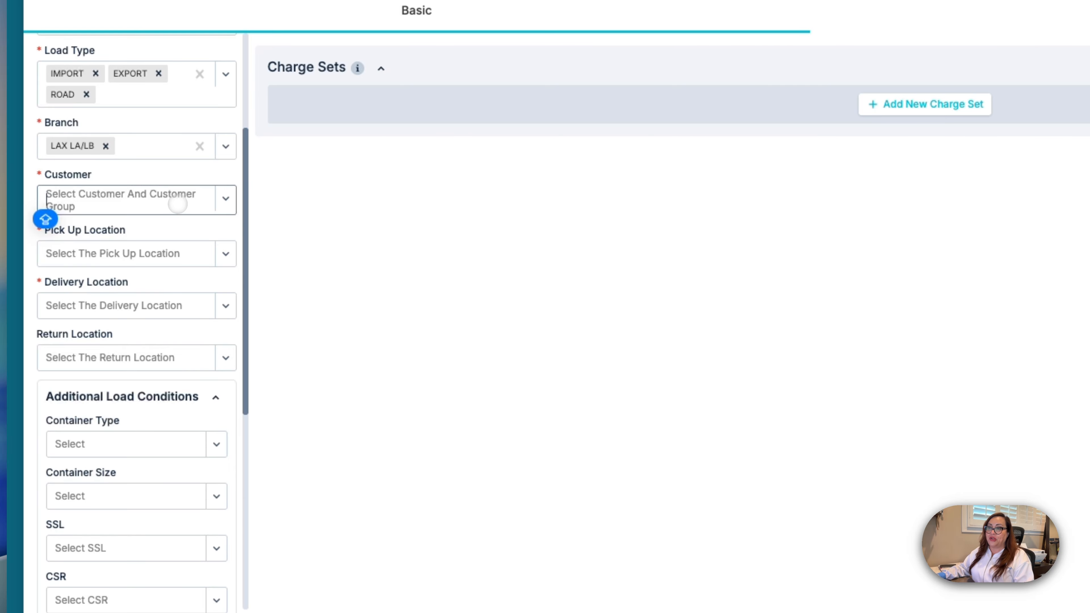
# Step: Set the tariff's customer condition to the All Customers group
pyautogui.click(178, 205)
pyautogui.write('ALL CUSTOMERS')
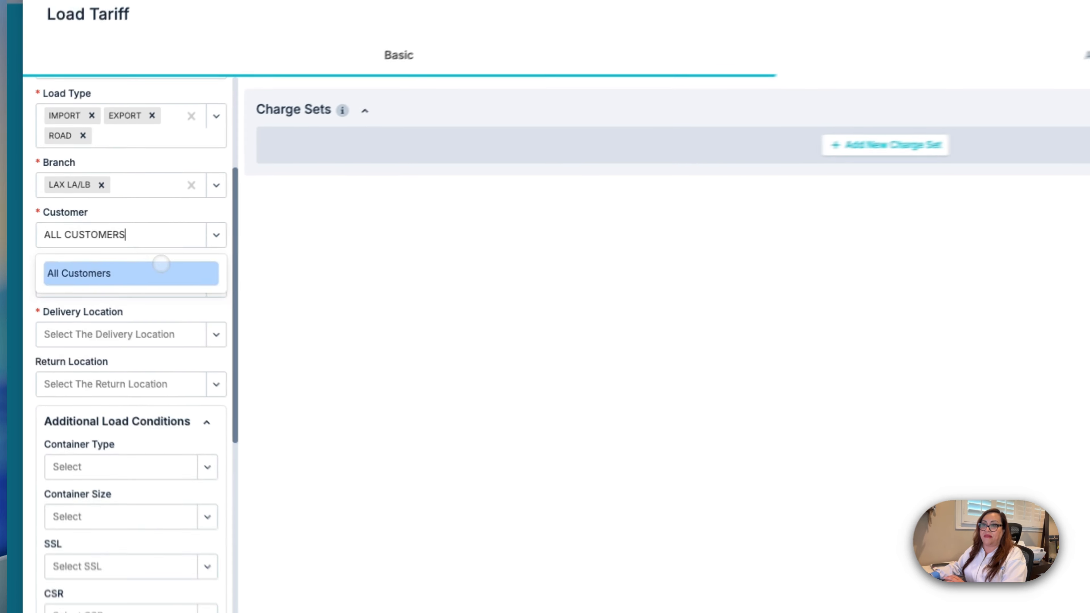
pyautogui.click(51, 260)
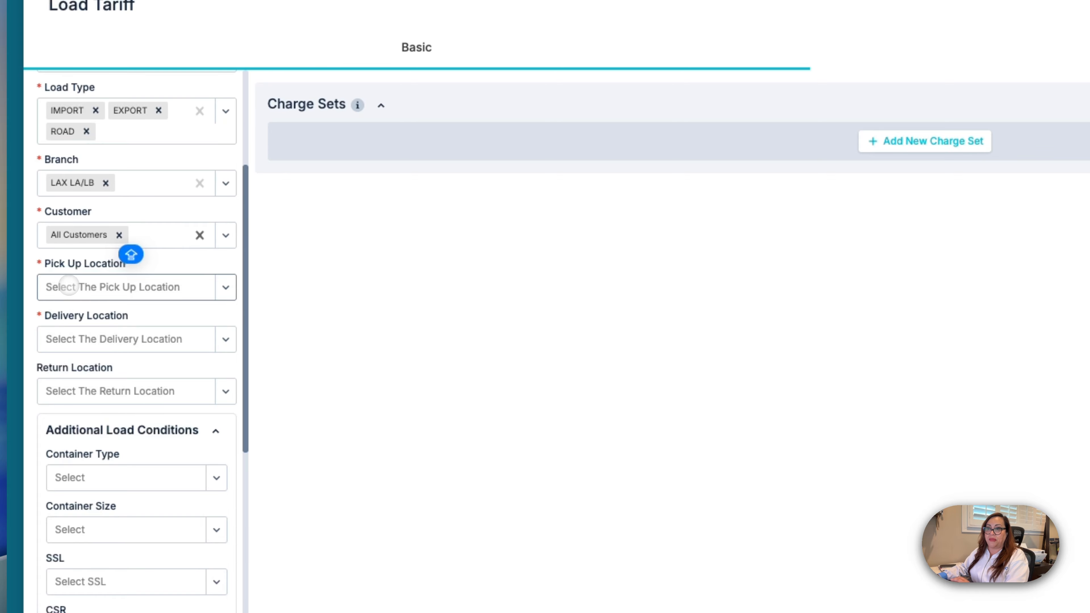
# Step: Set the tariff's pick up location to LA/LB and its delivery location to All Customers
pyautogui.click(73, 285)
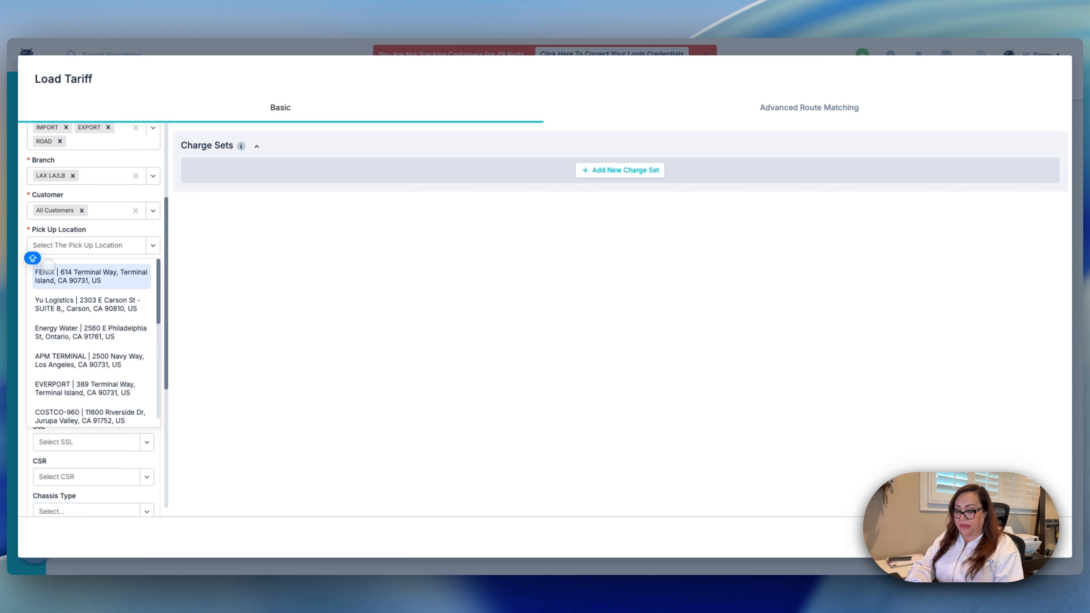
pyautogui.write('LA/LB')
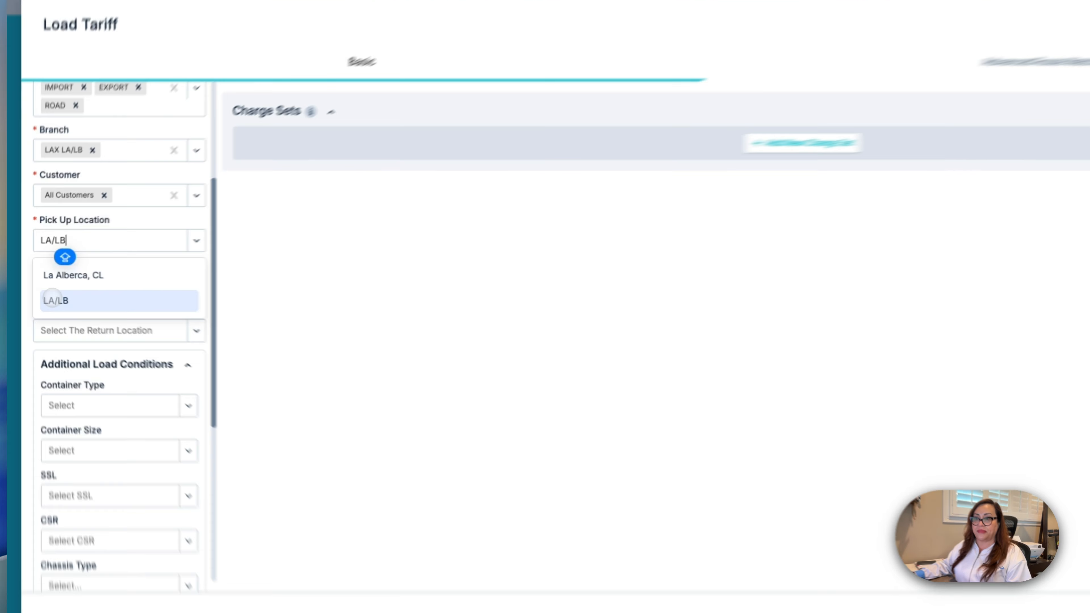
pyautogui.click(44, 287)
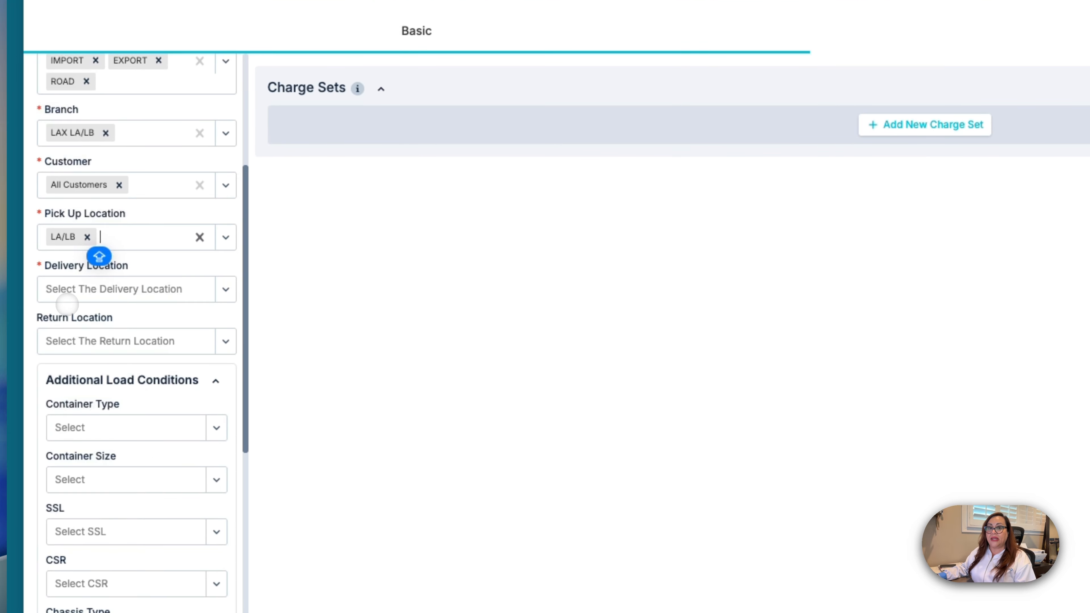
pyautogui.click(67, 296)
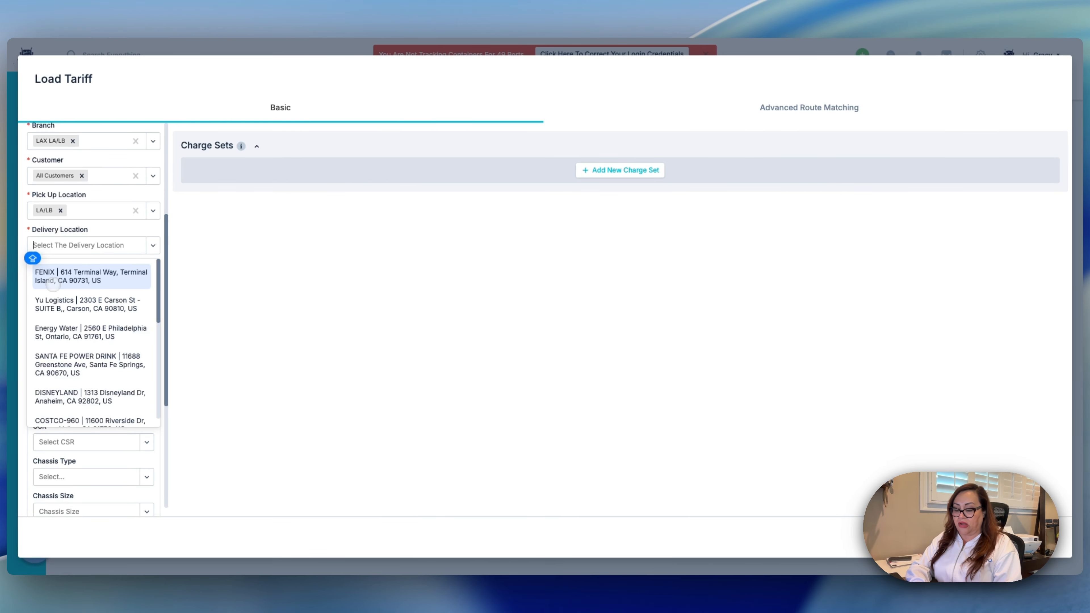
pyautogui.write('ALL CUS')
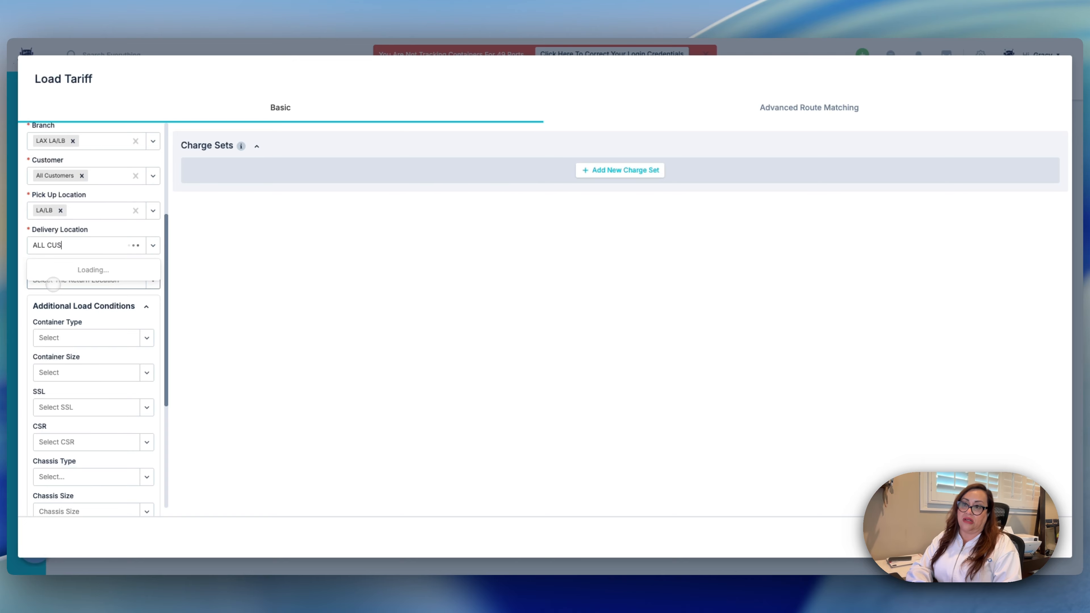
pyautogui.write('TOME')
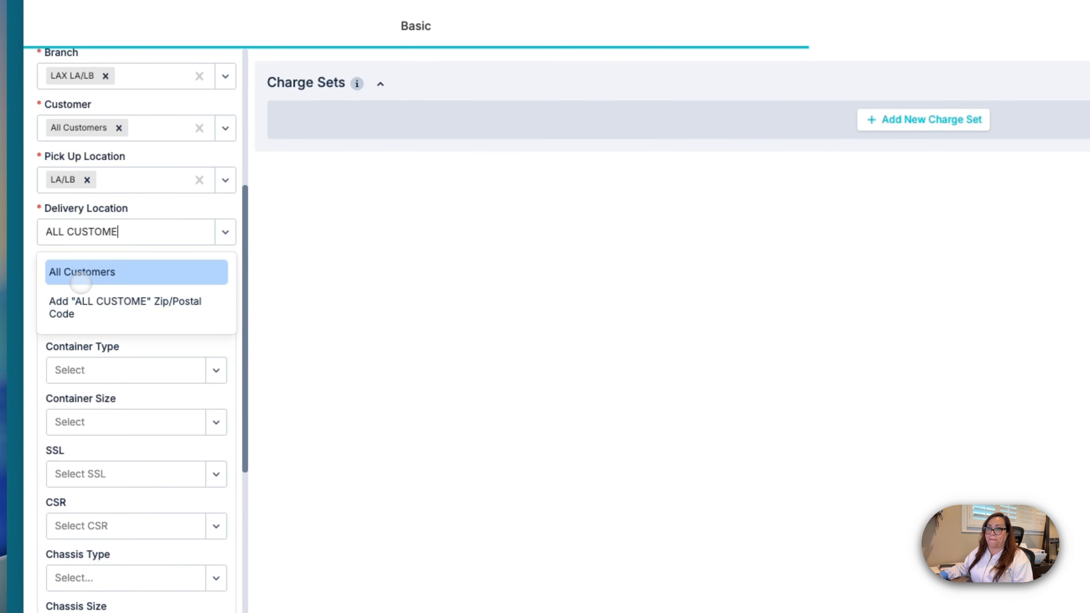
pyautogui.click(81, 283)
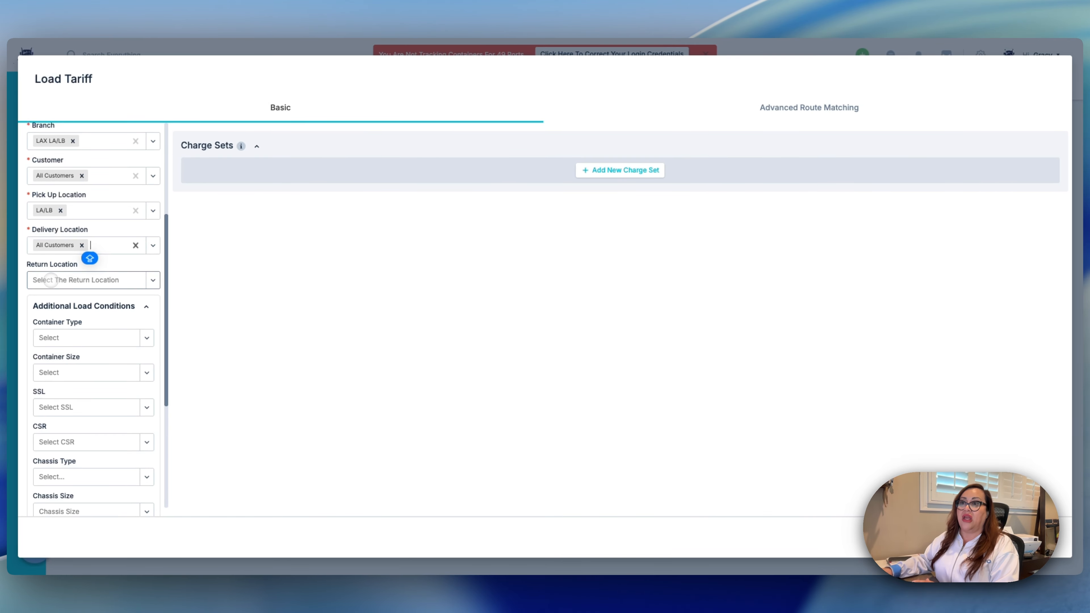
pyautogui.scroll(5, 51, 279)
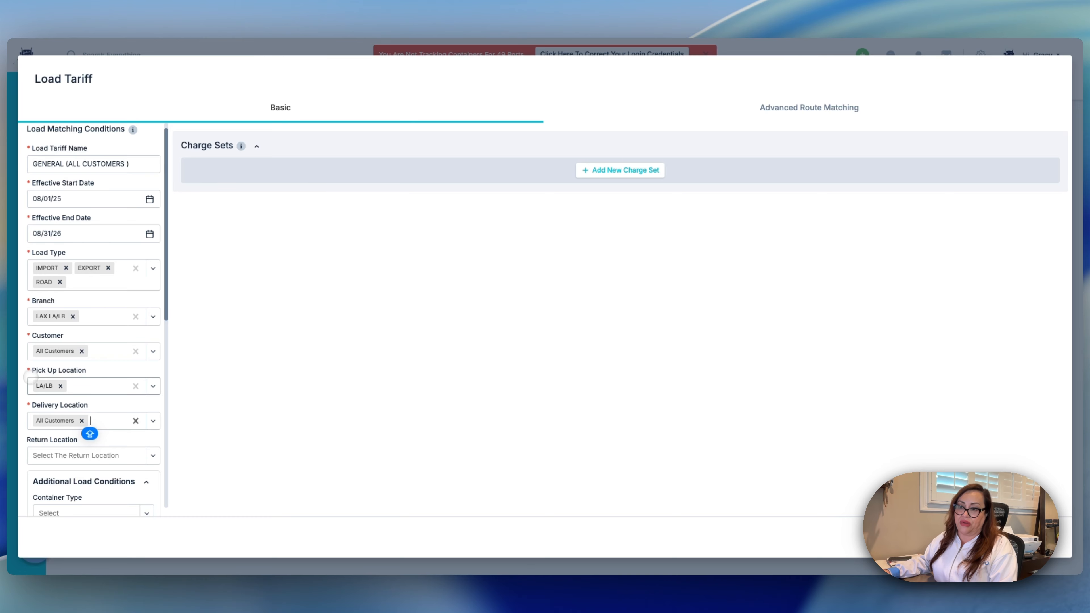
pyautogui.scroll(-1, 29, 402)
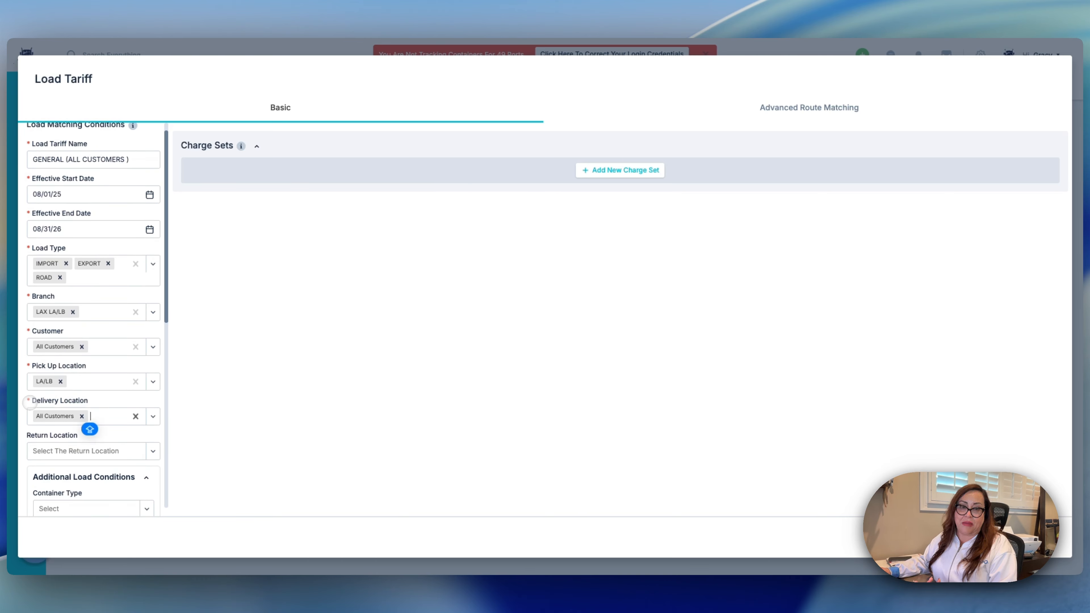
pyautogui.scroll(-5, 106, 426)
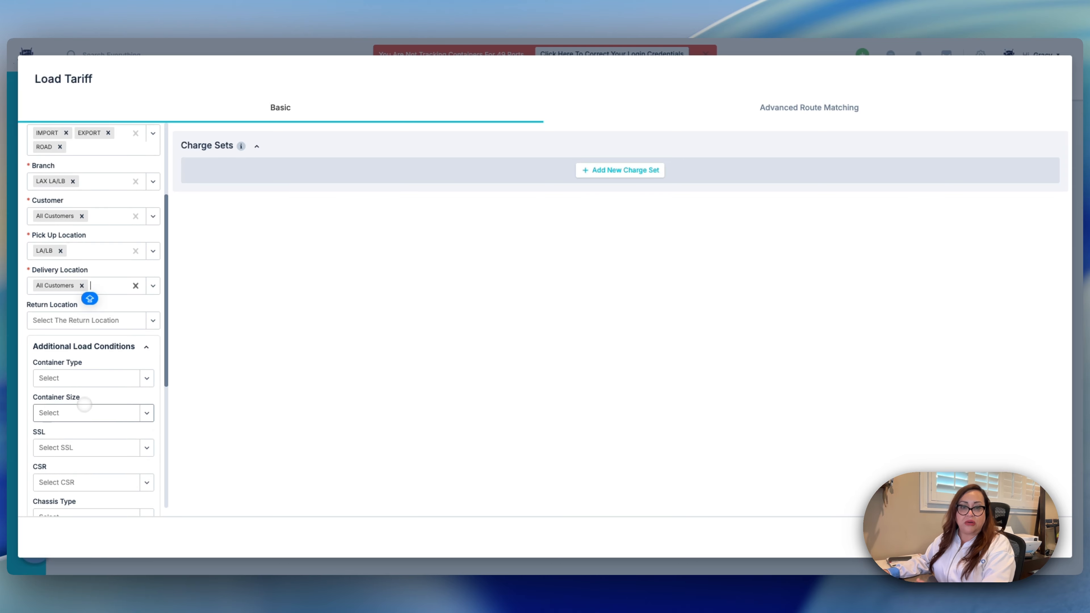
# Step: Add a new charge set to the load tariff and look over the blank charge profile form without adding one
pyautogui.scroll(-1, 85, 407)
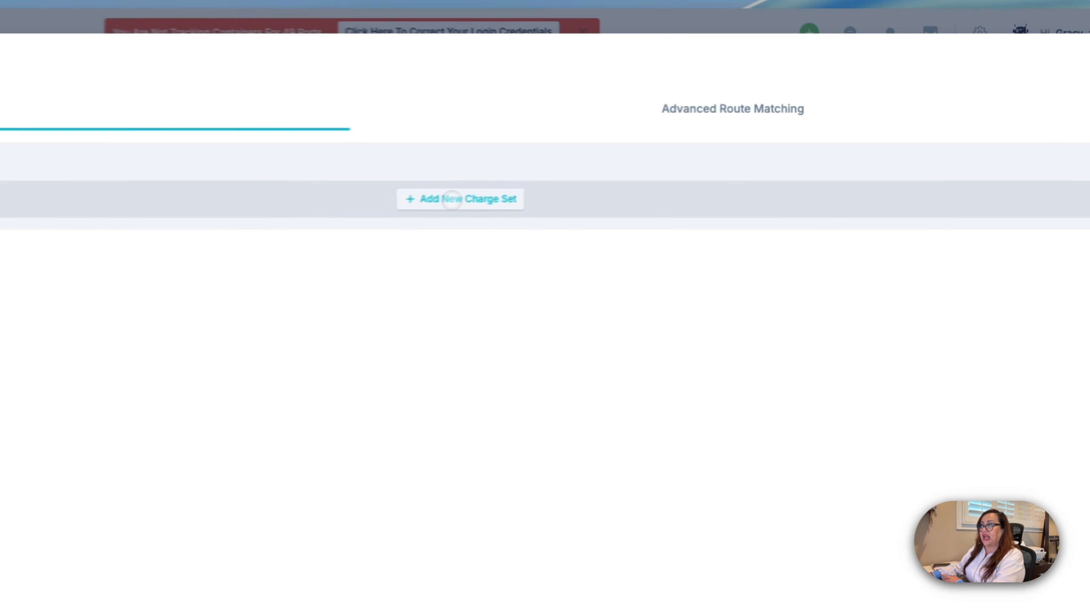
pyautogui.click(451, 200)
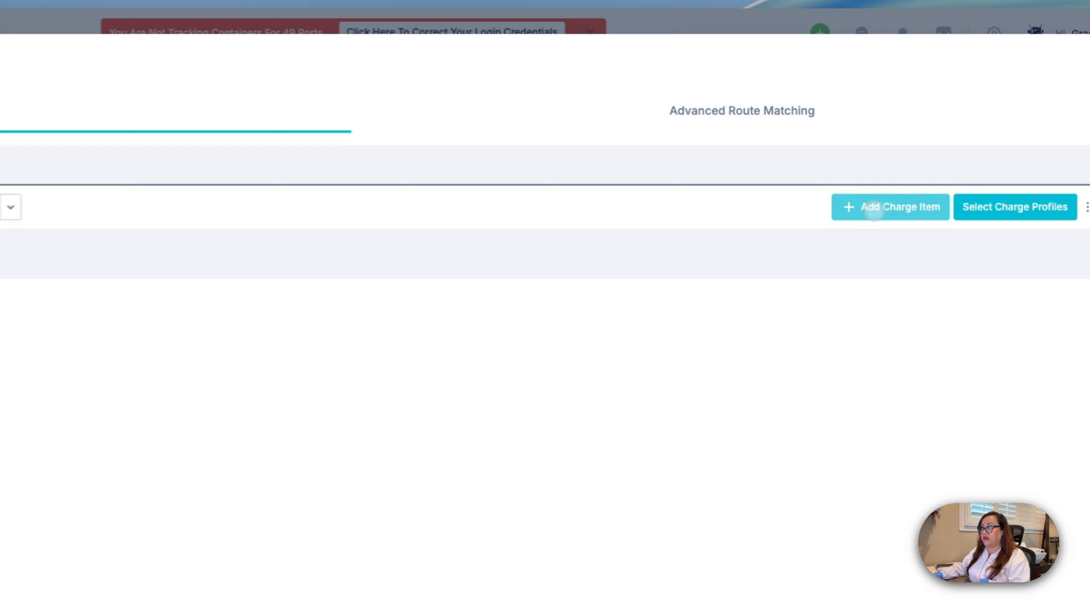
pyautogui.click(900, 174)
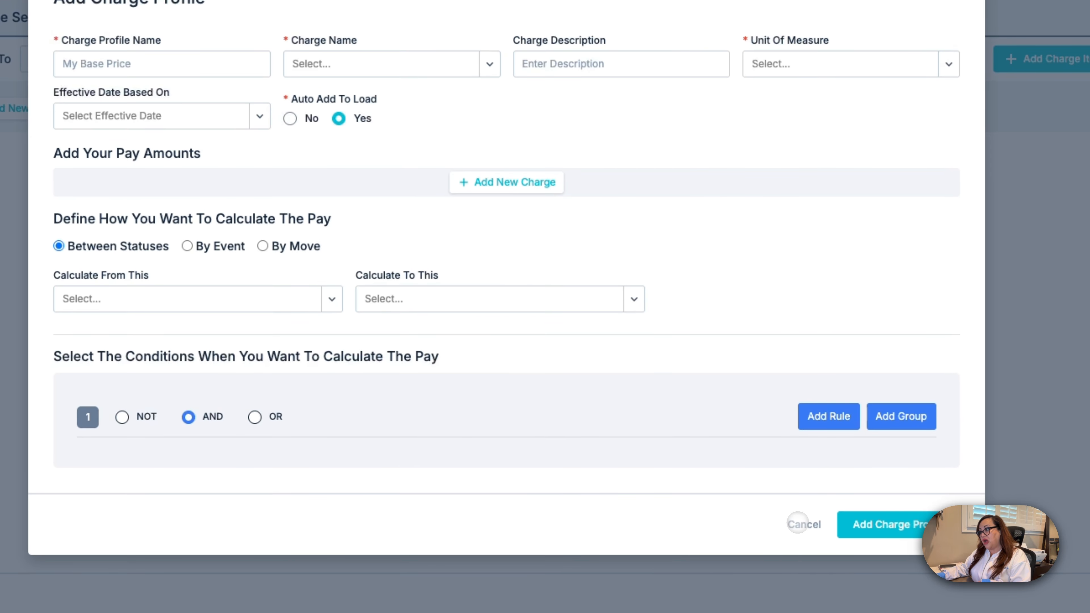
pyautogui.click(801, 522)
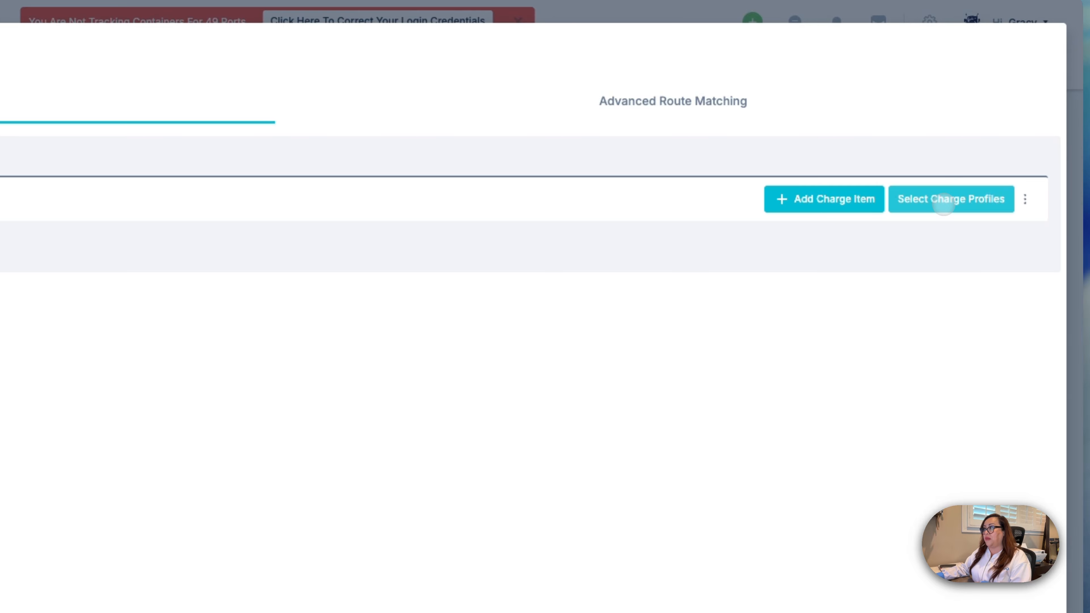
# Step: Apply the ACCESSORIALS 2025 and GENERAL DRAYAGE (2) charge profile groups to the charge set and create the tariff
pyautogui.click(944, 202)
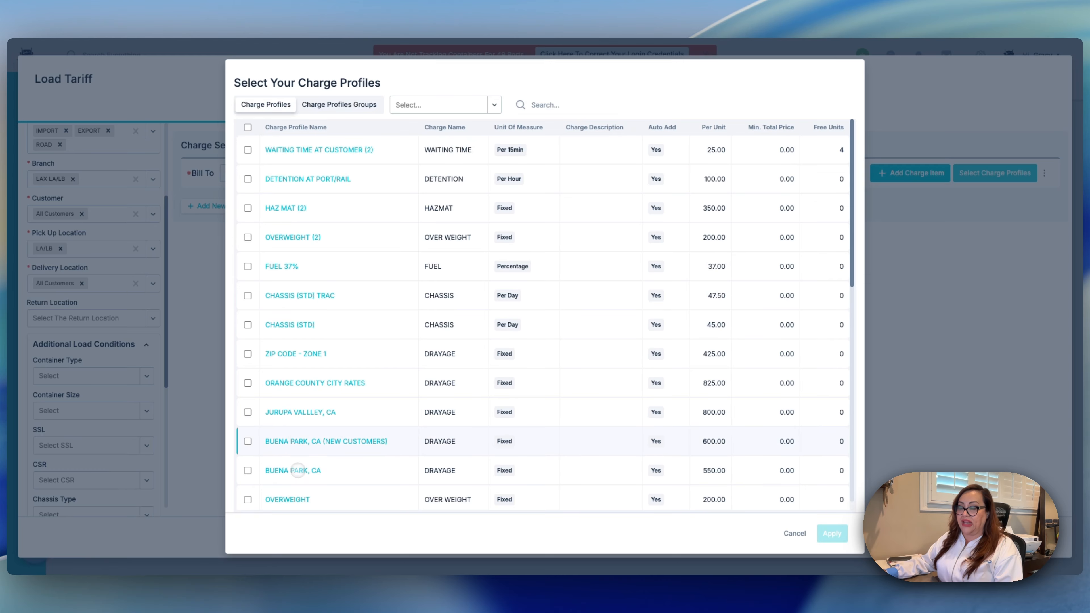
pyautogui.scroll(-1, 284, 234)
pyautogui.scroll(-15, 285, 227)
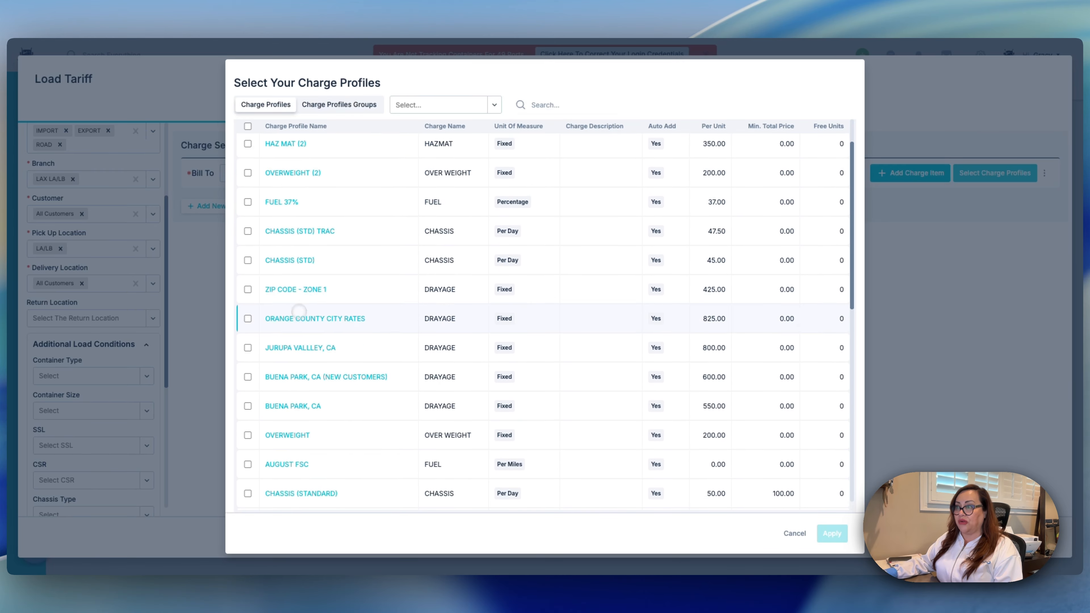
pyautogui.scroll(3, 300, 320)
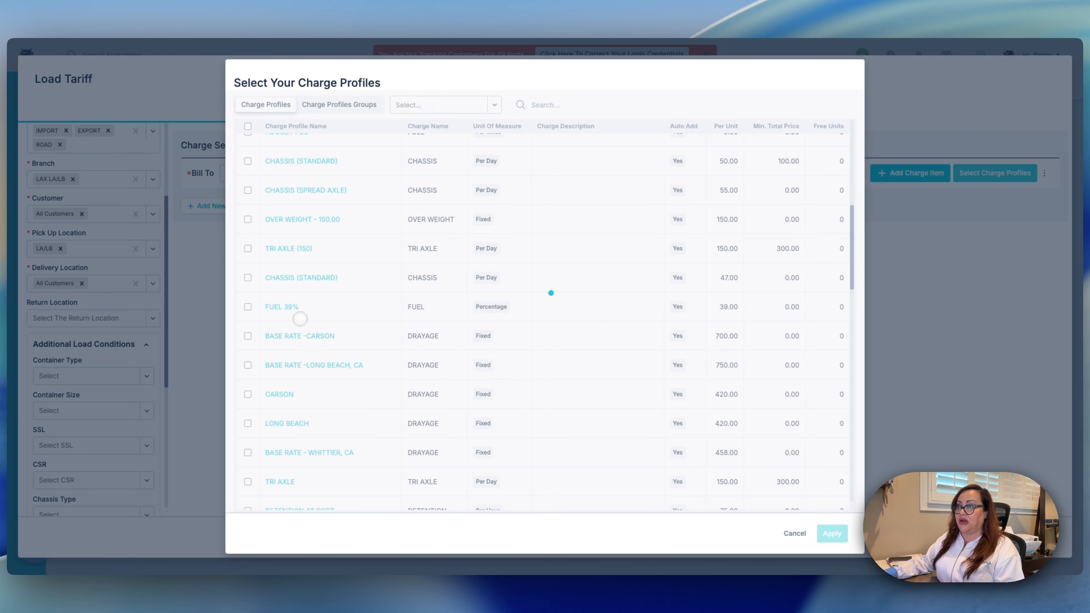
pyautogui.scroll(10, 300, 316)
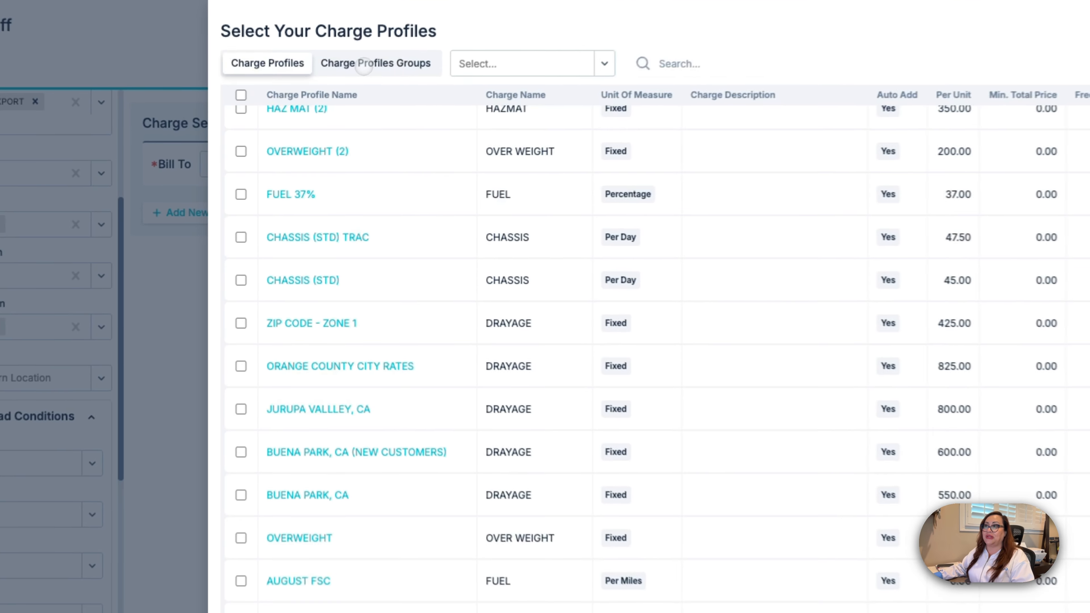
pyautogui.click(331, 105)
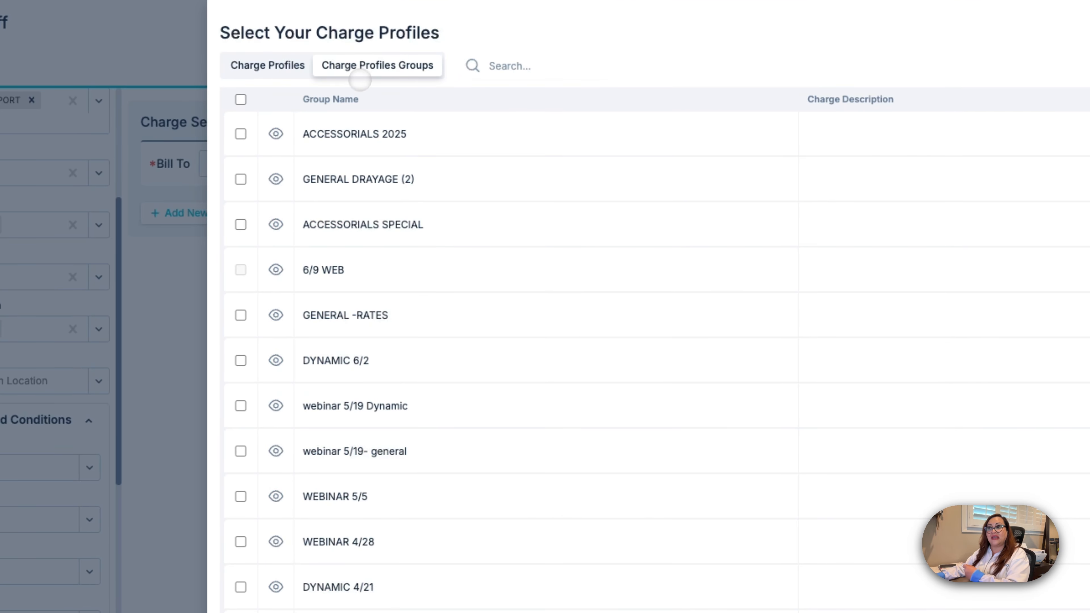
pyautogui.click(240, 134)
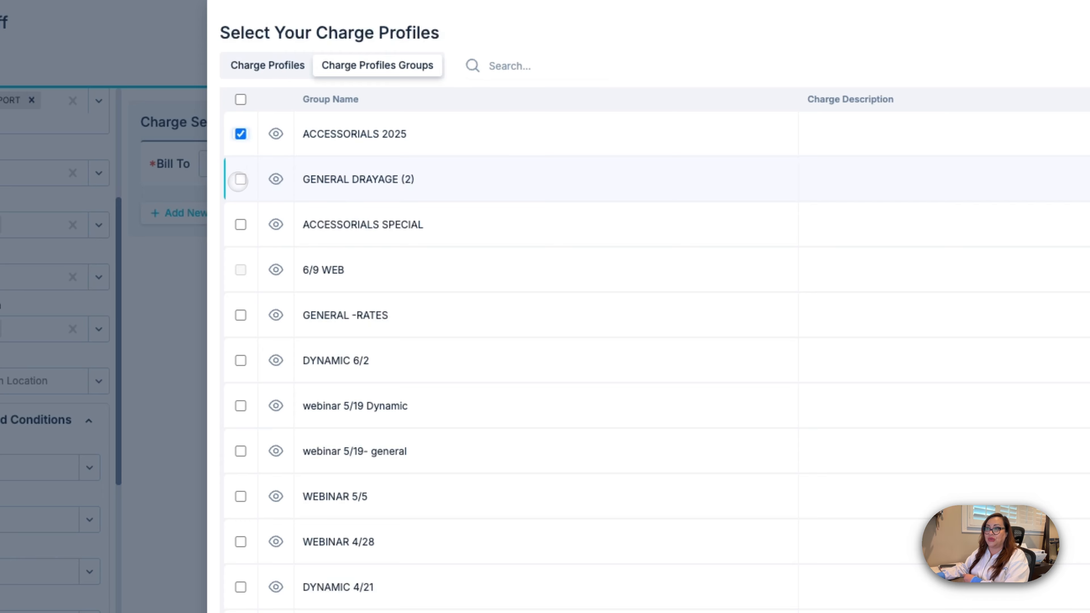
pyautogui.click(240, 179)
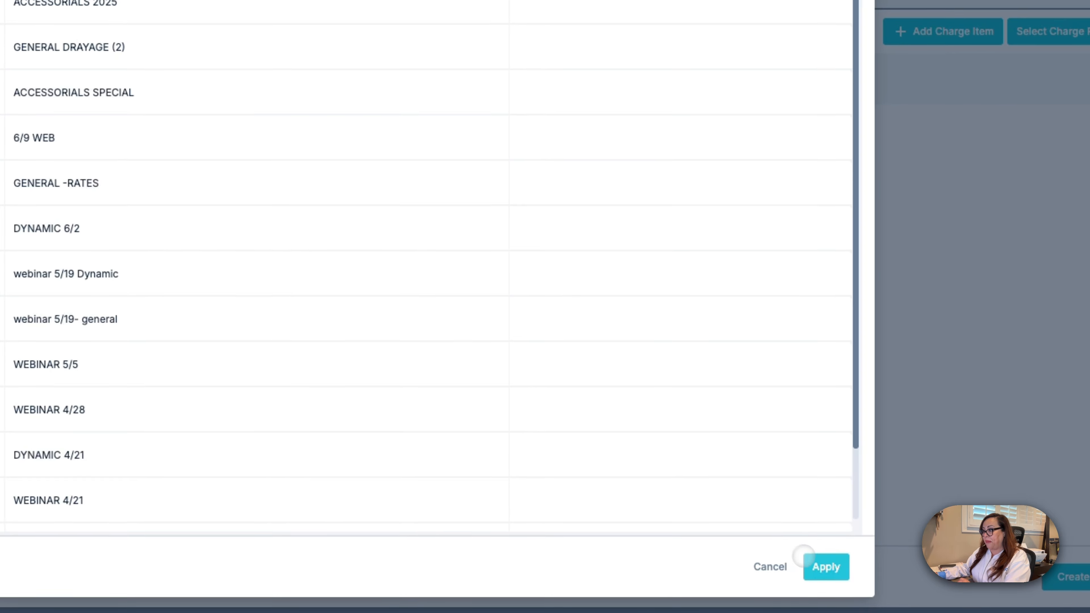
pyautogui.click(811, 560)
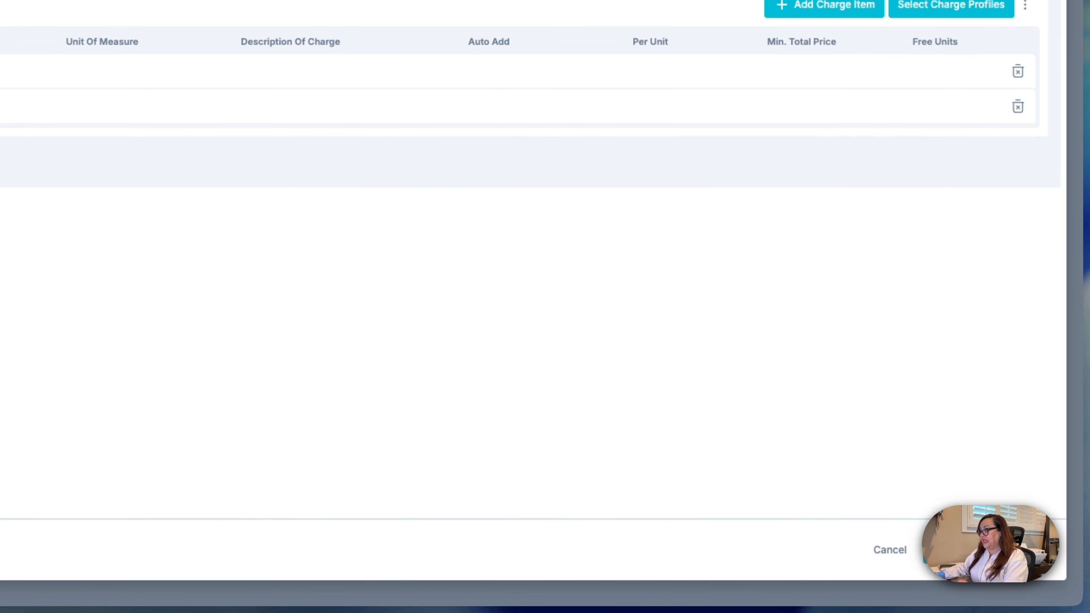
pyautogui.click(987, 550)
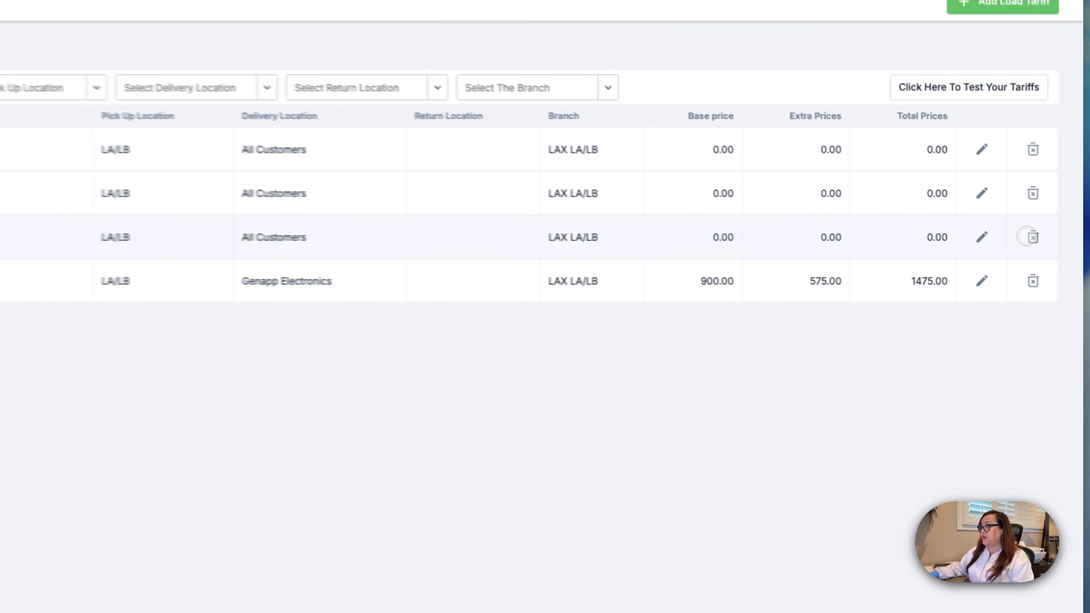
# Step: Delete the third load tariff in the list, which runs from LA/LB to All Customers
pyautogui.click(1048, 249)
pyautogui.click(612, 362)
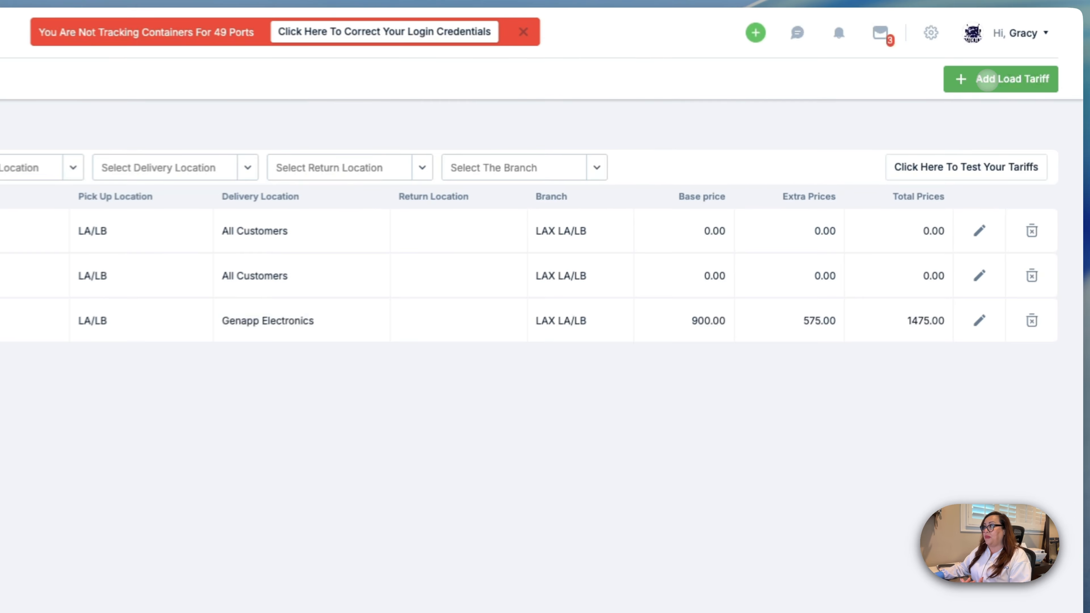
# Step: Start a new load tariff and name it KNOTTS
pyautogui.click(1028, 86)
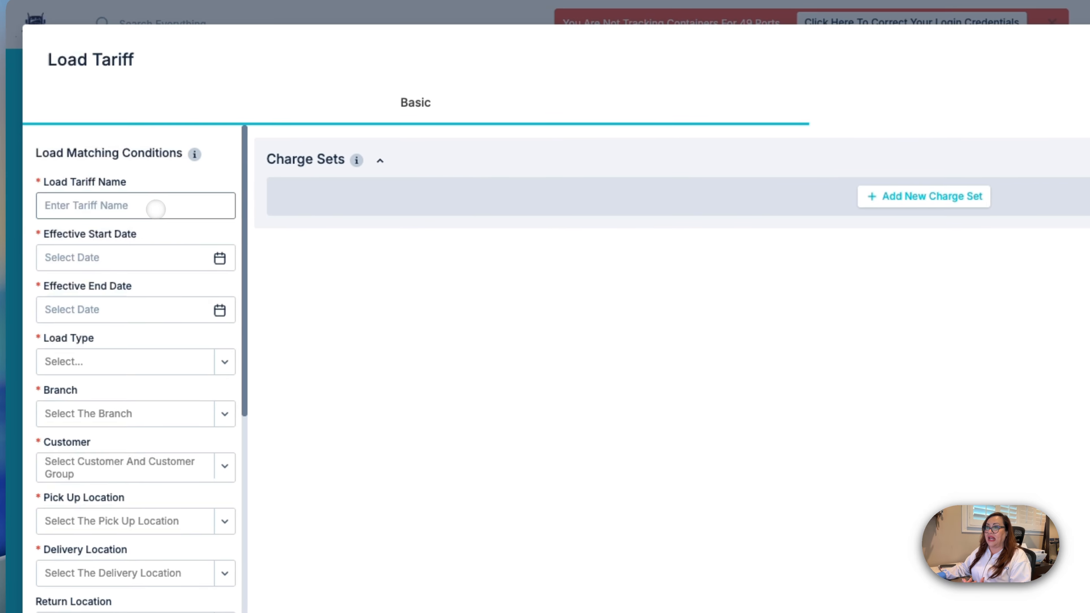
pyautogui.click(156, 206)
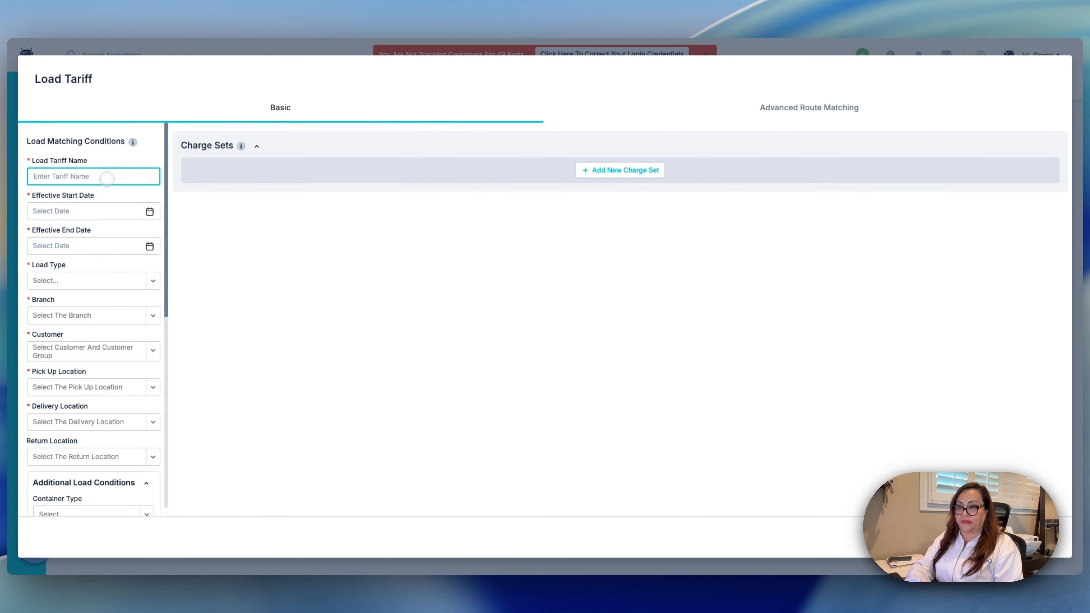
pyautogui.write('KNOTT')
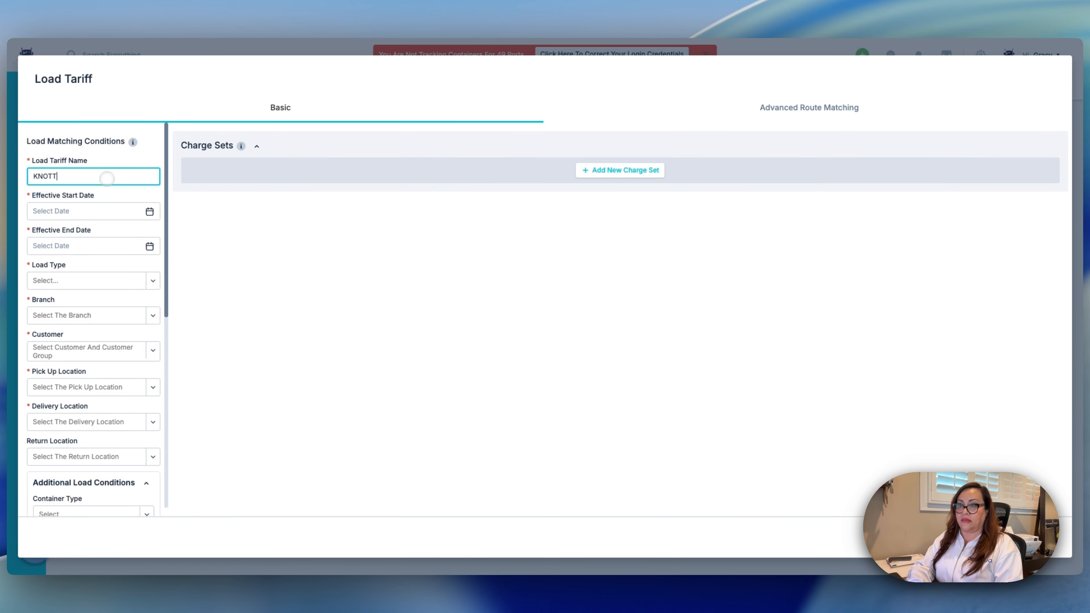
pyautogui.write('S')
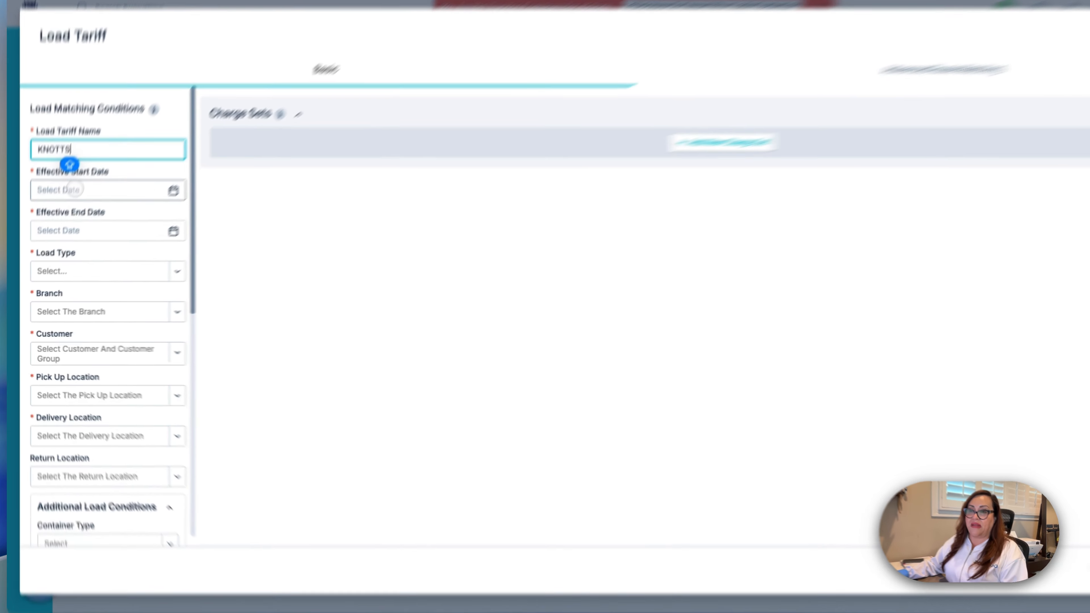
# Step: Set the KNOTTS tariff's effective start date to 08/01/25 and its effective end date to 08/31/26
pyautogui.click(64, 211)
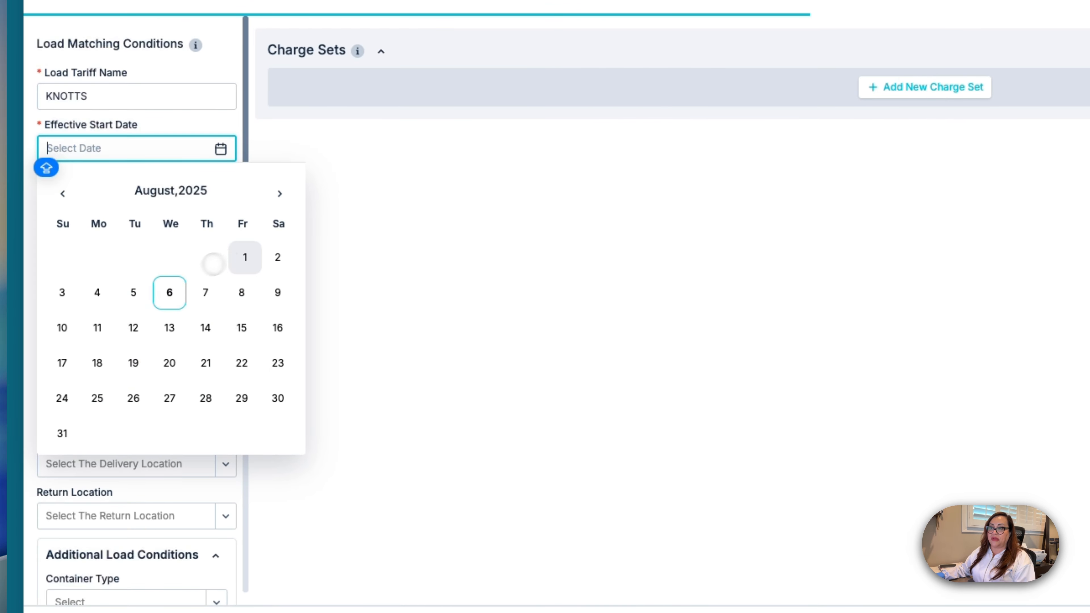
pyautogui.click(244, 257)
pyautogui.click(164, 203)
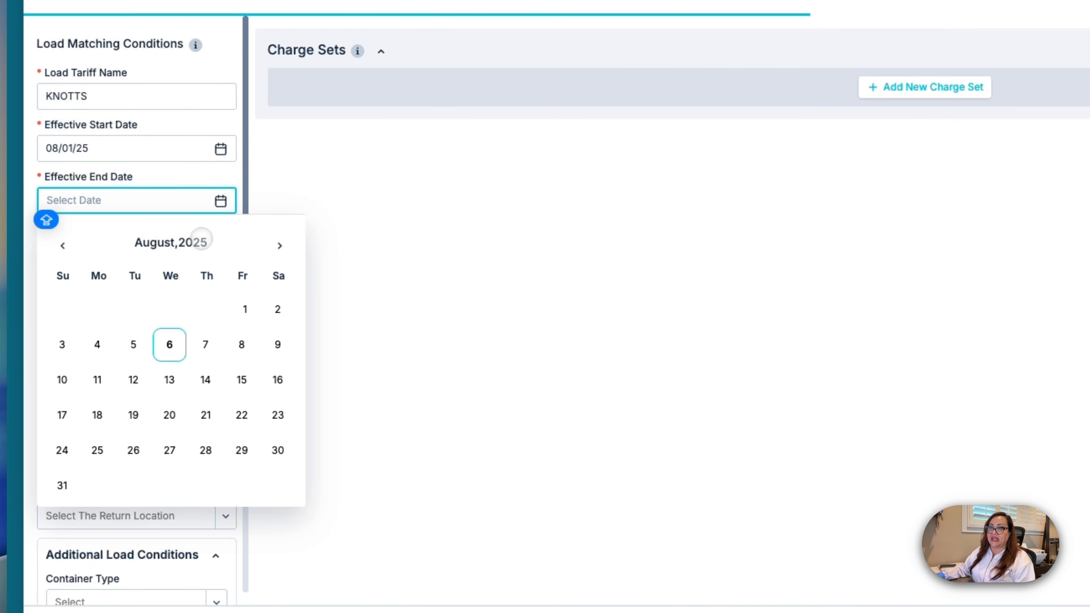
pyautogui.click(201, 241)
pyautogui.click(170, 362)
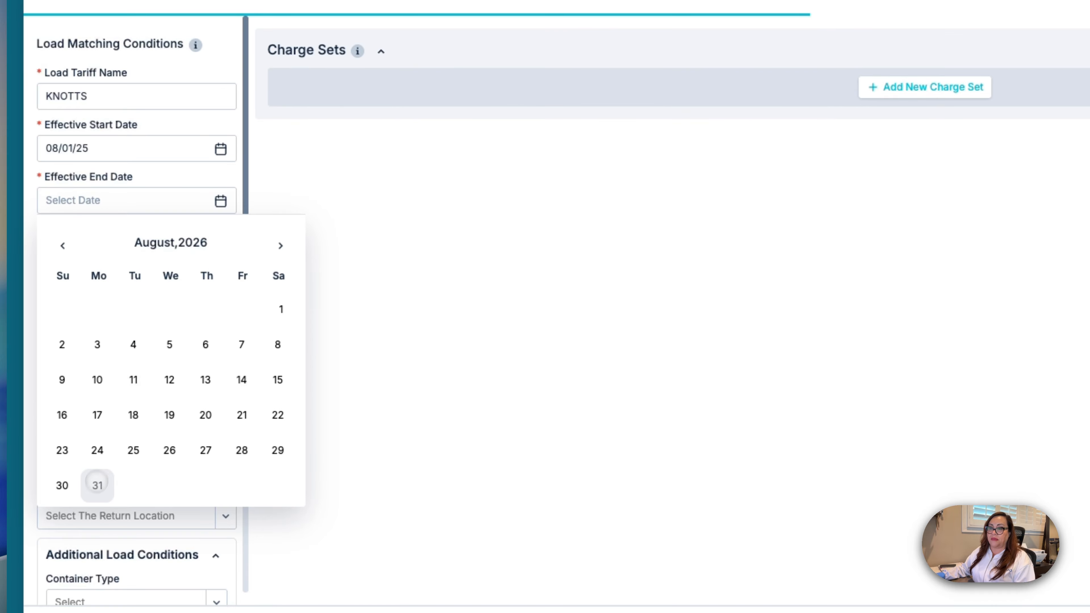
pyautogui.click(97, 485)
# Step: Set the KNOTTS tariff's load types to IMPORT and EXPORT, and its branch to LAX LA/LB
pyautogui.click(97, 251)
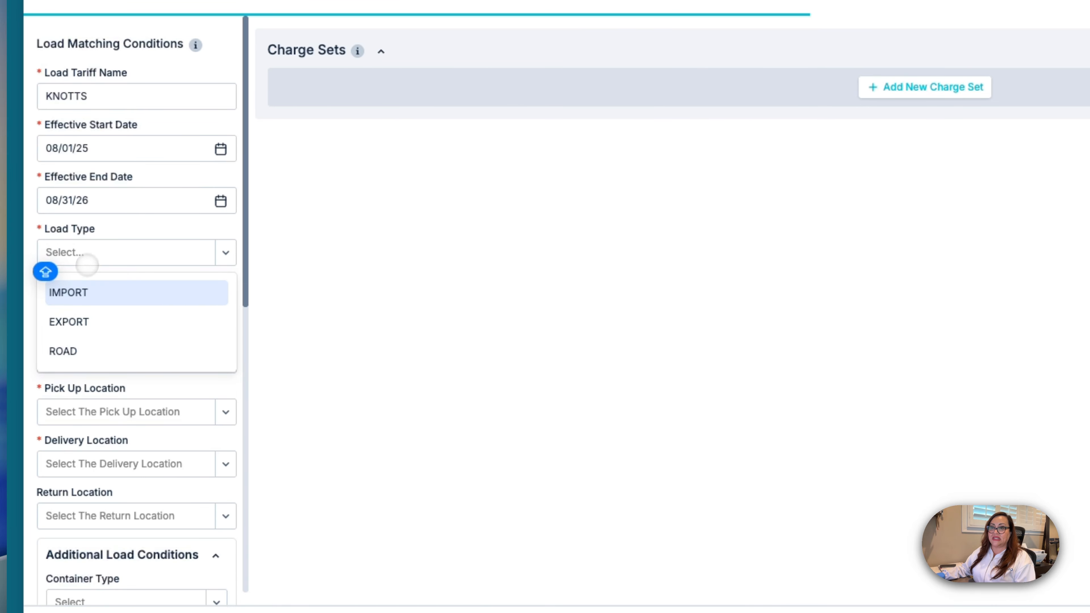
pyautogui.click(87, 293)
pyautogui.click(126, 256)
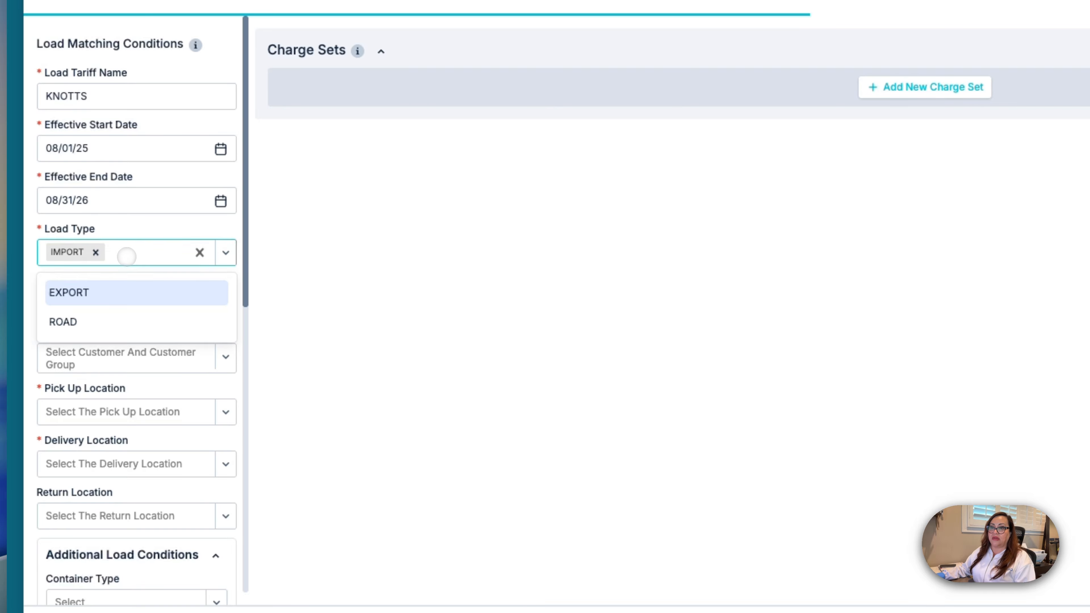
pyautogui.click(103, 290)
pyautogui.click(171, 270)
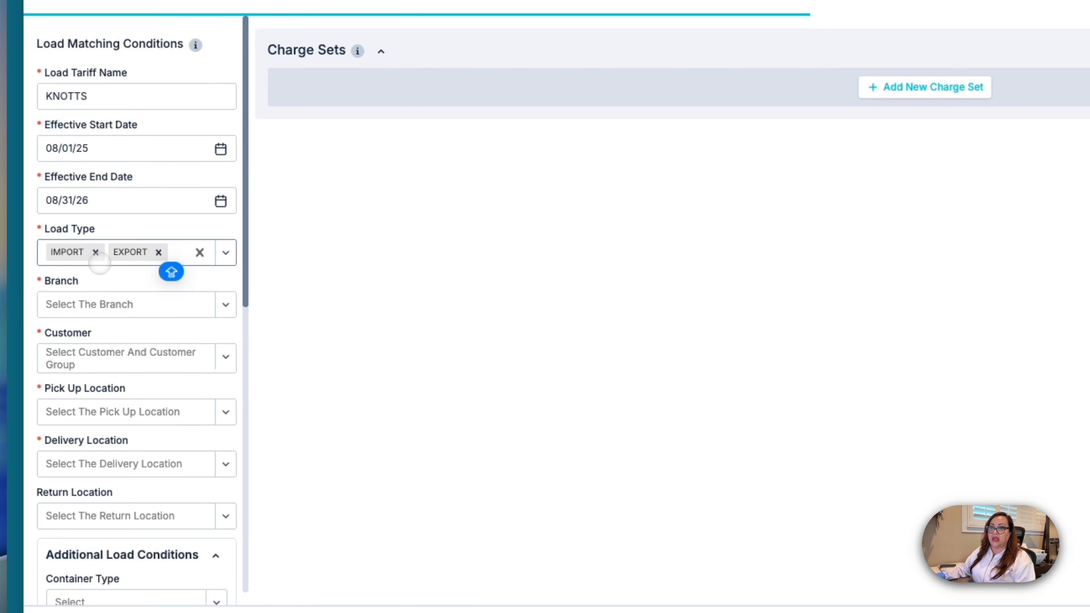
pyautogui.click(81, 303)
pyautogui.click(77, 373)
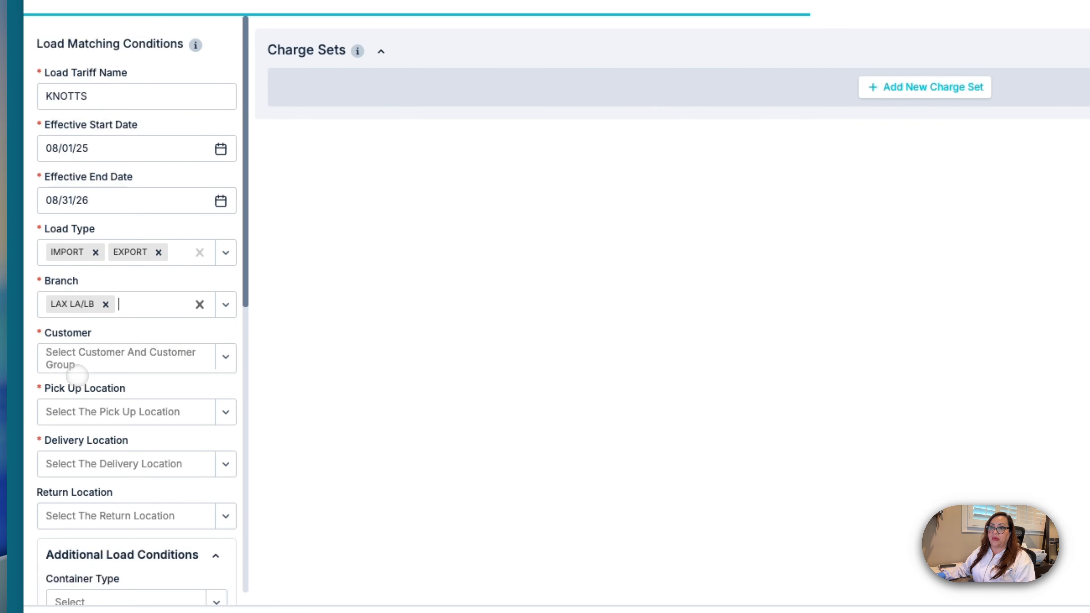
# Step: Set the KNOTTS tariff's customer to Knotts Berry Farm
pyautogui.click(71, 359)
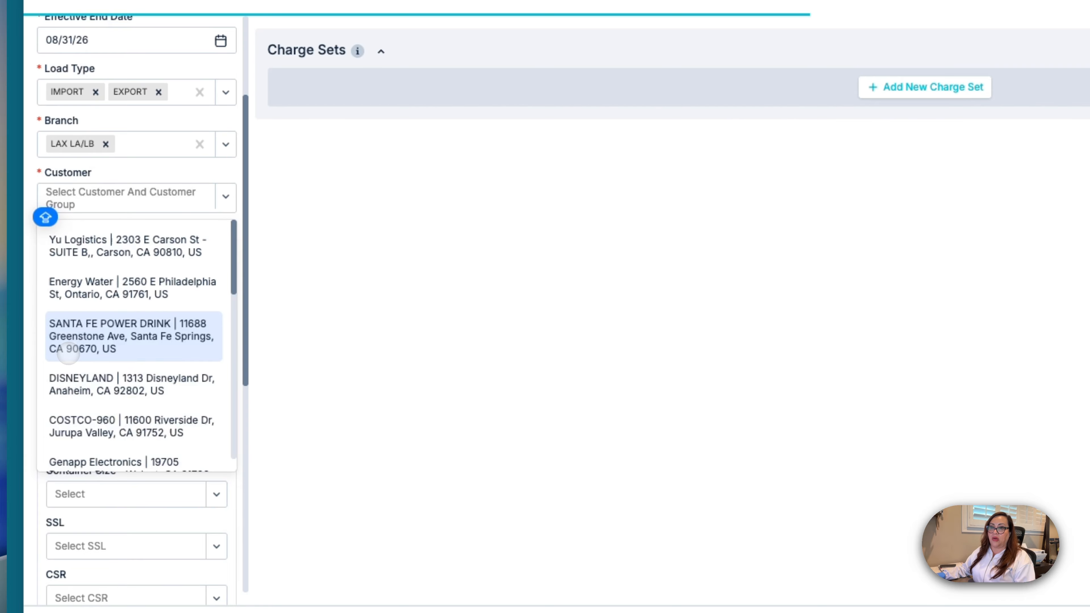
pyautogui.write('K')
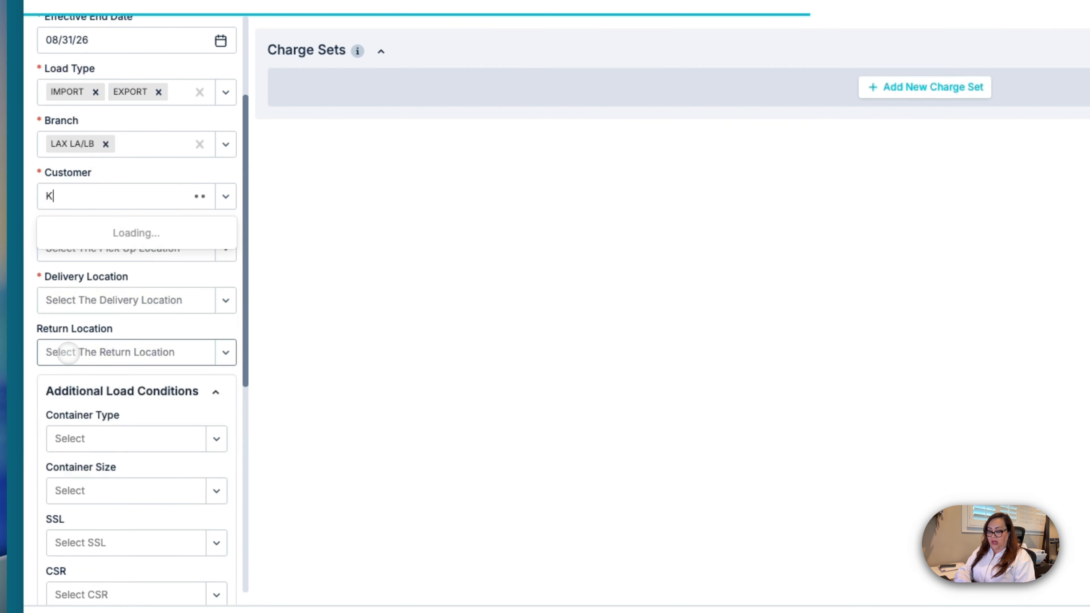
pyautogui.write('NOT')
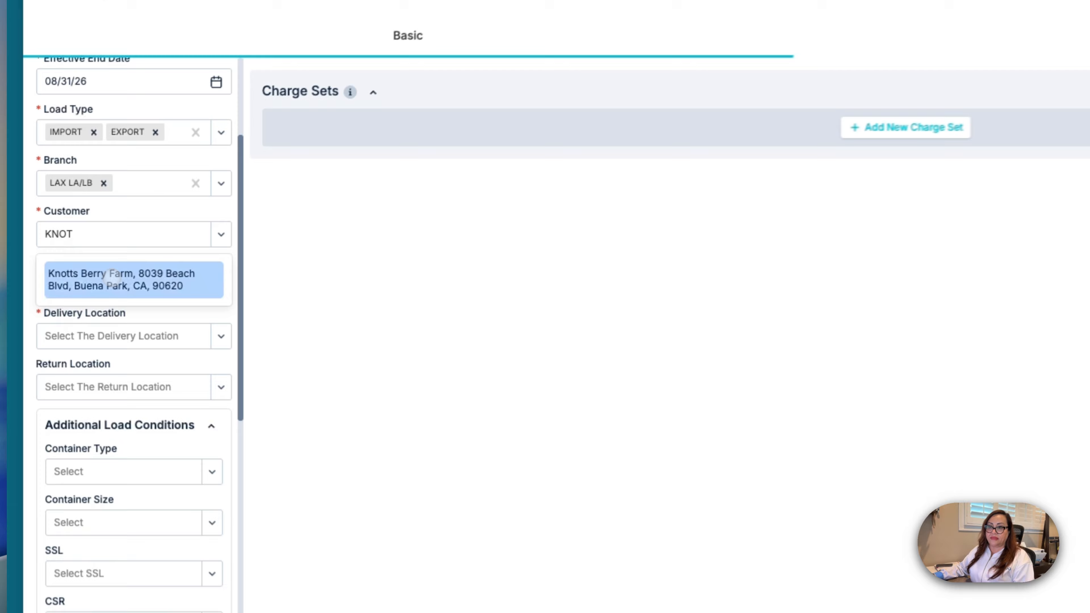
pyautogui.click(54, 273)
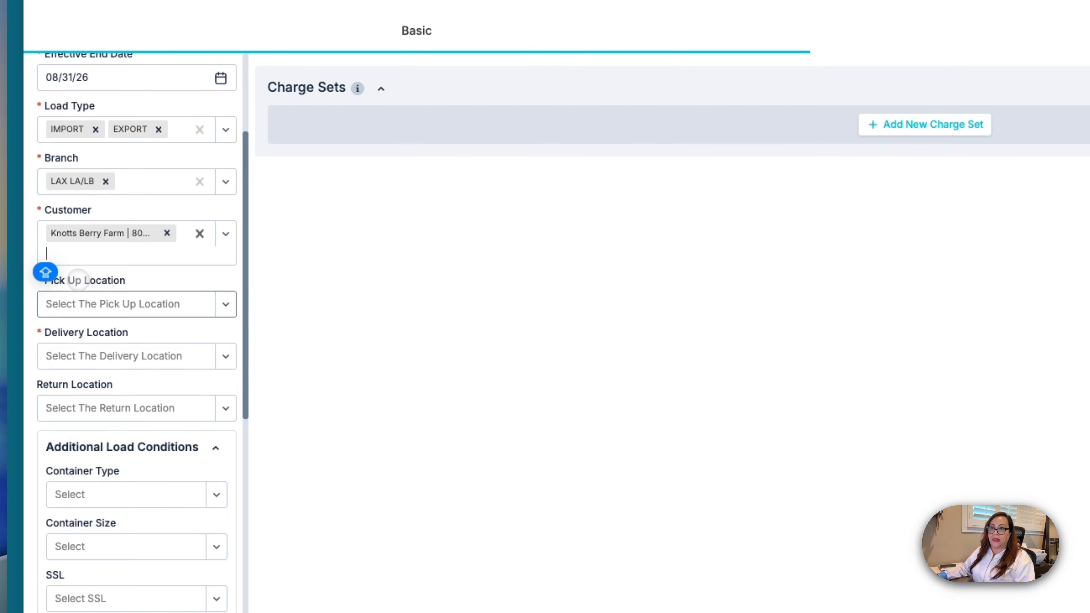
# Step: Set the KNOTTS tariff's pick up location to the LA/LB group
pyautogui.click(71, 303)
pyautogui.write('L')
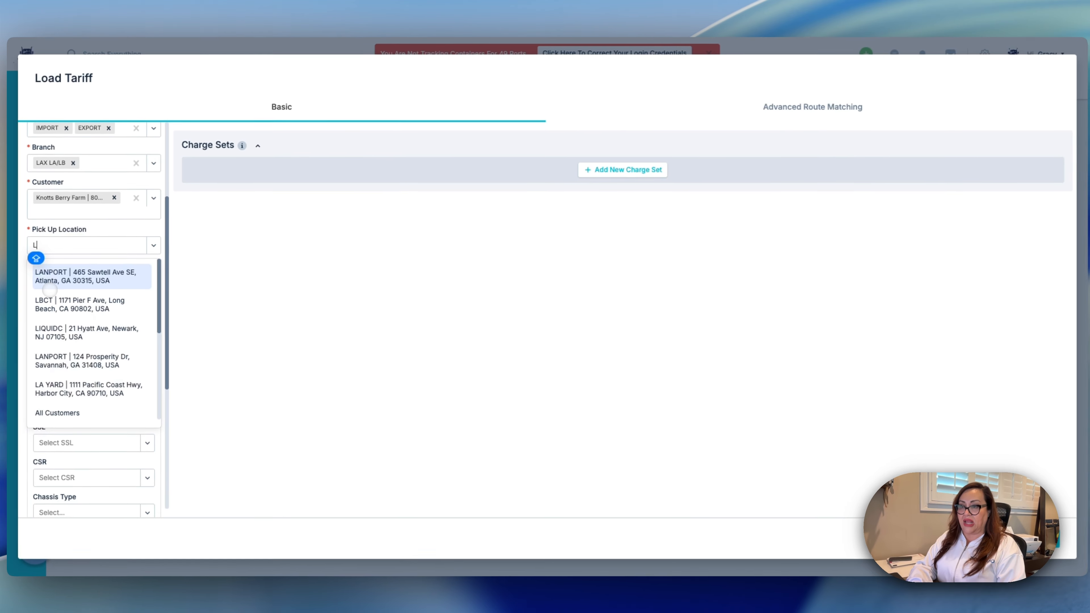
pyautogui.write('A/L')
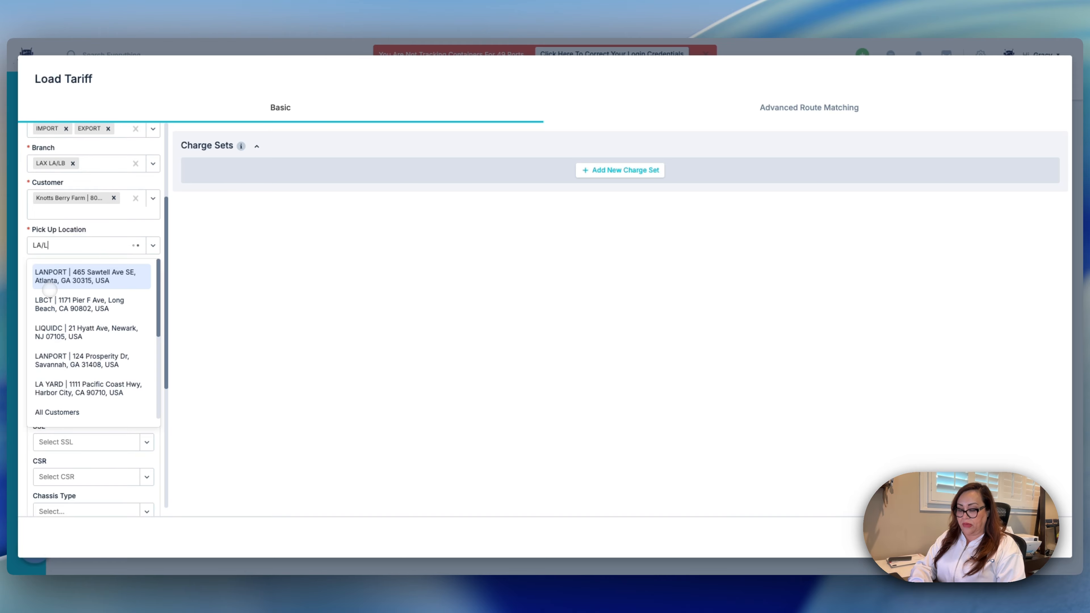
pyautogui.write('B')
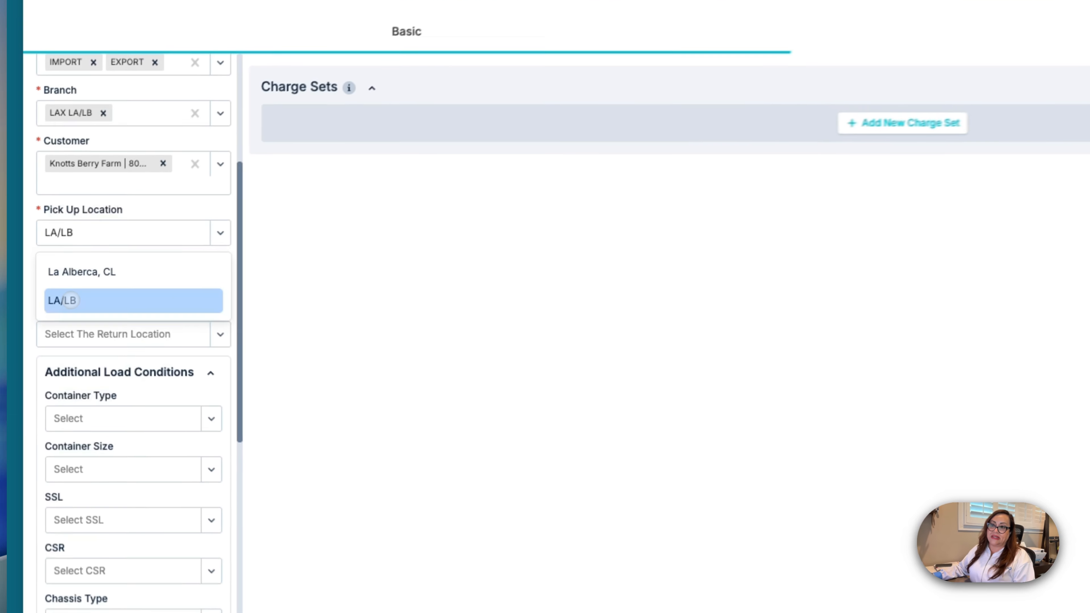
pyautogui.click(71, 300)
# Step: Choose LA/LB from the matching pick up locations for the KNOTTS tariff
pyautogui.click(72, 284)
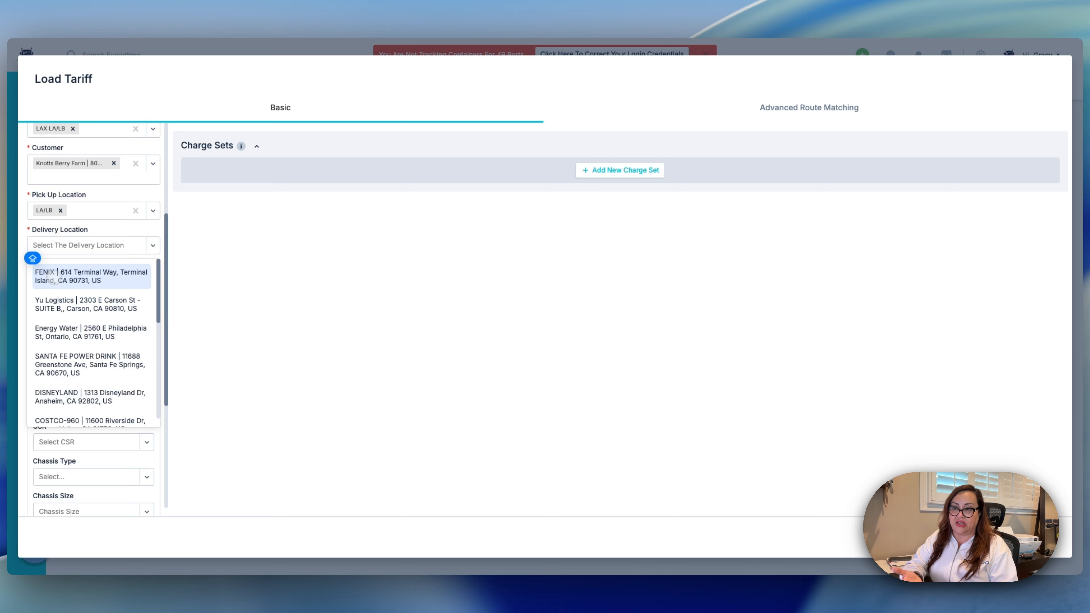
pyautogui.write('A')
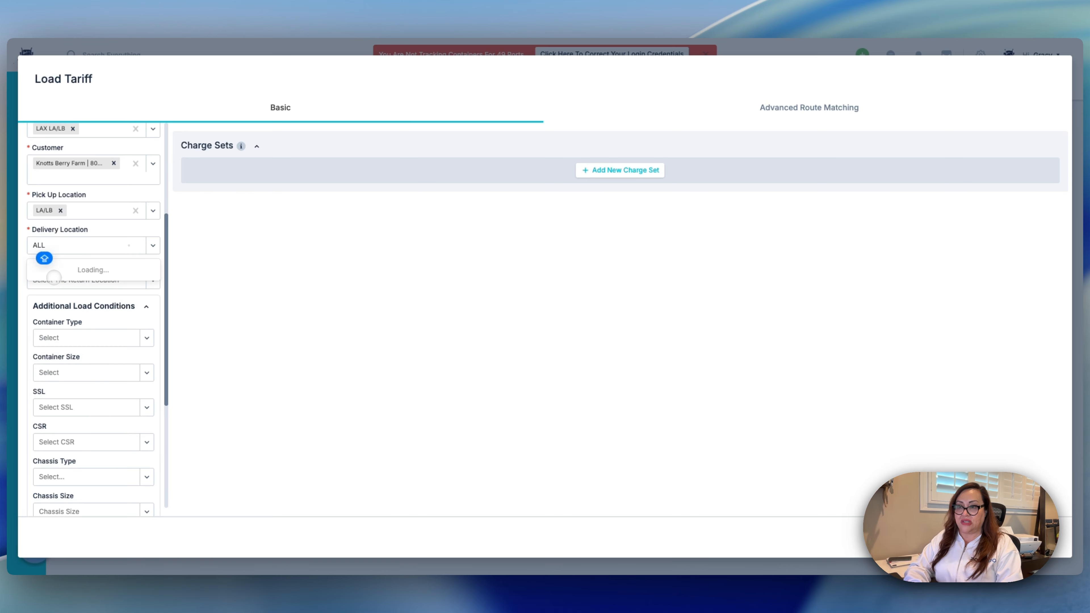
pyautogui.write('LL')
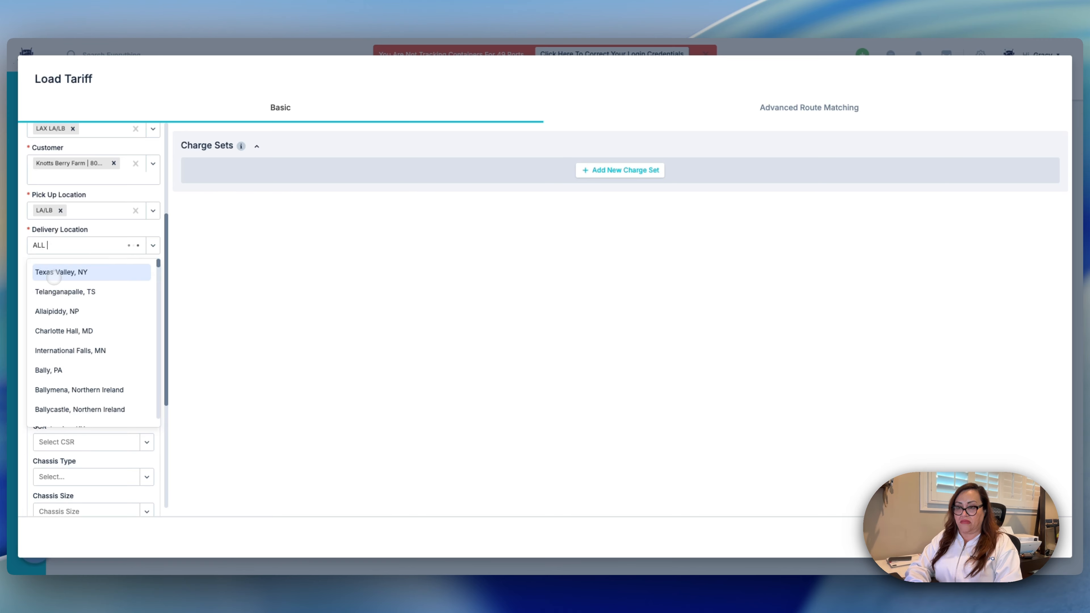
pyautogui.write(' CUS')
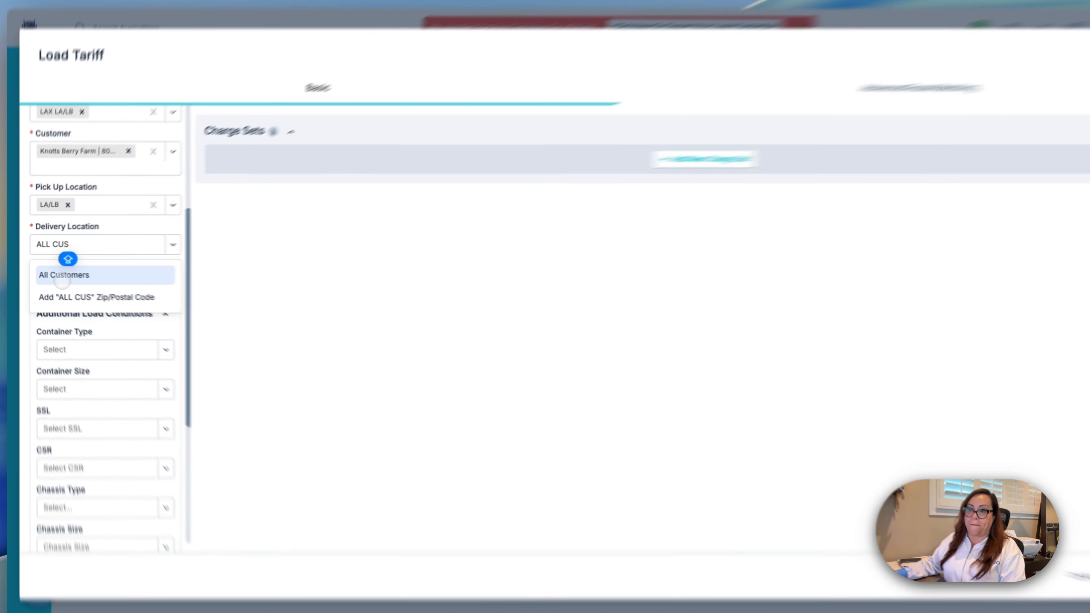
pyautogui.click(54, 274)
pyautogui.click(199, 242)
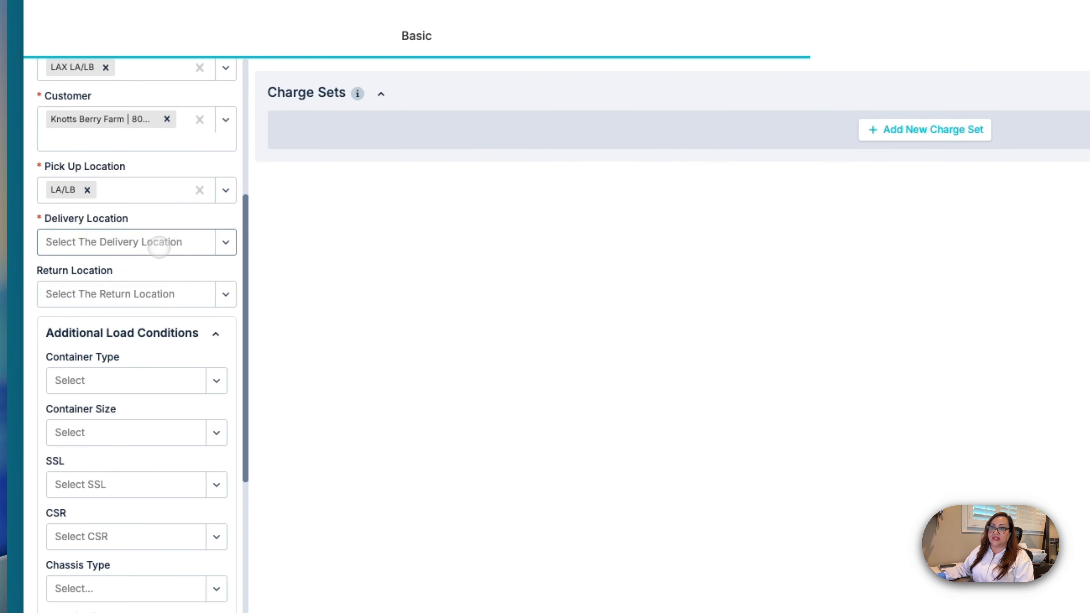
# Step: Set the KNOTTS tariff's delivery location to Knotts Berry Farm
pyautogui.click(153, 246)
pyautogui.write('KNOTTS')
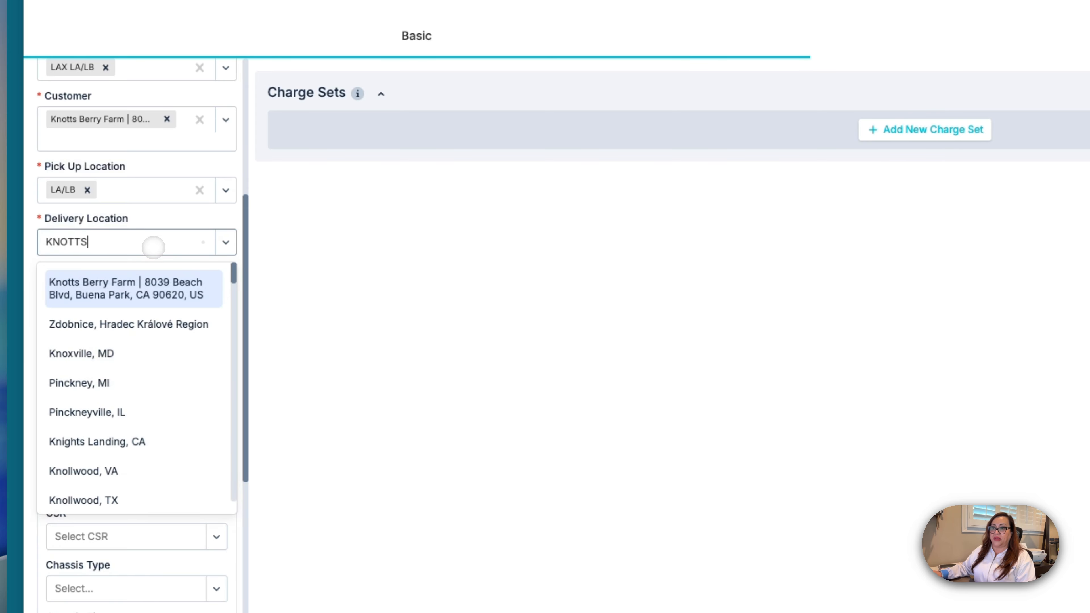
pyautogui.click(155, 284)
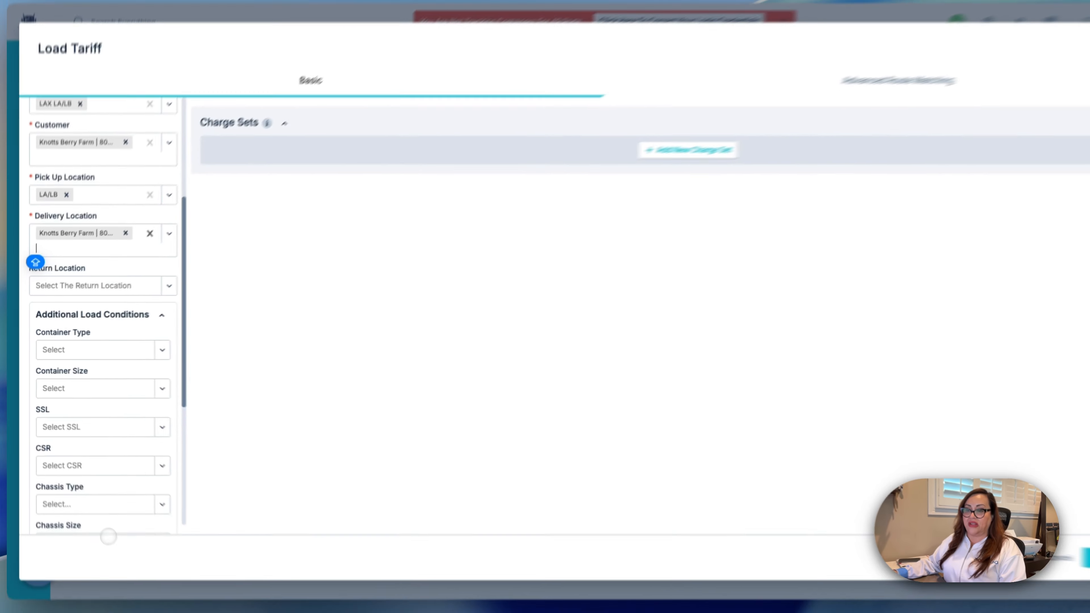
pyautogui.scroll(-5, 142, 425)
pyautogui.scroll(10, 111, 394)
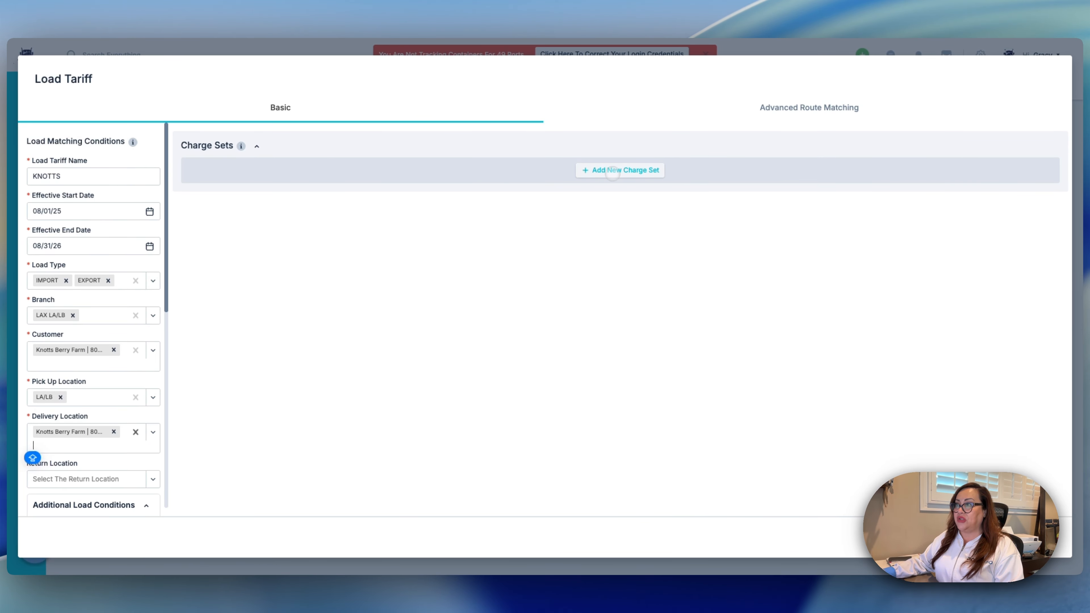
# Step: Add a new charge set to the KNOTTS tariff and apply the BUENA PARK, CA charge profile to it
pyautogui.click(612, 171)
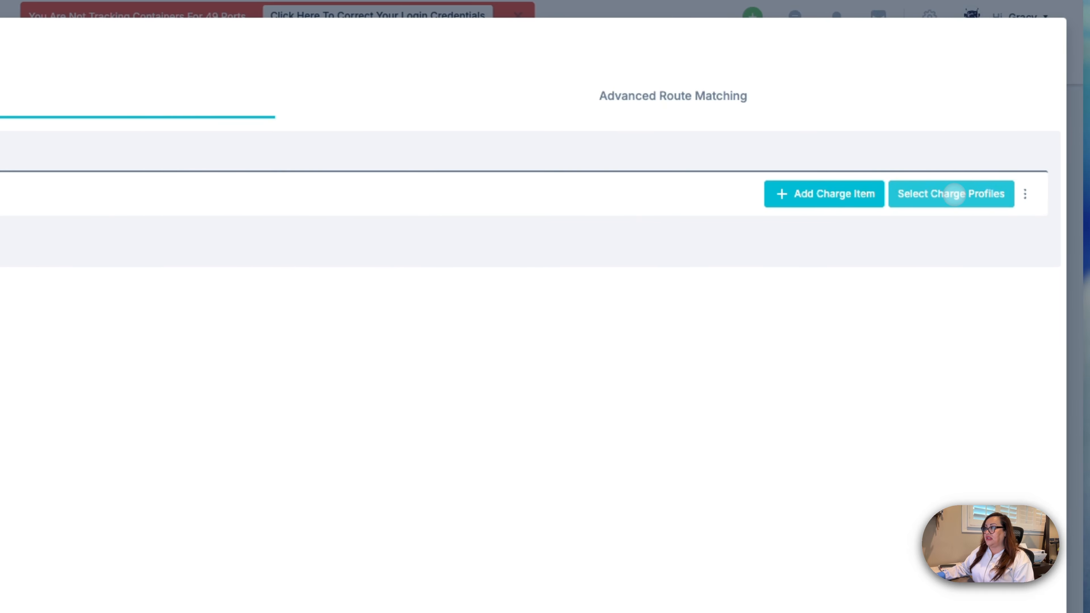
pyautogui.click(954, 193)
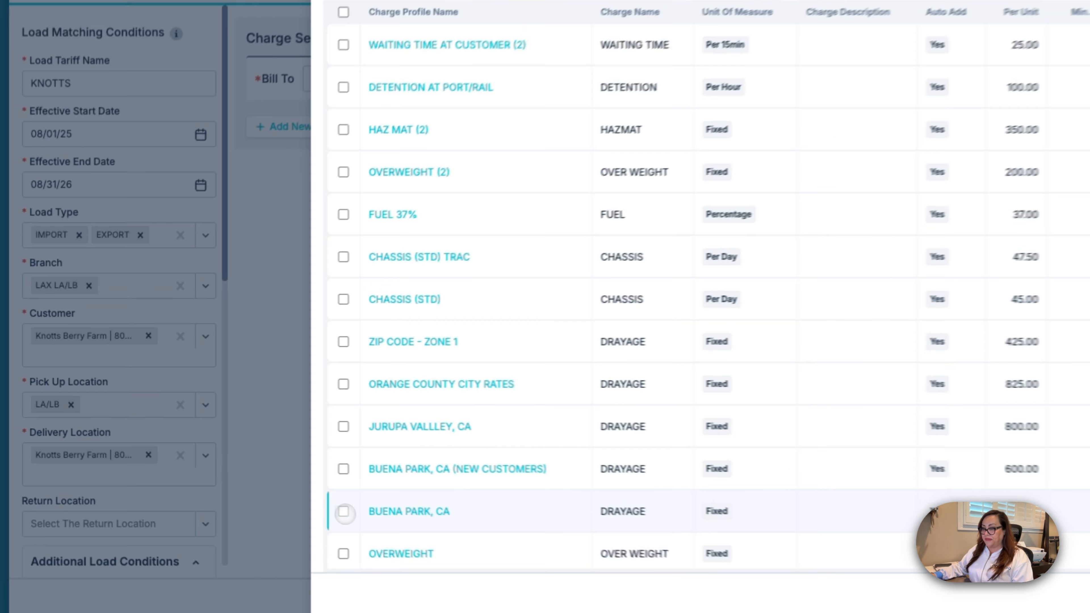
pyautogui.click(248, 470)
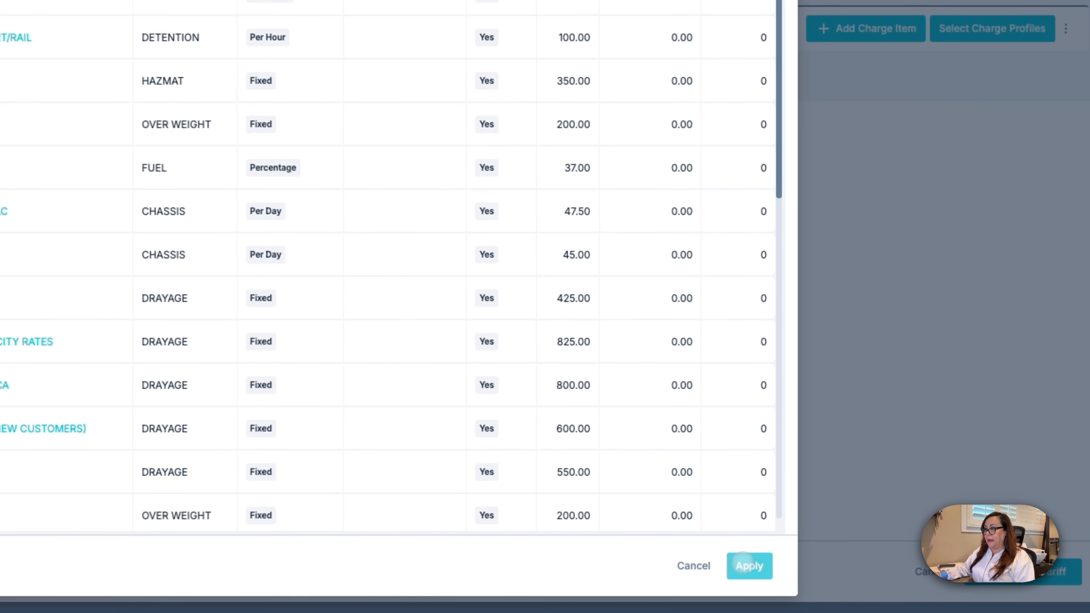
pyautogui.click(831, 533)
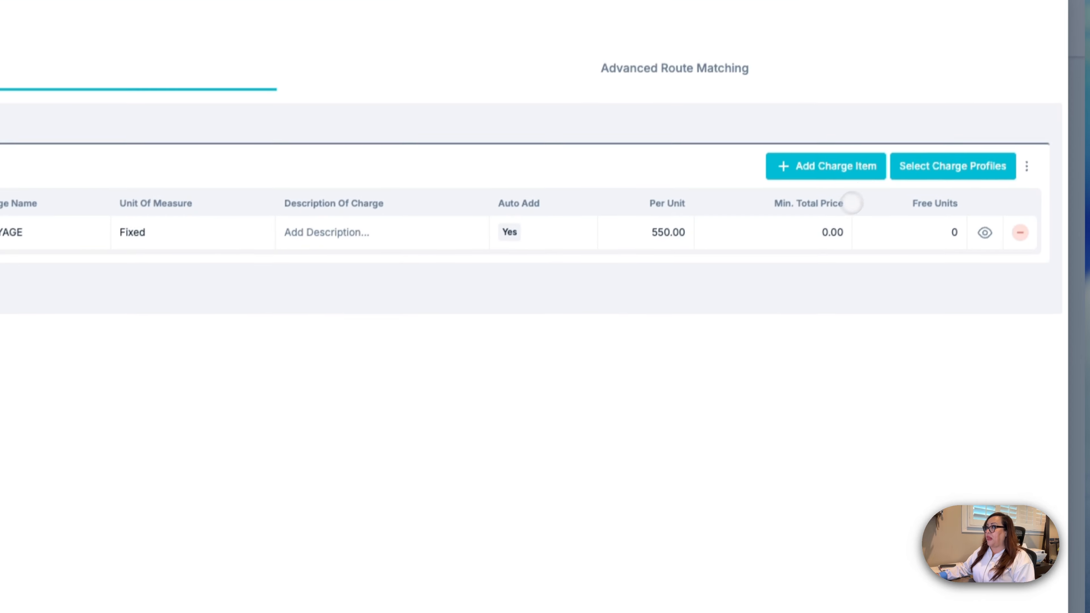
# Step: Add the ACCESSORIALS 2025 charge profile group to the KNOTTS tariff's charge set
pyautogui.click(918, 165)
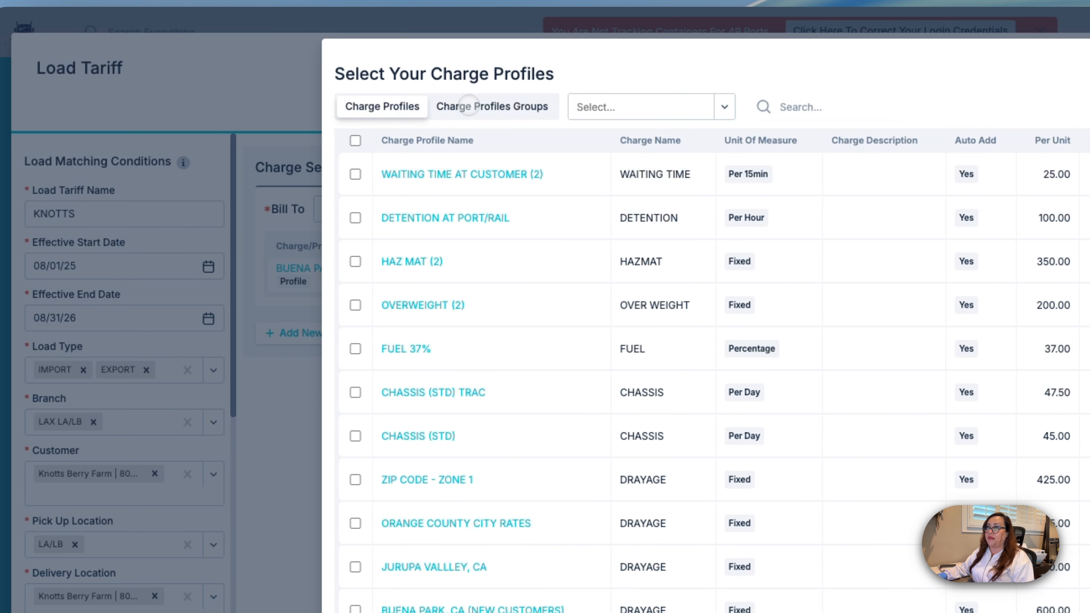
pyautogui.click(469, 106)
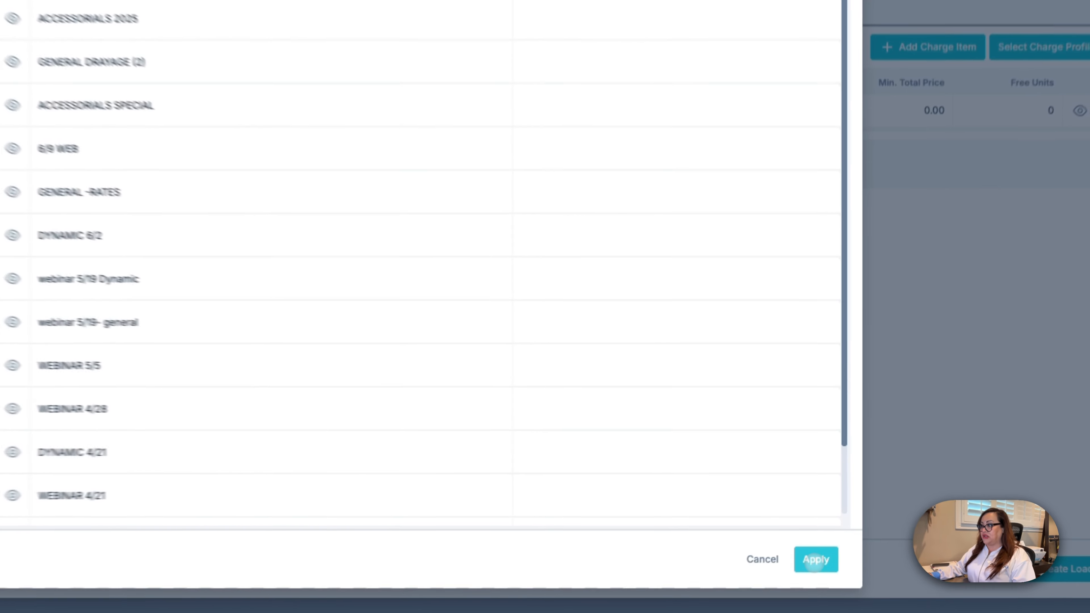
pyautogui.click(813, 564)
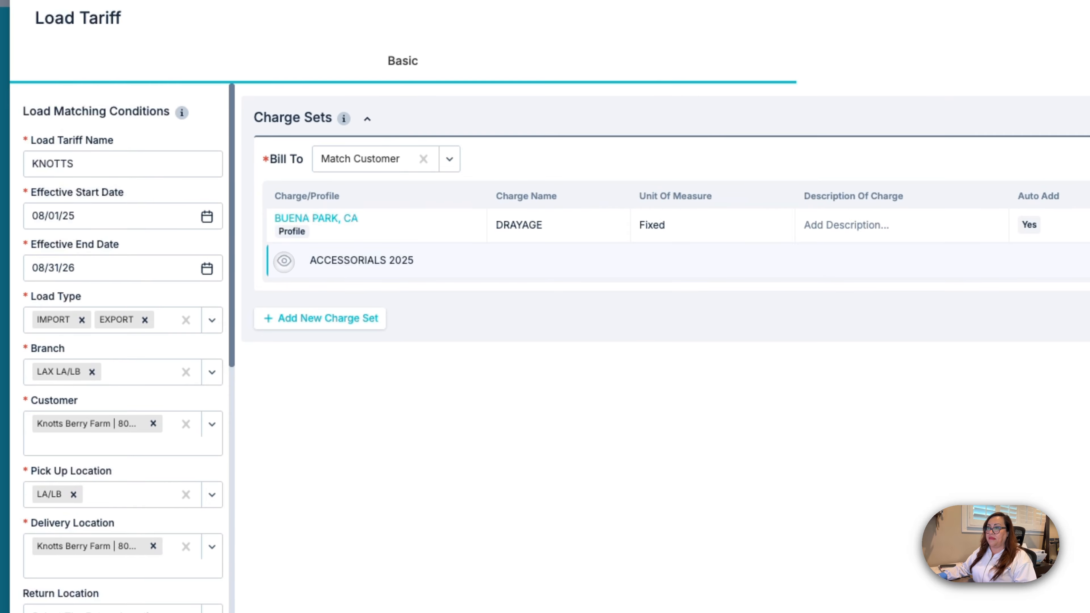
# Step: Review the charge set's ACCESSORIALS 2025 group and BUENA PARK, CA profile, and create the KNOTTS load tariff
pyautogui.click(283, 261)
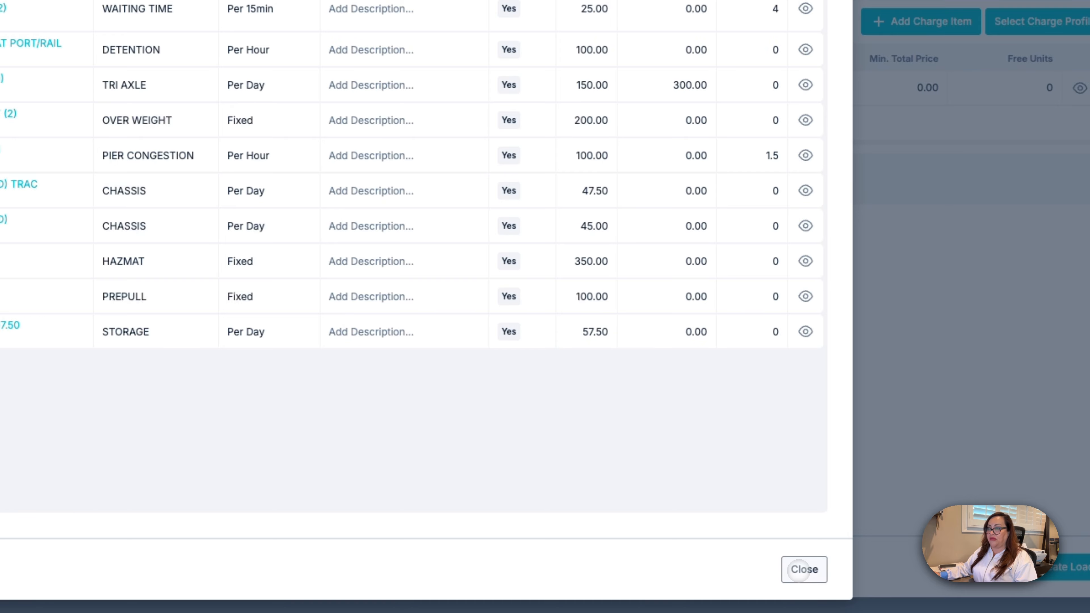
pyautogui.click(801, 571)
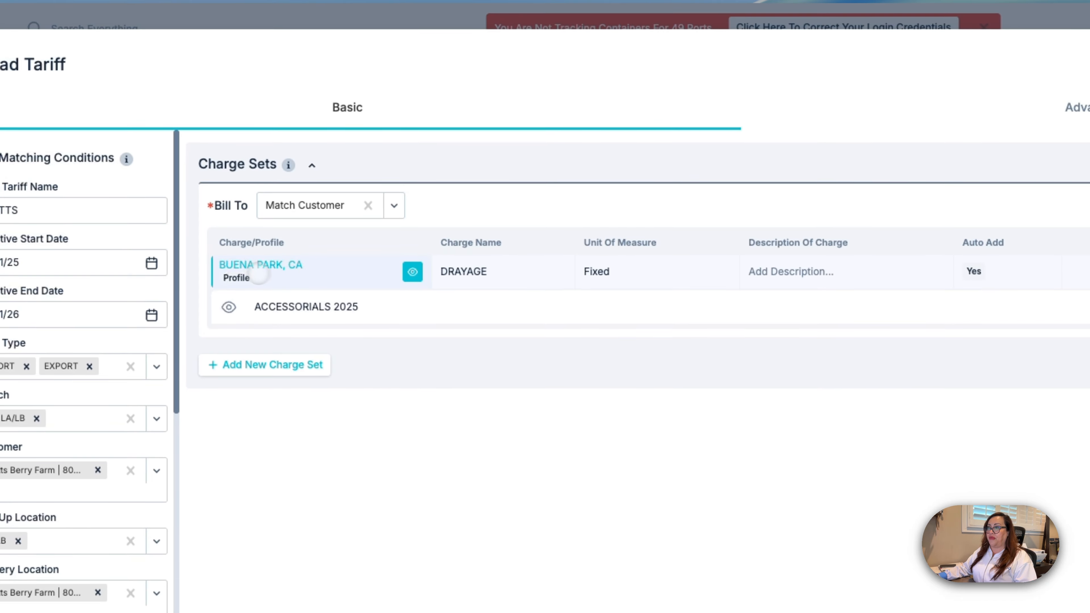
pyautogui.click(202, 150)
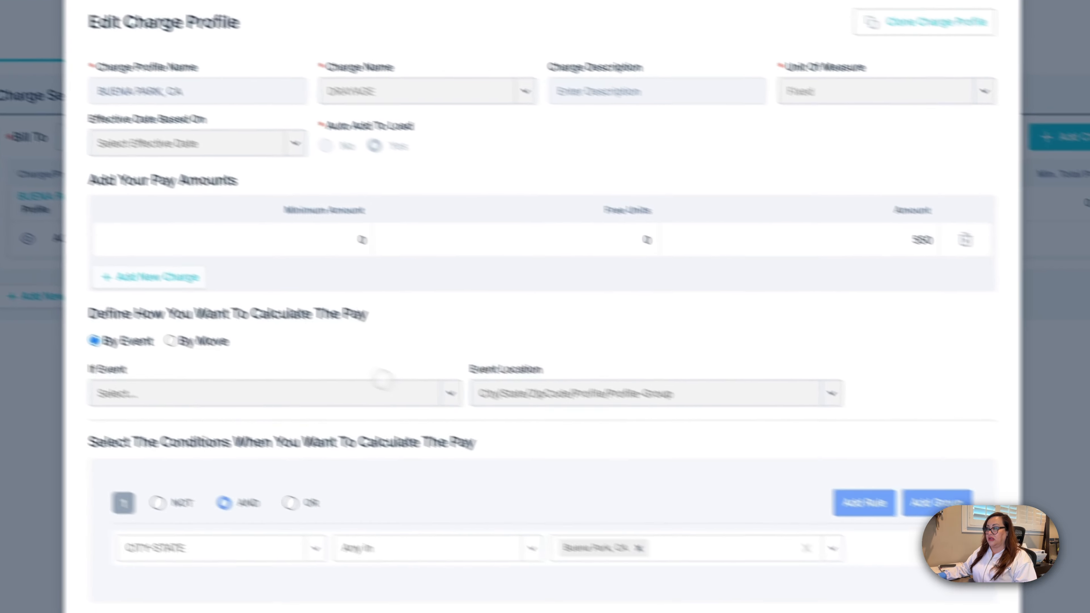
pyautogui.doubleClick(585, 451)
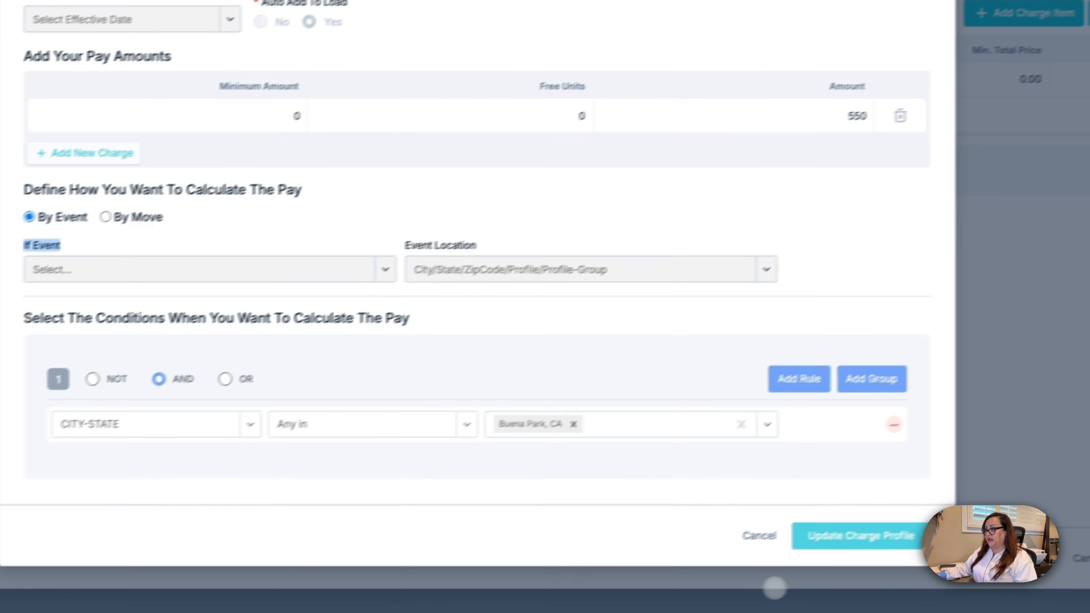
pyautogui.click(759, 535)
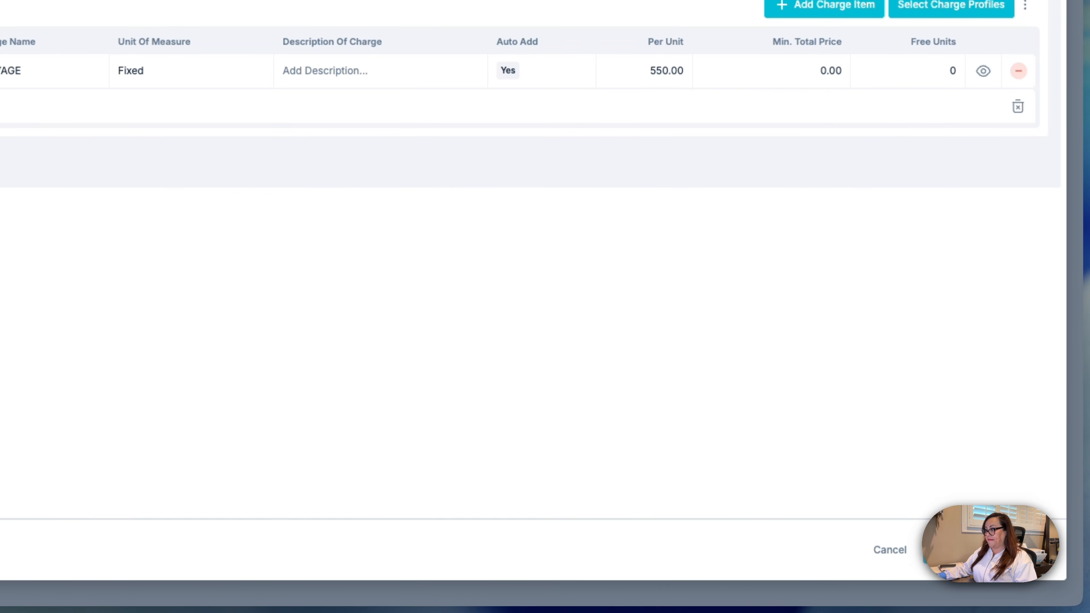
pyautogui.click(985, 550)
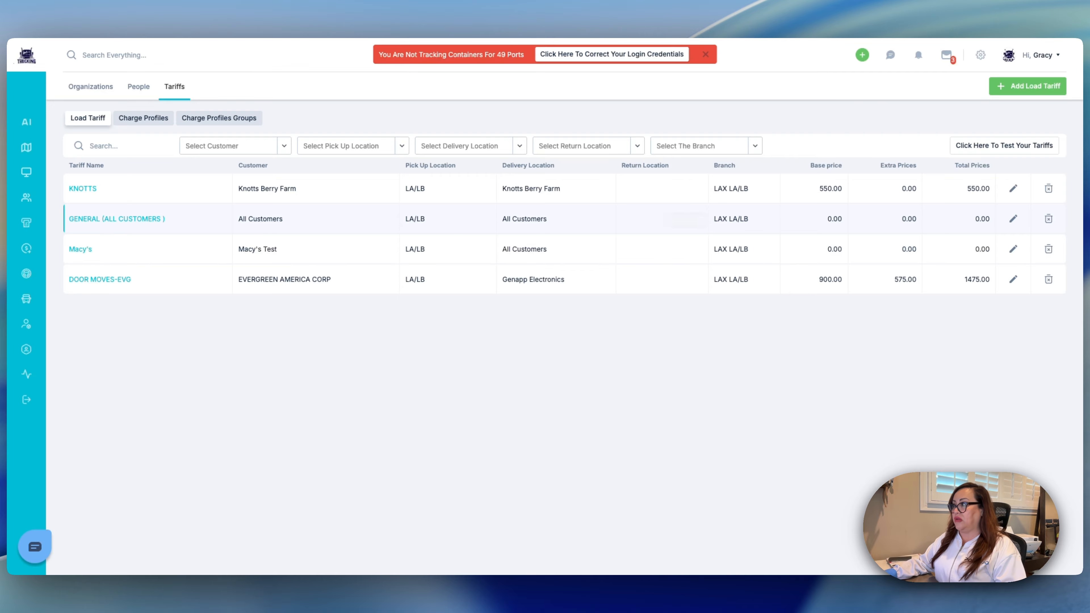
# Step: Examine the GENERAL (ALL CUSTOMERS) tariff's charge set and the drayage profiles in its GENERAL DRAYAGE (2) group, leaving without saving
pyautogui.click(1012, 218)
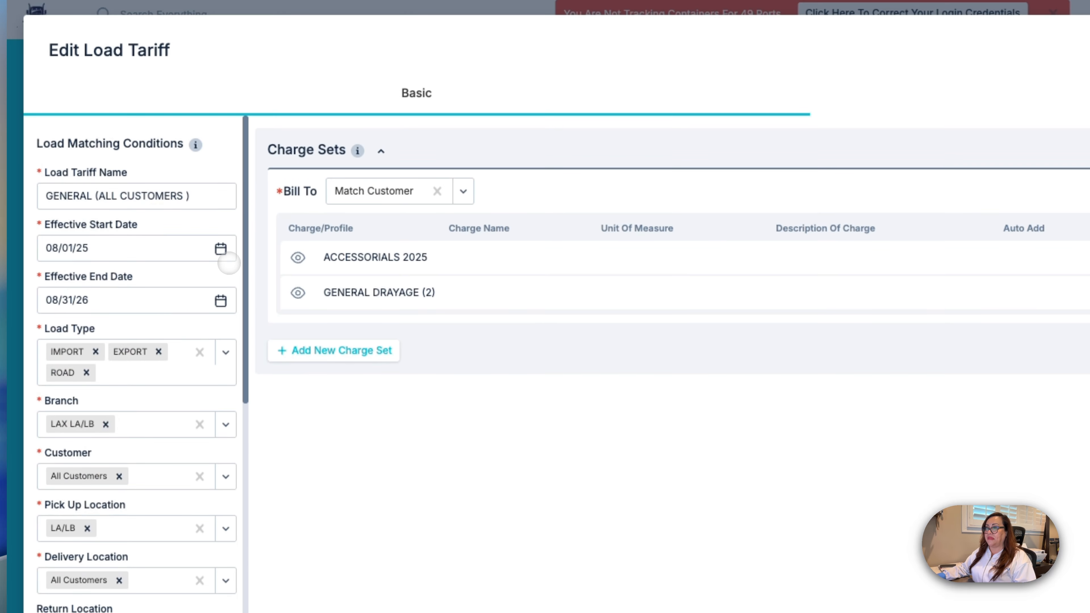
pyautogui.click(298, 293)
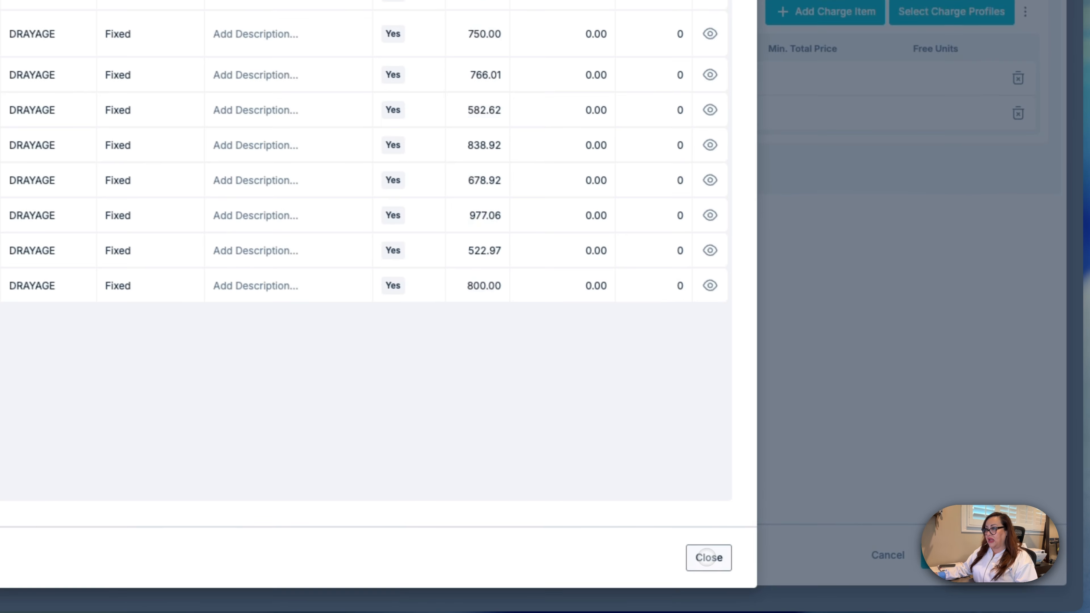
pyautogui.click(707, 557)
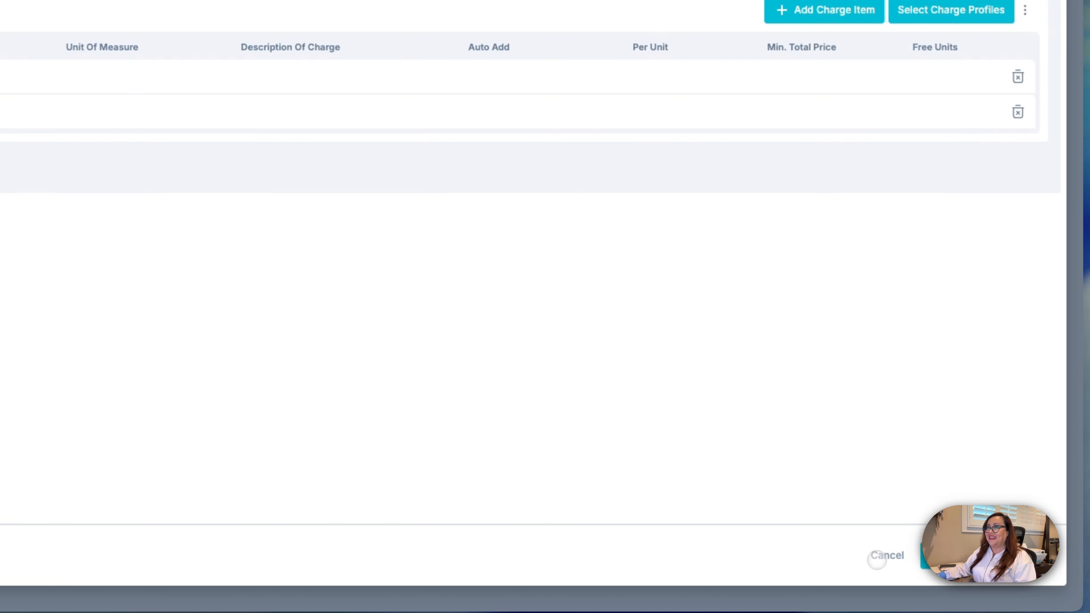
pyautogui.click(877, 560)
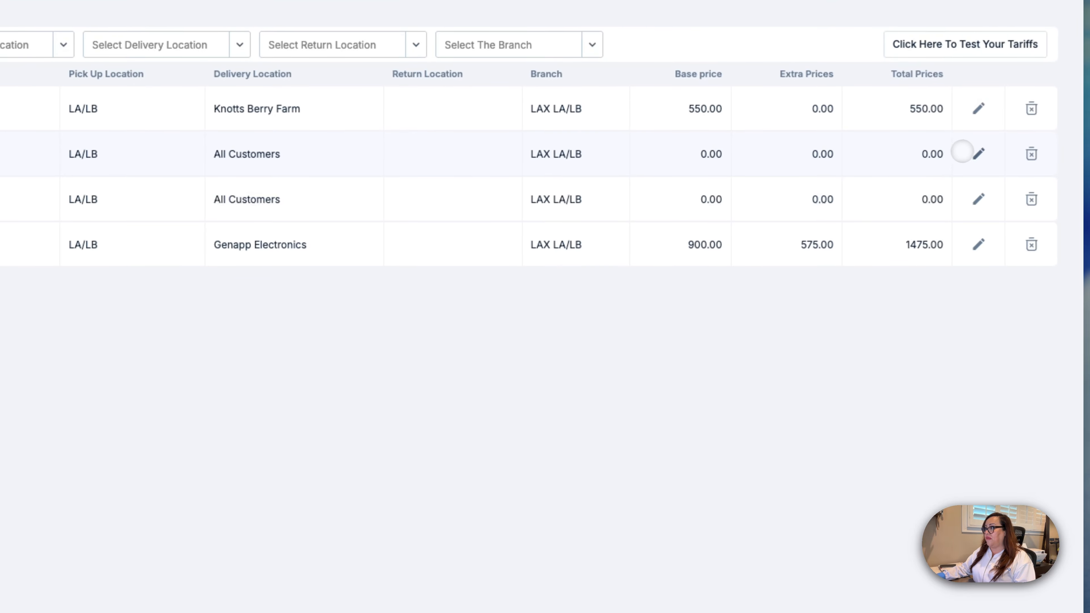
pyautogui.click(975, 153)
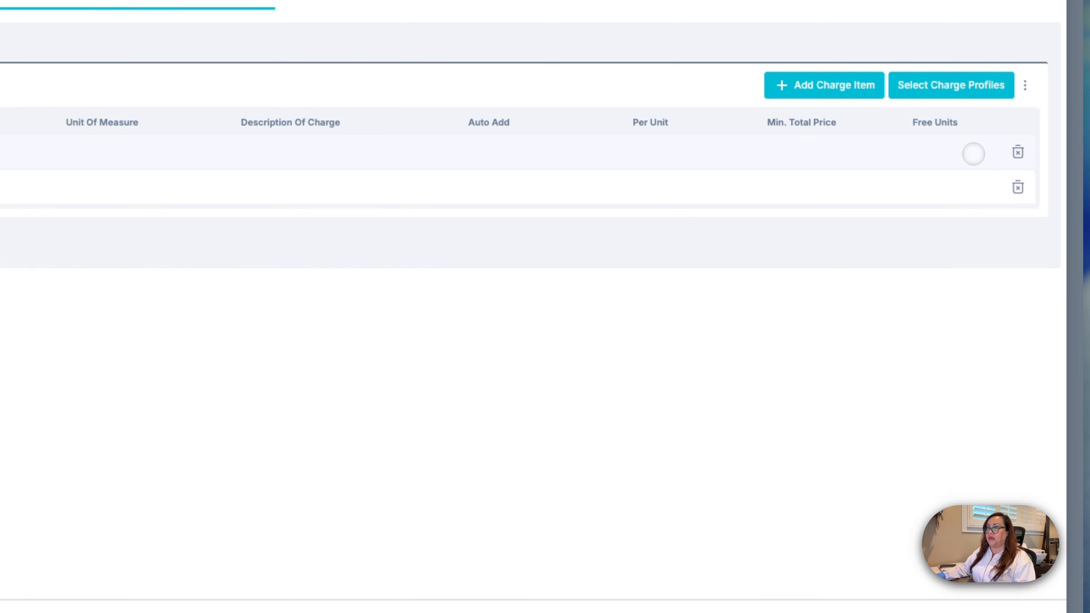
pyautogui.click(880, 570)
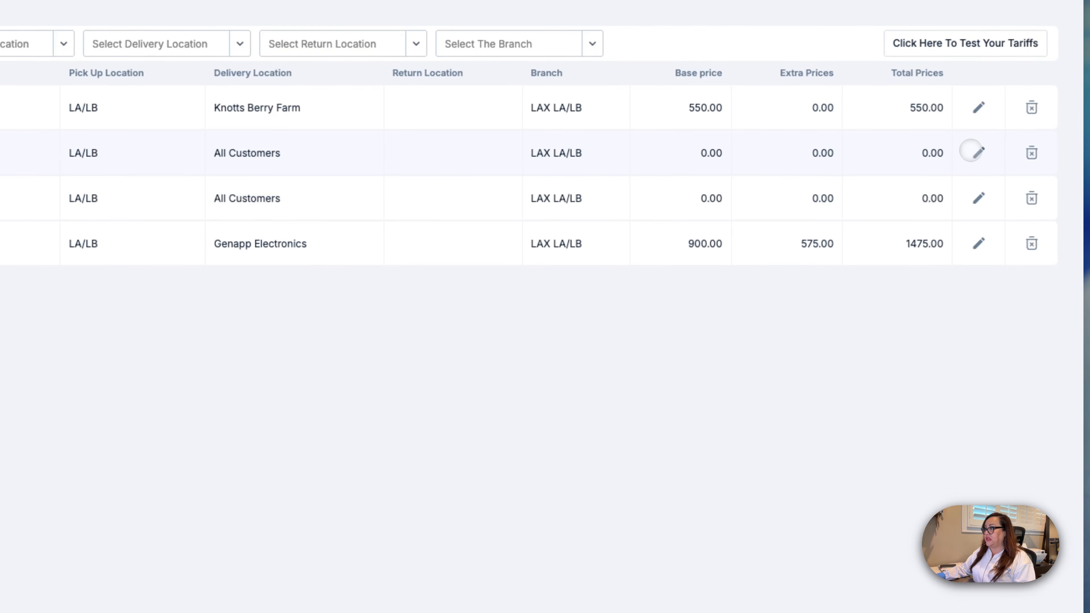
pyautogui.click(974, 151)
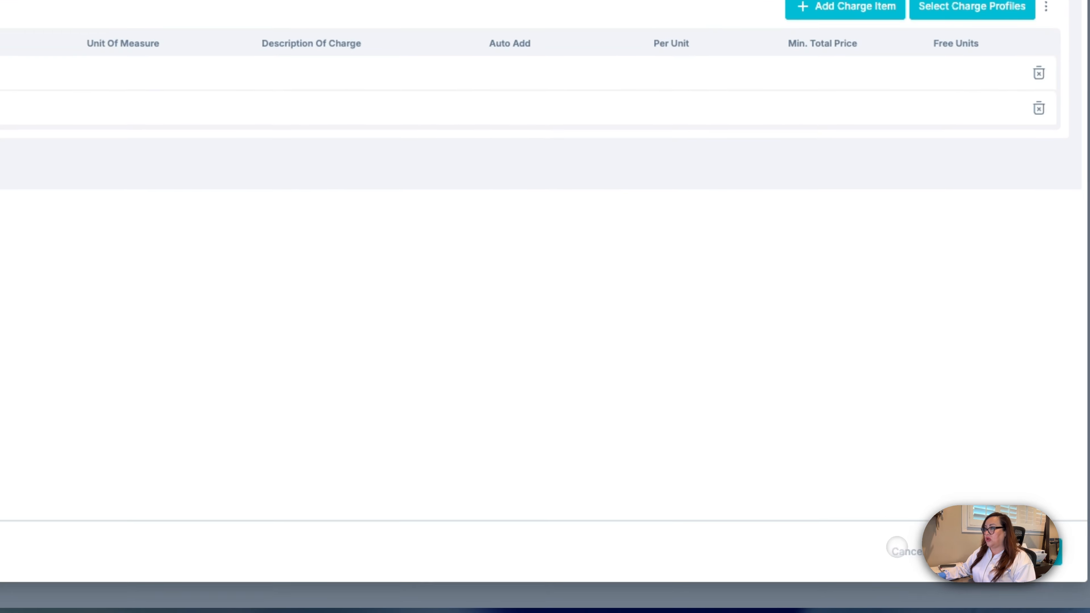
pyautogui.click(899, 549)
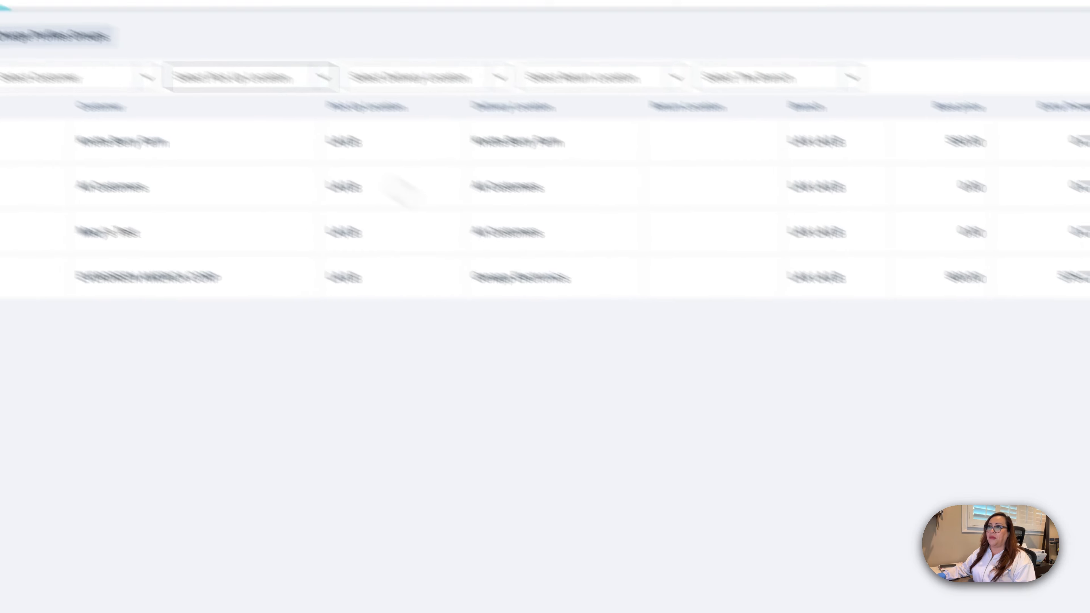
# Step: Add the BUENA PARK, CA (NEW CUSTOMERS) profile to the GENERAL DRAYAGE (2) charge profile group and reopen the group to check it
pyautogui.click(214, 129)
pyautogui.click(268, 132)
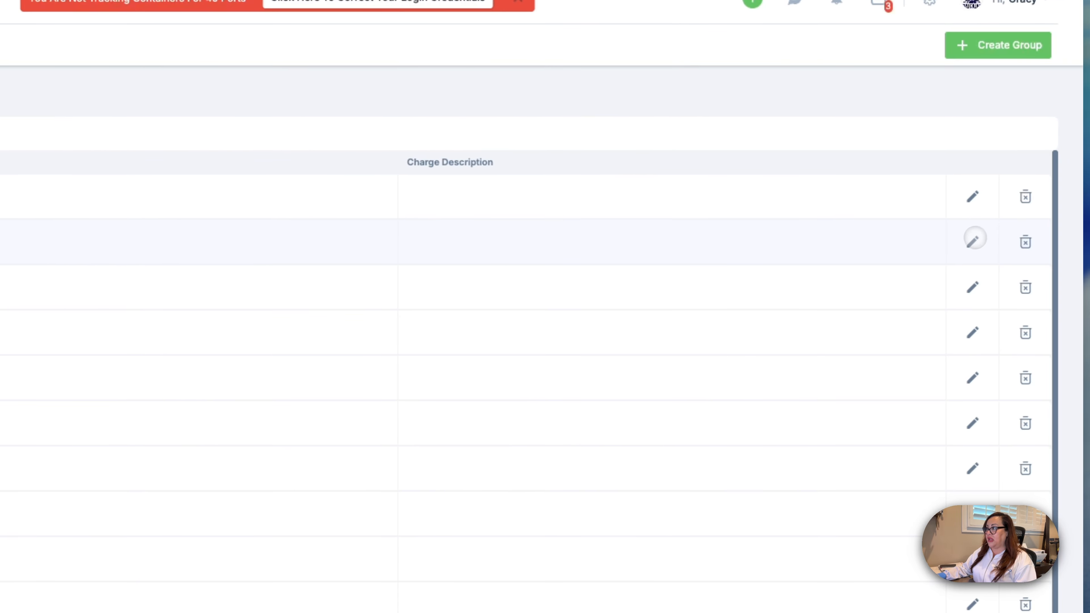
pyautogui.click(972, 239)
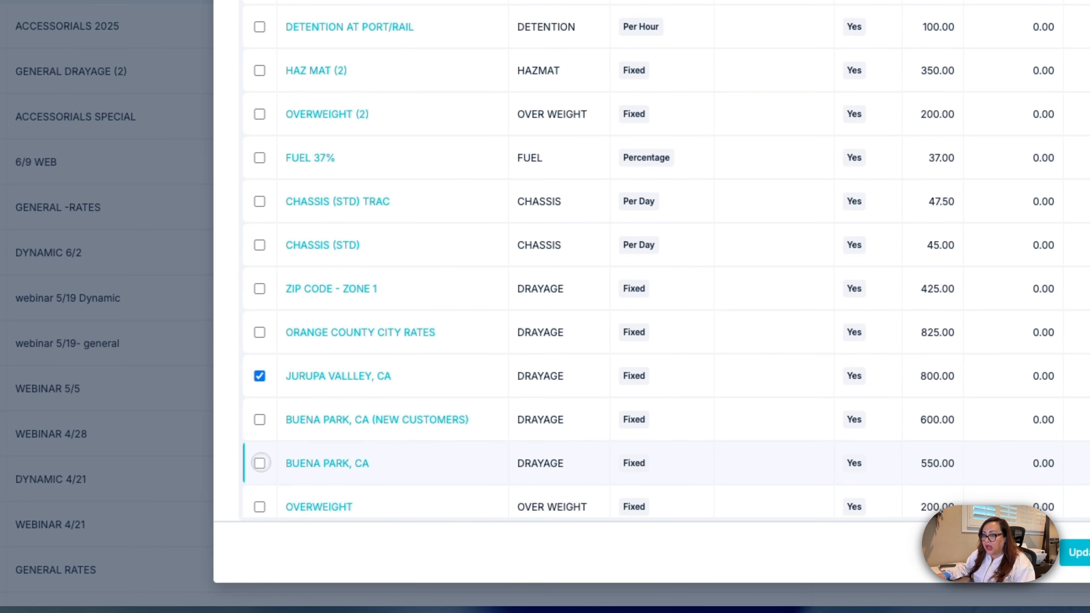
pyautogui.click(260, 420)
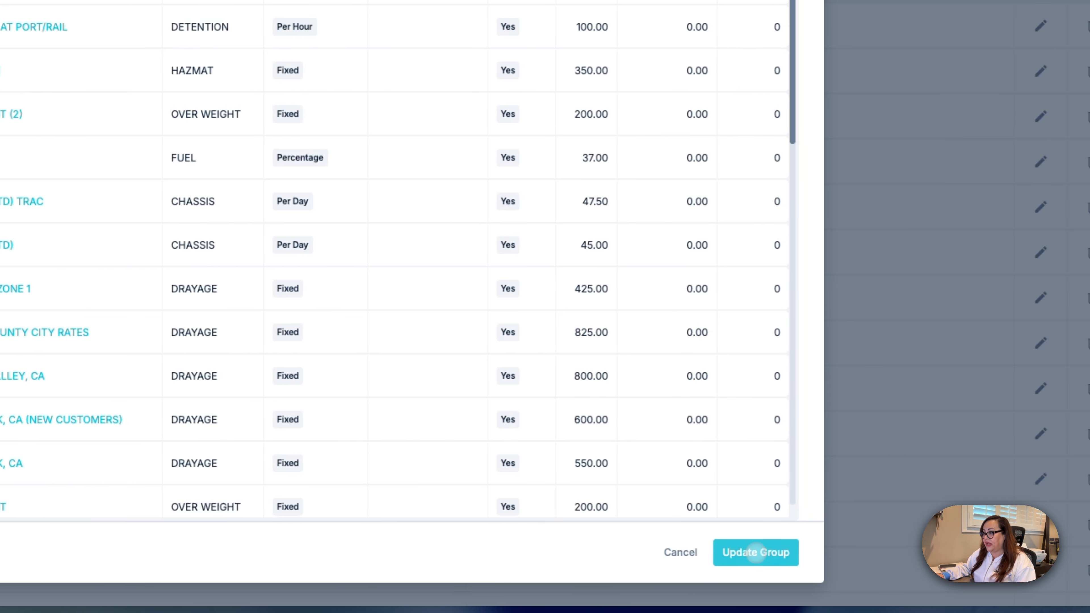
pyautogui.click(756, 553)
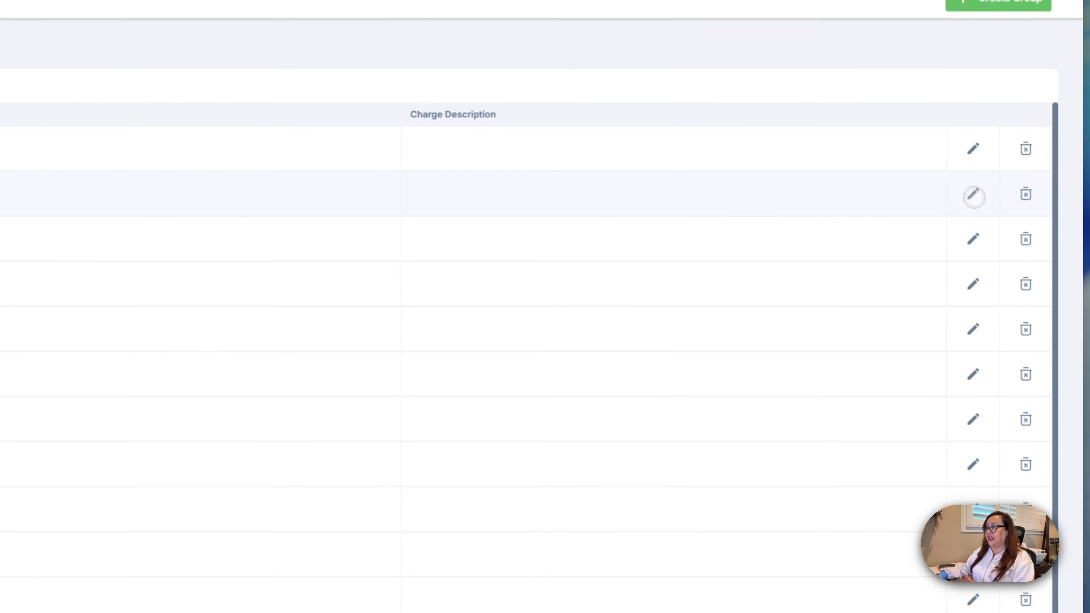
pyautogui.click(1011, 219)
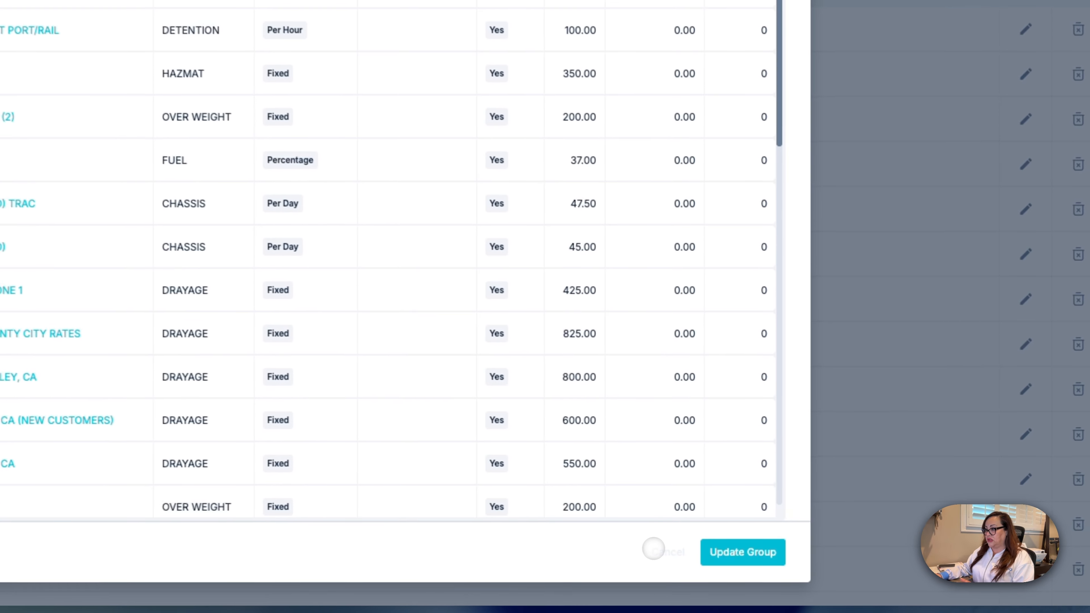
pyautogui.click(760, 537)
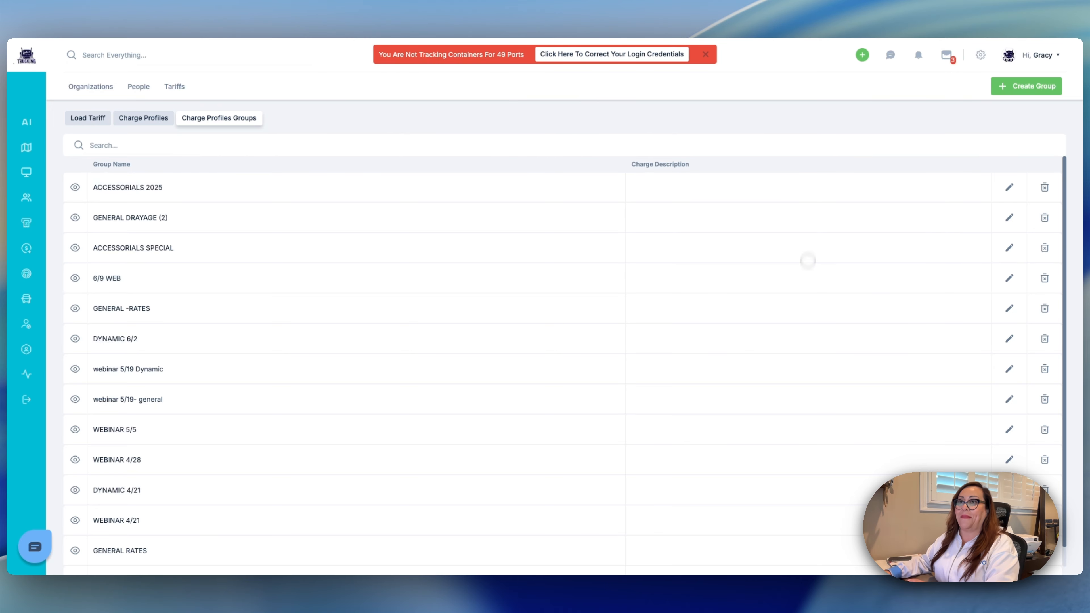
# Step: Start a new load for customer Knotts Berry Farm with EVERPORT as the pick up location, and open the delivery location choices
pyautogui.moveTo(41, 168)
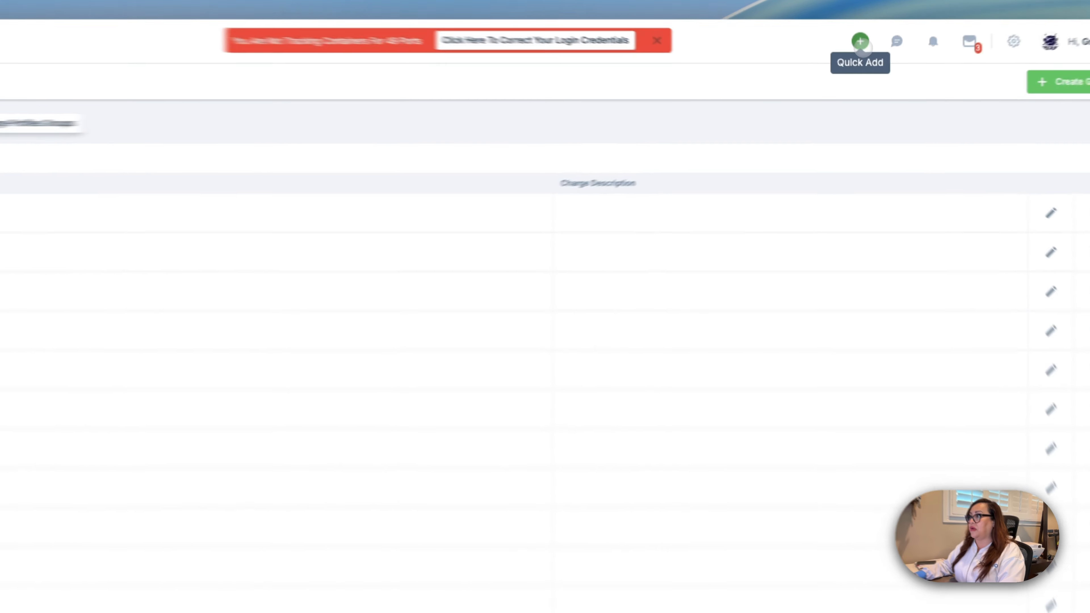
pyautogui.click(862, 55)
pyautogui.click(847, 71)
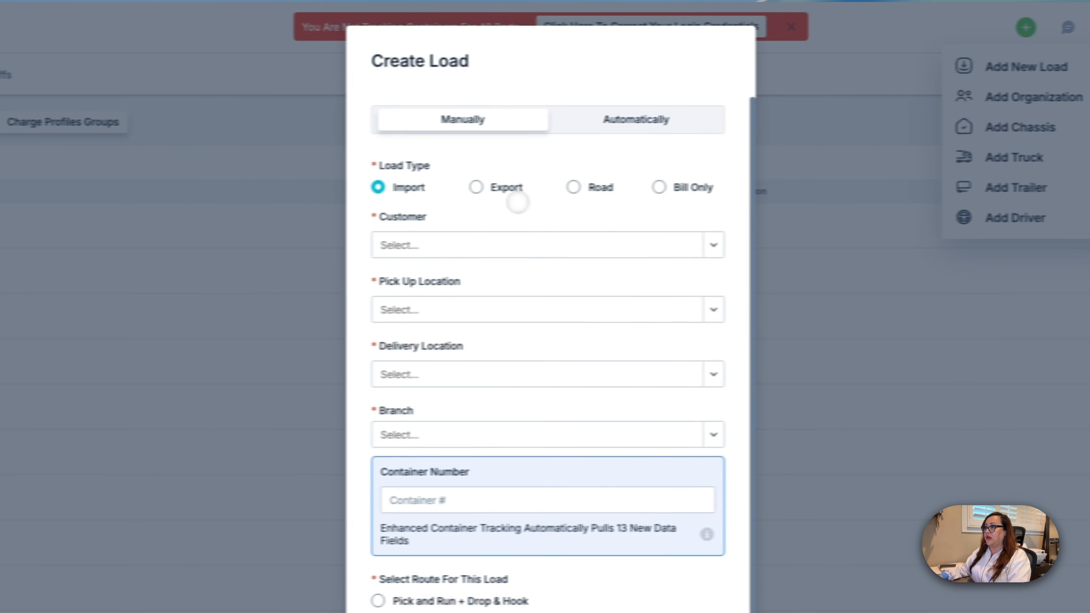
pyautogui.click(503, 239)
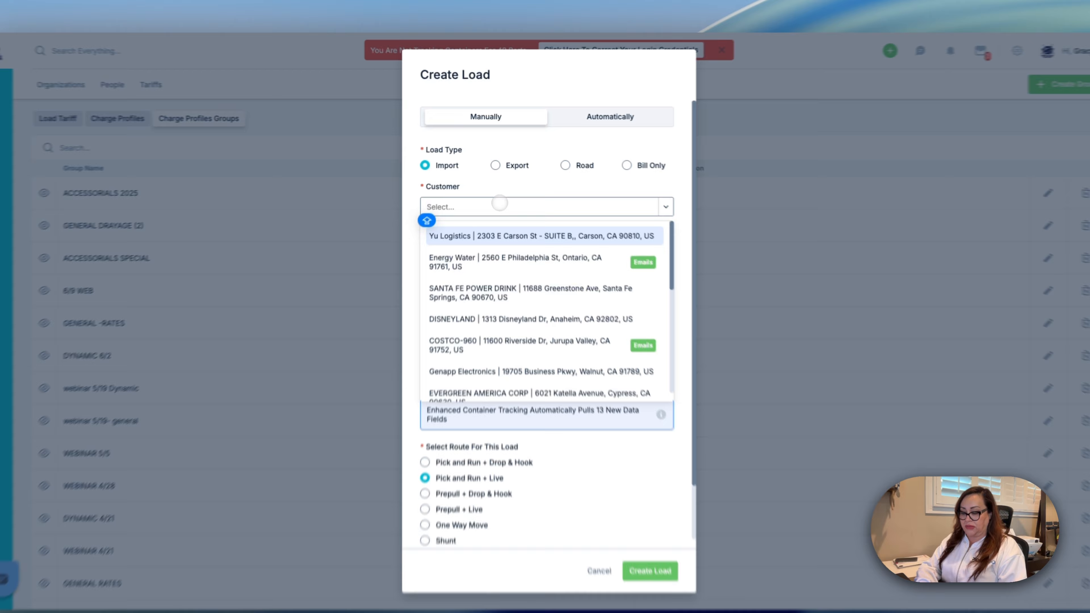
pyautogui.write('KNOTT')
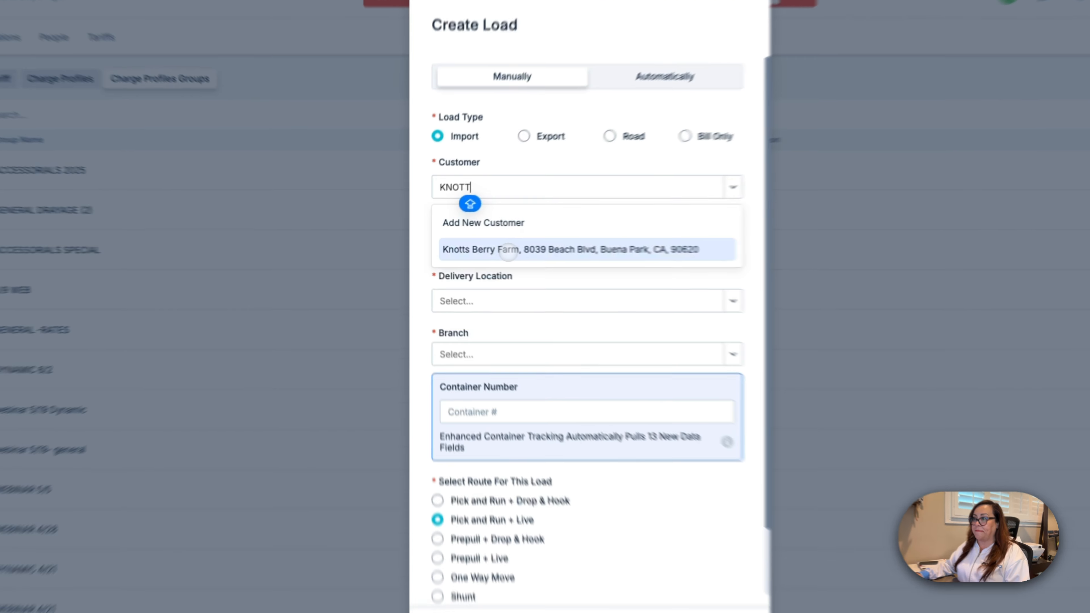
pyautogui.click(481, 245)
pyautogui.click(471, 246)
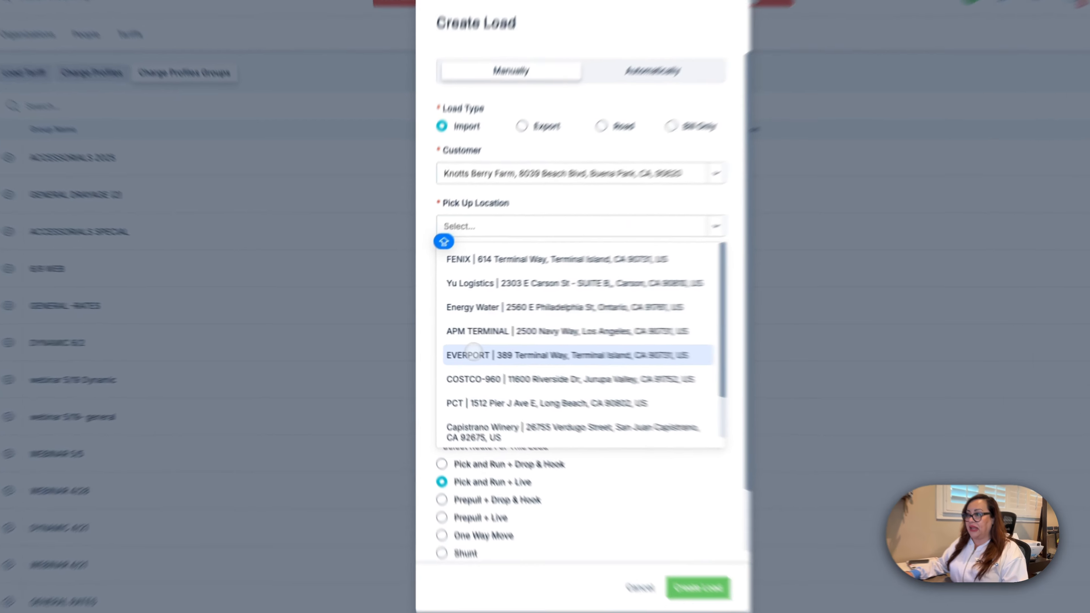
pyautogui.click(461, 348)
pyautogui.click(462, 285)
pyautogui.press('capslock')
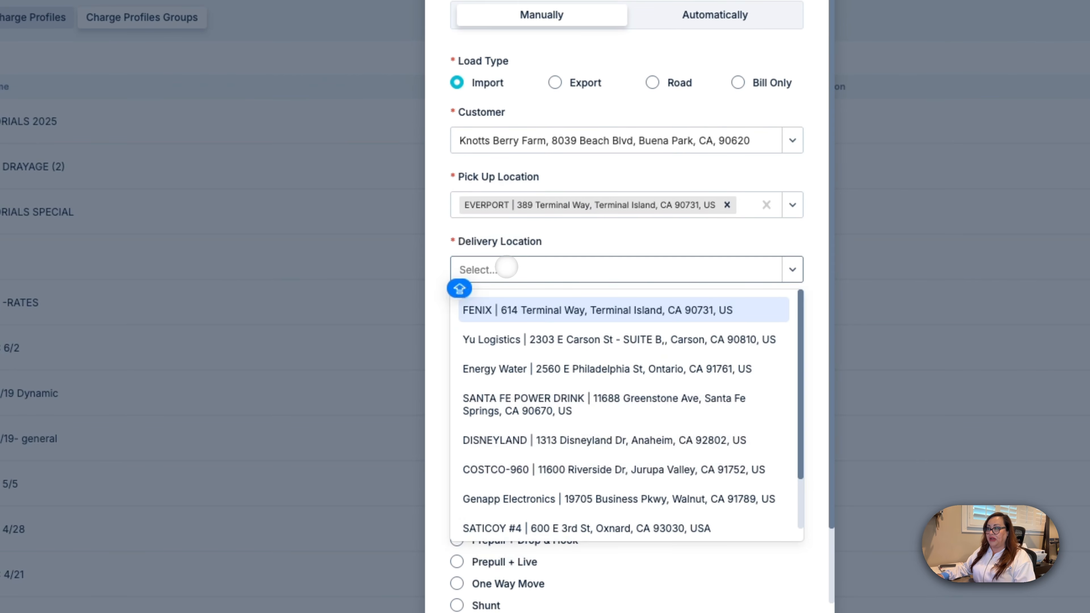
pyautogui.write('BUE')
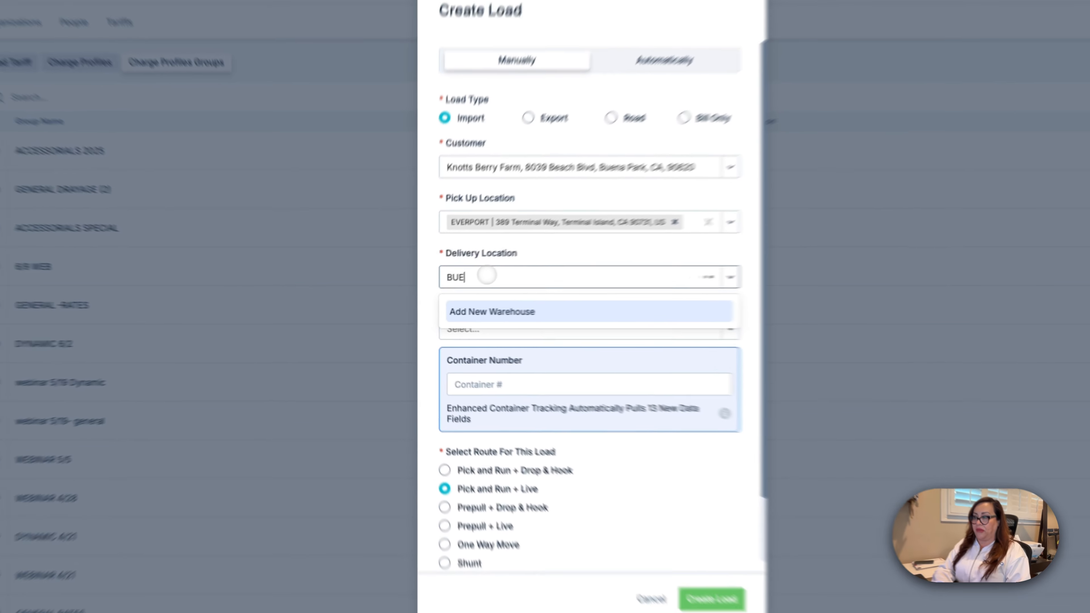
pyautogui.press('BackSpace')
pyautogui.press('BackSpace')
pyautogui.press('BackSpace')
# Step: Set the load's delivery location to Knotts Berry Farm and its branch to LAX LA/LB
pyautogui.write('KNOTTS')
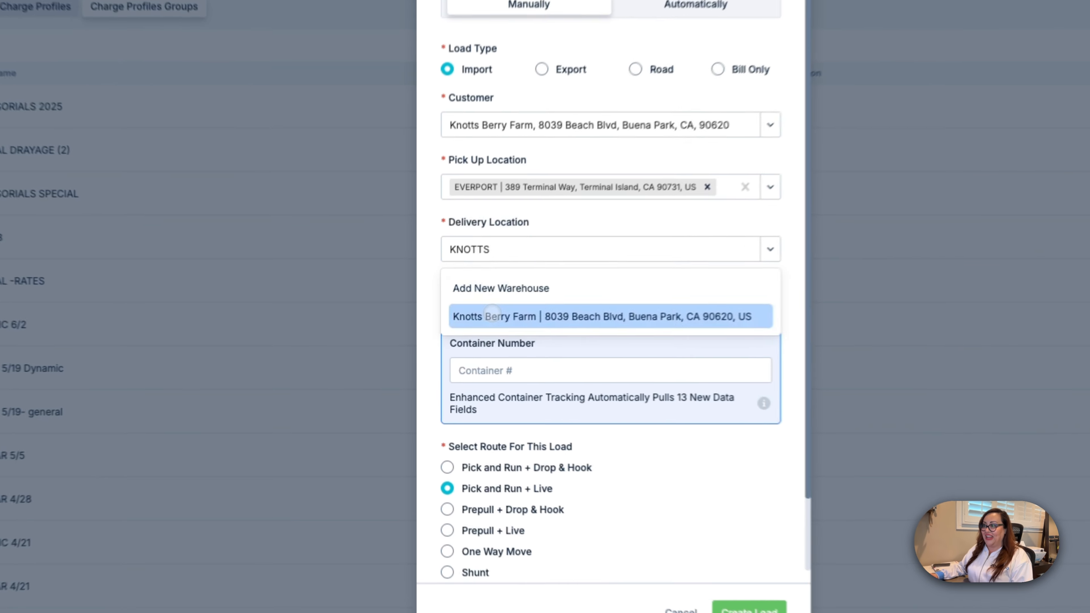
pyautogui.click(463, 330)
pyautogui.click(445, 340)
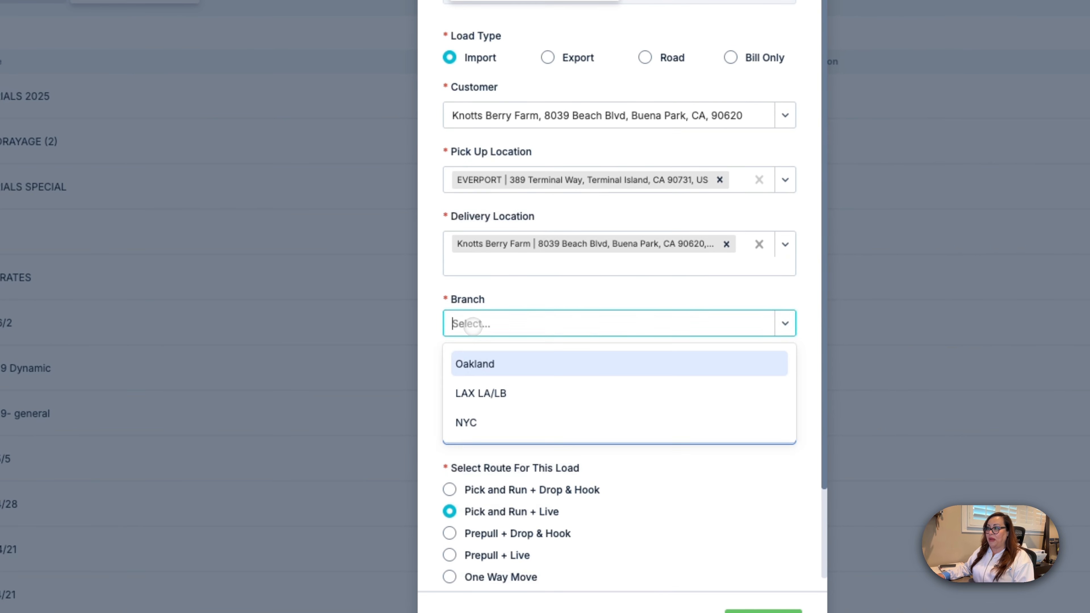
pyautogui.click(480, 393)
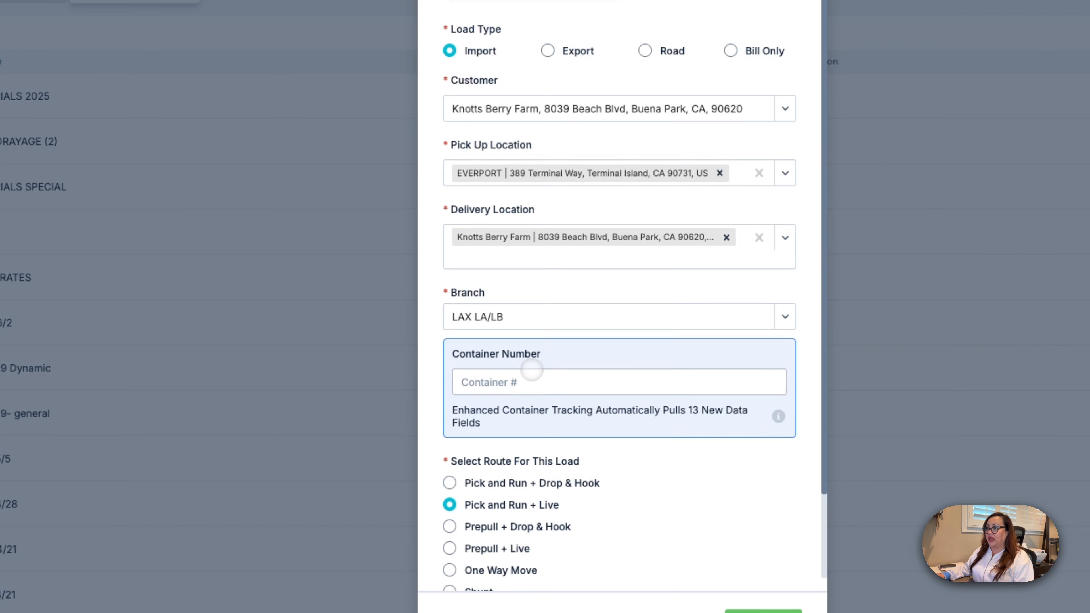
# Step: Enter container number EMCU9654158 and create the Knotts Berry Farm load
pyautogui.click(525, 380)
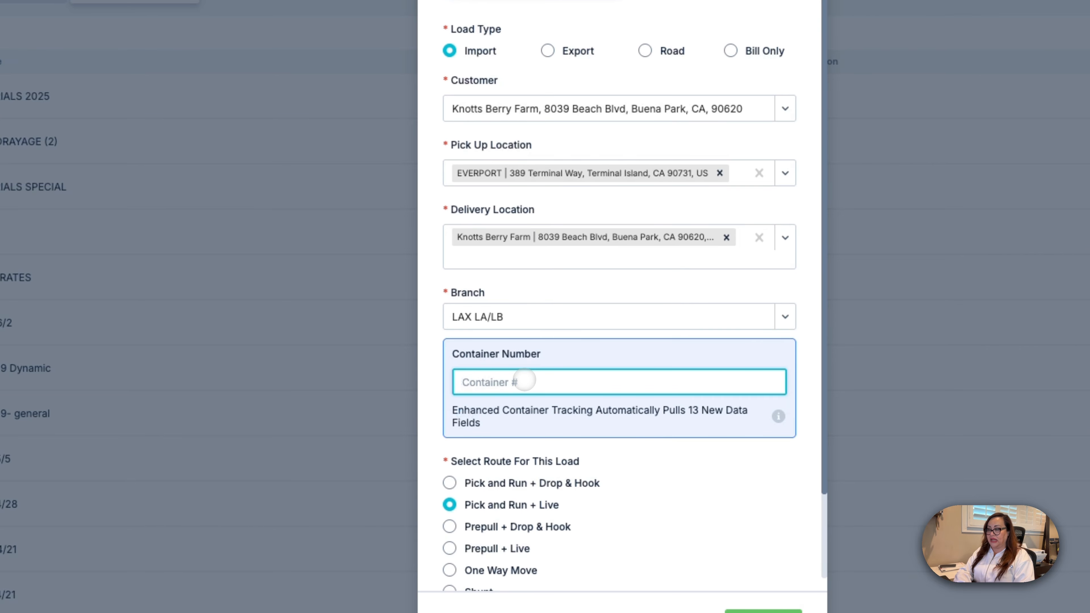
pyautogui.write('em')
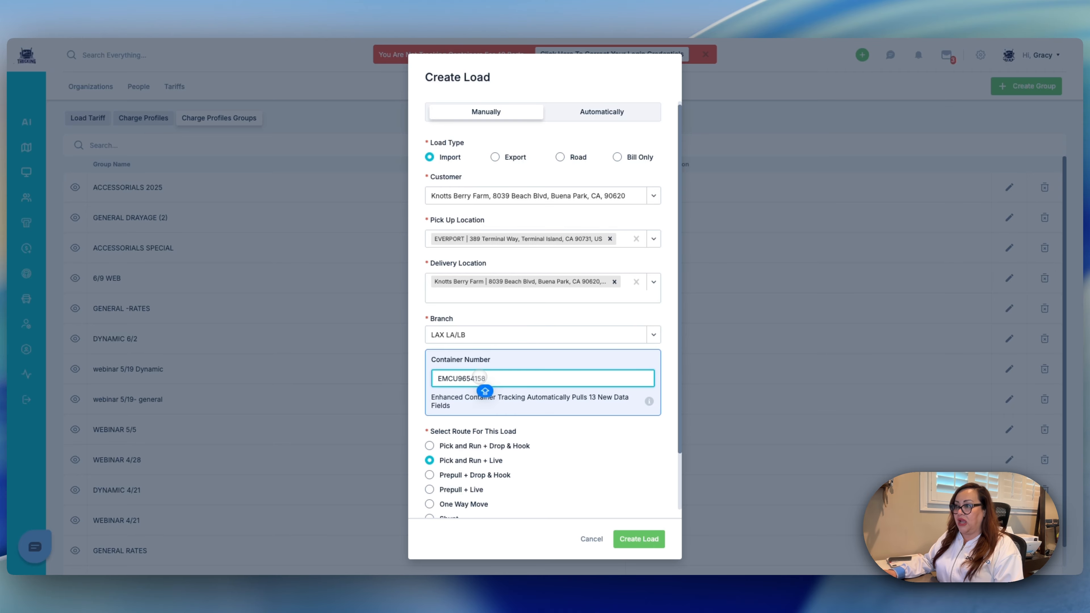
pyautogui.scroll(-2, 494, 384)
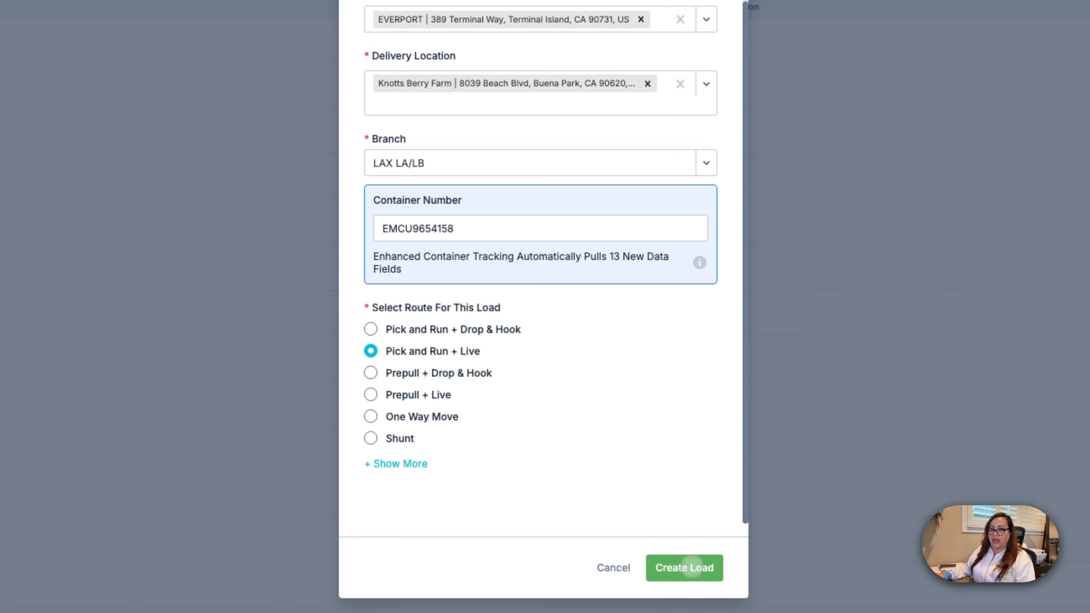
pyautogui.click(691, 567)
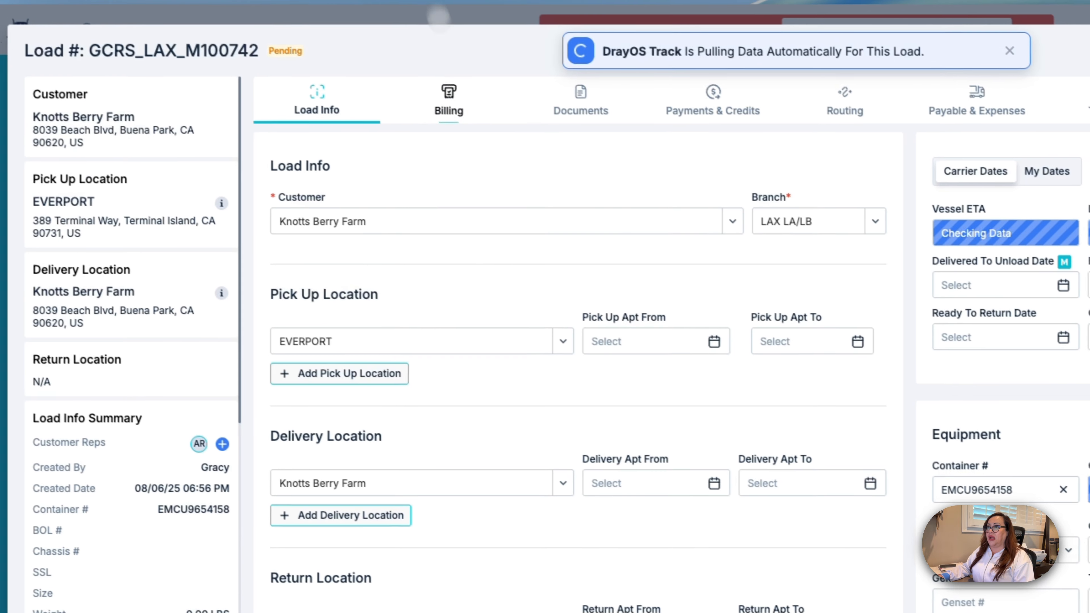
# Step: Examine the load's billing charges, its KNOTTS tariff and the ACCESSORIALS 2025 group, leaving the tariff unsaved and closing the load
pyautogui.click(448, 93)
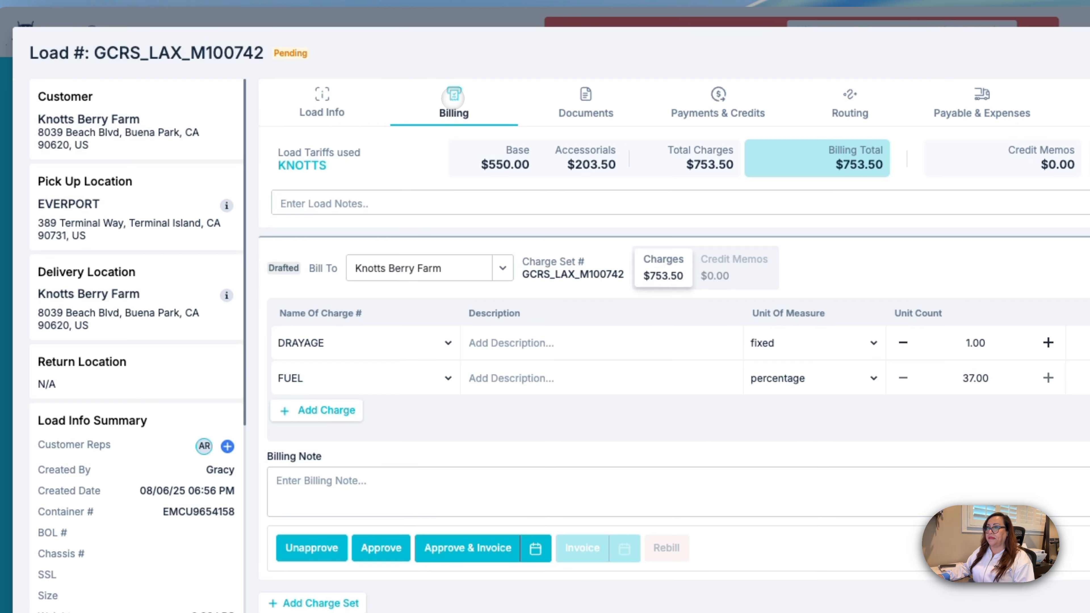
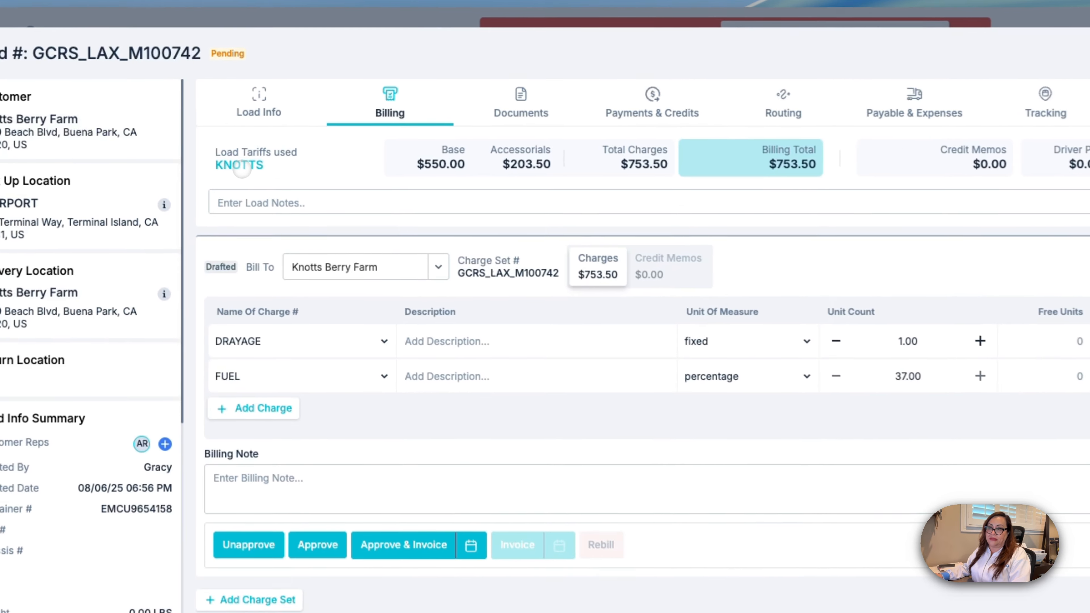
pyautogui.click(212, 144)
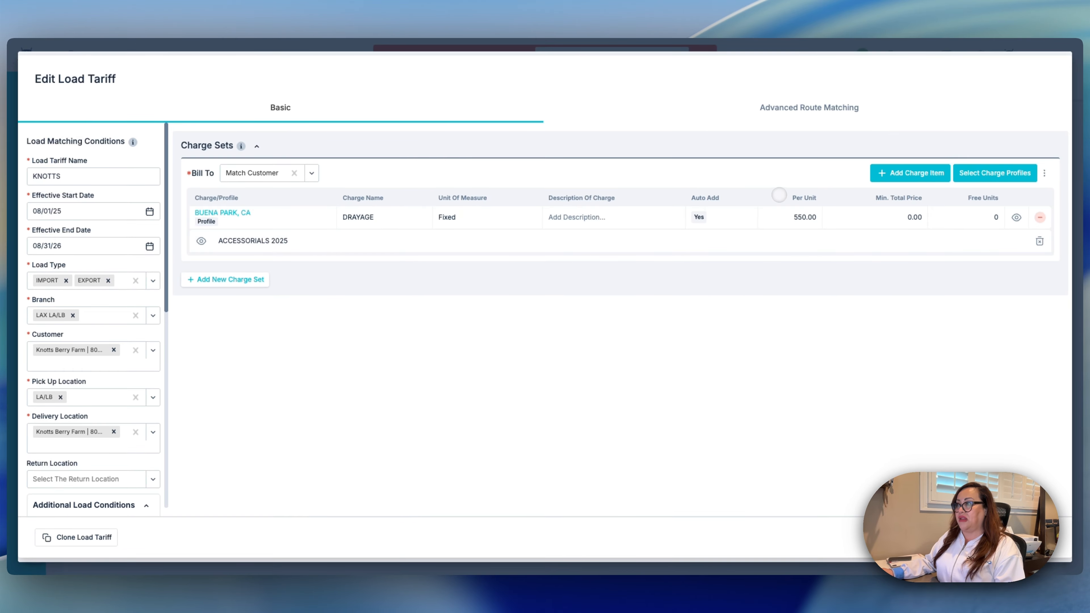
pyautogui.click(201, 240)
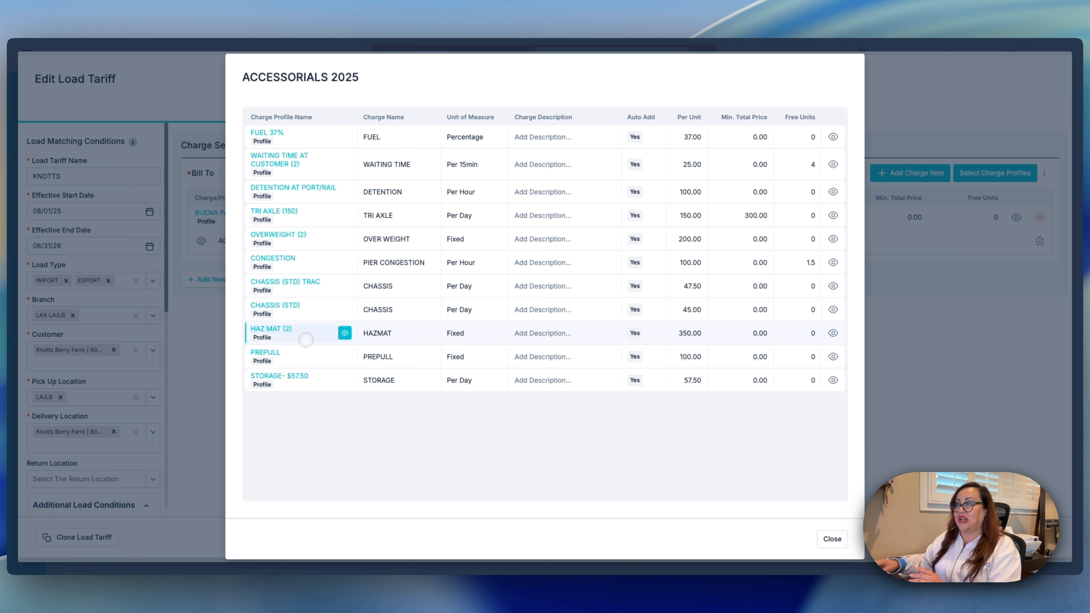
pyautogui.click(832, 538)
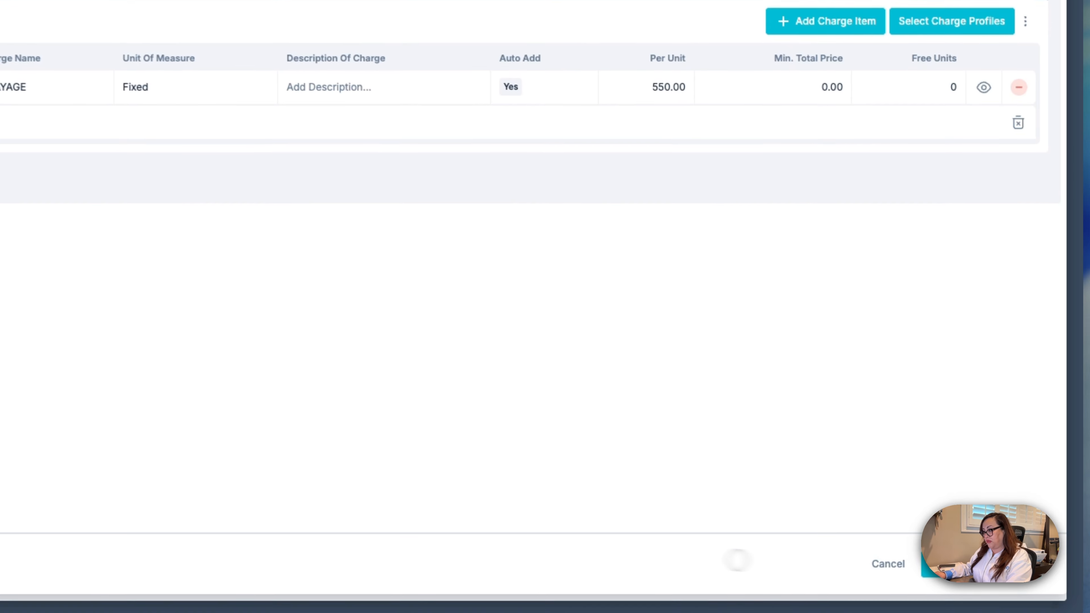
pyautogui.click(879, 564)
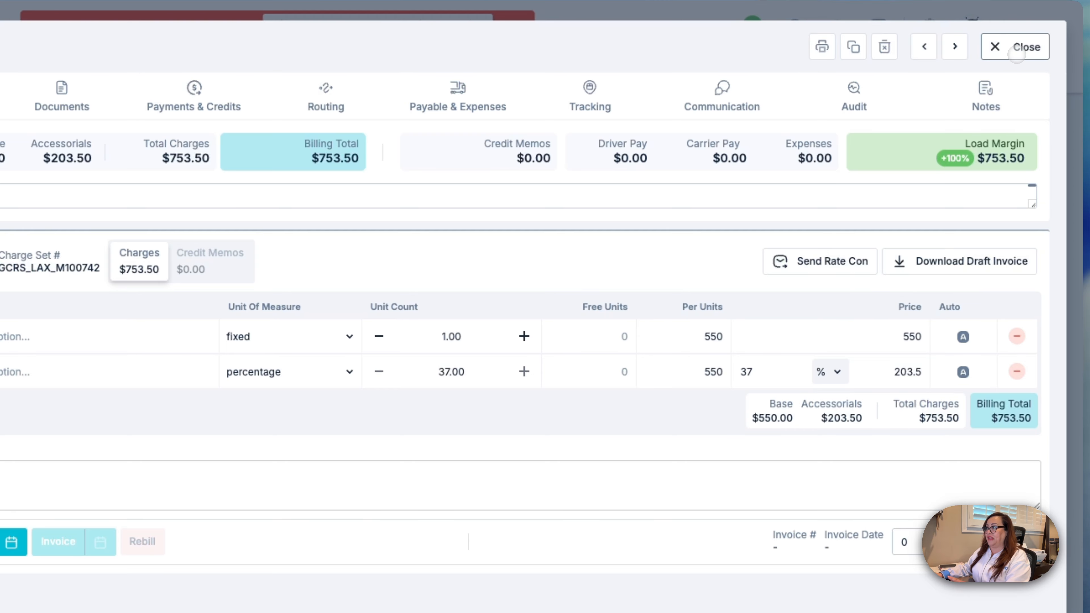
pyautogui.click(1016, 48)
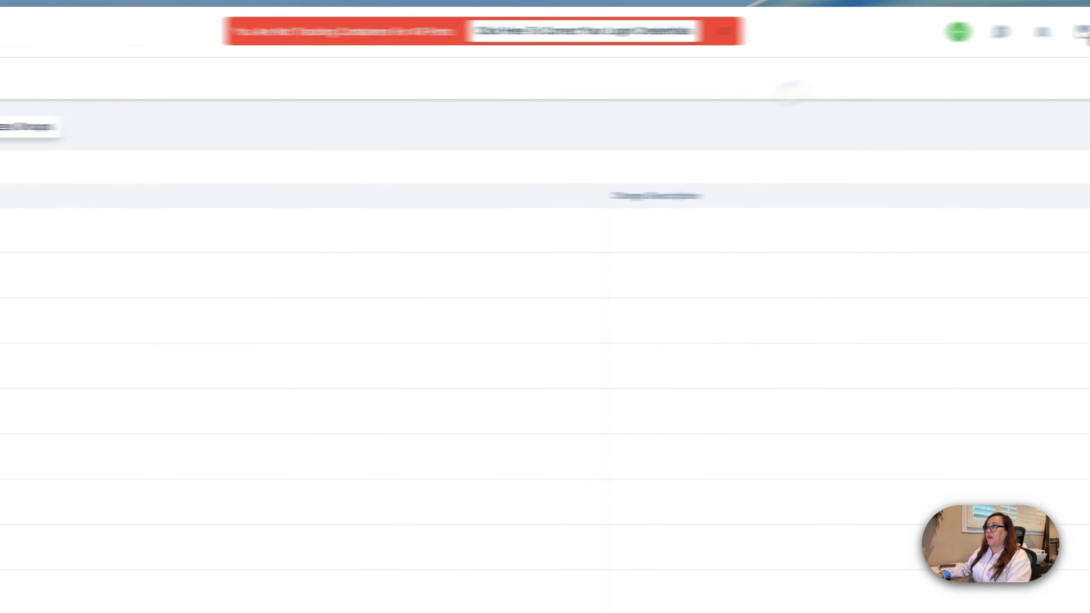
# Step: Start another new load for customer Energy Water with APM TERMINAL as the pick up location, and open the delivery location choices
pyautogui.click(959, 31)
pyautogui.click(841, 70)
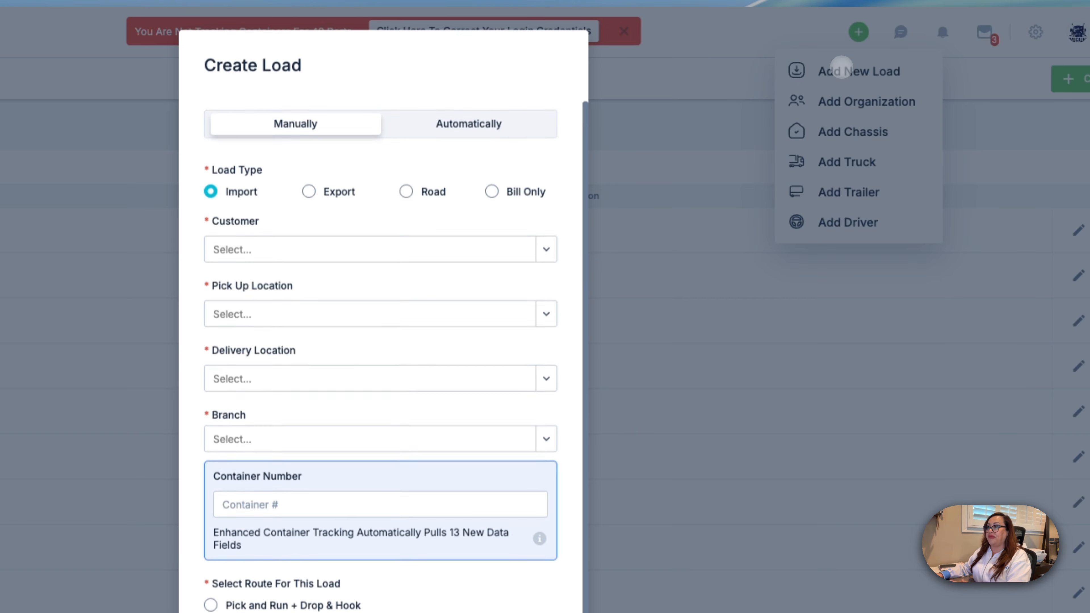
pyautogui.click(299, 249)
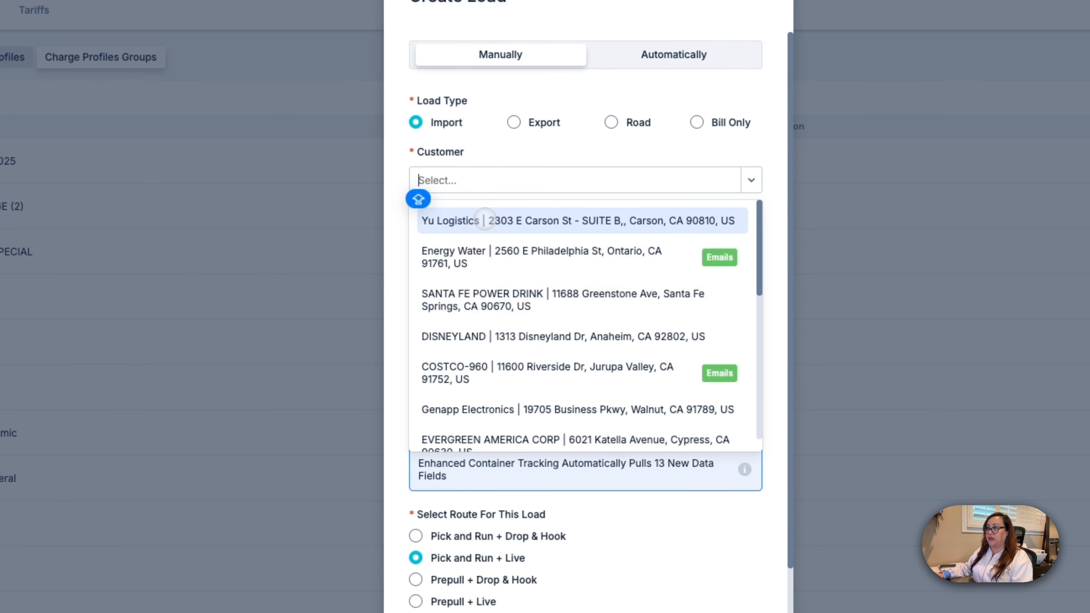
pyautogui.click(472, 246)
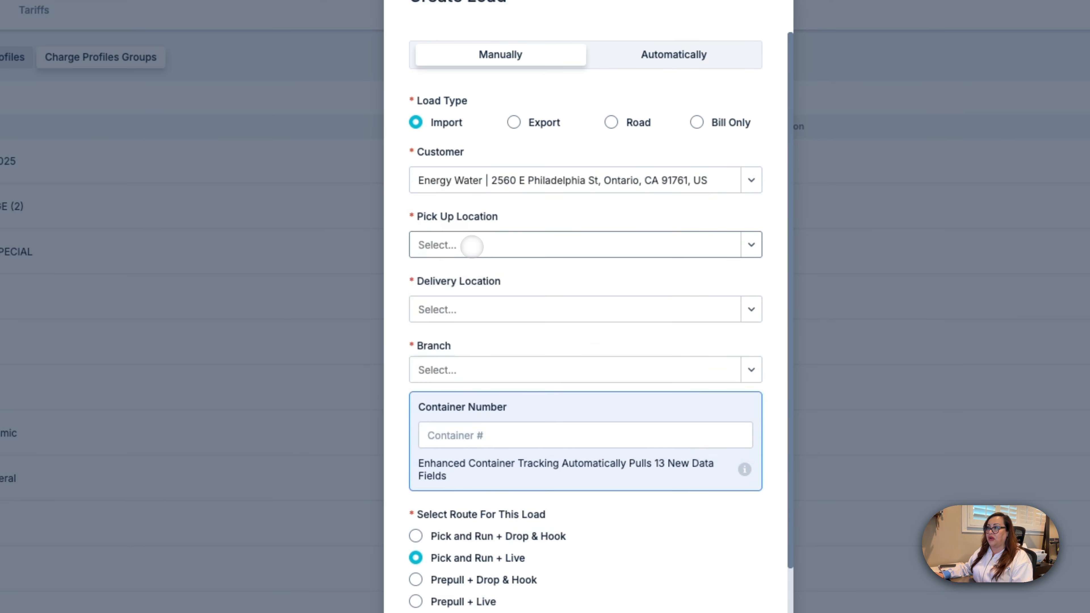
pyautogui.click(471, 246)
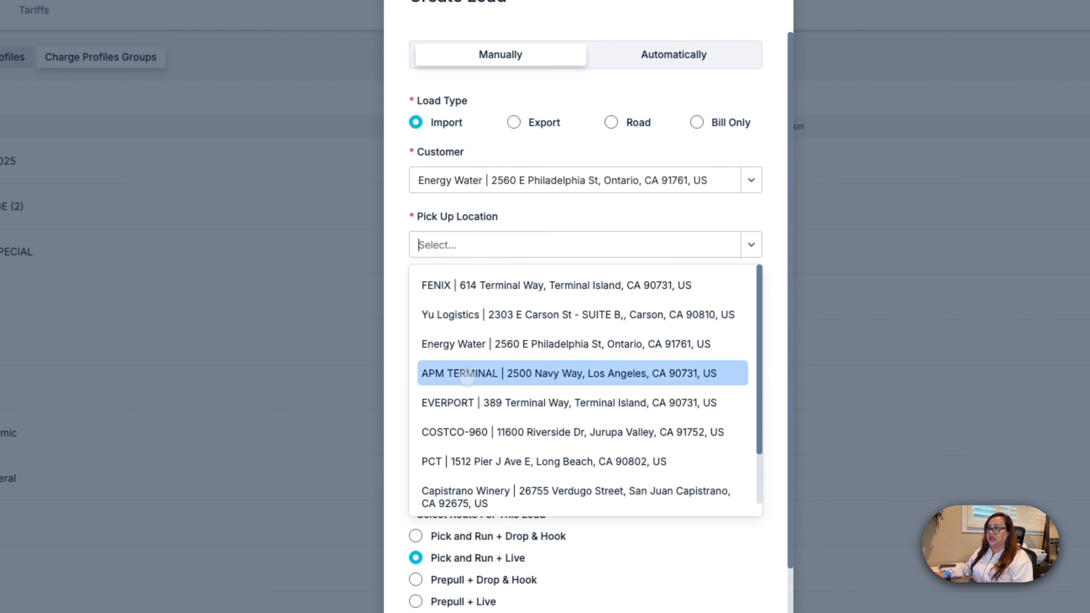
pyautogui.click(467, 377)
pyautogui.click(475, 309)
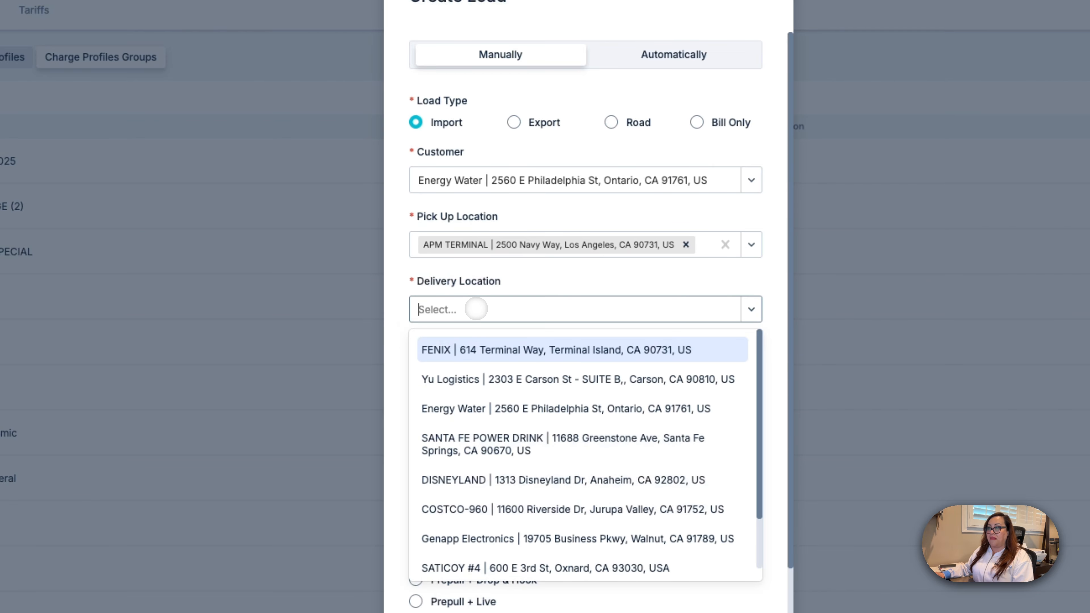
pyautogui.press('shift')
pyautogui.write('BUE')
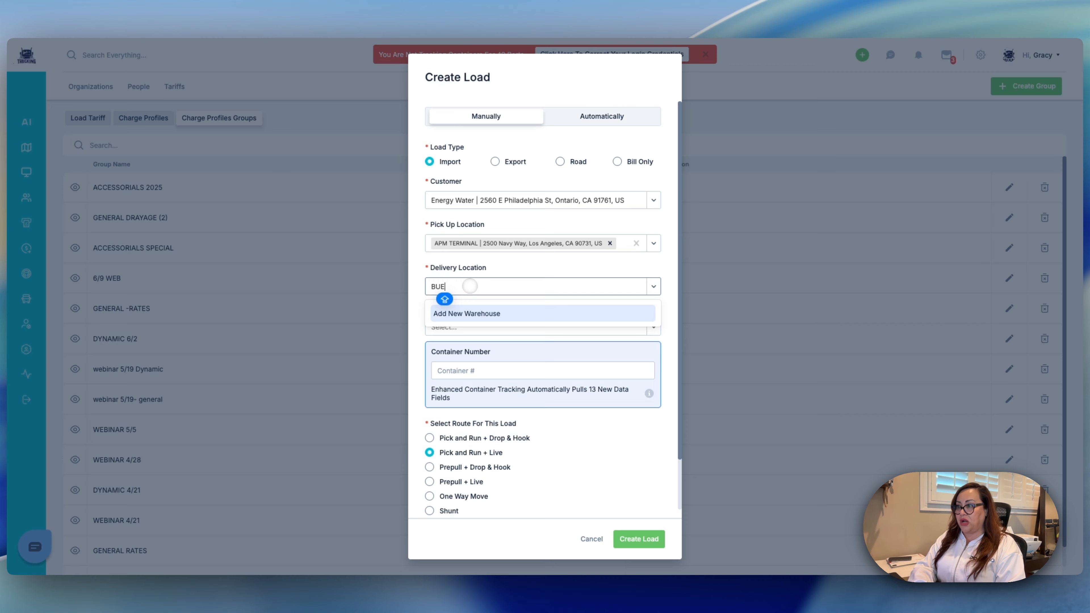
pyautogui.write('NA P')
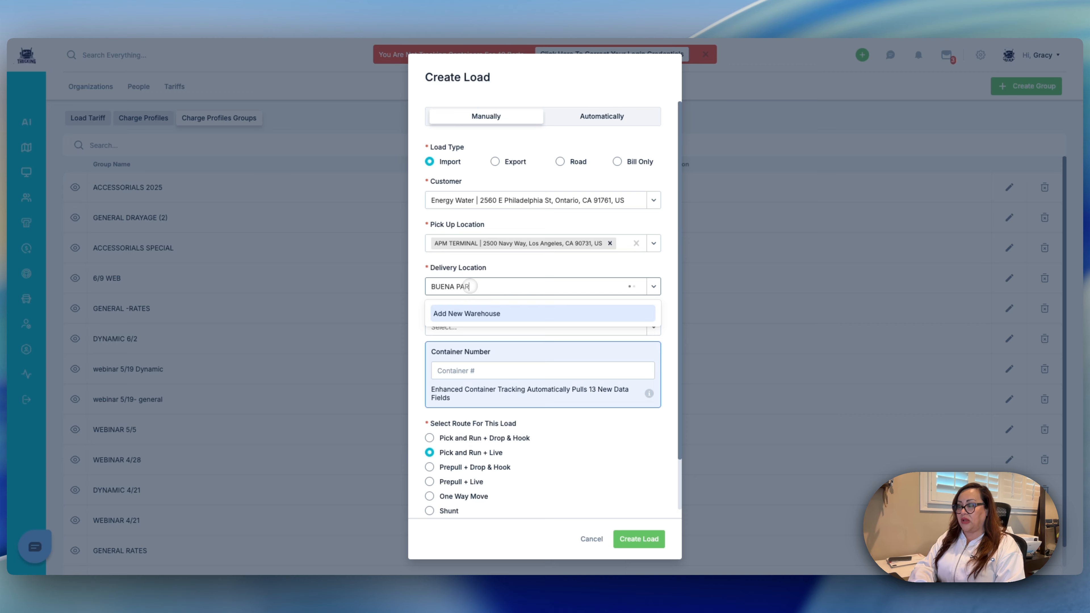
pyautogui.write('AR')
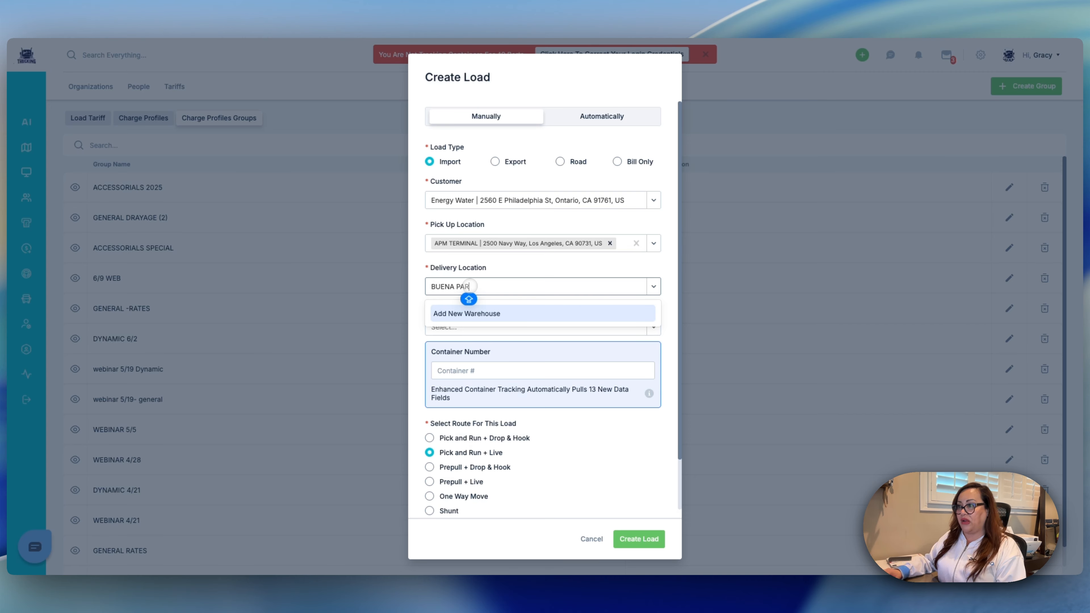
pyautogui.write('K')
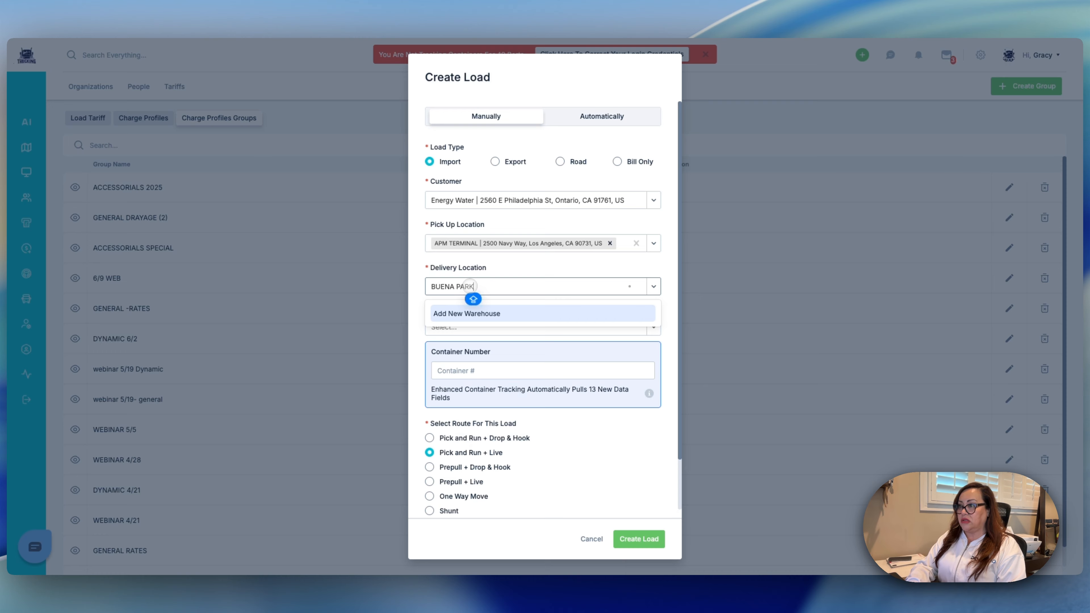
pyautogui.press('BackSpace')
pyautogui.press('BackSpace')
pyautogui.press('BackSpace')
pyautogui.press('BackSpace')
pyautogui.press('BackSpace')
pyautogui.press('BackSpace')
pyautogui.press('BackSpace')
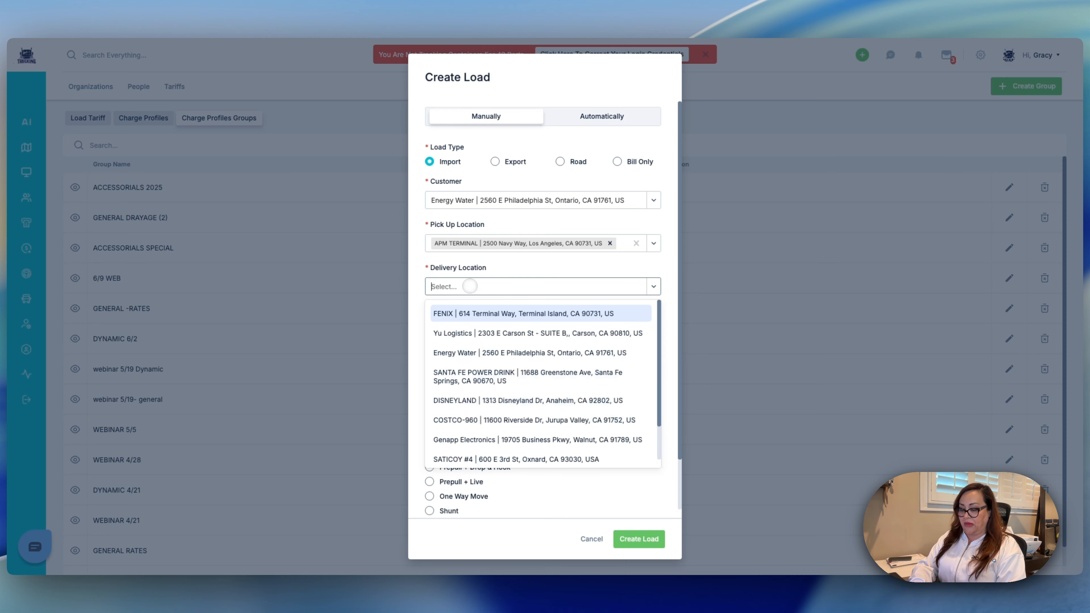
# Step: Set the Energy Water load's delivery location to Knotts Berry Farm and its branch to LAX LA/LB
pyautogui.write('KN')
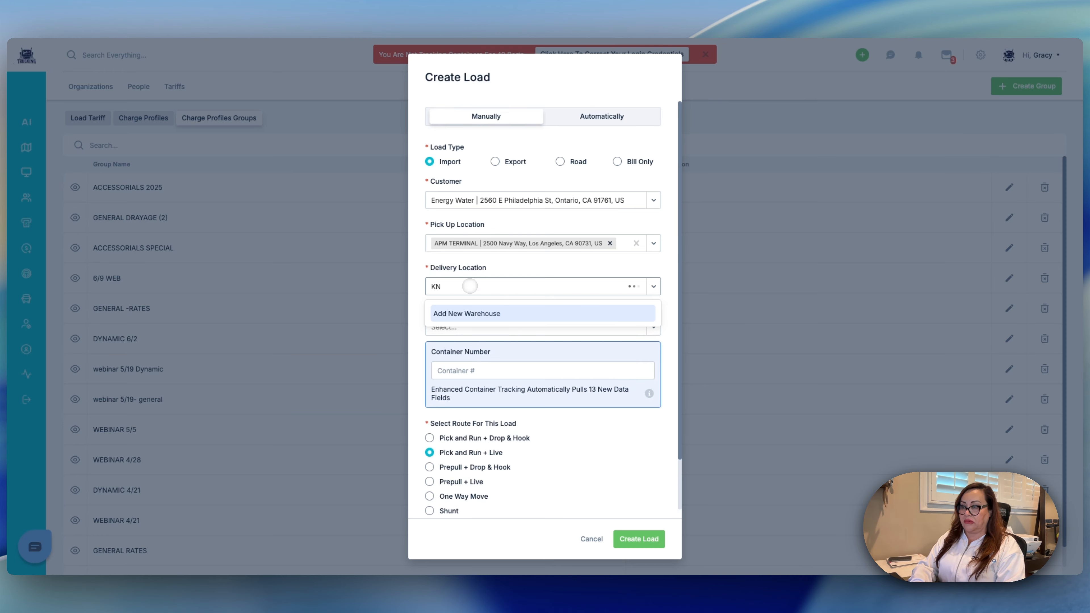
pyautogui.write('OTTS')
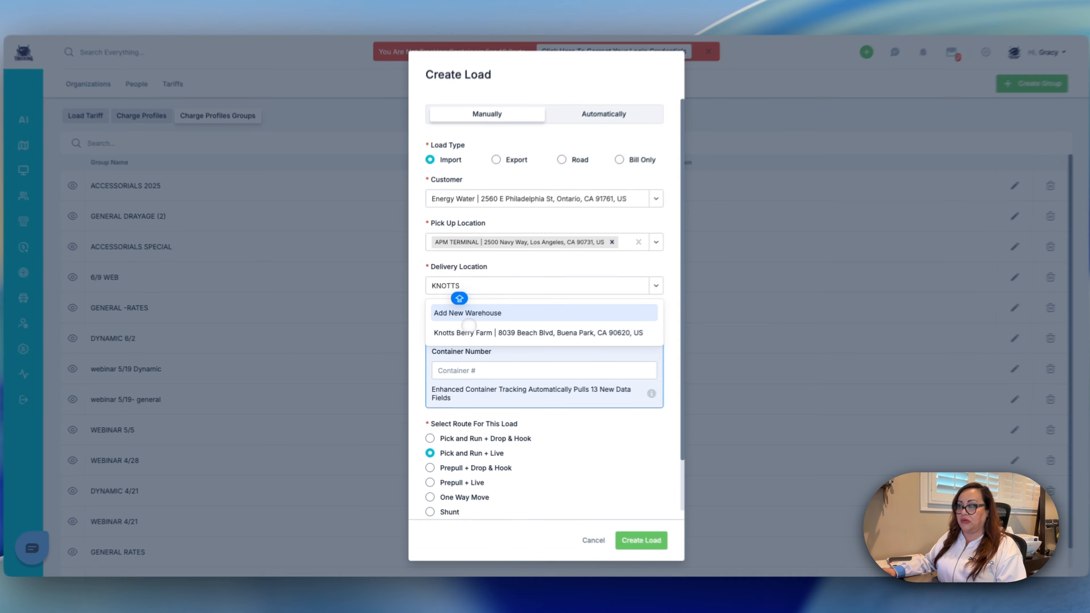
pyautogui.click(468, 331)
pyautogui.click(457, 338)
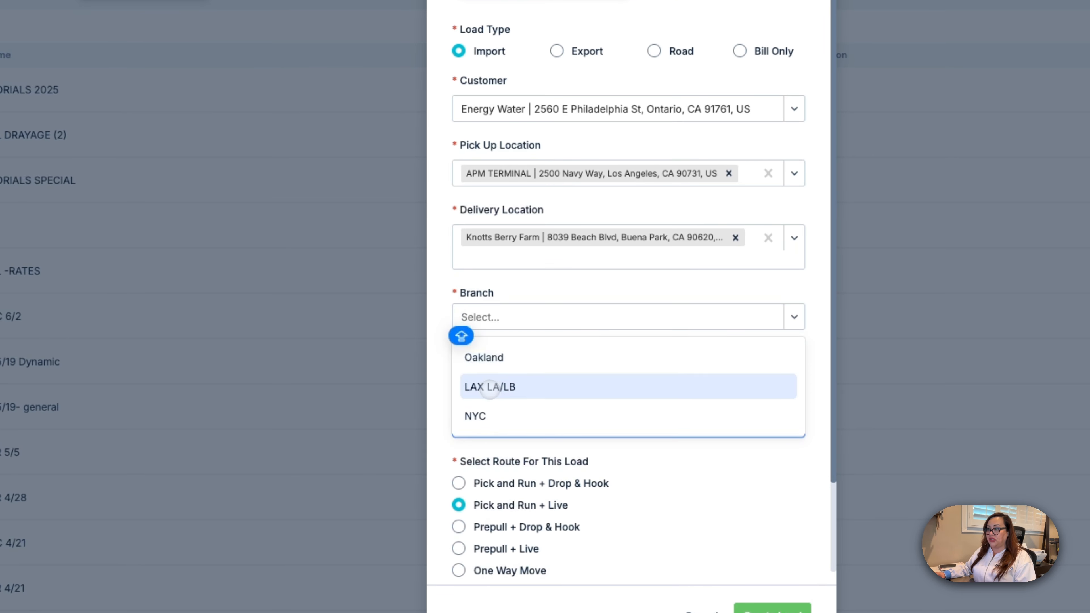
pyautogui.click(490, 388)
pyautogui.click(480, 382)
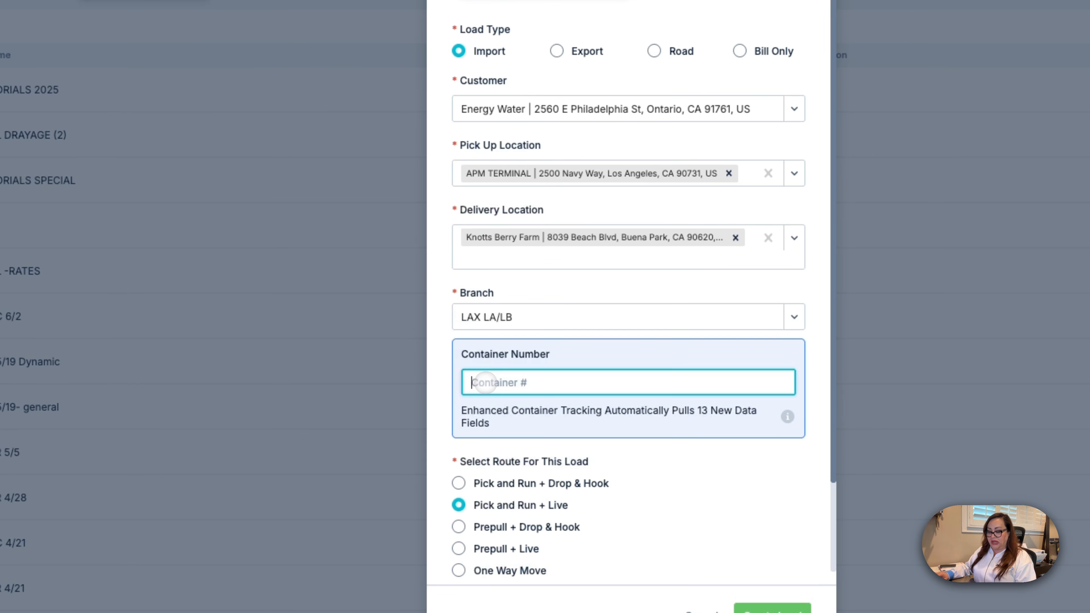
# Step: Enter container number TMMU541263 and create the Energy Water load
pyautogui.write('tcnu')
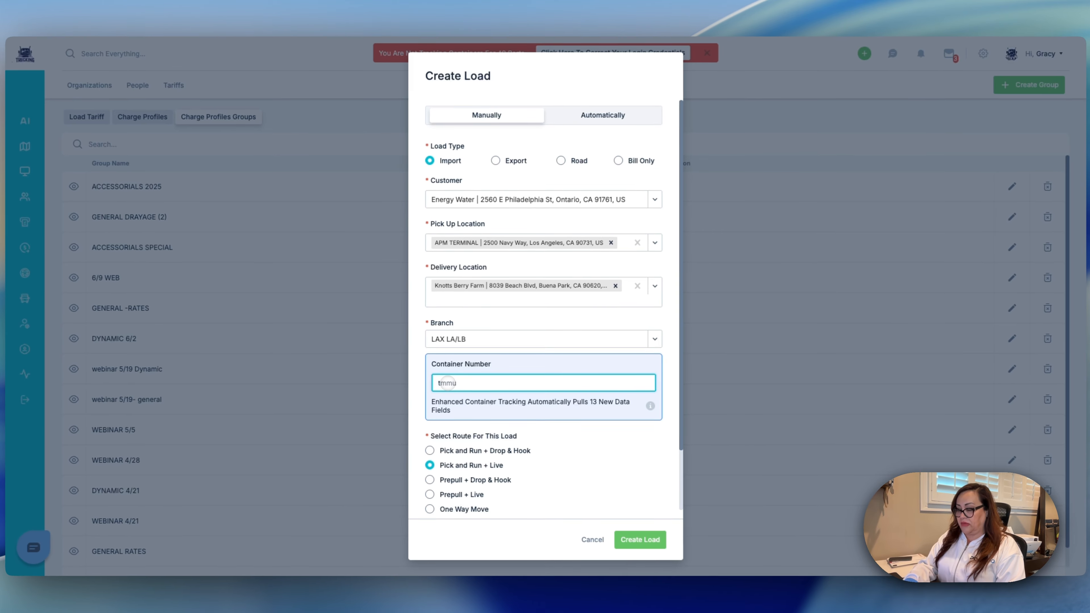
pyautogui.press('BackSpace')
pyautogui.press('BackSpace')
pyautogui.press('BackSpace')
pyautogui.press('BackSpace')
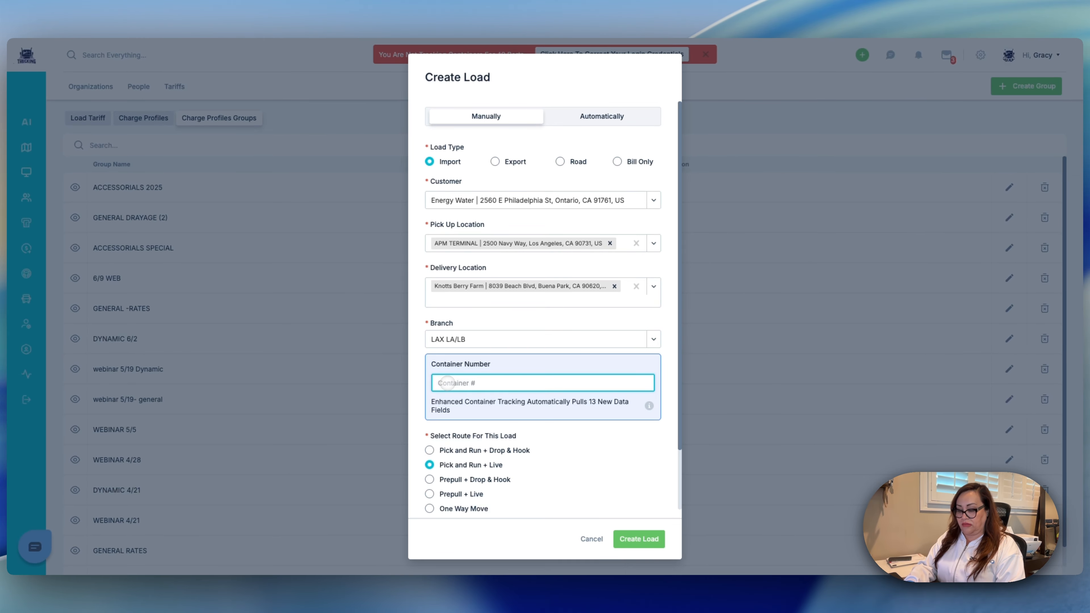
pyautogui.write('TMMU541263')
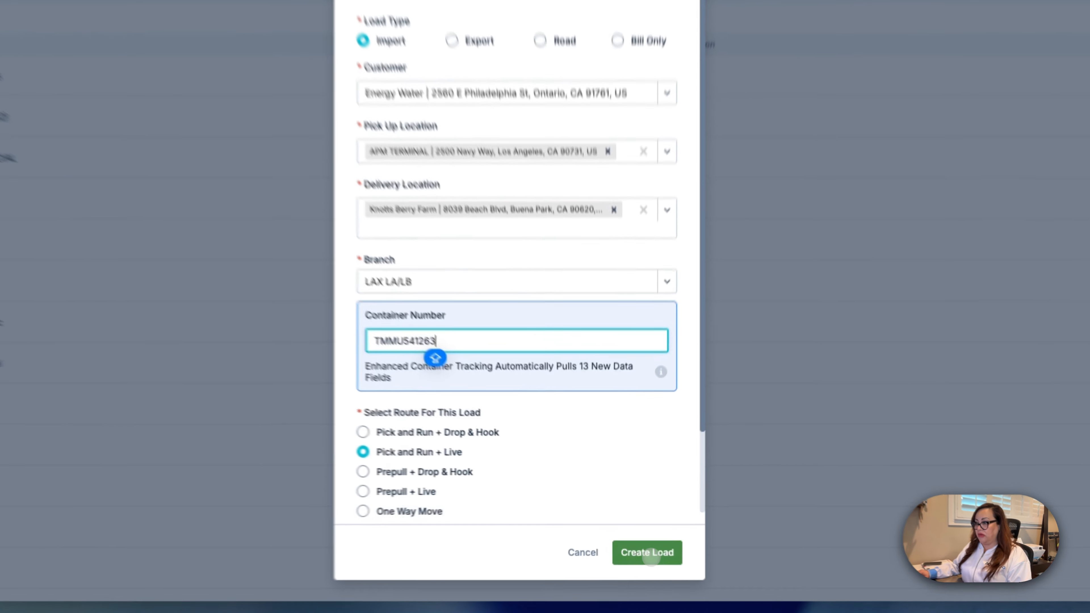
pyautogui.click(643, 542)
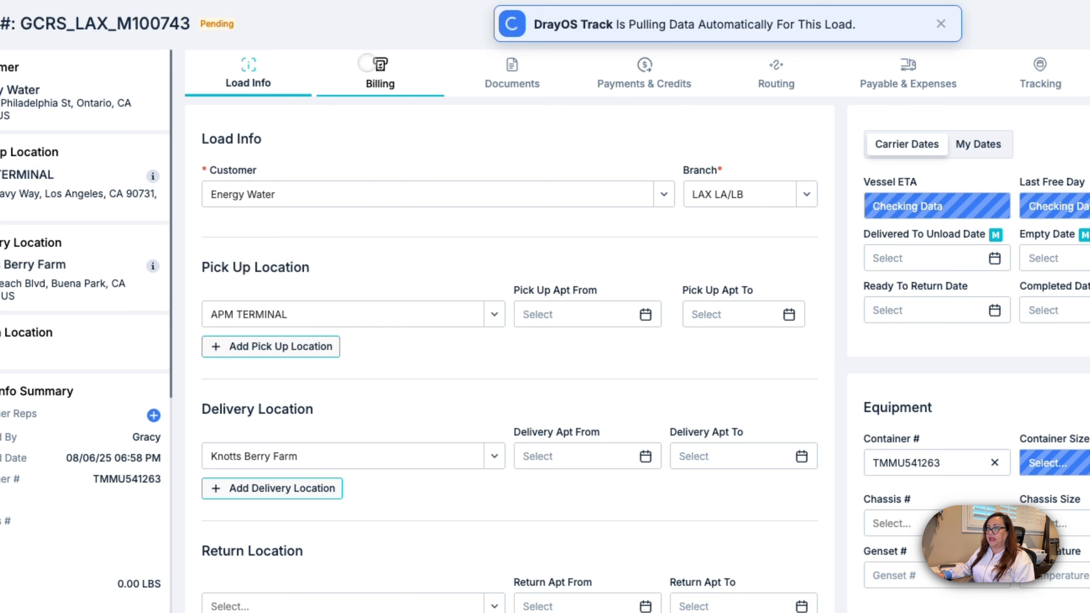
# Step: Examine the new load's billing charges and its applied GENERAL (ALL CUSTOMERS) tariff, leaving the tariff unsaved and closing the load
pyautogui.click(358, 56)
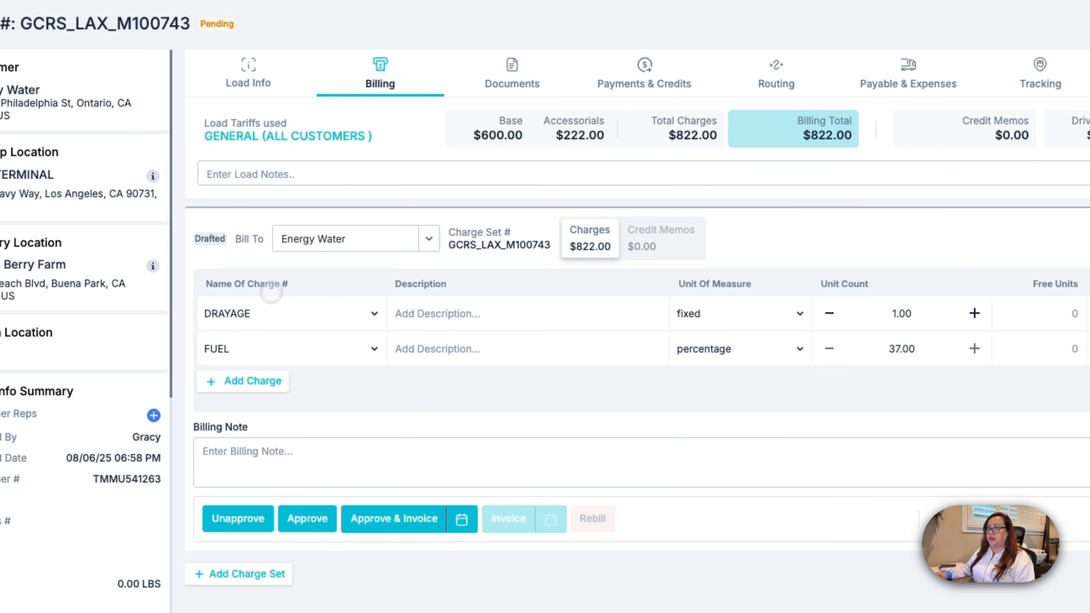
pyautogui.click(224, 136)
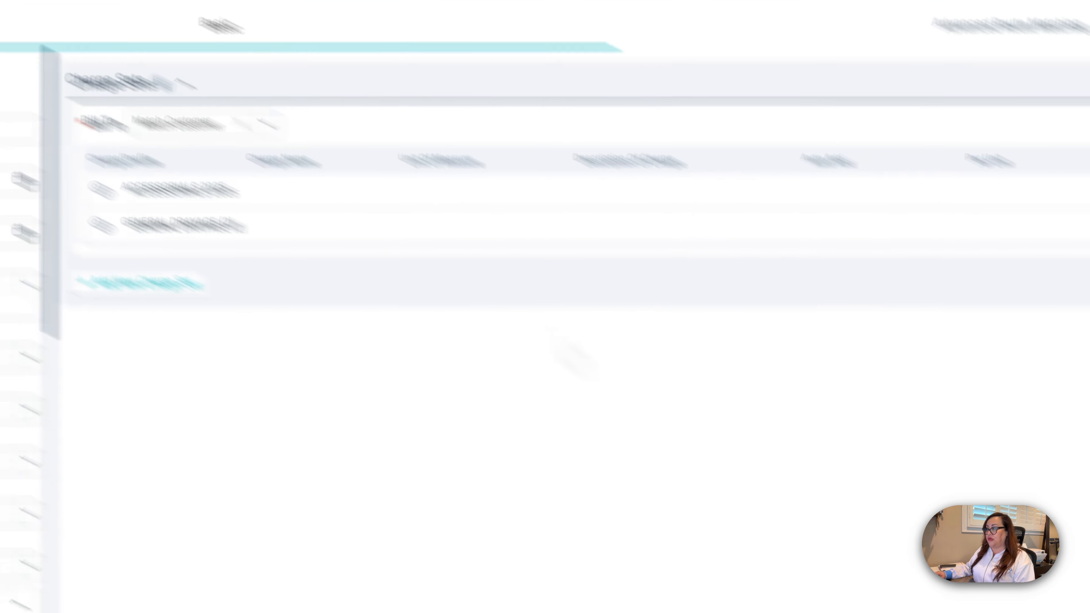
pyautogui.click(903, 551)
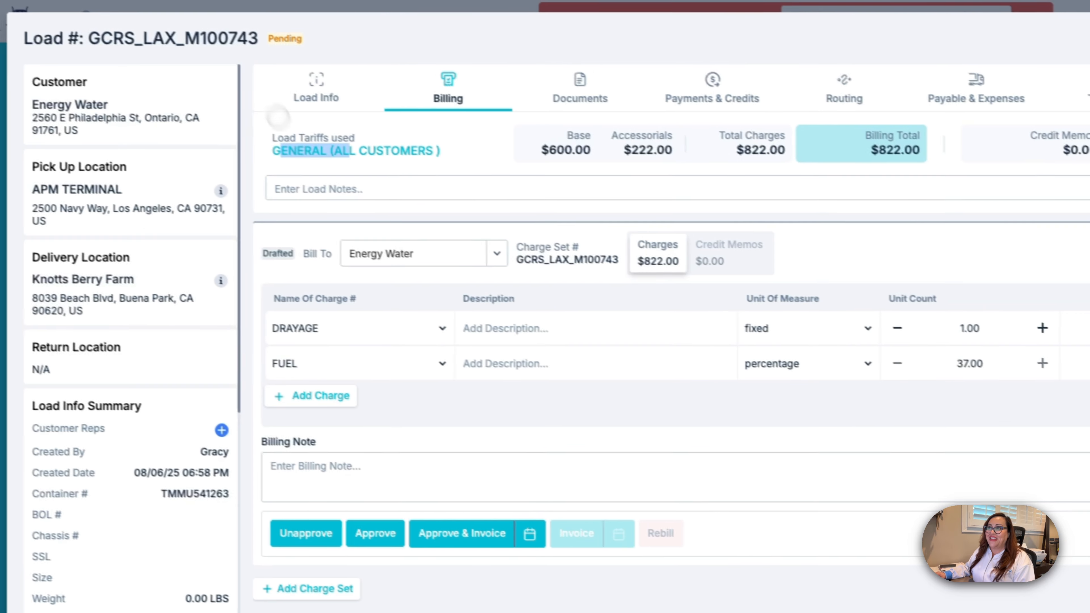
pyautogui.click(300, 151)
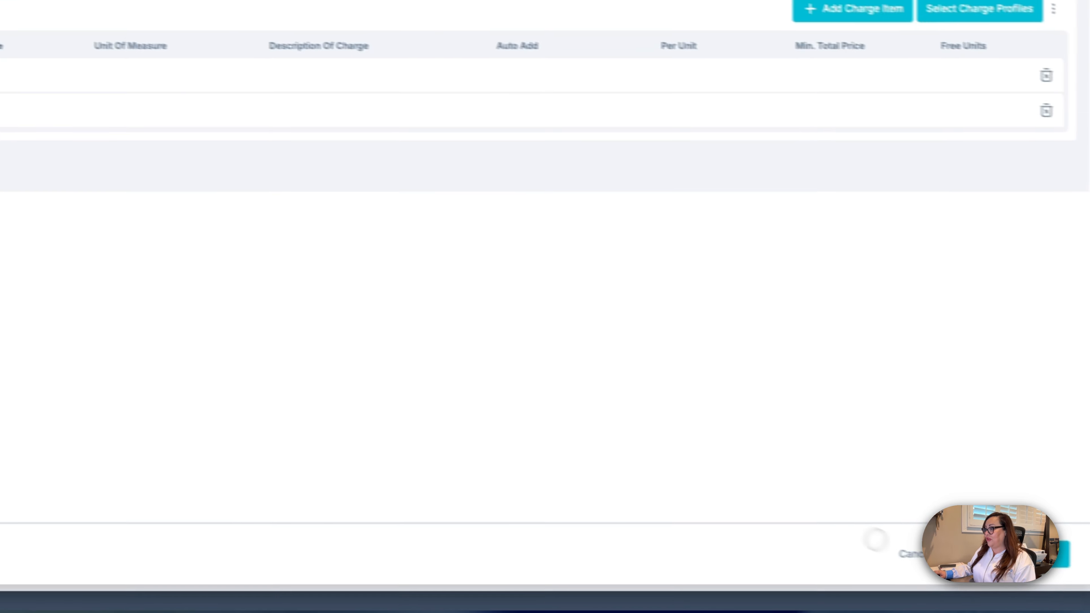
pyautogui.click(901, 553)
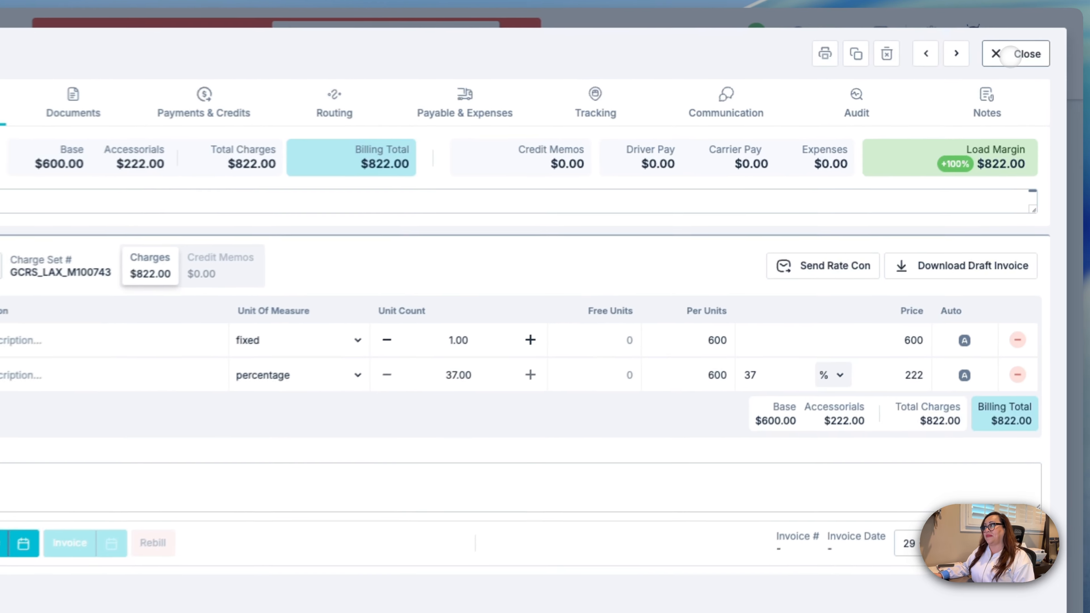
pyautogui.click(1011, 55)
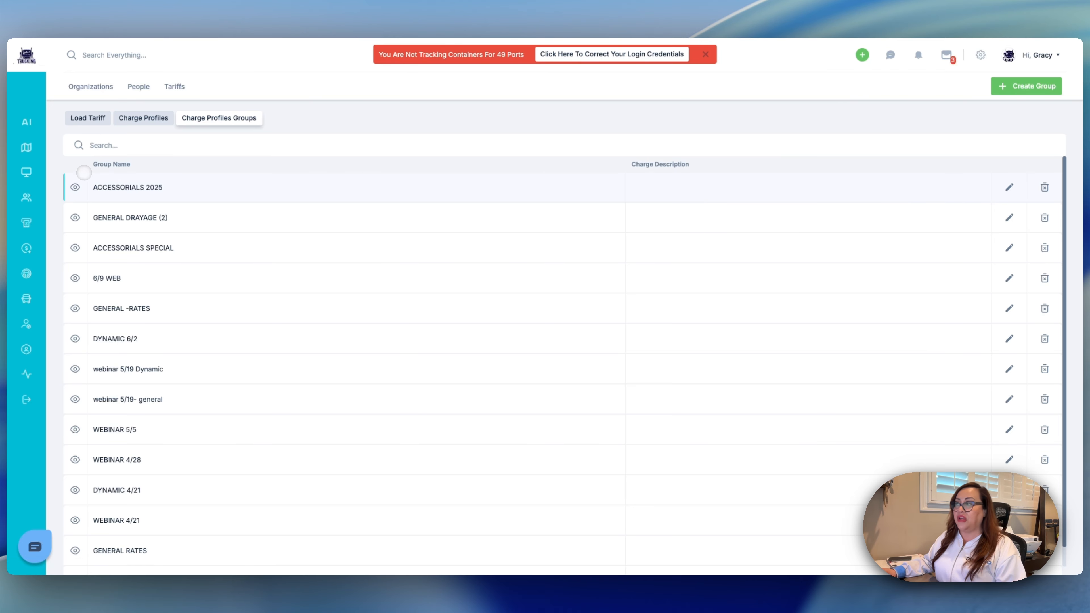
# Step: Clone the KNOTTS load tariff and name the copy SANTA FE SPRINGS WATER
pyautogui.click(80, 122)
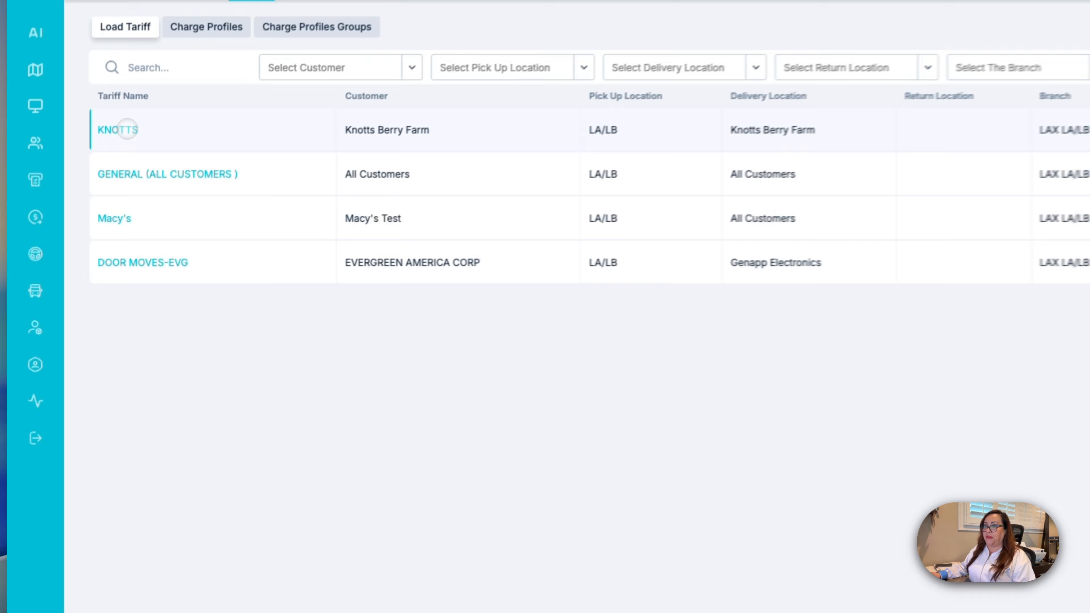
pyautogui.click(88, 188)
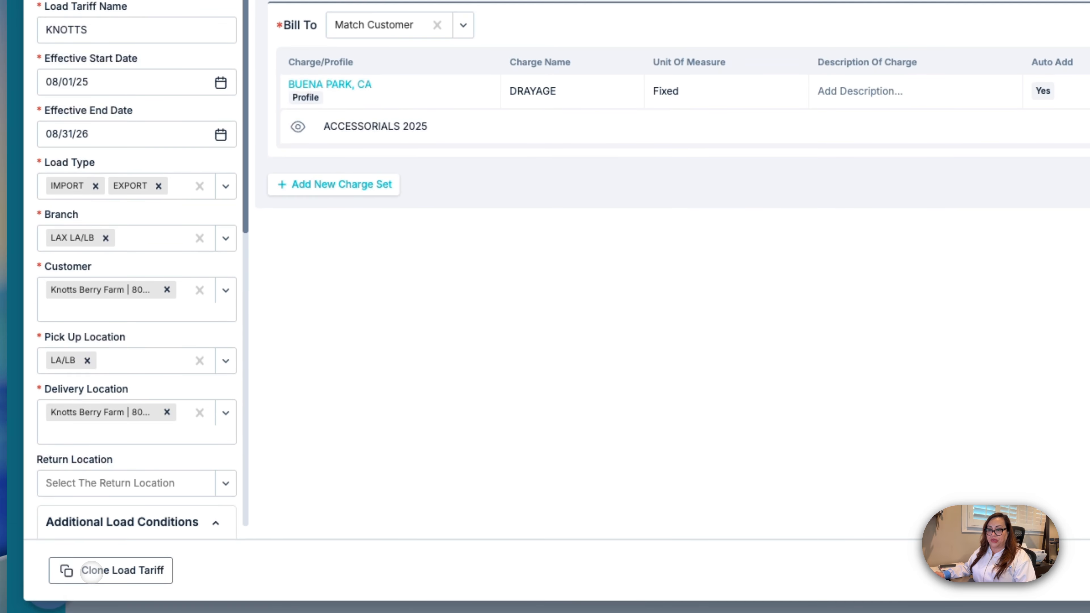
pyautogui.click(91, 572)
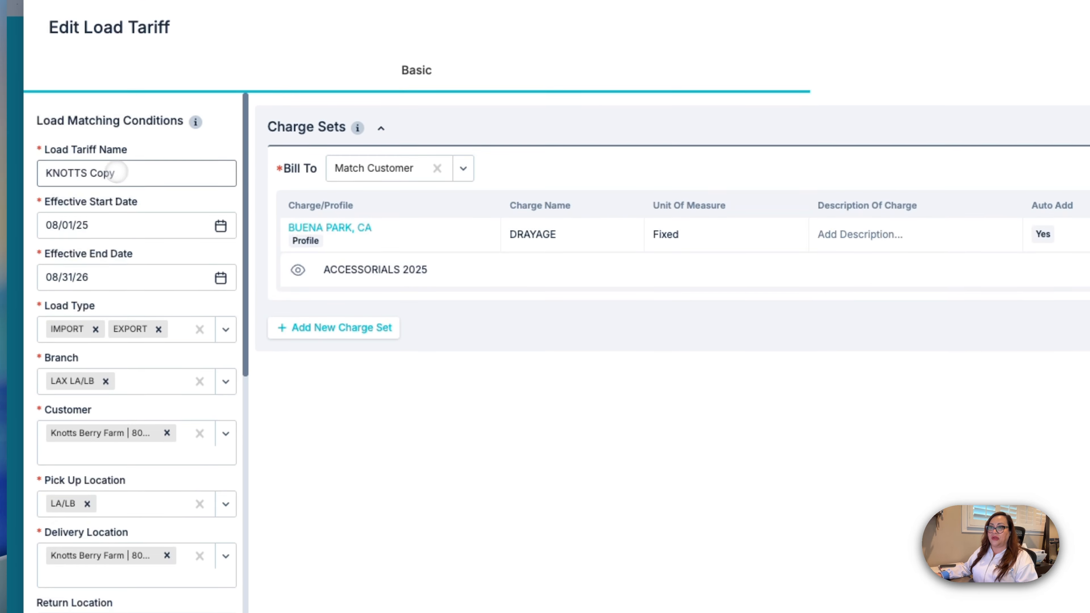
pyautogui.click(124, 32)
pyautogui.moveTo(124, 175); pyautogui.dragTo(39, 178)
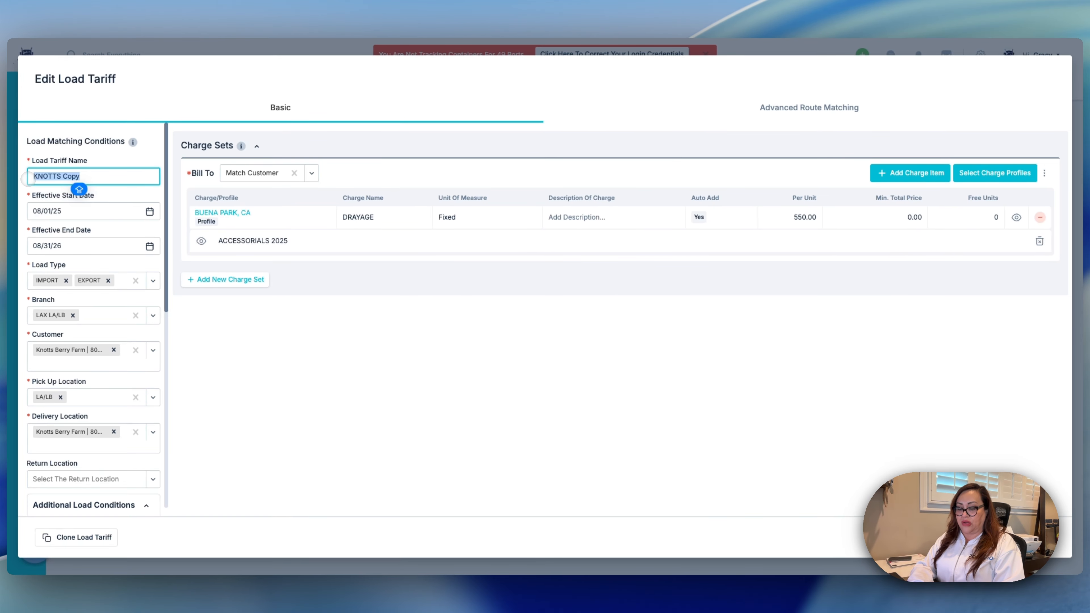
pyautogui.write('SANTA FE SPRINGS WATER')
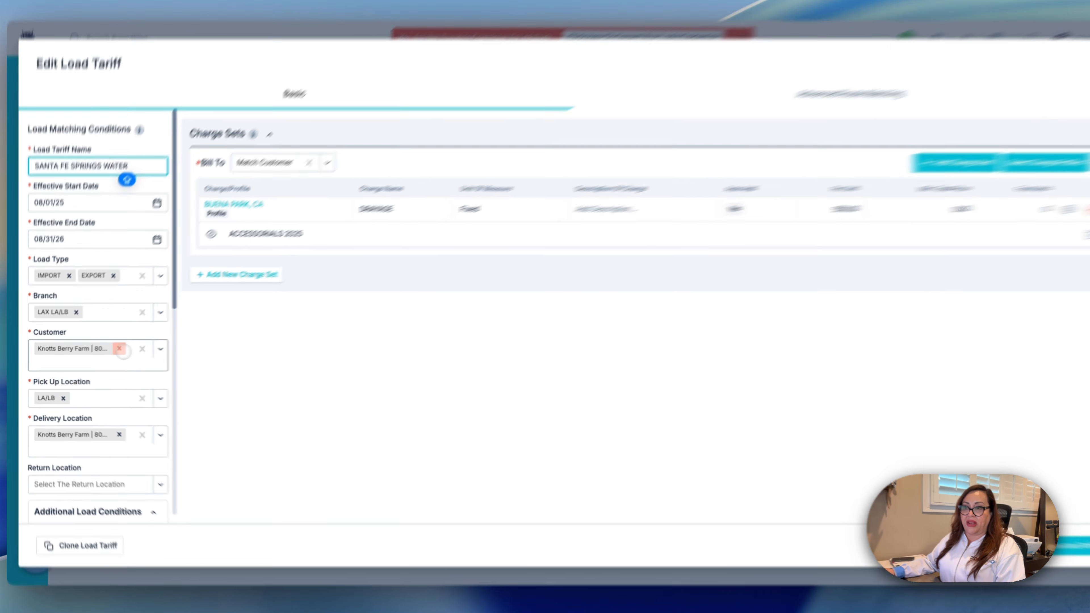
# Step: Replace the Knotts Berry Farm customer on the cloned tariff with Energy Water
pyautogui.click(113, 350)
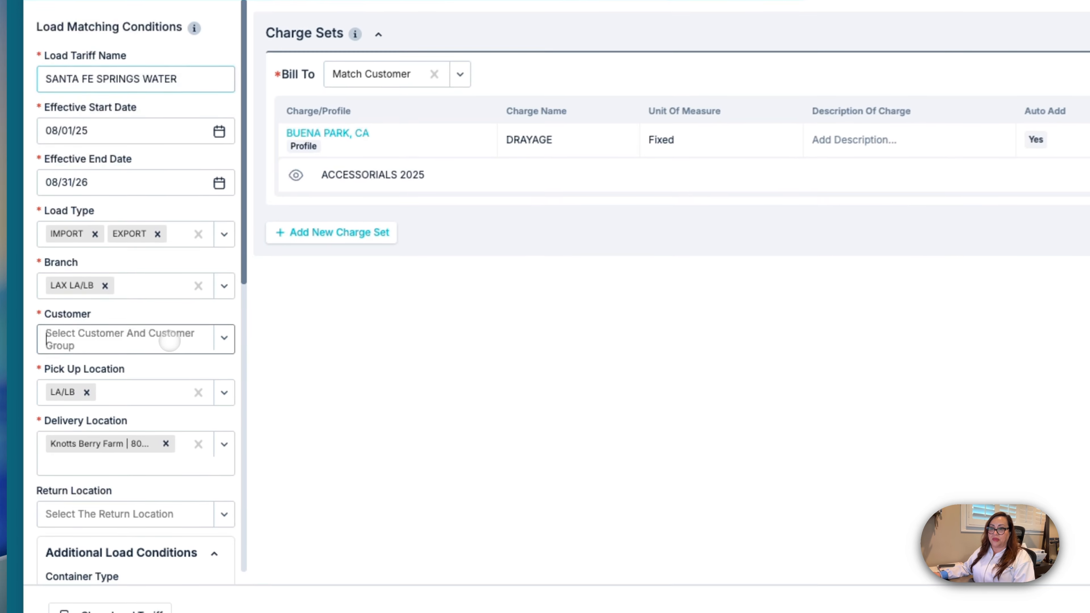
pyautogui.write('SA')
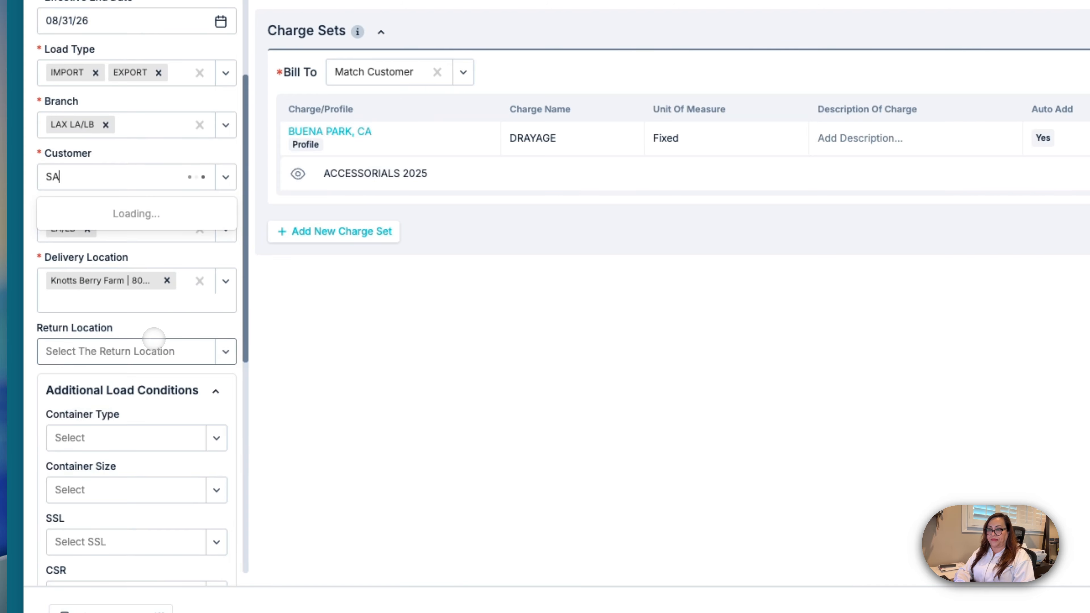
pyautogui.write('NTA FG')
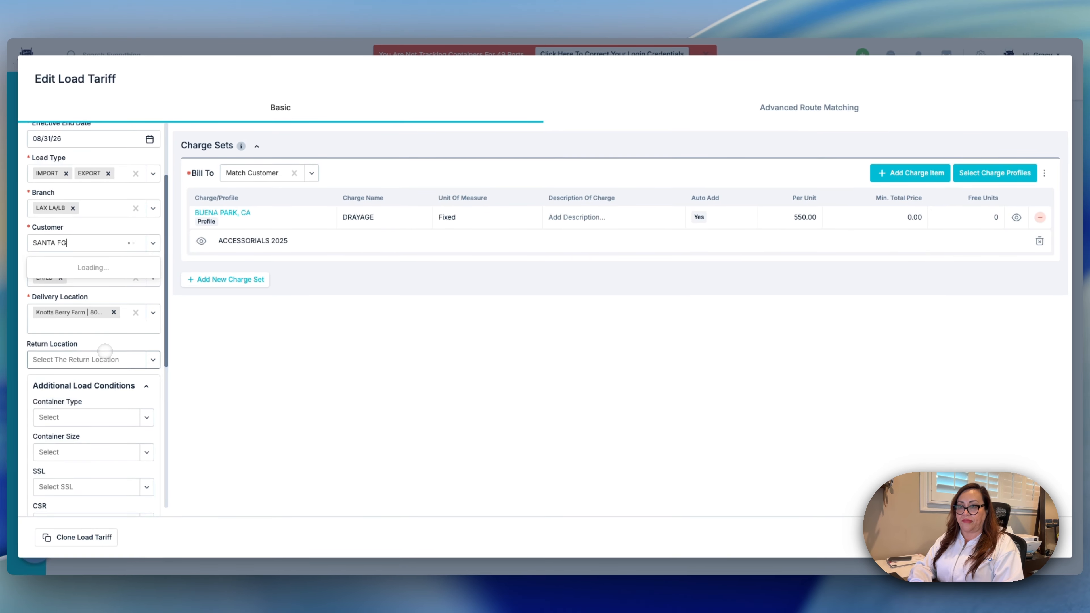
pyautogui.press('BackSpace')
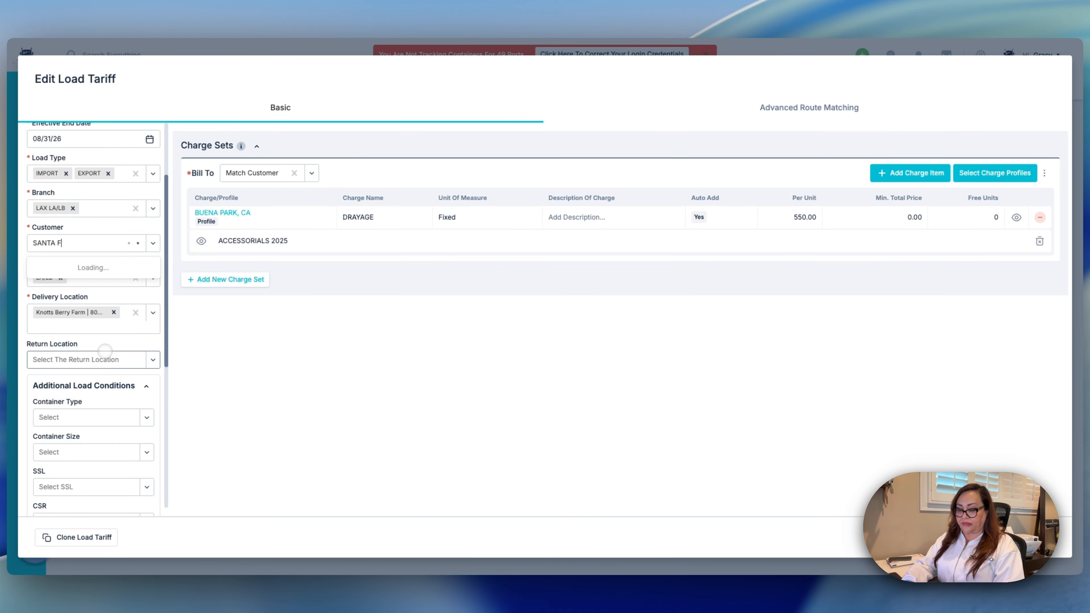
pyautogui.write('E SPRINGS')
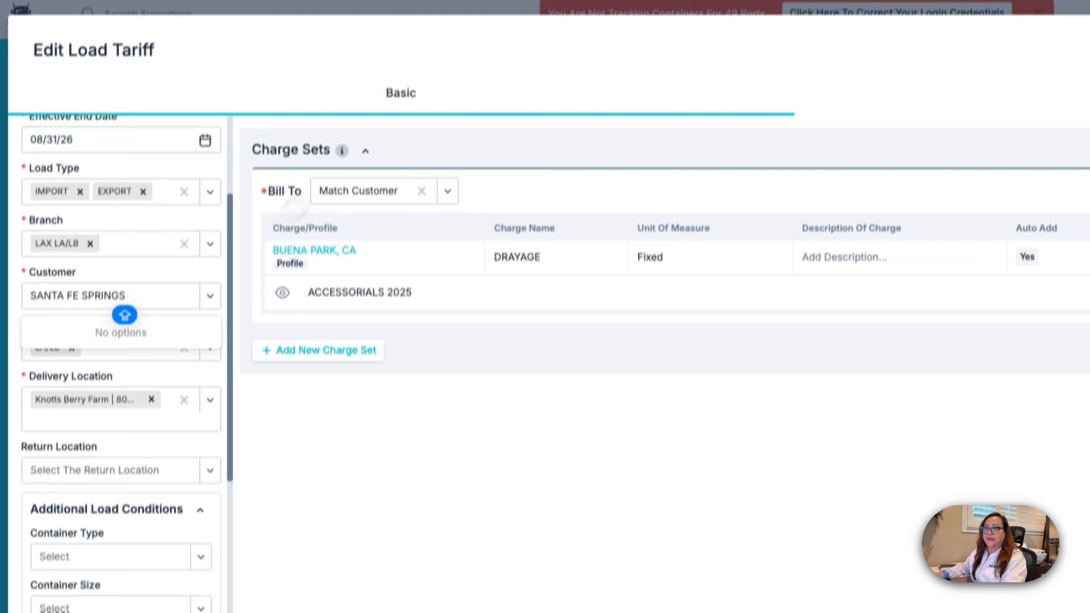
pyautogui.click(124, 242)
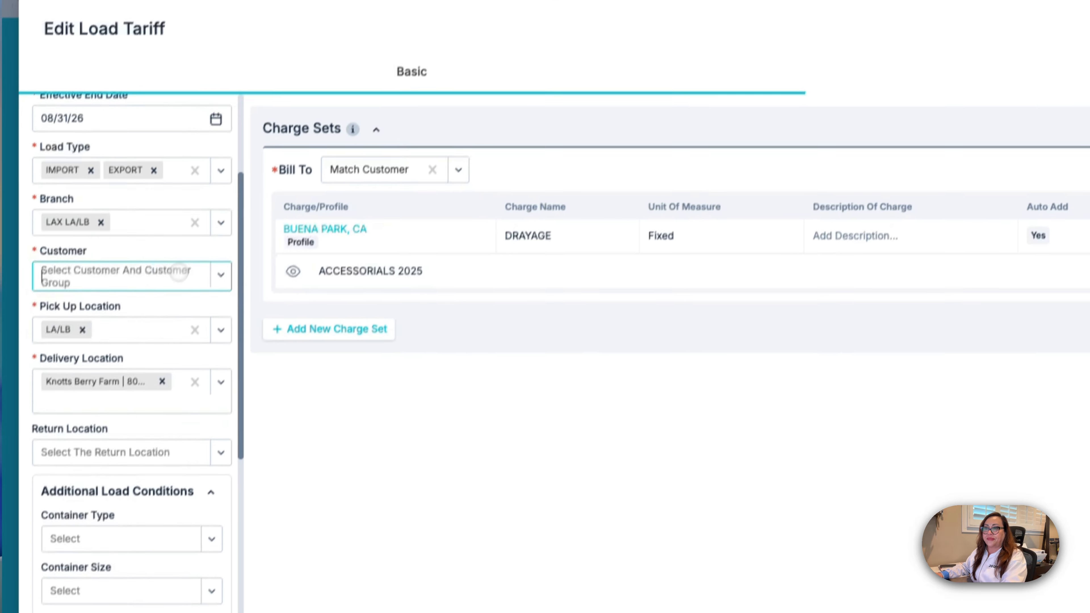
pyautogui.write('ENE')
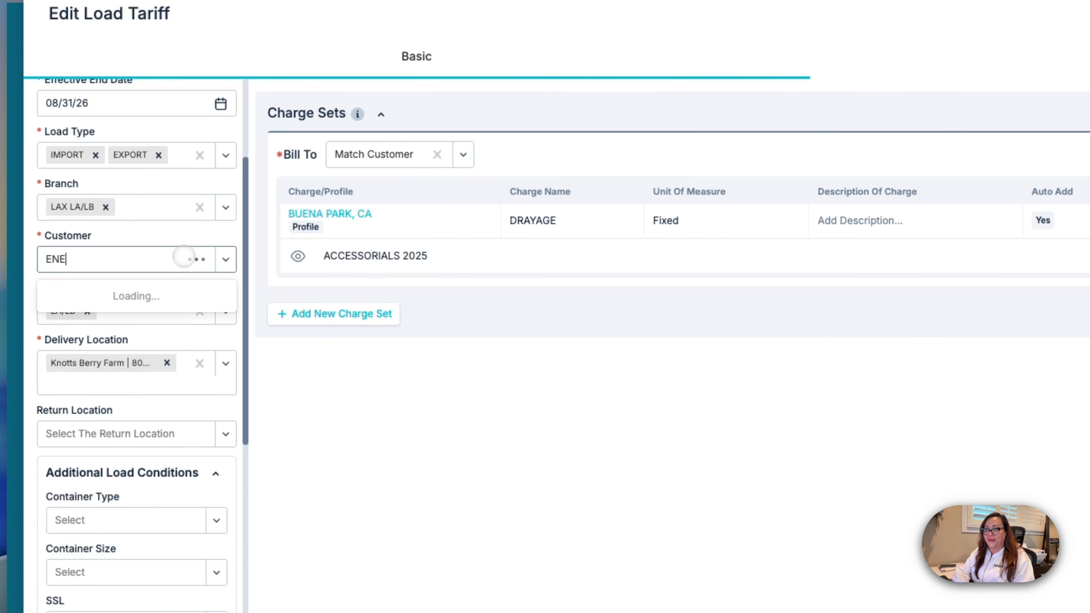
pyautogui.write('RG')
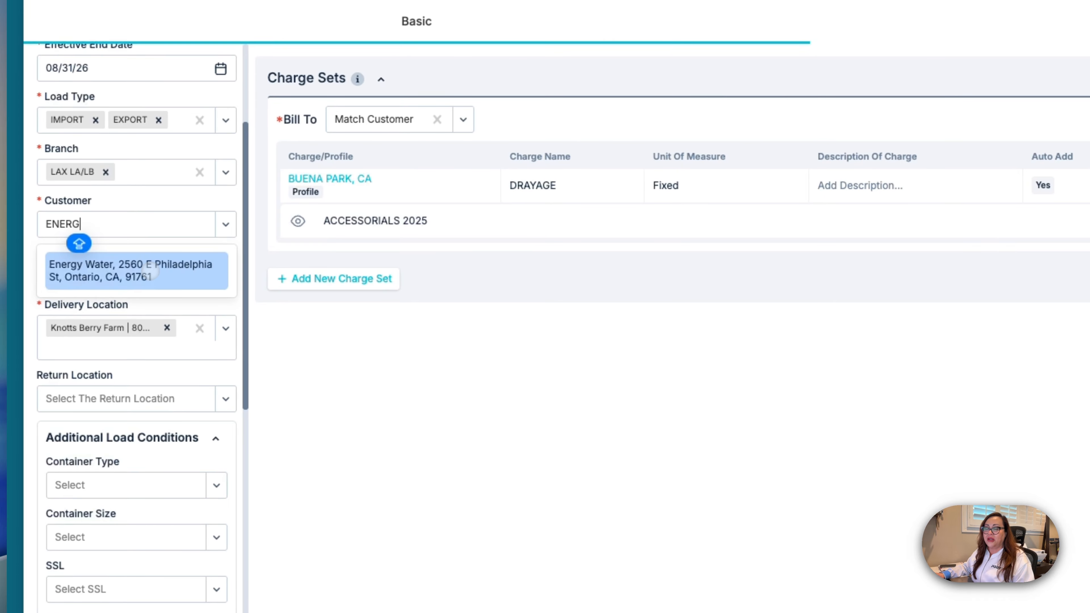
pyautogui.click(102, 274)
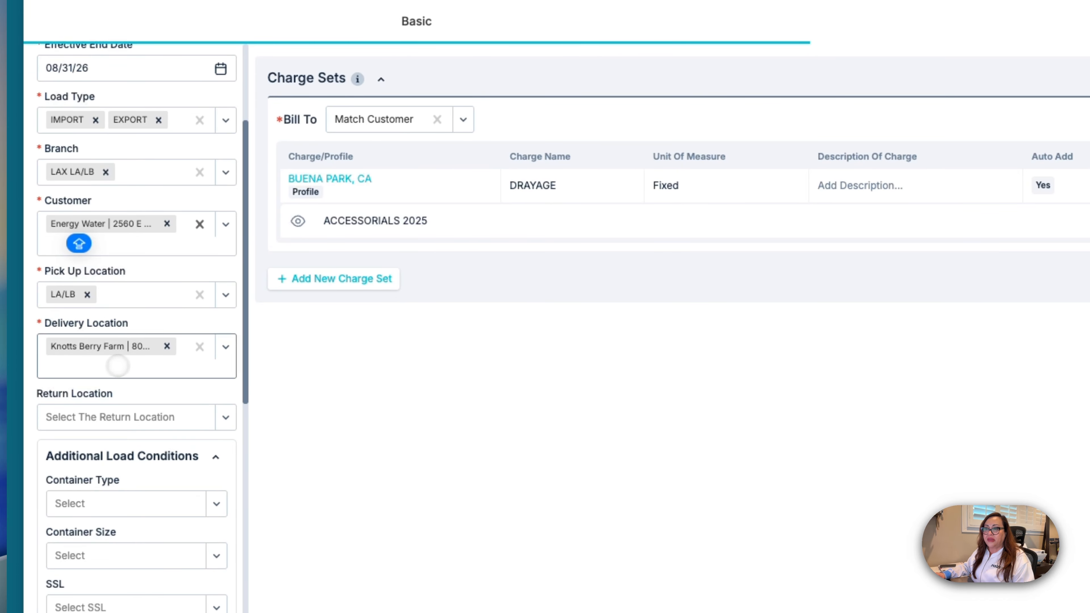
# Step: Replace the tariff's Knotts Berry Farm delivery location with the city Santa Fe Springs, CA
pyautogui.click(167, 347)
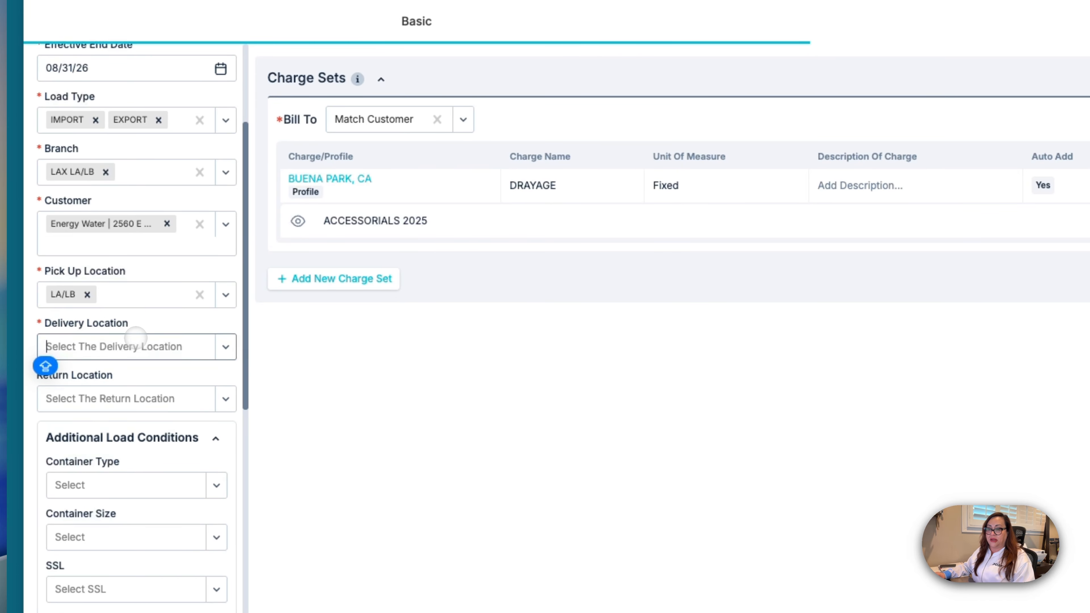
pyautogui.write('S')
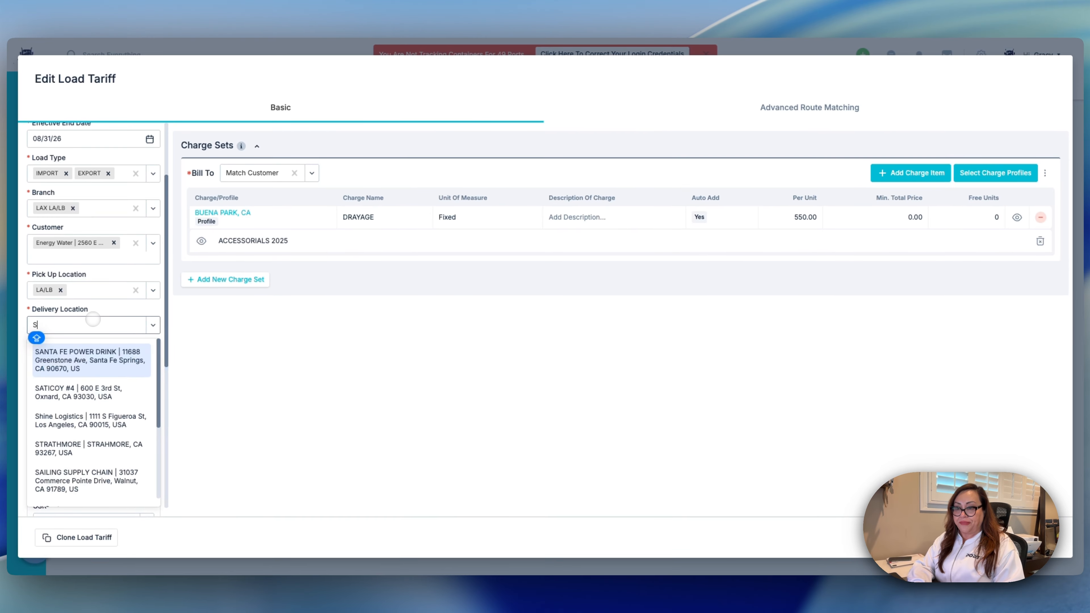
pyautogui.write('ANTA FE SPRING')
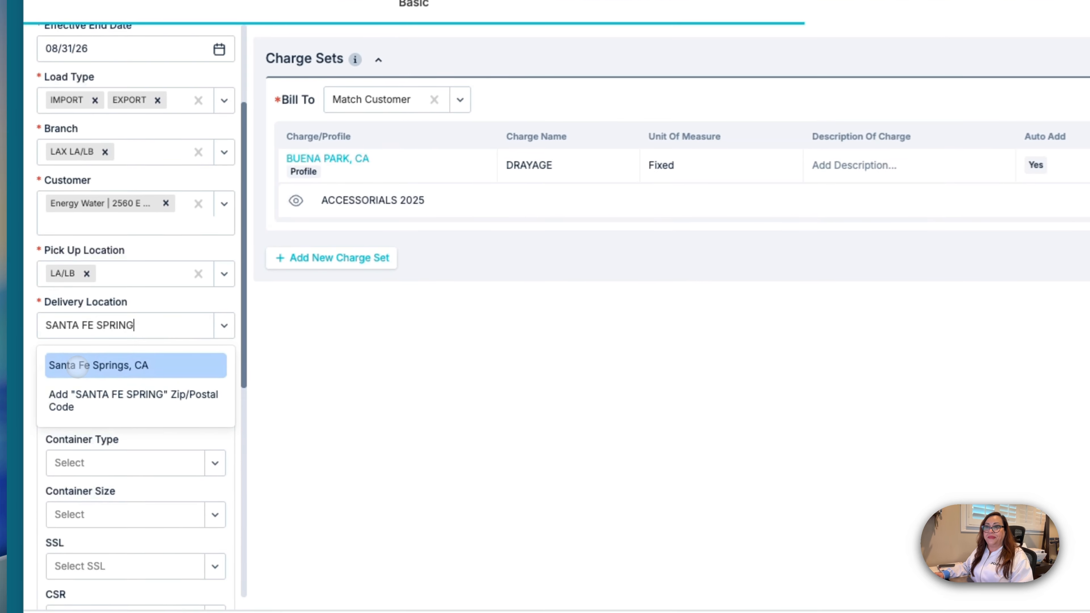
pyautogui.click(54, 352)
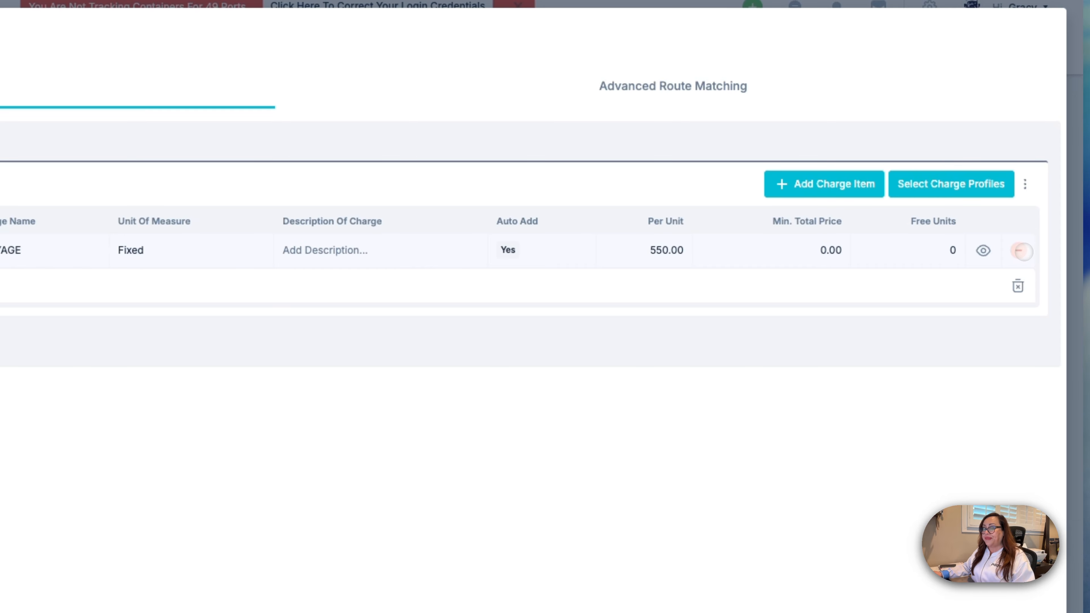
# Step: Remove the existing 550.00 drayage charge from the cloned tariff and start a new charge profile named SANTA FE RATE
pyautogui.click(1020, 250)
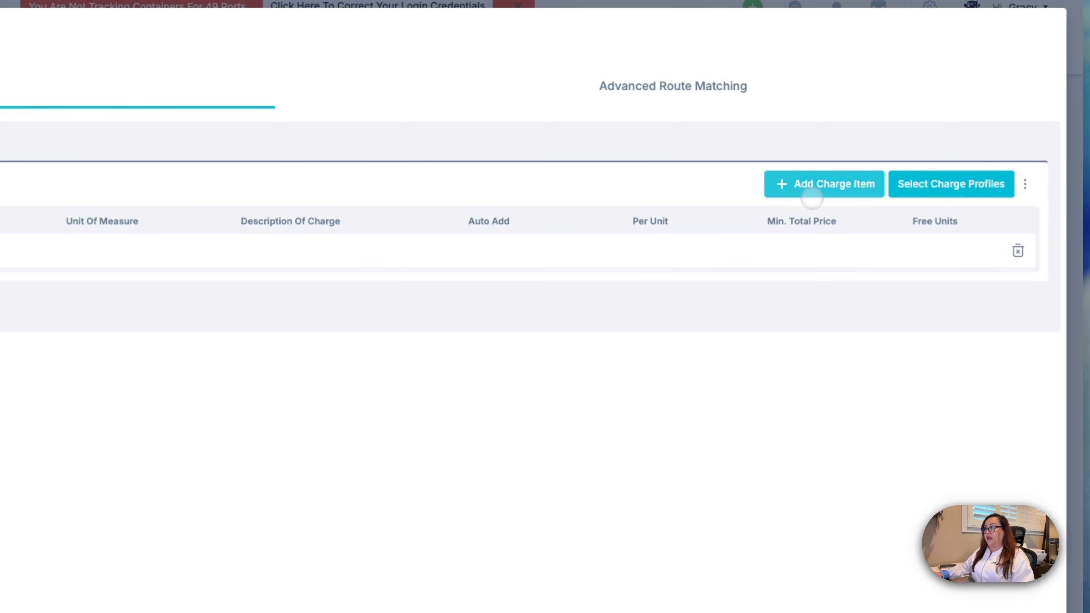
pyautogui.click(816, 192)
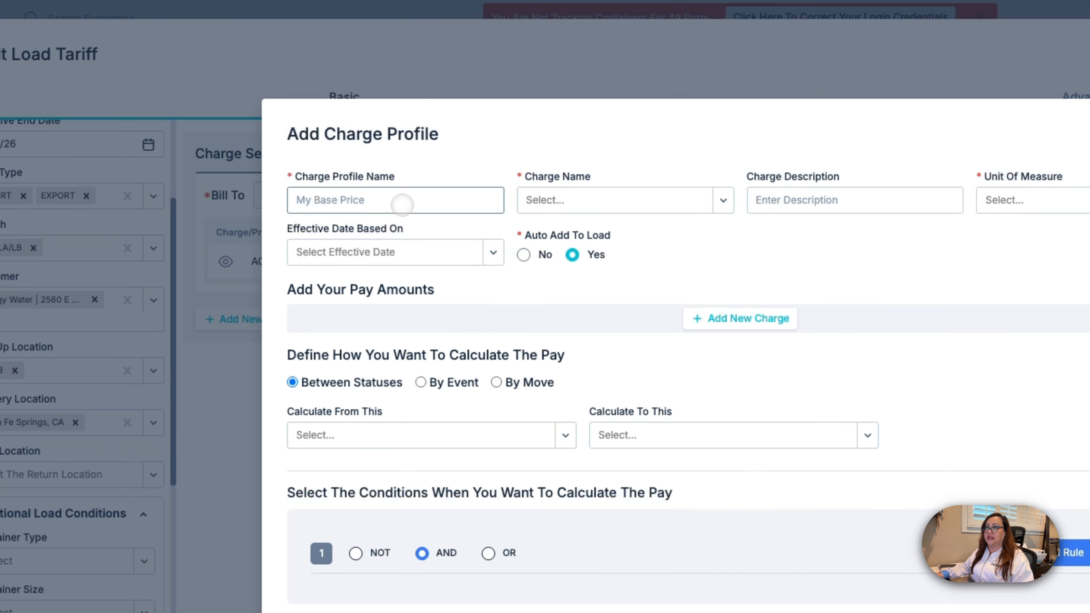
pyautogui.click(402, 203)
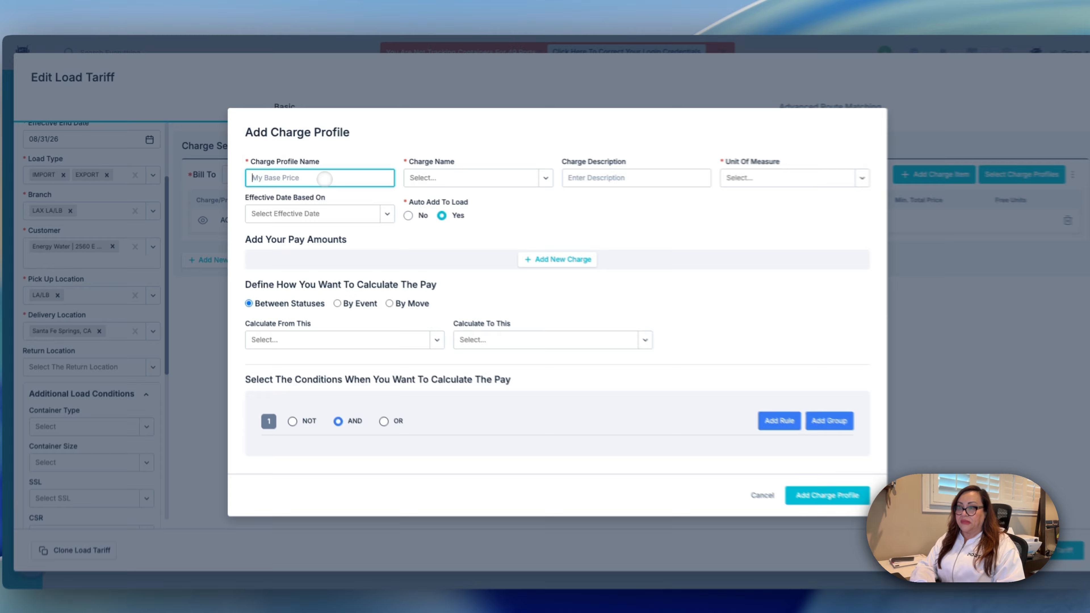
pyautogui.write('S')
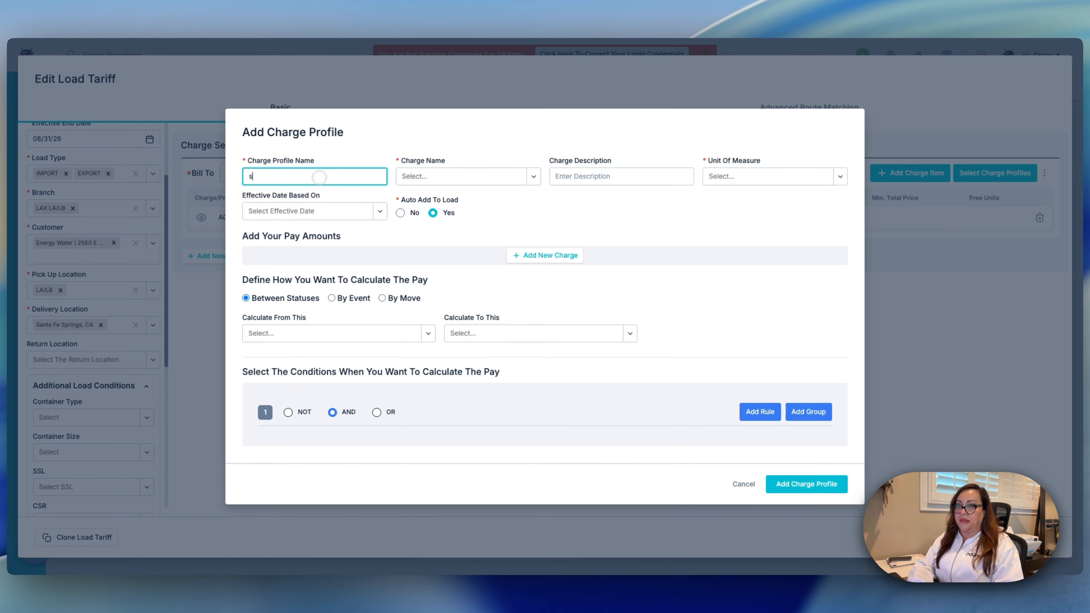
pyautogui.press('BackSpace')
pyautogui.write('S')
pyautogui.press('BackSpace')
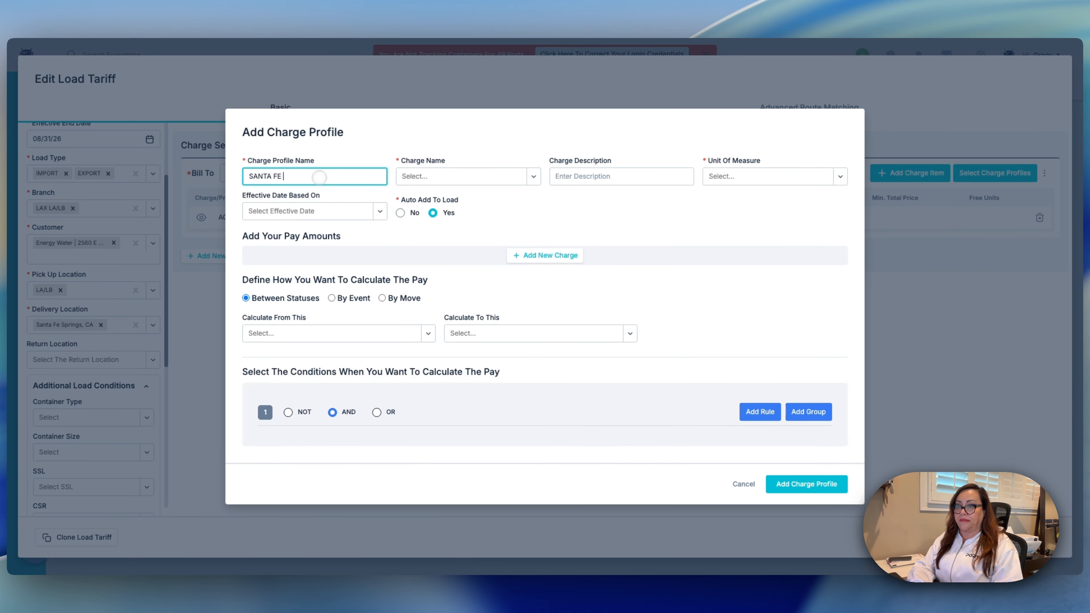
pyautogui.write('TE')
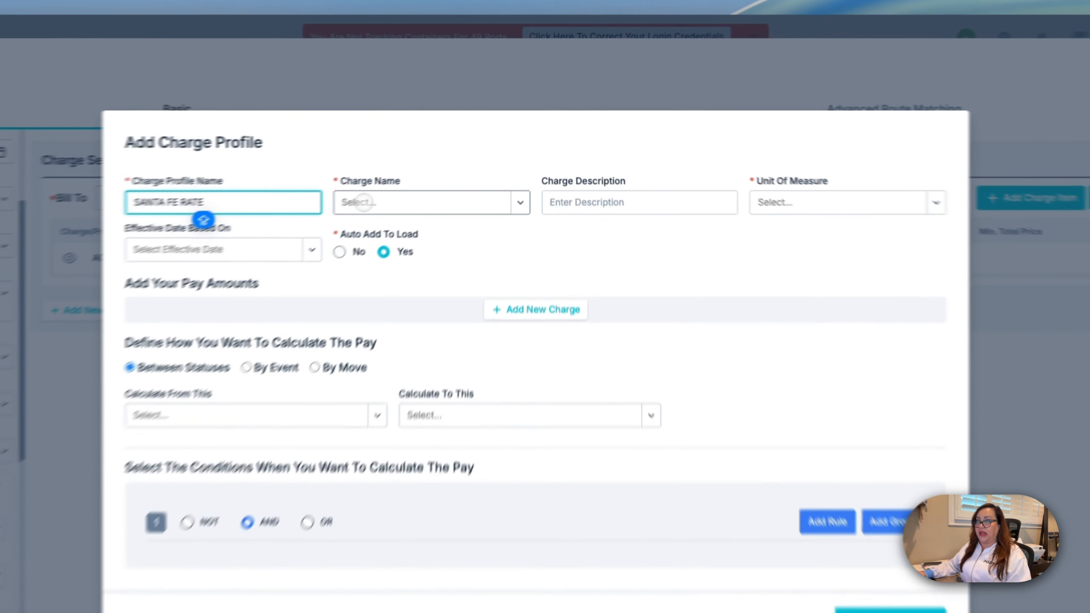
# Step: Set the new charge profile's charge name to DRAYAGE, unit of measure to Fixed and pay amount to 625.00
pyautogui.click(363, 202)
pyautogui.click(343, 250)
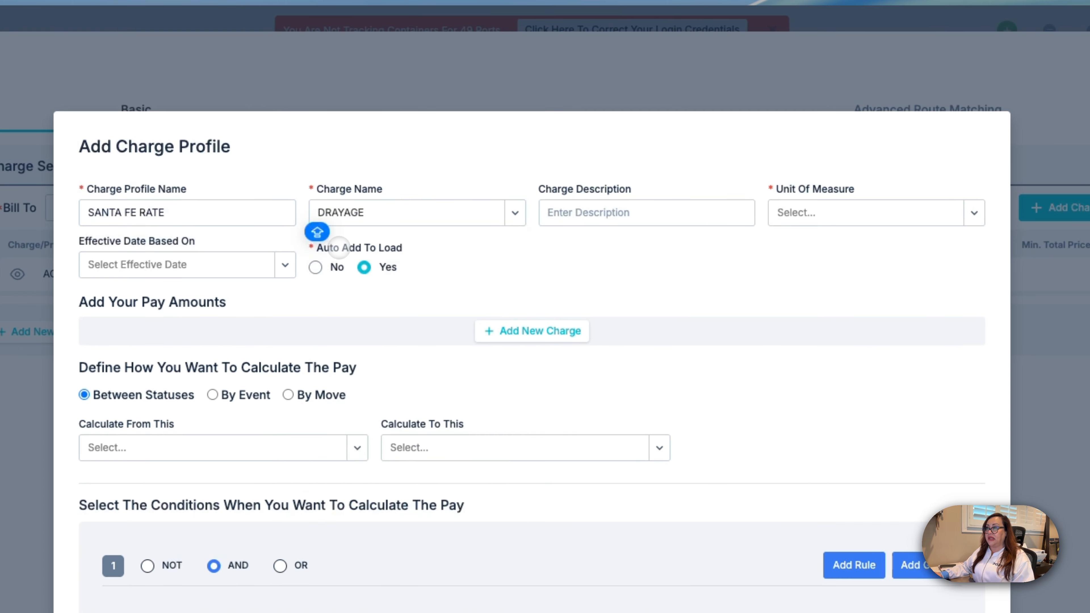
pyautogui.click(812, 212)
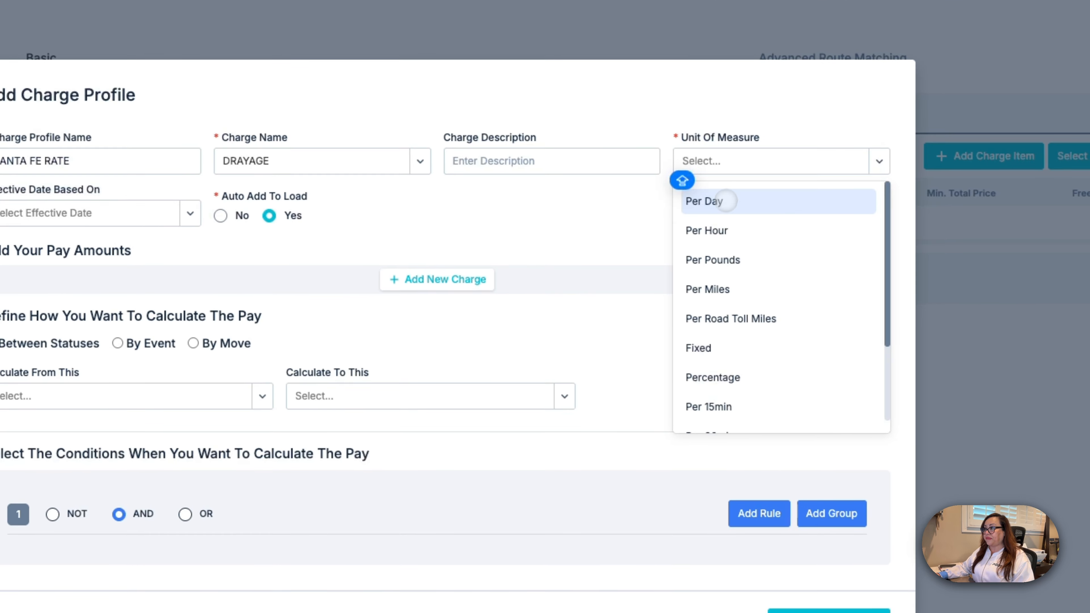
pyautogui.click(696, 348)
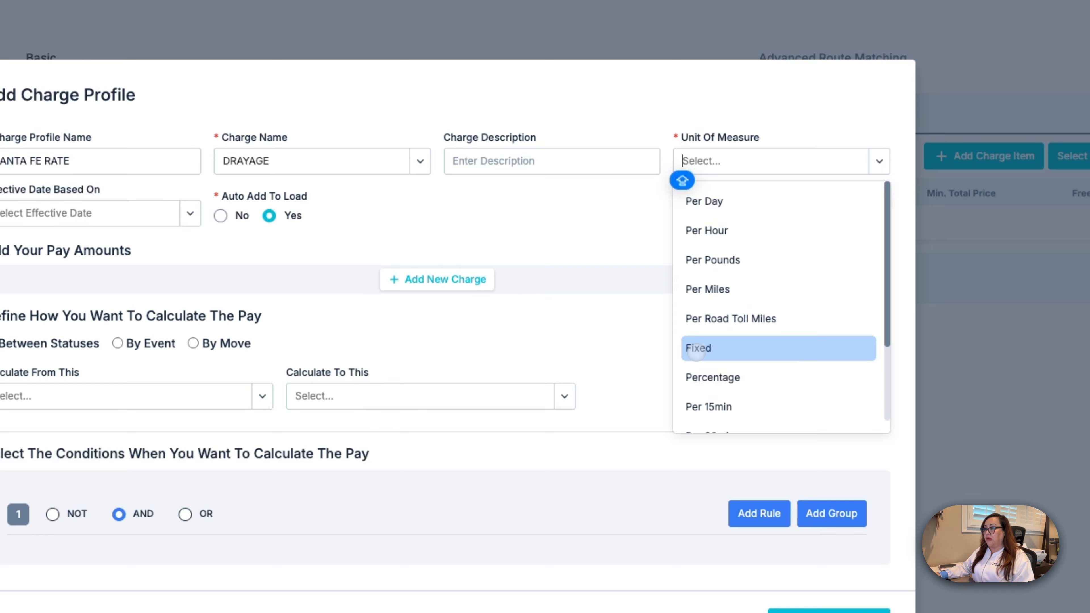
pyautogui.click(443, 313)
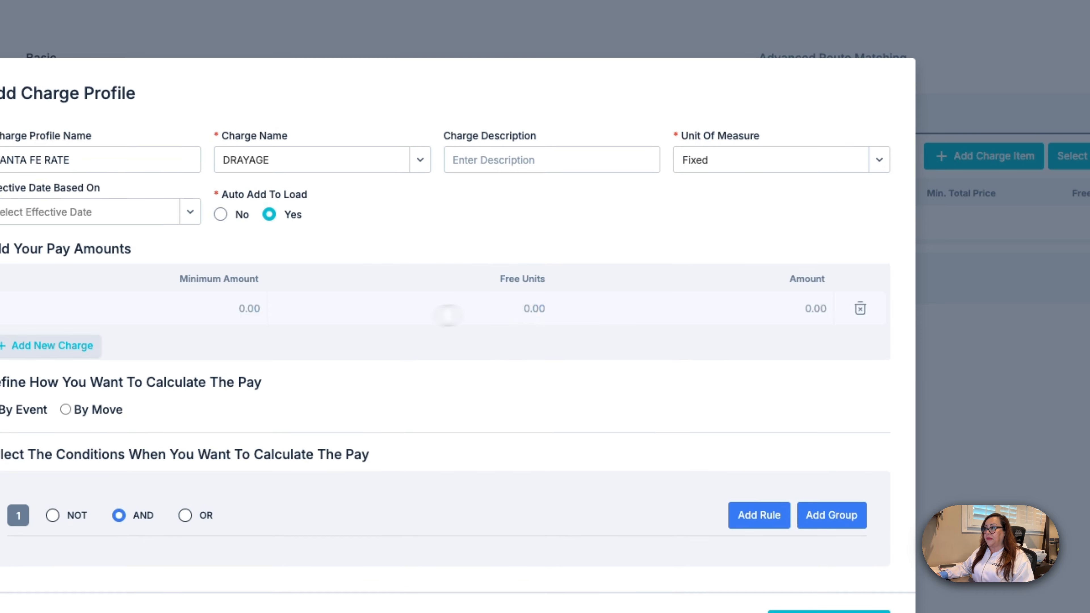
pyautogui.click(767, 306)
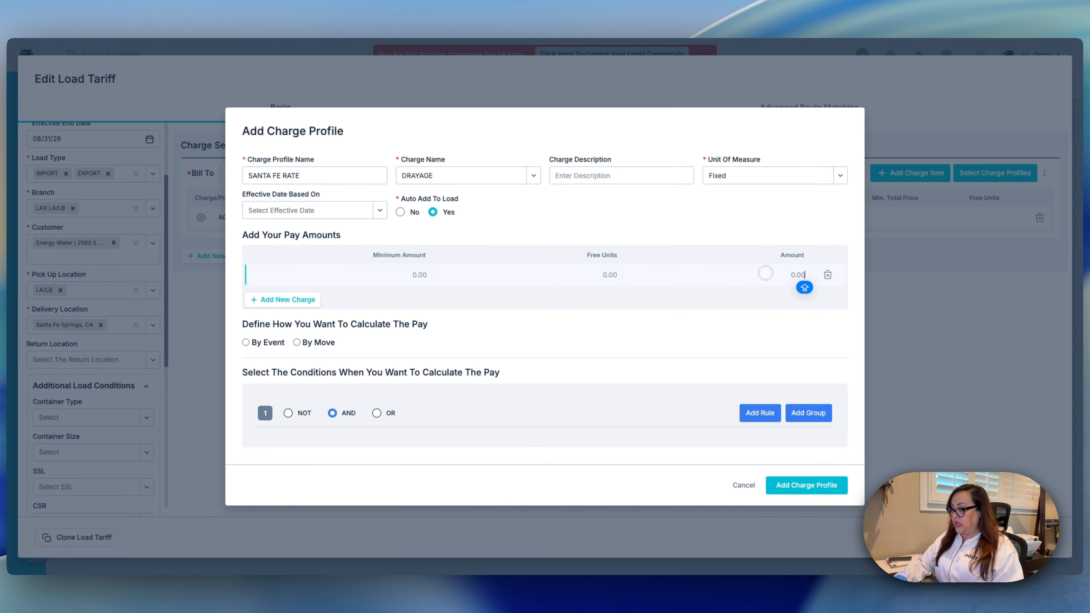
pyautogui.write('6')
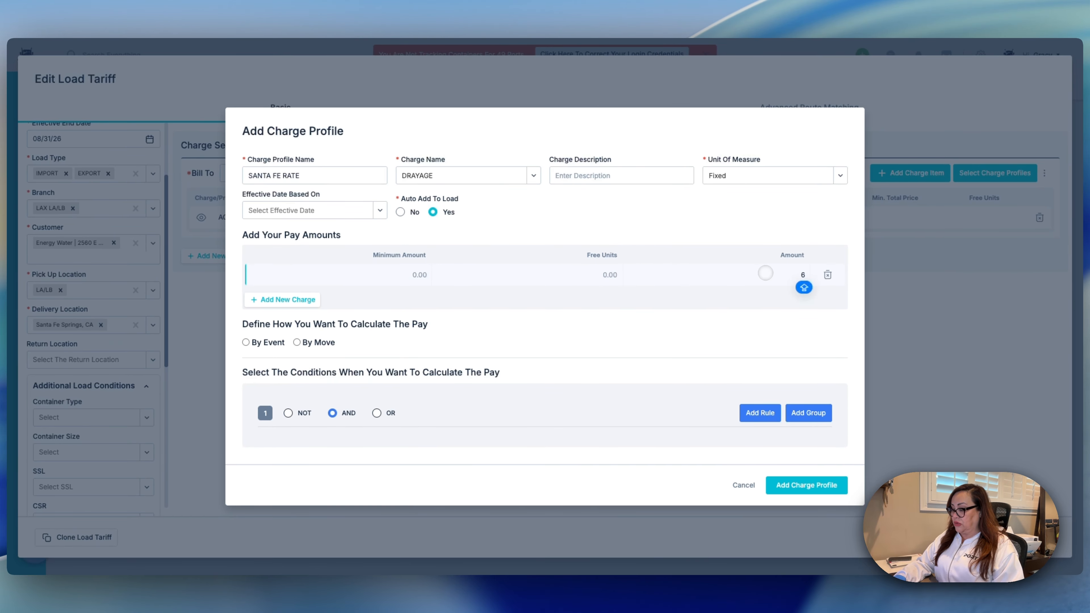
pyautogui.write('25.00')
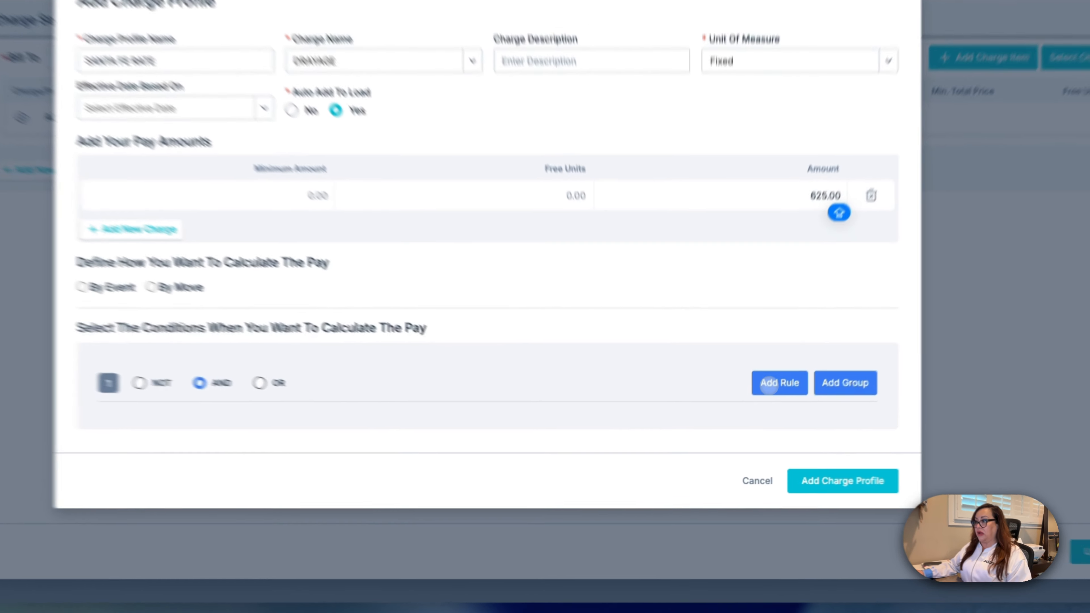
# Step: Add a calculation rule to the charge profile requiring CITY-STATE to be any in Santa Fe Springs, CA
pyautogui.click(759, 413)
pyautogui.click(331, 442)
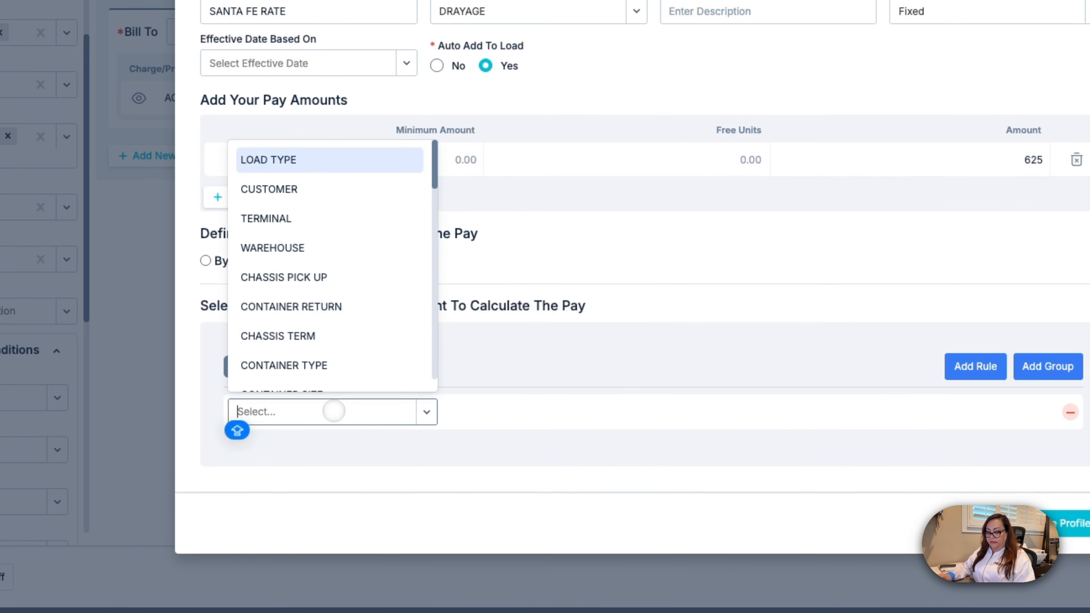
pyautogui.write('CITY')
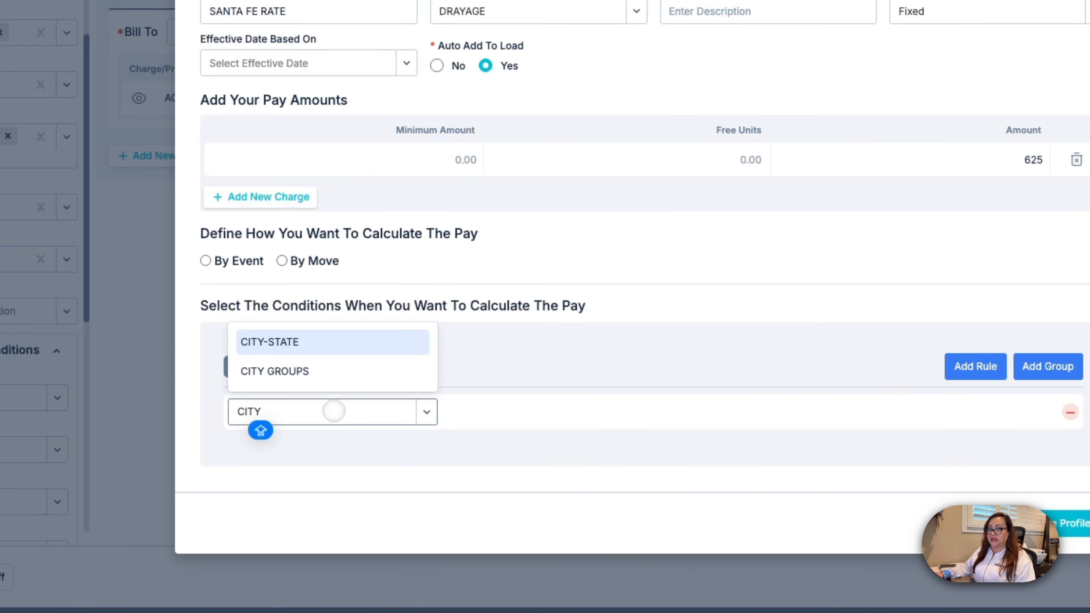
pyautogui.click(305, 341)
pyautogui.click(676, 413)
pyautogui.click(676, 413)
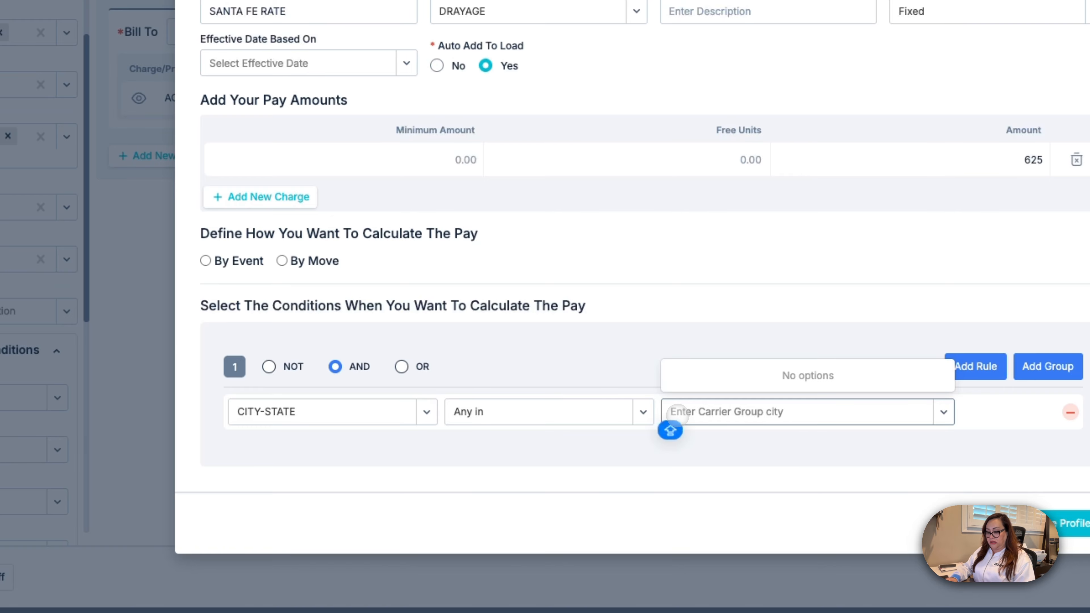
pyautogui.write('SANTA FE SPRINGS')
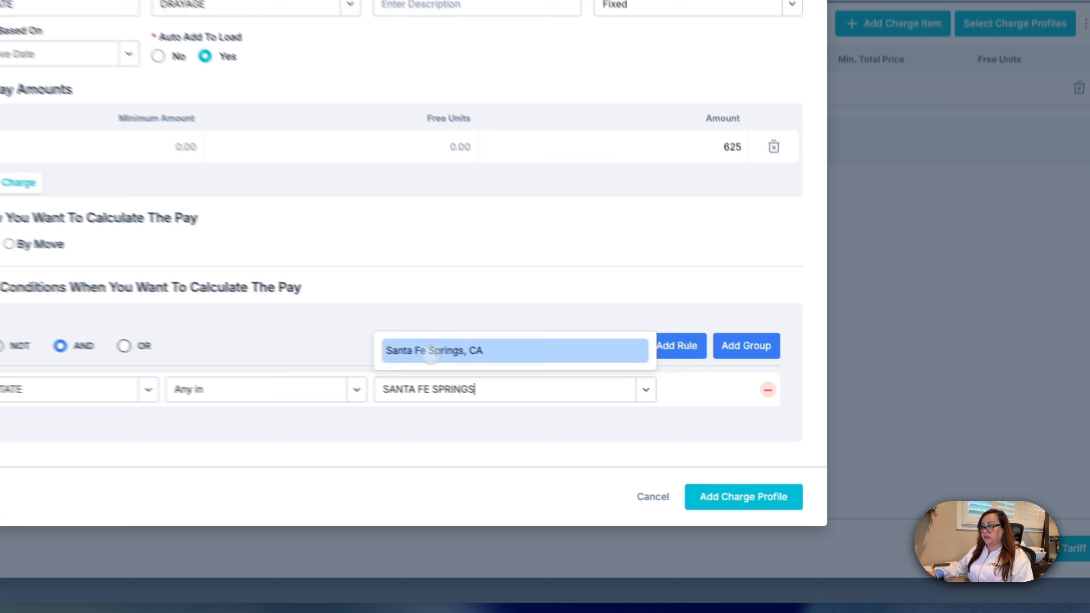
pyautogui.click(430, 352)
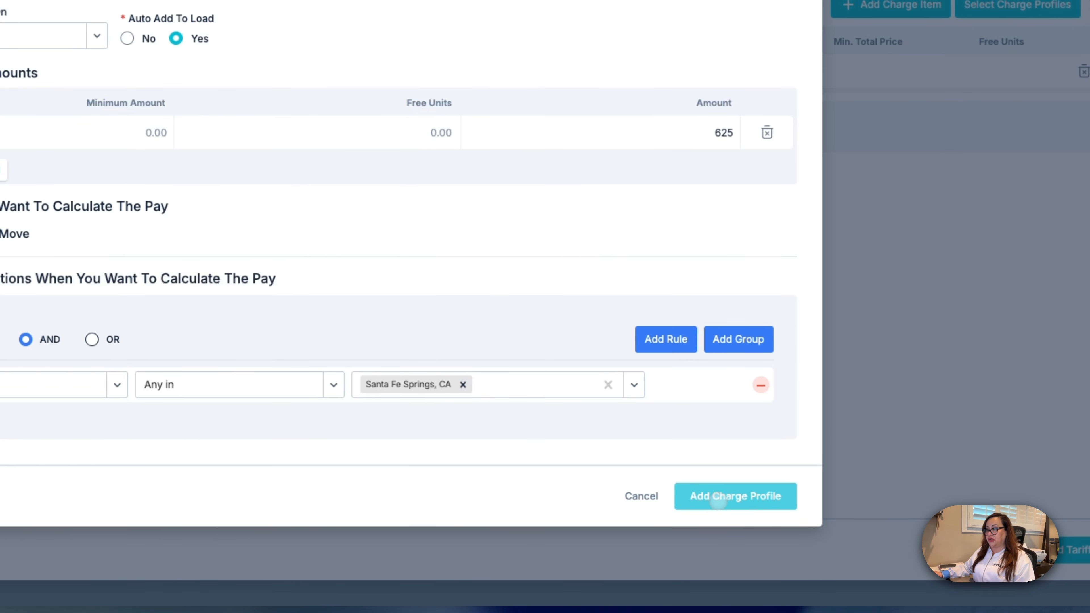
# Step: Add the SANTA FE RATE charge profile to the tariff, then save the tariff and refresh the list
pyautogui.click(717, 498)
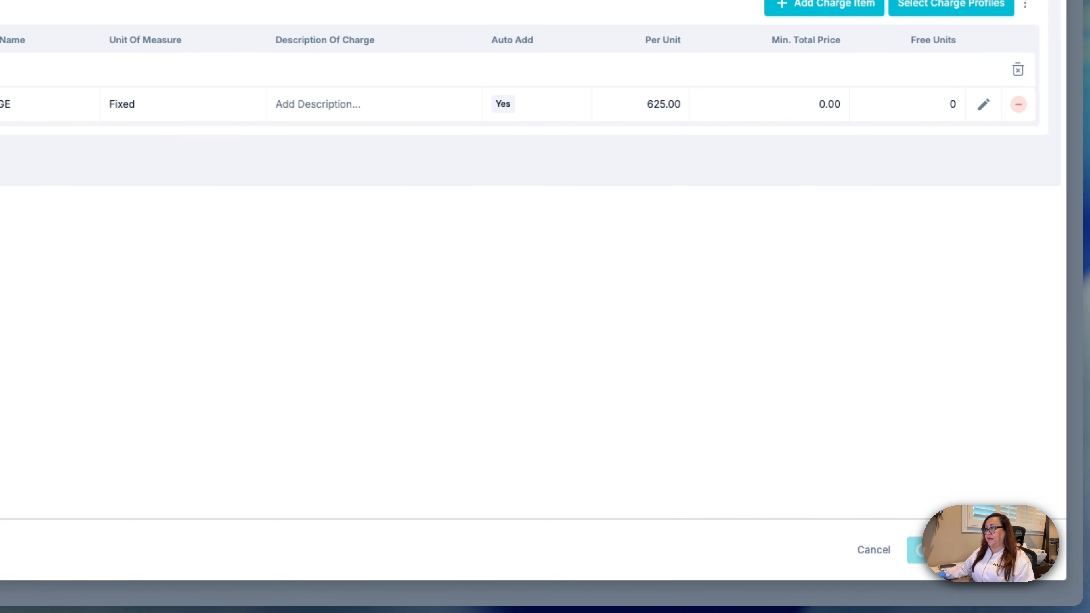
pyautogui.click(983, 550)
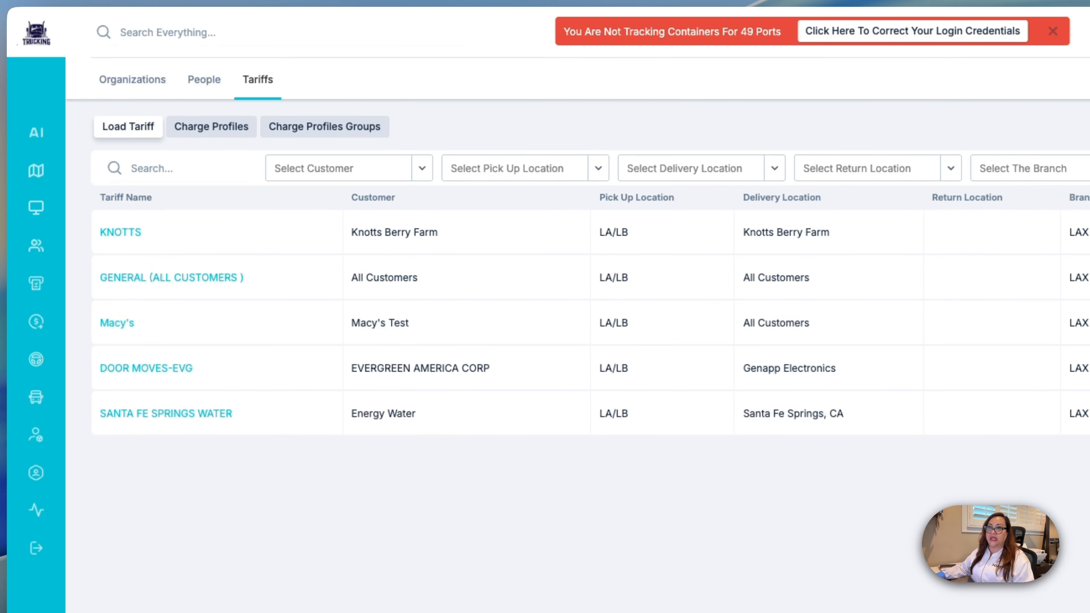
pyautogui.press('super+r')
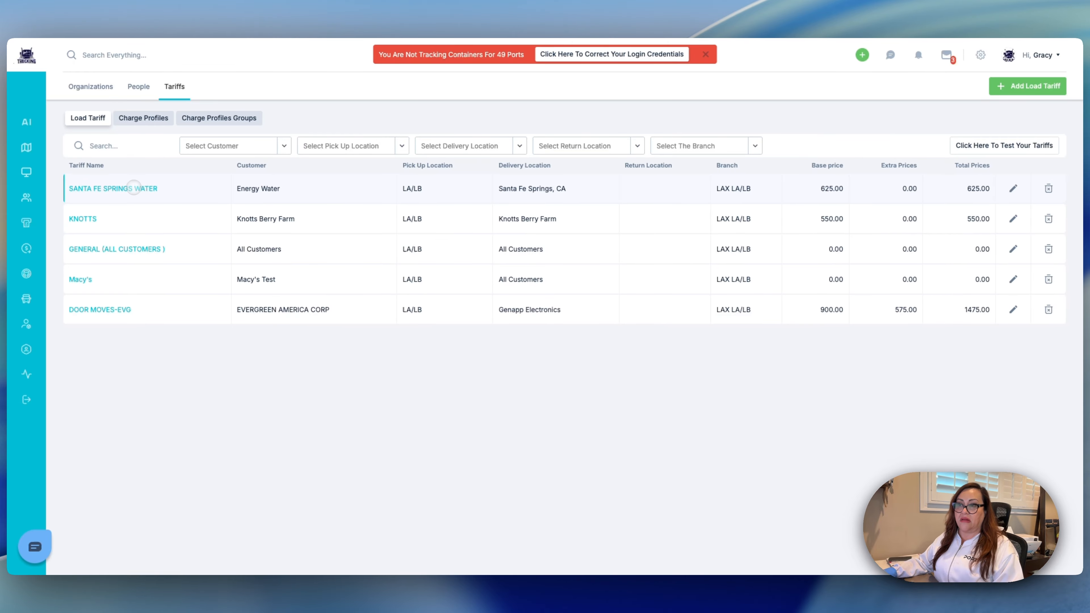
# Step: Change the SANTA FE RATE charge amount in the SANTA FE SPRINGS WATER tariff to 630.00 and update the charge profile
pyautogui.click(134, 188)
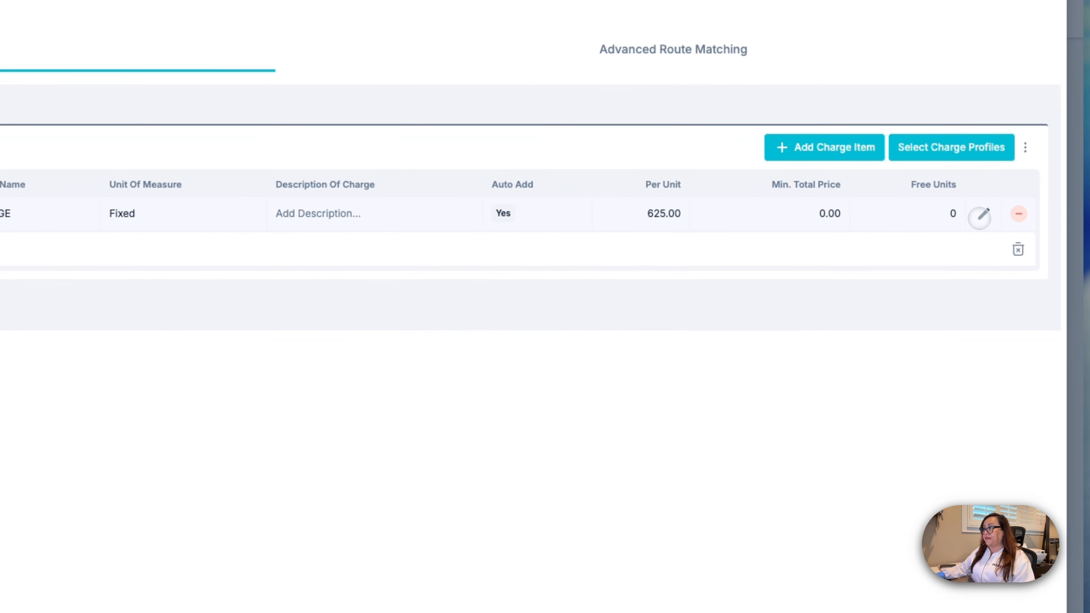
pyautogui.click(1025, 230)
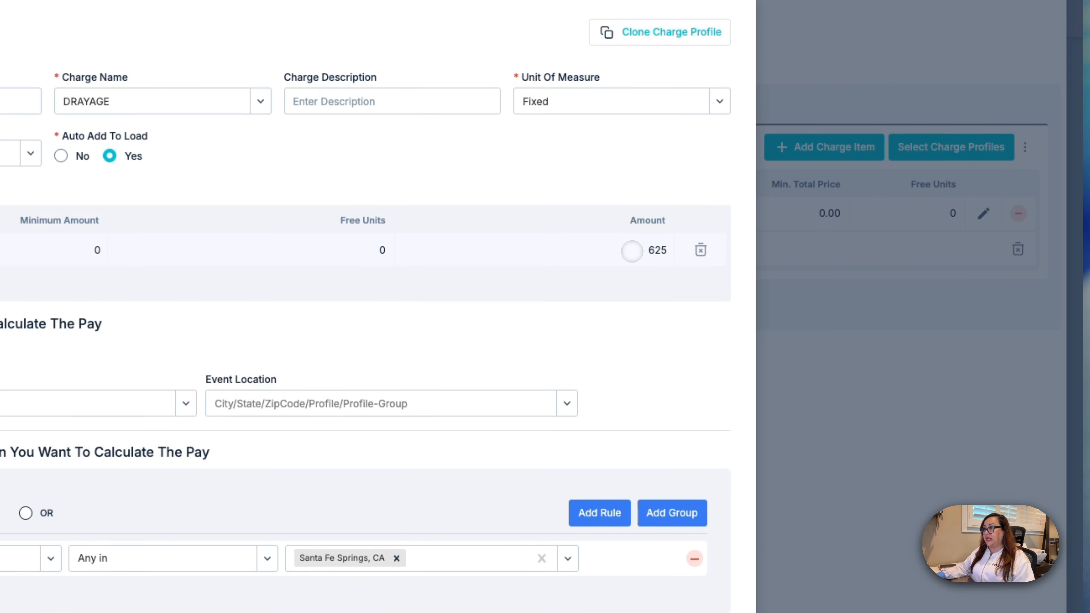
pyautogui.click(631, 251)
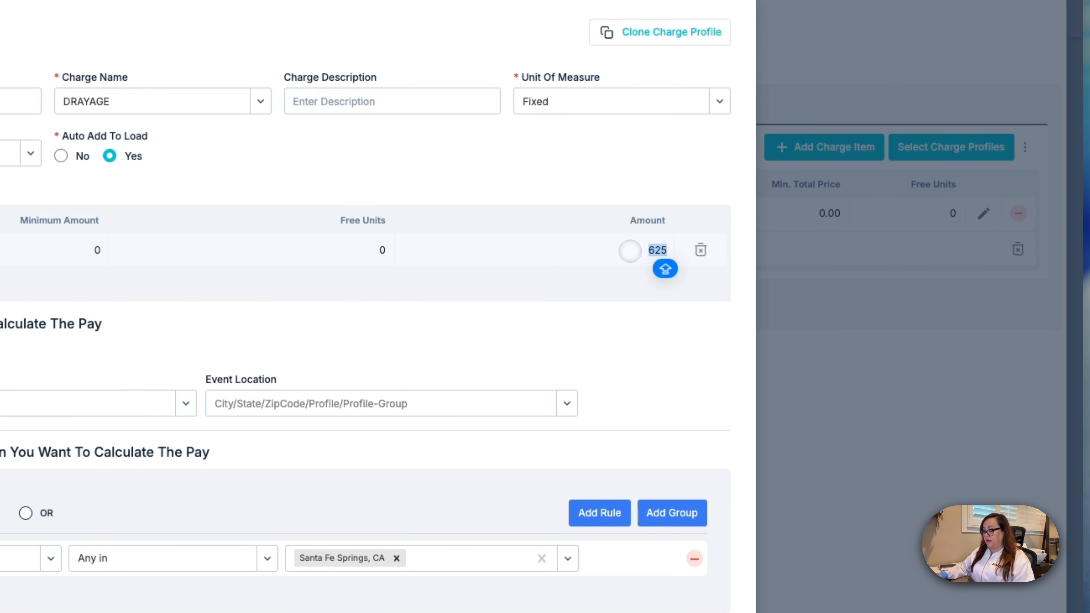
pyautogui.write('6')
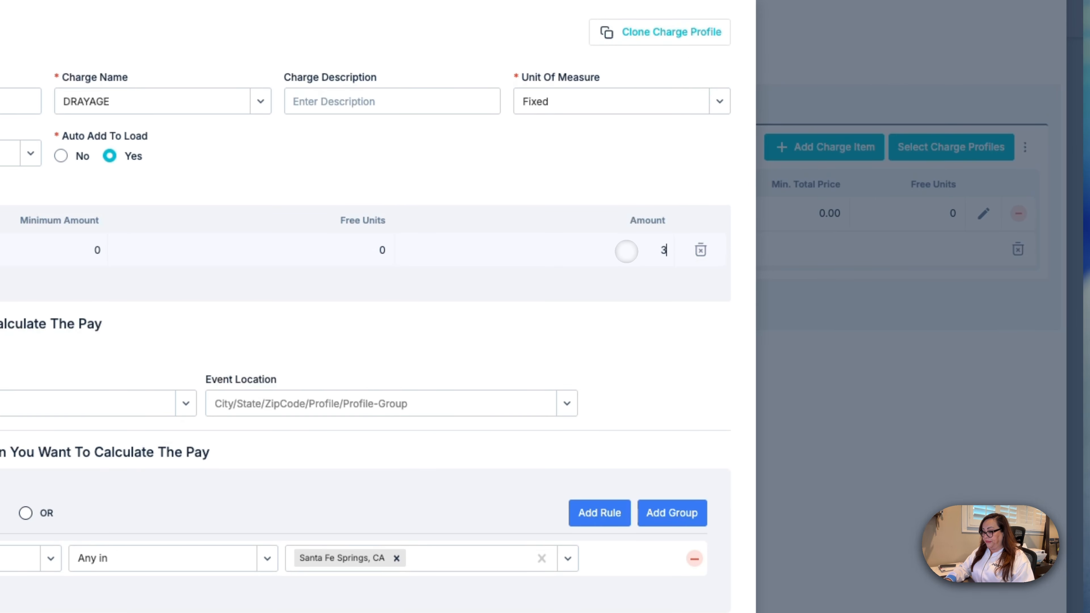
pyautogui.write('30.00')
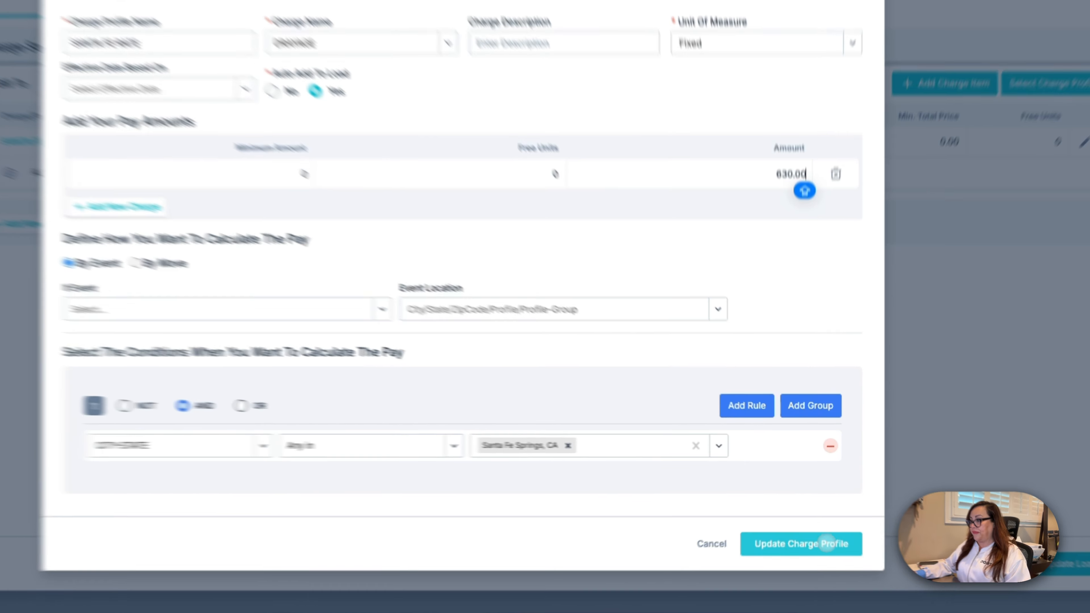
pyautogui.click(827, 544)
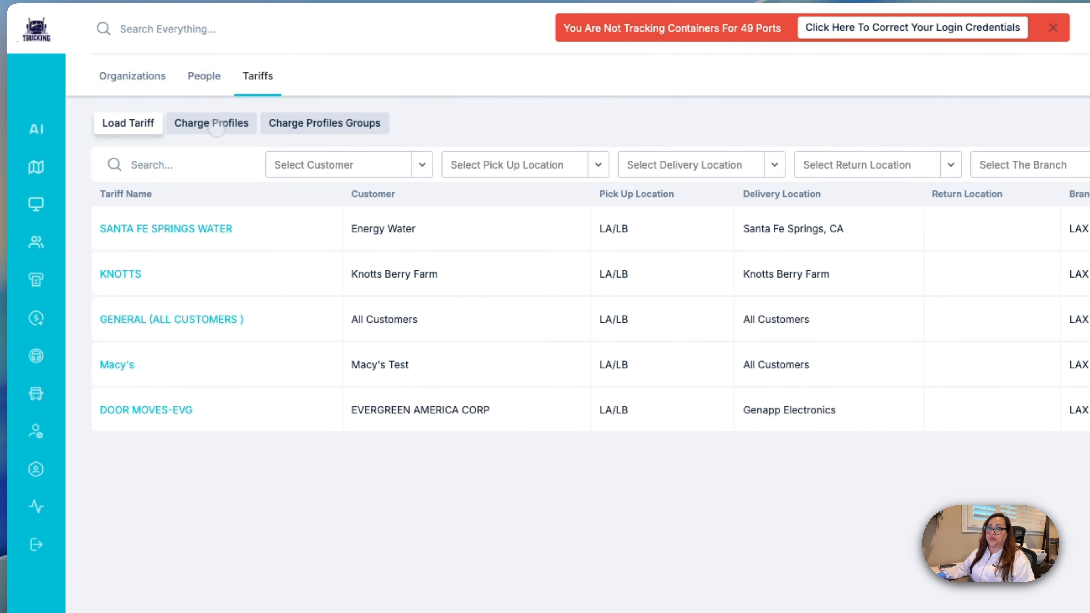
# Step: Open the charge profiles list and filter it by the charge name DRAYAGE
pyautogui.click(216, 129)
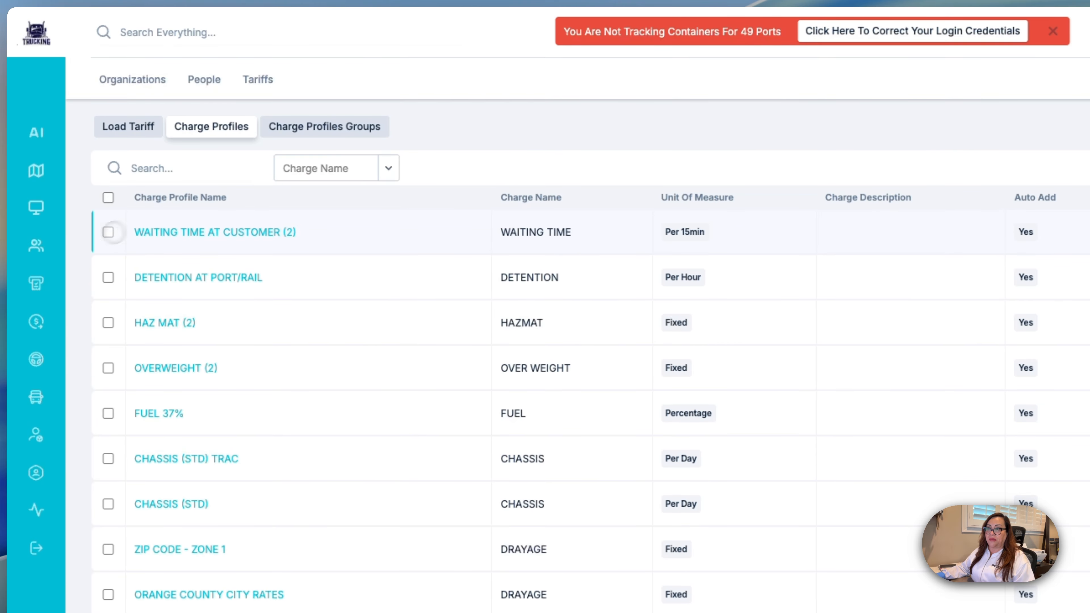
pyautogui.click(315, 168)
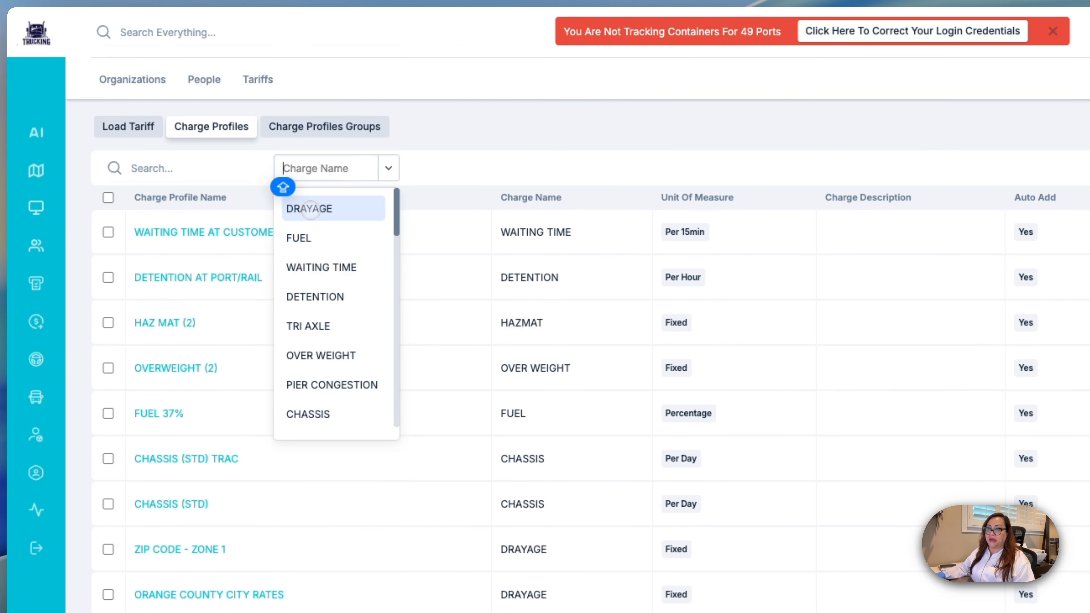
pyautogui.click(311, 209)
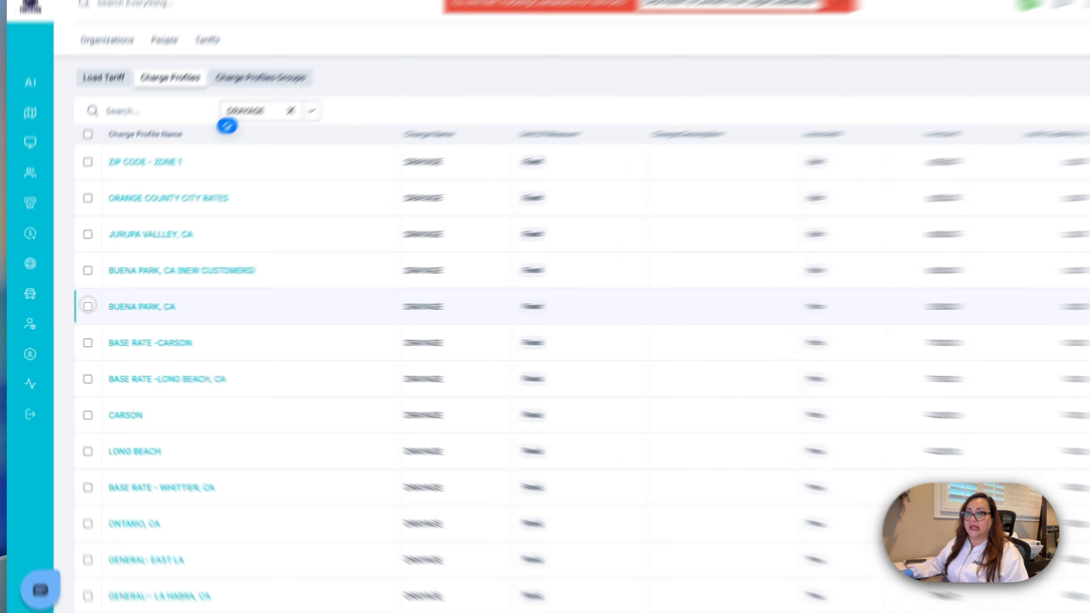
# Step: Raise the per-unit rate of the BUENA PARK, CA charge profile by a flat amount of 1.00
pyautogui.click(88, 306)
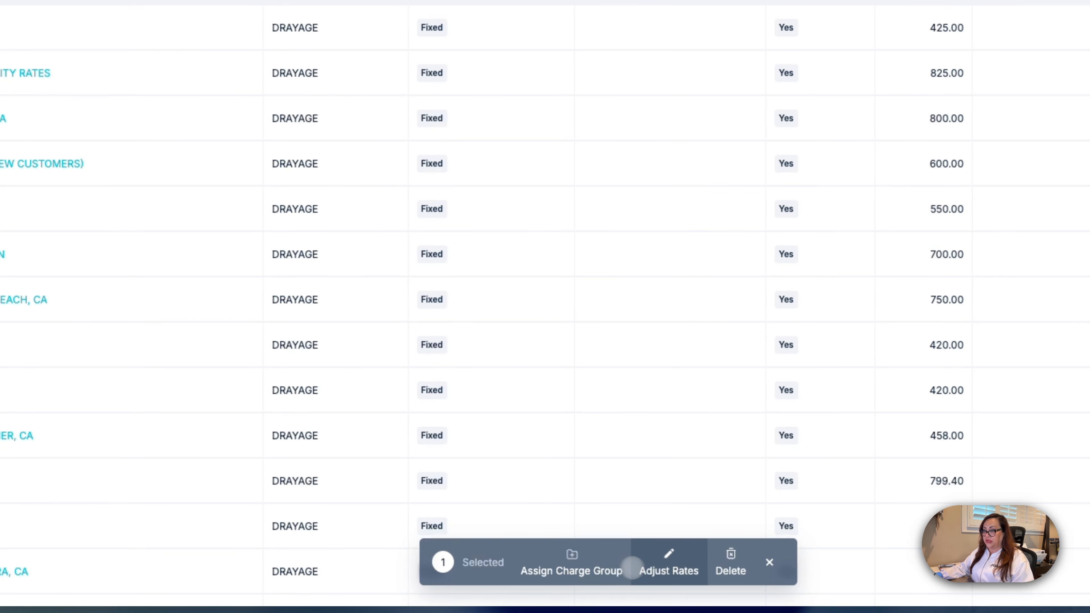
pyautogui.click(661, 560)
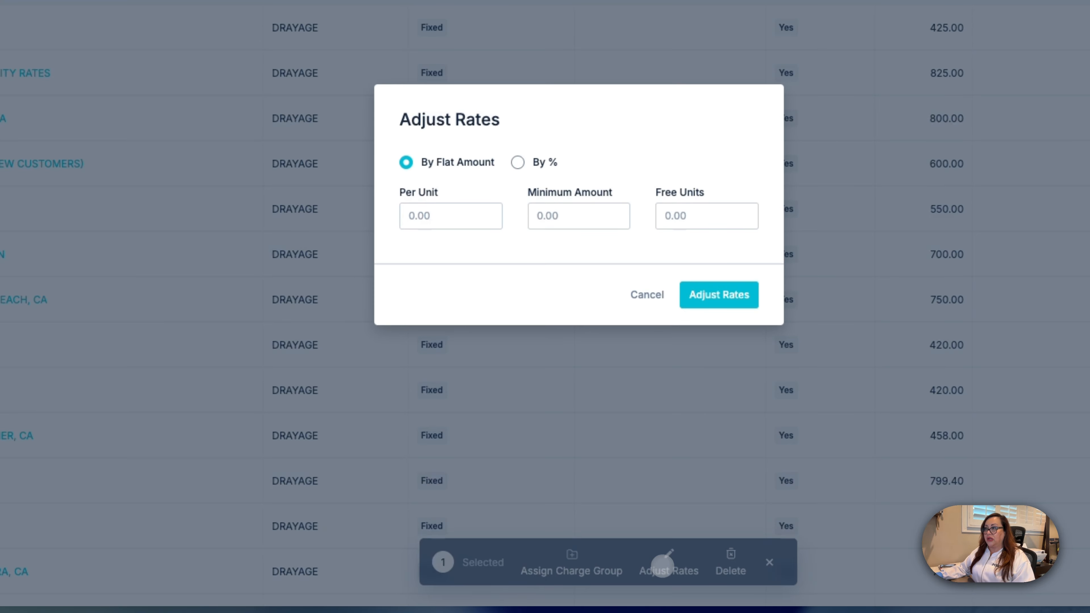
pyautogui.click(484, 262)
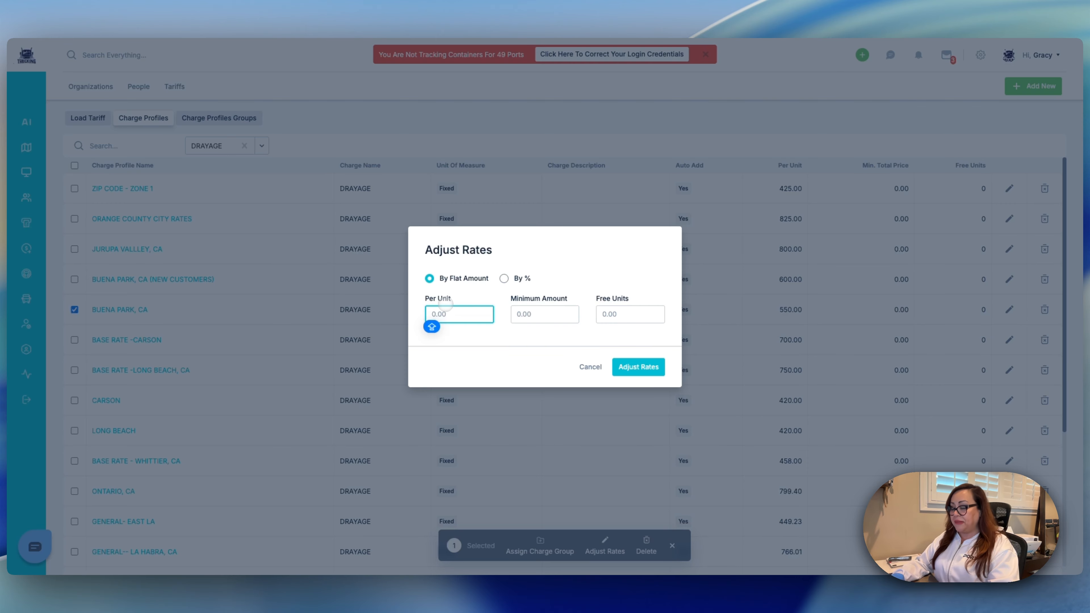
pyautogui.write('1')
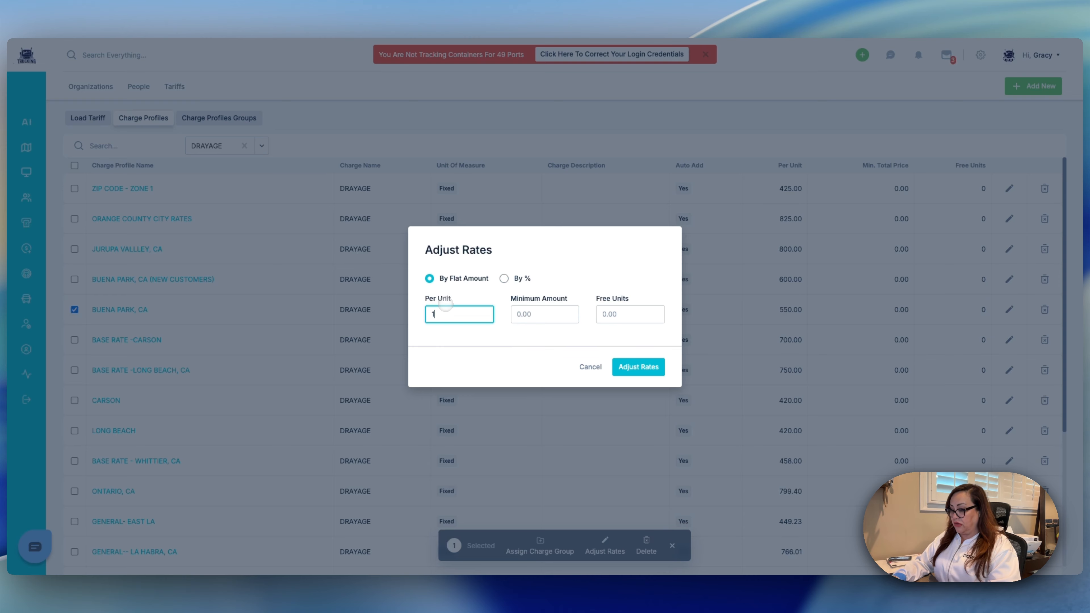
pyautogui.write('.00')
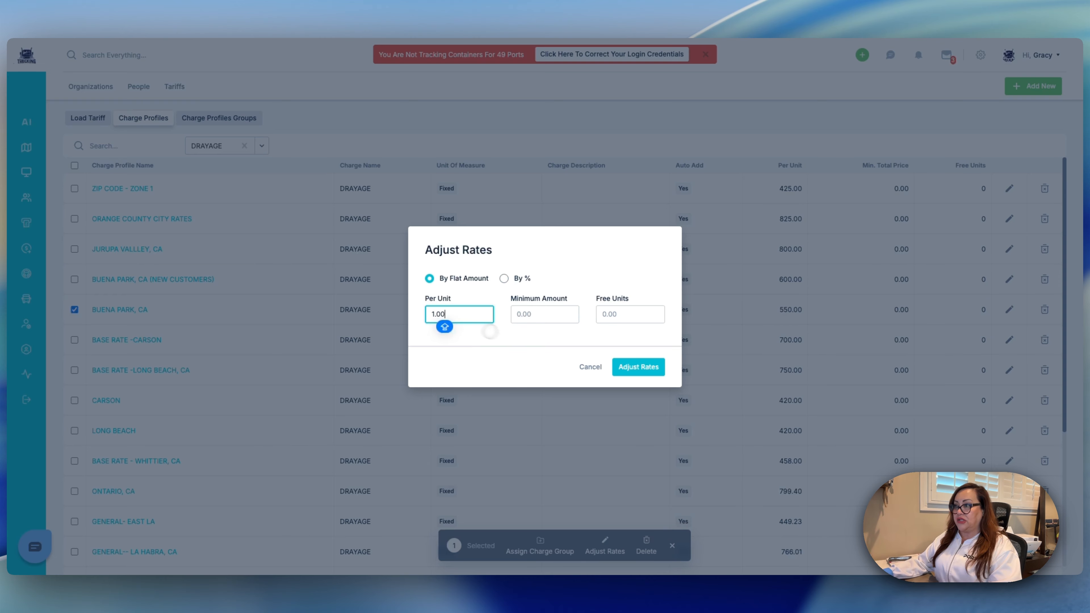
pyautogui.click(624, 366)
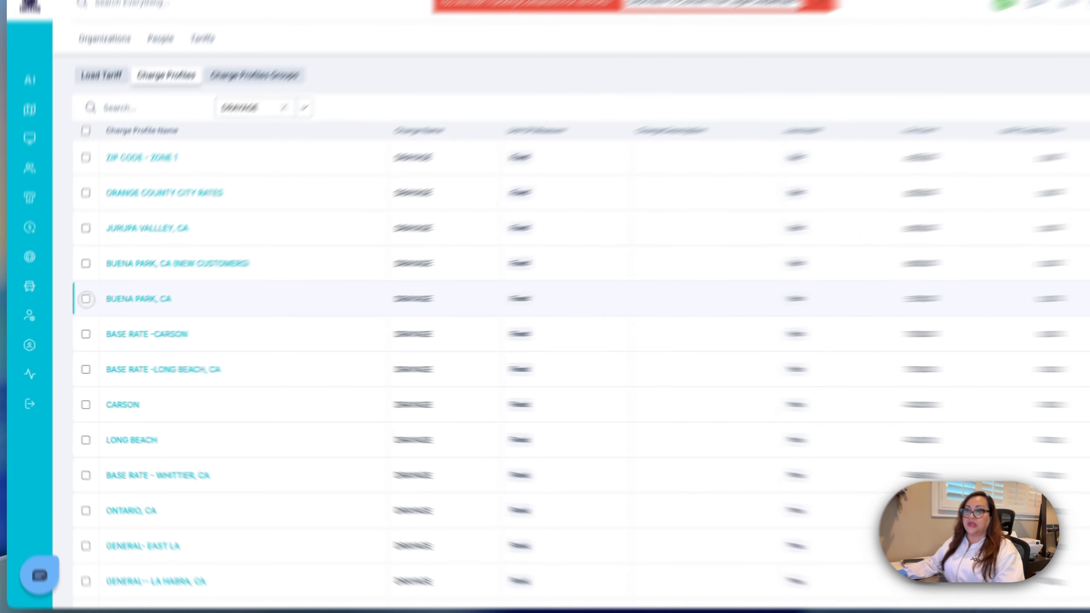
# Step: Lower the per-unit rate of the BUENA PARK, CA charge profile with a flat adjustment of -1
pyautogui.click(86, 299)
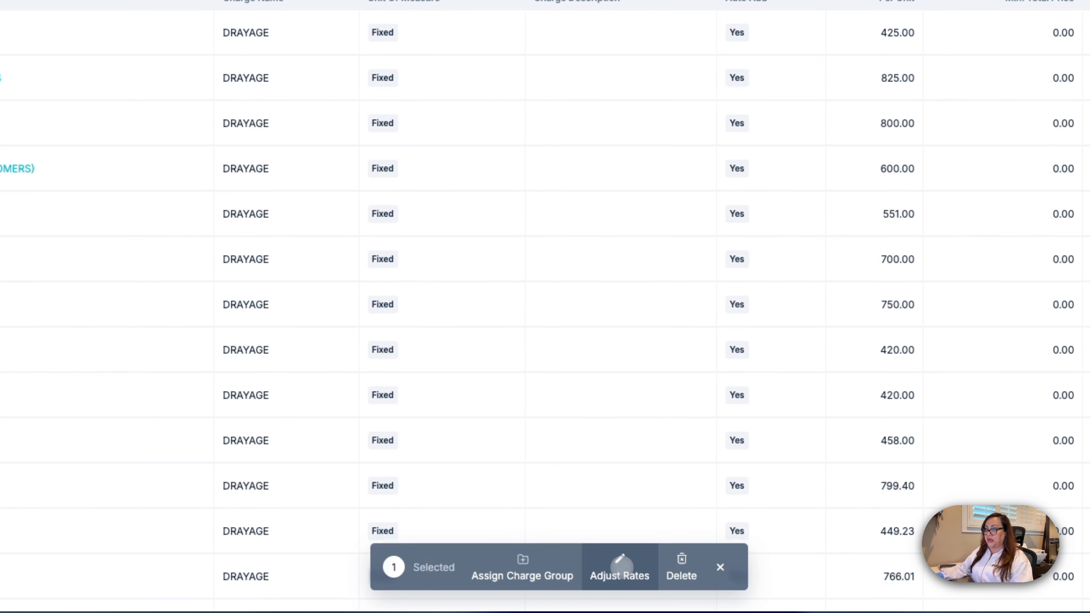
pyautogui.click(621, 565)
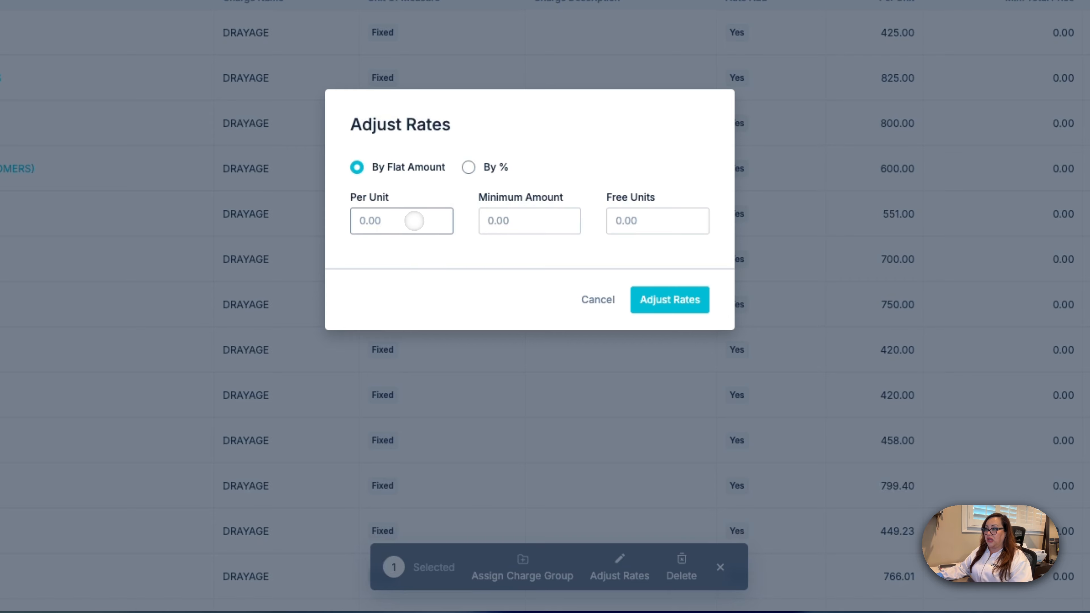
pyautogui.click(414, 221)
pyautogui.write('-1')
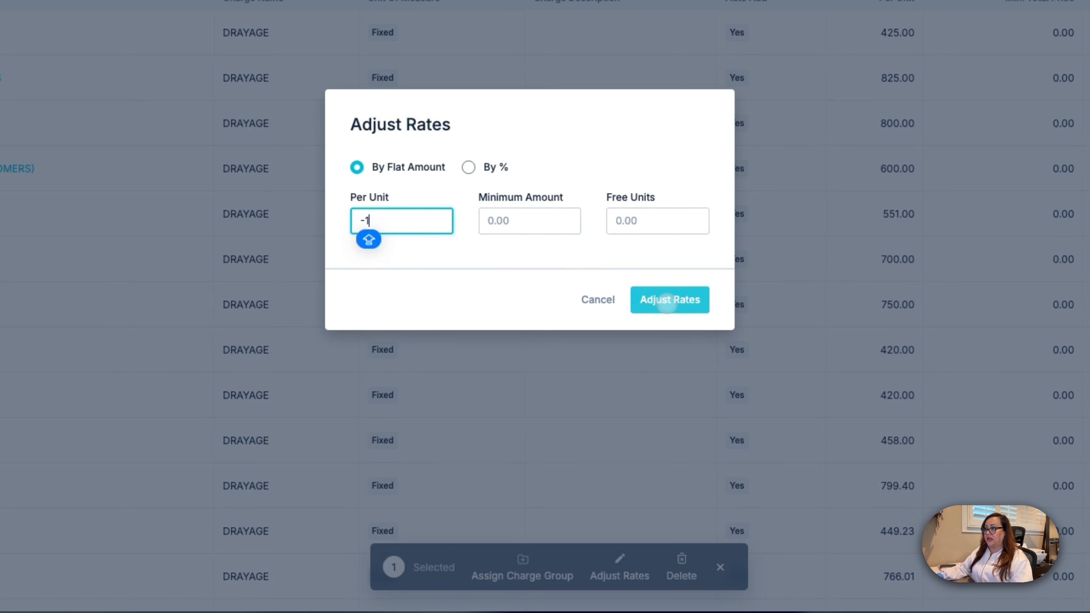
pyautogui.click(657, 301)
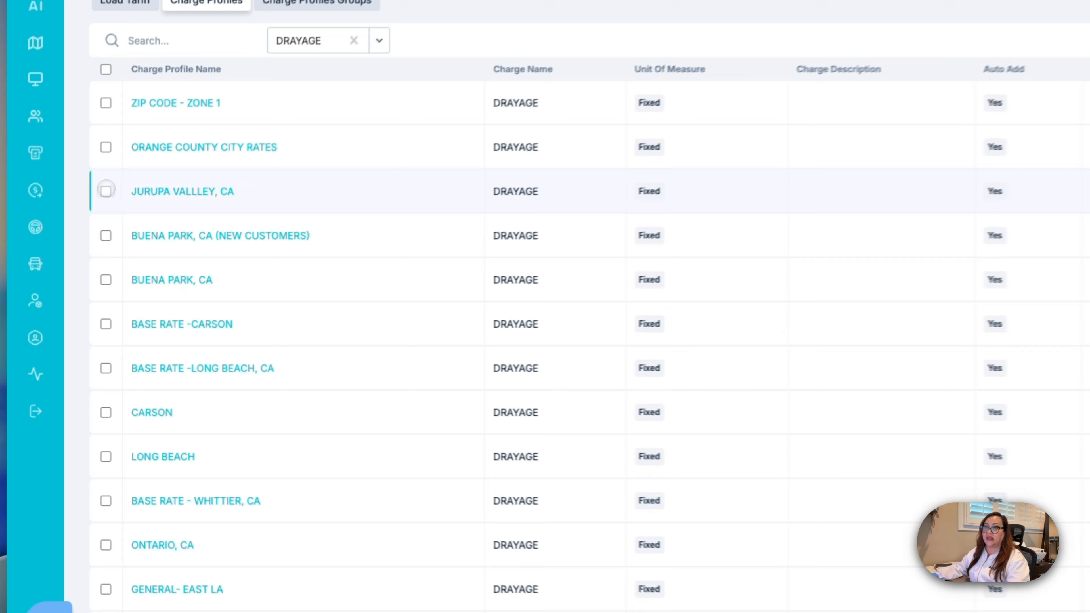
# Step: Raise the per-unit rates of the JURUPA VALLLEY, both BUENA PARK, BASE RATE -CARSON and BASE RATE -LONG BEACH profiles together by a flat 2.0
pyautogui.click(74, 249)
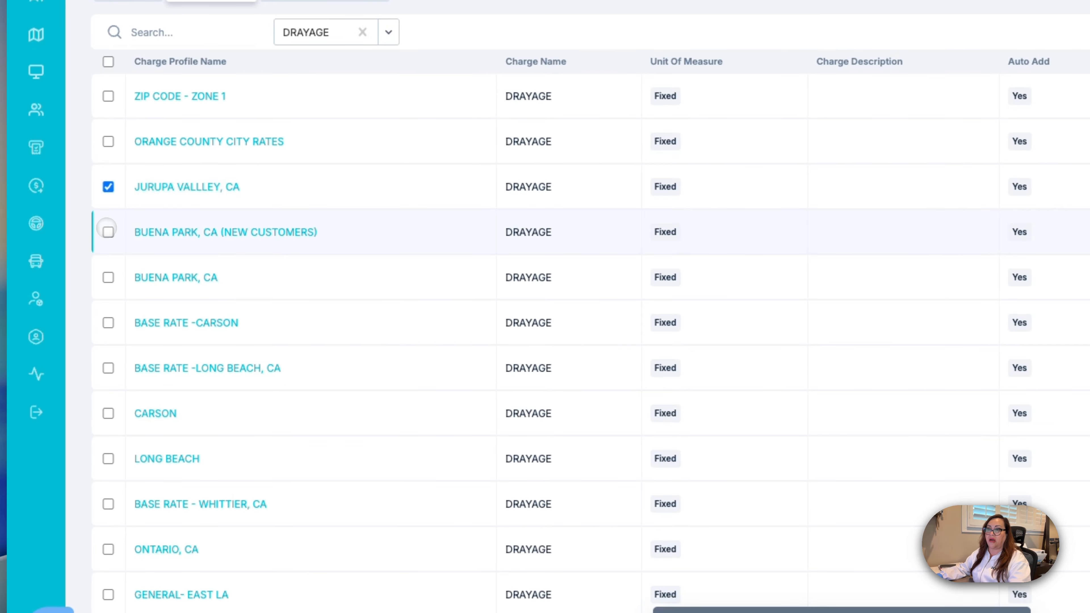
pyautogui.click(75, 279)
pyautogui.click(109, 277)
pyautogui.click(108, 322)
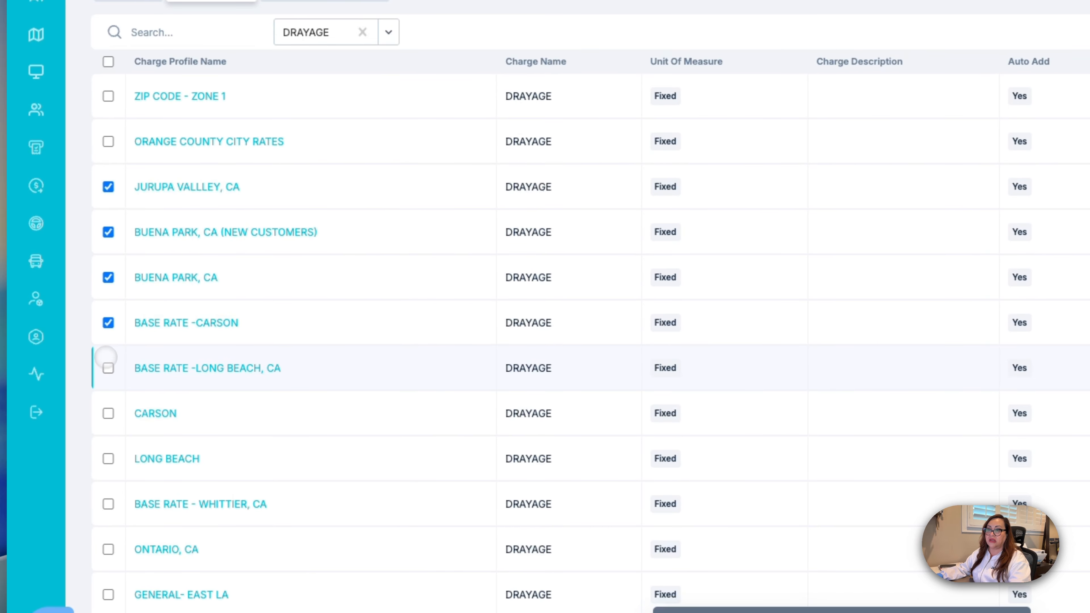
pyautogui.click(108, 368)
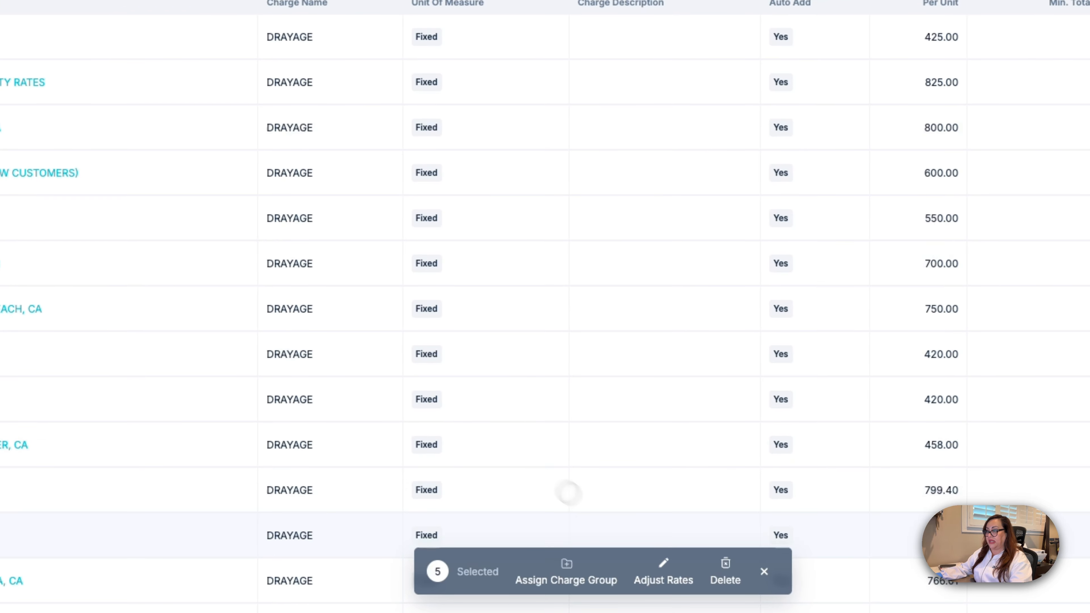
pyautogui.click(665, 563)
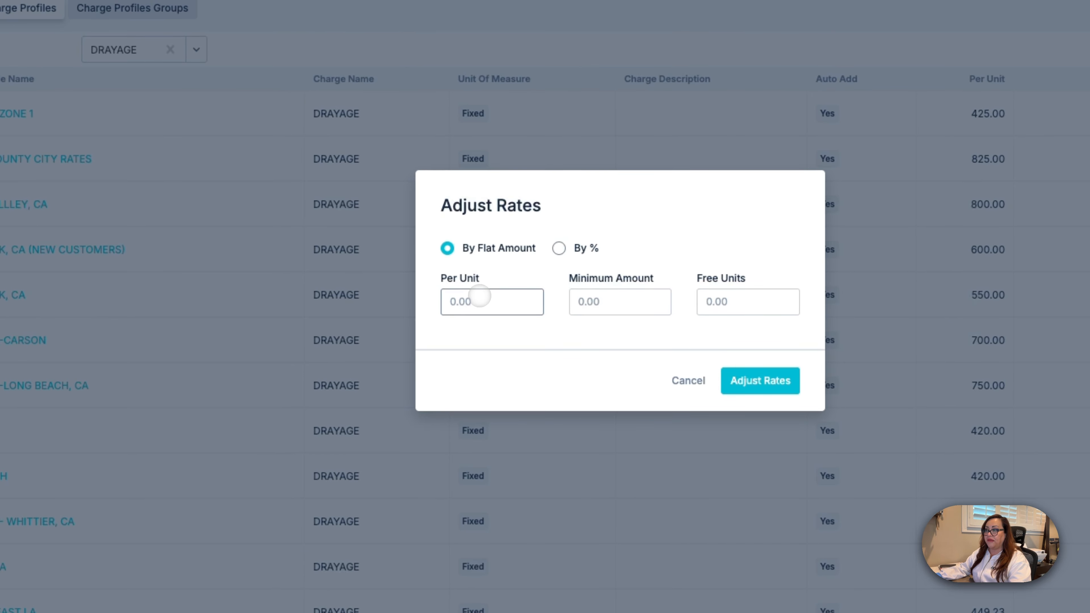
pyautogui.click(480, 300)
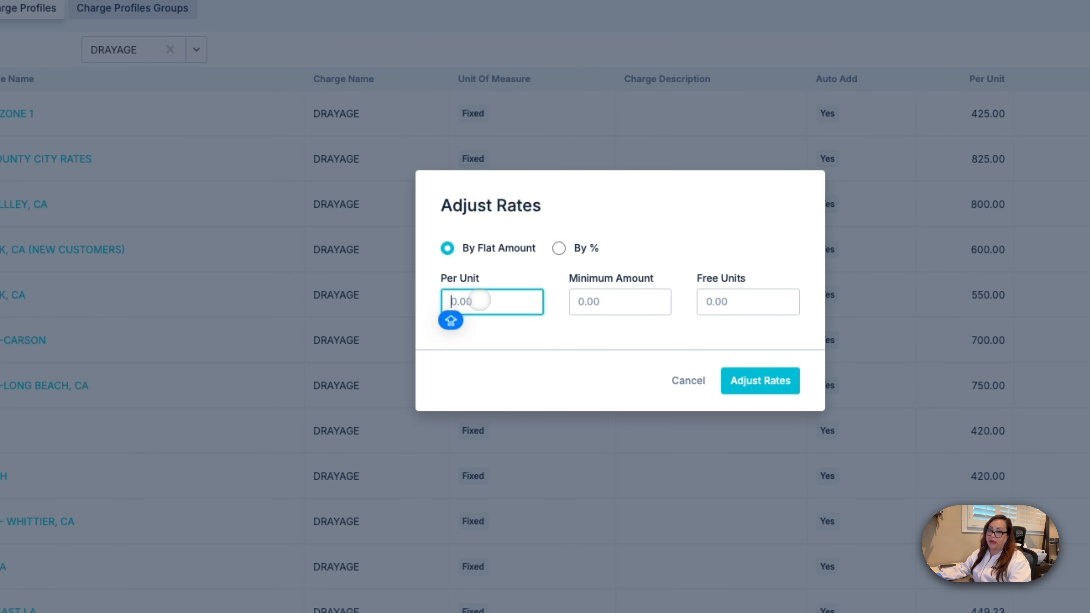
pyautogui.write('2')
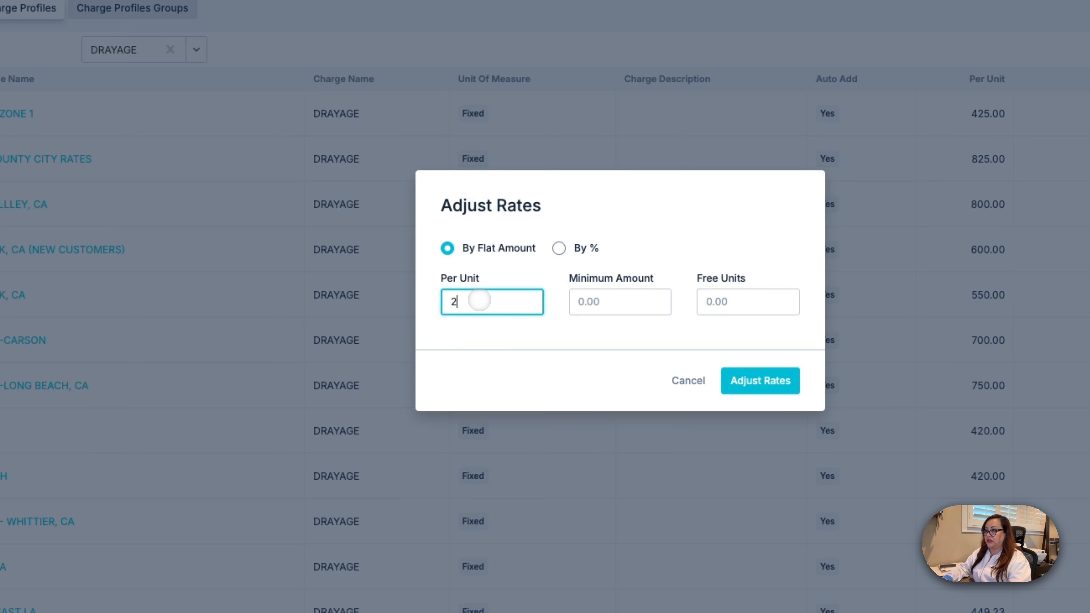
pyautogui.write('.0')
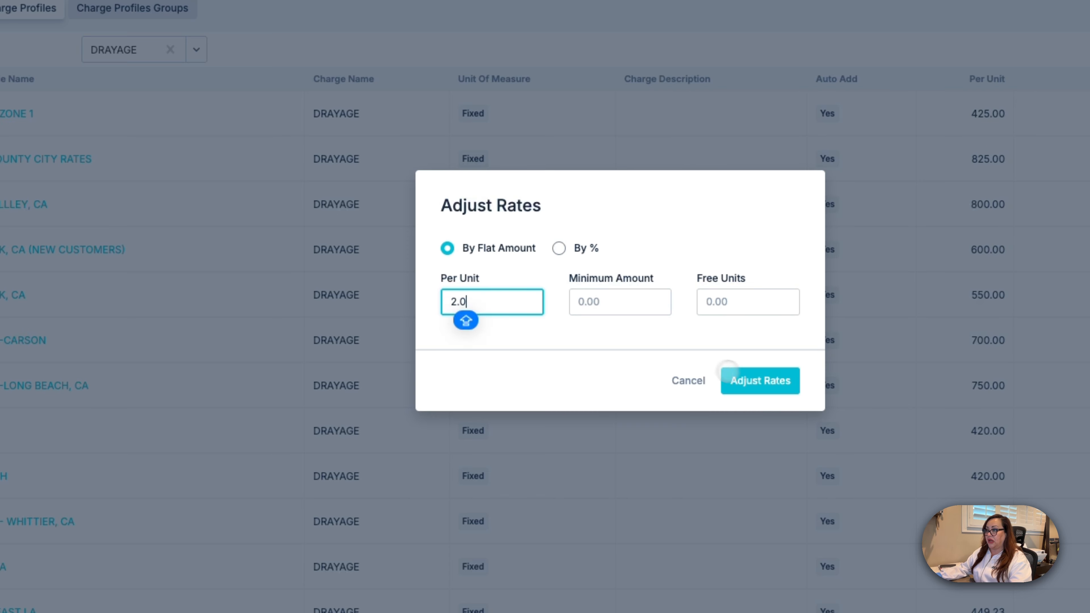
pyautogui.click(744, 376)
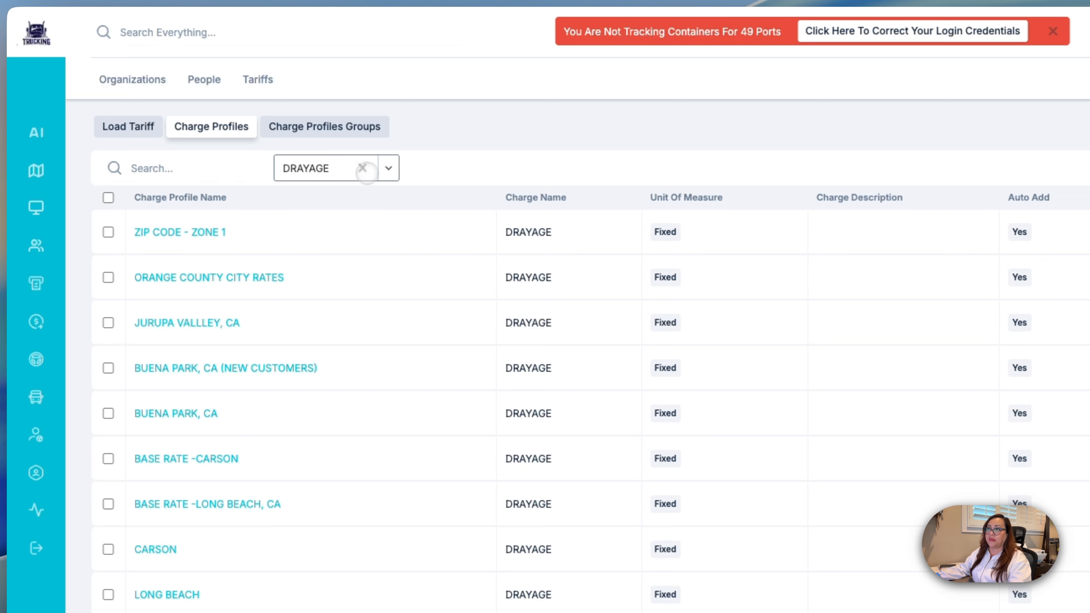
# Step: Clear the DRAYAGE filter from the charge profiles and start a new load tariff with Advanced Route Matching
pyautogui.click(362, 168)
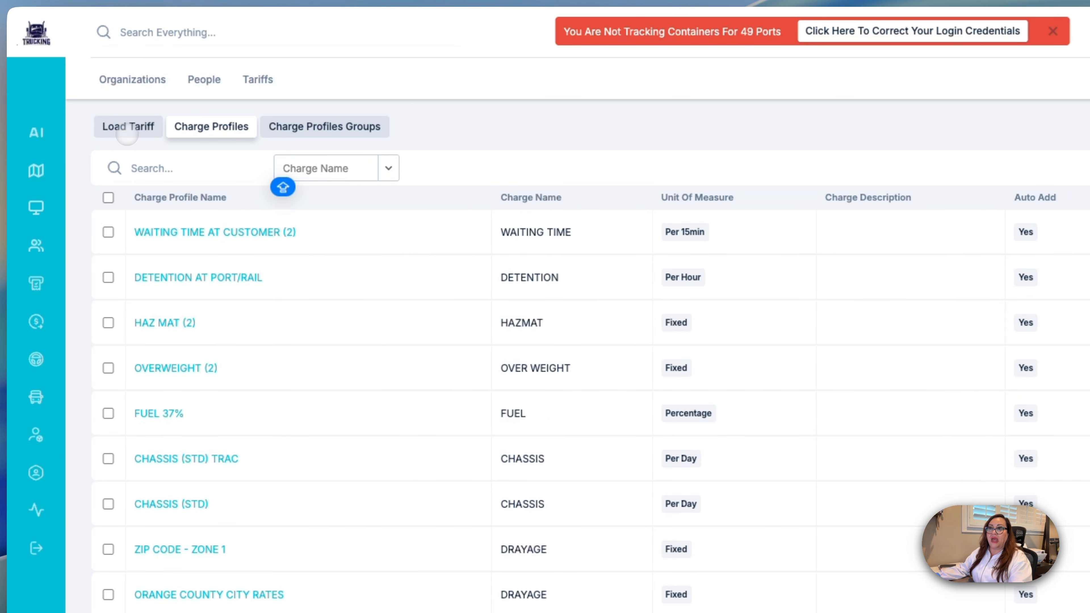
pyautogui.click(127, 129)
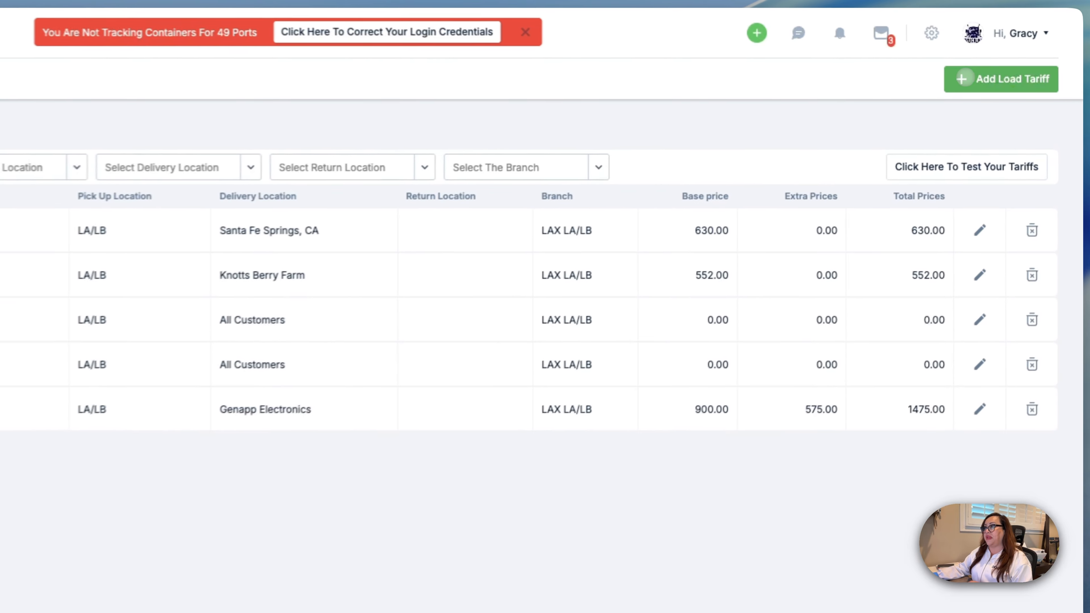
pyautogui.click(963, 79)
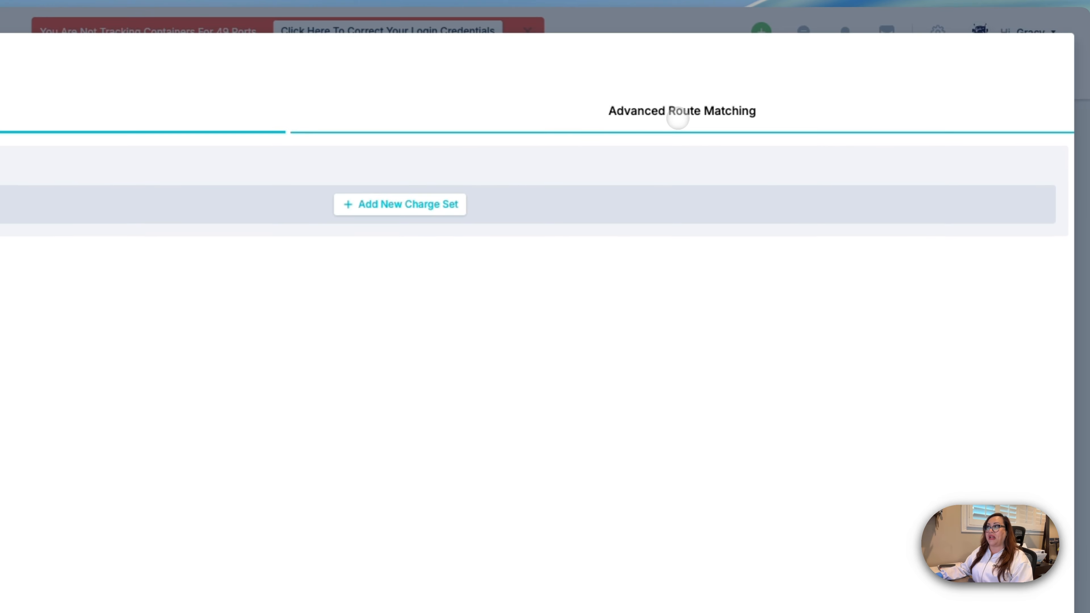
pyautogui.click(678, 116)
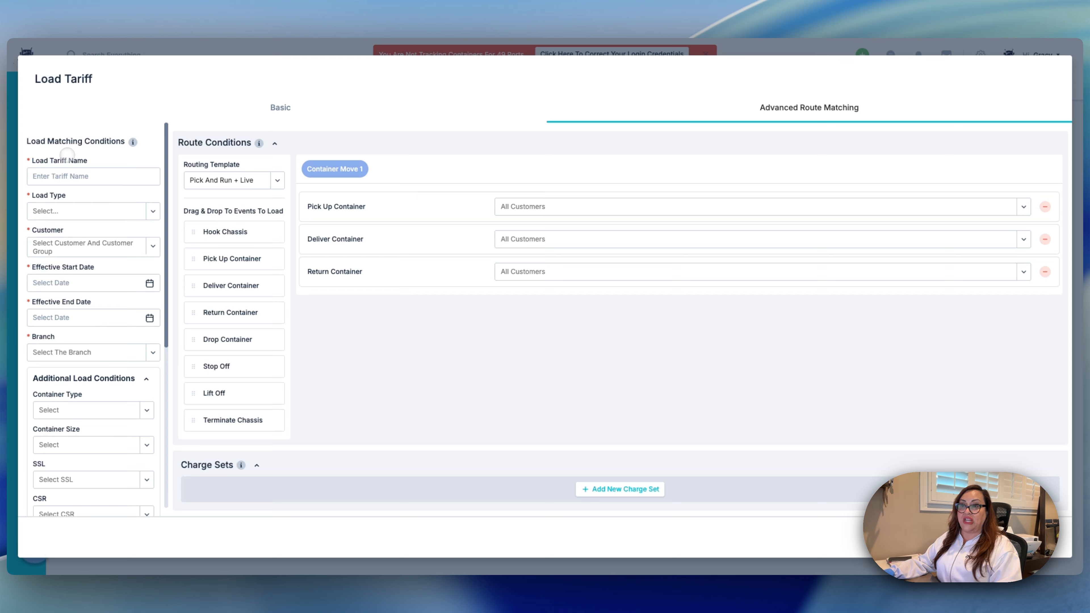
# Step: Set the routing template in the new load tariff's route conditions to One Way Move
pyautogui.click(69, 168)
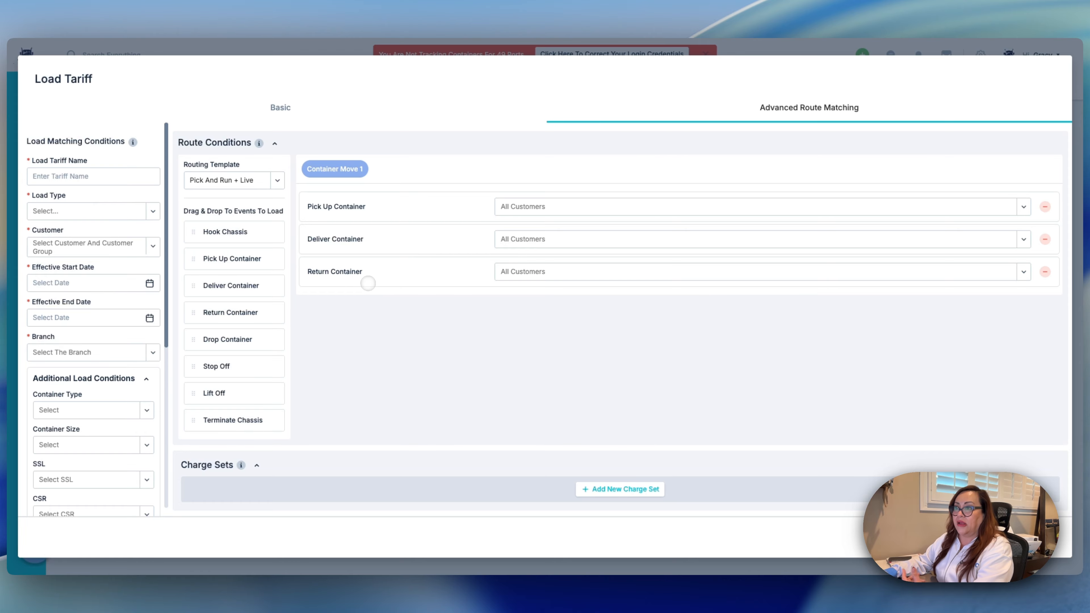
pyautogui.click(251, 181)
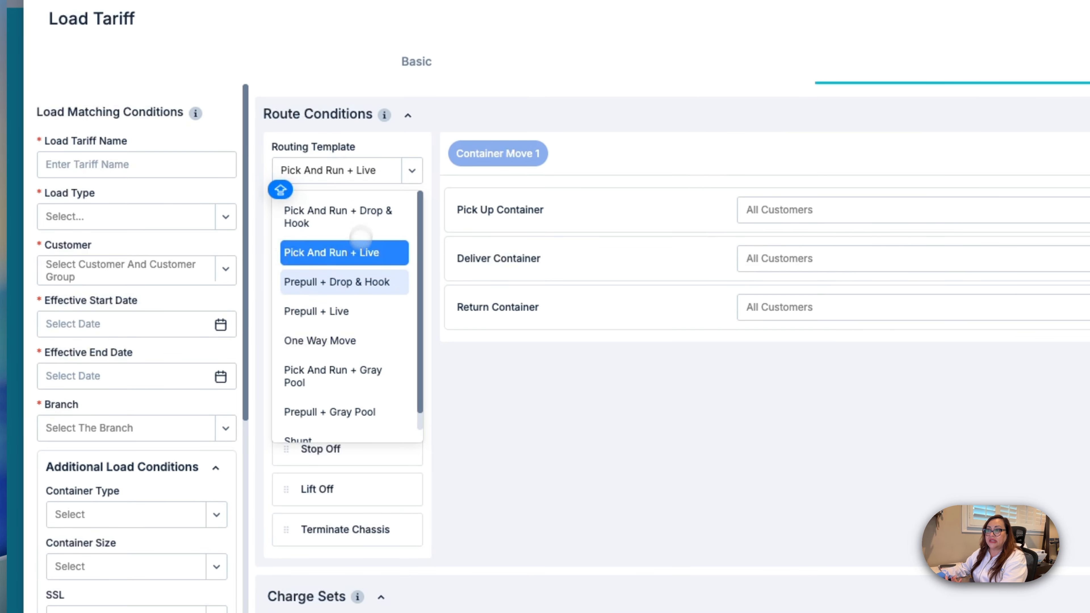
pyautogui.click(315, 340)
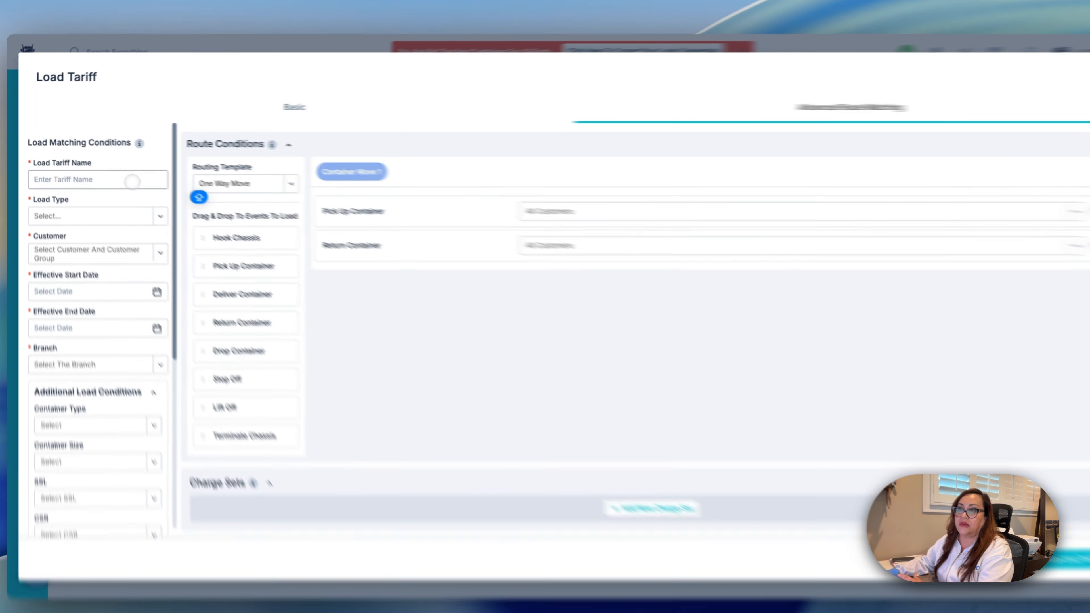
# Step: Name the load tariff GISCAL and set its load type to IMPORT
pyautogui.click(133, 182)
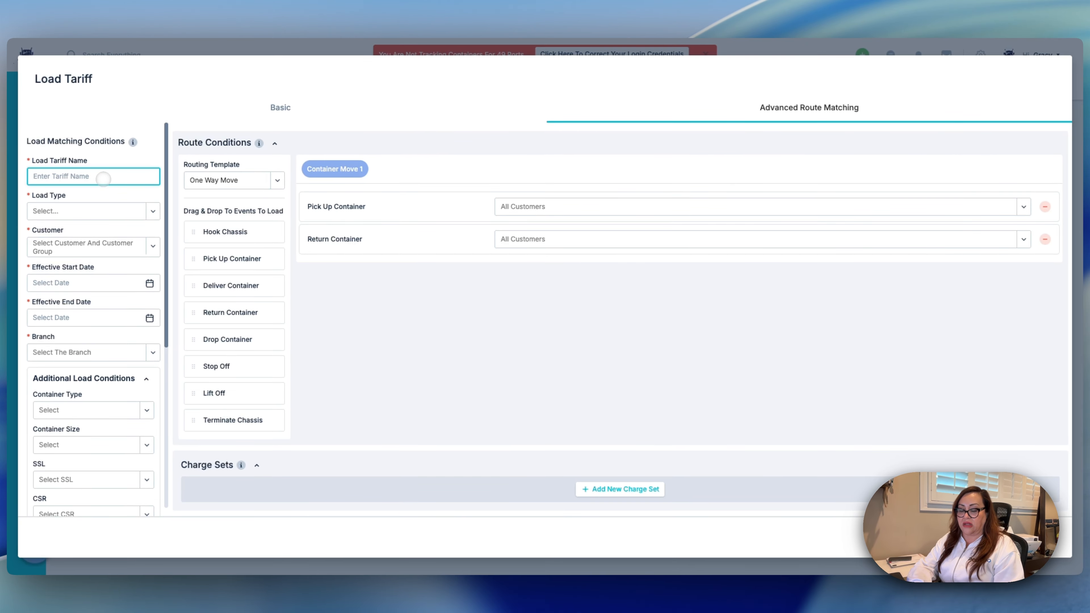
pyautogui.write('gi')
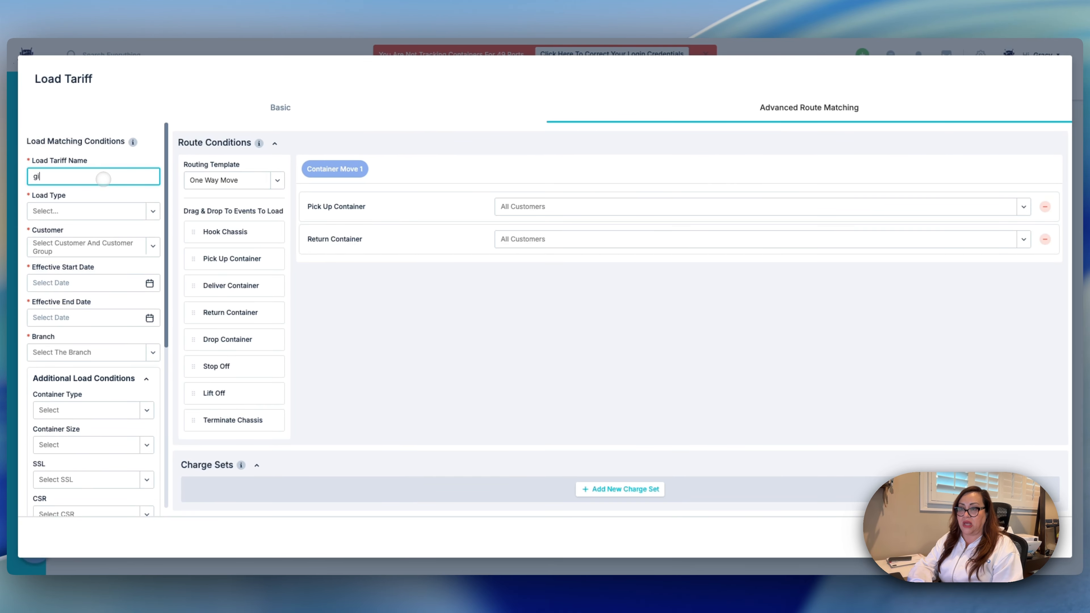
pyautogui.press('BackSpace')
pyautogui.write('GISCAL')
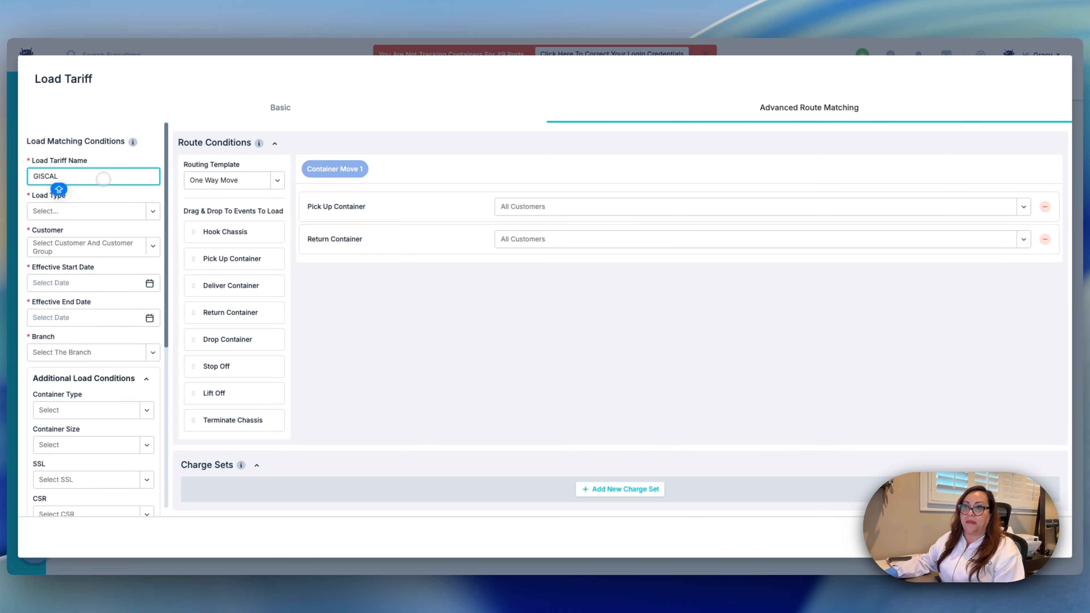
pyautogui.click(65, 211)
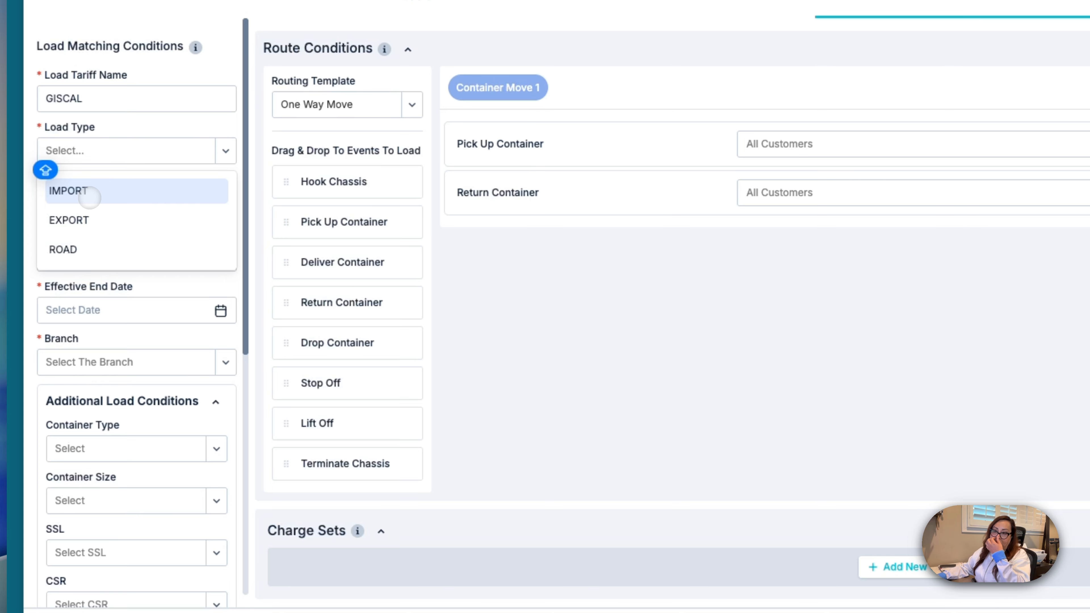
pyautogui.click(89, 197)
# Step: Find Giscal in the customer list and assign it as the load tariff's customer
pyautogui.click(89, 202)
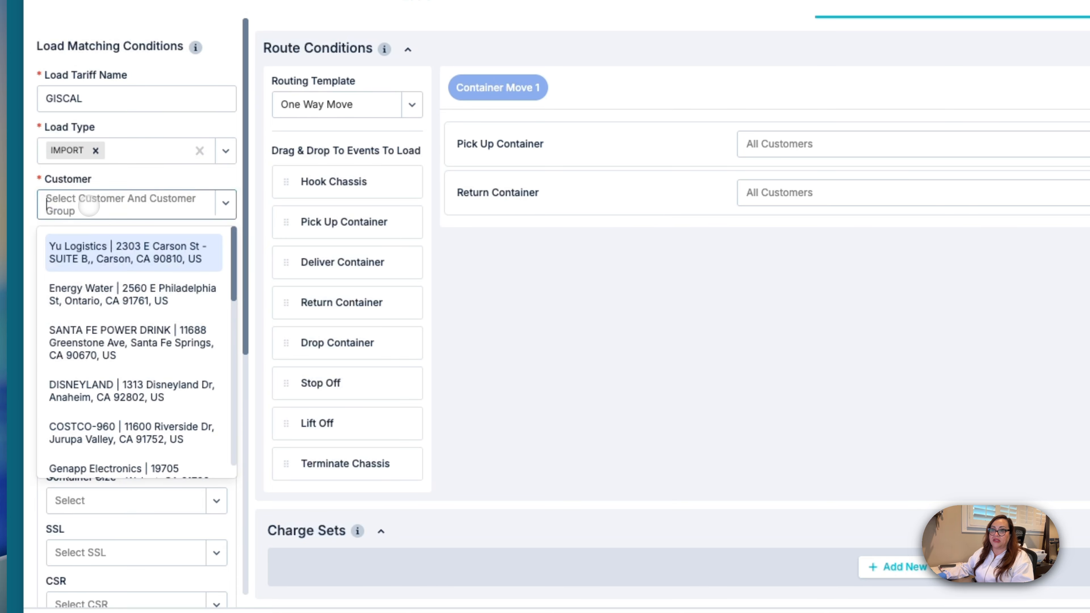
pyautogui.write('GISCAL')
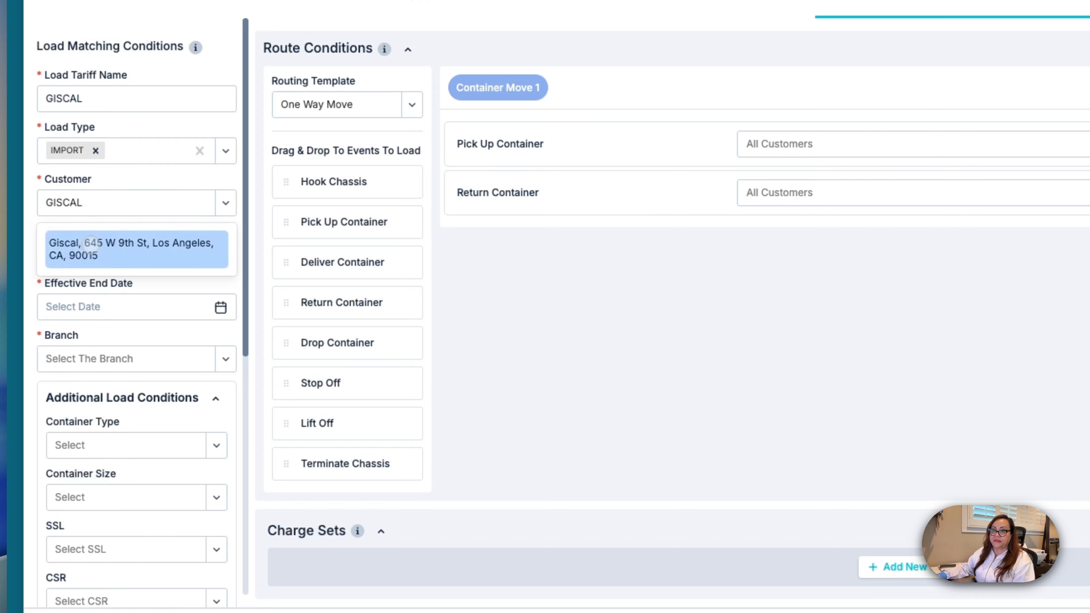
pyautogui.click(87, 247)
# Step: Set the tariff's effective dates from 08/01/25 to 08/31/25 and assign the LAX LA/LB branch
pyautogui.click(88, 274)
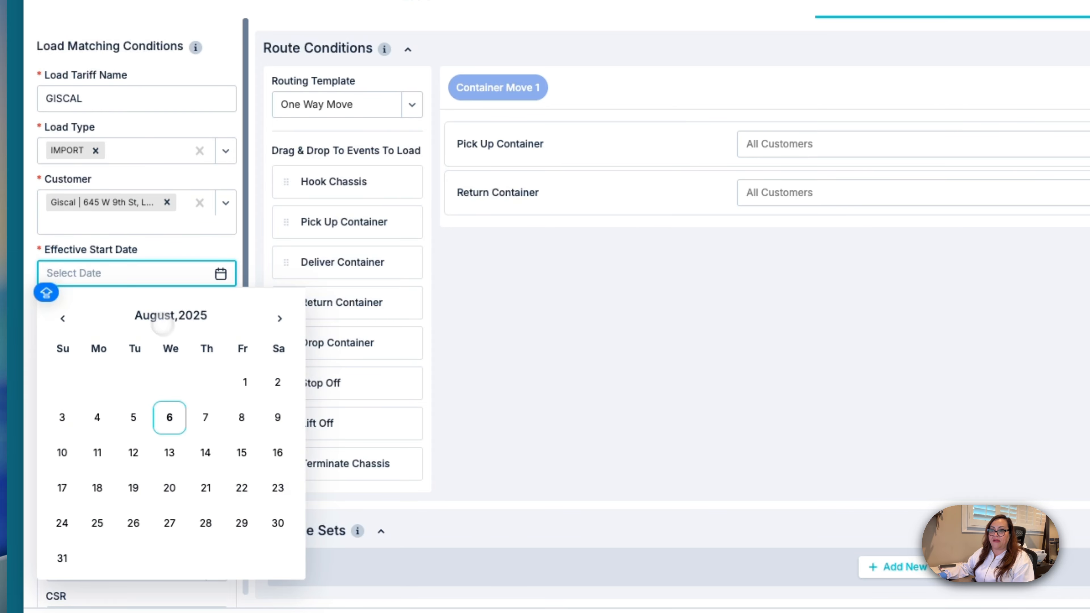
pyautogui.click(241, 381)
pyautogui.click(153, 326)
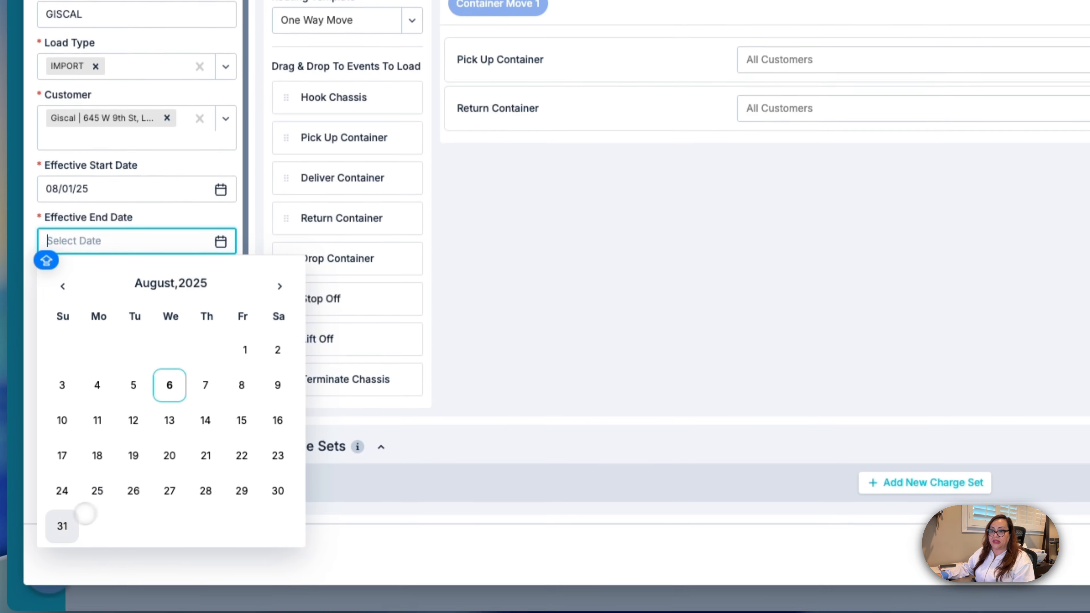
pyautogui.click(67, 607)
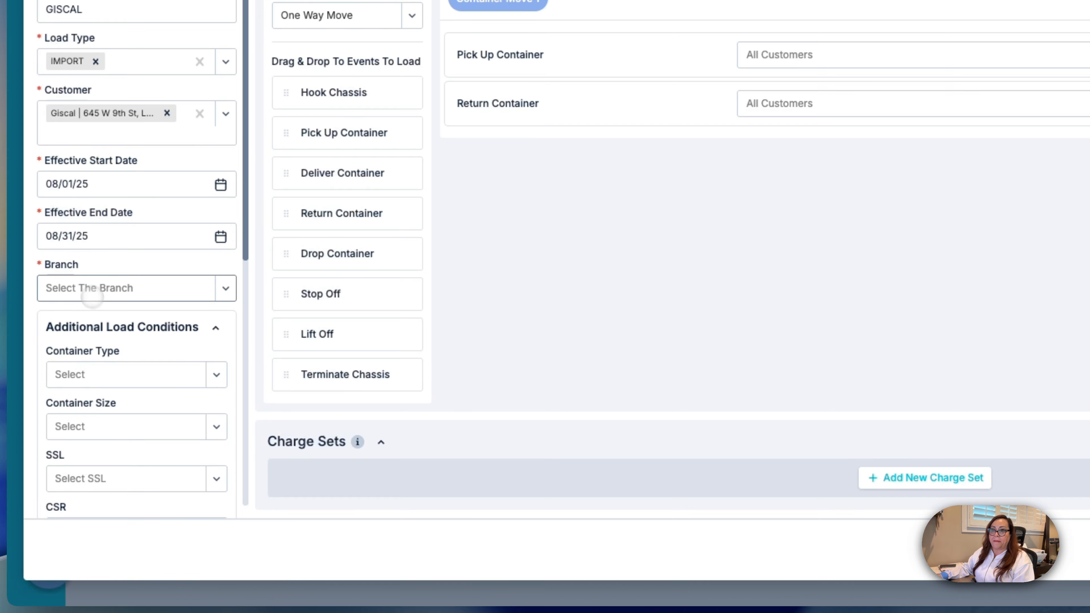
pyautogui.click(90, 288)
pyautogui.click(86, 346)
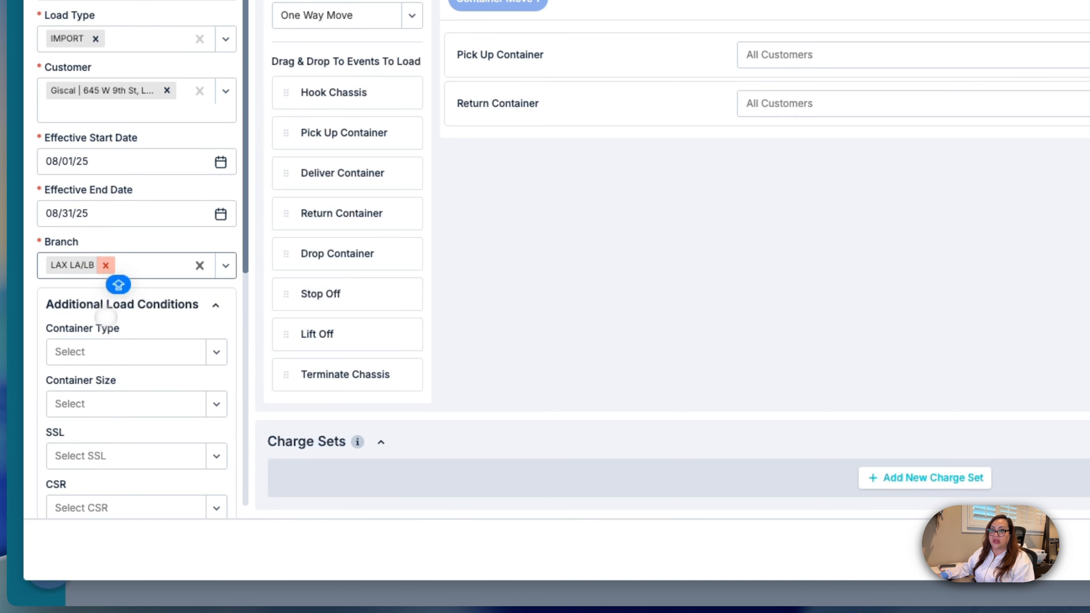
# Step: Add a new charge set to the GISCAL tariff and start a charge item with the profile name ALL IN RATE (ONE WAY)
pyautogui.scroll(-1, 171, 443)
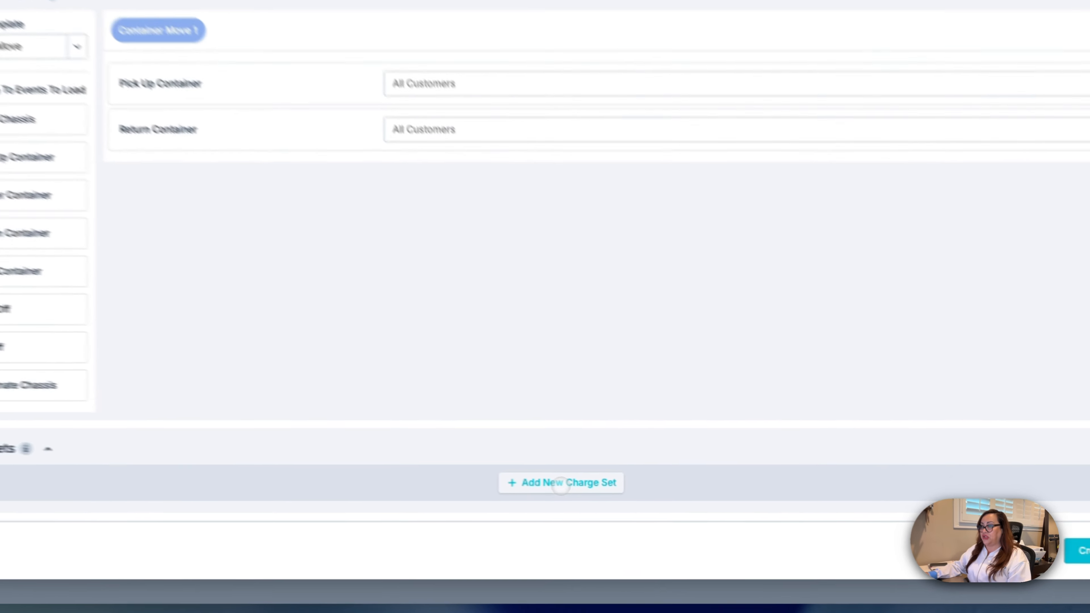
pyautogui.click(620, 490)
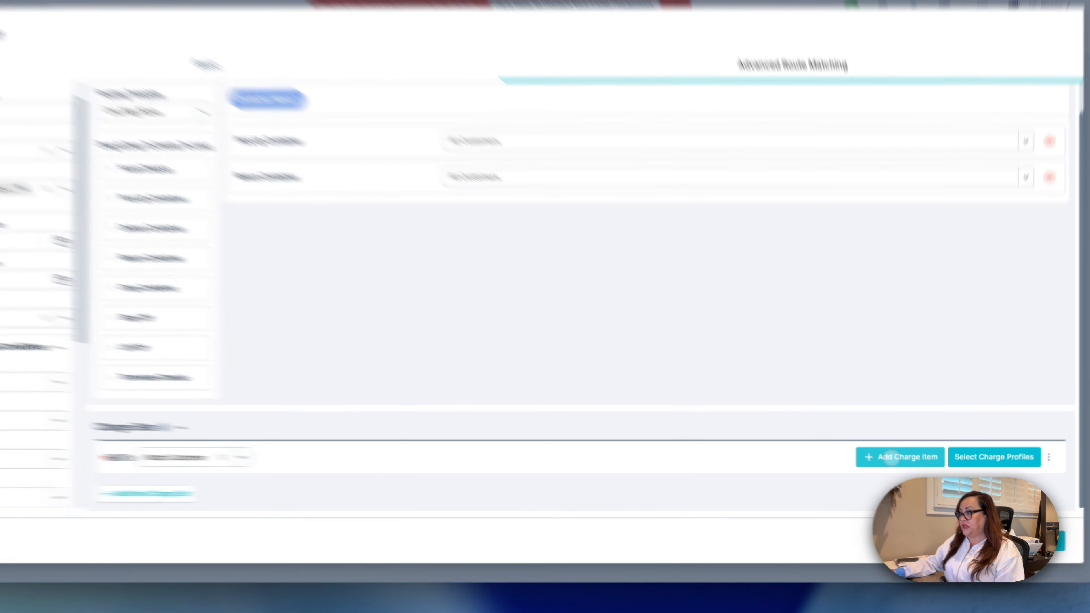
pyautogui.click(901, 461)
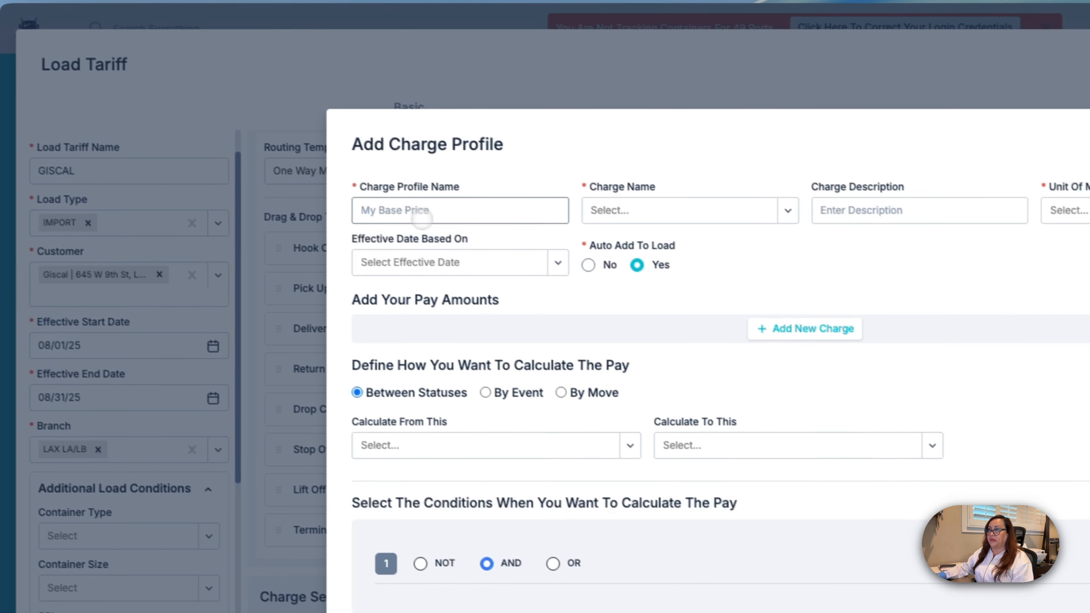
pyautogui.click(421, 218)
pyautogui.write('a')
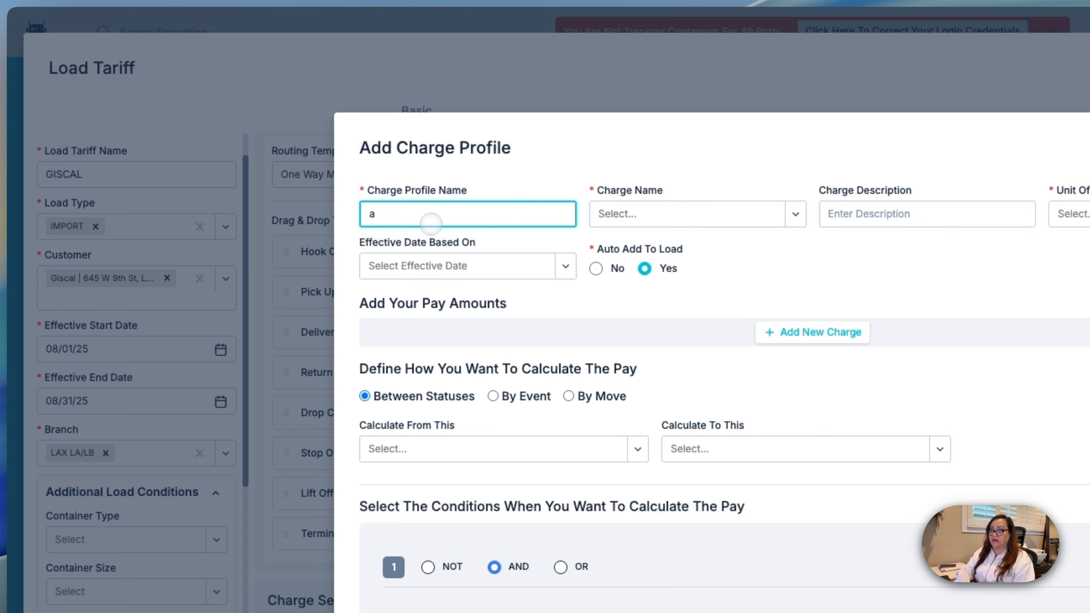
pyautogui.press('BackSpace')
pyautogui.write('ALL IN')
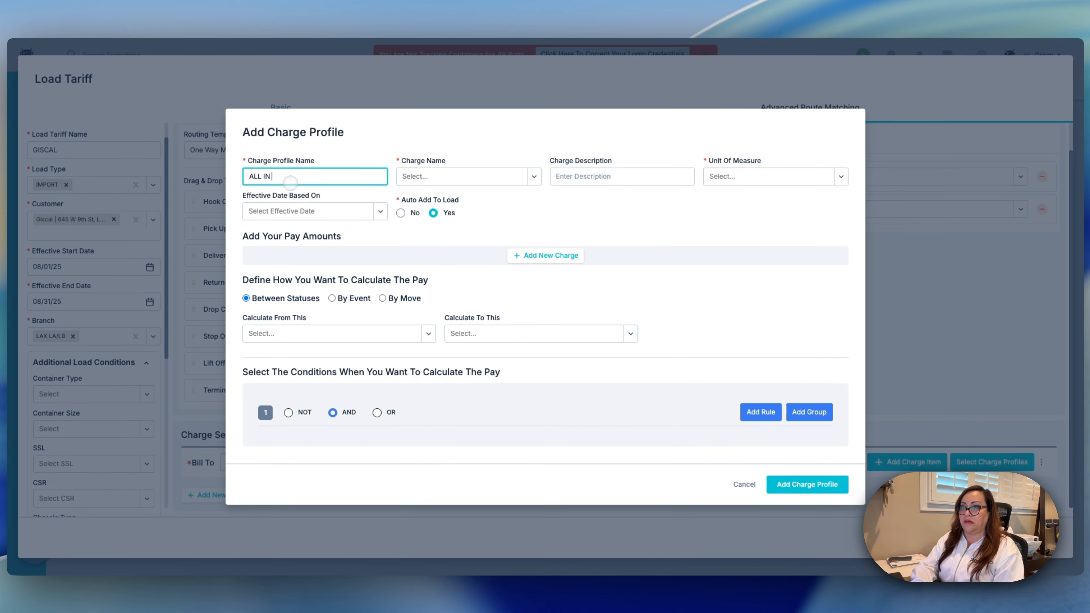
pyautogui.write(' RATE ')
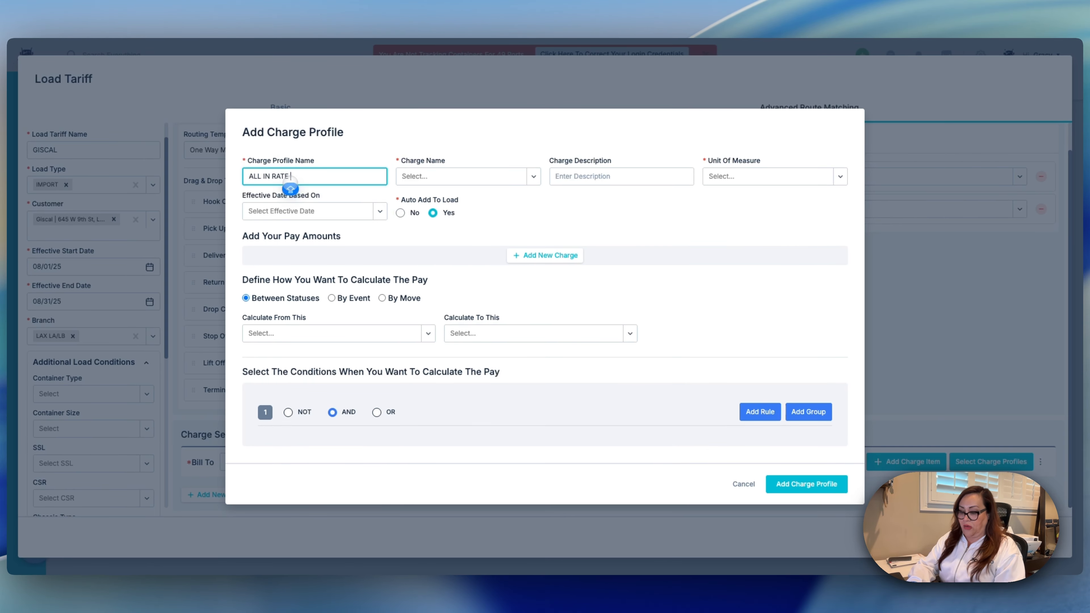
pyautogui.write('(ONE WAY')
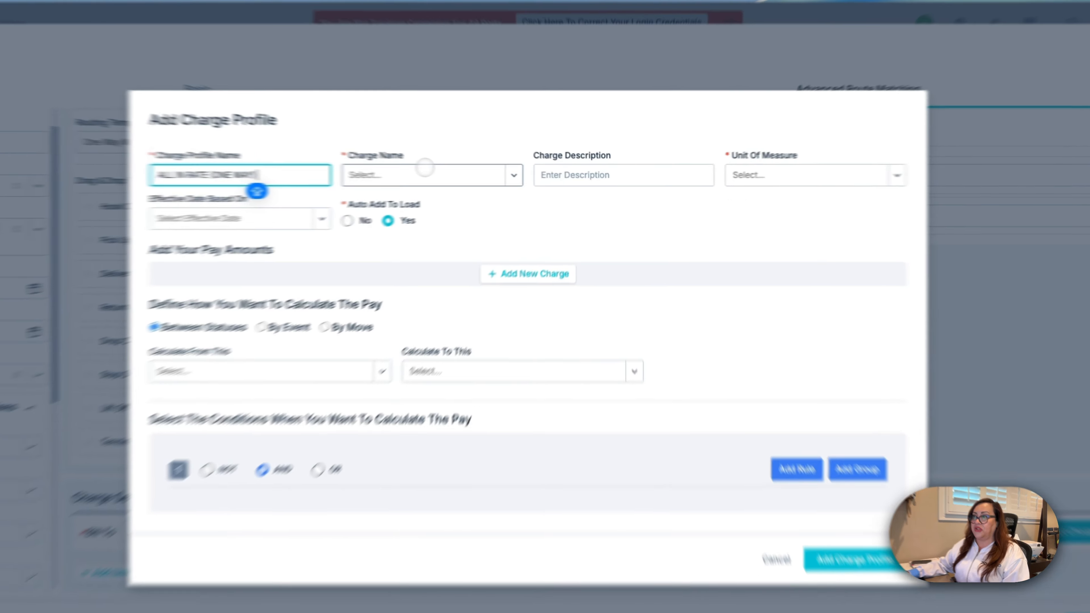
# Step: Set the charge profile's charge name to DRAYAGE and its unit of measure to Per Miles
pyautogui.click(458, 174)
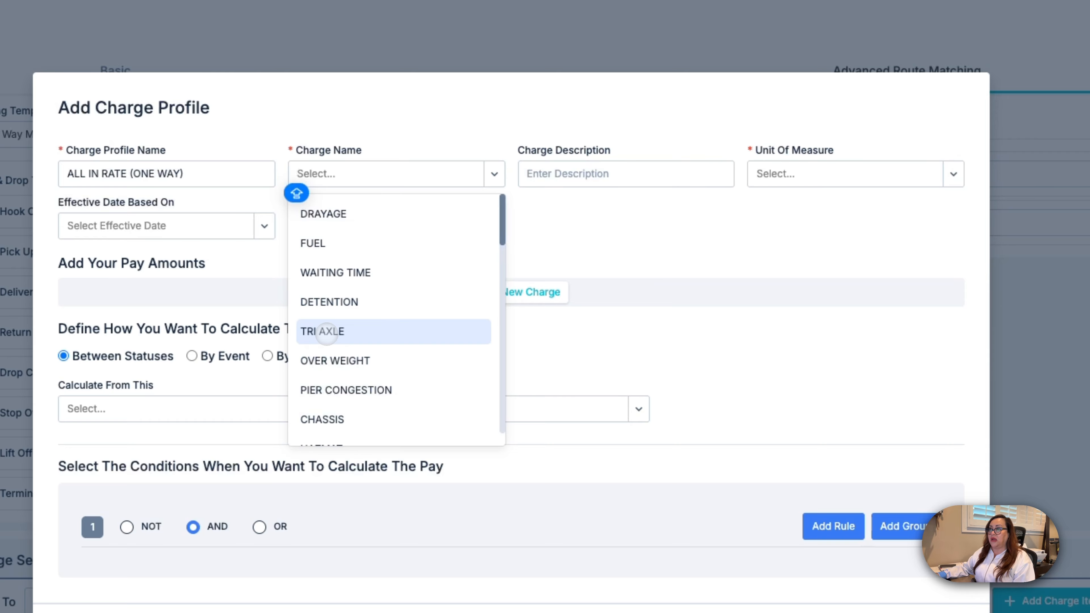
pyautogui.click(331, 213)
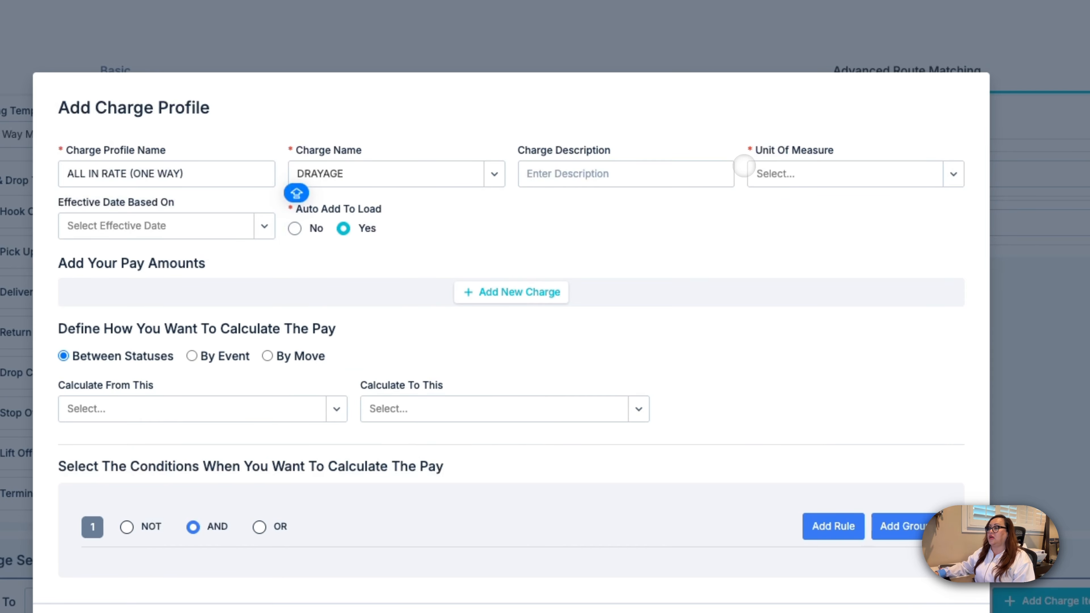
pyautogui.click(760, 171)
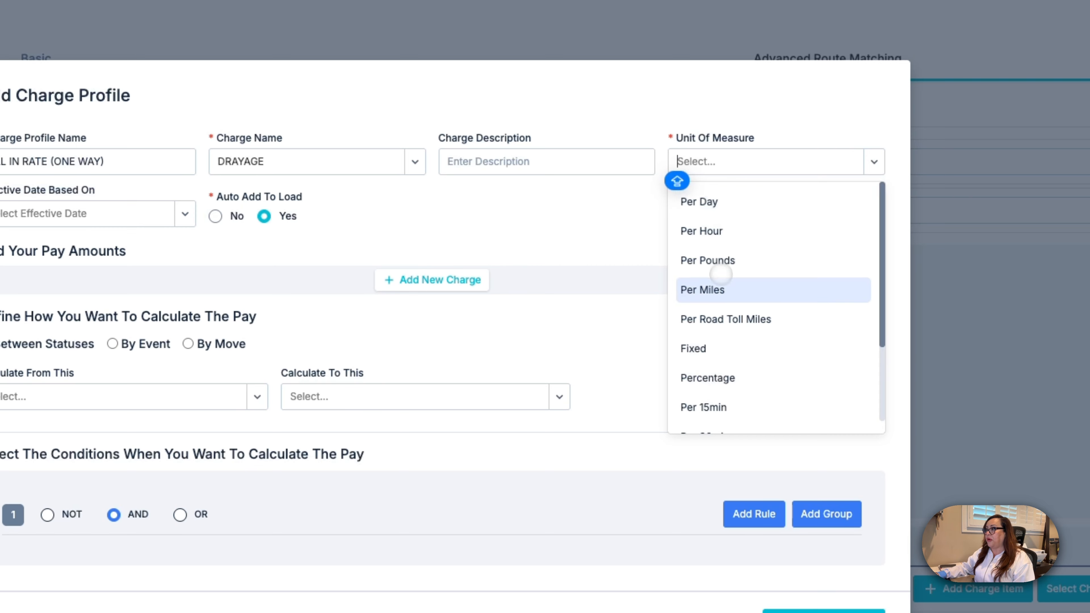
pyautogui.click(721, 283)
# Step: Add a pay amount row to the charge profile with an amount of 5.00
pyautogui.click(431, 279)
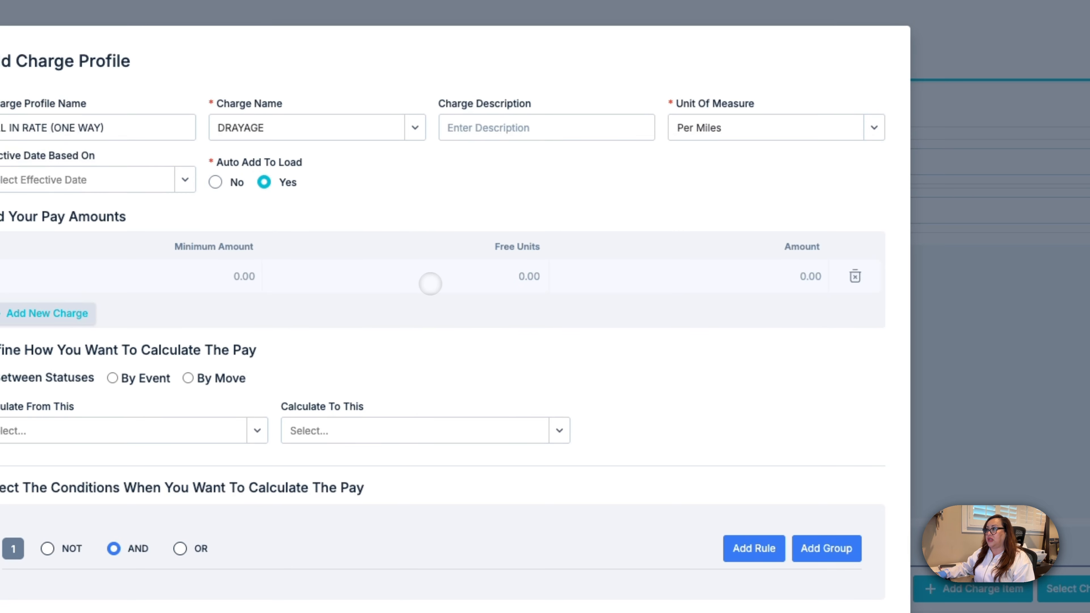
pyautogui.click(788, 276)
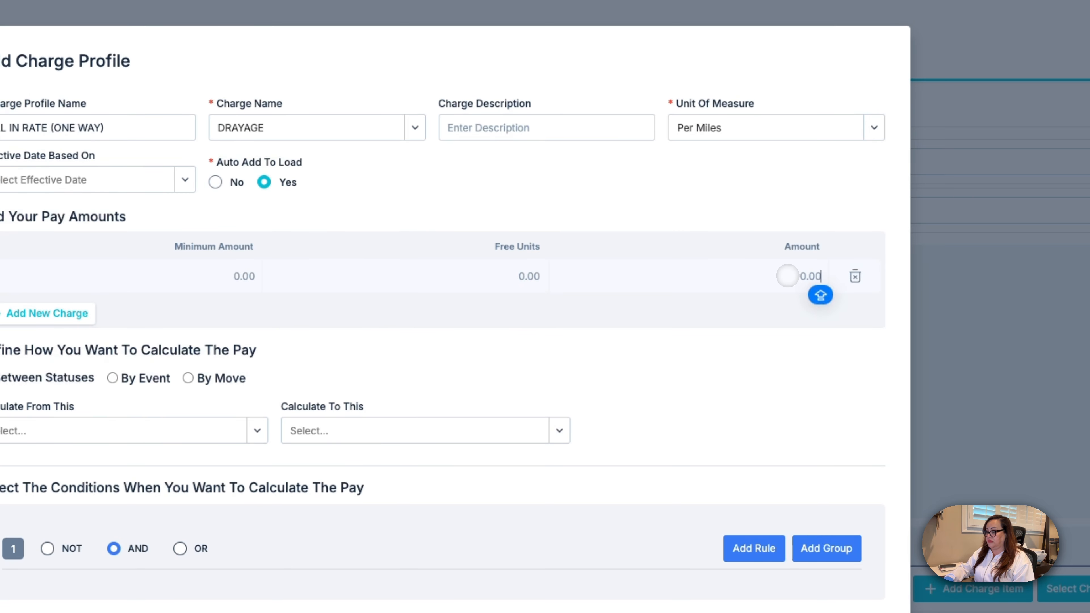
pyautogui.write('5.00')
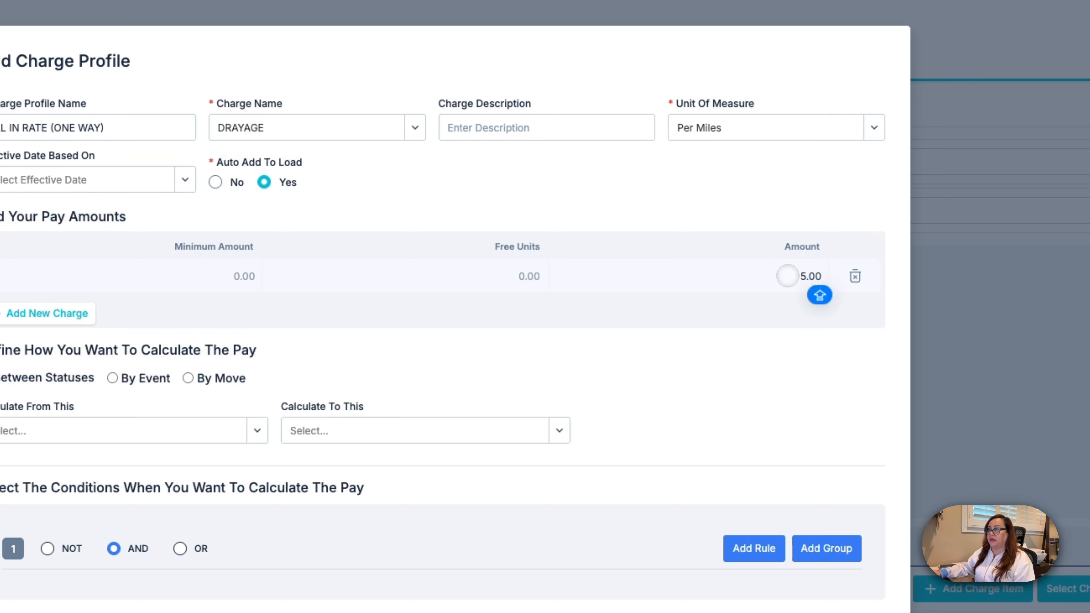
pyautogui.click(662, 355)
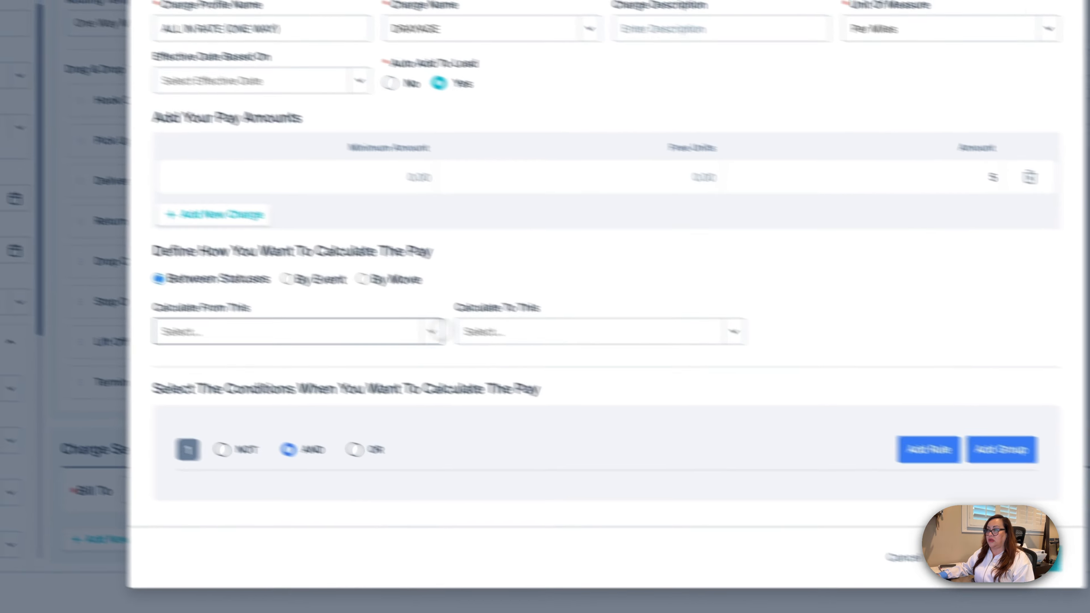
# Step: Set the between-statuses pay calculation to start from ARRIVED AT PICK CONTAINER
pyautogui.click(240, 293)
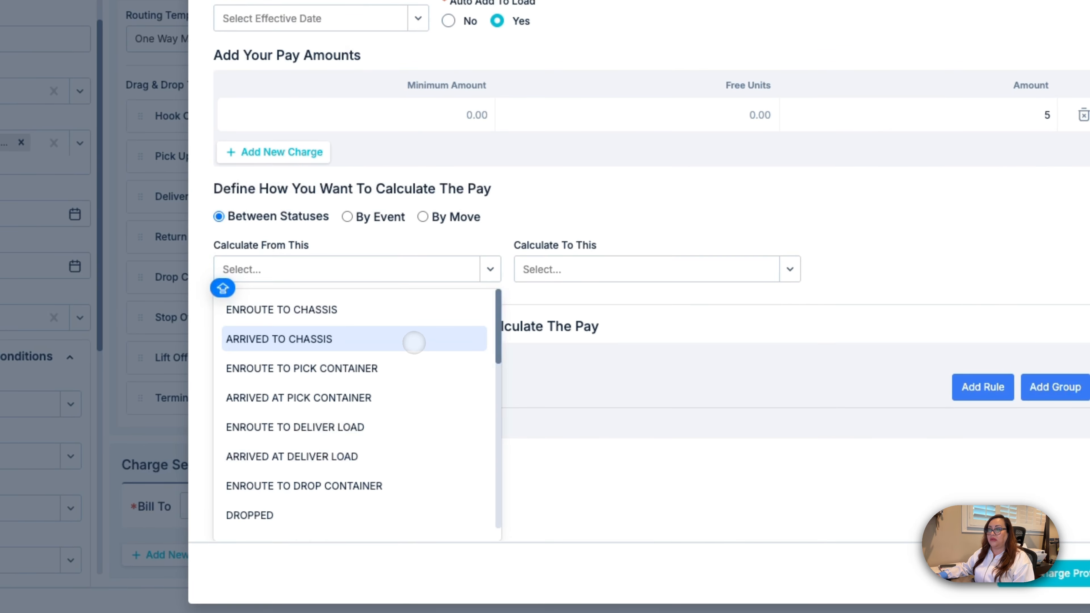
pyautogui.write('ARRIC')
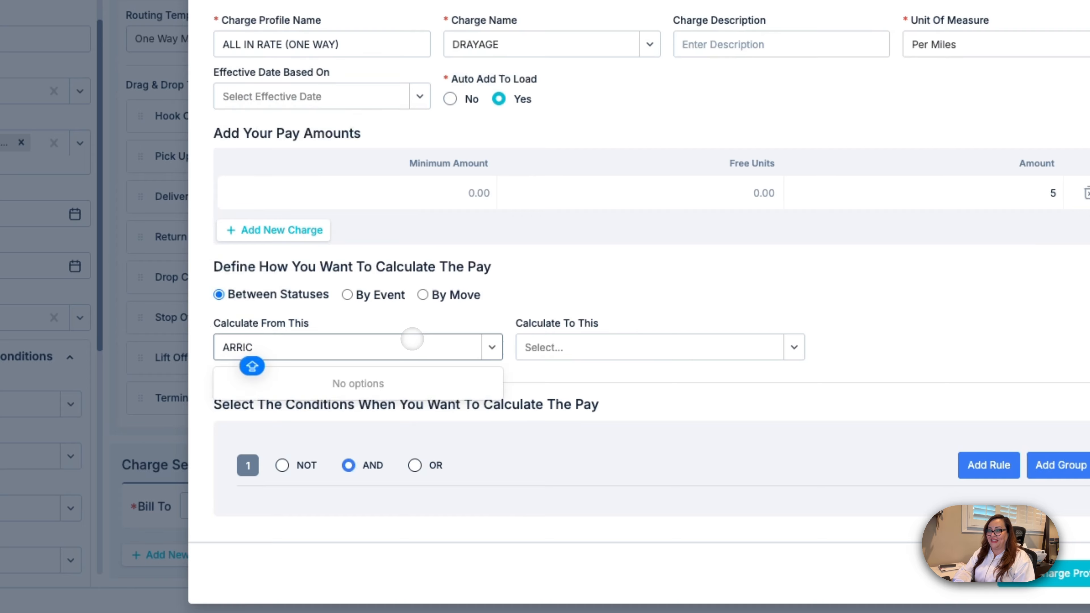
pyautogui.press('BackSpace')
pyautogui.write('VED A')
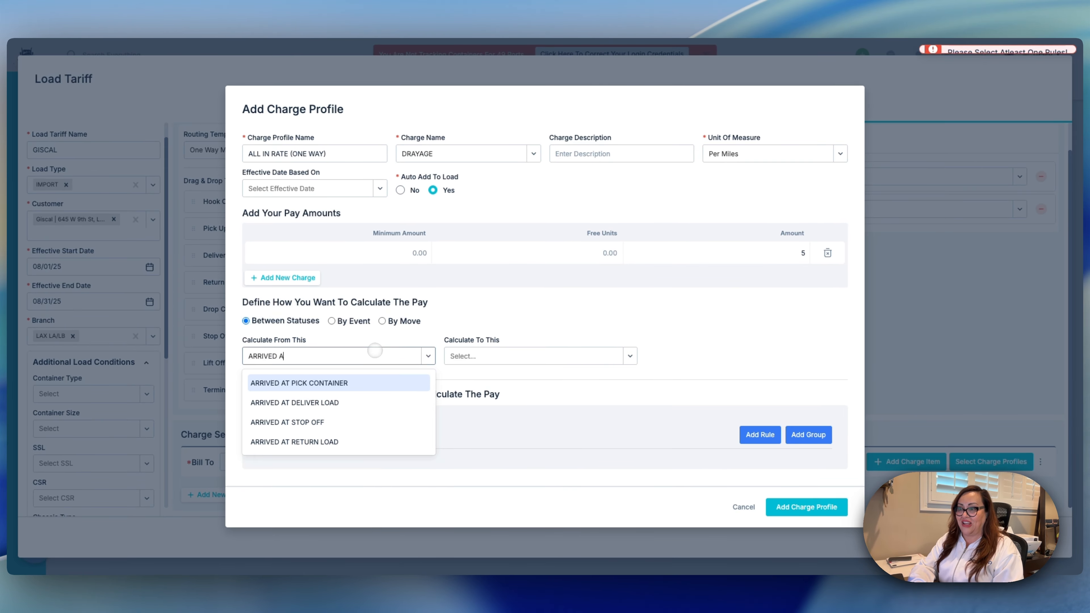
pyautogui.write('R')
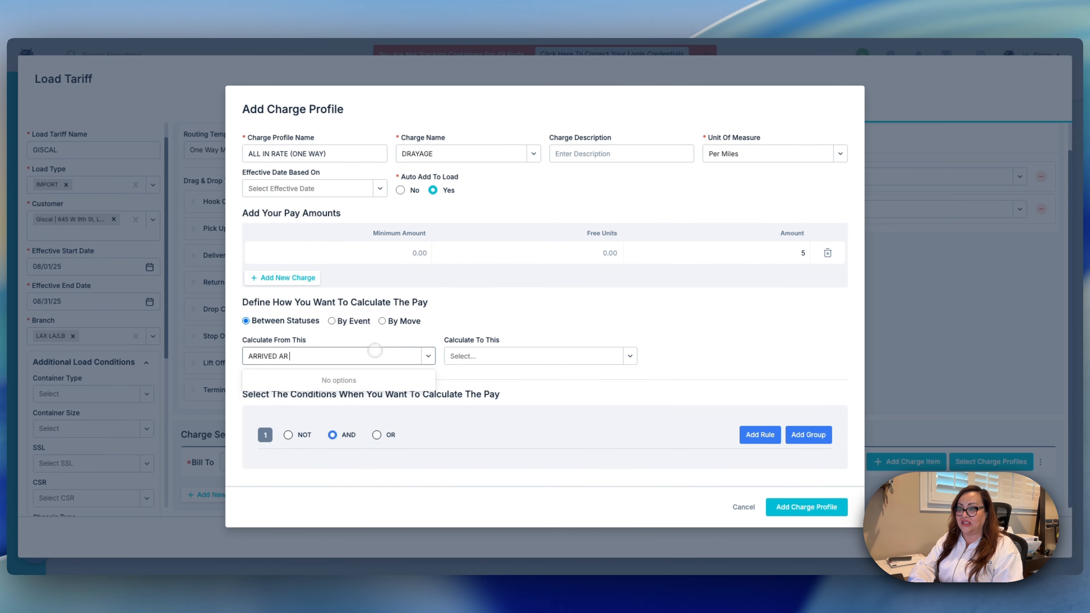
pyautogui.press('BackSpace')
pyautogui.write('T')
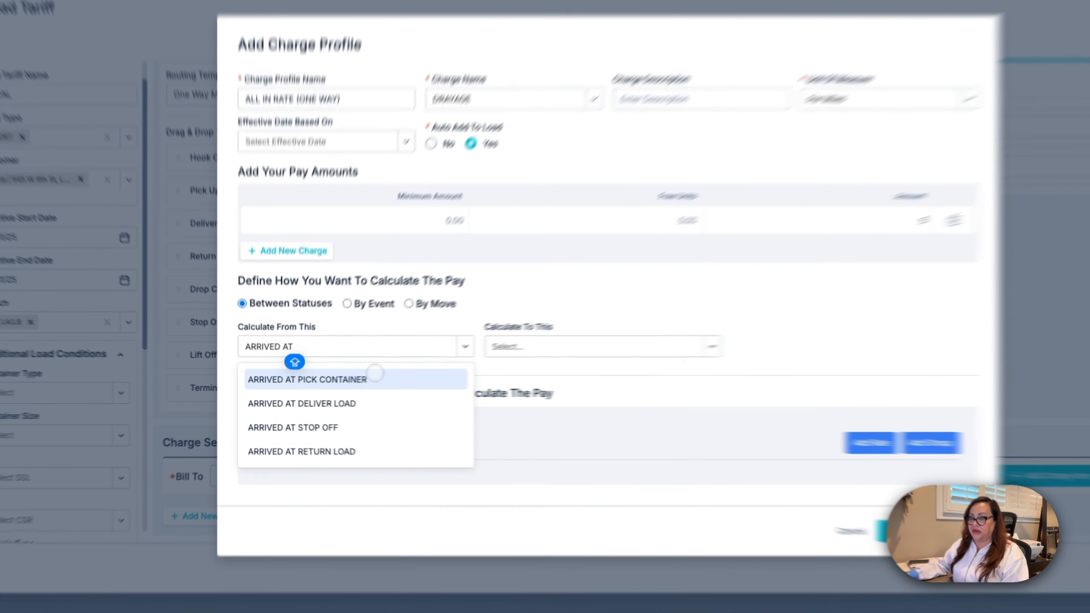
pyautogui.click(375, 372)
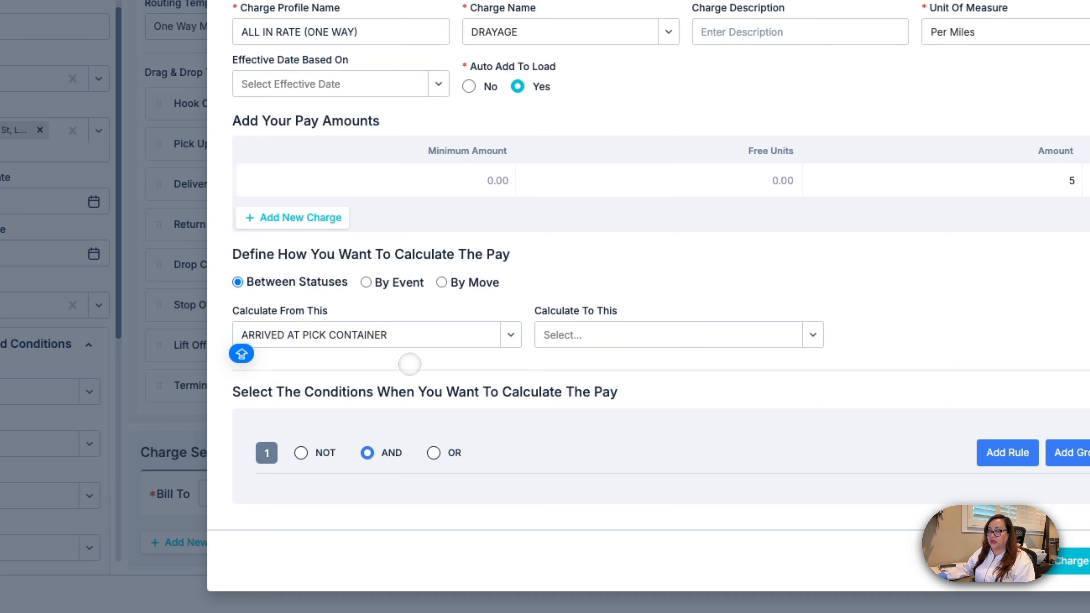
# Step: Set the pay calculation to end at ARRIVED AT RETURN LOAD and add the charge profile to the tariff
pyautogui.click(548, 335)
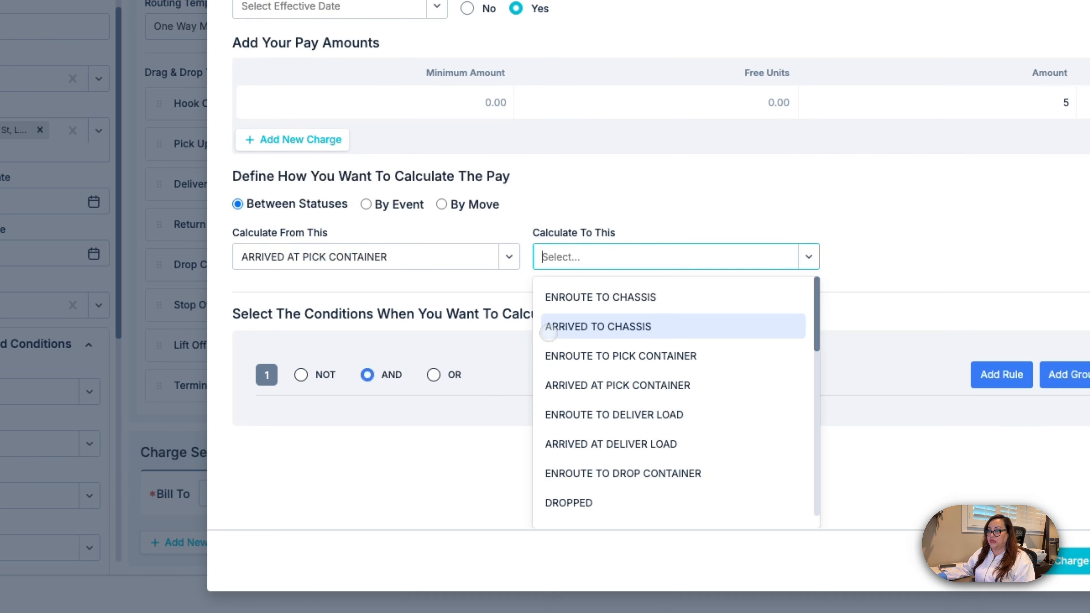
pyautogui.write('ARRIVE')
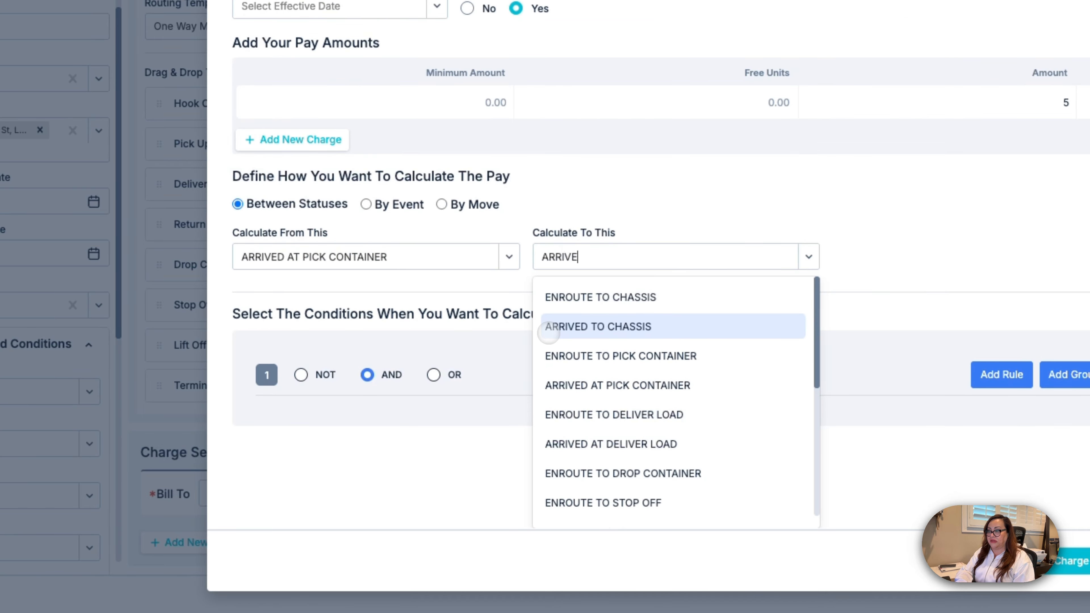
pyautogui.write('D AT')
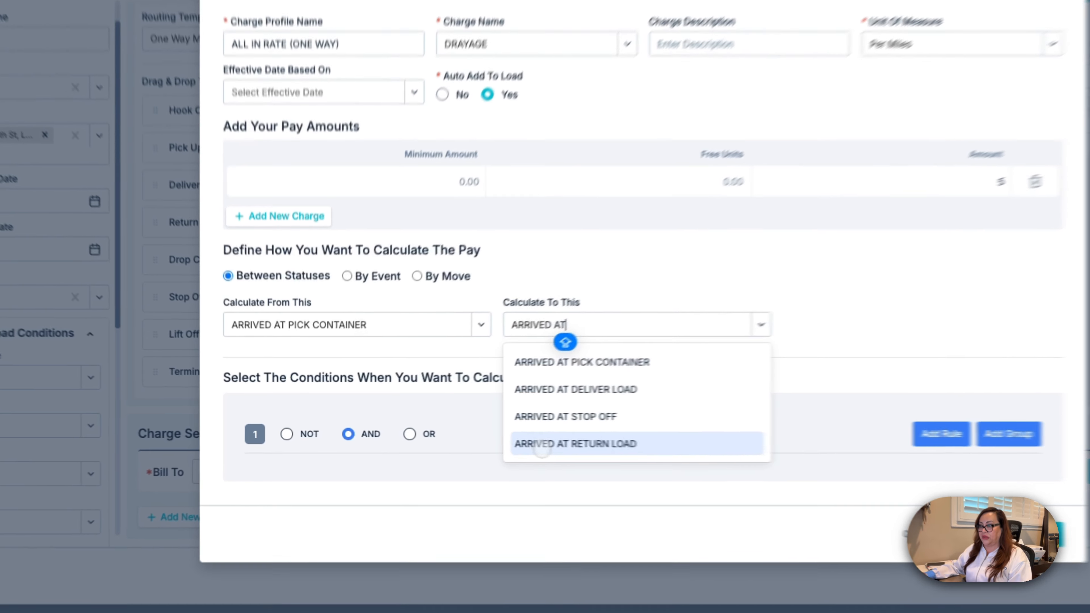
pyautogui.click(542, 448)
pyautogui.click(313, 325)
pyautogui.click(540, 301)
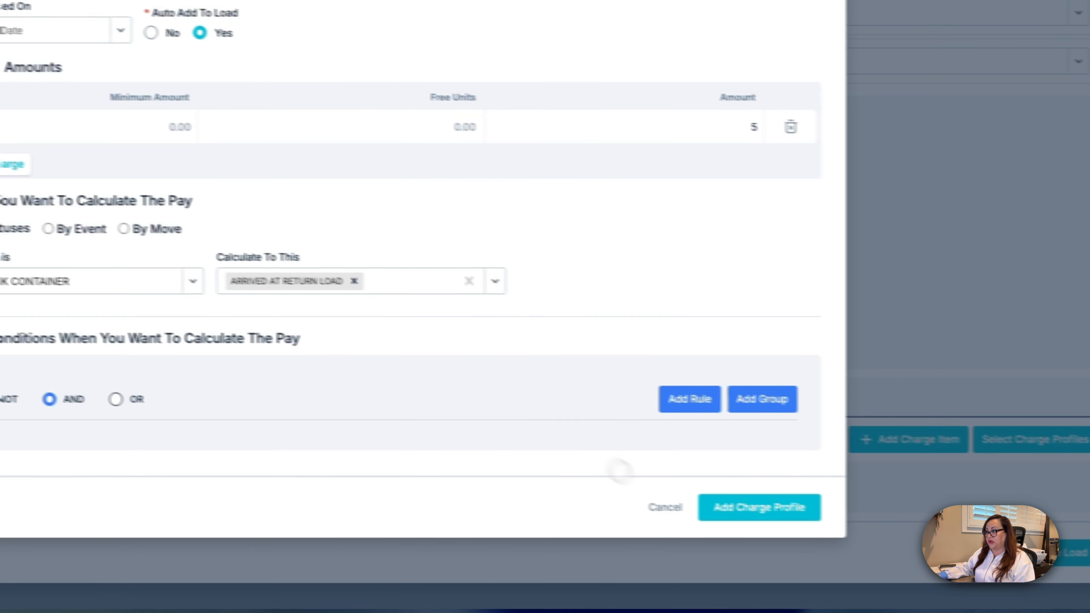
pyautogui.click(724, 507)
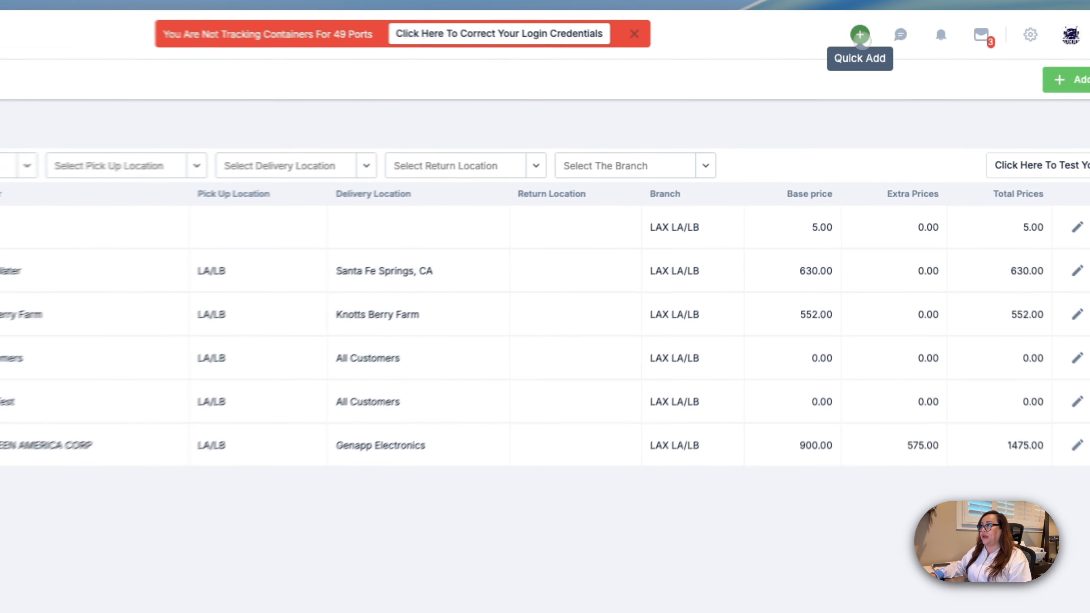
# Step: Start a new import load and assign Giscal as its customer
pyautogui.click(862, 55)
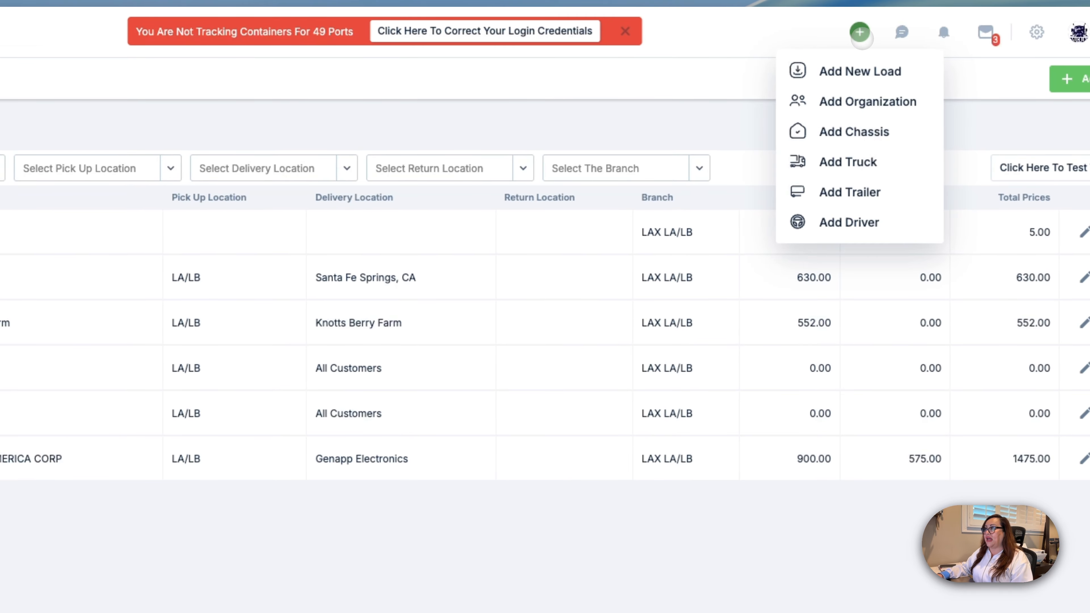
pyautogui.click(853, 69)
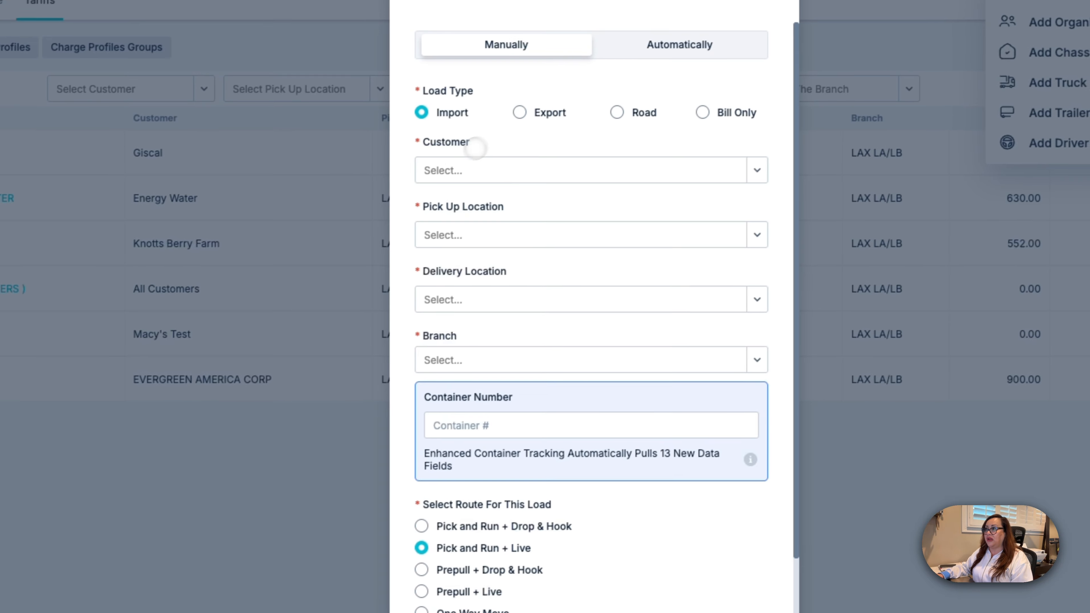
pyautogui.click(242, 238)
pyautogui.write('GIS')
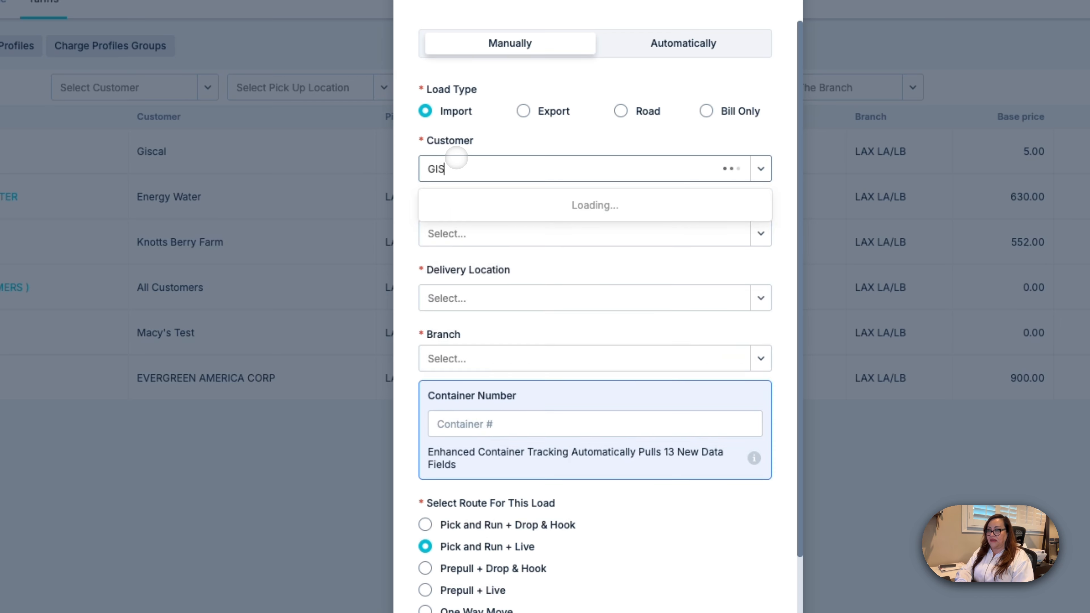
pyautogui.write('CAL')
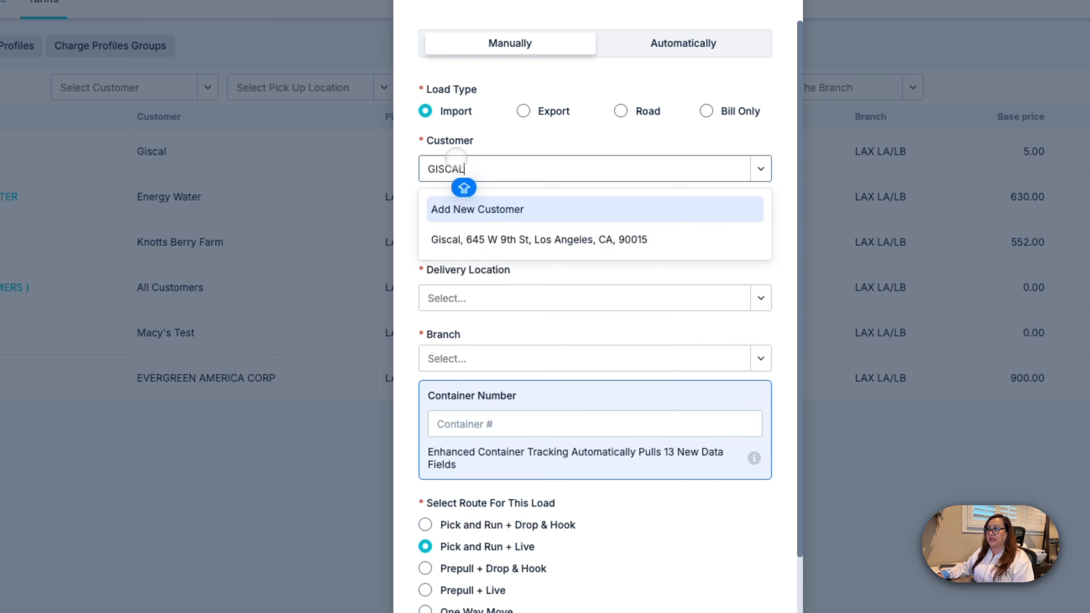
pyautogui.click(454, 239)
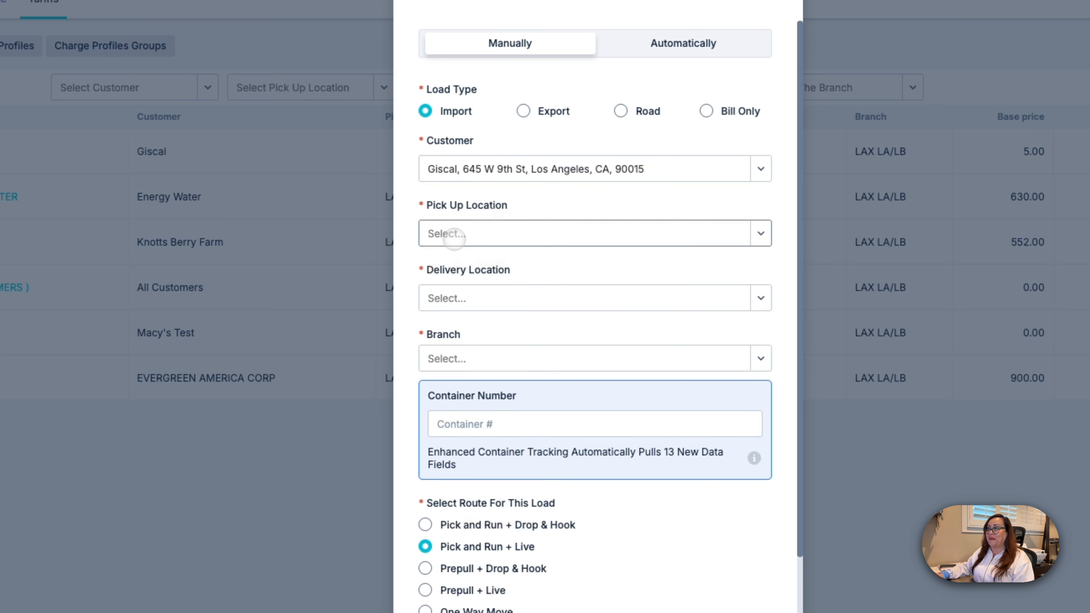
# Step: Set the new load's pick up location to APM TERMINAL and its route to One Way Move
pyautogui.click(450, 234)
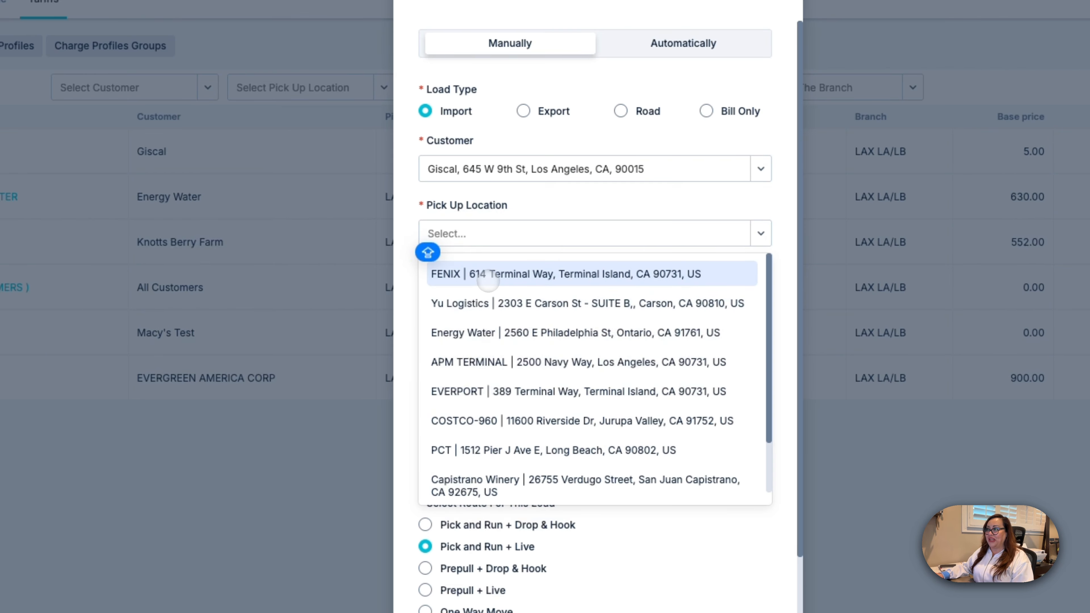
pyautogui.click(474, 362)
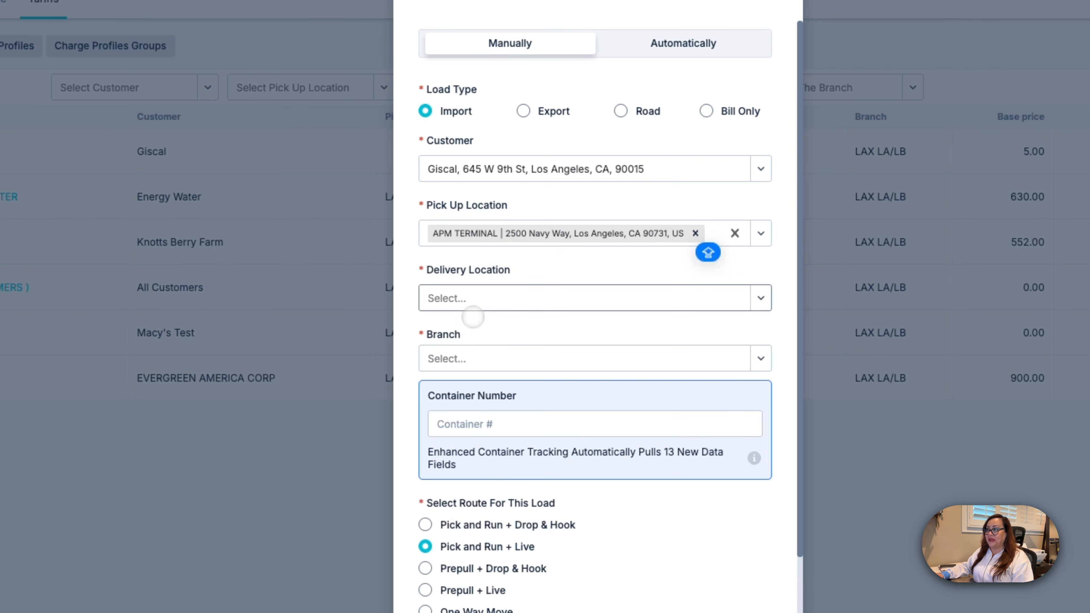
pyautogui.click(475, 298)
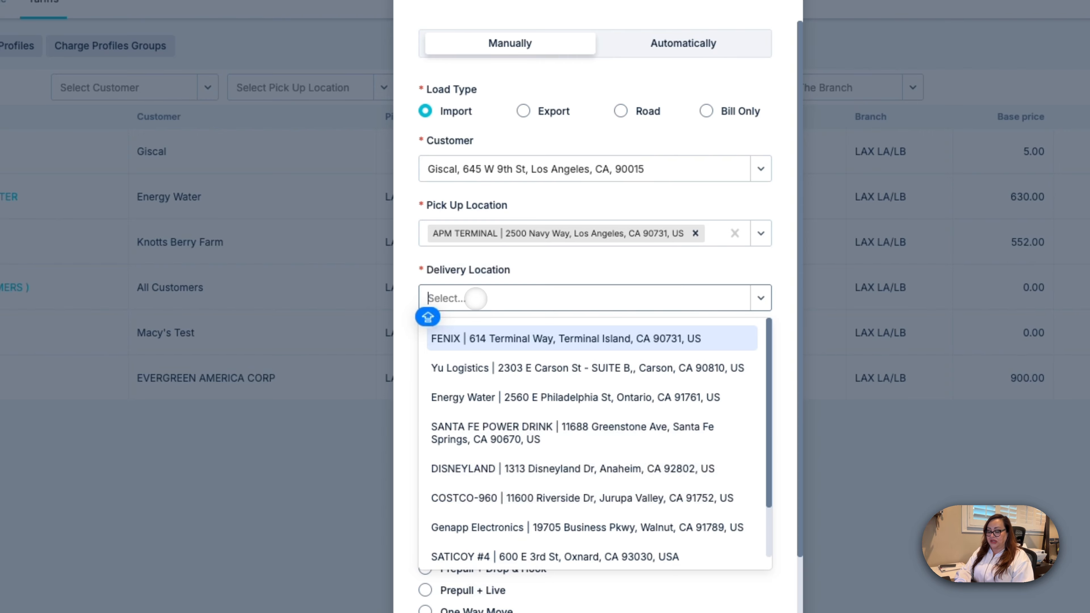
pyautogui.click(506, 265)
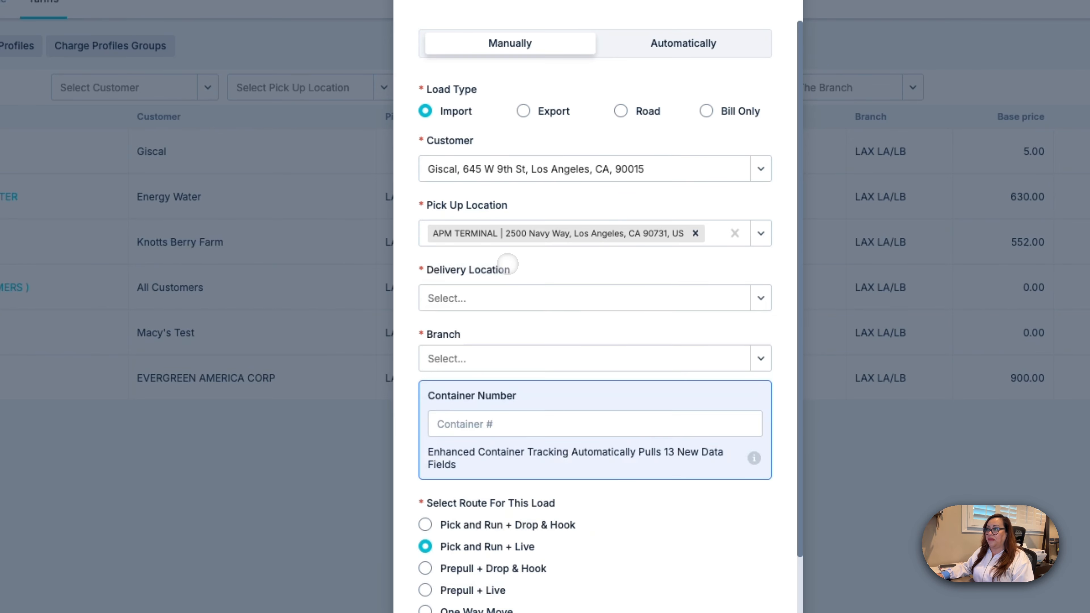
pyautogui.click(463, 535)
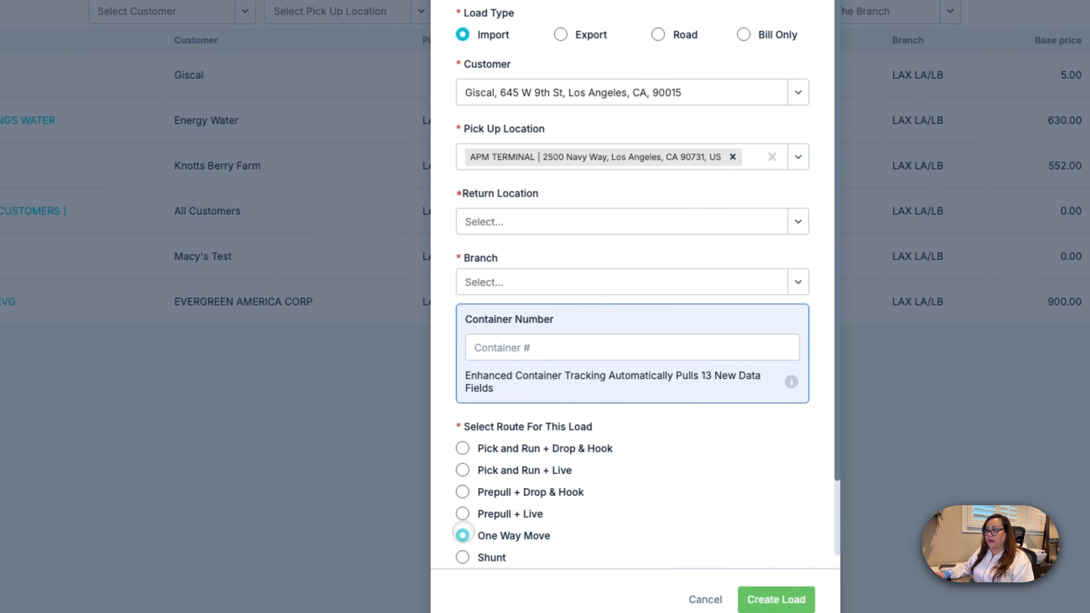
# Step: Set the load's return location to BNSF in Houston, TX 77061 and its branch to LAX LA/LB
pyautogui.click(477, 208)
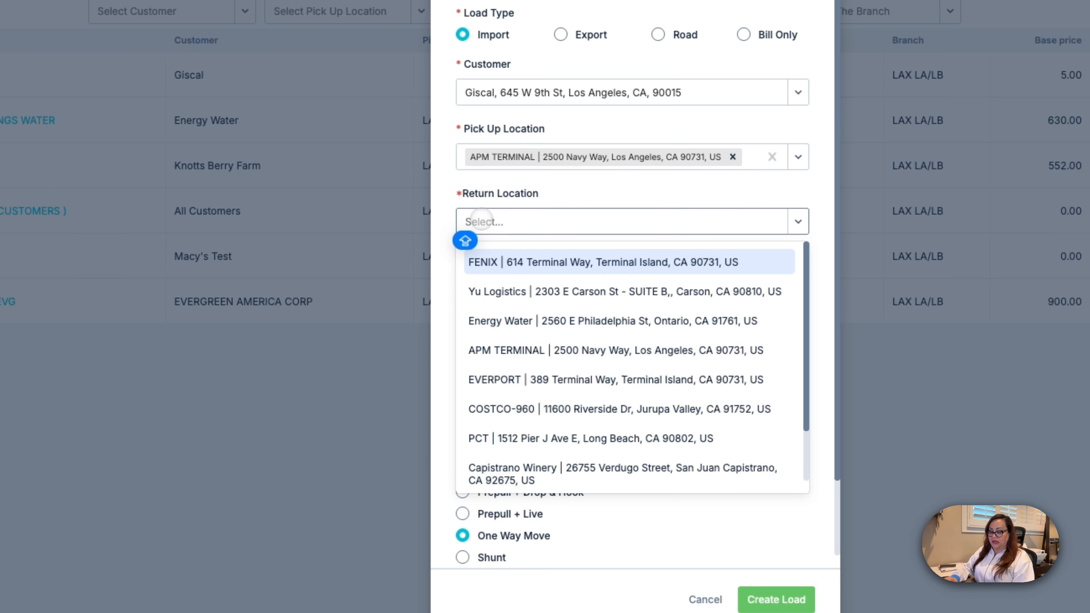
pyautogui.write('BNSF')
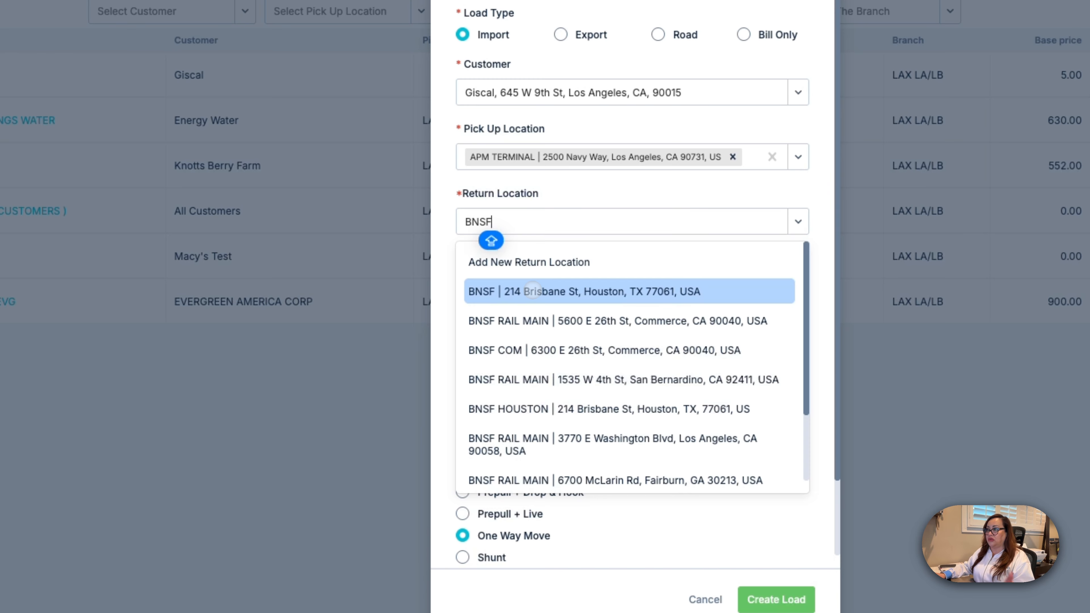
pyautogui.click(532, 291)
pyautogui.click(510, 282)
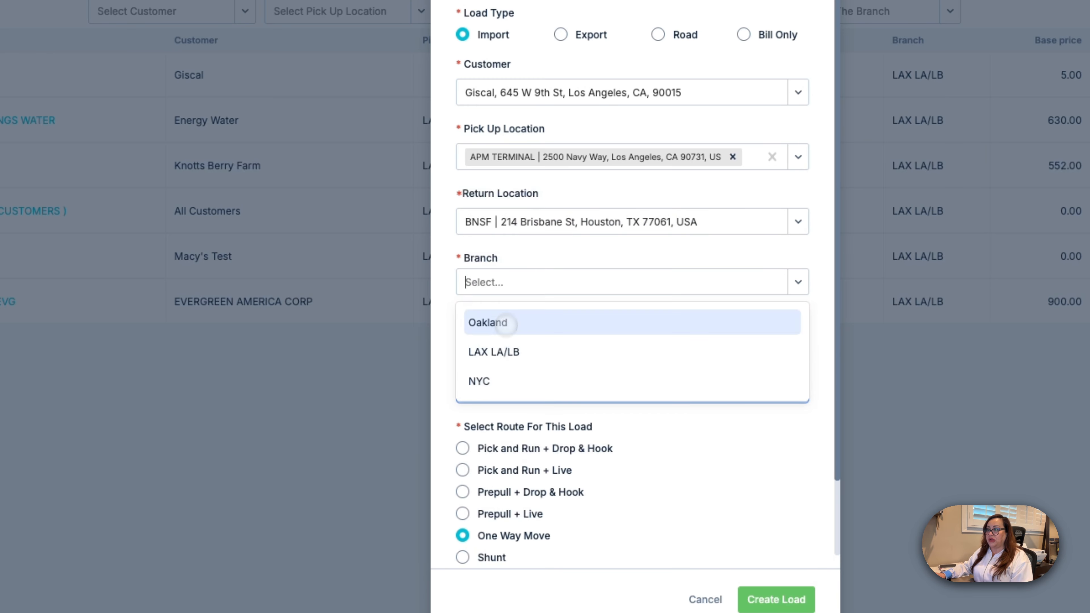
pyautogui.click(503, 348)
# Step: Create the load with container number TEMU8564174 and open its billing details
pyautogui.click(470, 348)
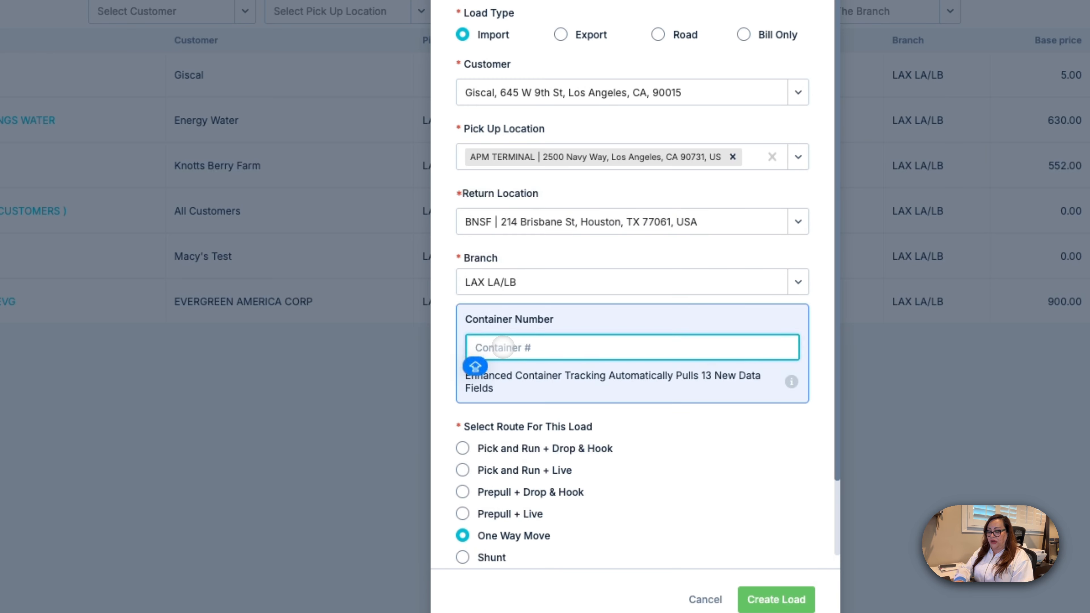
pyautogui.write('TEMU')
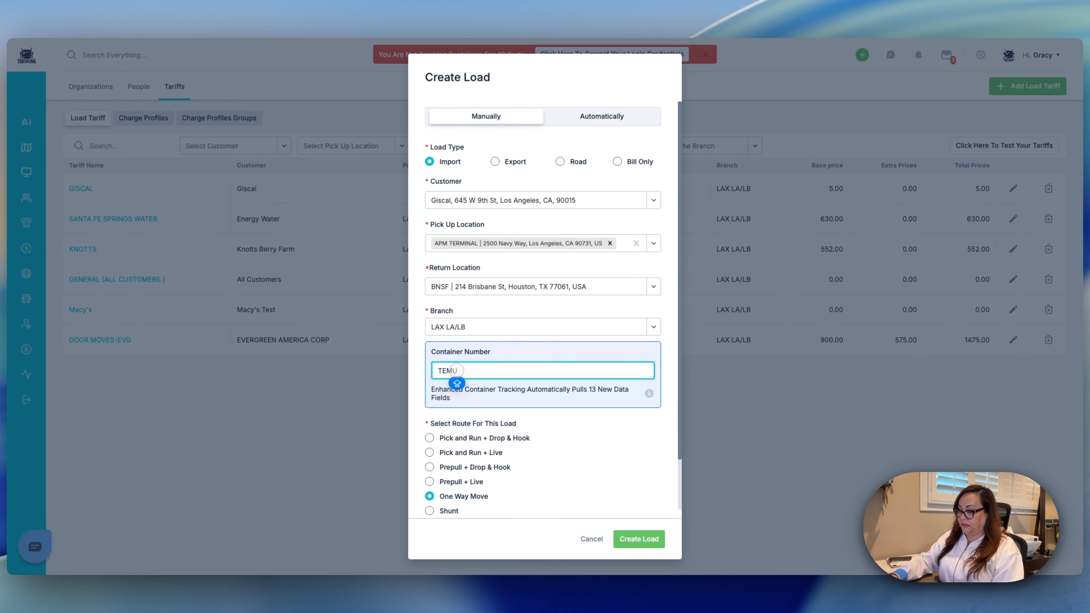
pyautogui.write('8564174')
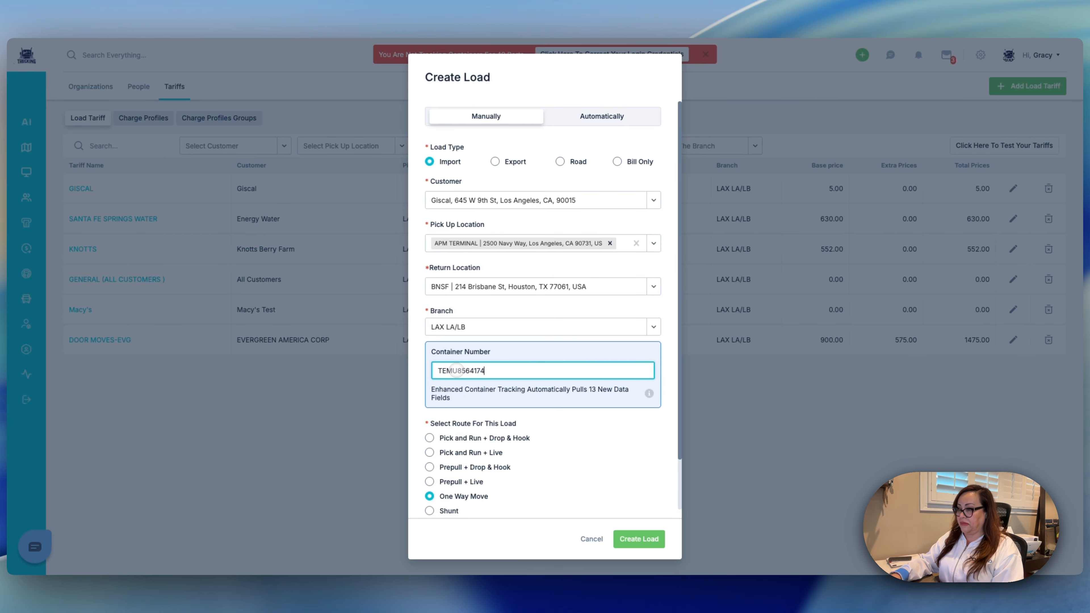
pyautogui.scroll(-1, 462, 489)
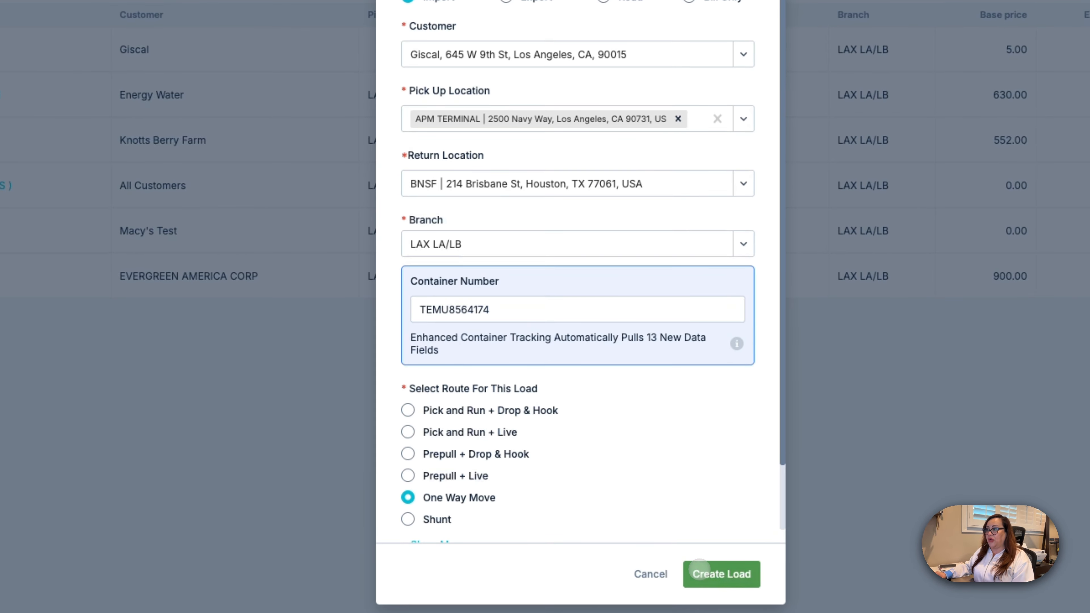
pyautogui.click(624, 535)
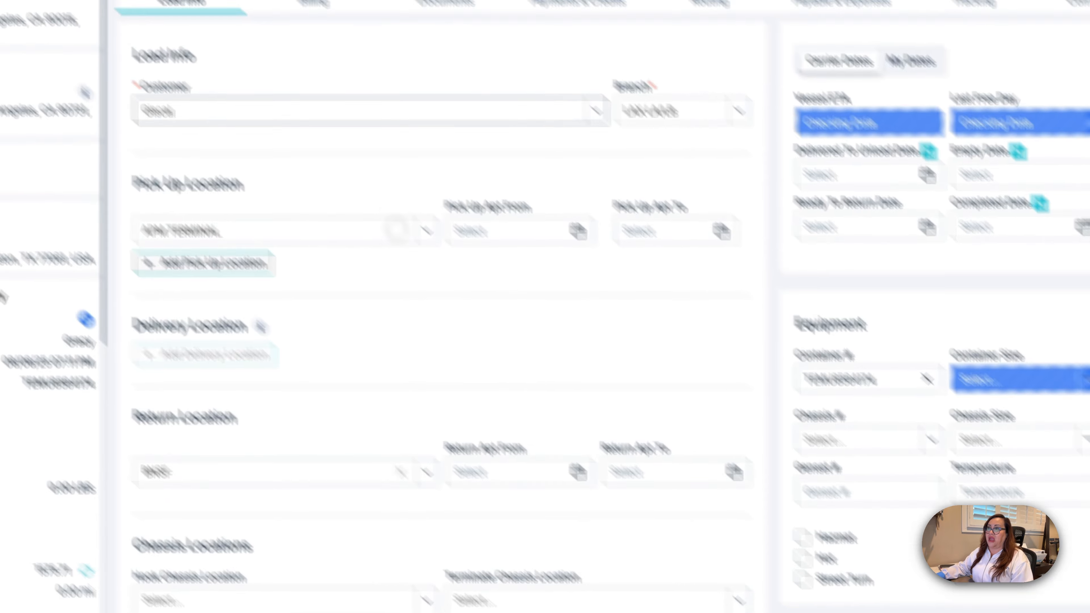
pyautogui.click(315, 3)
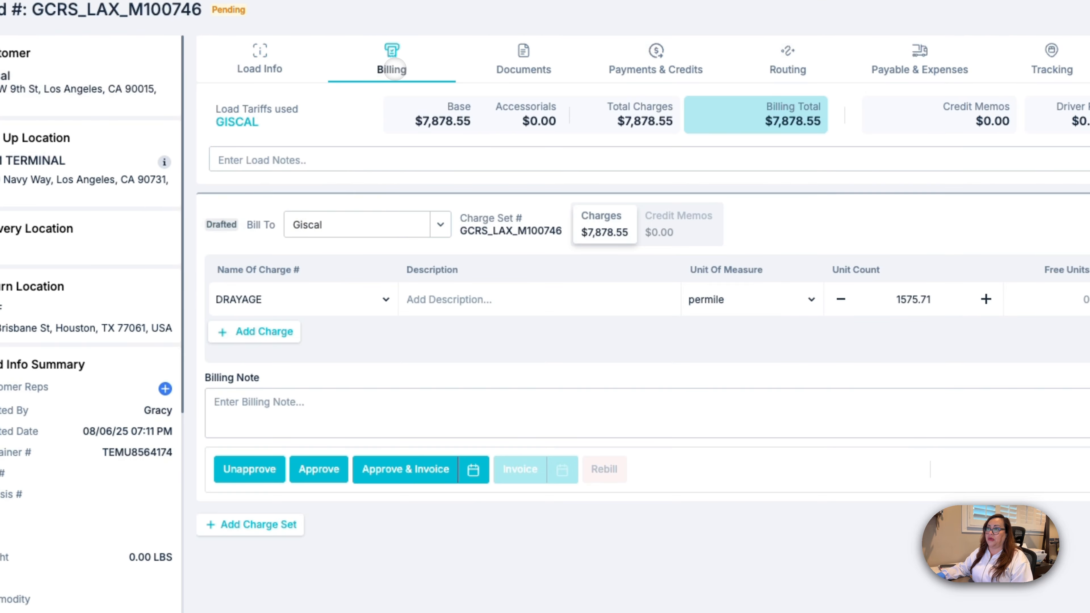